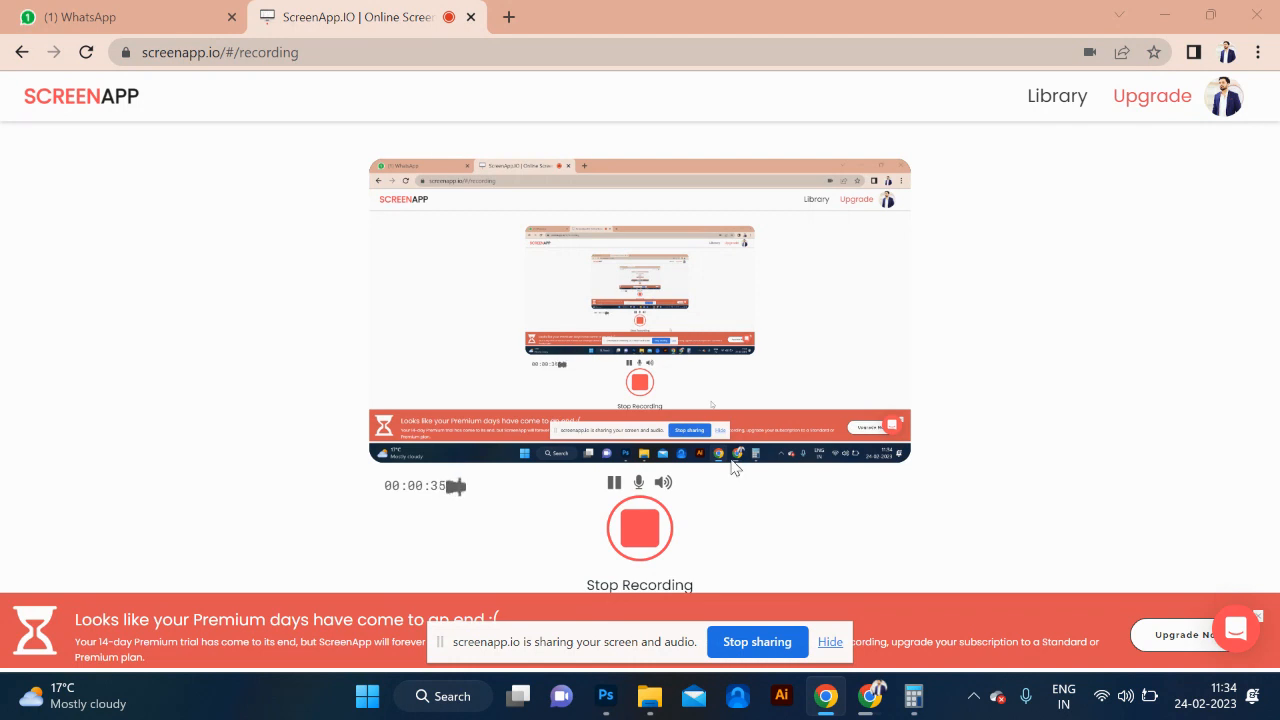
# Step: Open gmail.com in a new browser tab and launch Google Meet from the Google apps
pyautogui.click(508, 17)
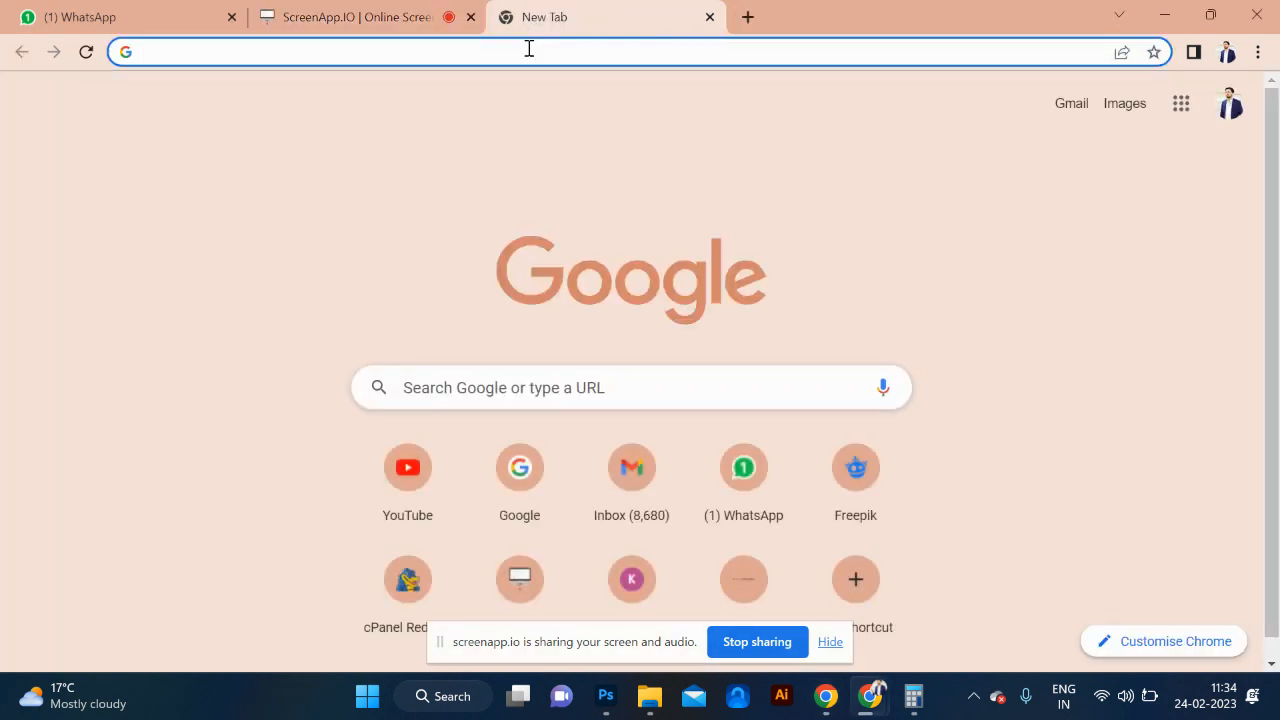
pyautogui.write('gmail.com')
pyautogui.press('Return')
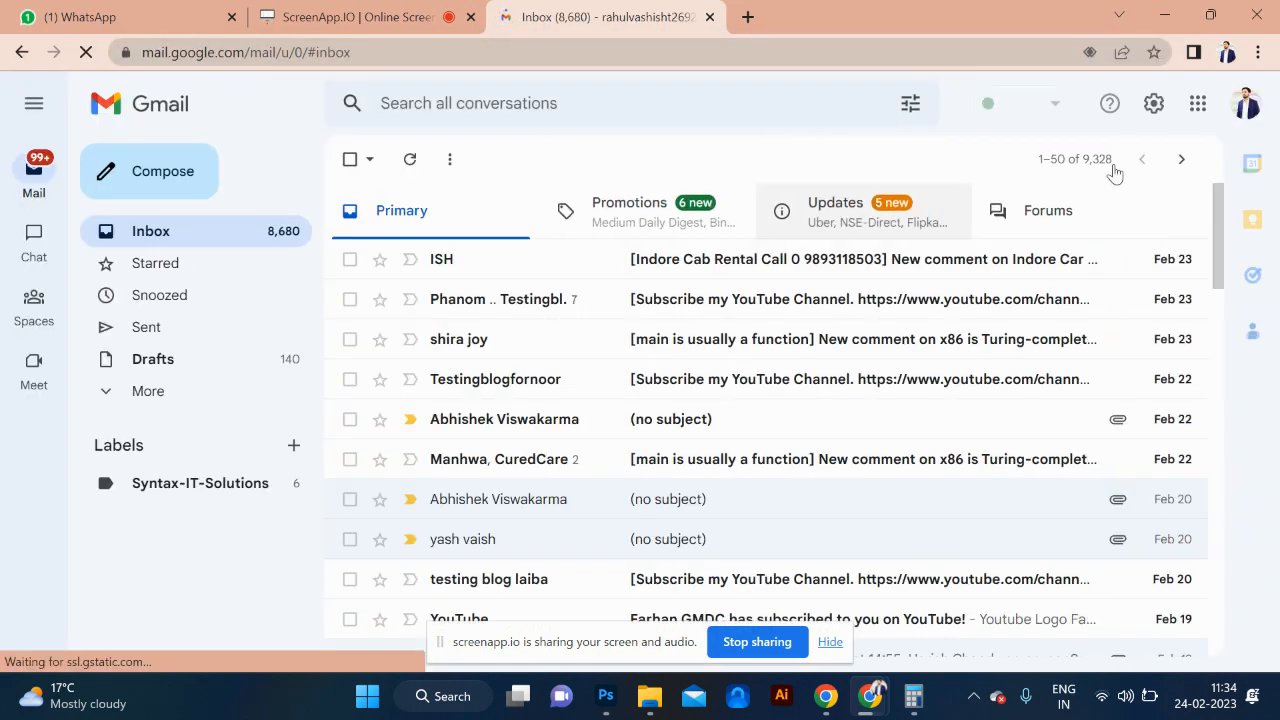
pyautogui.click(1198, 104)
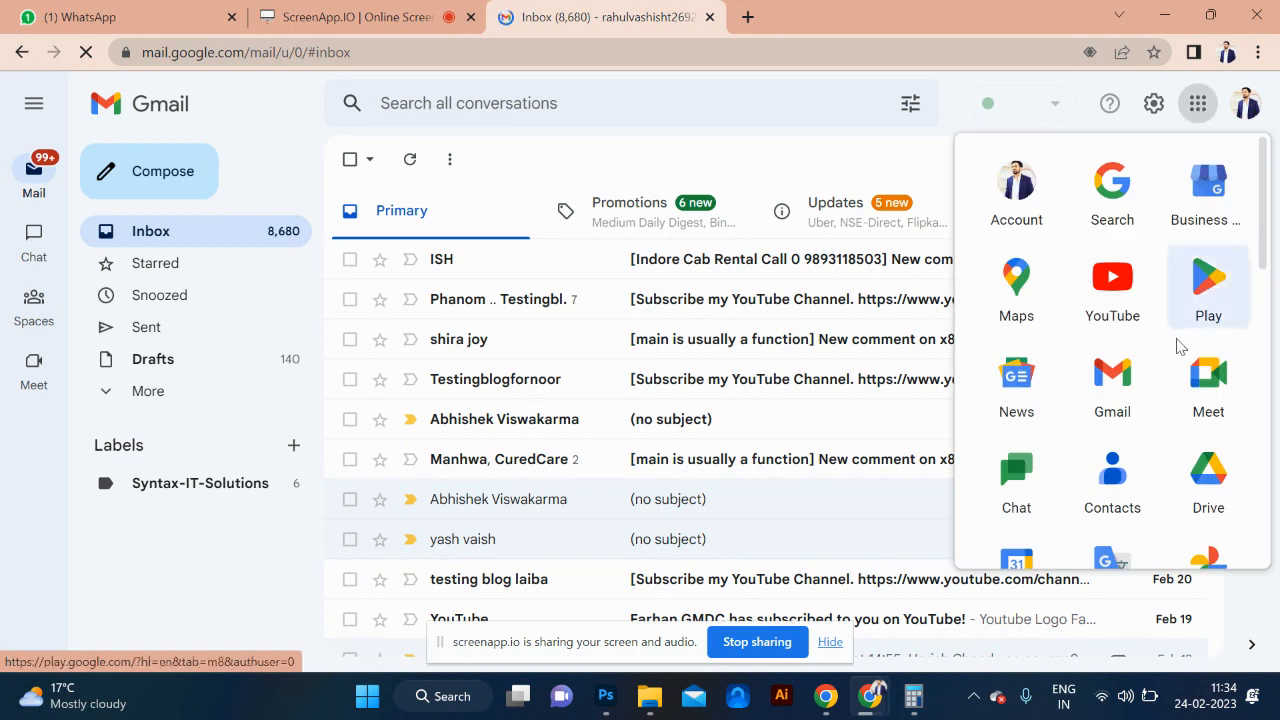
pyautogui.click(1204, 390)
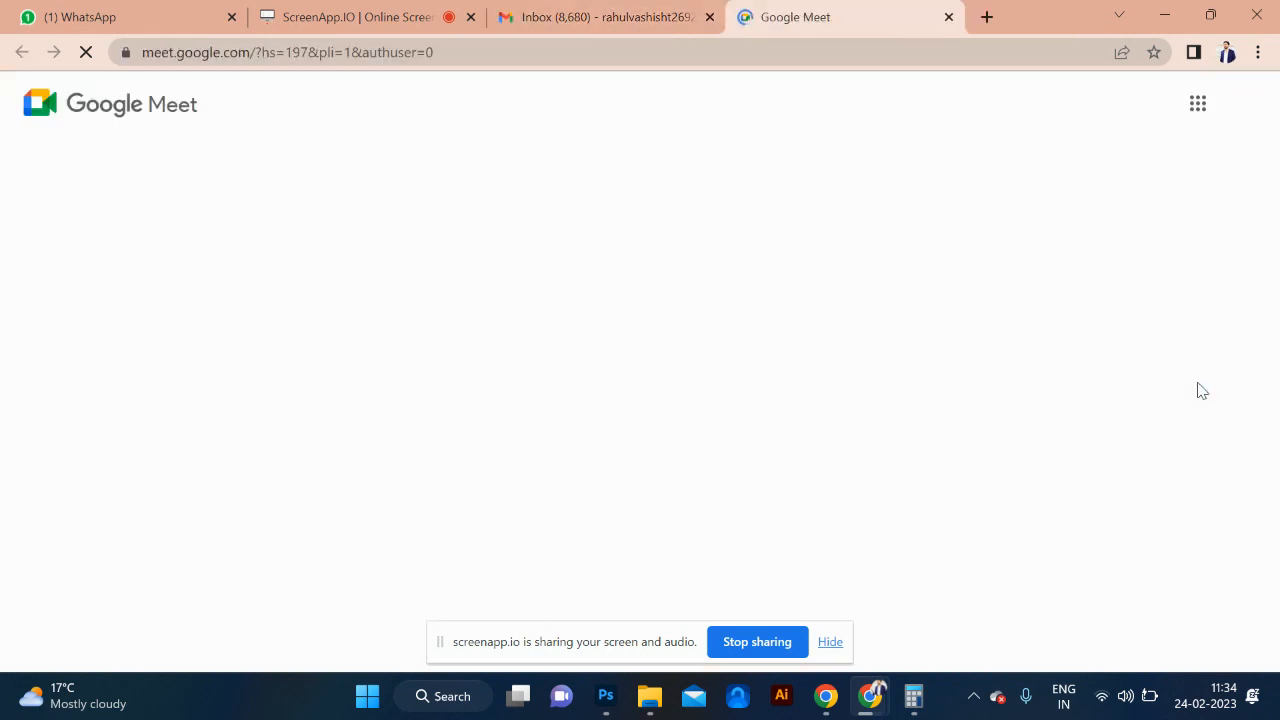
# Step: Start an instant meeting in Google Meet and copy its joining link
pyautogui.click(149, 489)
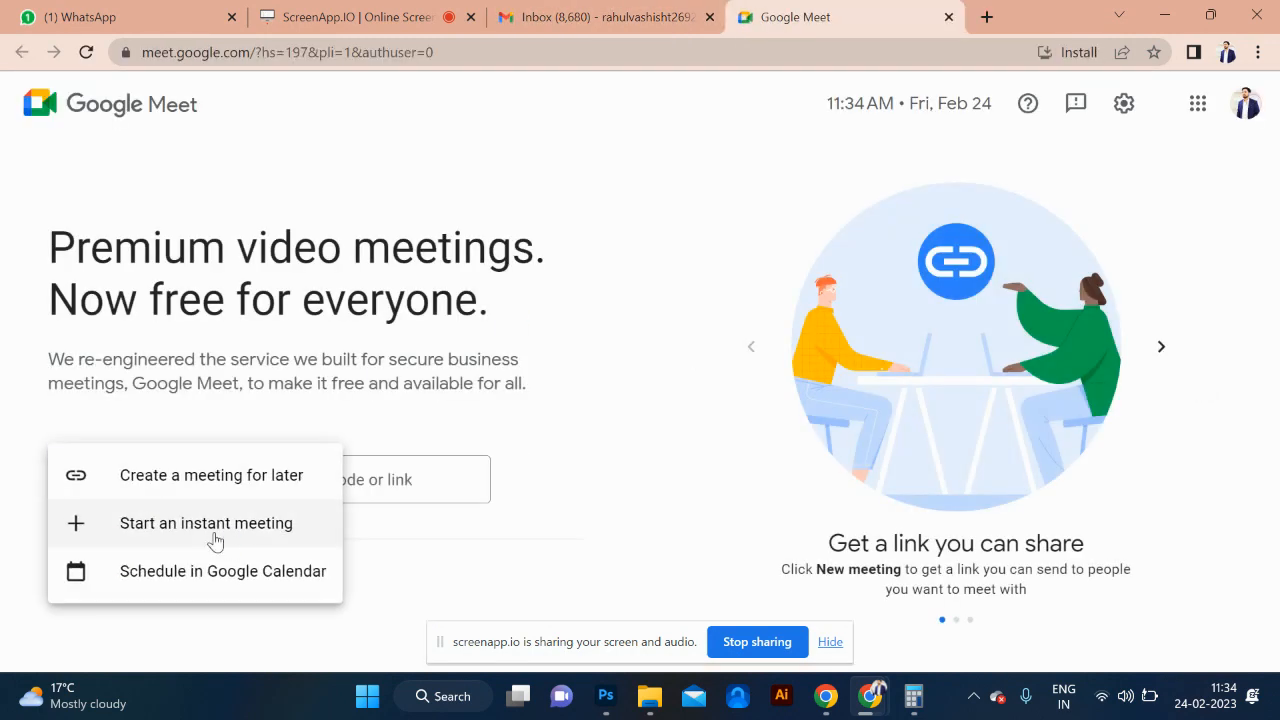
pyautogui.click(228, 530)
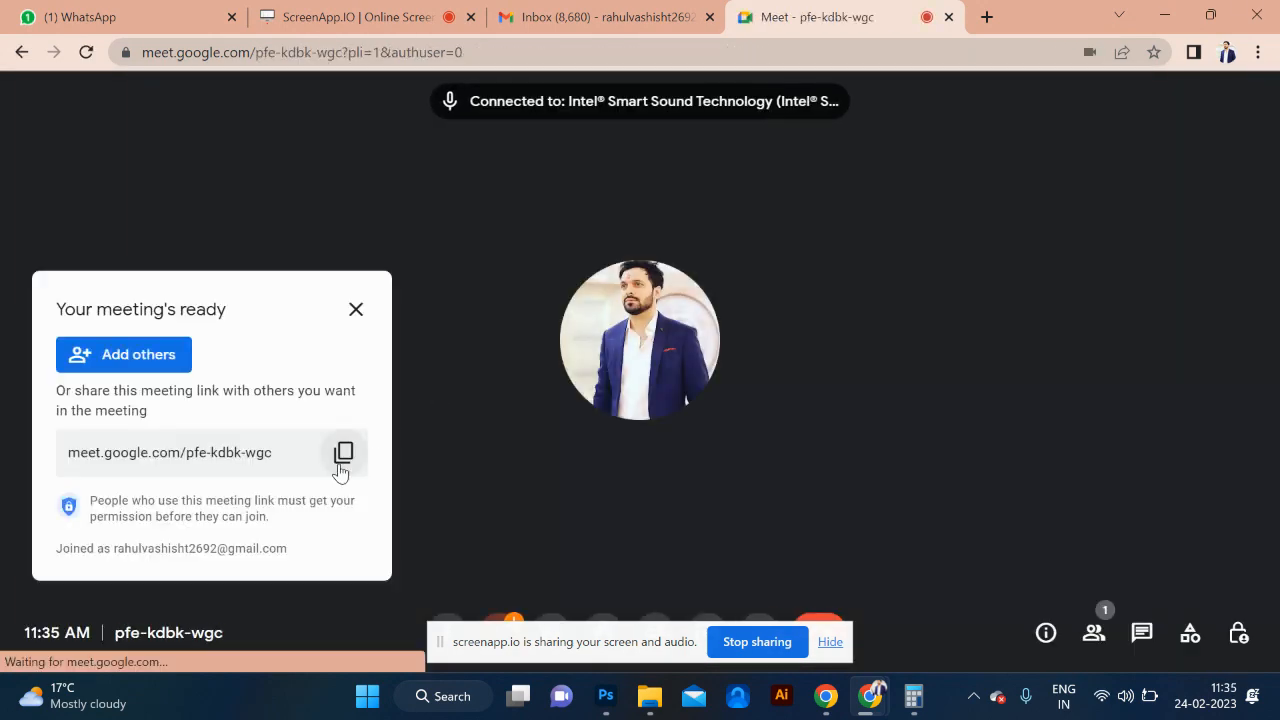
pyautogui.click(343, 454)
# Step: Switch to WhatsApp and search the chats for "photo"
pyautogui.click(100, 17)
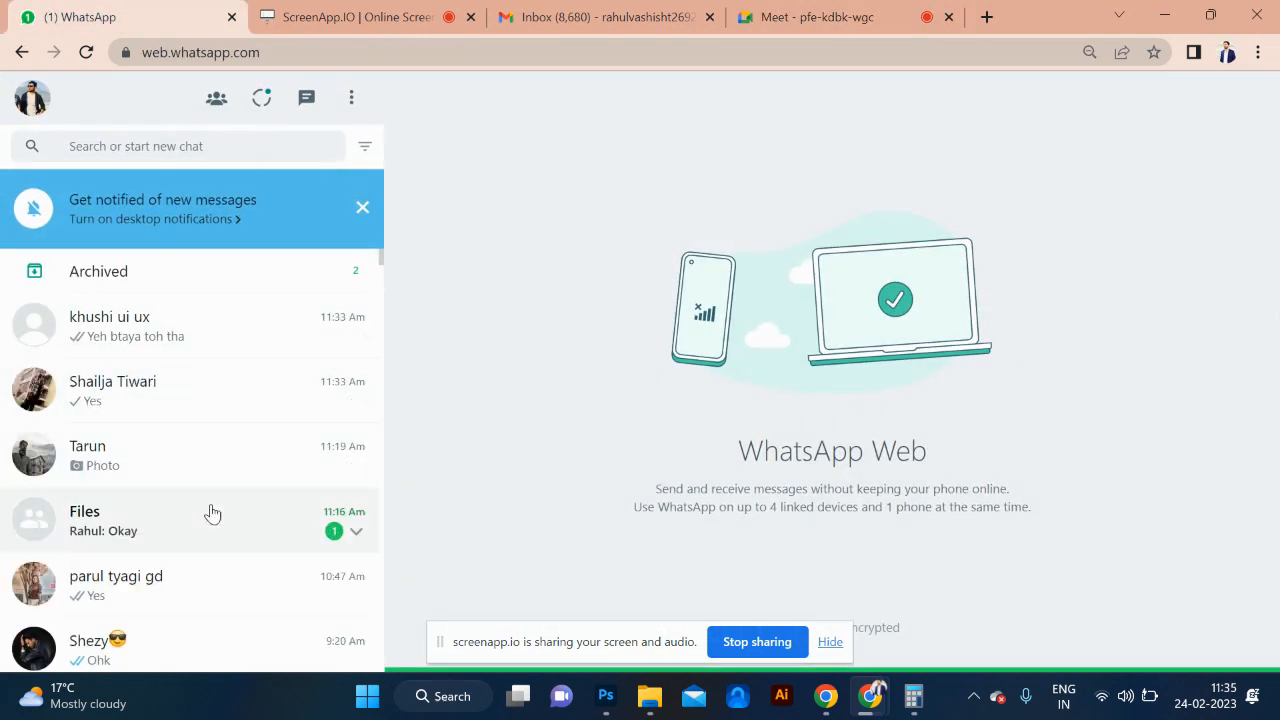
pyautogui.click(166, 269)
pyautogui.click(31, 141)
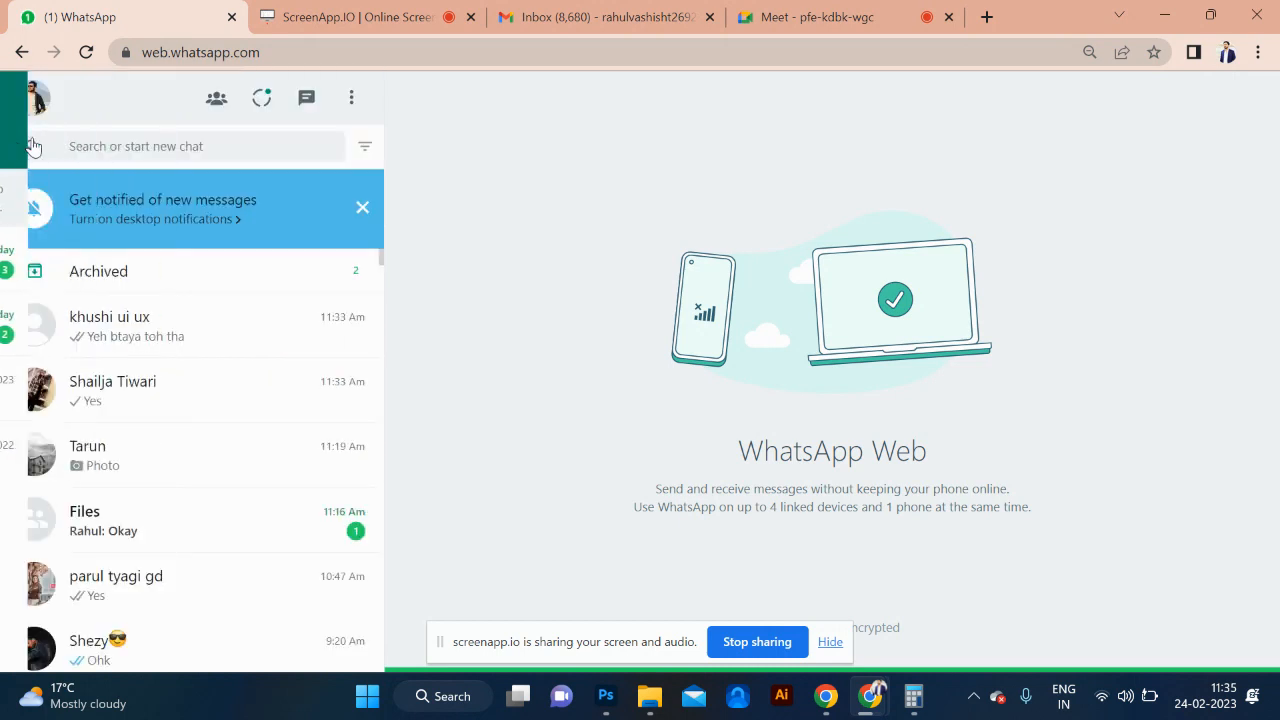
pyautogui.click(144, 146)
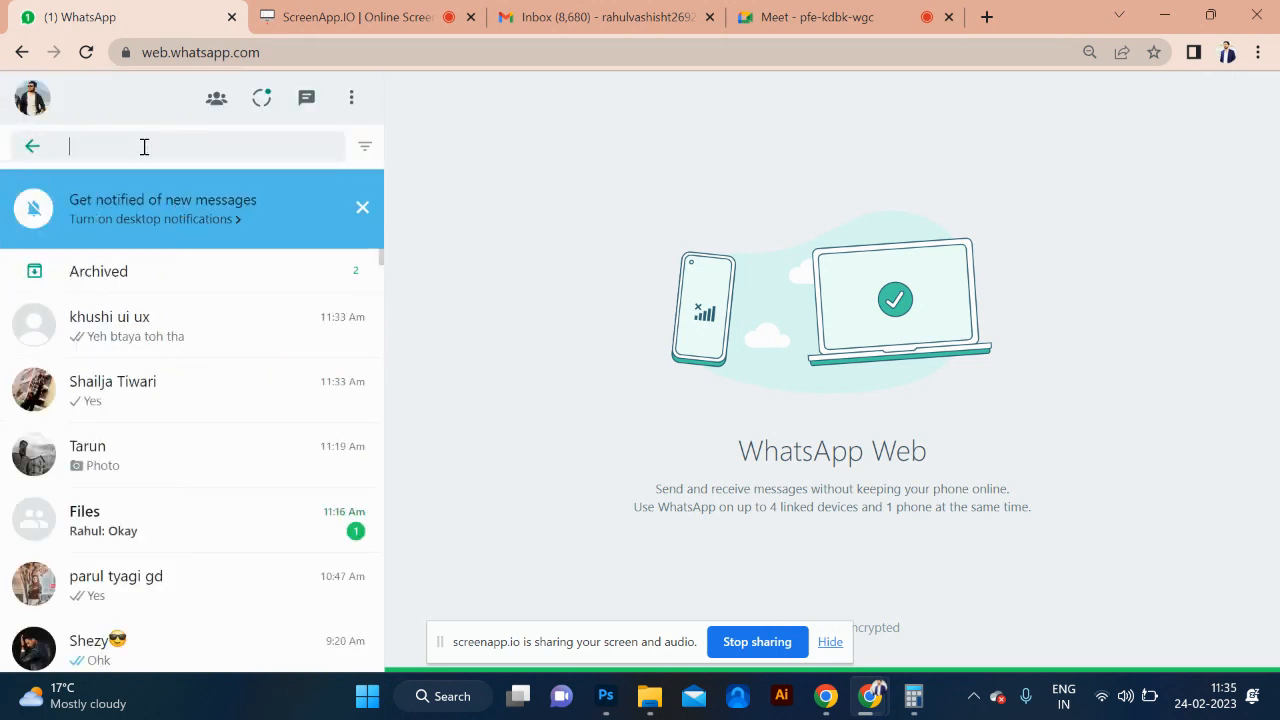
pyautogui.write('php')
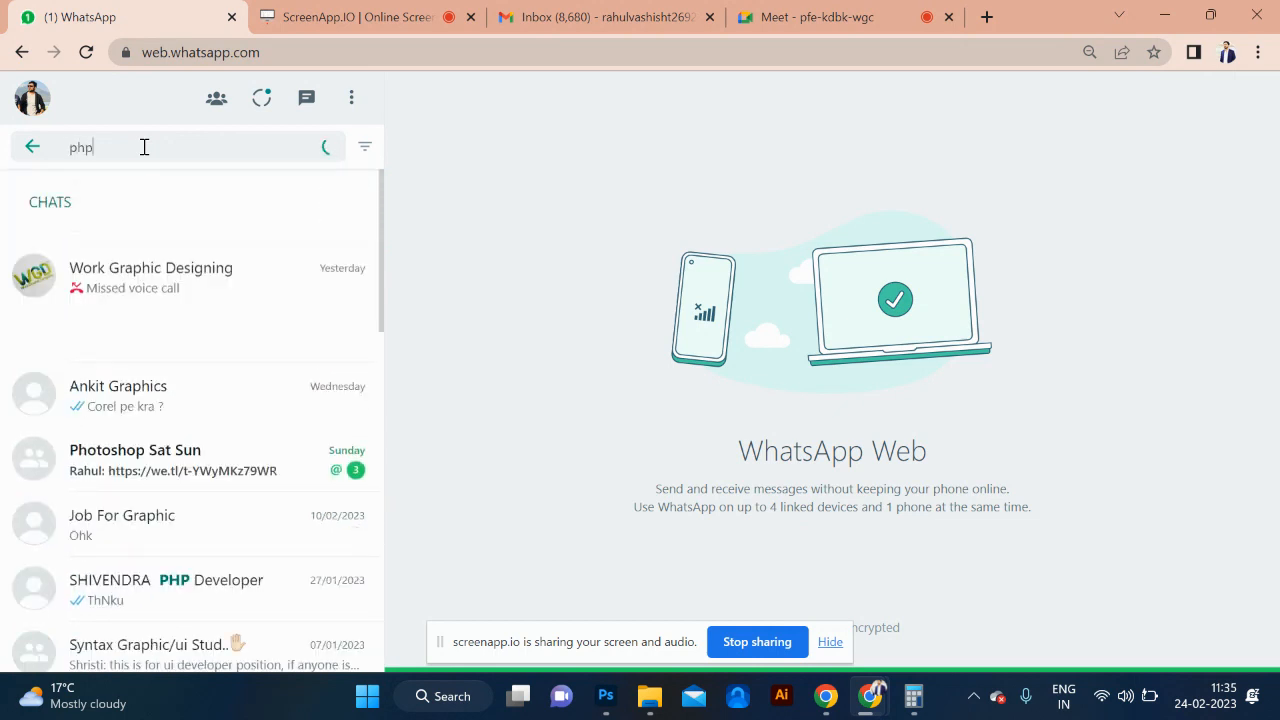
pyautogui.press('BackSpace')
pyautogui.write('i')
pyautogui.press('BackSpace')
pyautogui.write('oto')
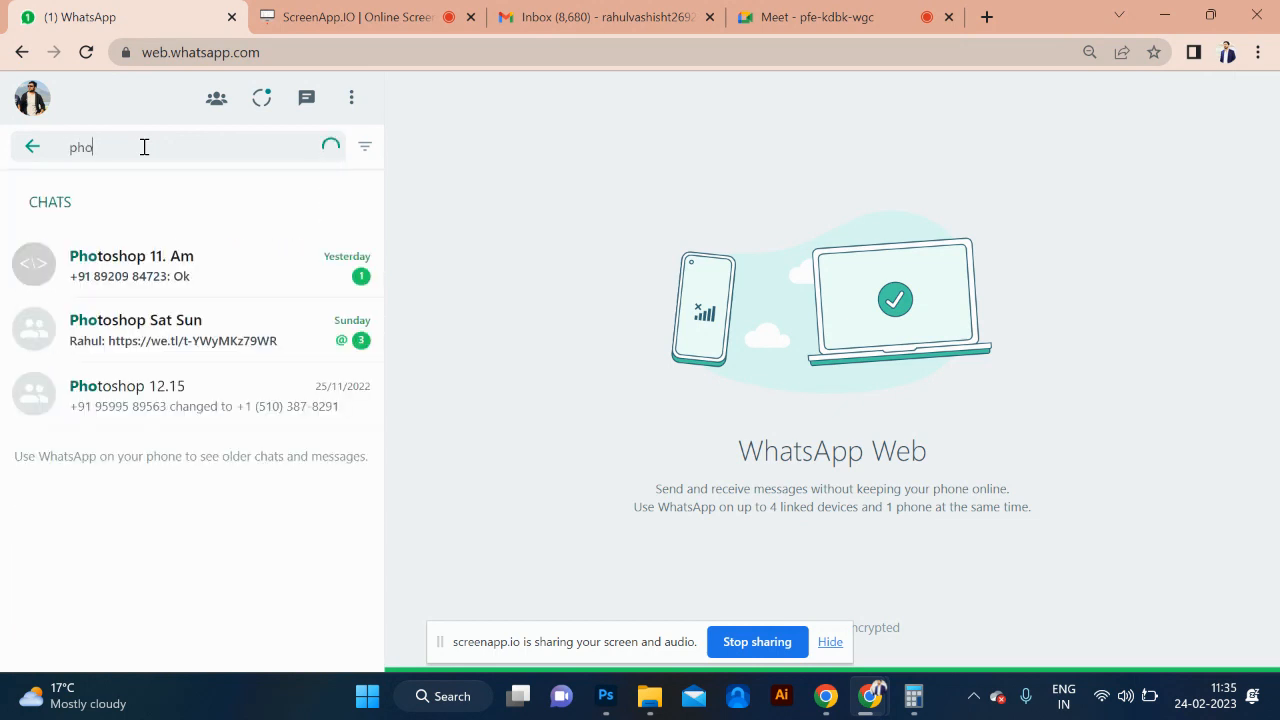
# Step: Send the copied meeting link to the Photoshop 11. Am group
pyautogui.click(165, 275)
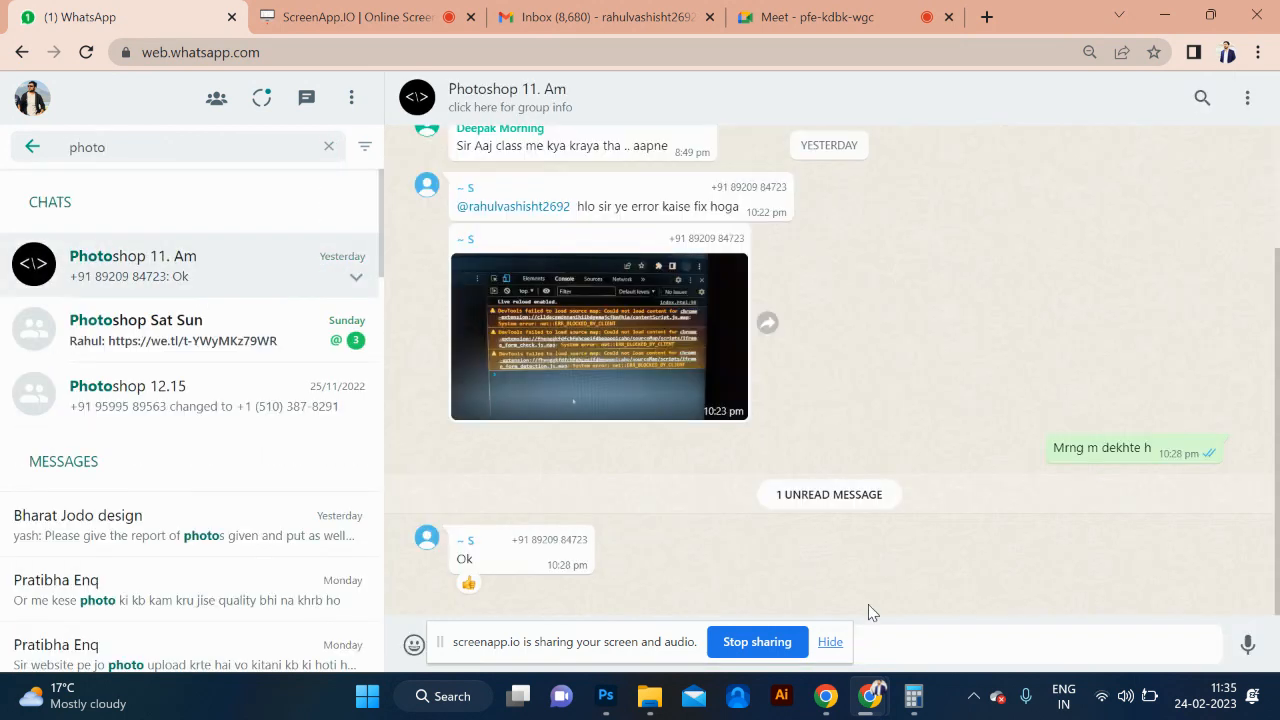
pyautogui.hotkey('ctrl', 'v')
pyautogui.press('Return')
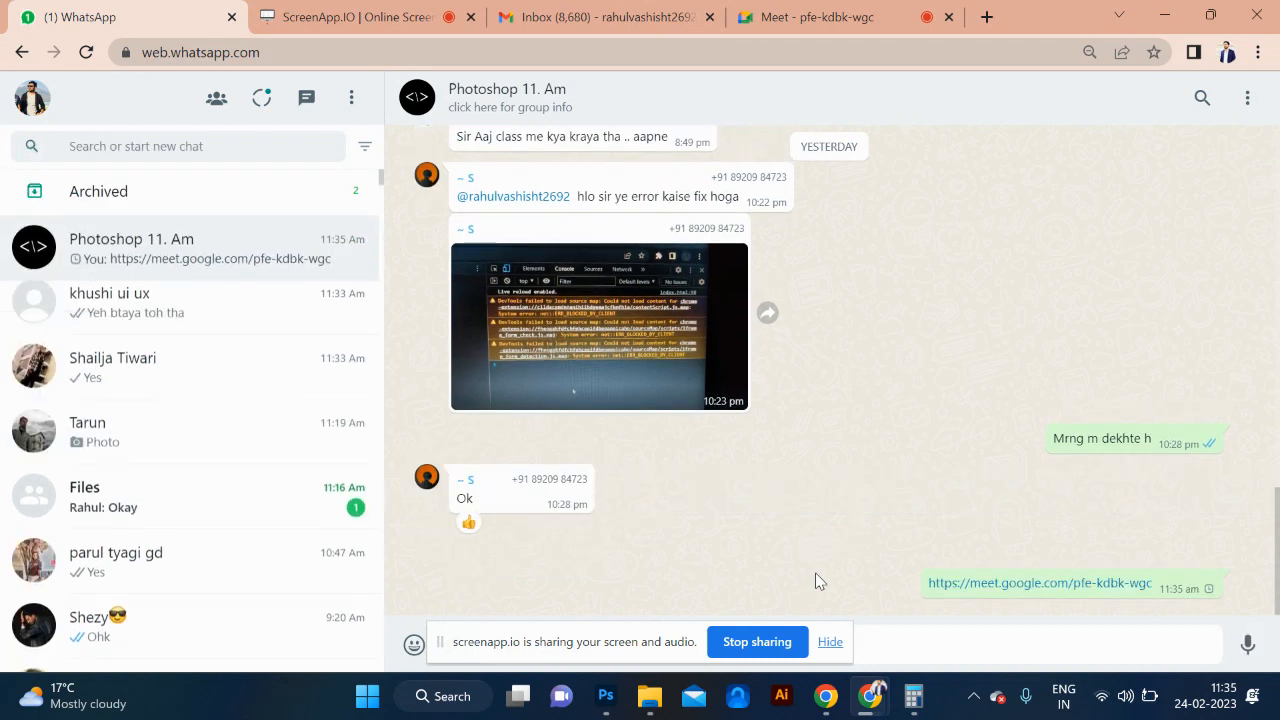
# Step: Return to the Google Meet call, hide the screen-sharing notice and present the entire screen
pyautogui.click(830, 18)
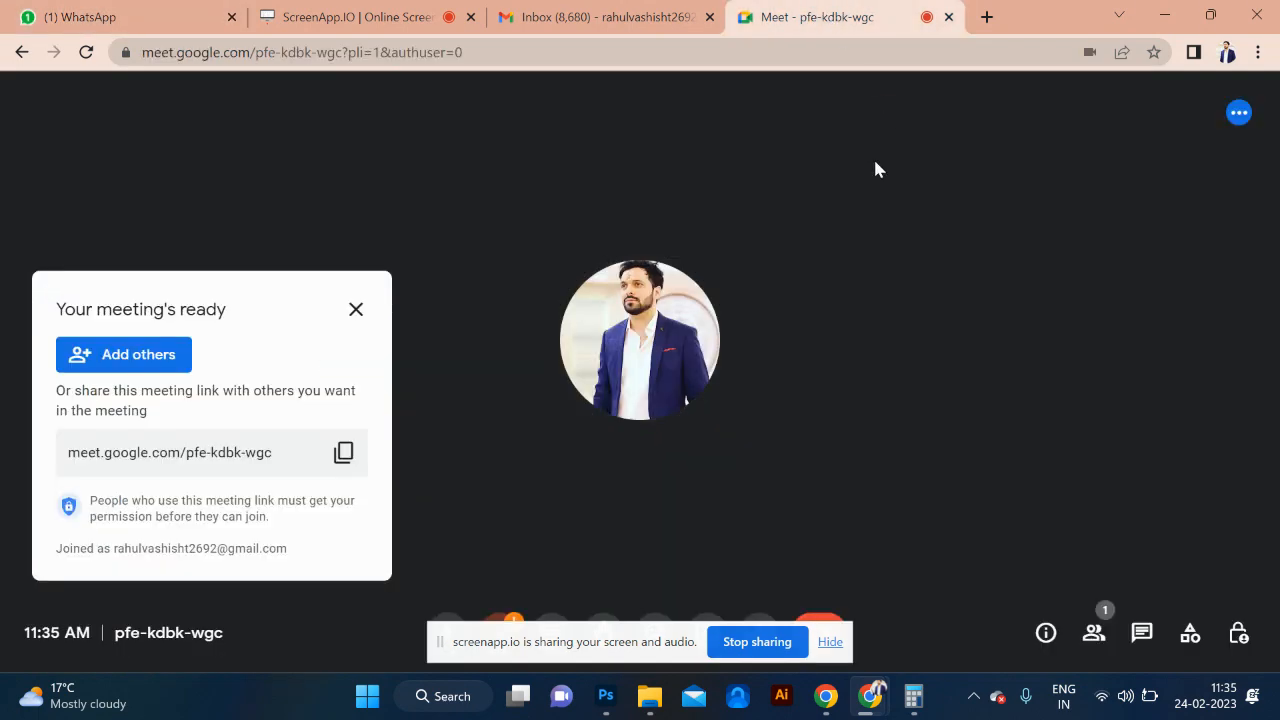
pyautogui.click(830, 641)
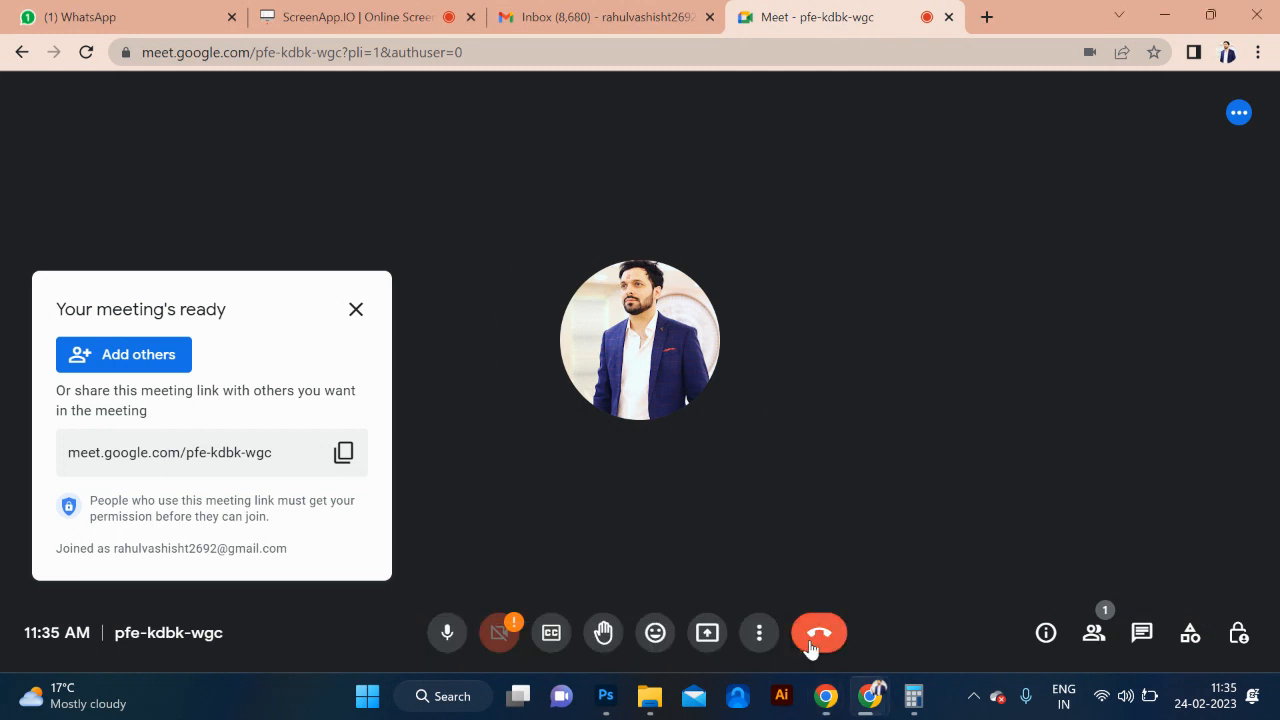
pyautogui.click(707, 634)
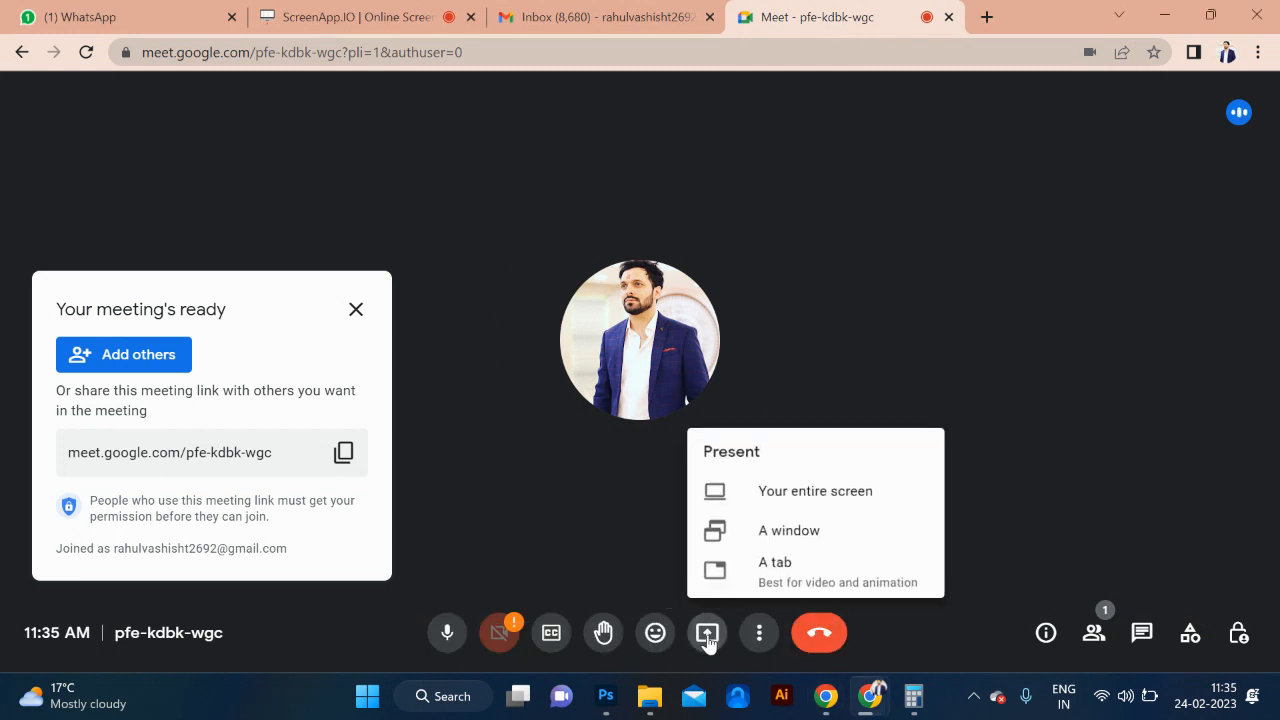
pyautogui.click(817, 490)
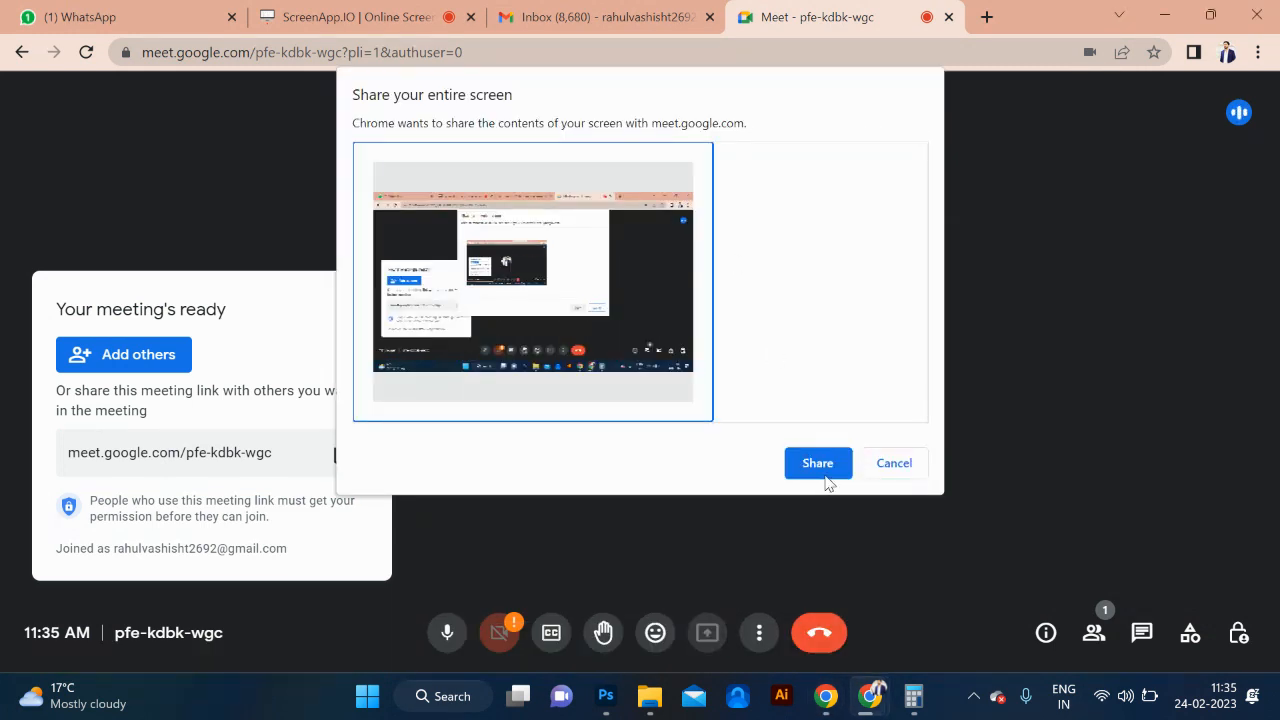
pyautogui.click(829, 463)
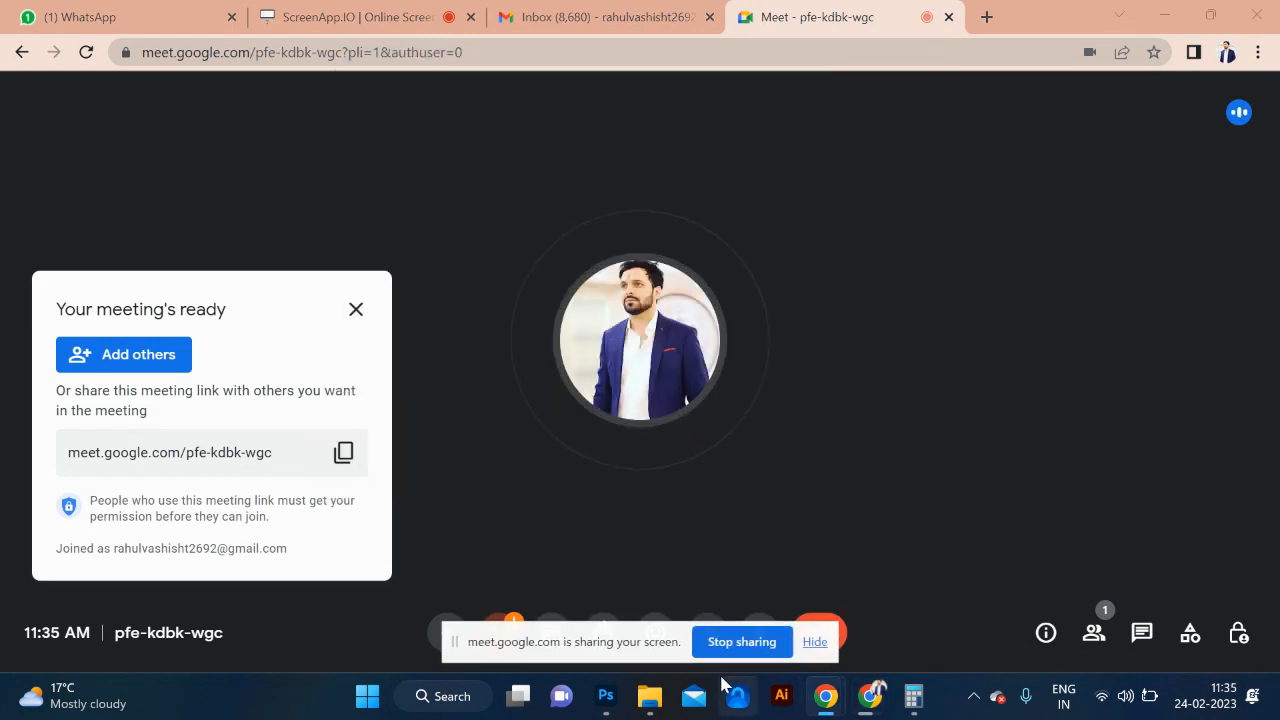
# Step: Switch to Photoshop and replace the open document with a new 1366 x 768 px, 72 ppi Web Most Common document without artboards
pyautogui.click(605, 700)
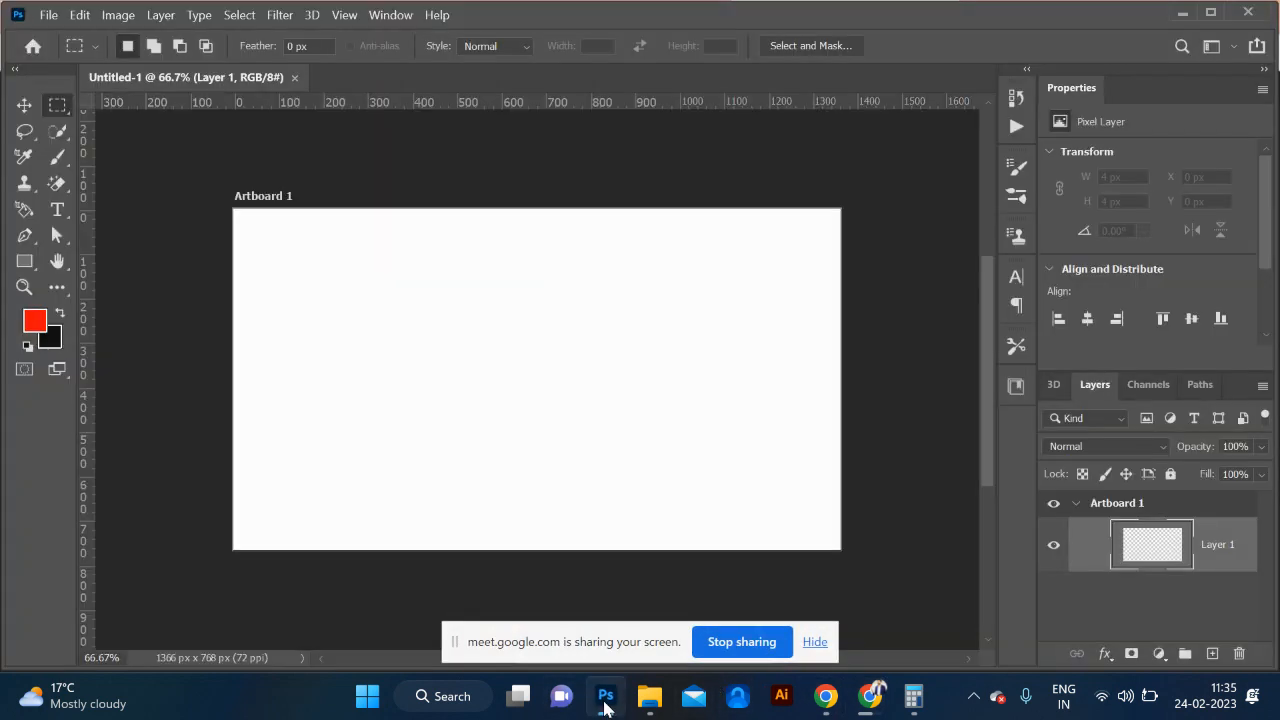
pyautogui.click(295, 79)
pyautogui.click(55, 16)
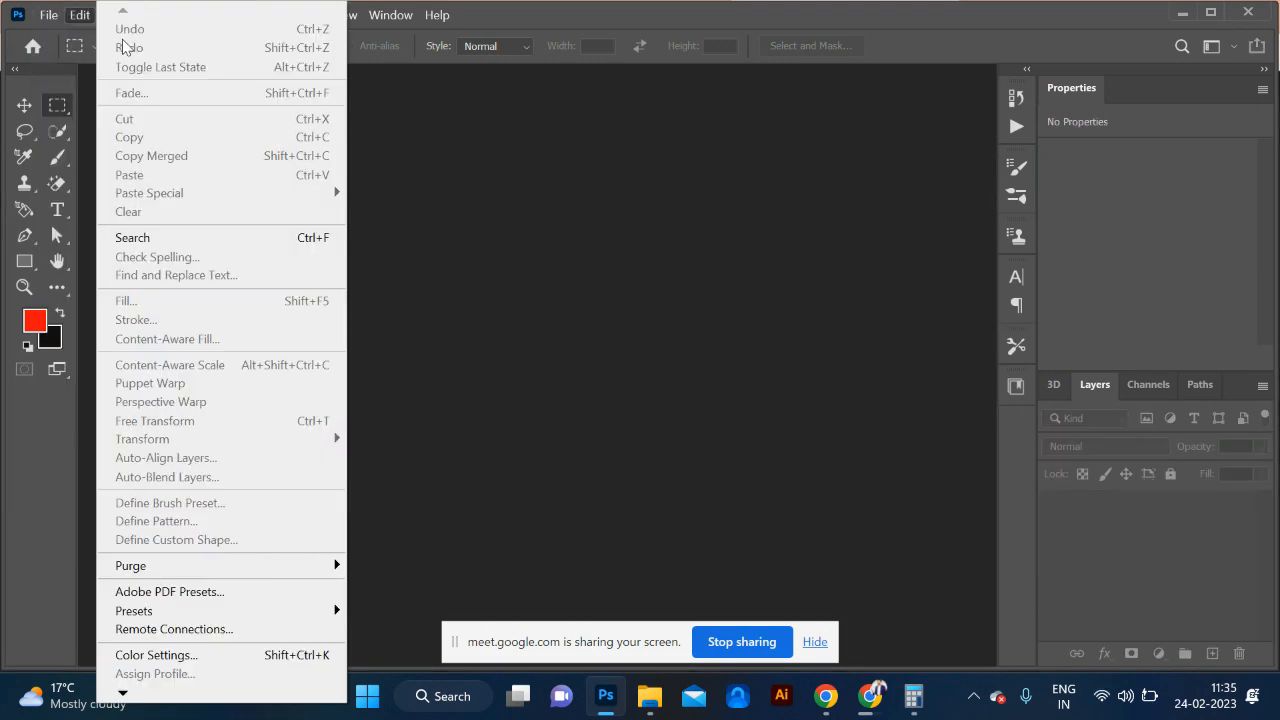
pyautogui.click(63, 33)
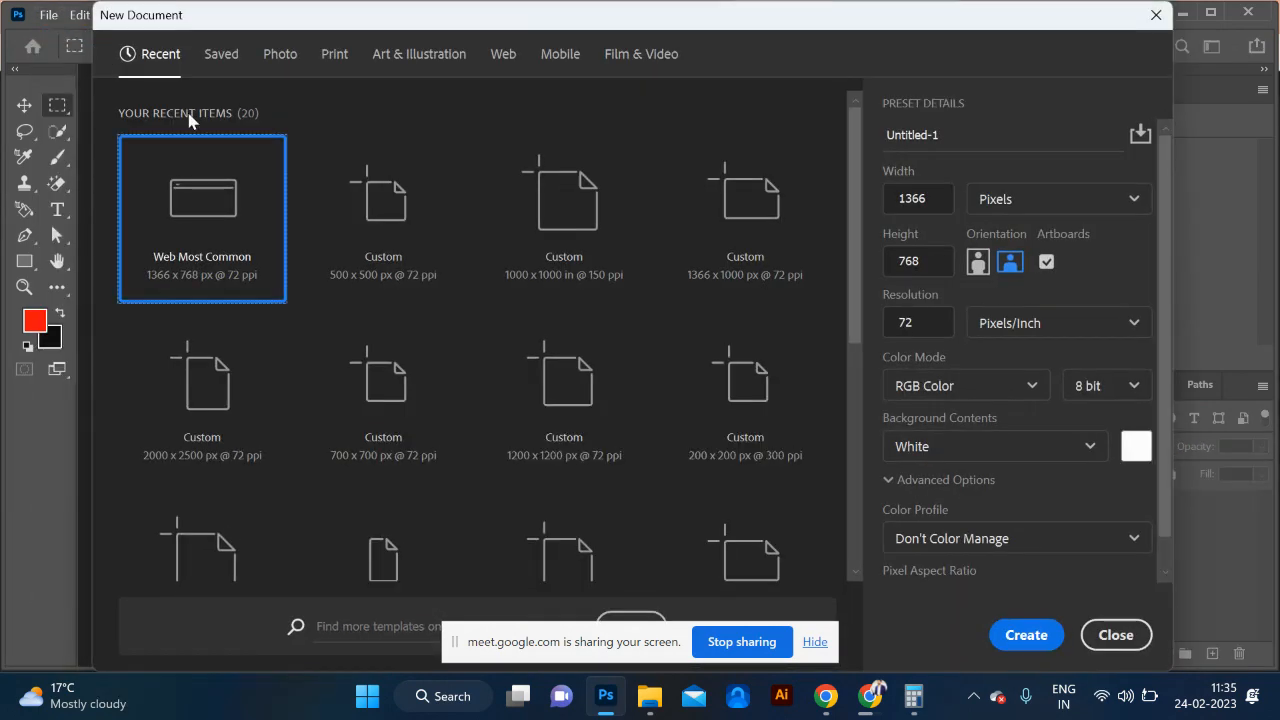
pyautogui.click(1045, 264)
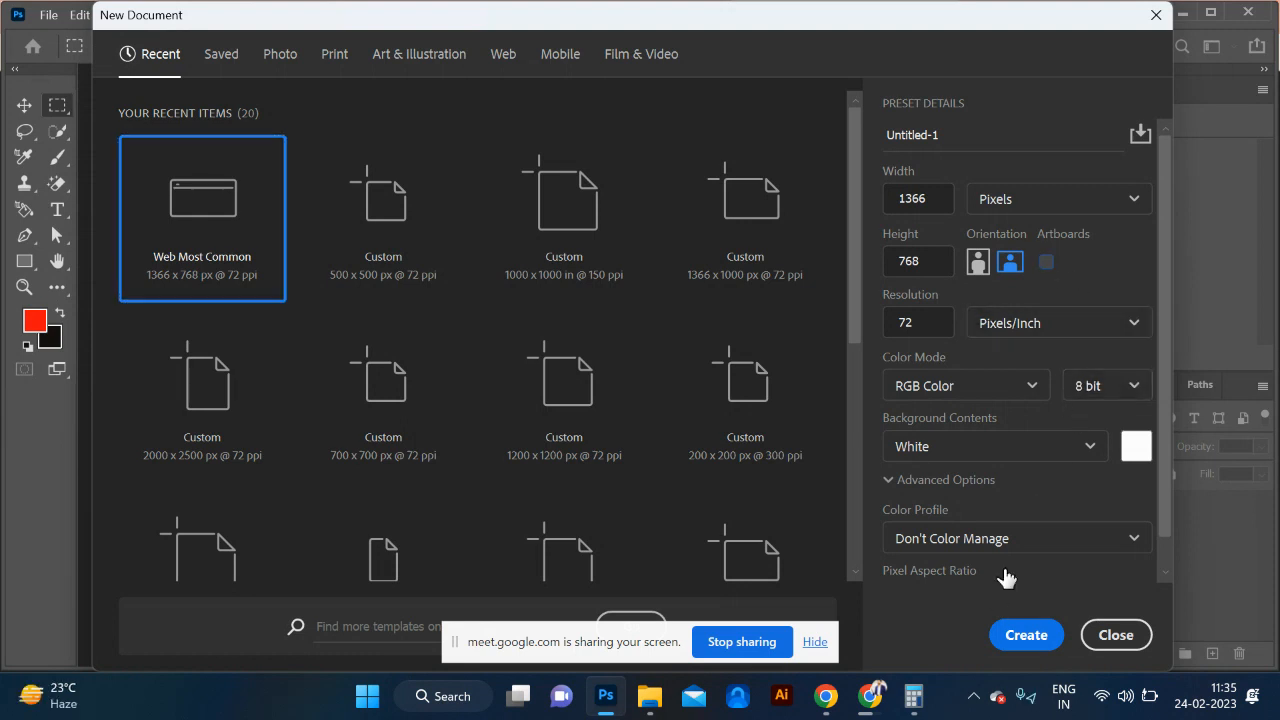
pyautogui.click(1023, 636)
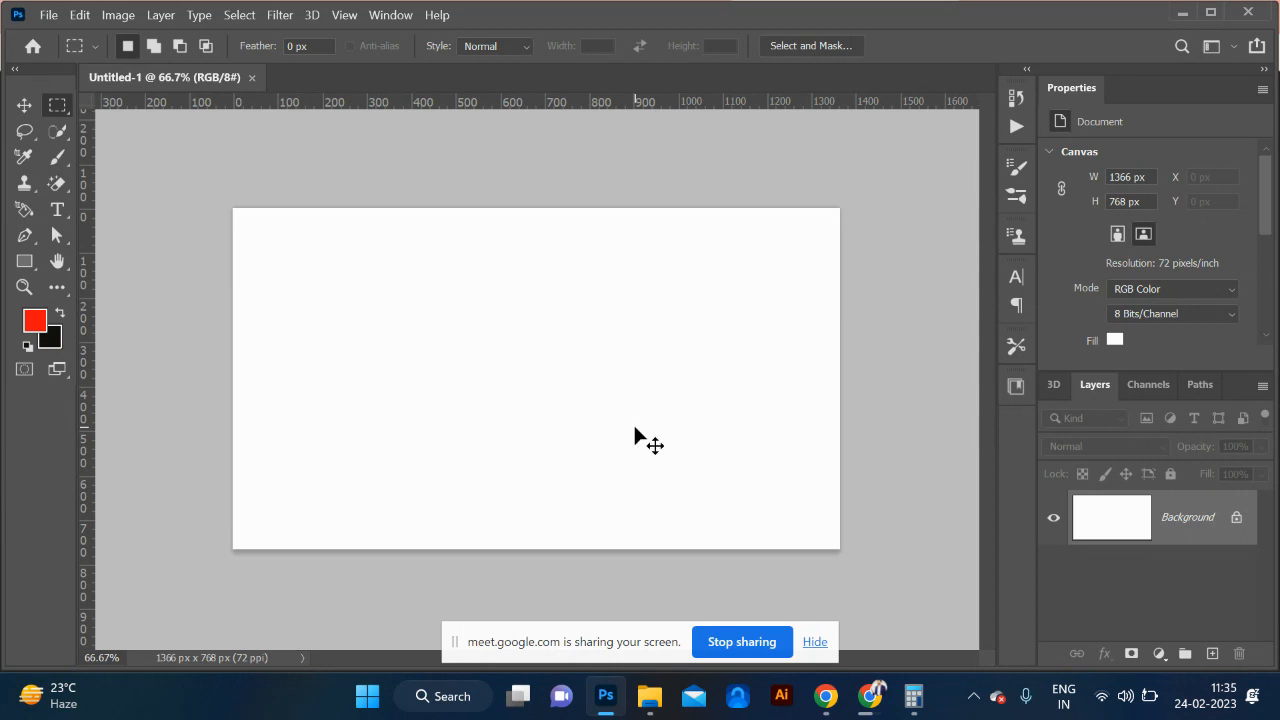
# Step: Fill the Background layer with the black background colour and start a new guide layout with columns
pyautogui.hotkey('ctrl', 'BackSpace')
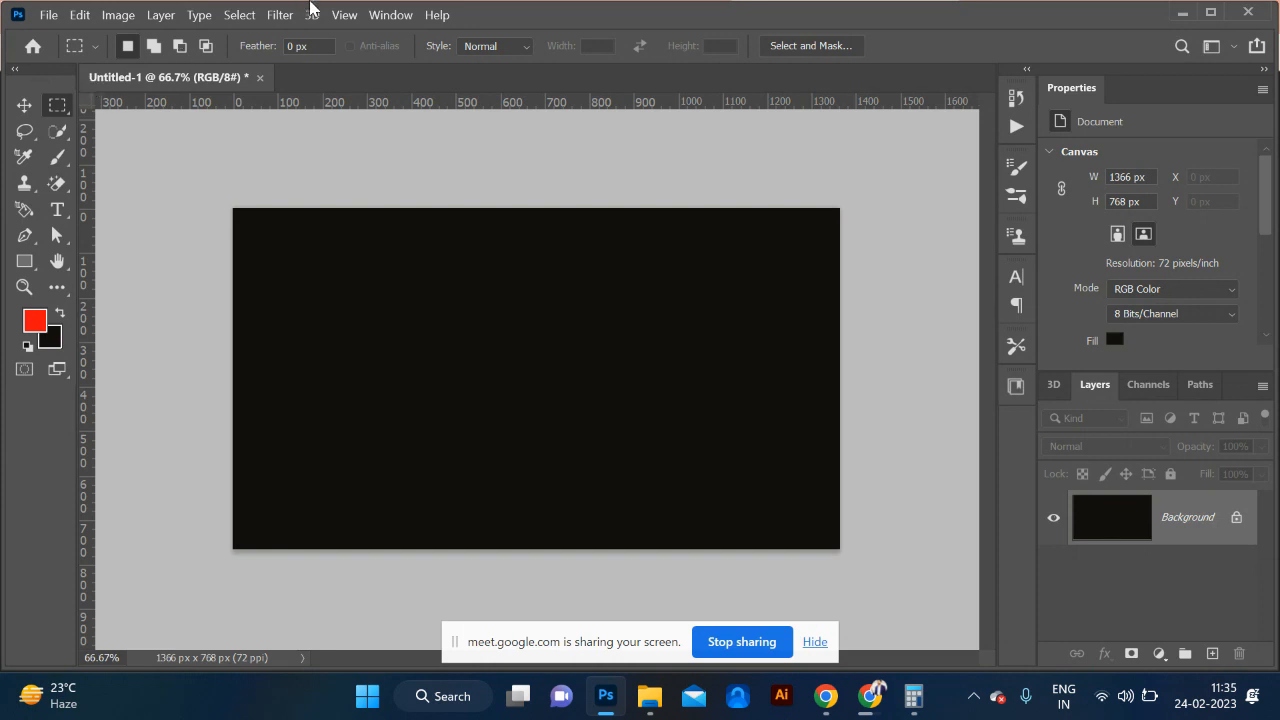
pyautogui.click(344, 18)
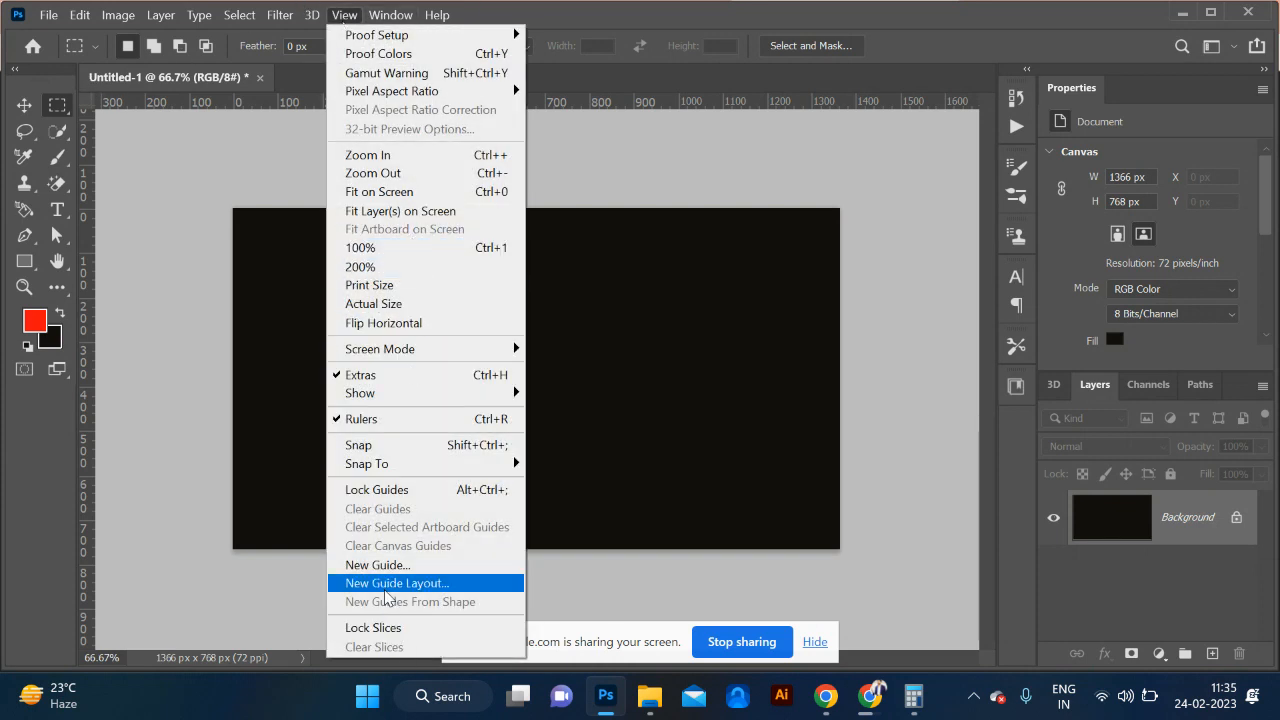
pyautogui.click(386, 584)
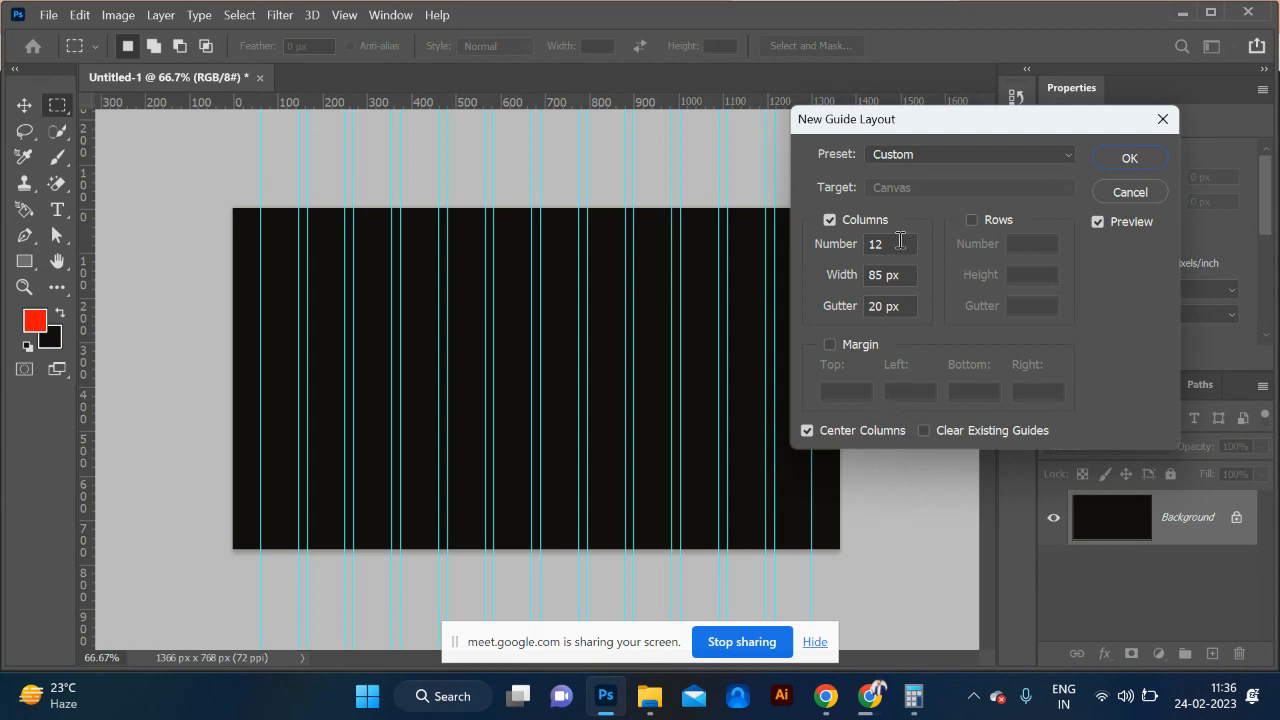
pyautogui.doubleClick(868, 244)
pyautogui.moveTo(893, 276); pyautogui.dragTo(849, 281)
# Step: Switch to the Google Meet call, admit the person asking to join, and return to Photoshop
pyautogui.hotkey('alt', 'Tab')
pyautogui.hotkey('alt', 'Tab')
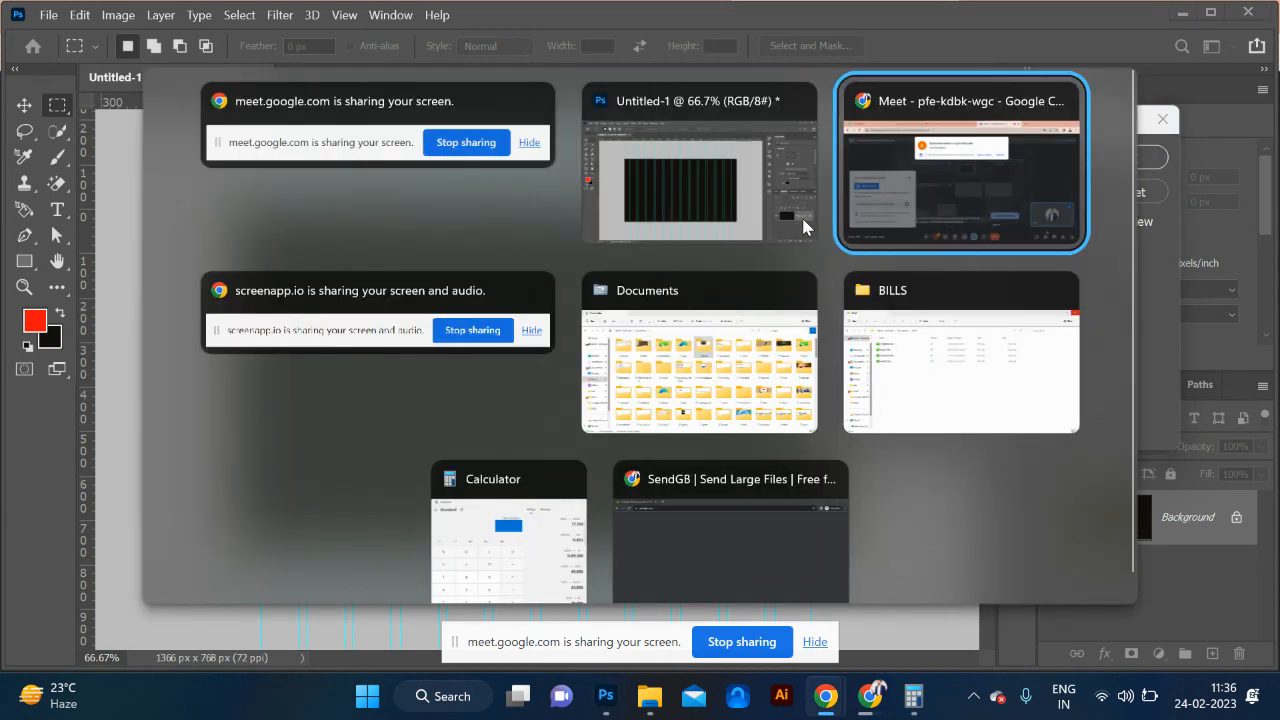
pyautogui.click(845, 186)
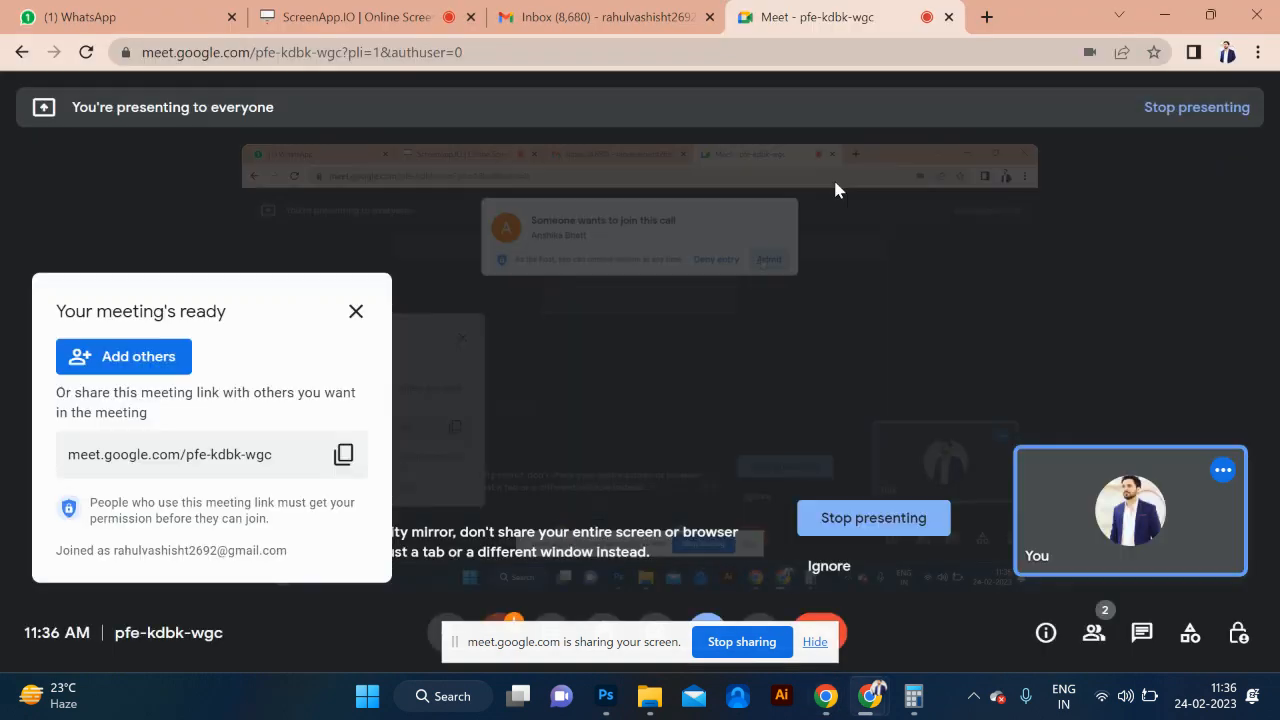
pyautogui.hotkey('alt', 'Tab')
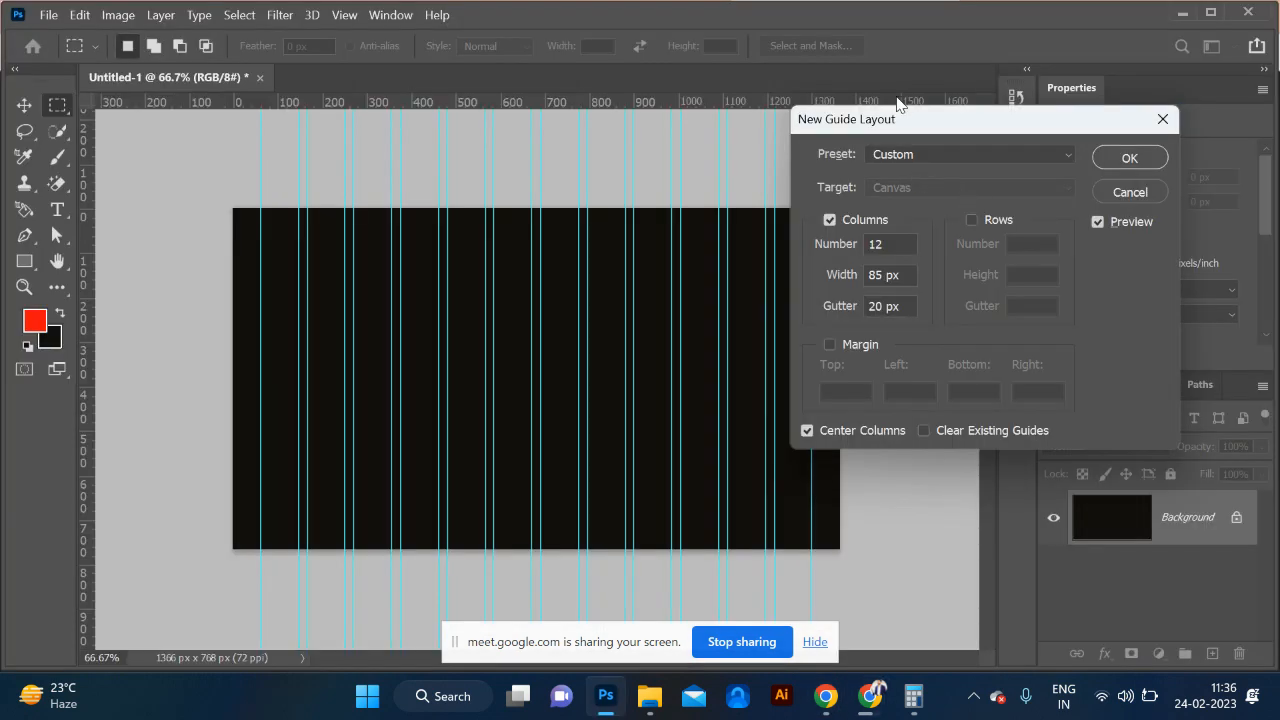
# Step: Create the guide layout with 12 centred columns, 85 px wide, with a 20 px gutter
pyautogui.moveTo(900, 118); pyautogui.dragTo(958, 102)
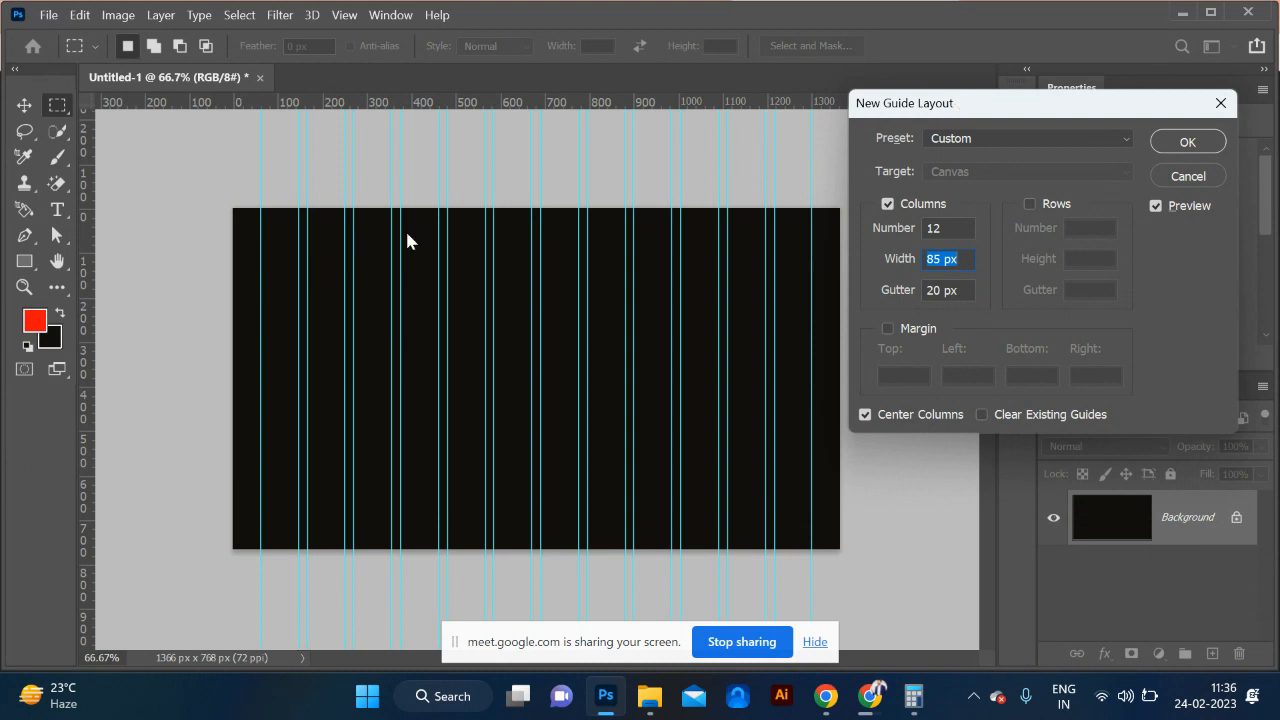
pyautogui.doubleClick(941, 287)
pyautogui.click(866, 416)
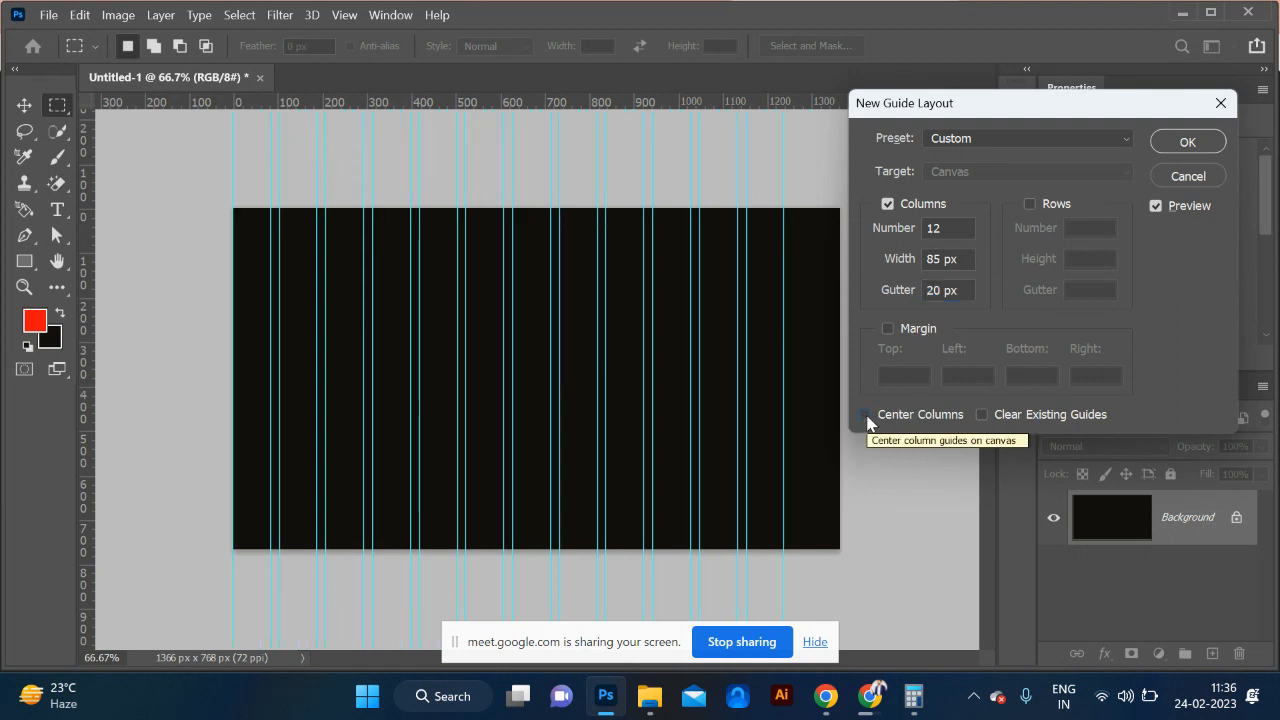
pyautogui.click(866, 416)
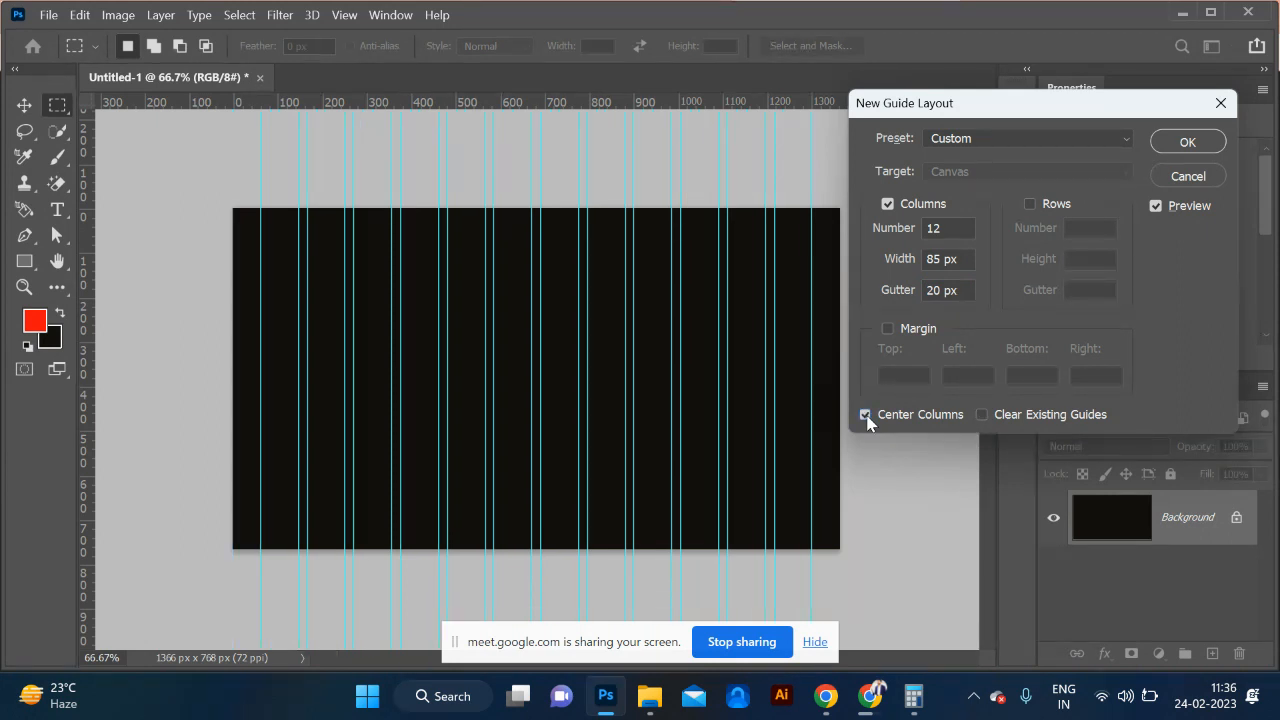
pyautogui.click(1170, 147)
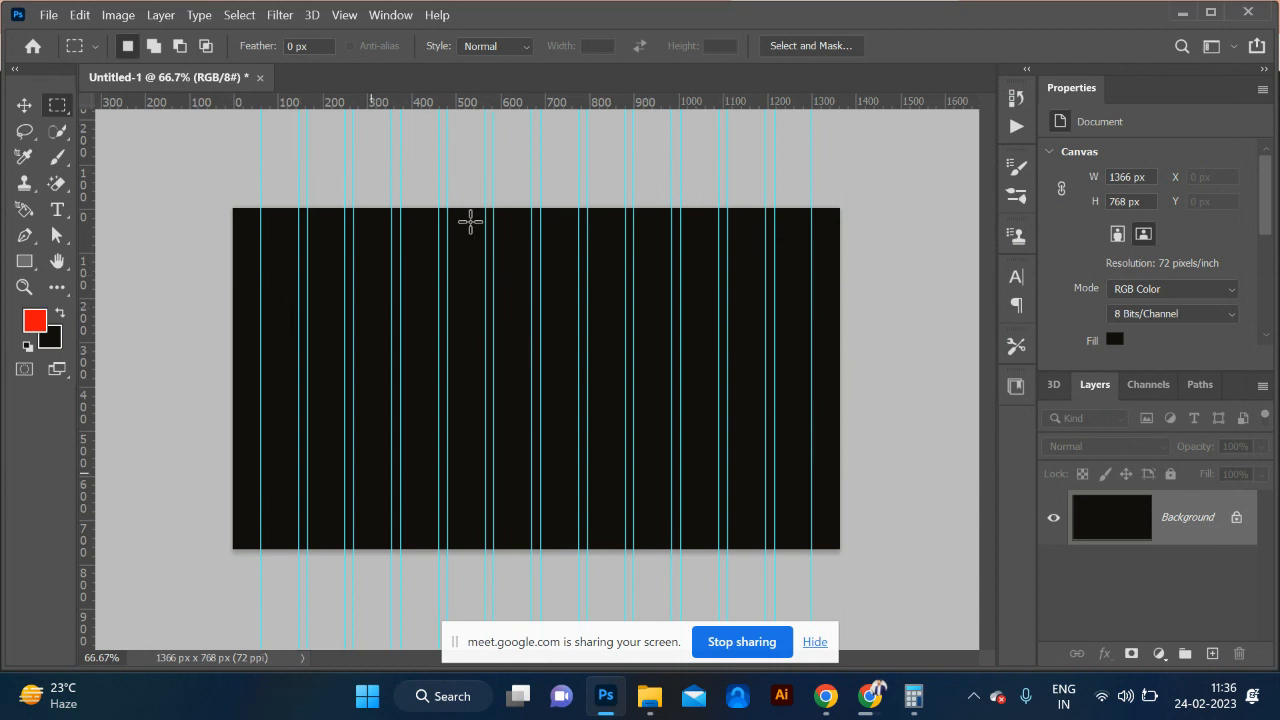
pyautogui.hotkey('ctrl', '+')
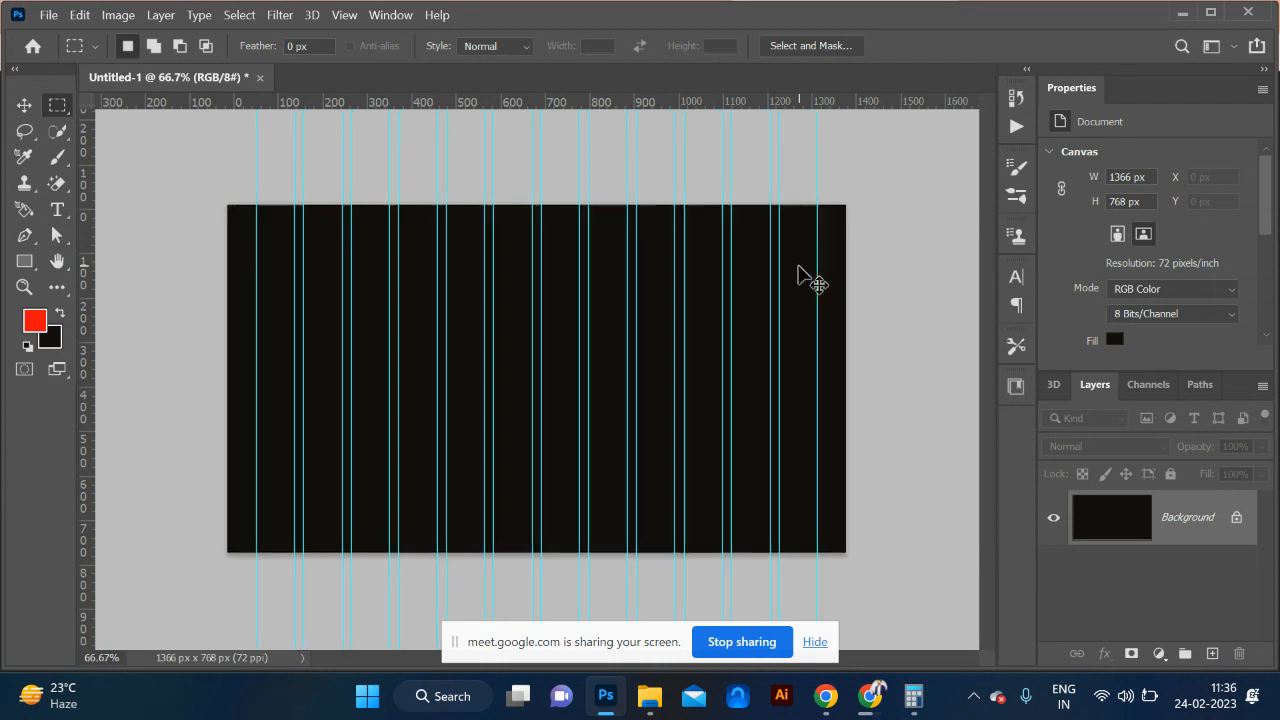
pyautogui.hotkey('ctrl', '-')
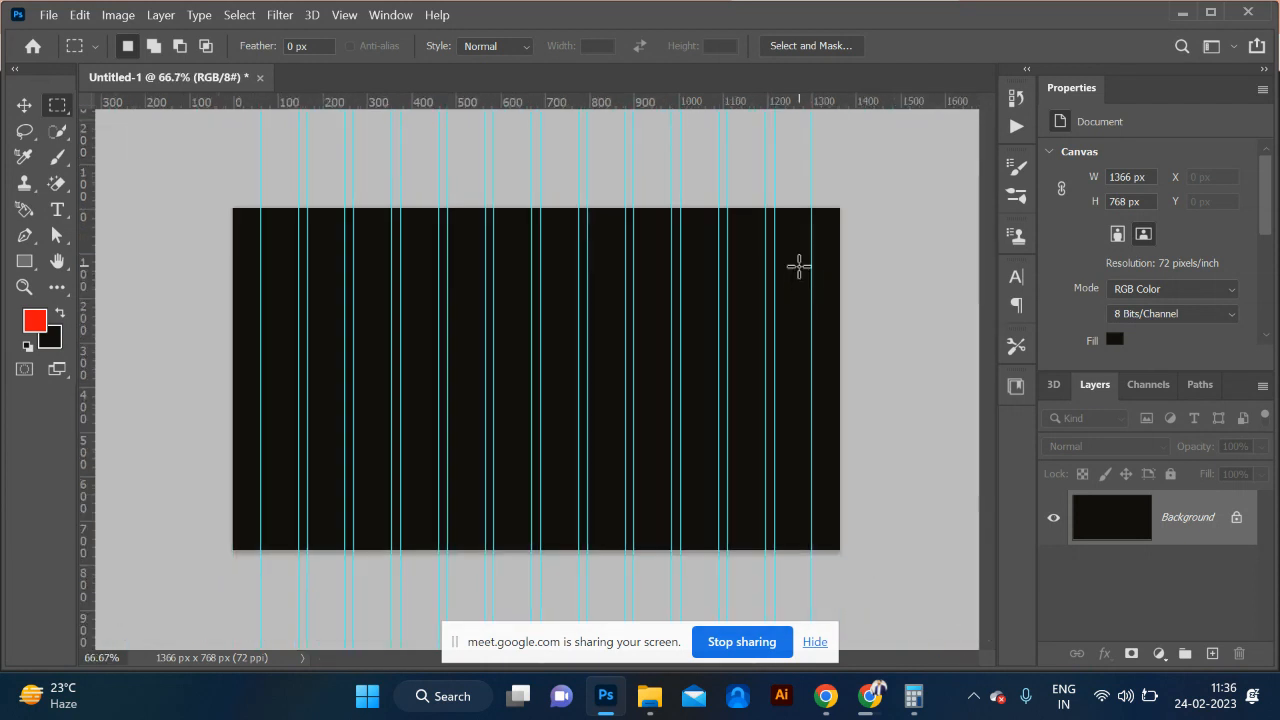
pyautogui.click(57, 106)
pyautogui.moveTo(262, 217); pyautogui.dragTo(317, 276)
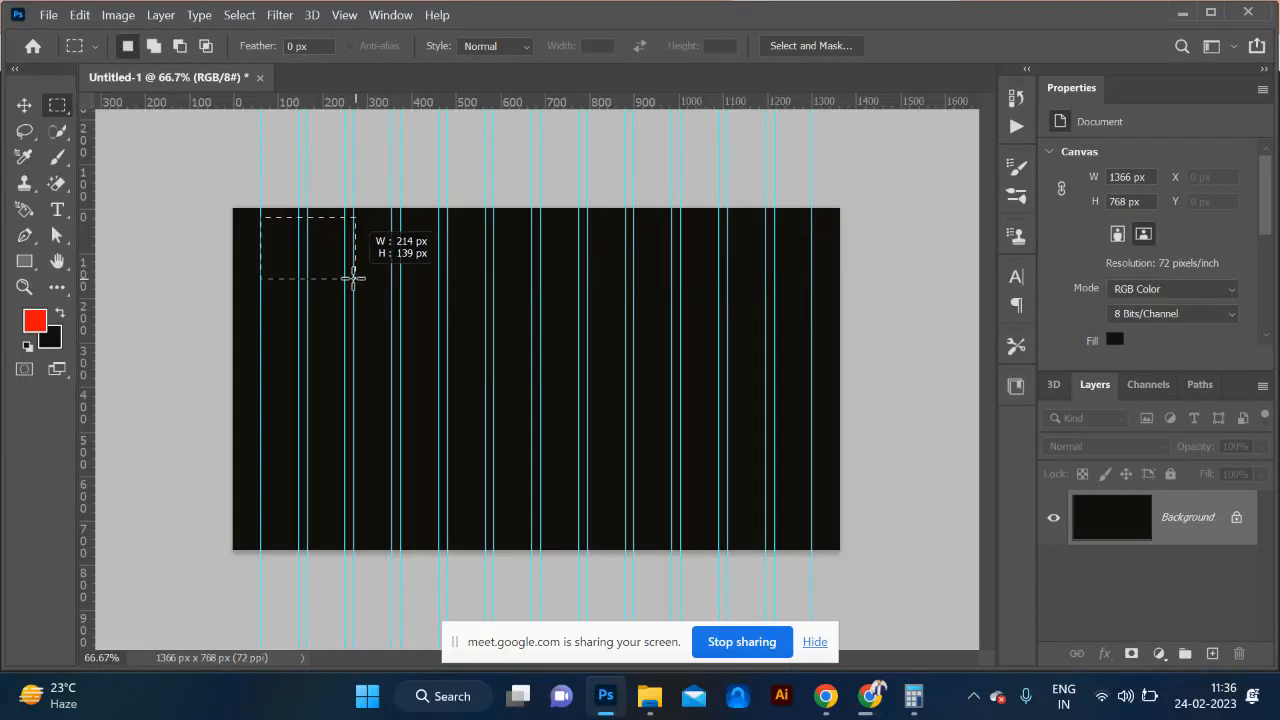
pyautogui.moveTo(350, 277); pyautogui.dragTo(381, 264)
pyautogui.click(380, 263)
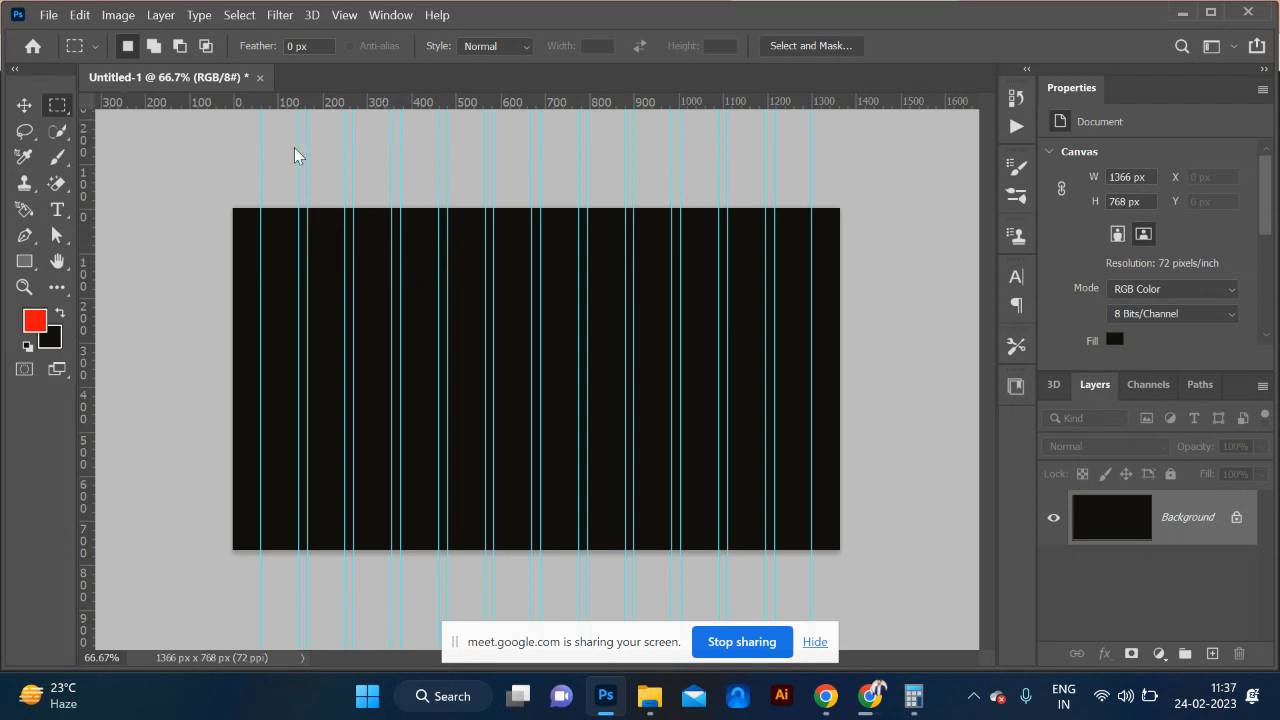
# Step: Add a horizontal guide at 100 px
pyautogui.click(345, 15)
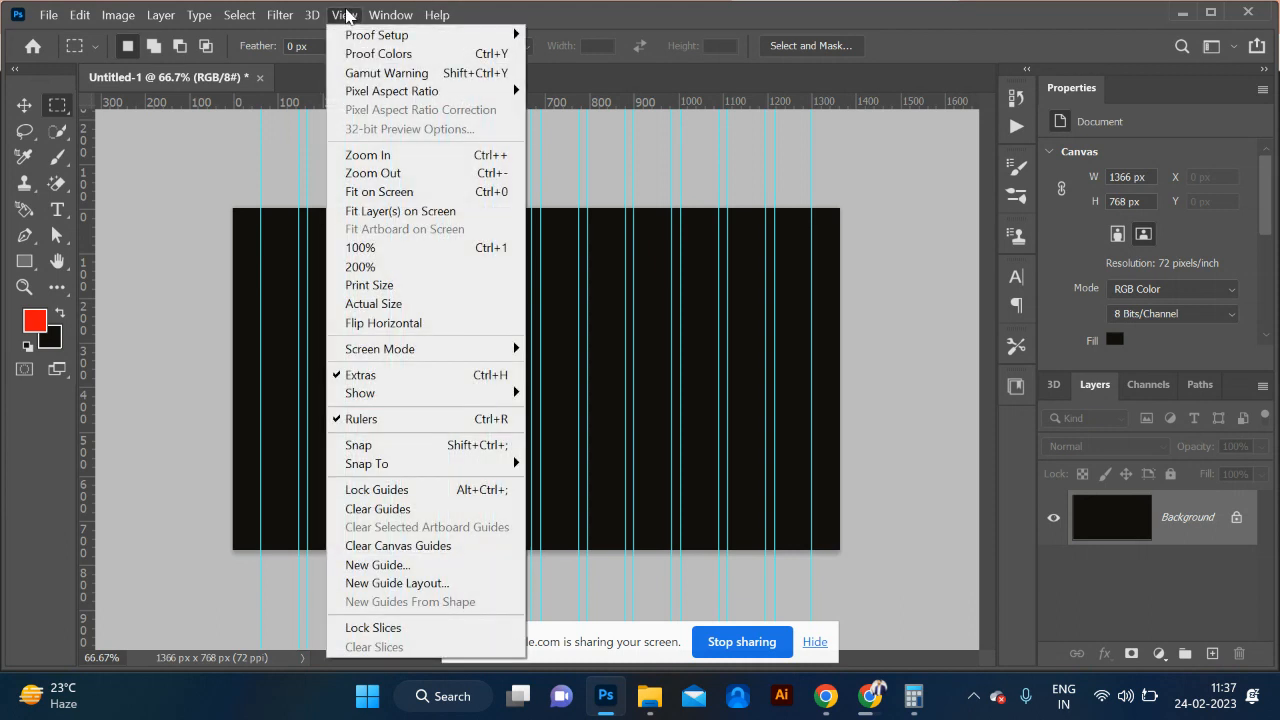
pyautogui.click(403, 566)
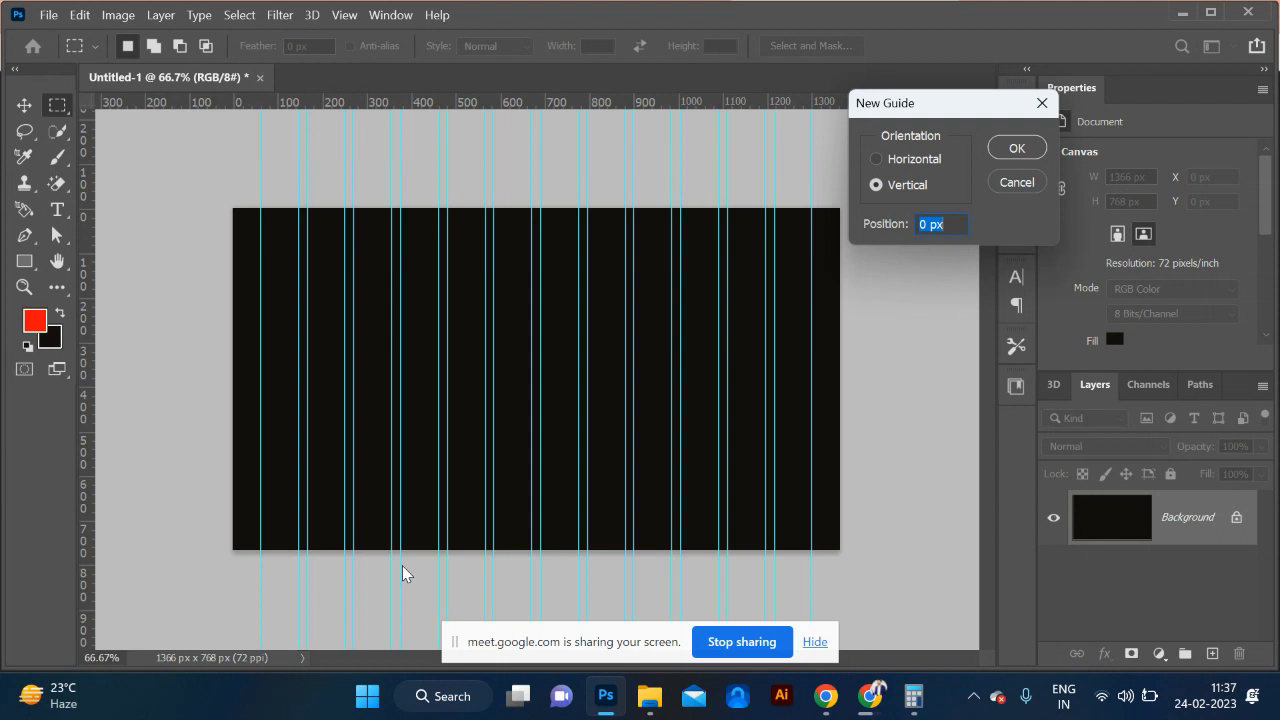
pyautogui.click(893, 165)
pyautogui.write('10')
pyautogui.press('Return')
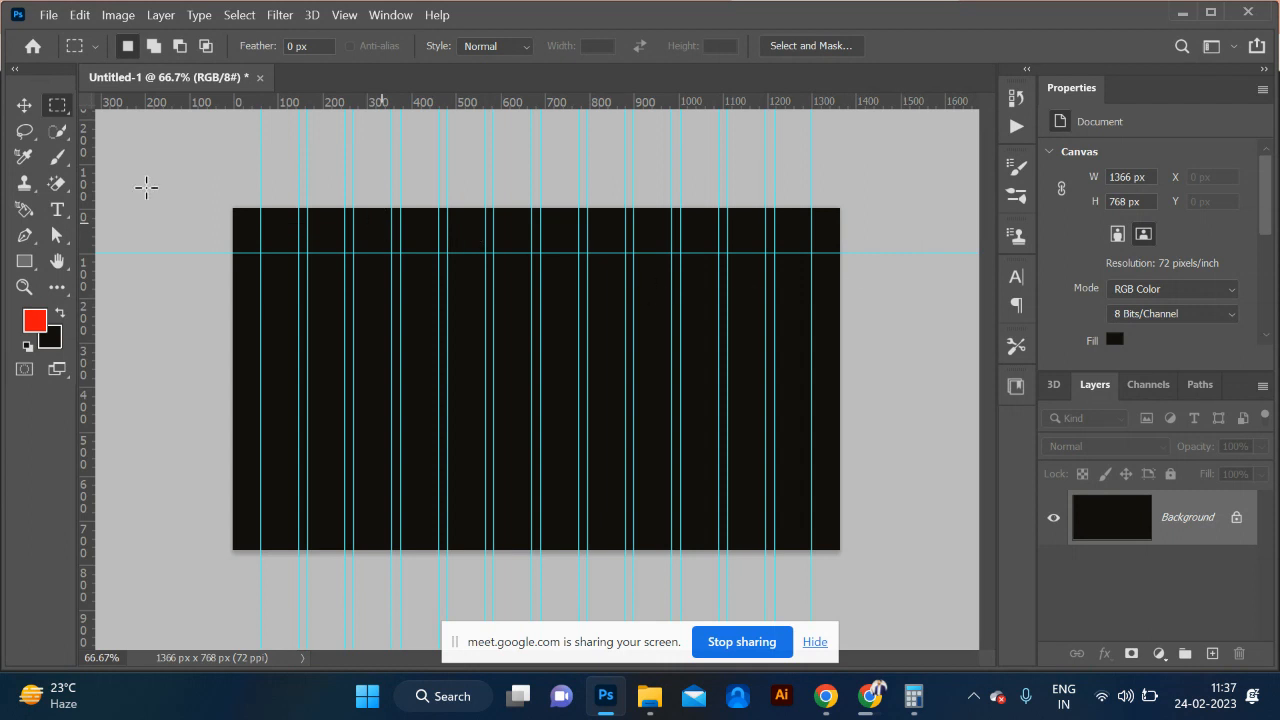
# Step: Select the full-width strip above the horizontal guide, fill it with red #f12525 on a new layer, and deselect
pyautogui.moveTo(221, 200); pyautogui.dragTo(918, 253)
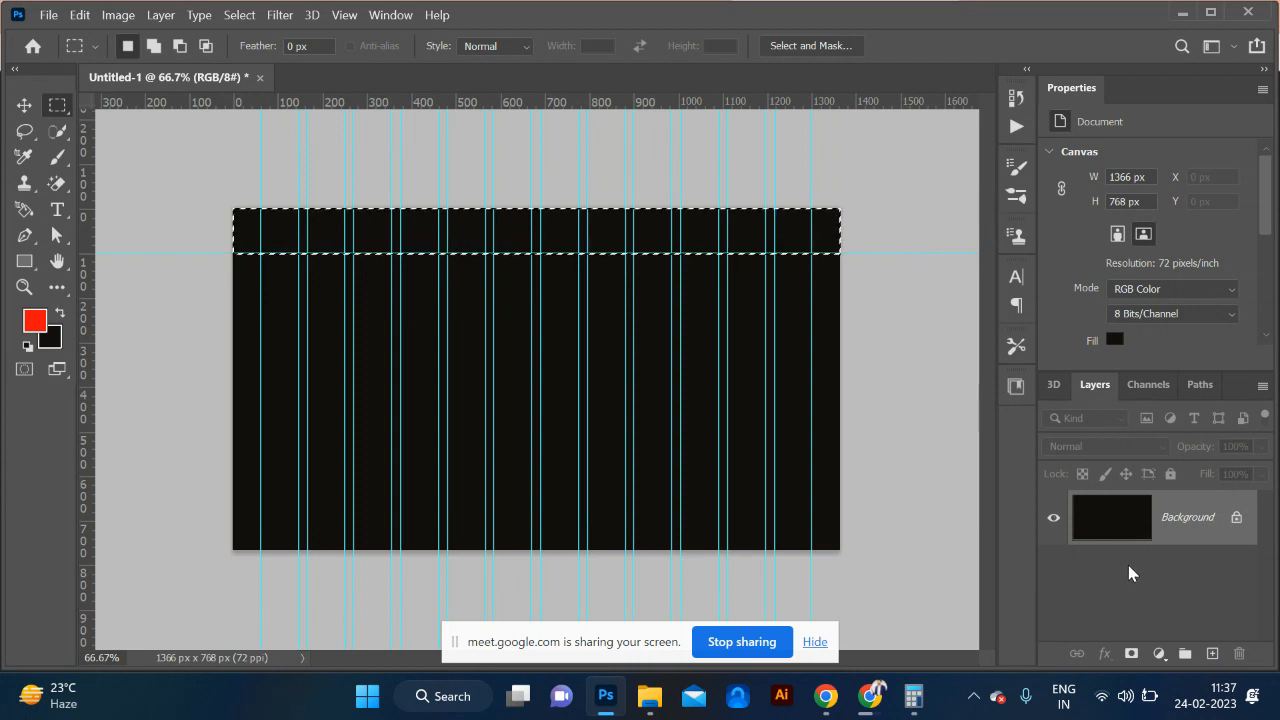
pyautogui.click(1212, 653)
pyautogui.click(35, 321)
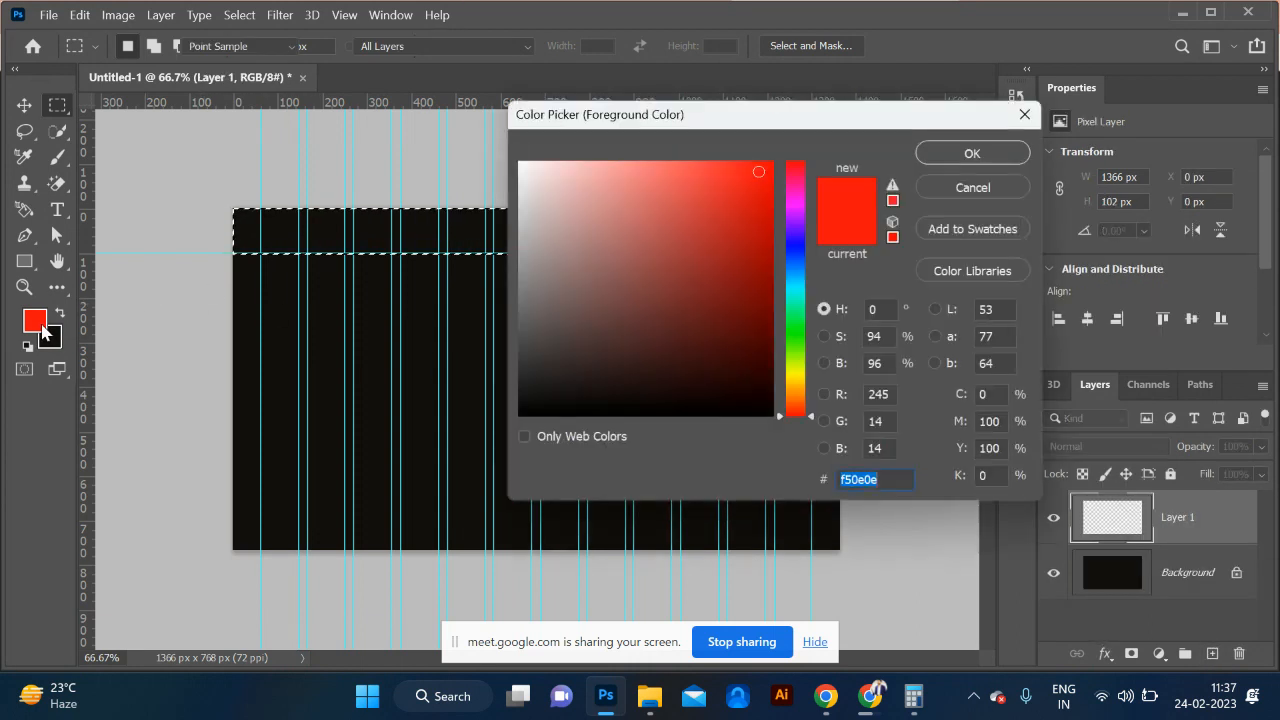
pyautogui.click(736, 176)
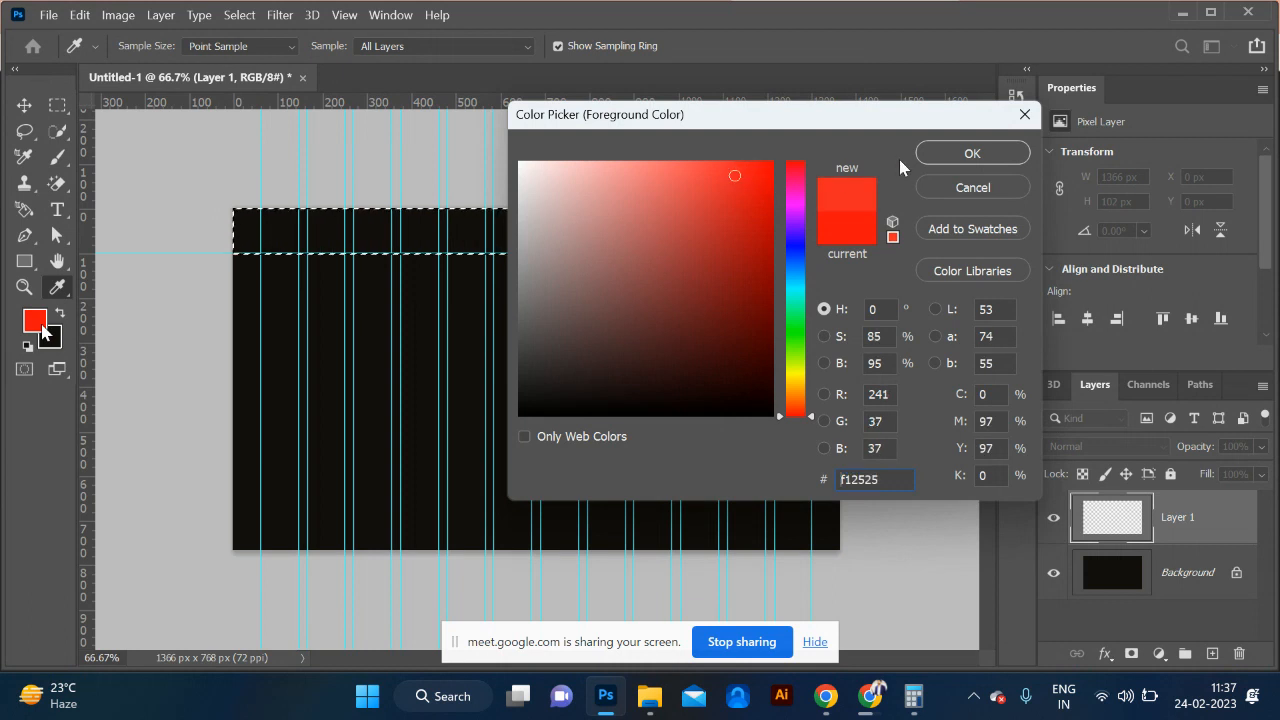
pyautogui.click(962, 156)
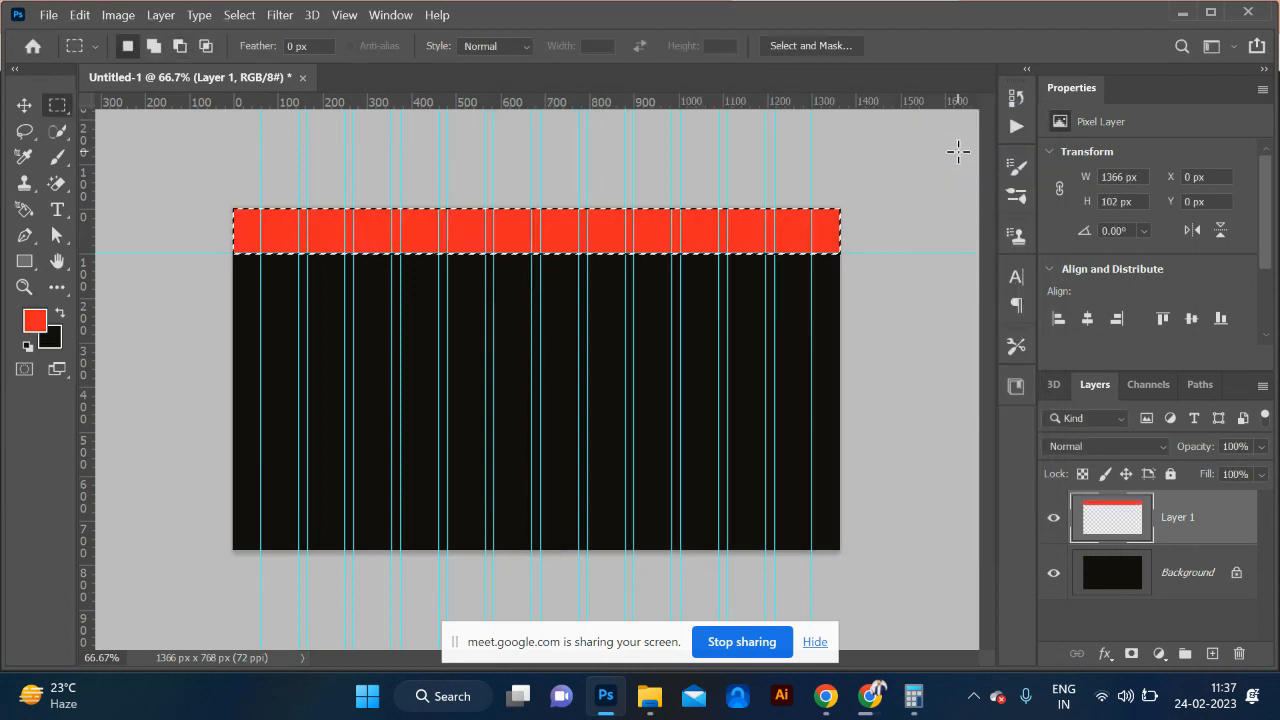
pyautogui.hotkey('ctrl', 'd')
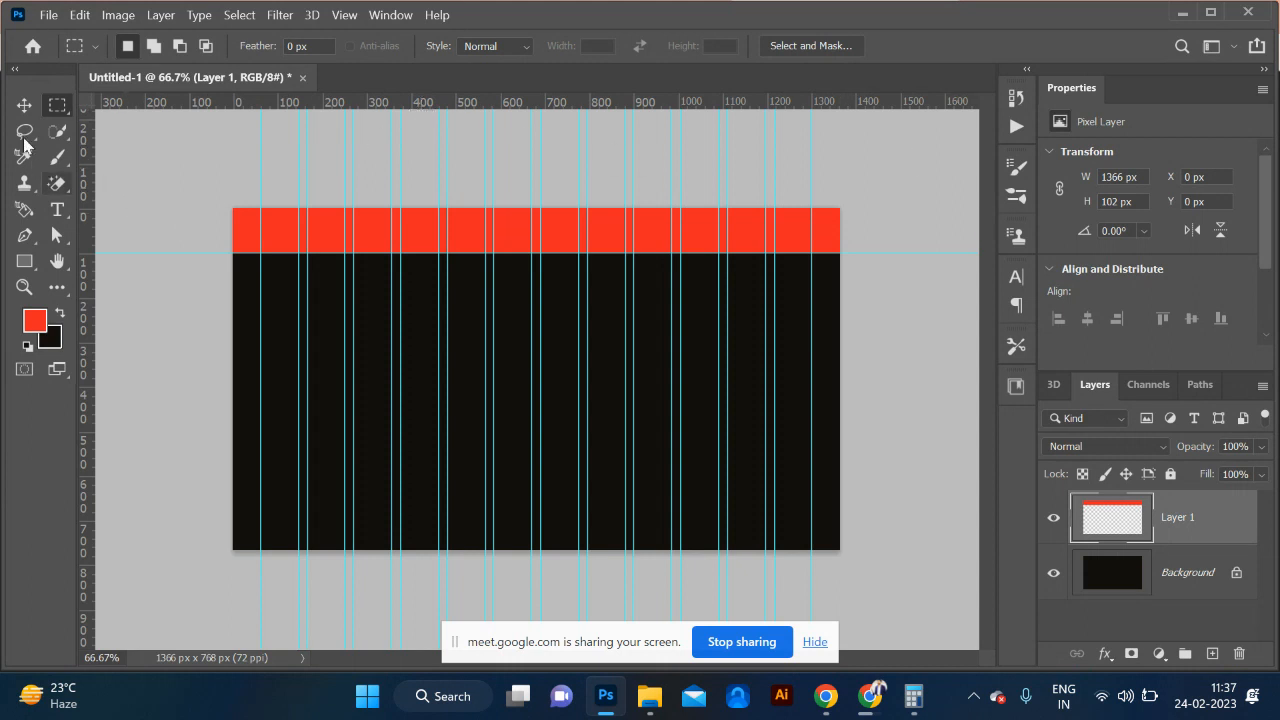
# Step: Recolour the header strip on Layer 1 with pale pink #efdfdf, keeping the transparent area empty
pyautogui.click(24, 105)
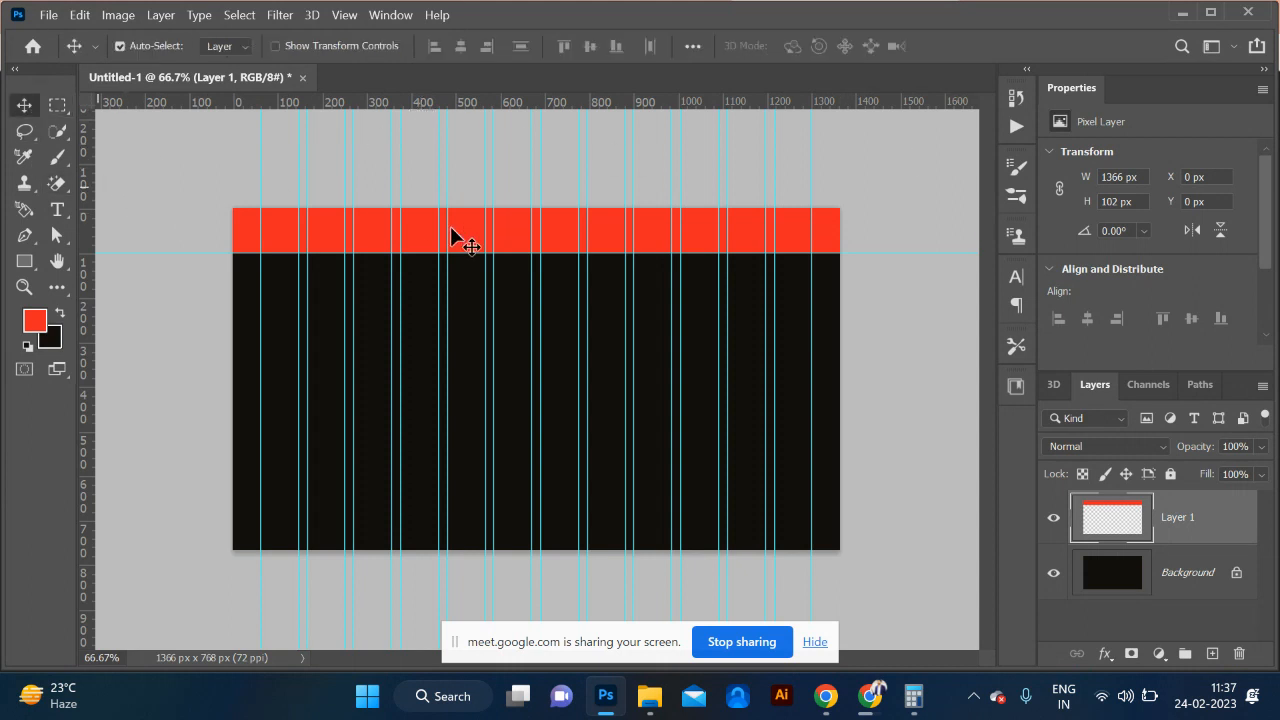
pyautogui.click(28, 322)
pyautogui.click(535, 177)
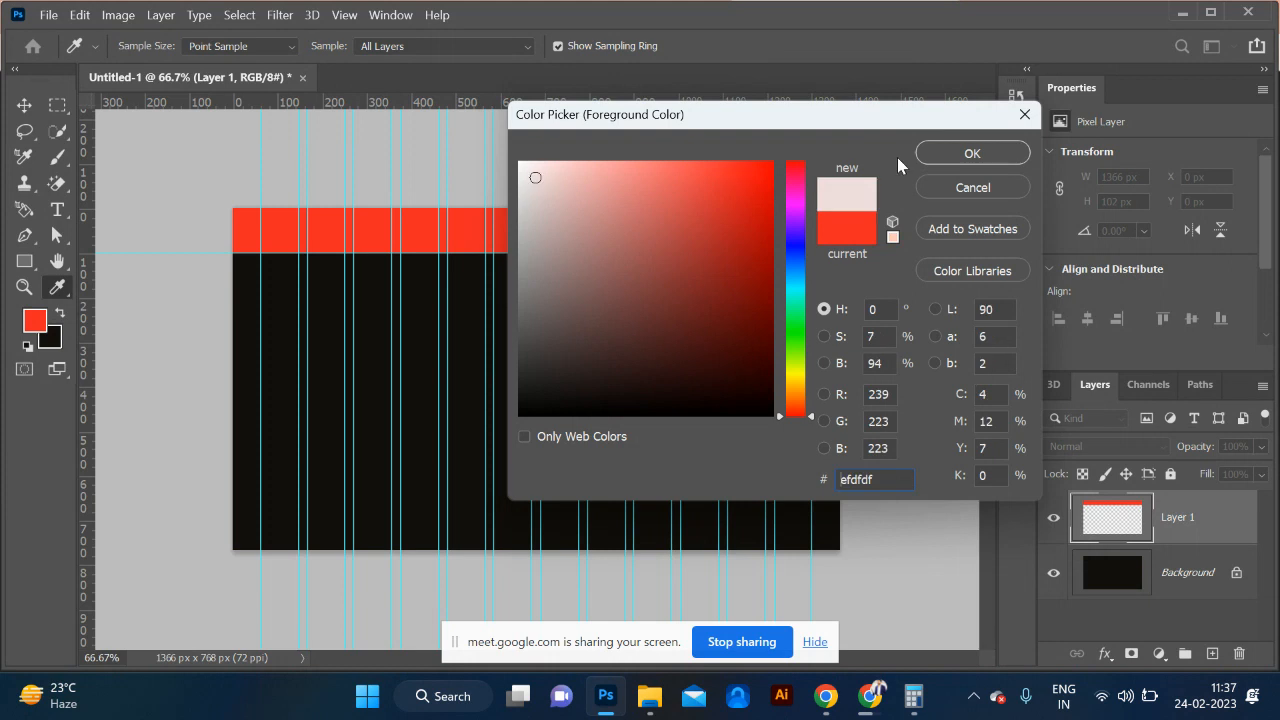
pyautogui.click(955, 154)
pyautogui.hotkey('shift', 'alt', 'BackSpace')
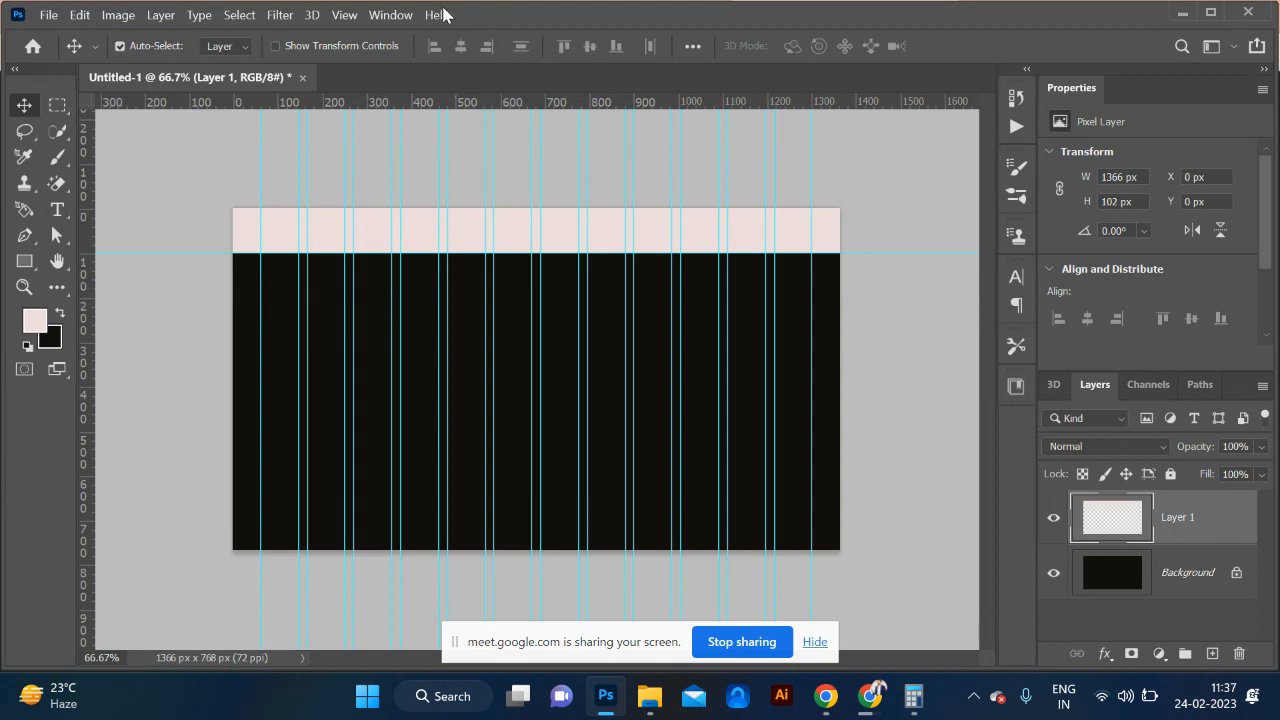
# Step: Add a second horizontal guide at 150 px, below the header strip
pyautogui.click(344, 15)
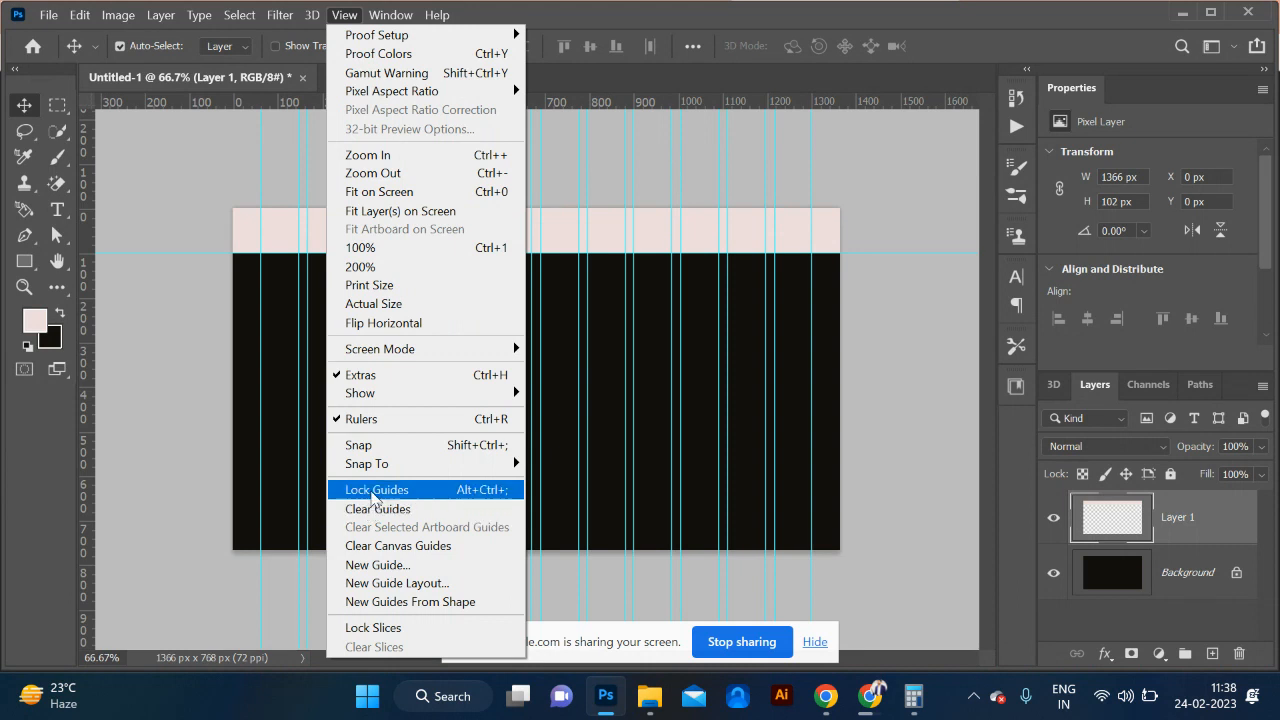
pyautogui.click(383, 566)
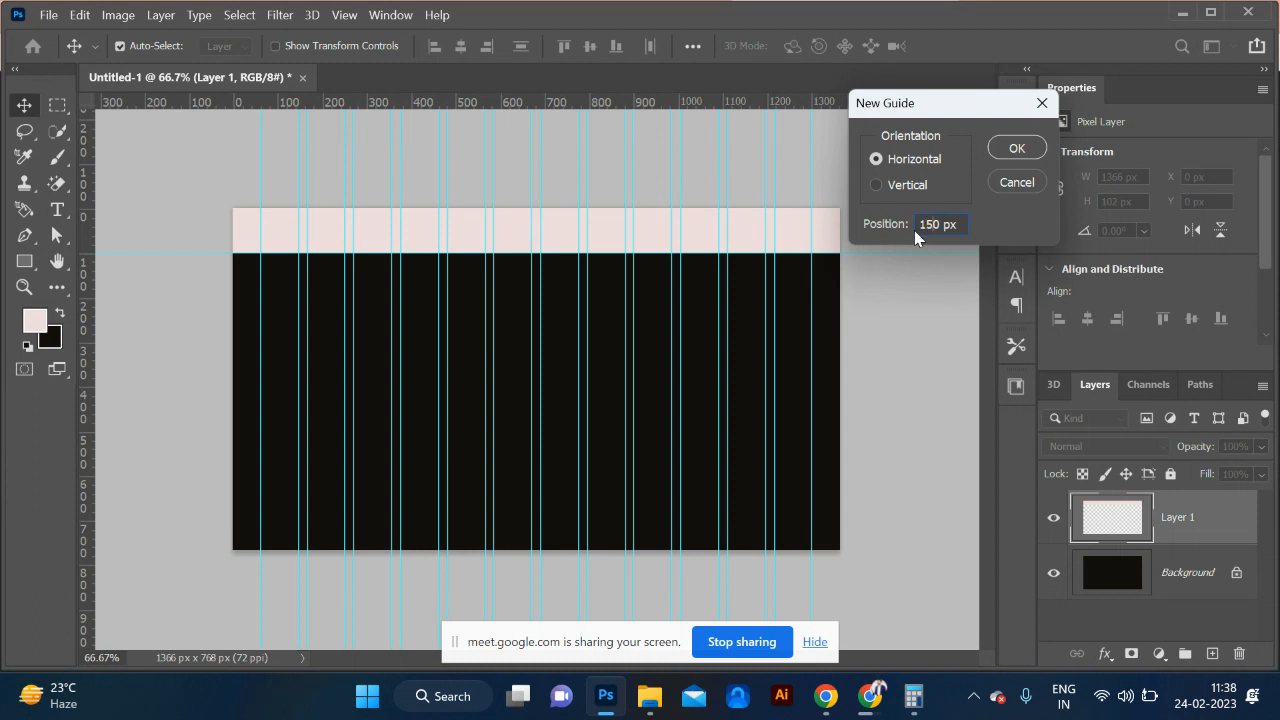
pyautogui.press('Return')
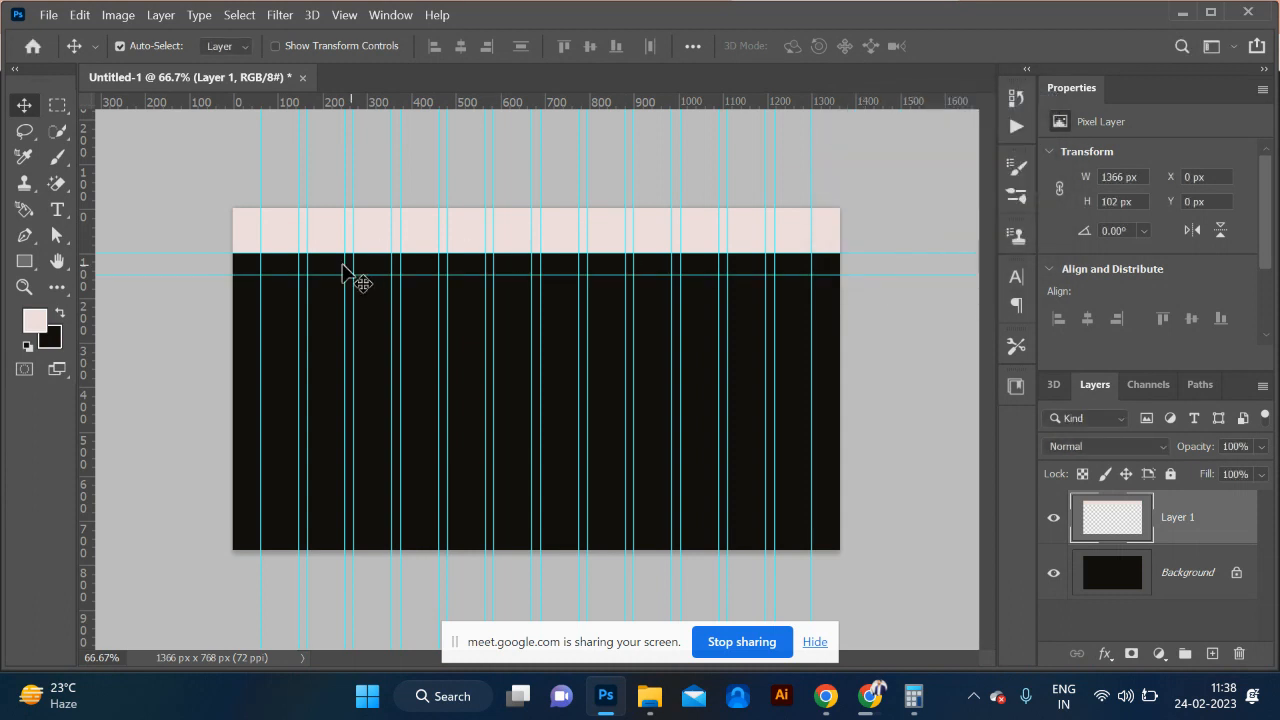
pyautogui.hotkey('ctrl', '+')
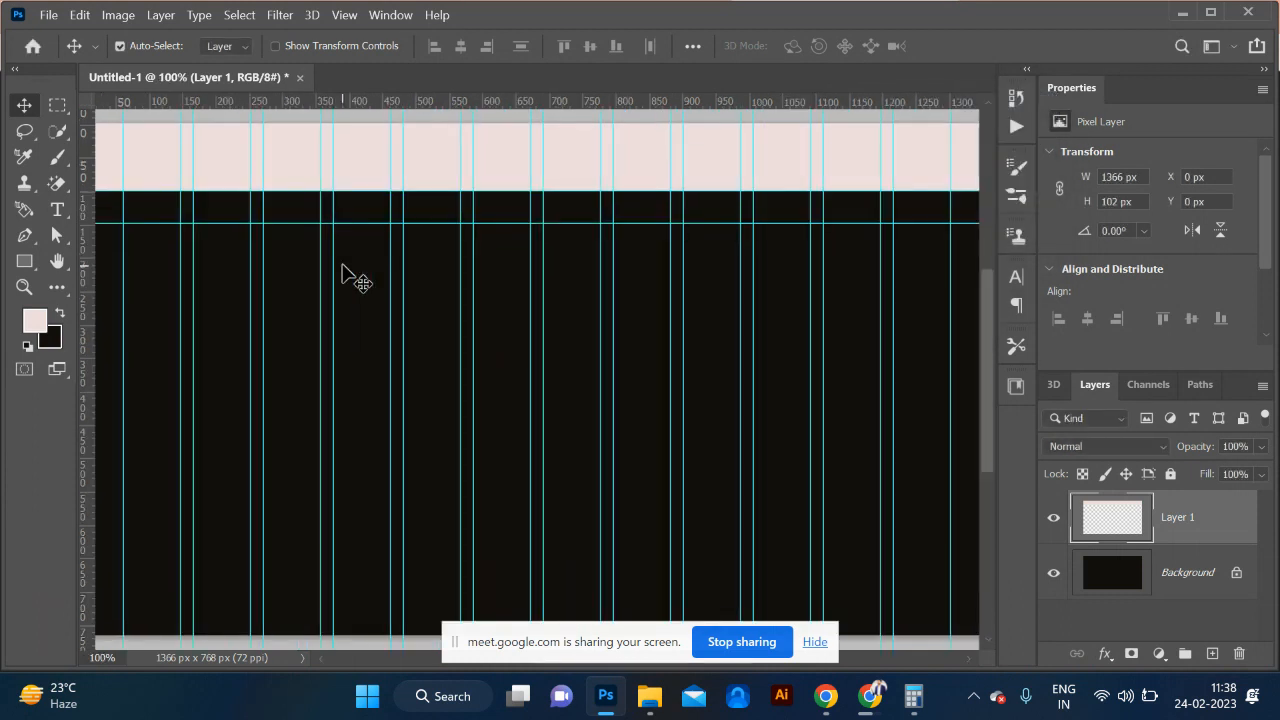
pyautogui.hotkey('ctrl', '-')
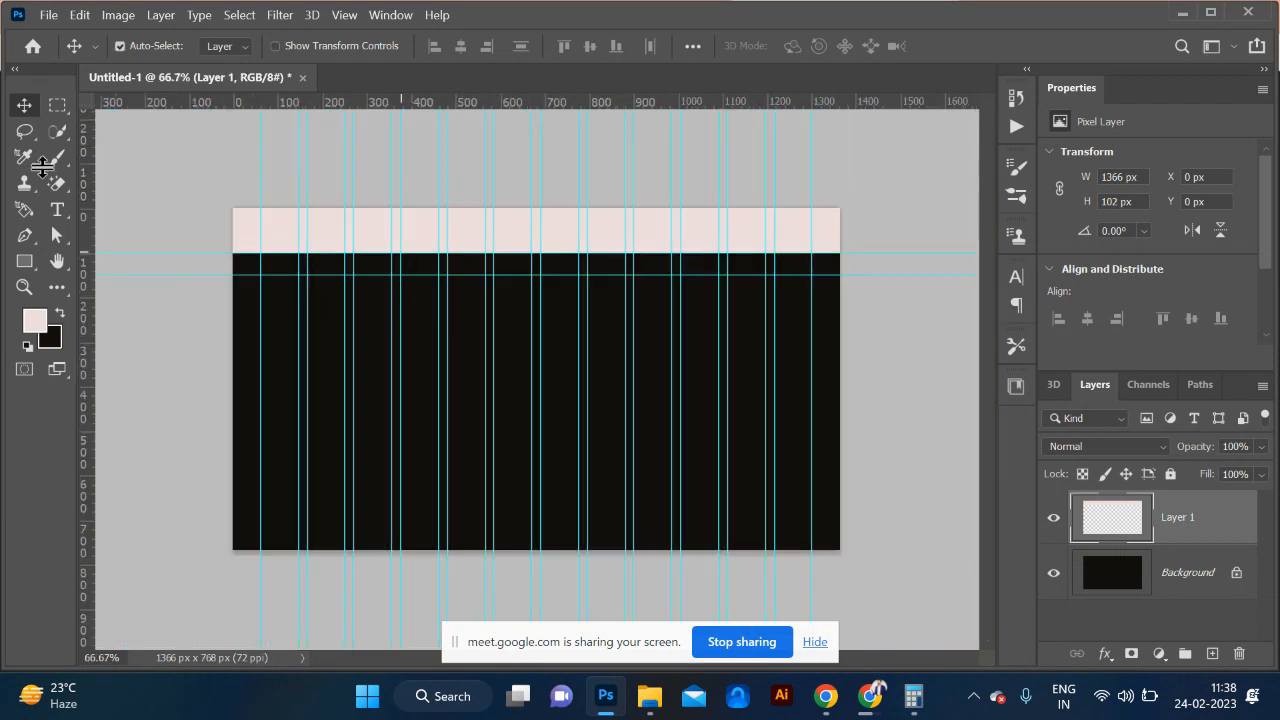
# Step: Select the full-width band between the two horizontal guides, about 54 px high, and add a new layer for it
pyautogui.click(57, 106)
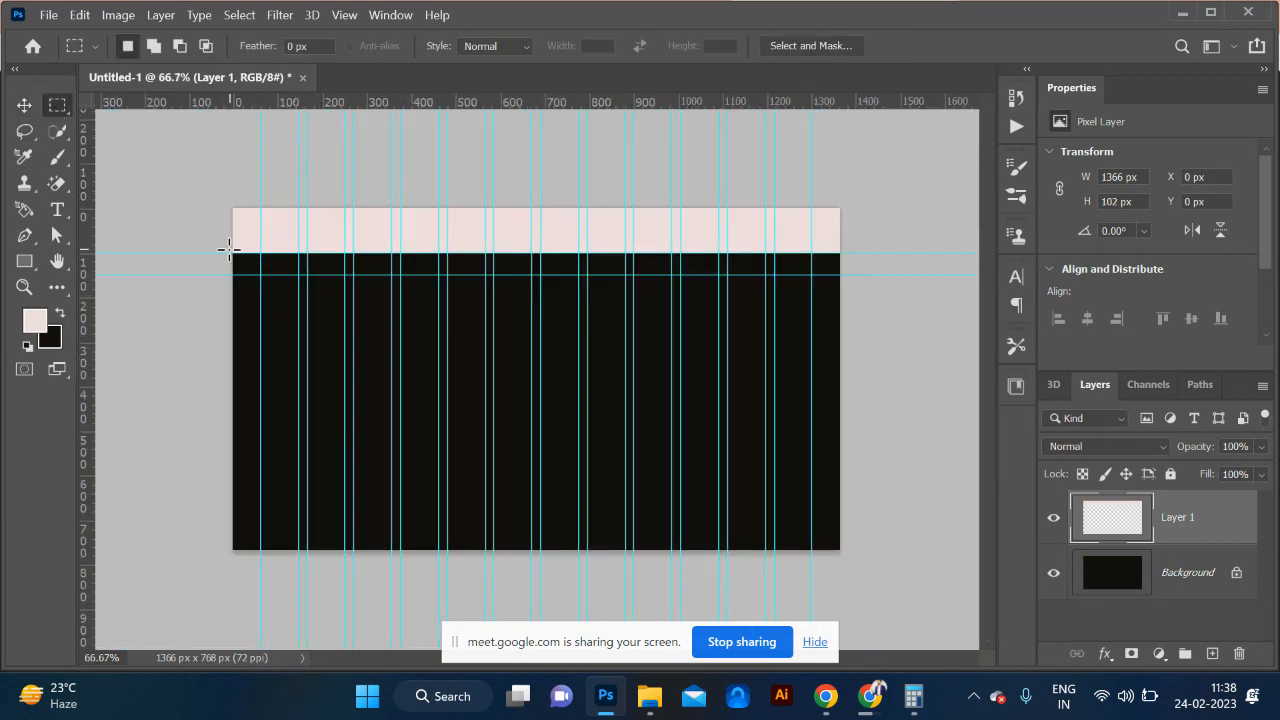
pyautogui.moveTo(228, 252); pyautogui.dragTo(889, 277)
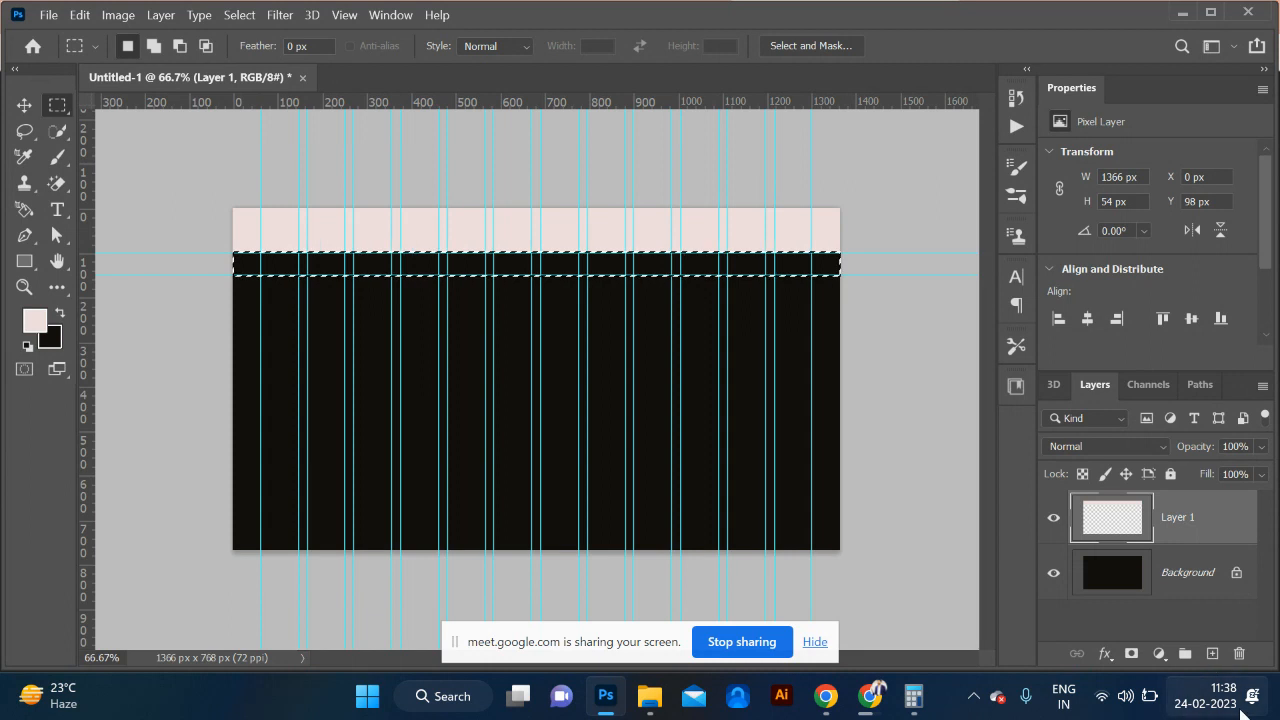
pyautogui.click(1212, 653)
# Step: Fill the selected band on Layer 2 with orange #fb8008 and deselect
pyautogui.click(35, 320)
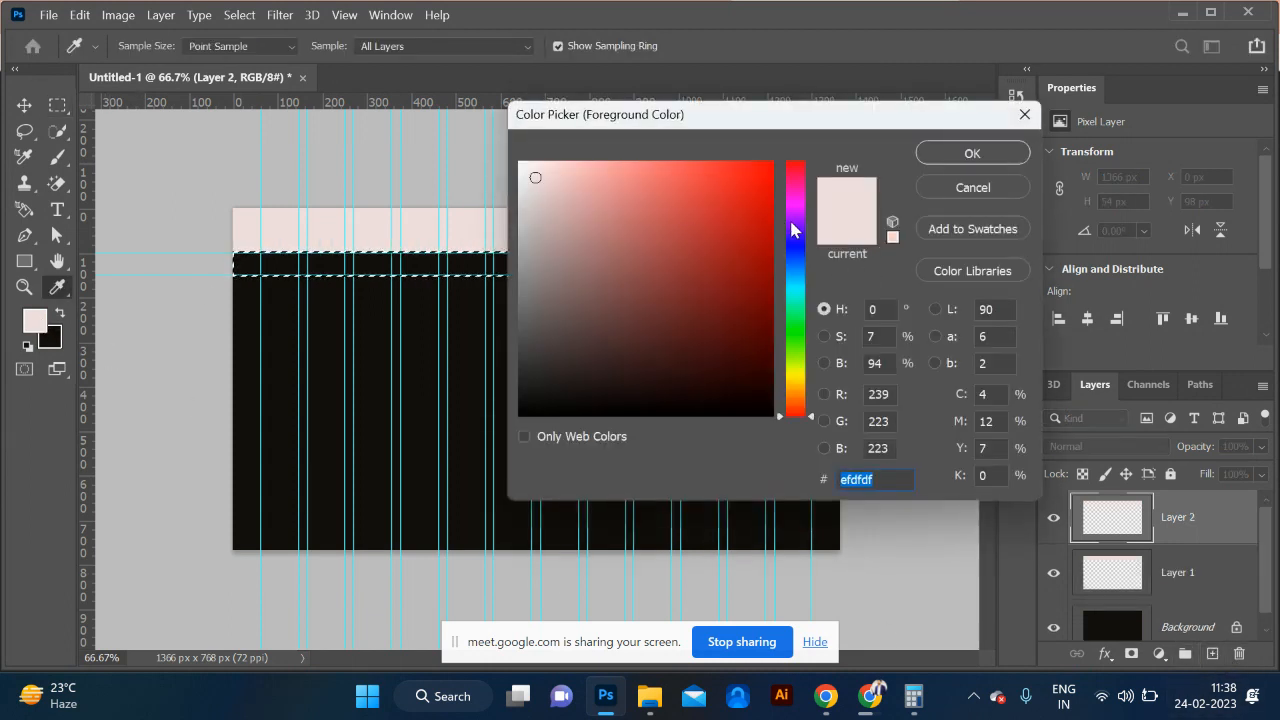
pyautogui.click(794, 290)
pyautogui.moveTo(793, 295); pyautogui.dragTo(799, 401)
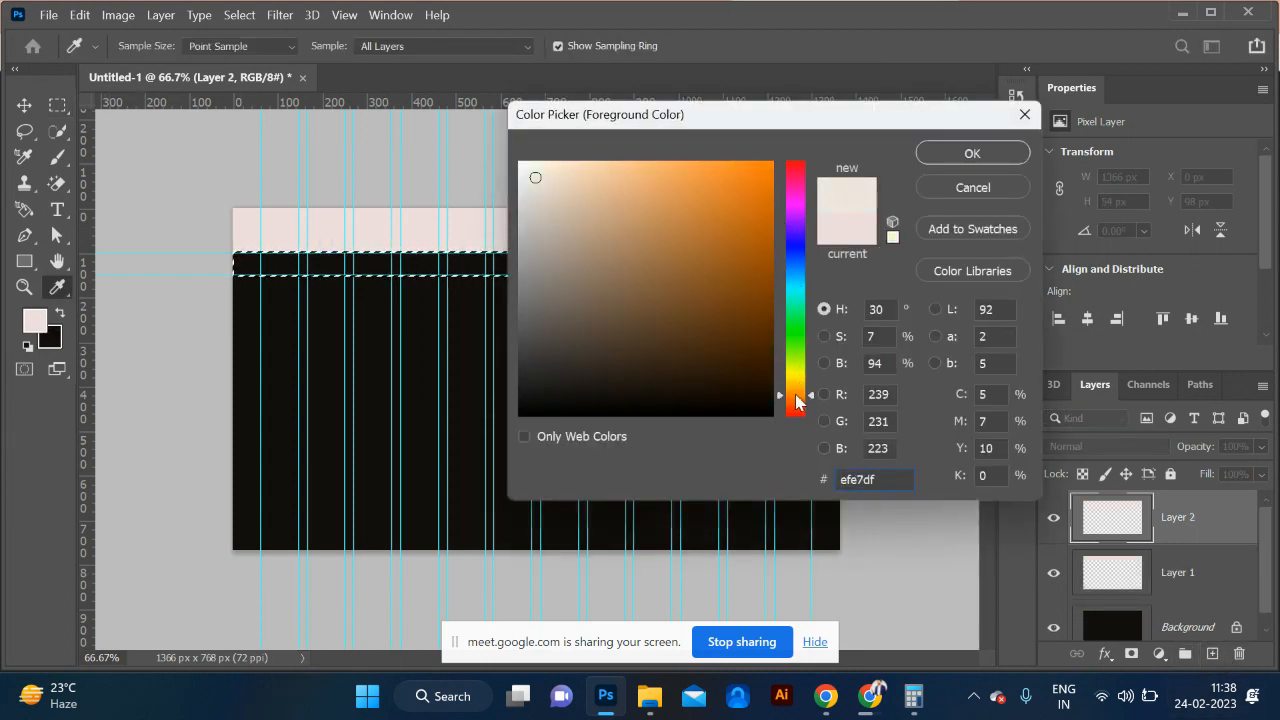
pyautogui.click(765, 165)
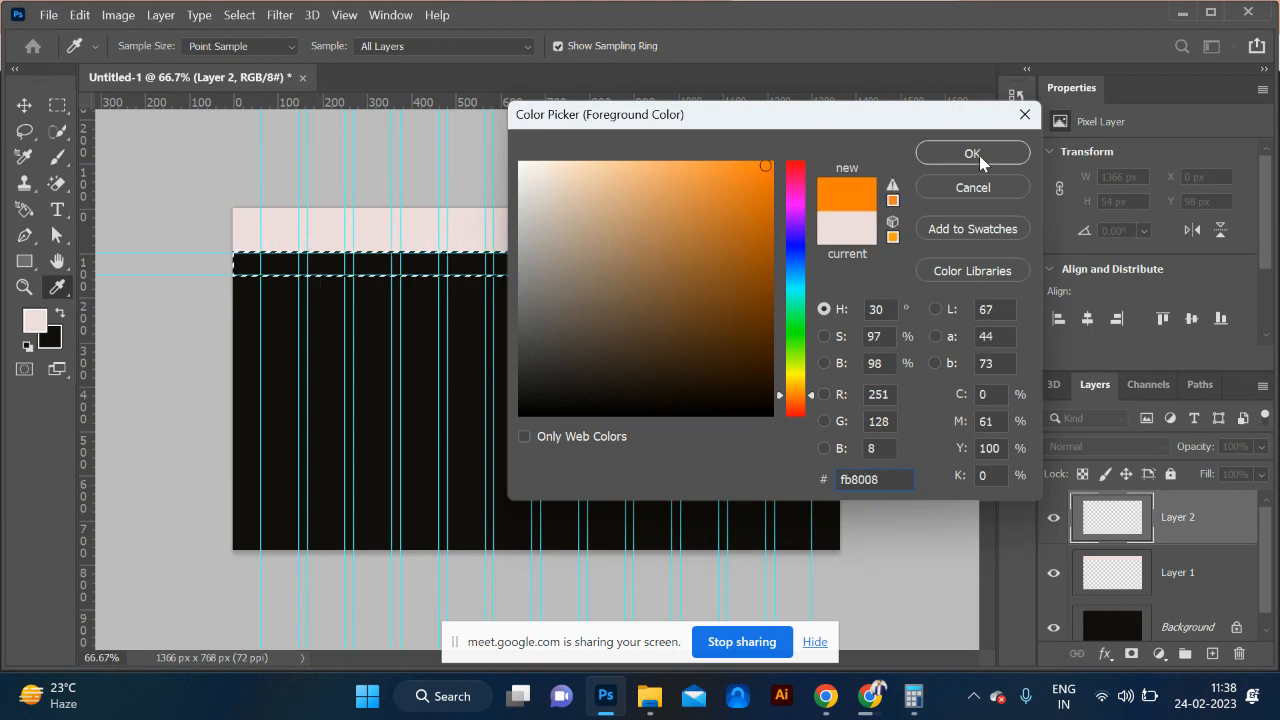
pyautogui.click(979, 155)
pyautogui.hotkey('alt', 'BackSpace')
pyautogui.hotkey('ctrl', 'd')
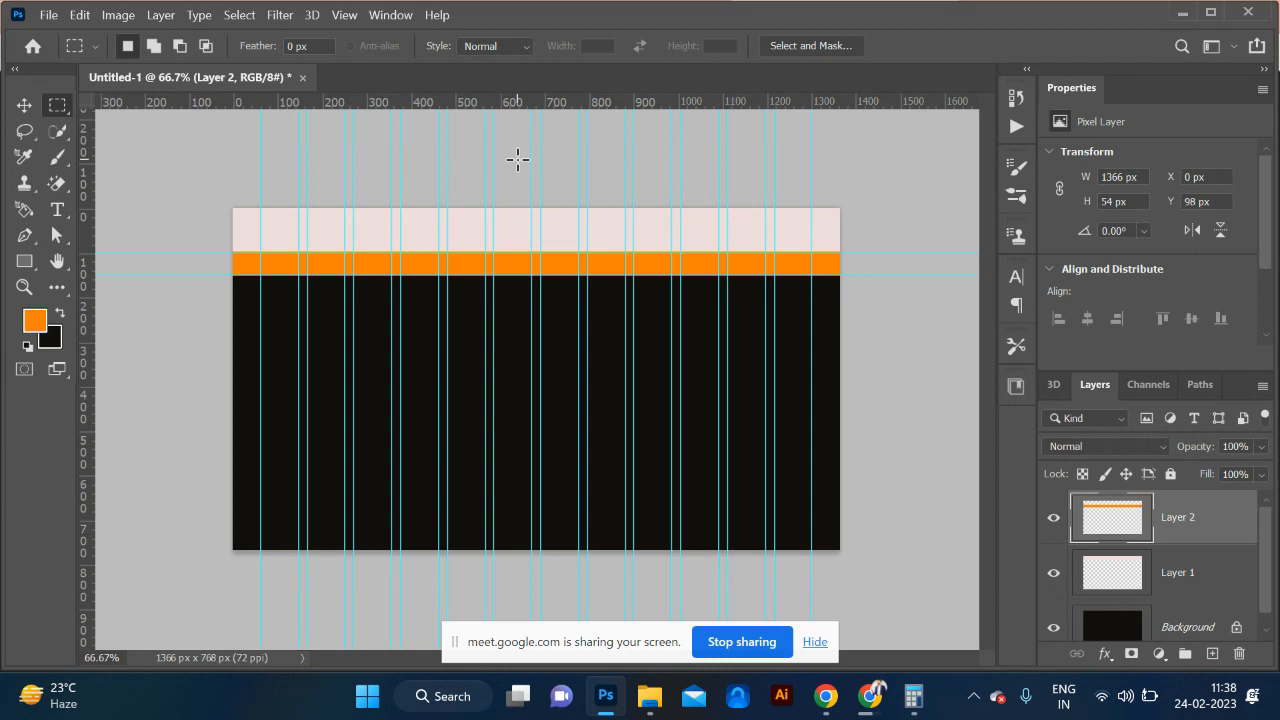
# Step: Nudge the orange band on Layer 2 vertically to a Y position of 99 px
pyautogui.press('v')
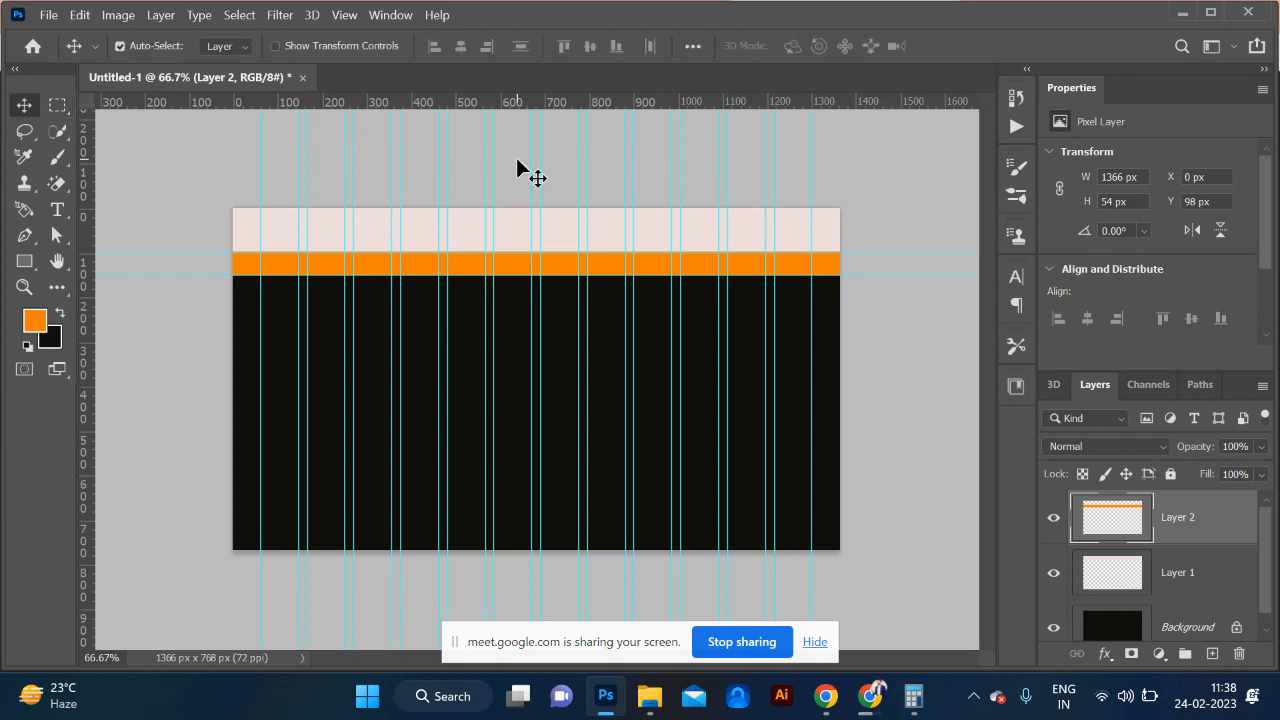
pyautogui.hotkey('shift', 'Up')
pyautogui.hotkey('shift', 'Up')
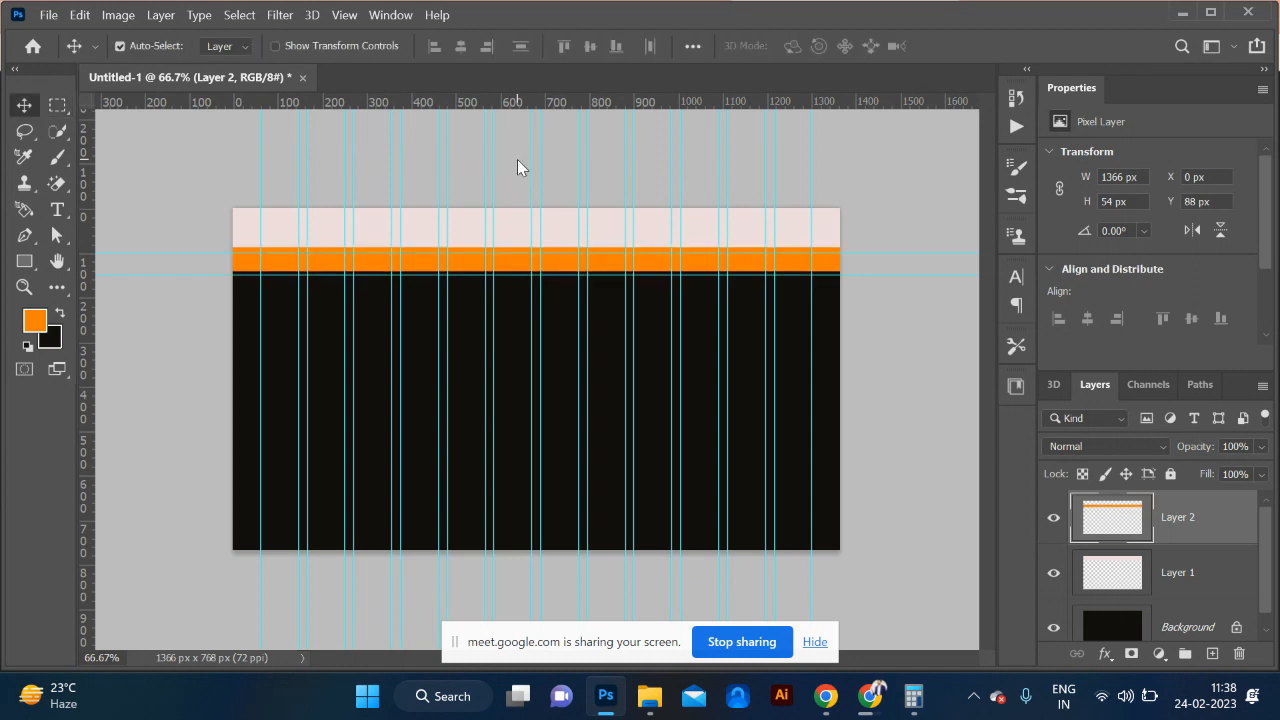
pyautogui.hotkey('shift', 'Down')
pyautogui.hotkey('shift', 'Down')
pyautogui.hotkey('shift', 'Down')
pyautogui.hotkey('shift', 'Up')
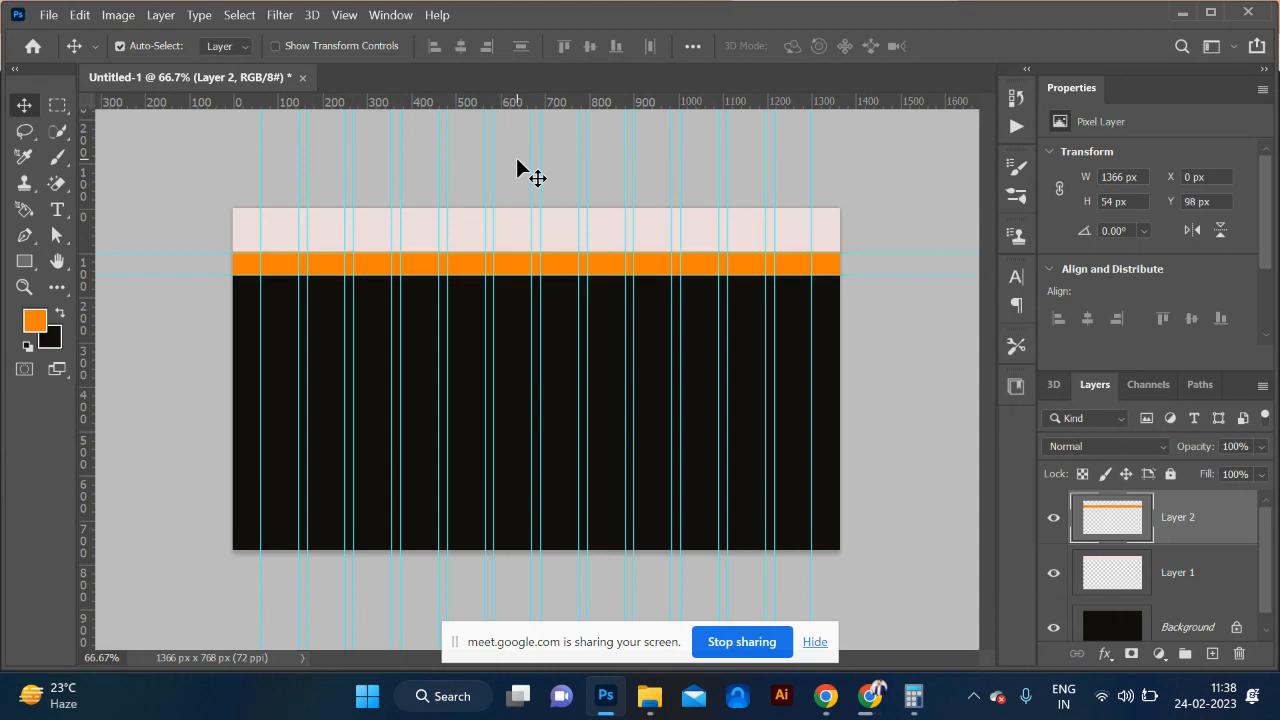
pyautogui.press('Down')
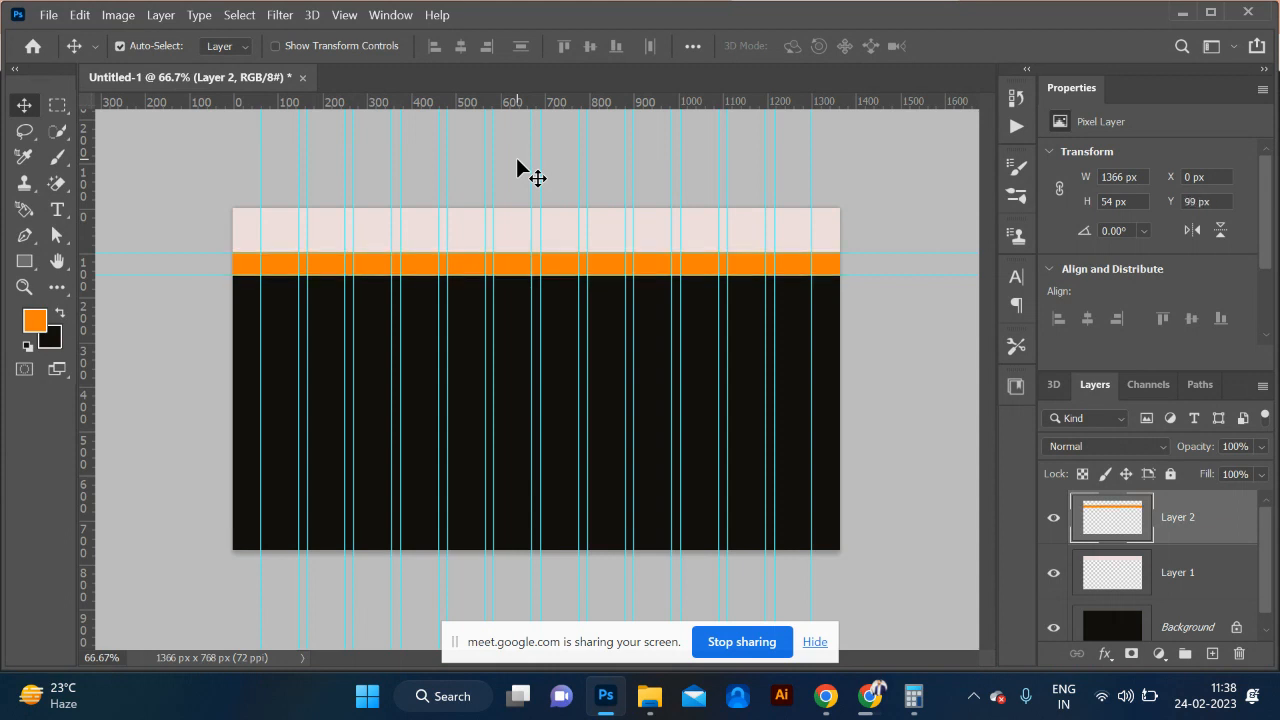
pyautogui.moveTo(680, 142); pyautogui.dragTo(673, 143)
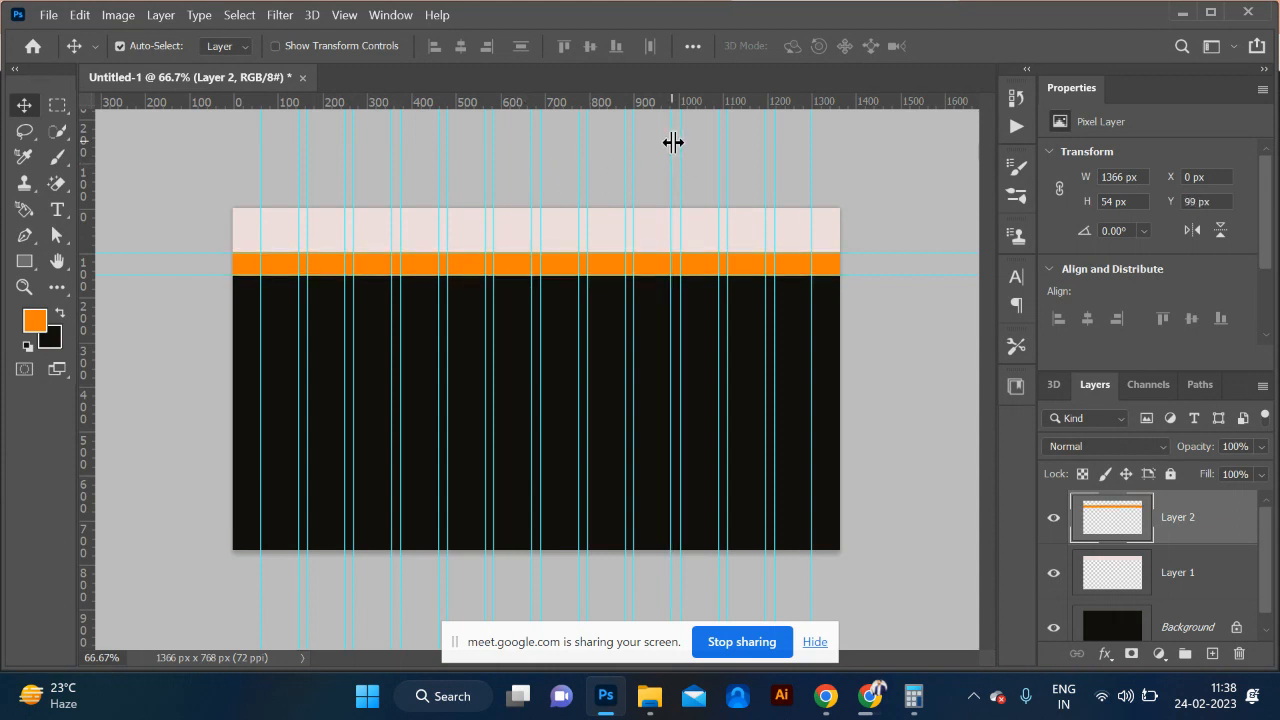
# Step: Preview the page layout in the web browser through Save for Web, then return to Photoshop without exporting
pyautogui.hotkey('ctrl', 'alt', 'shift', 's')
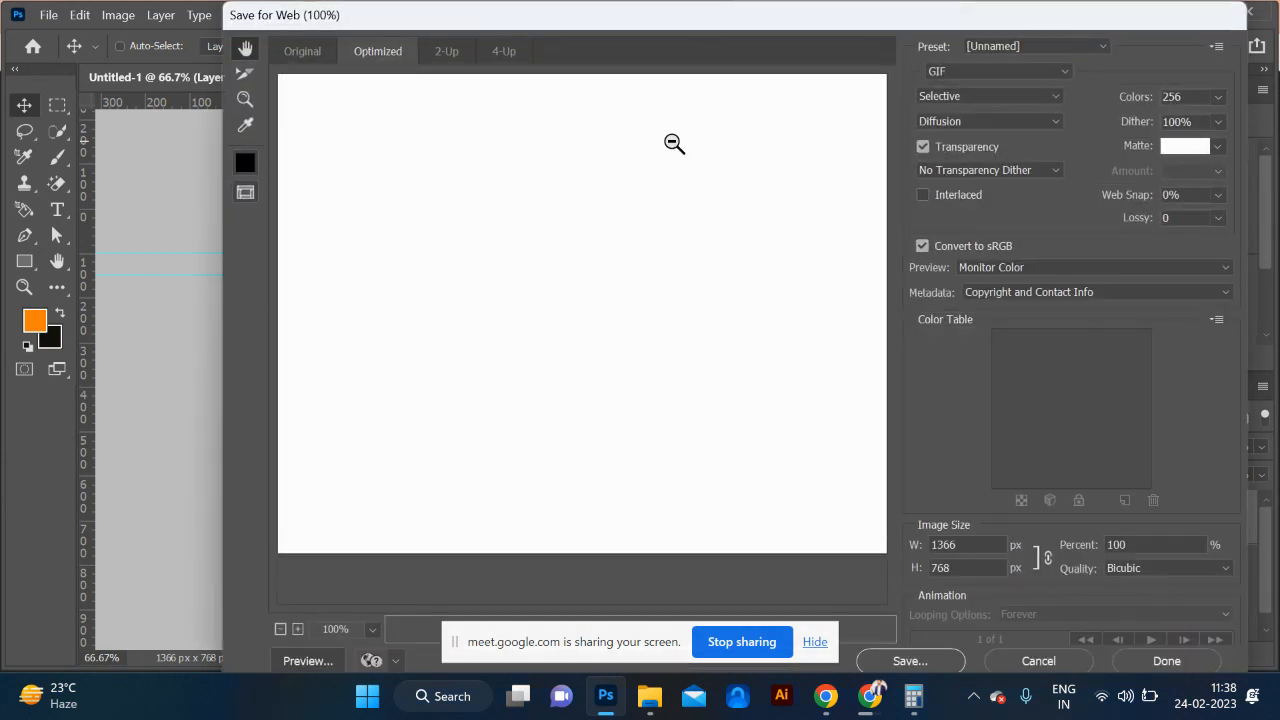
pyautogui.click(300, 661)
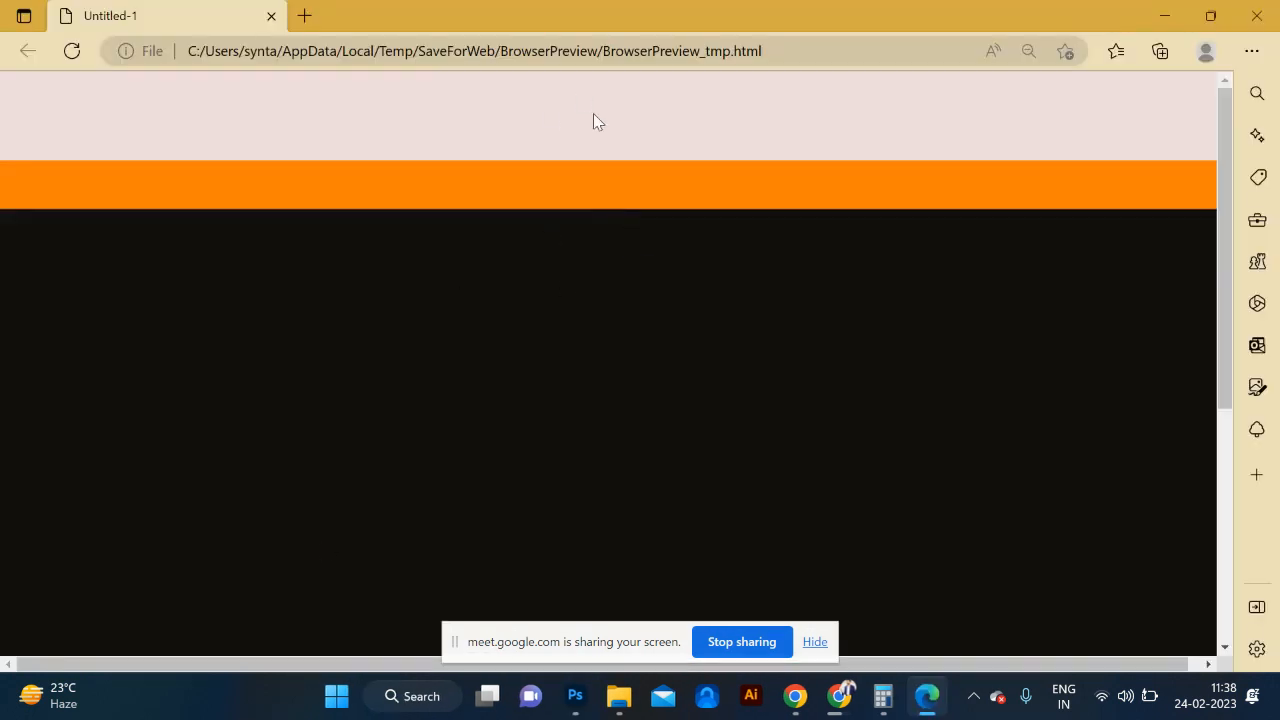
pyautogui.click(1164, 15)
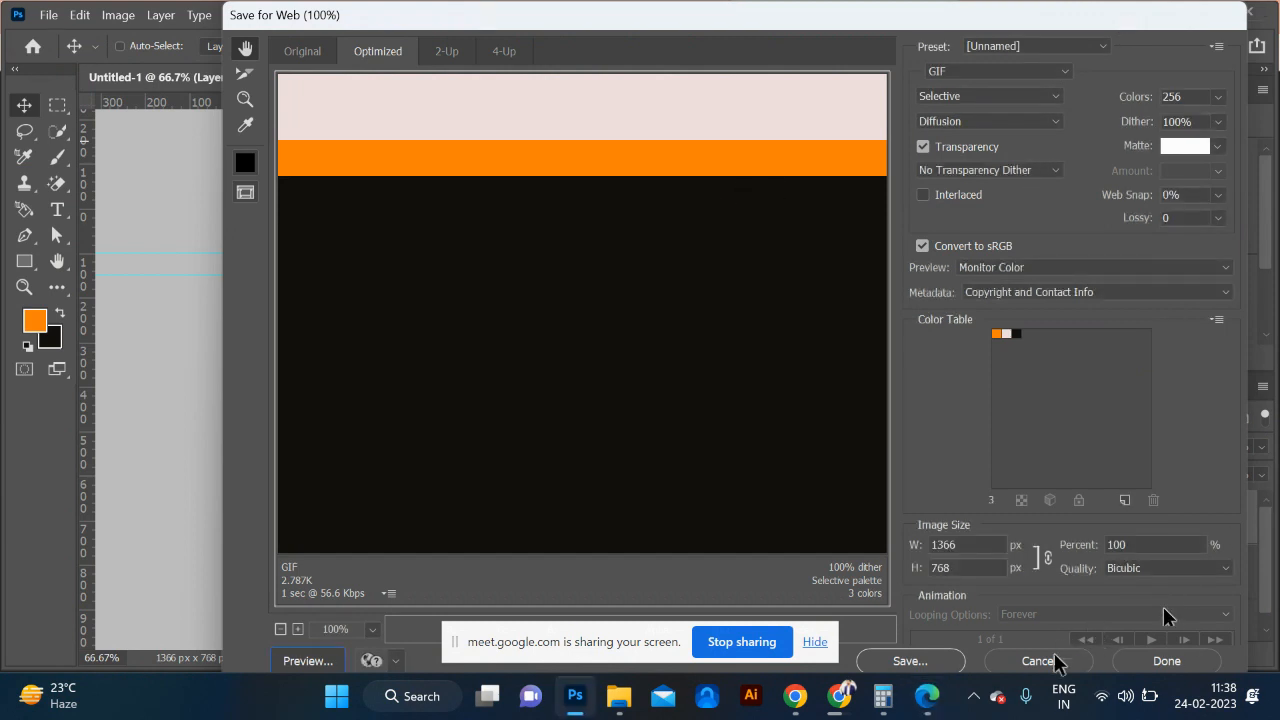
pyautogui.click(1048, 664)
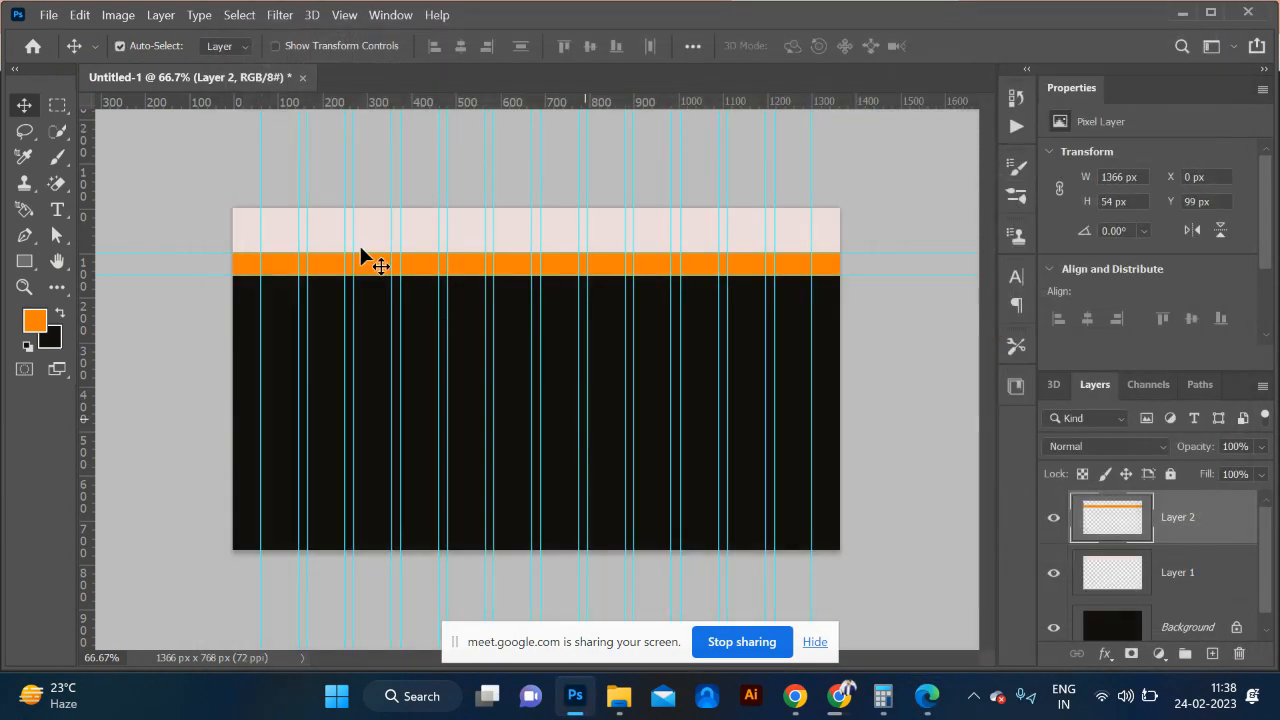
# Step: Create an orange logo block about 260 x 77 px on a new layer in the header, starting at the first column guide, and deselect
pyautogui.click(58, 103)
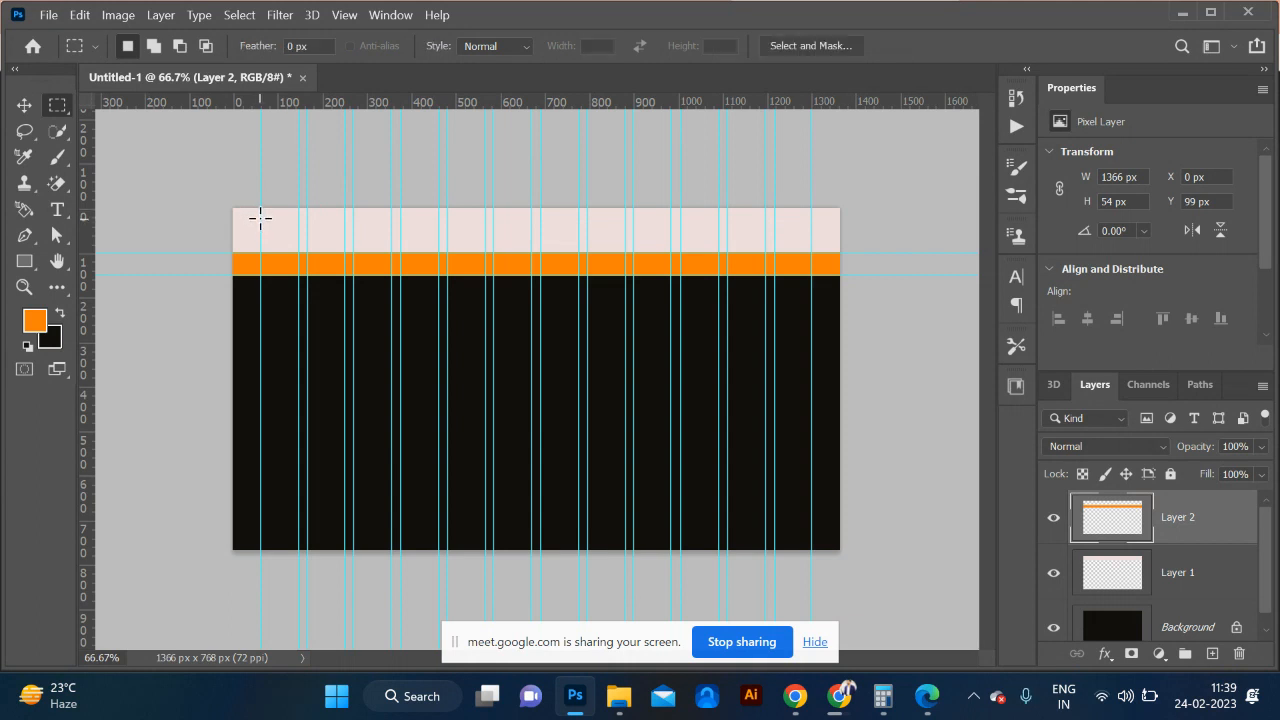
pyautogui.moveTo(260, 213); pyautogui.dragTo(375, 247)
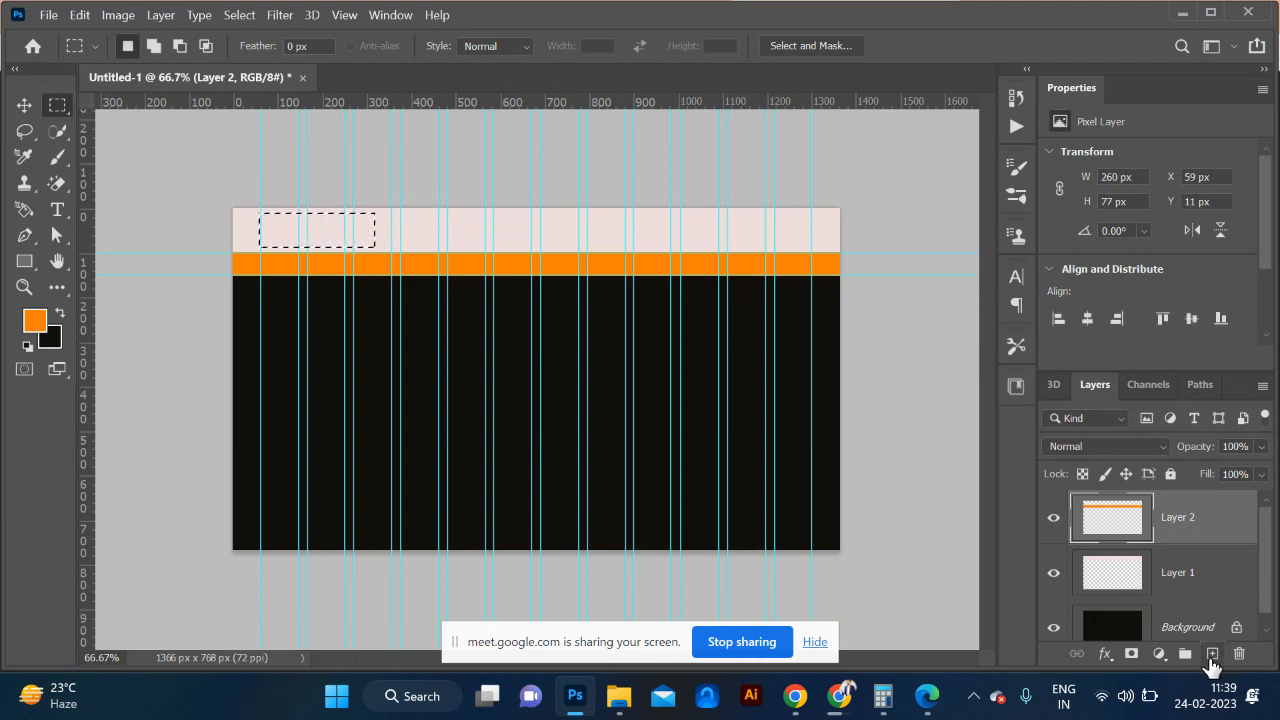
pyautogui.click(1212, 654)
pyautogui.hotkey('alt', 'BackSpace')
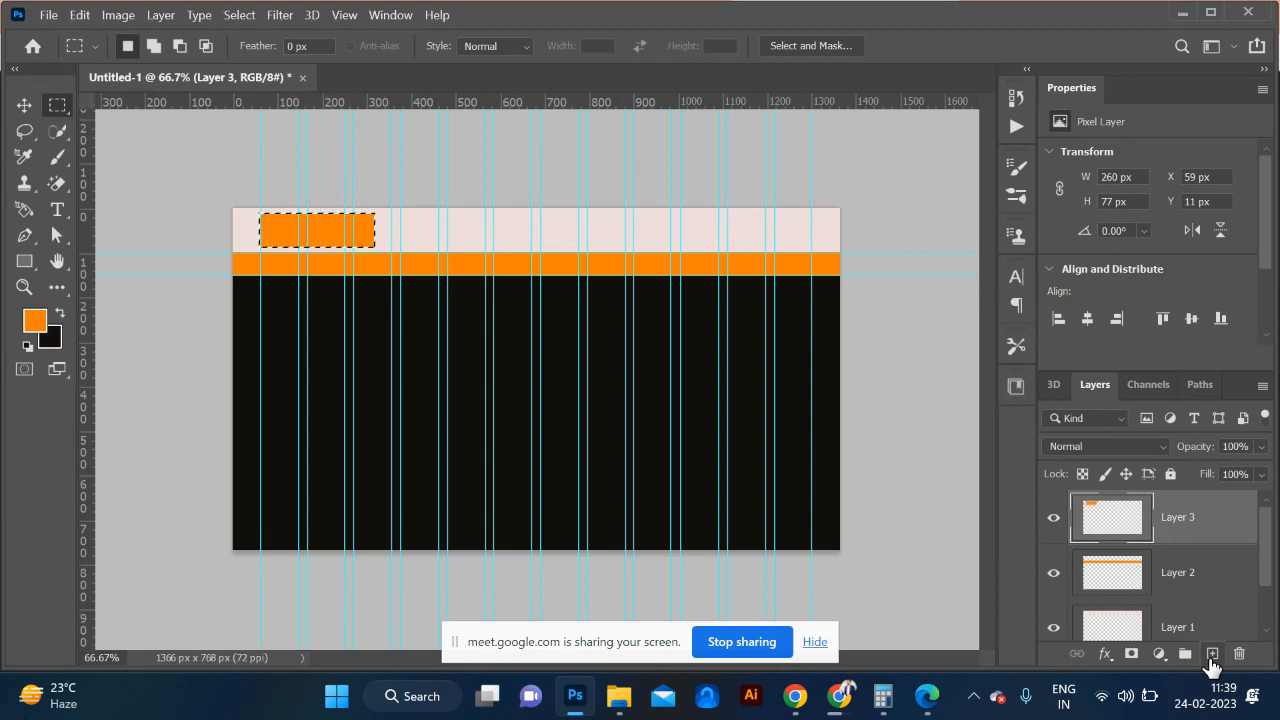
pyautogui.hotkey('ctrl', 'd')
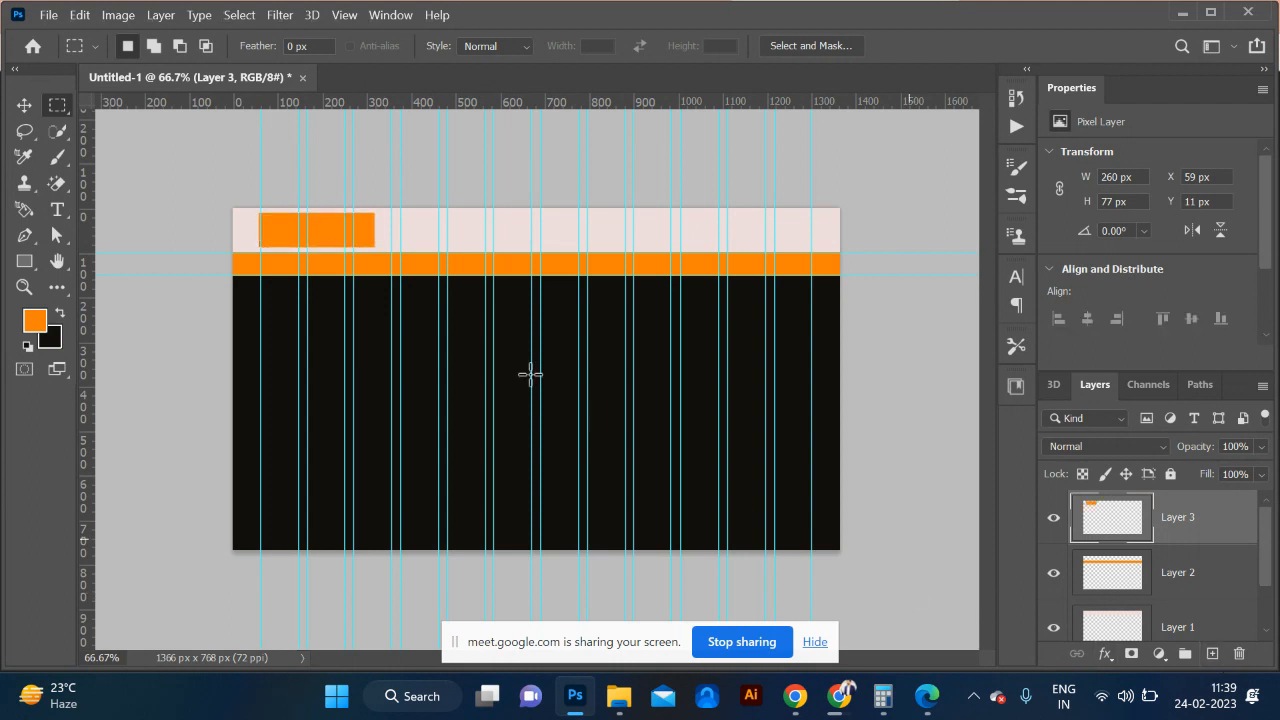
pyautogui.click(36, 108)
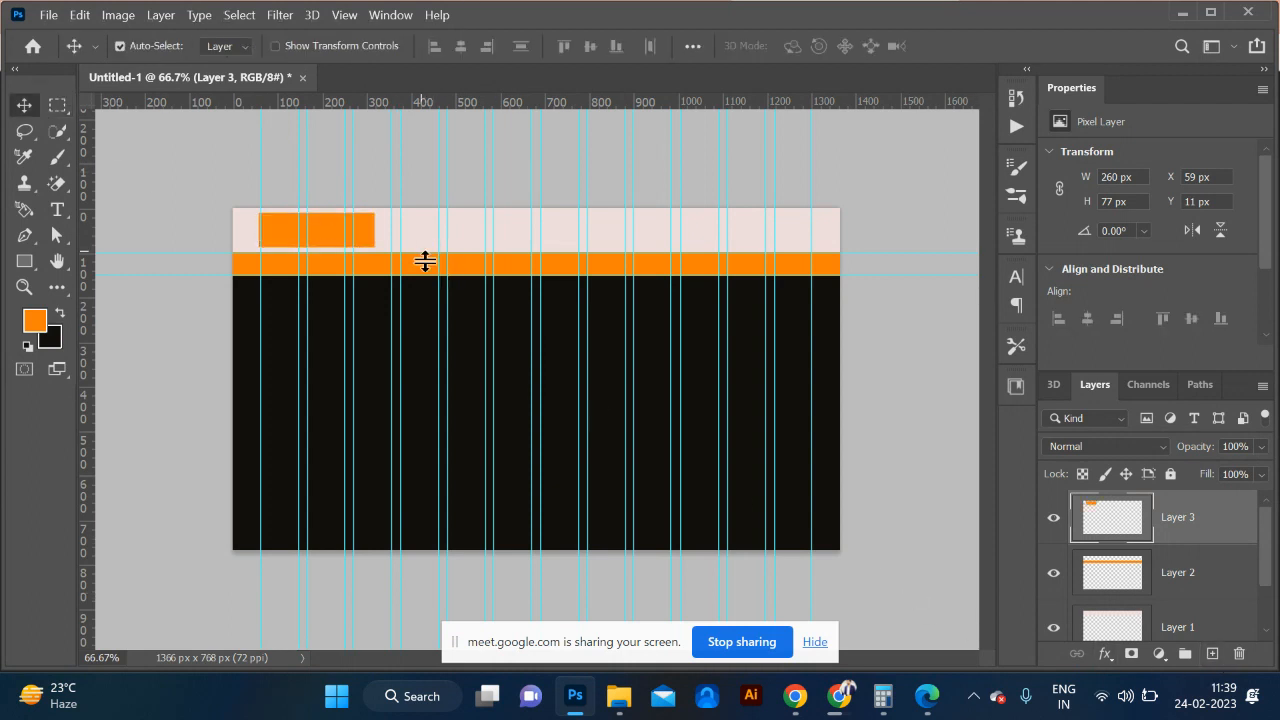
pyautogui.moveTo(423, 264); pyautogui.dragTo(423, 277)
pyautogui.hotkey('ctrl', 'z')
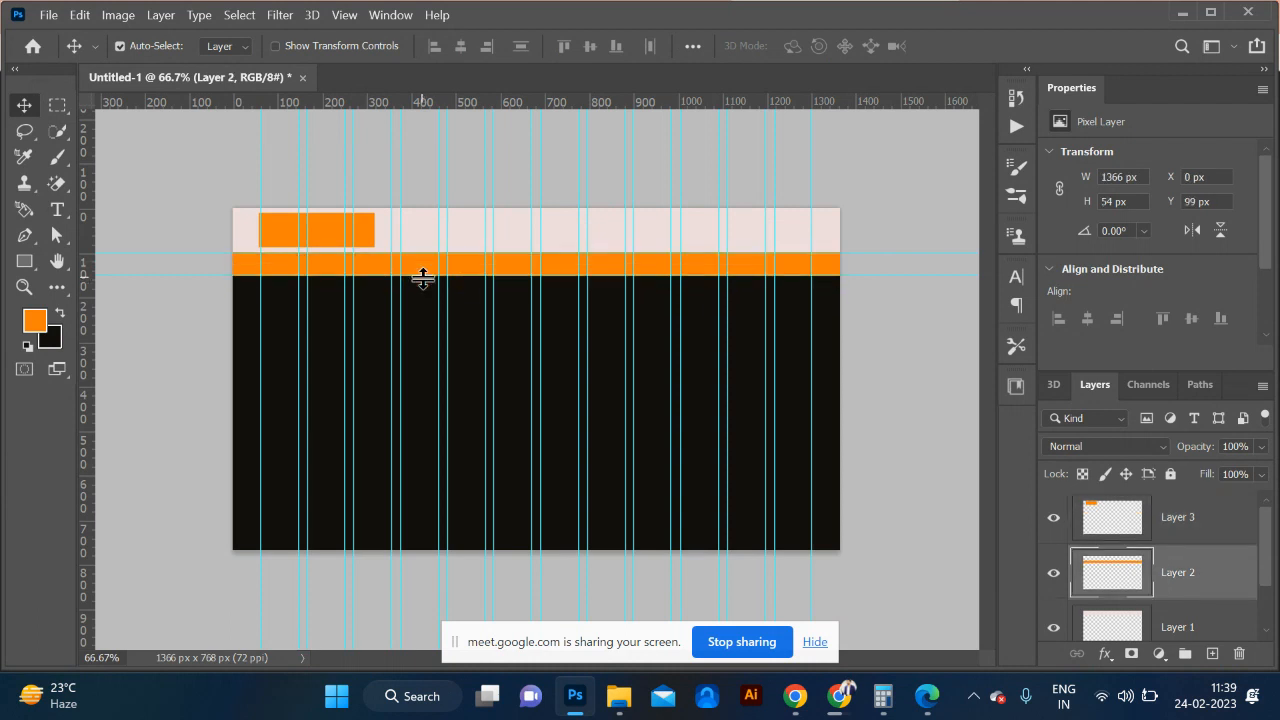
# Step: Create an orange block about 397 x 53 px on a new layer at the header's opposite end, ending at the last column guide
pyautogui.click(57, 106)
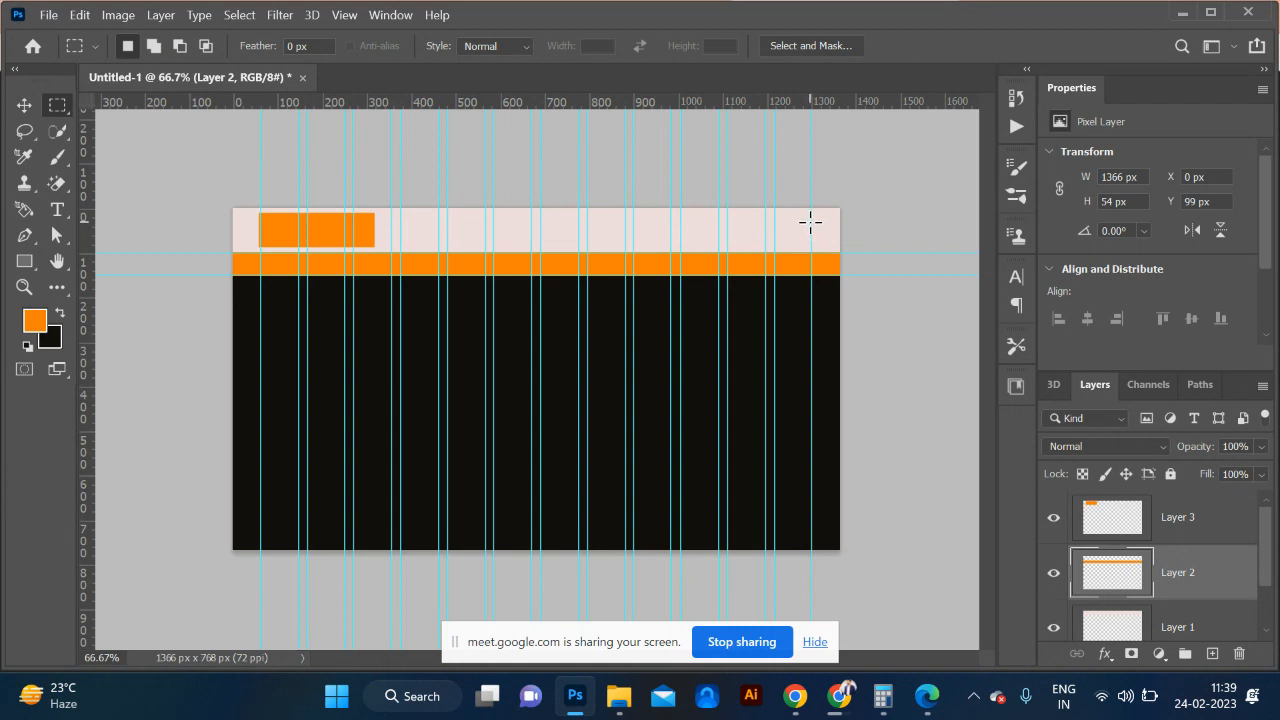
pyautogui.moveTo(810, 222); pyautogui.dragTo(632, 243)
pyautogui.press('Up')
pyautogui.press('Up')
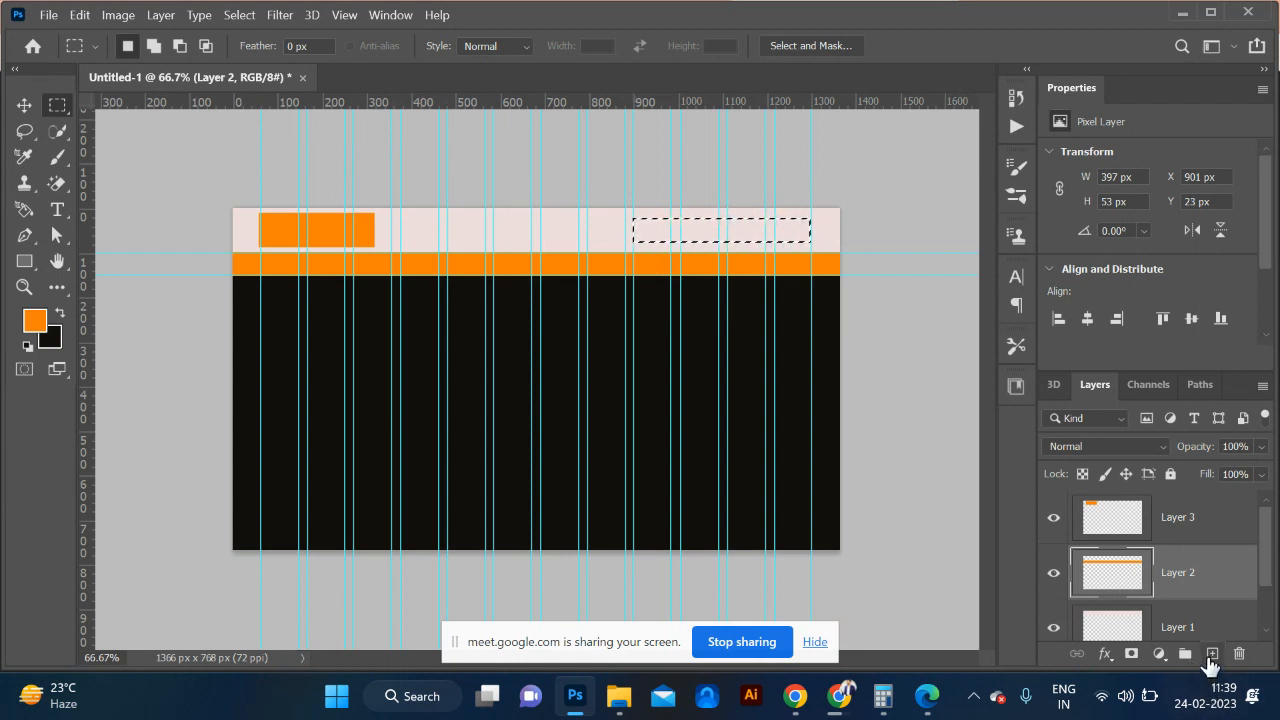
pyautogui.click(1212, 654)
pyautogui.hotkey('alt', 'BackSpace')
pyautogui.hotkey('ctrl', 'd')
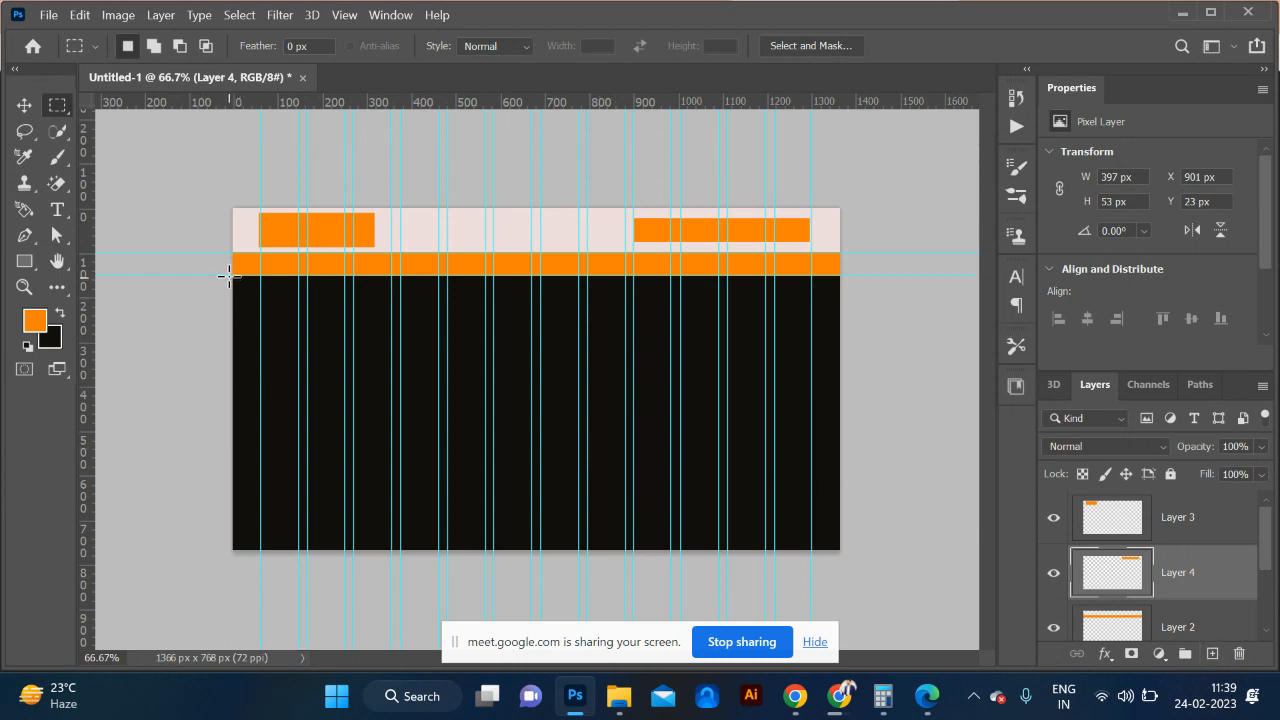
# Step: Create a full-width banner about 491 px high below the navigation band on a new layer, filled with a muted brown-orange
pyautogui.moveTo(228, 274); pyautogui.dragTo(877, 492)
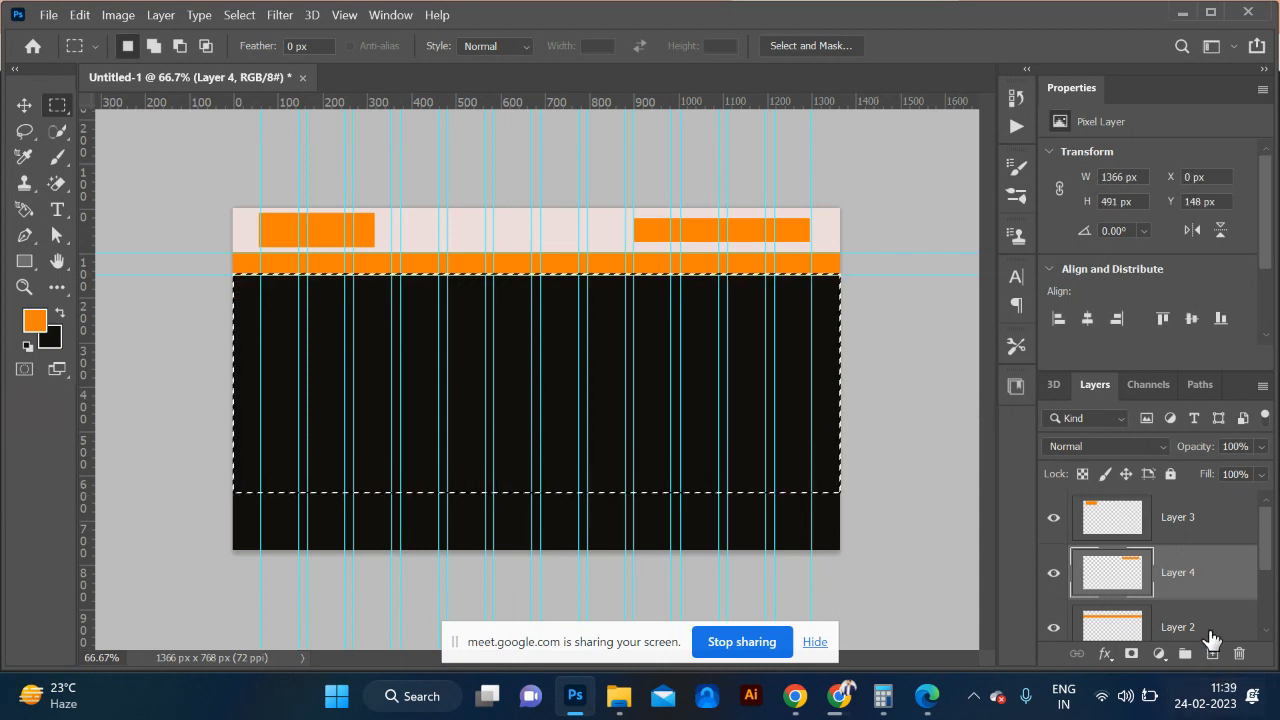
pyautogui.click(1212, 654)
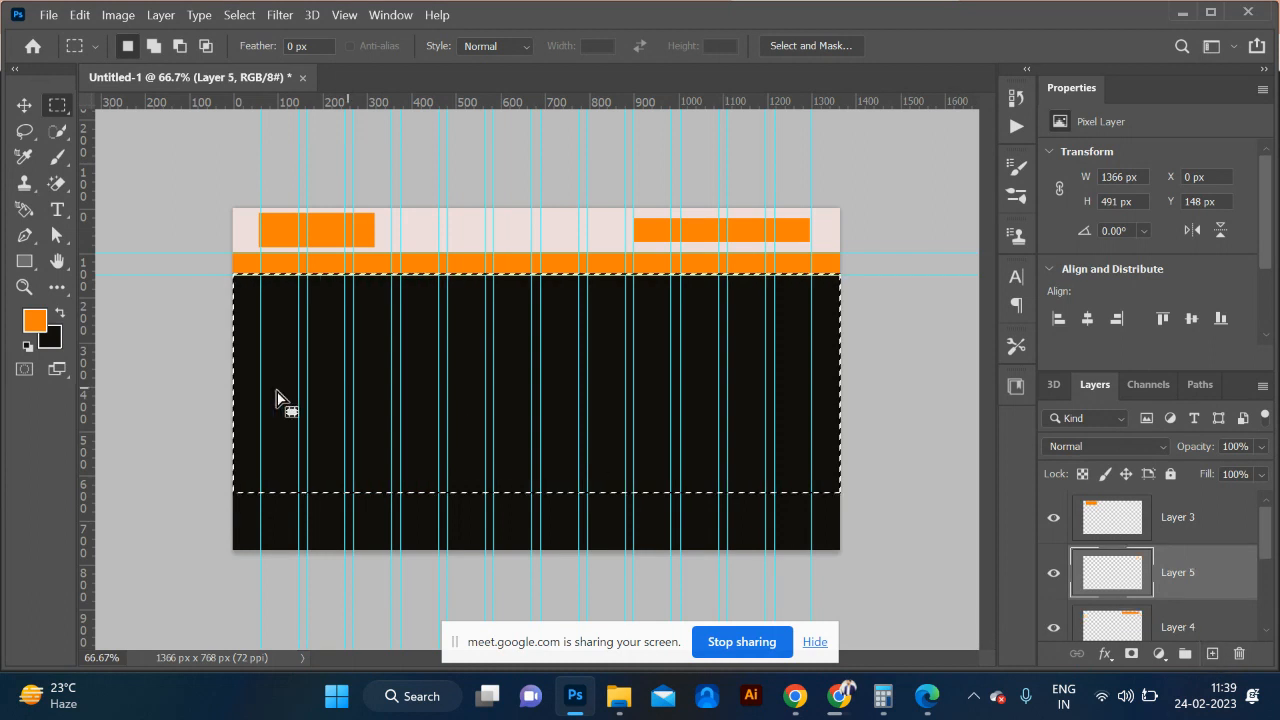
pyautogui.click(34, 320)
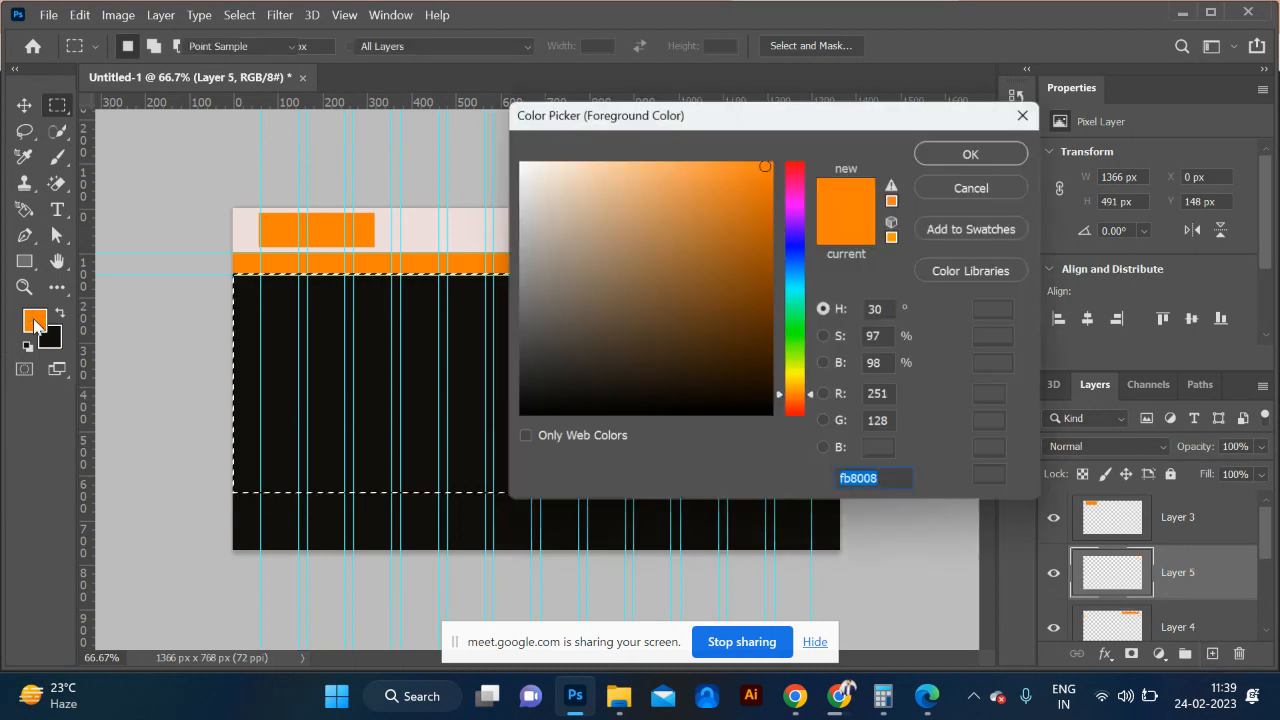
pyautogui.click(673, 224)
pyautogui.click(972, 153)
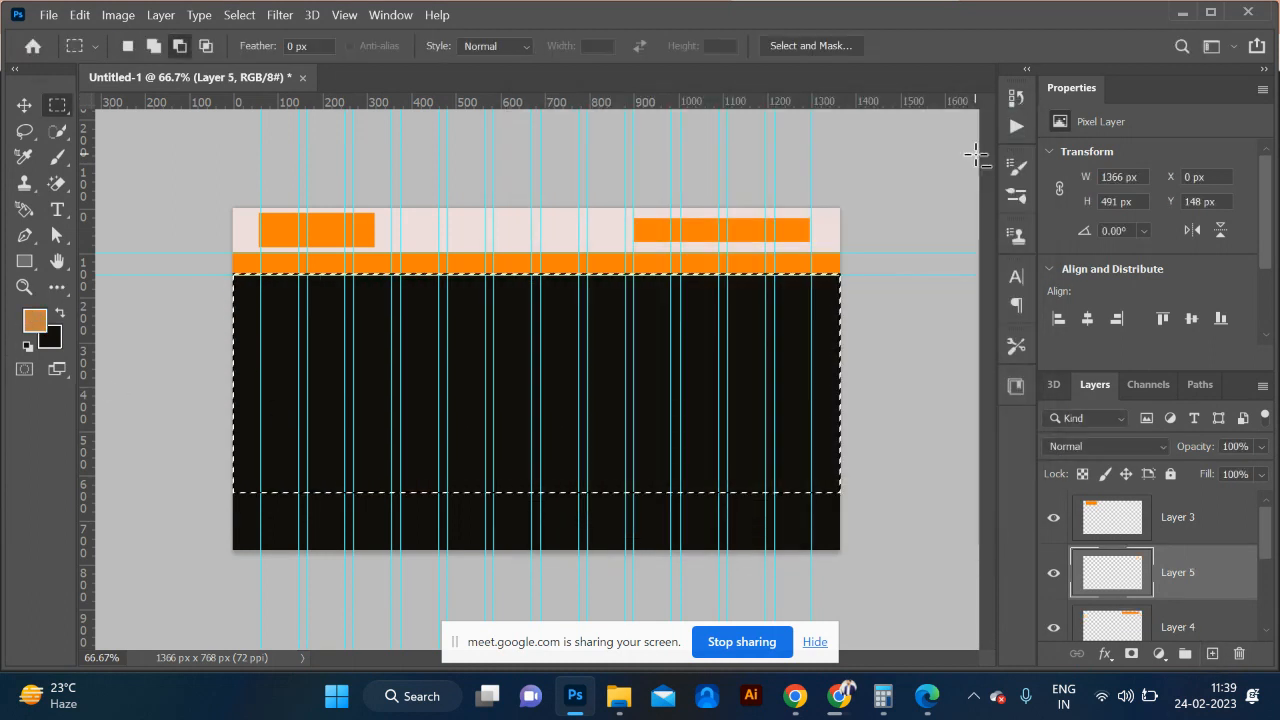
pyautogui.hotkey('alt', 'BackSpace')
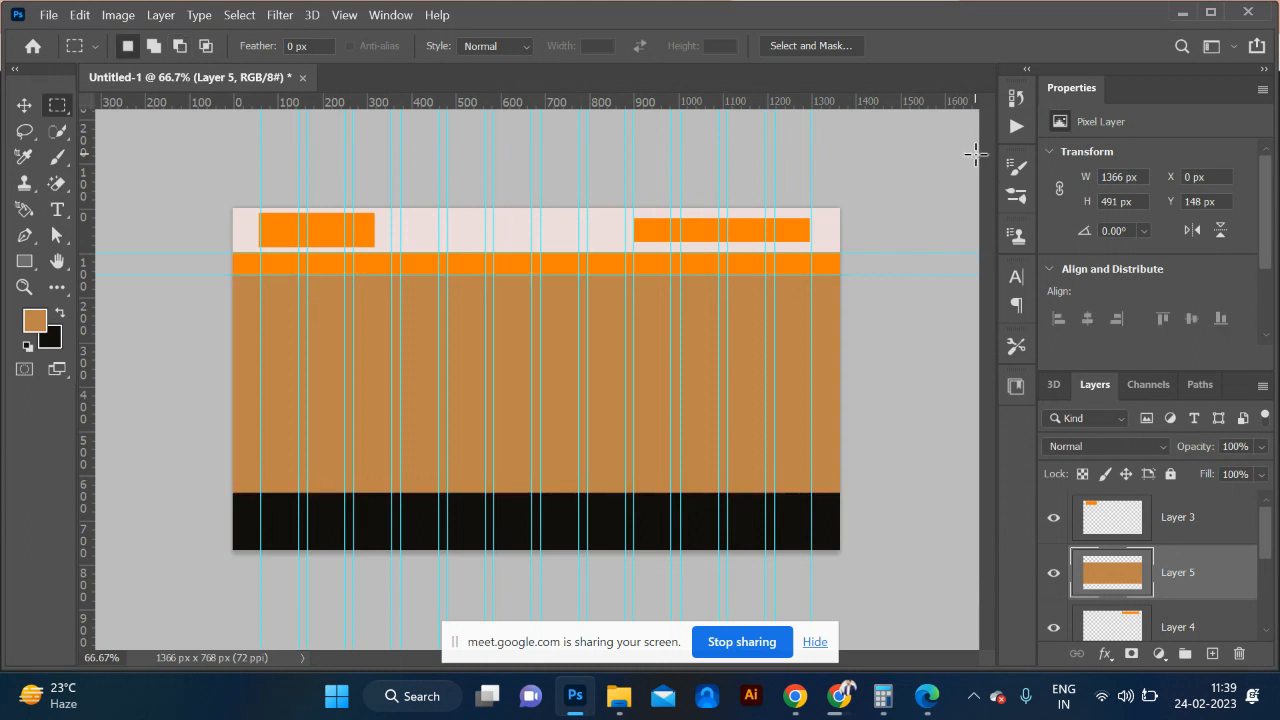
# Step: Check the banner's width and height in the Info panel by loading Layer 5's pixels as a selection, and deselect
pyautogui.hotkey('ctrl', 't')
pyautogui.press('Return')
pyautogui.keyDown('ctrl'); pyautogui.click(1103, 572); pyautogui.keyUp('ctrl')
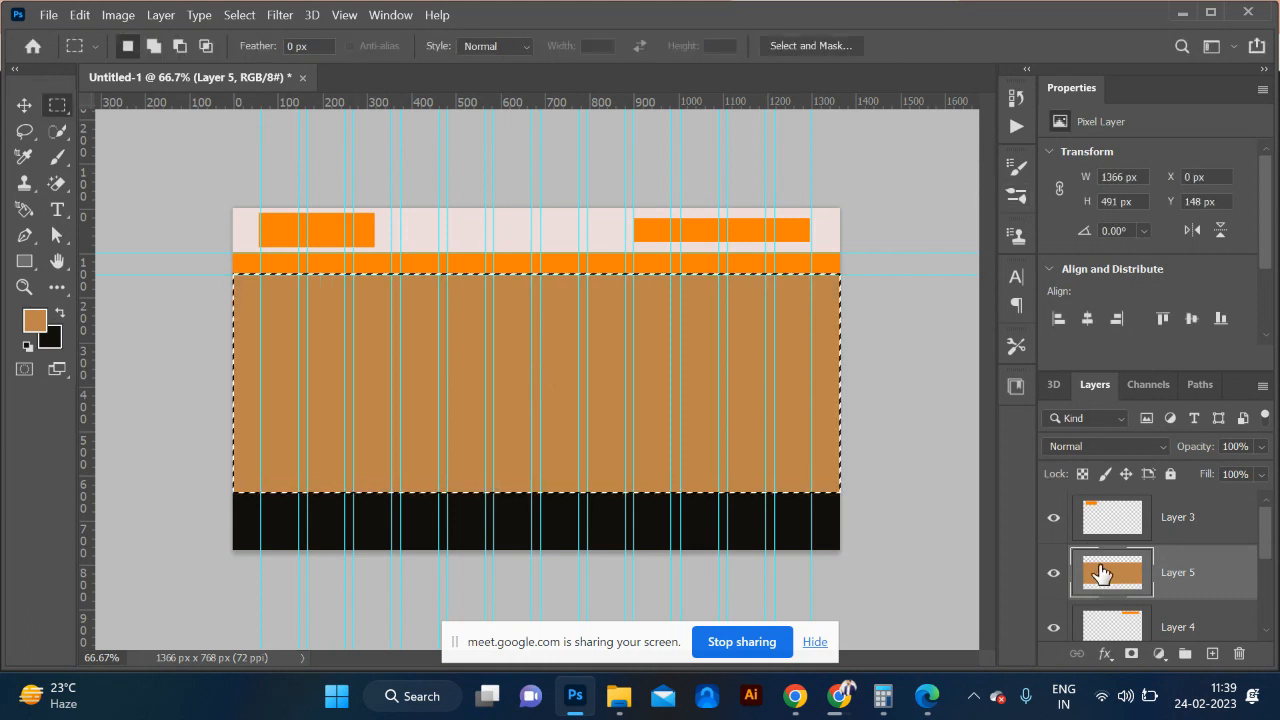
pyautogui.press('F8')
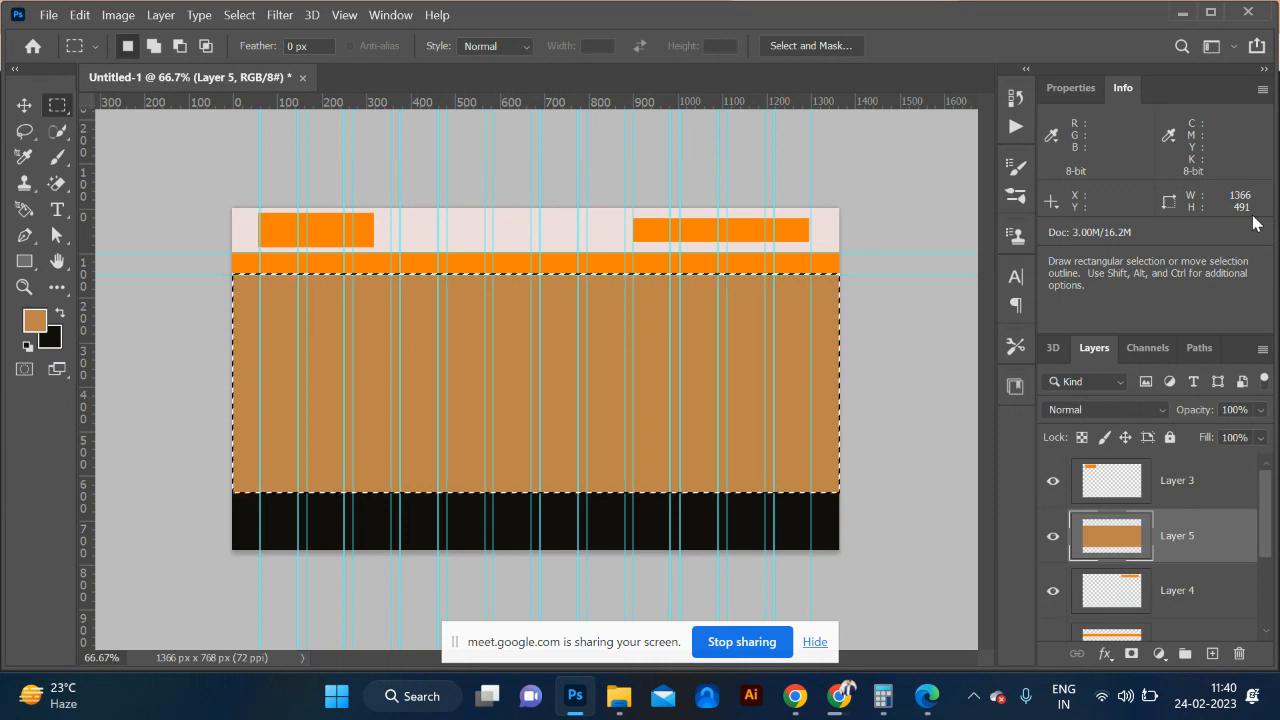
pyautogui.click(685, 335)
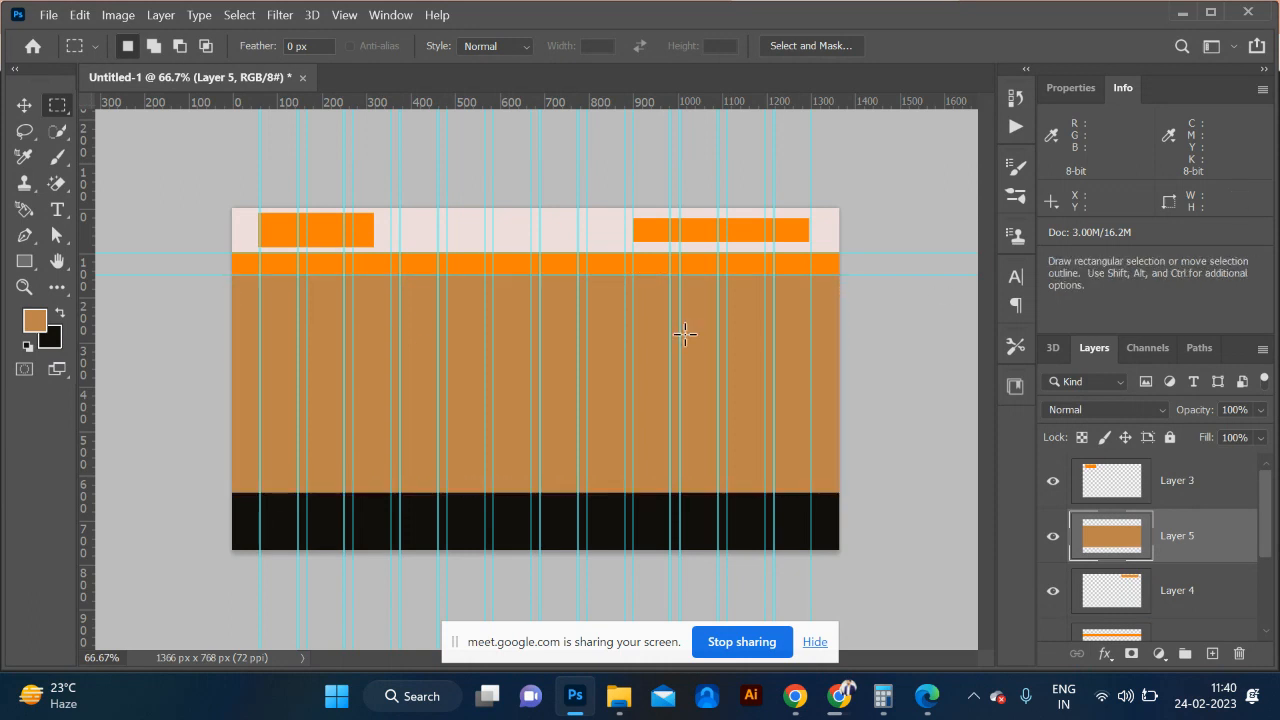
# Step: Try extending the canvas downward to a height of 1768 px from the top-centre anchor, and undo the resize
pyautogui.click(24, 105)
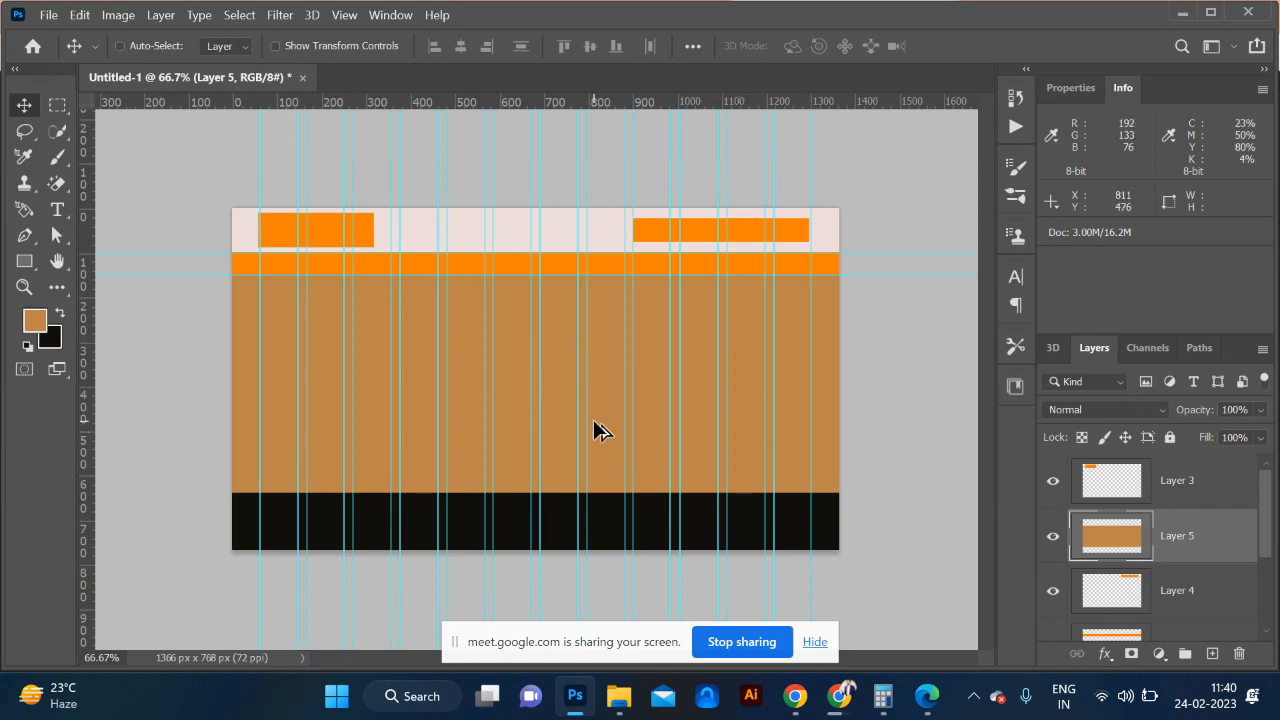
pyautogui.hotkey('alt', 'ctrl', 'c')
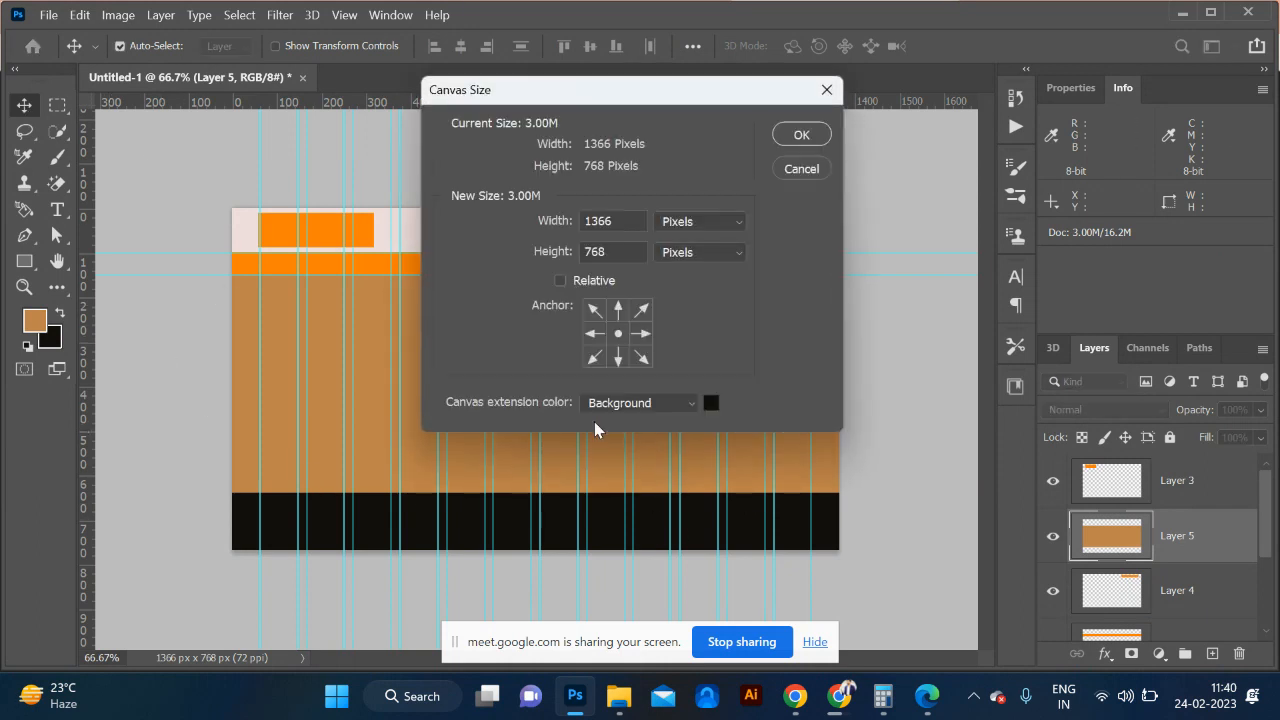
pyautogui.click(619, 310)
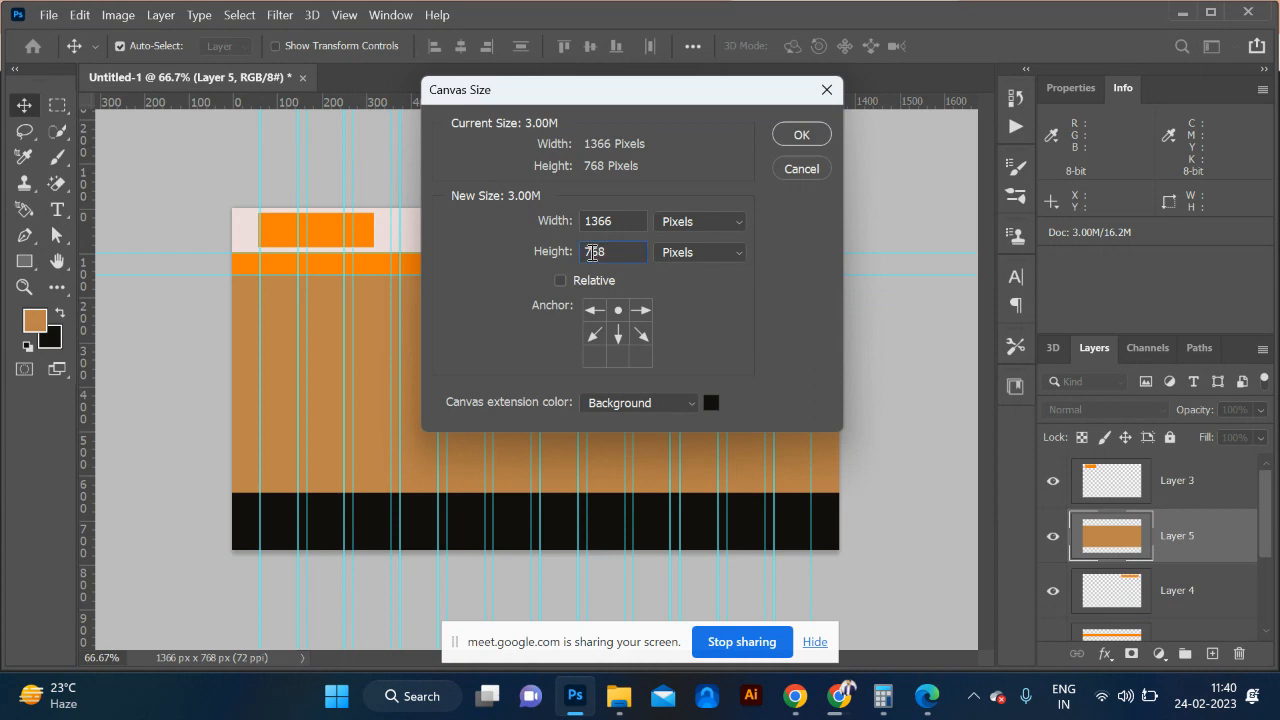
pyautogui.write('1')
pyautogui.press('Return')
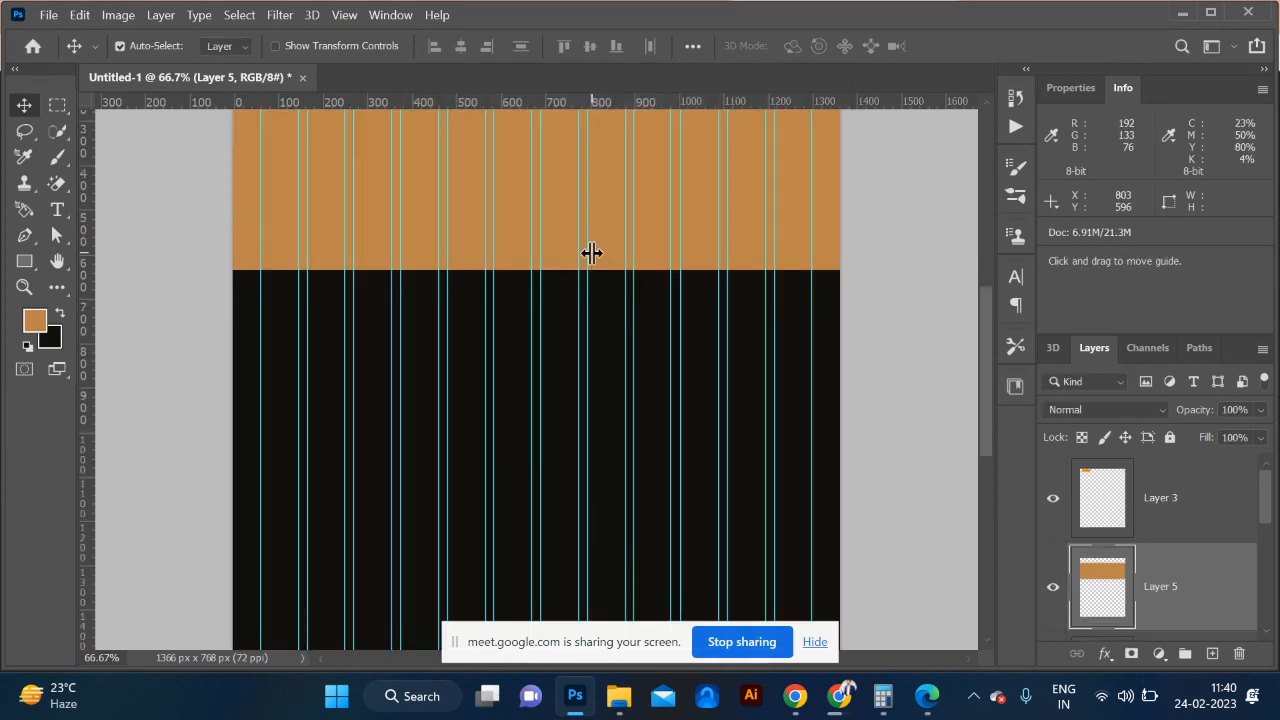
pyautogui.hotkey('ctrl', '-')
pyautogui.hotkey('ctrl', '-')
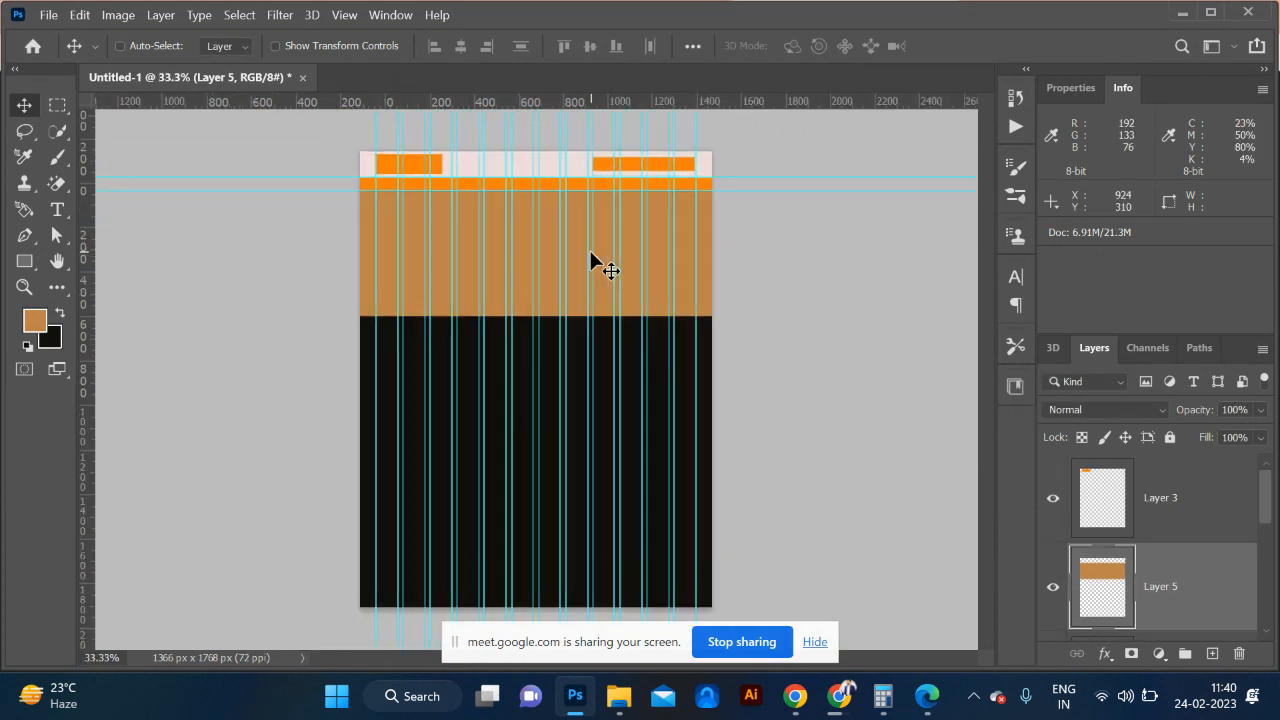
pyautogui.hotkey('ctrl', '+')
pyautogui.scroll(-3, 1100, 560)
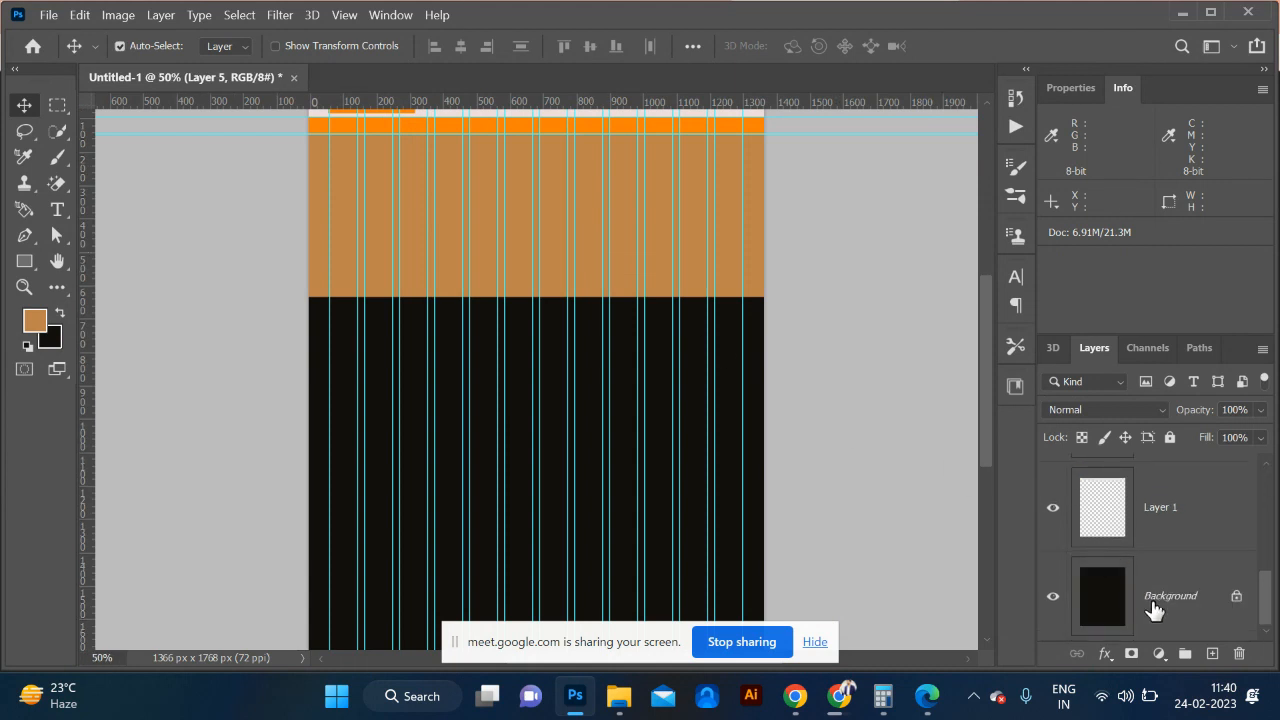
pyautogui.click(1155, 610)
pyautogui.hotkey('ctrl', 'z')
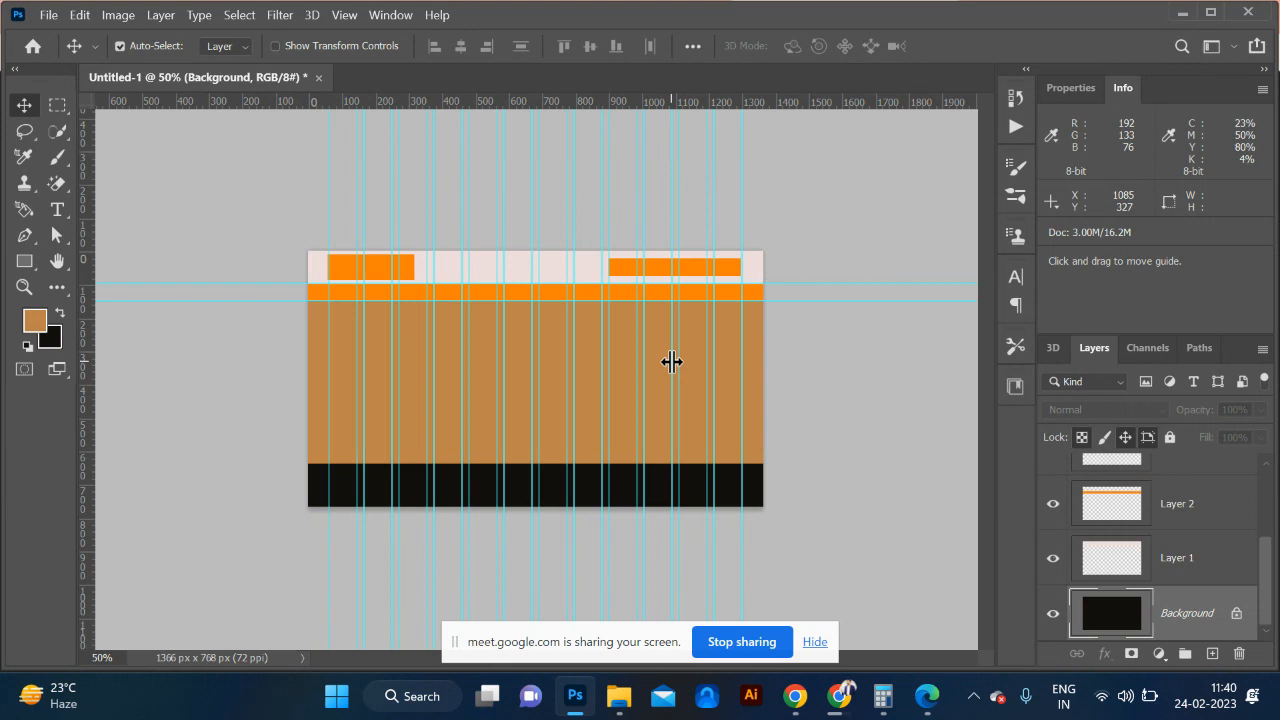
# Step: Extend the canvas downward to a height of 1768 px, anchored at the top centre
pyautogui.hotkey('ctrl', 'alt')
pyautogui.hotkey('ctrl', 'alt')
pyautogui.hotkey('ctrl', 'alt', 'c')
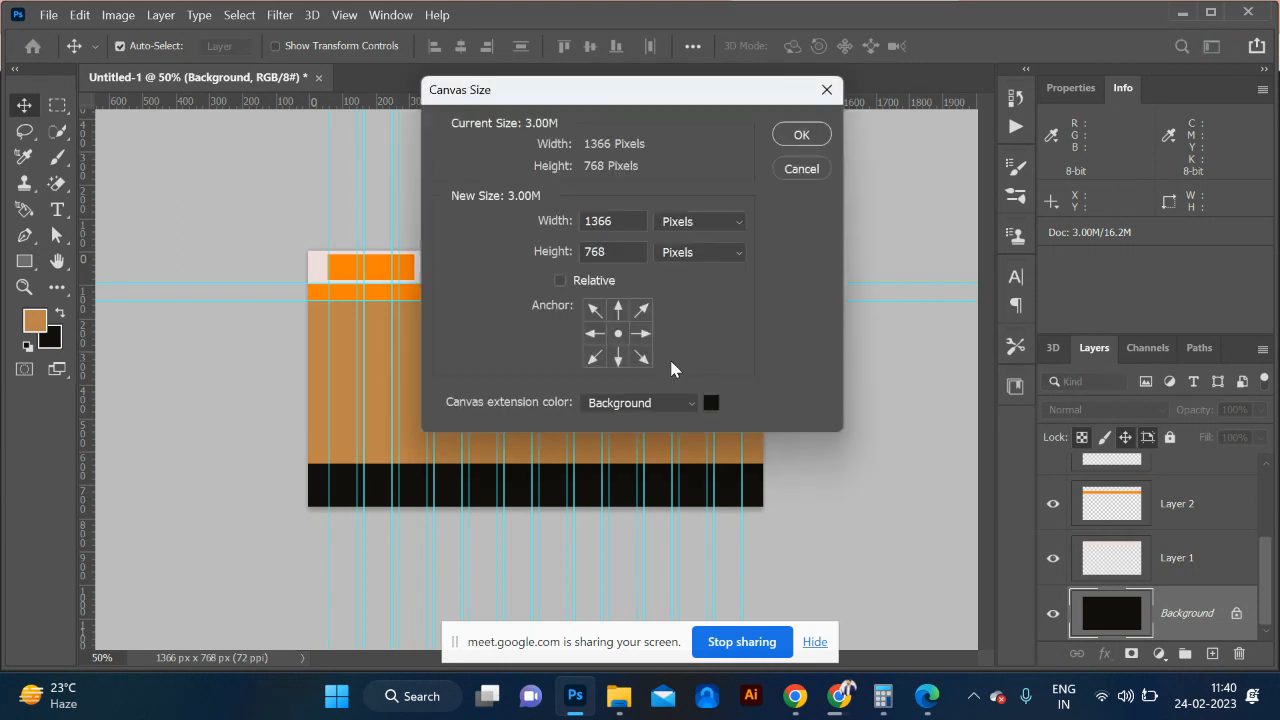
pyautogui.click(617, 309)
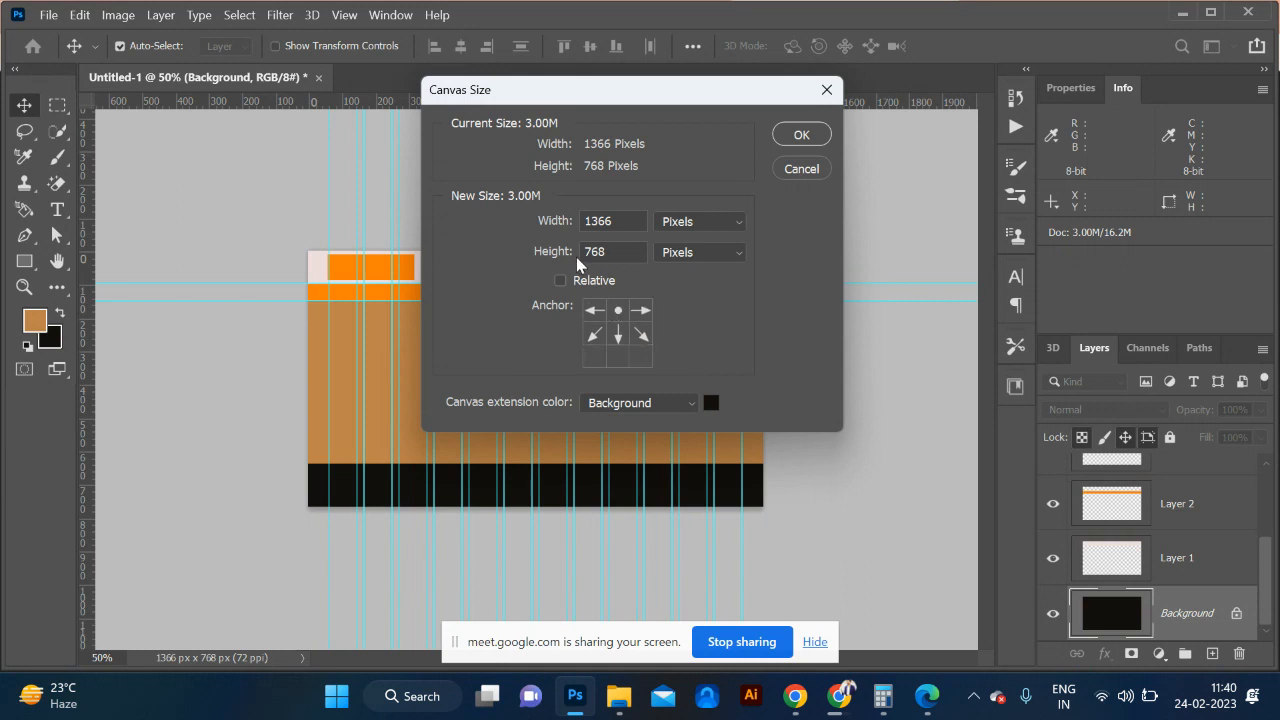
pyautogui.click(586, 253)
pyautogui.write('1')
pyautogui.press('Return')
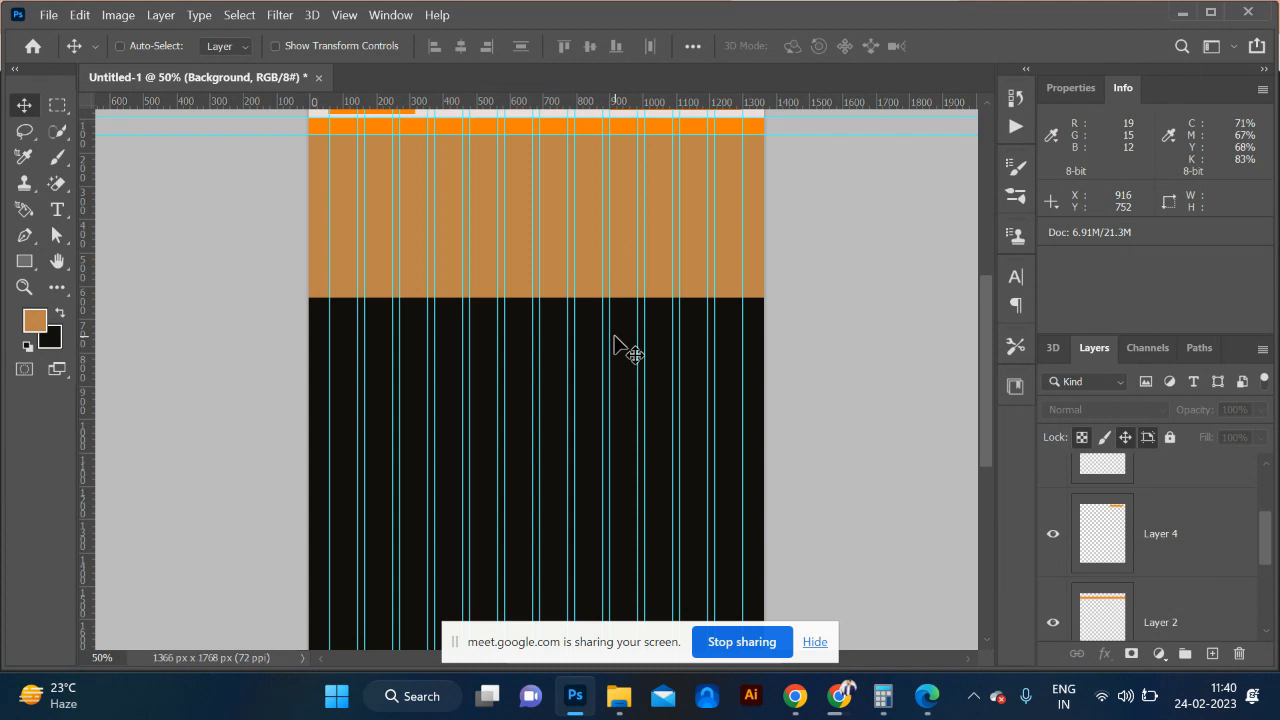
pyautogui.hotkey('ctrl', '-')
pyautogui.hotkey('ctrl', '-')
pyautogui.hotkey('ctrl', '+')
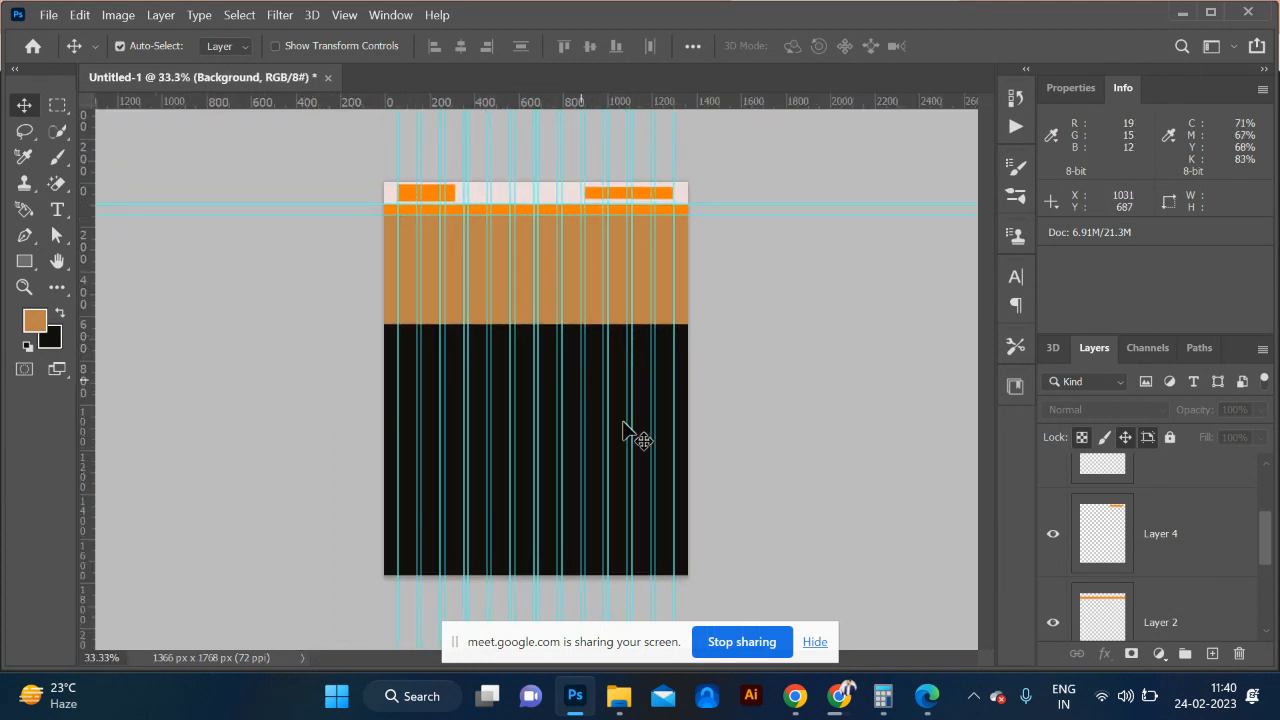
# Step: Sample the pale pink of the header and fill the Background layer with it
pyautogui.scroll(-3, 1171, 530)
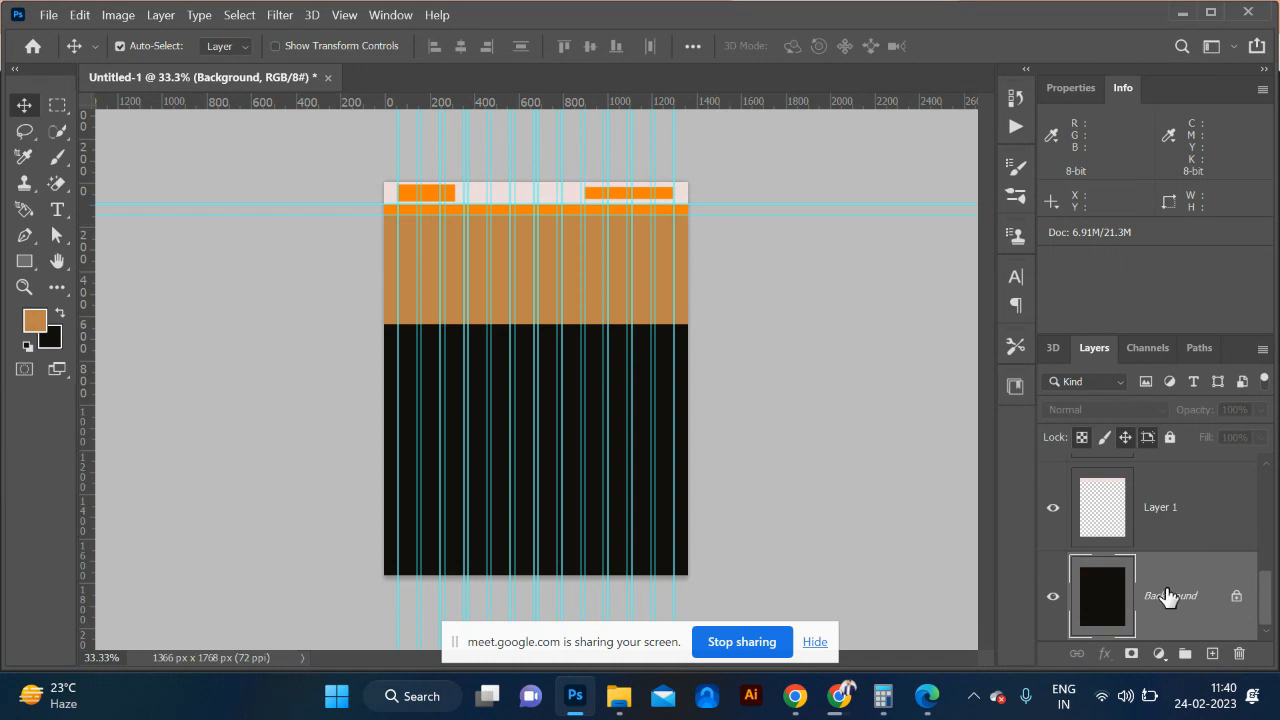
pyautogui.press('i')
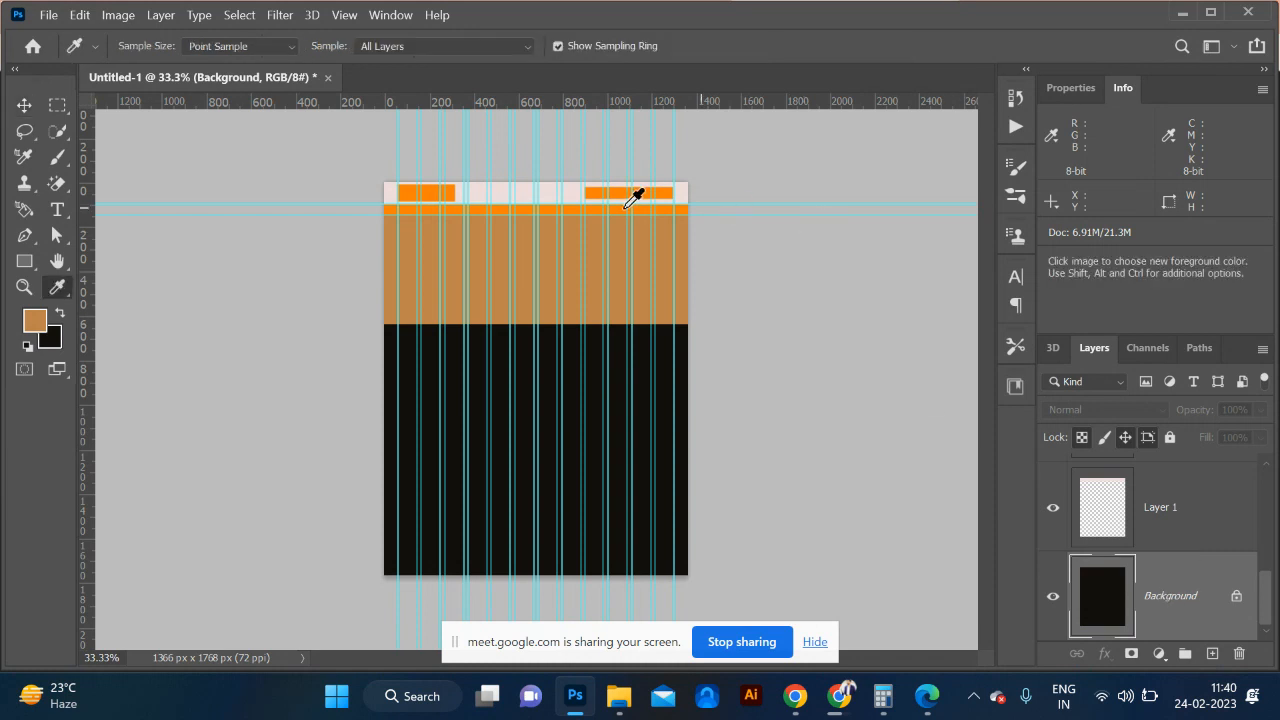
pyautogui.click(523, 190)
pyautogui.hotkey('alt', 'BackSpace')
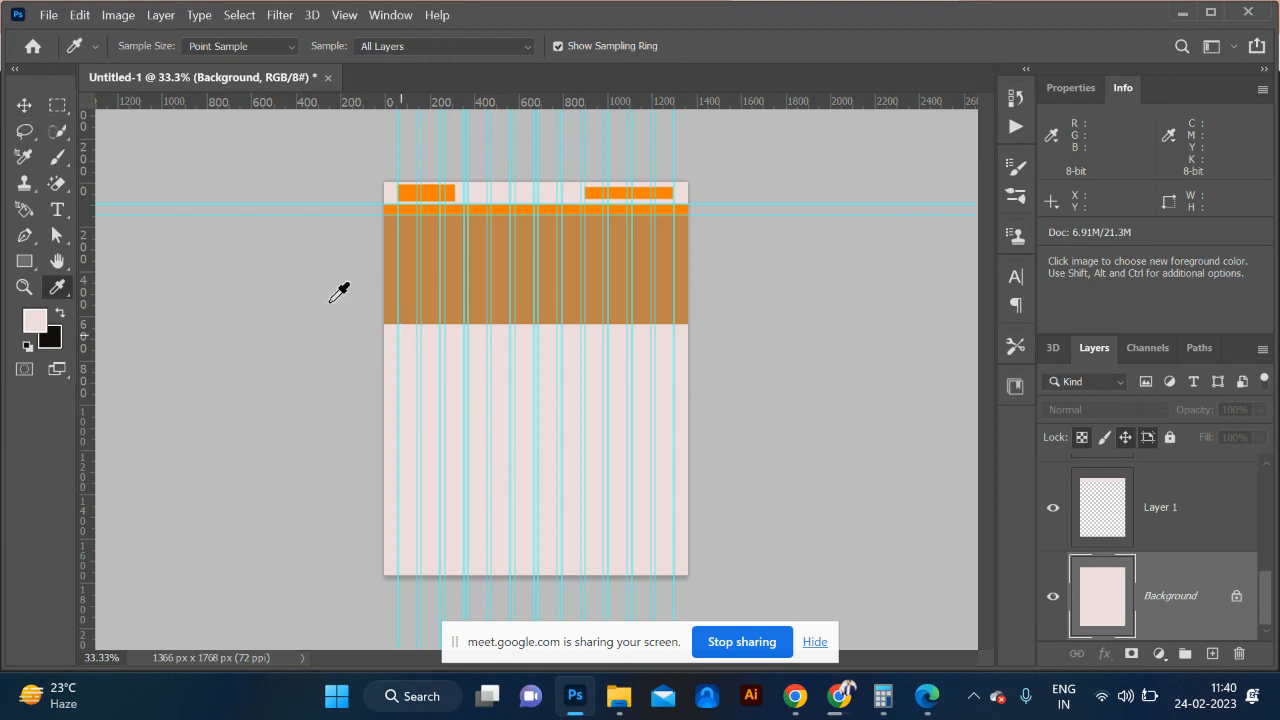
pyautogui.click(57, 105)
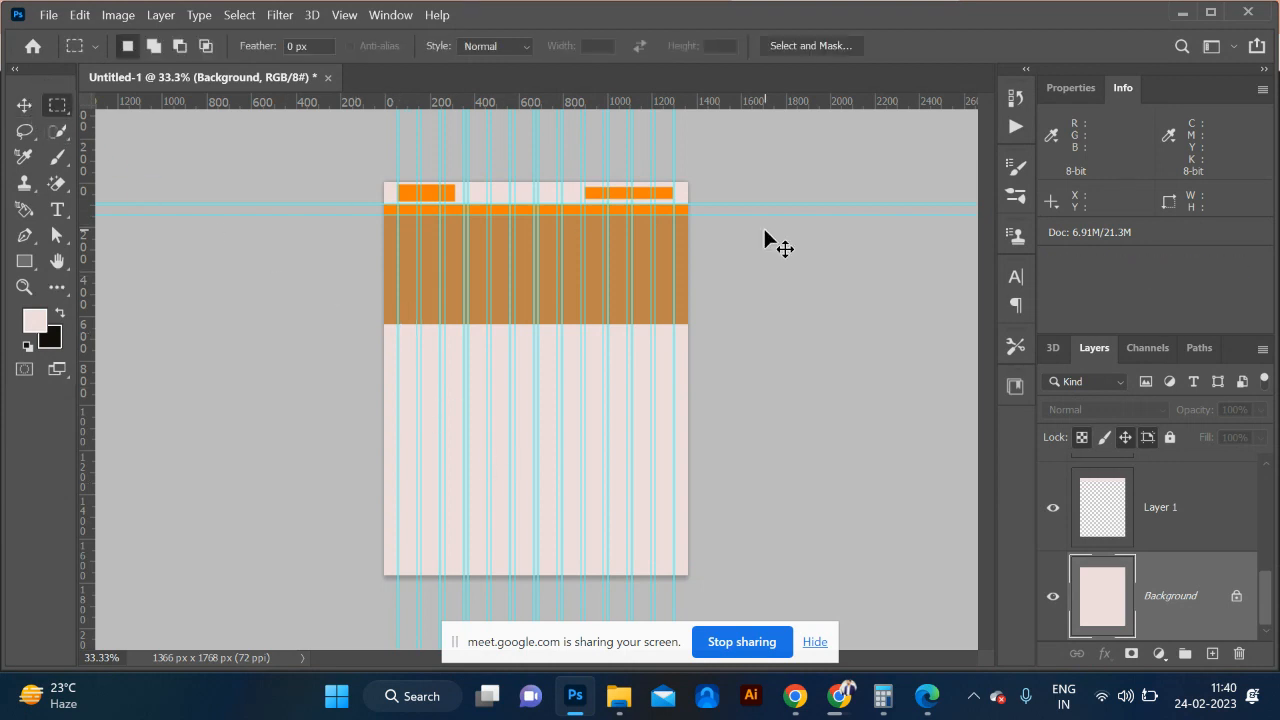
pyautogui.hotkey('ctrl', '+')
pyautogui.hotkey('ctrl', '+')
pyautogui.hotkey('ctrl', '+')
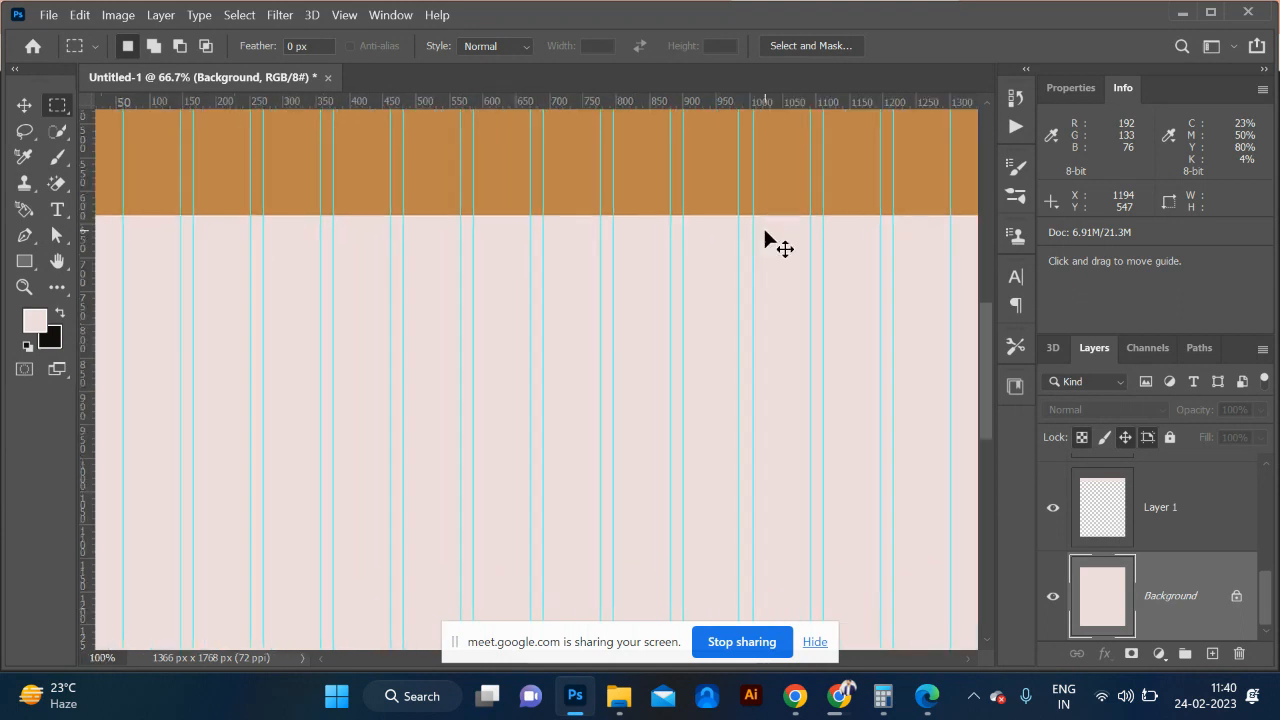
pyautogui.hotkey('ctrl', '-')
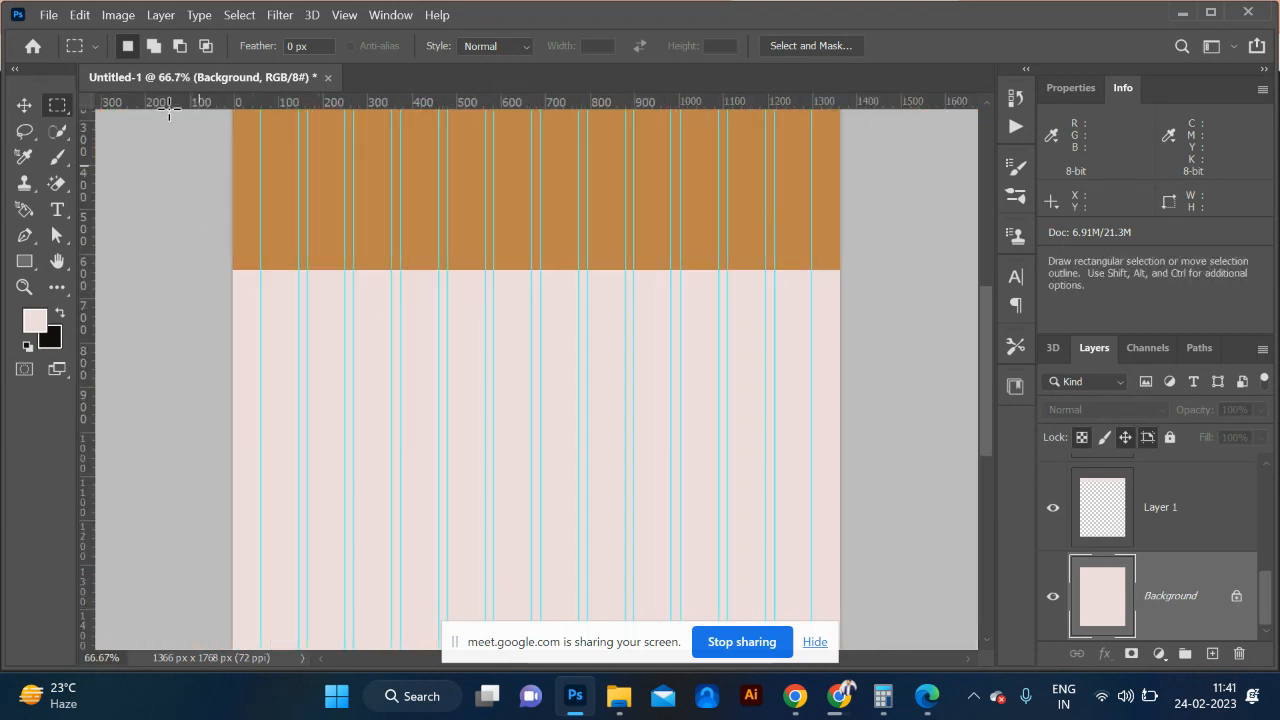
pyautogui.click(24, 105)
pyautogui.click(57, 105)
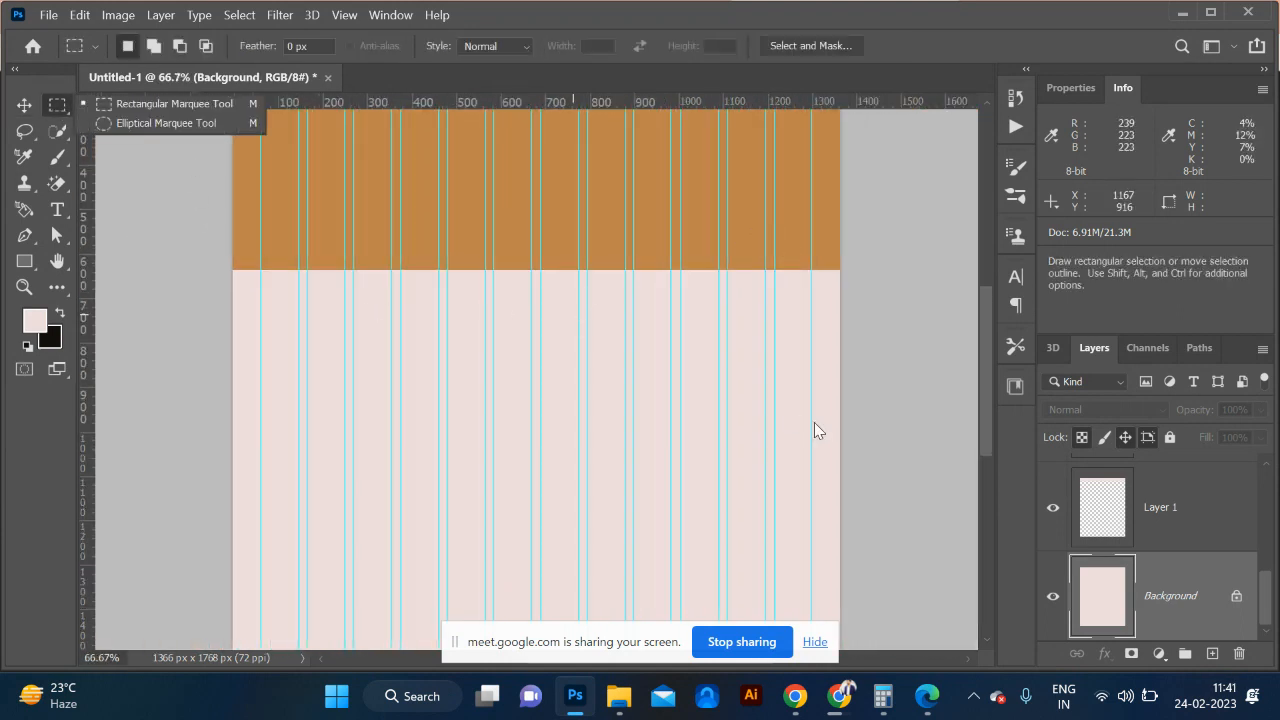
pyautogui.click(470, 297)
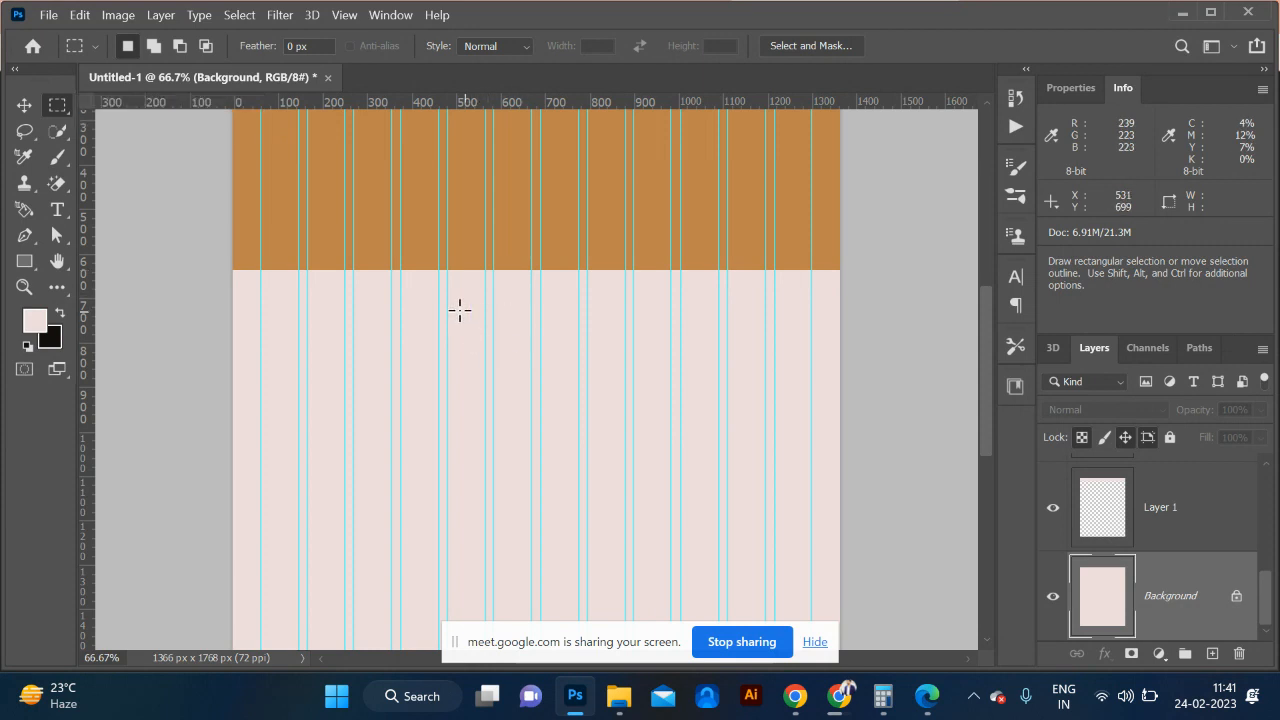
pyautogui.moveTo(446, 300); pyautogui.dragTo(657, 380)
pyautogui.click(334, 320)
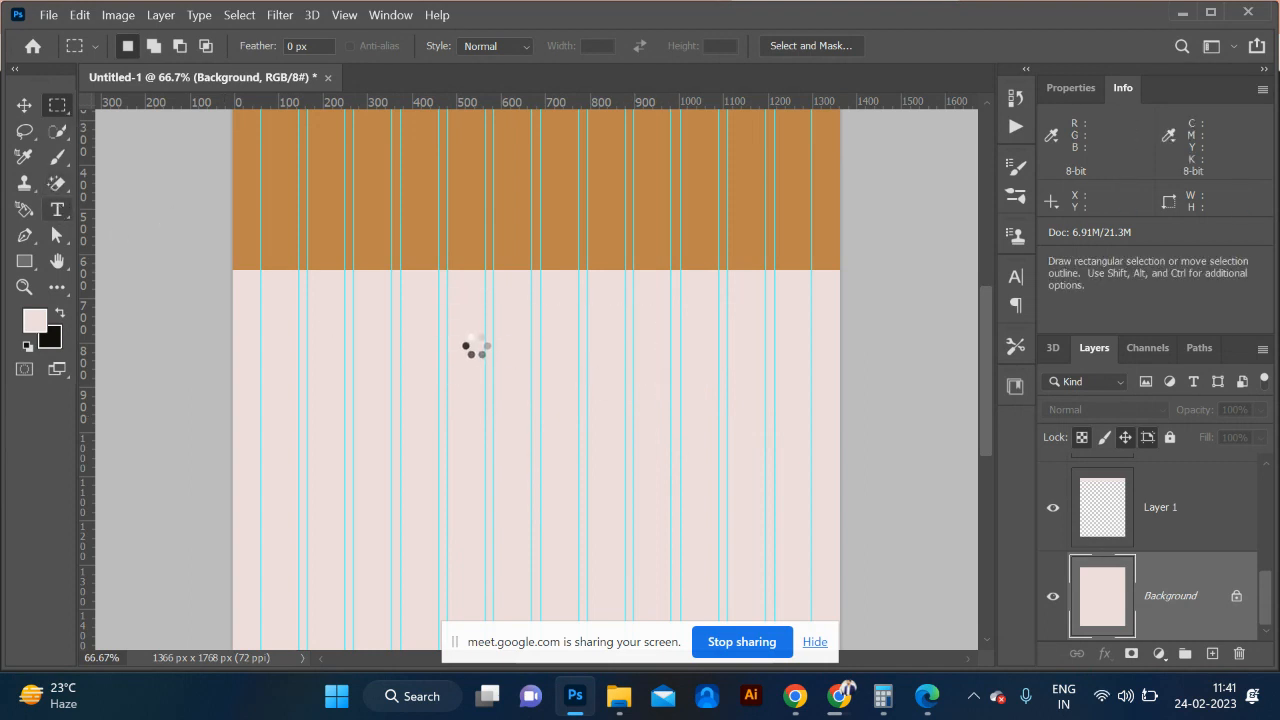
# Step: Measure the height from the page's top edge to the banner's bottom edge with a rectangular selection, and deselect
pyautogui.click(27, 109)
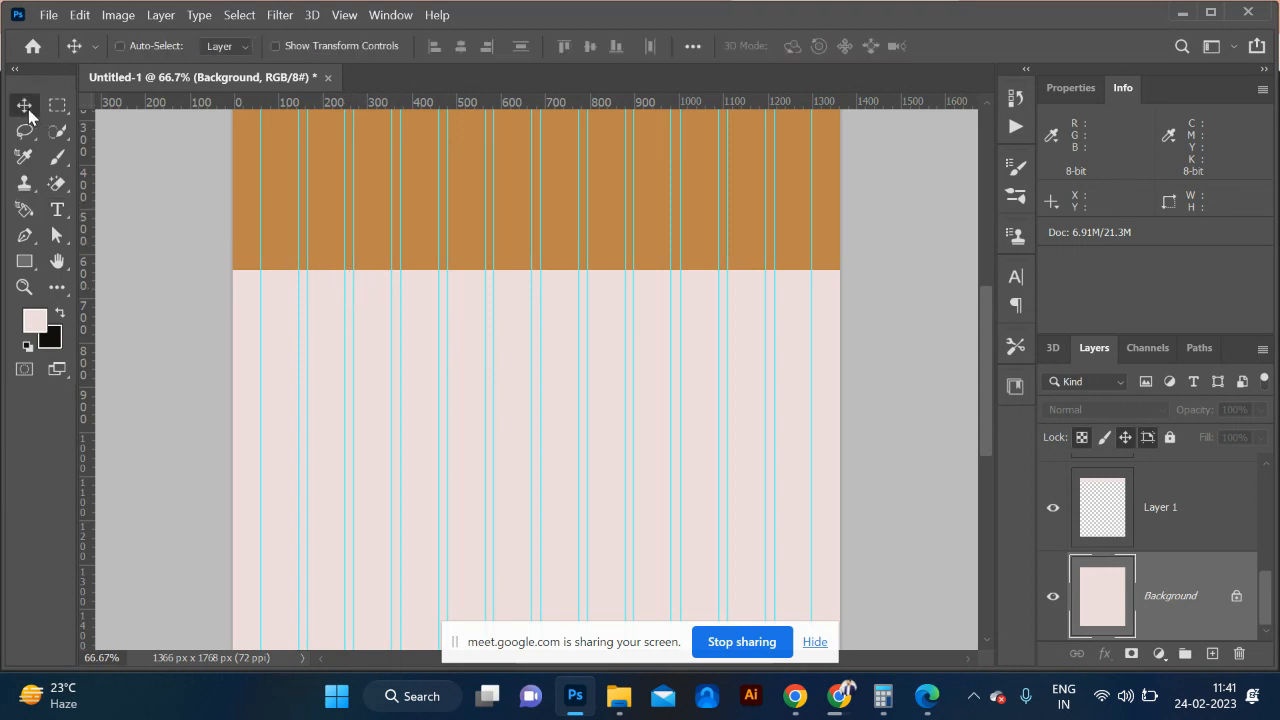
pyautogui.hotkey('ctrl', '-')
pyautogui.hotkey('ctrl', '-')
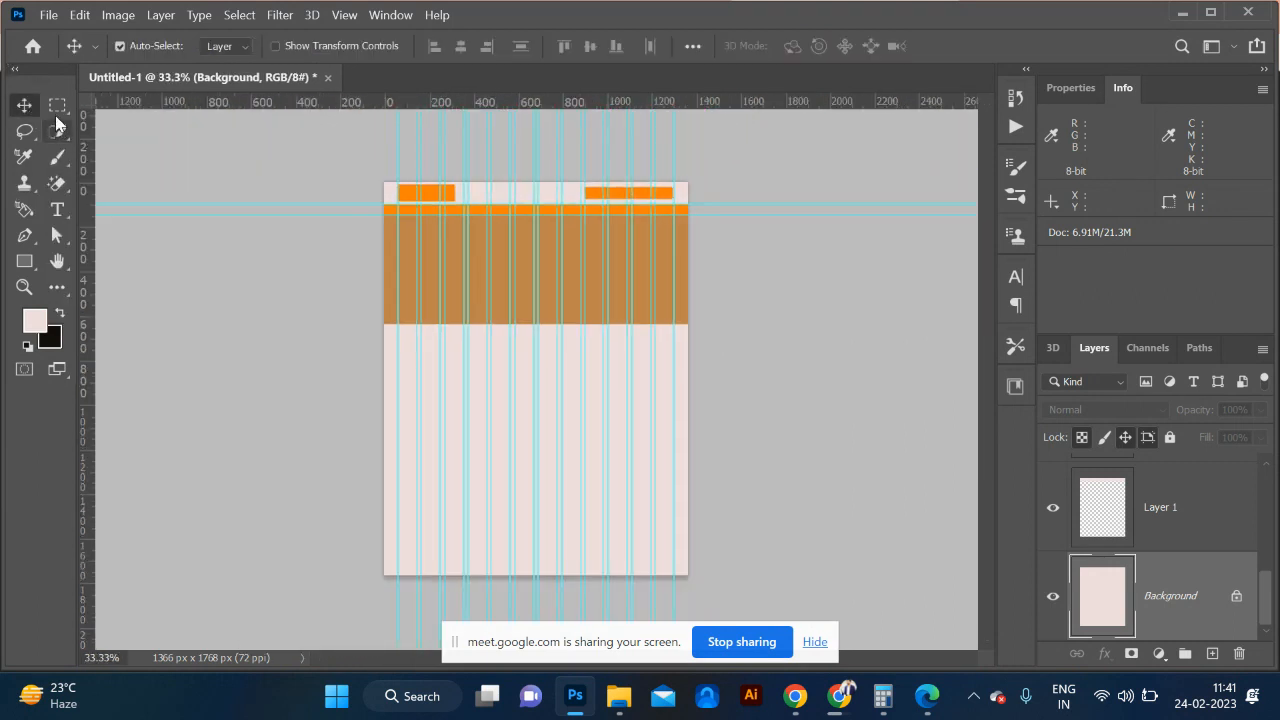
pyautogui.click(57, 113)
pyautogui.moveTo(441, 183); pyautogui.dragTo(646, 325)
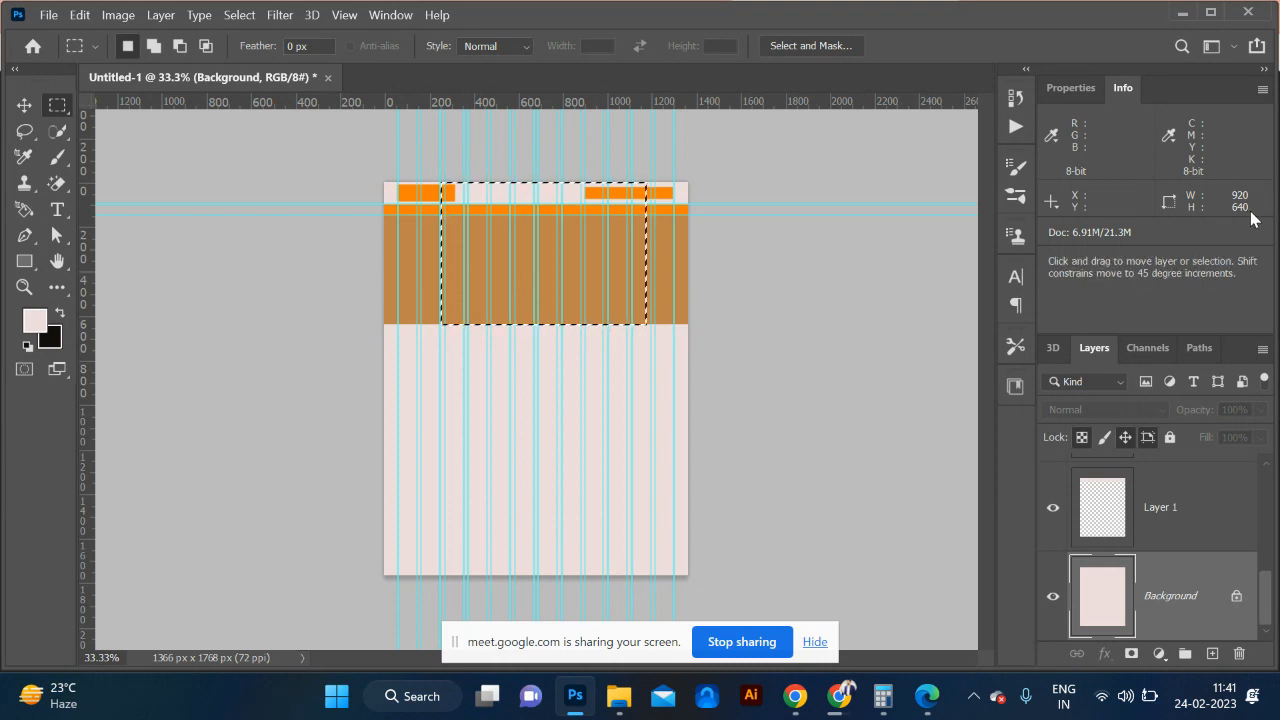
pyautogui.hotkey('ctrl', 'd')
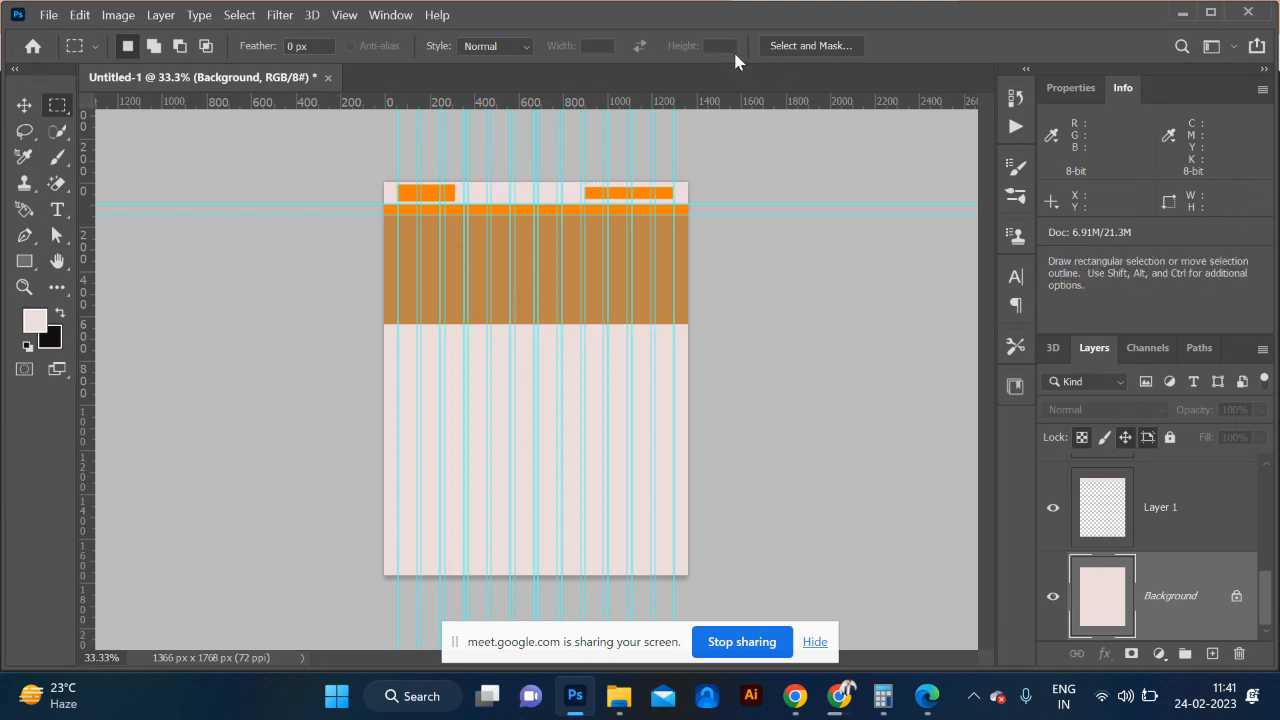
# Step: Add a new horizontal guide a short distance below the banner to mark the start of the content area
pyautogui.click(343, 16)
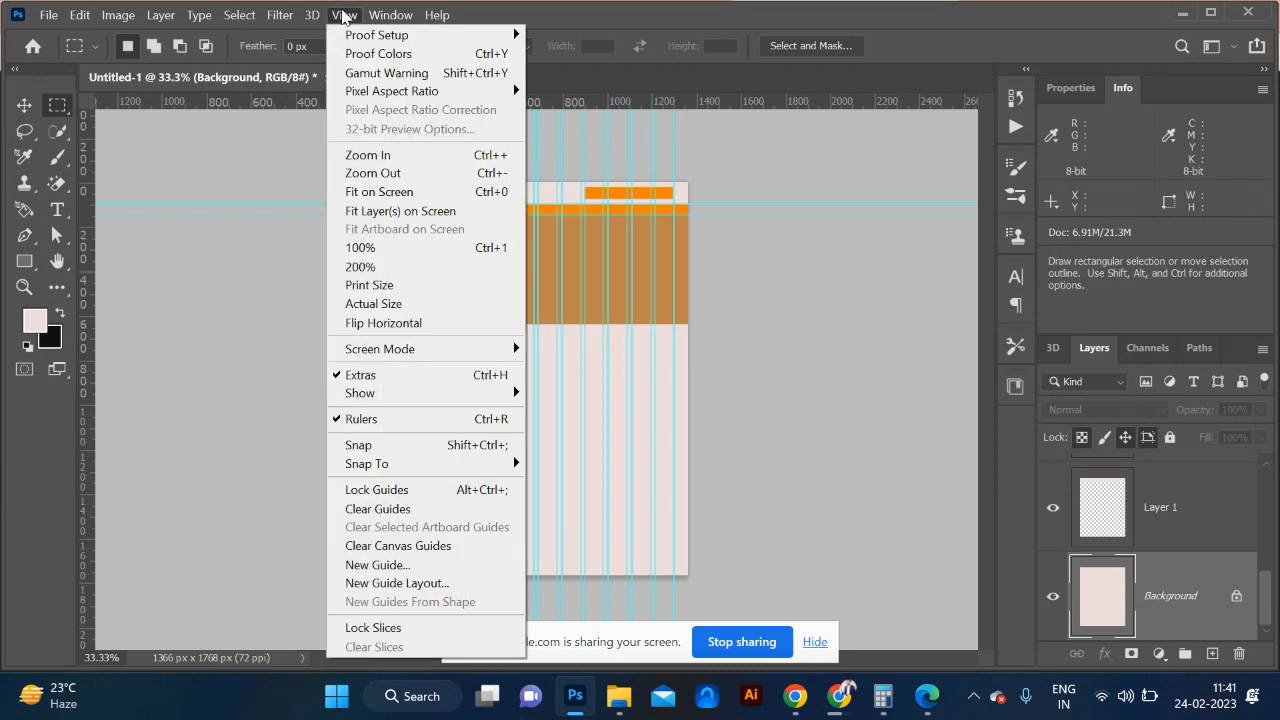
pyautogui.click(441, 566)
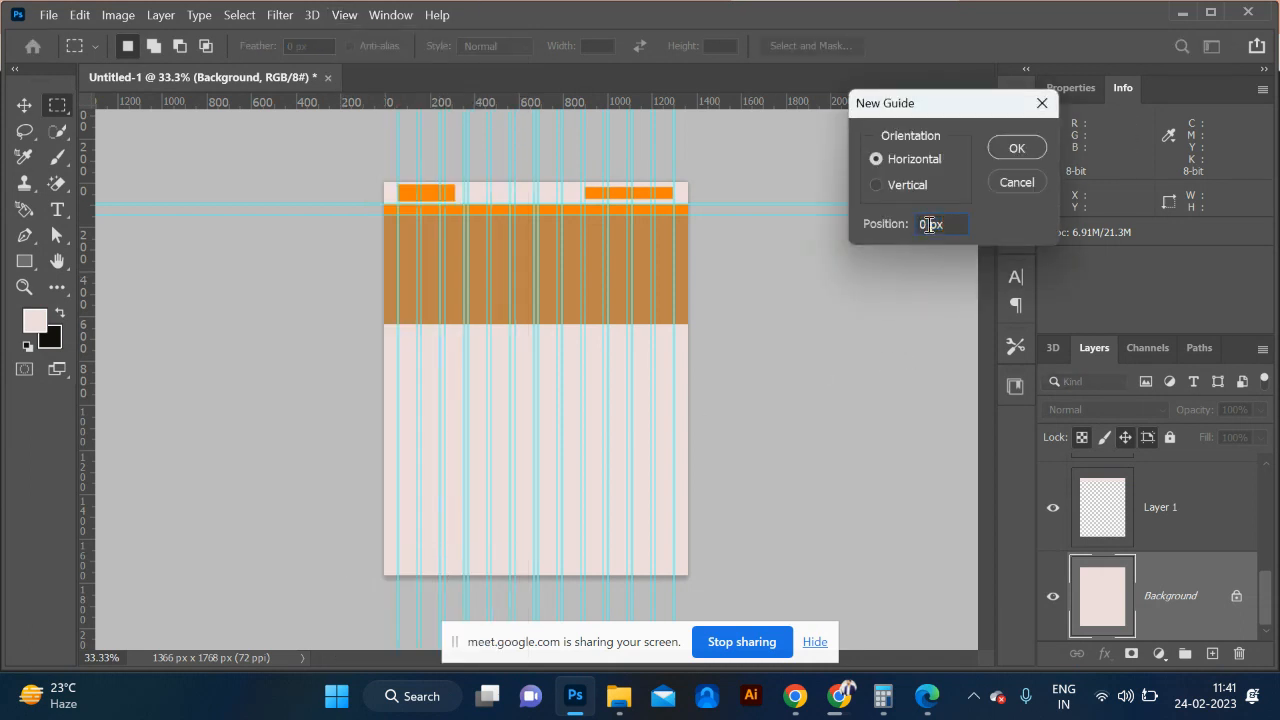
pyautogui.press('Return')
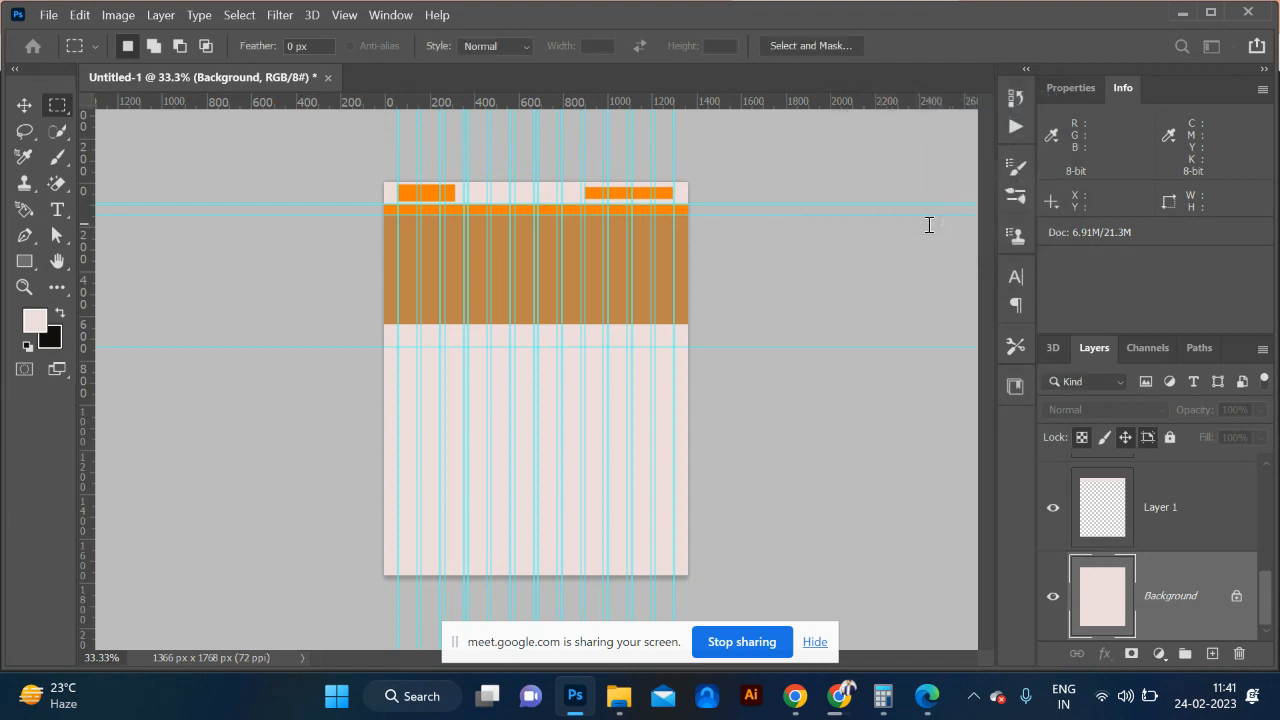
# Step: Add the text "OUR PRODUCTS" in Roboto Regular 45 pt on the pink content area below the banner
pyautogui.hotkey('ctrl', '+')
pyautogui.hotkey('ctrl', '+')
pyautogui.hotkey('ctrl', '+')
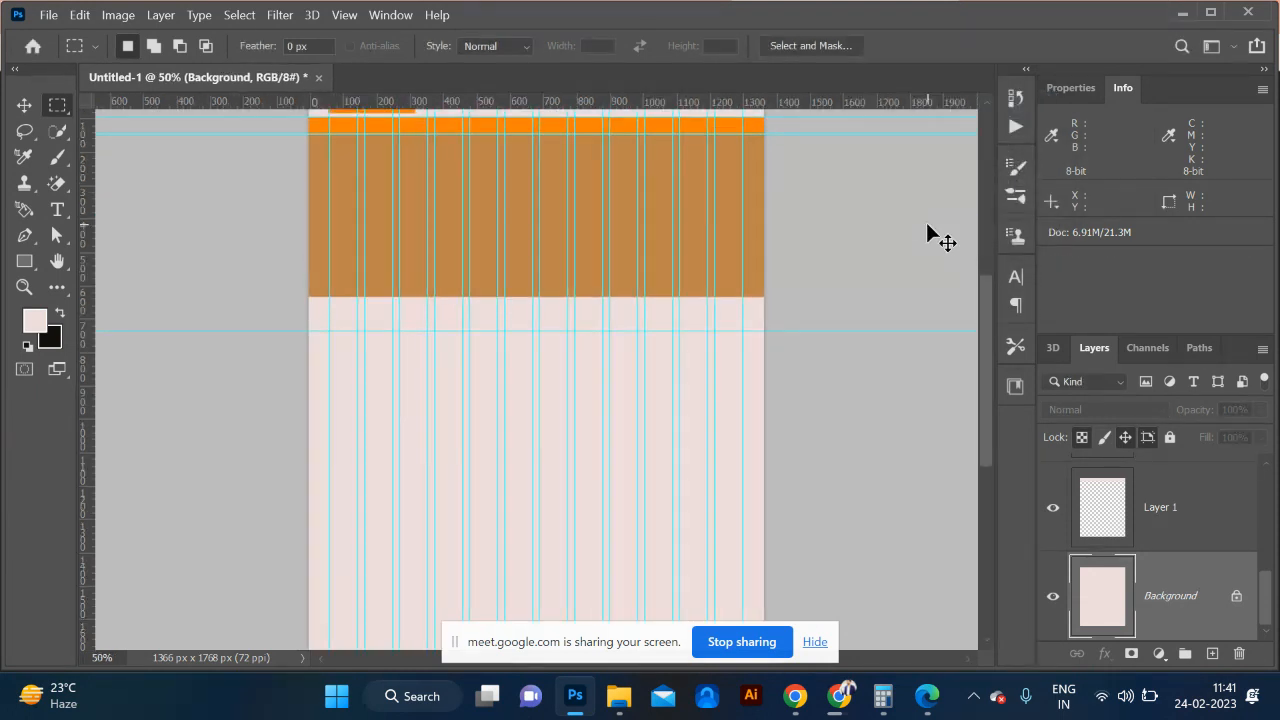
pyautogui.hotkey('ctrl', '+')
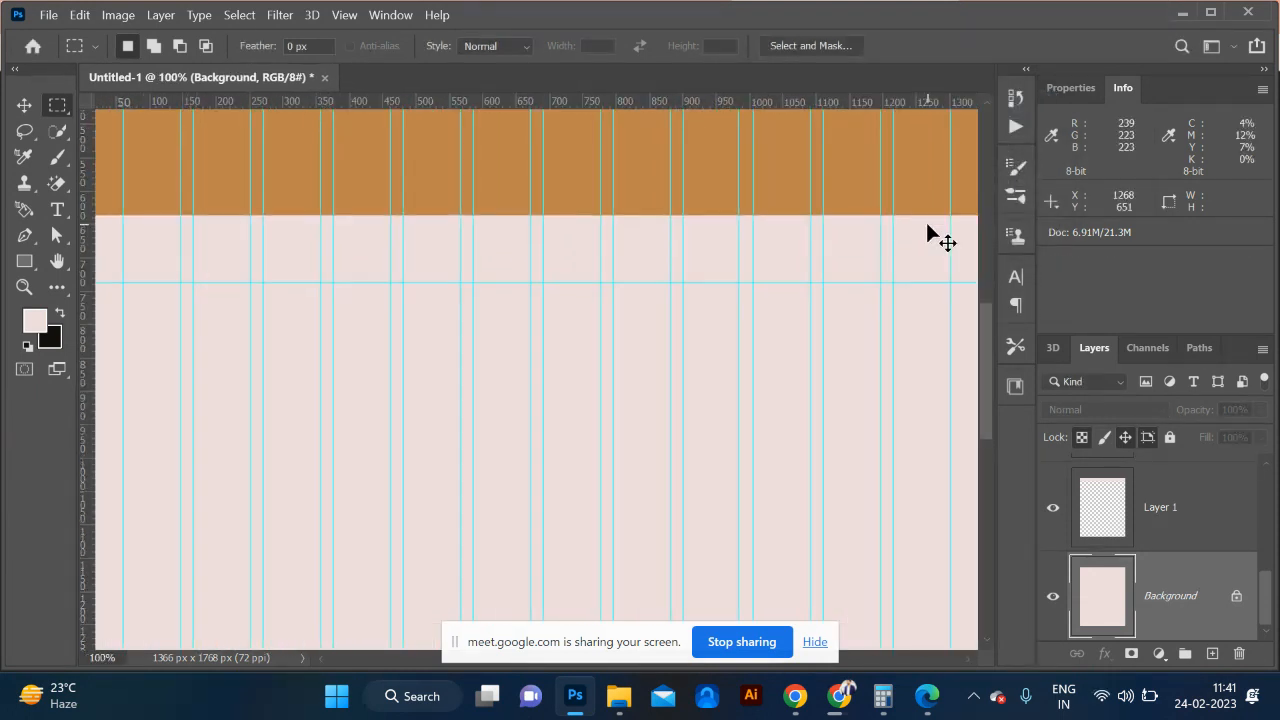
pyautogui.hotkey('ctrl', '-')
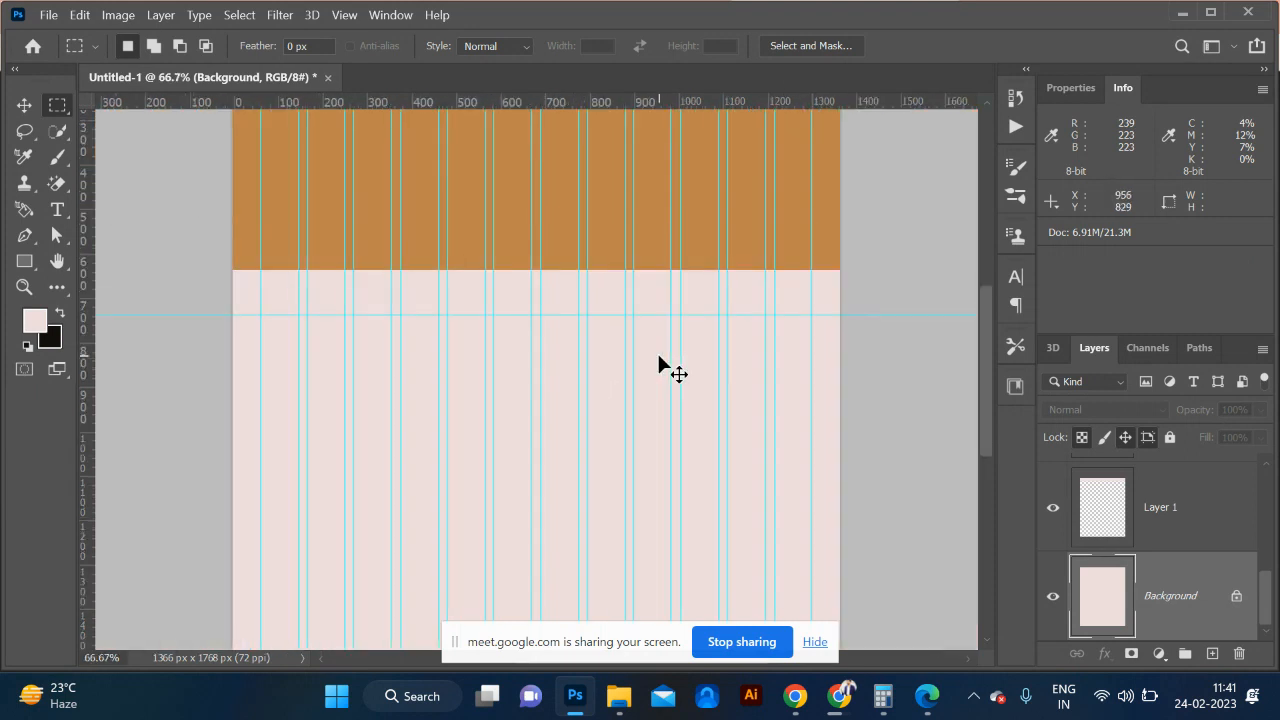
pyautogui.click(57, 210)
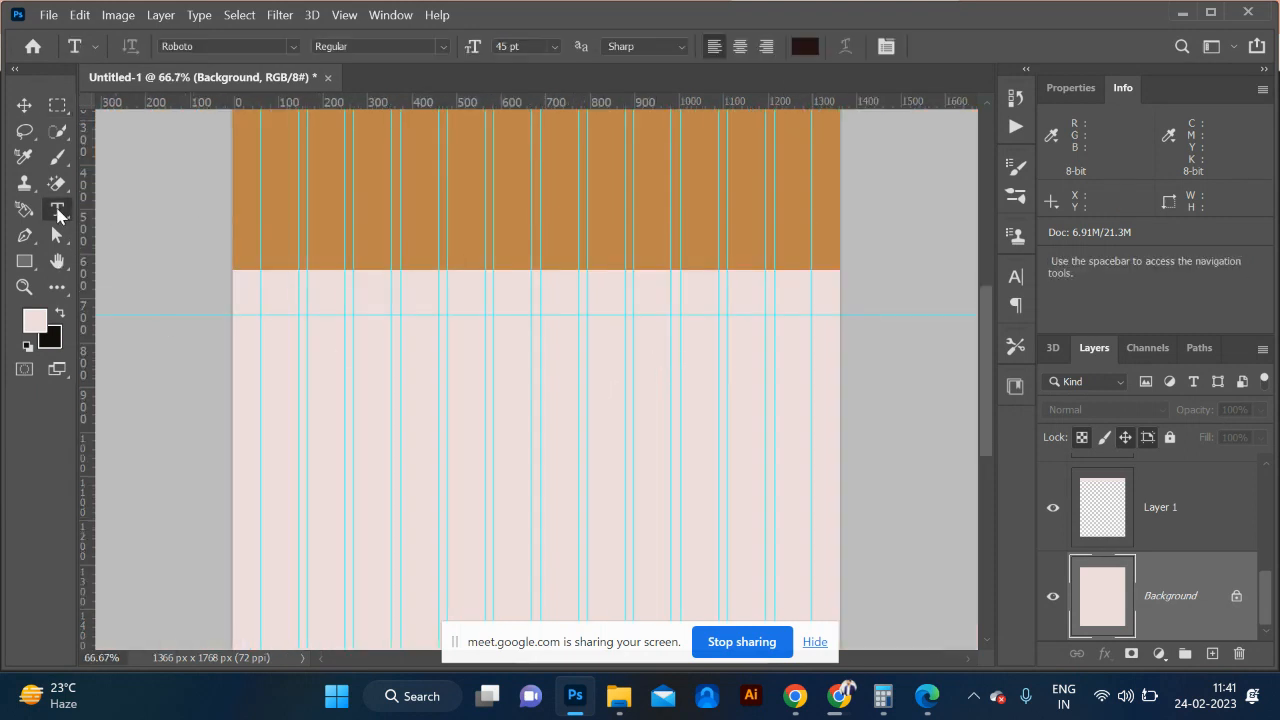
pyautogui.click(512, 422)
pyautogui.write('OU')
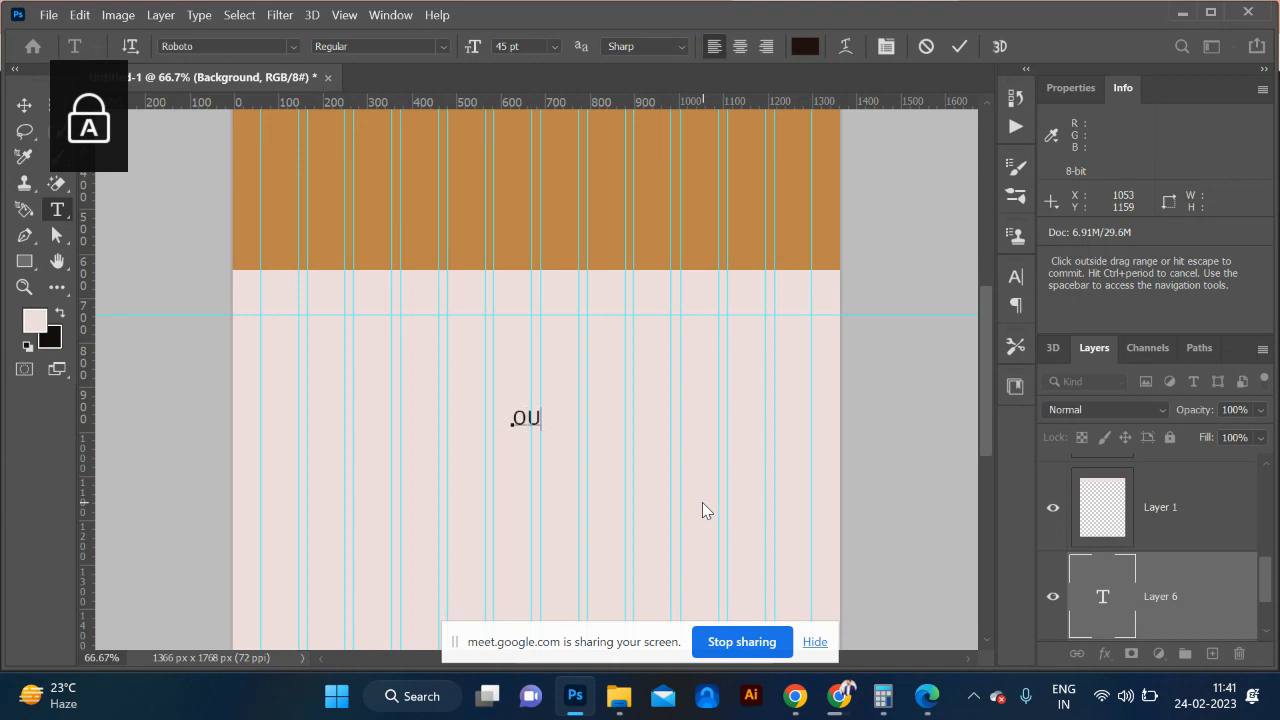
pyautogui.write('R PRODUCTS')
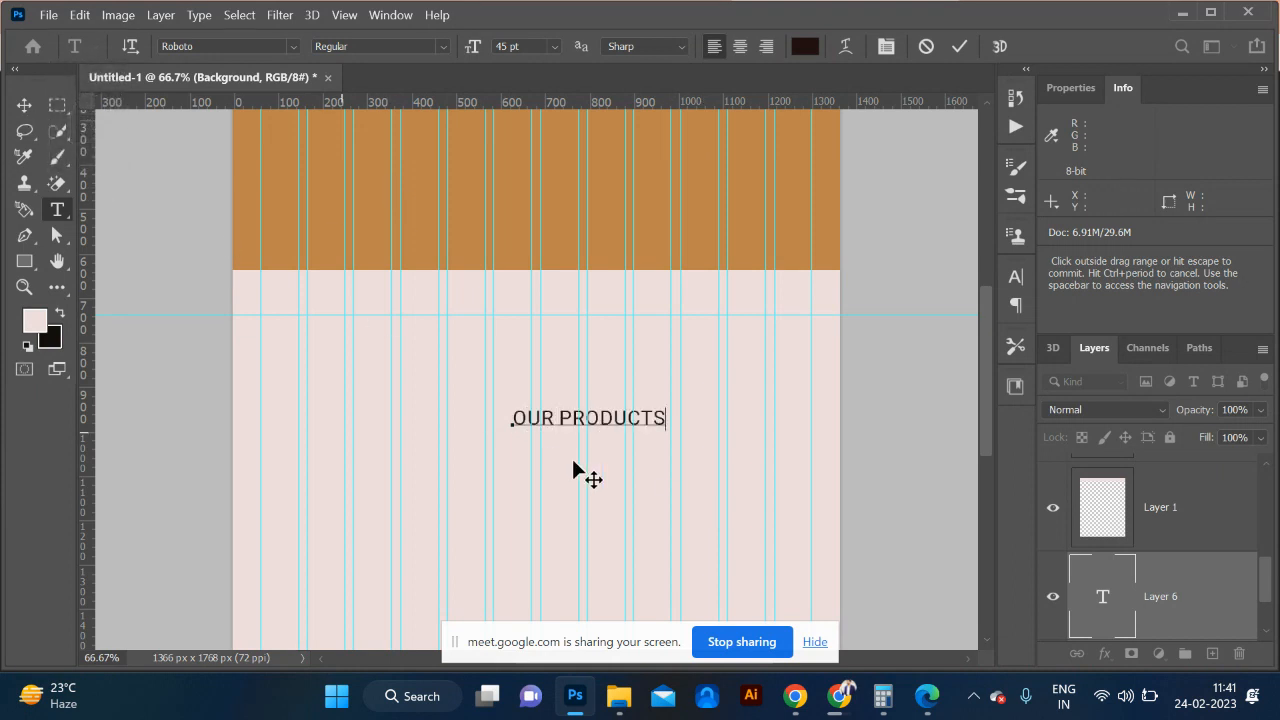
# Step: Make the word "PRODUCTS" bold and move the heading up to sit just under the new horizontal guide, starting at a column guide
pyautogui.doubleClick(562, 413)
pyautogui.hotkey('ctrl', 'shift', 'b')
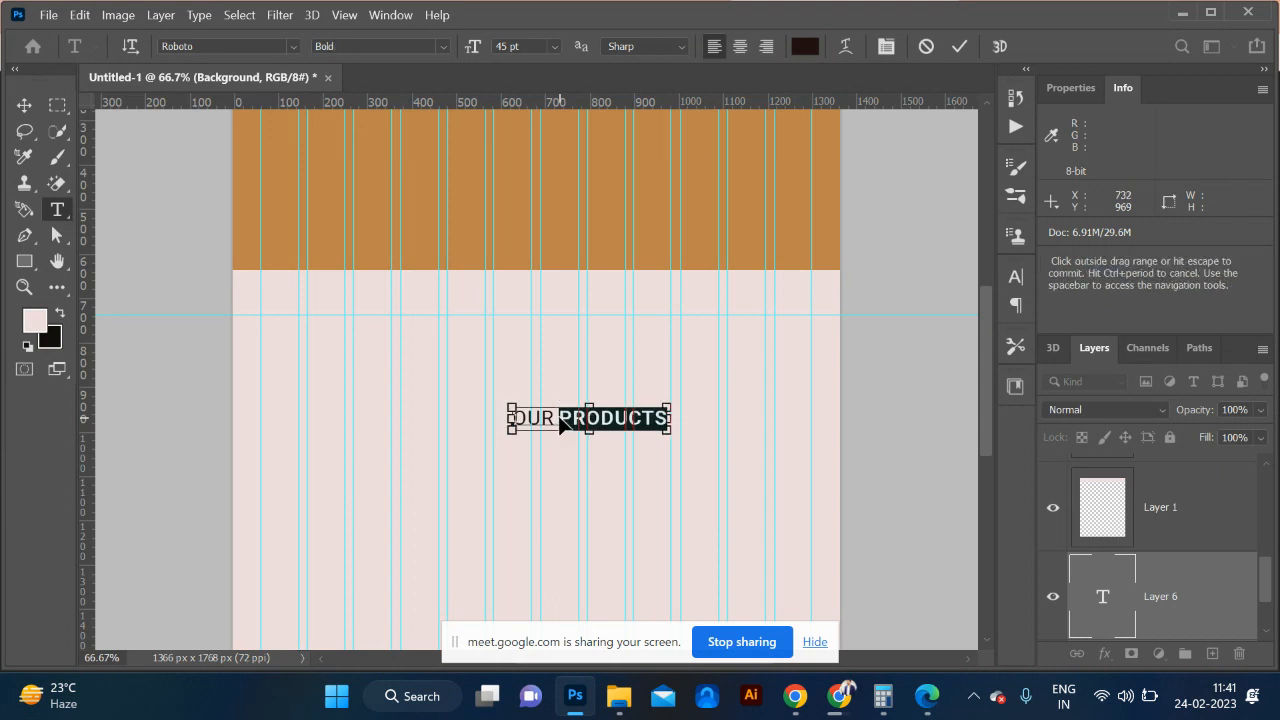
pyautogui.click(24, 105)
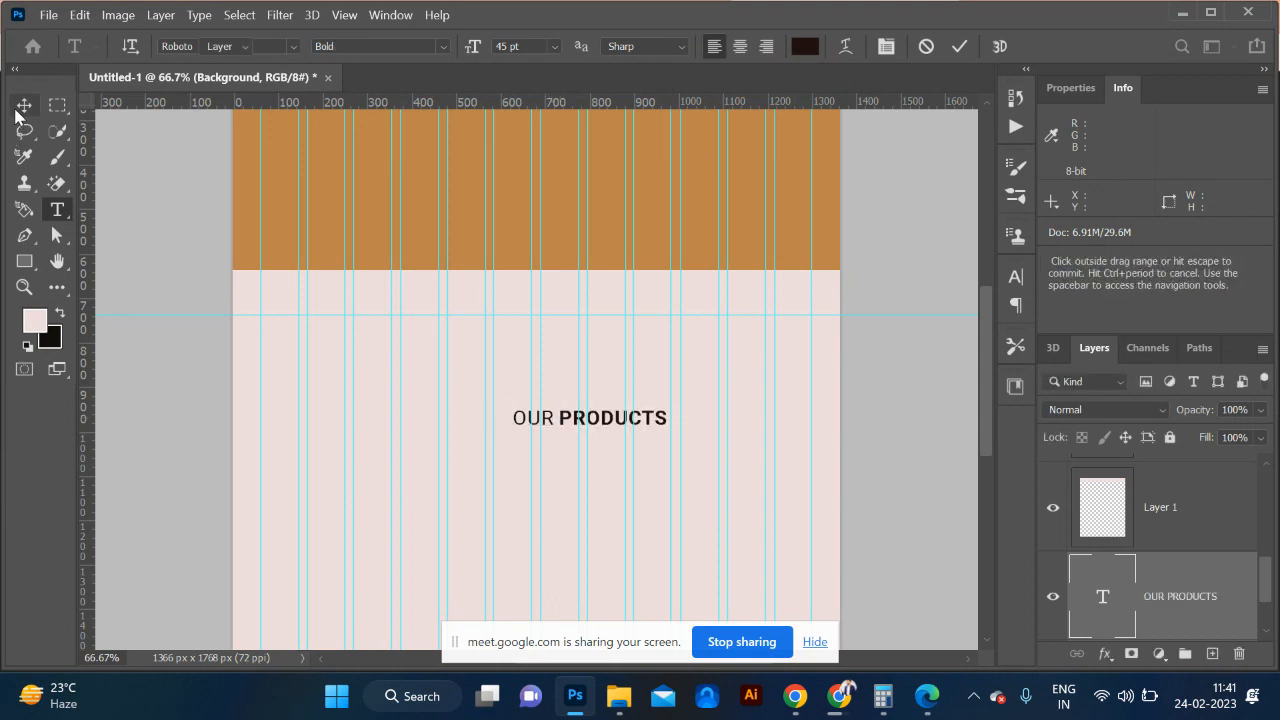
pyautogui.moveTo(558, 401); pyautogui.dragTo(533, 329)
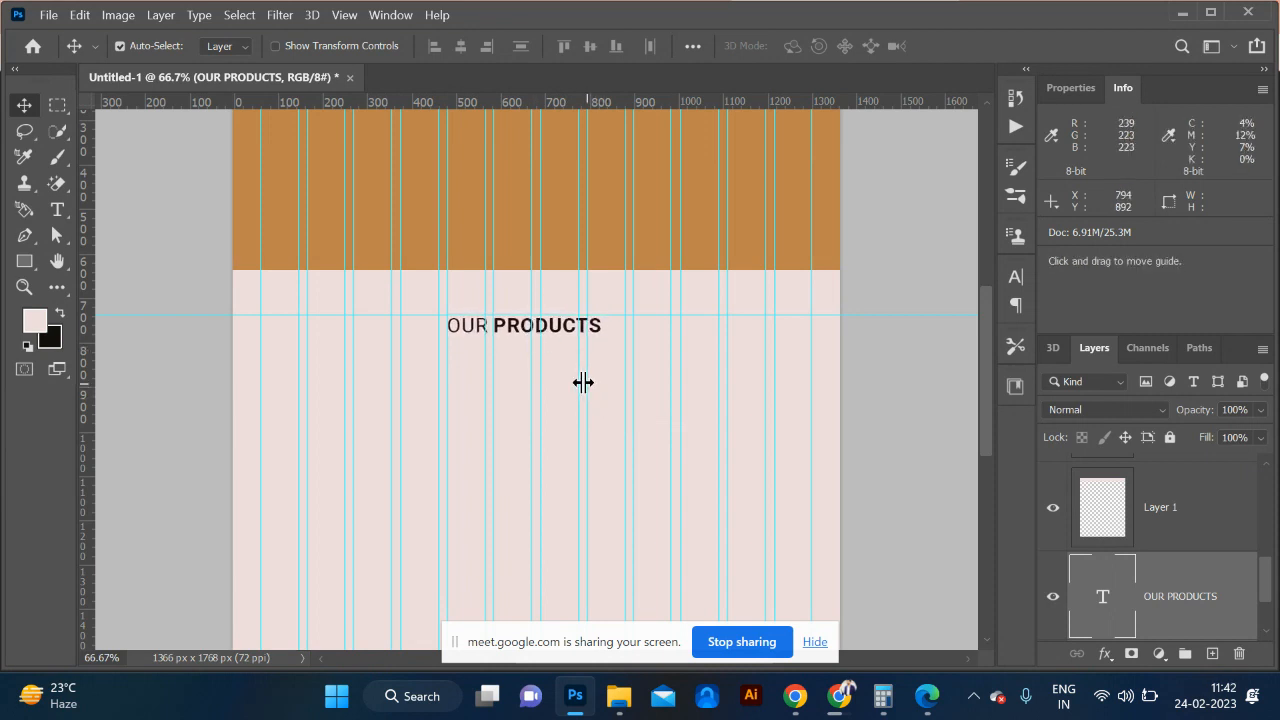
# Step: Select a thin strip about 190 by 9 px and shift it beneath the heading, aligned with the start of "OUR"
pyautogui.click(56, 105)
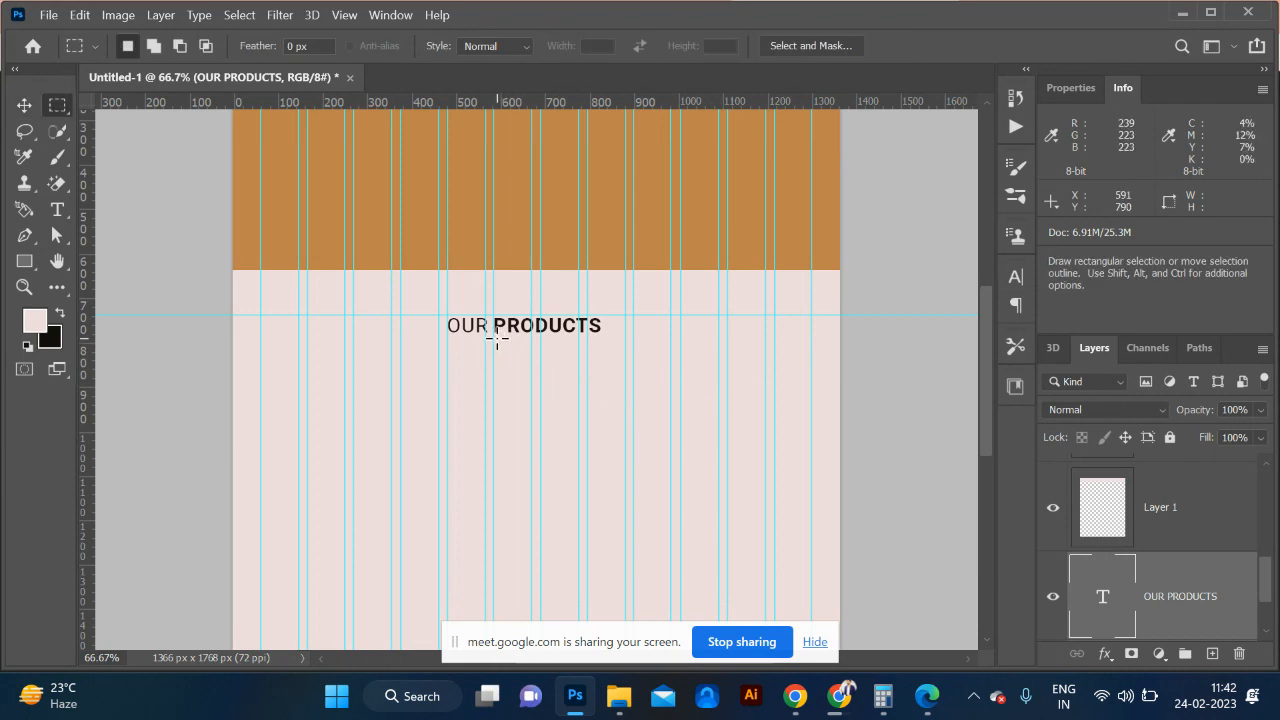
pyautogui.moveTo(496, 340); pyautogui.dragTo(581, 345)
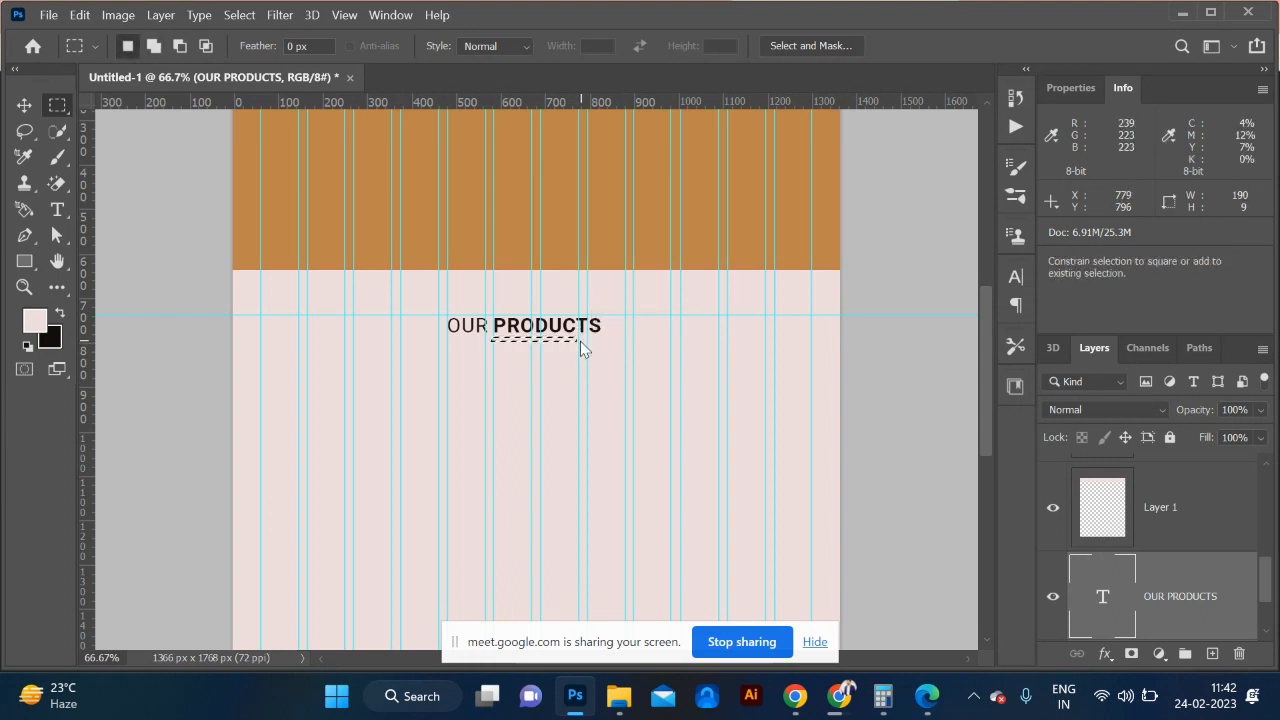
pyautogui.hotkey('shift', 'Left')
pyautogui.hotkey('shift', 'Left')
pyautogui.hotkey('shift', 'Left')
pyautogui.hotkey('shift', 'Left')
pyautogui.hotkey('shift', 'Left')
pyautogui.hotkey('shift', 'Left')
pyautogui.hotkey('shift', 'Left')
pyautogui.hotkey('shift', 'Left')
pyautogui.hotkey('shift', 'Left')
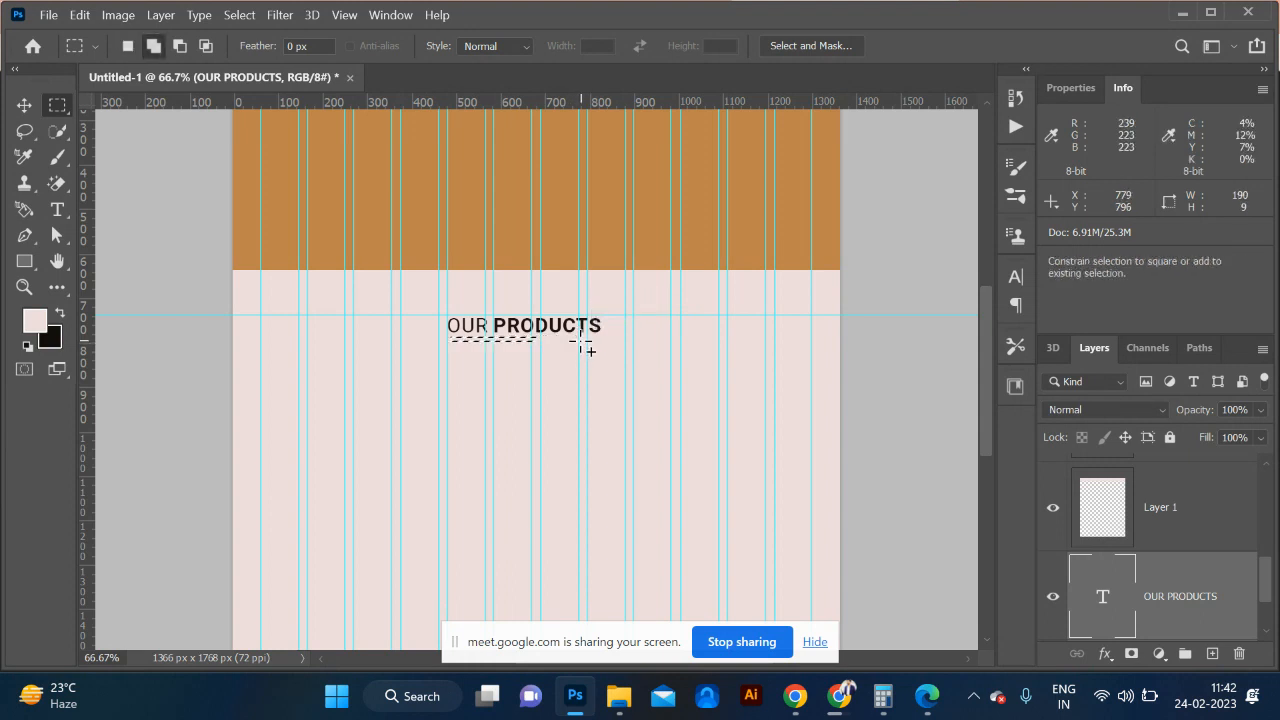
pyautogui.hotkey('shift', 'Left')
pyautogui.hotkey('shift', 'Down')
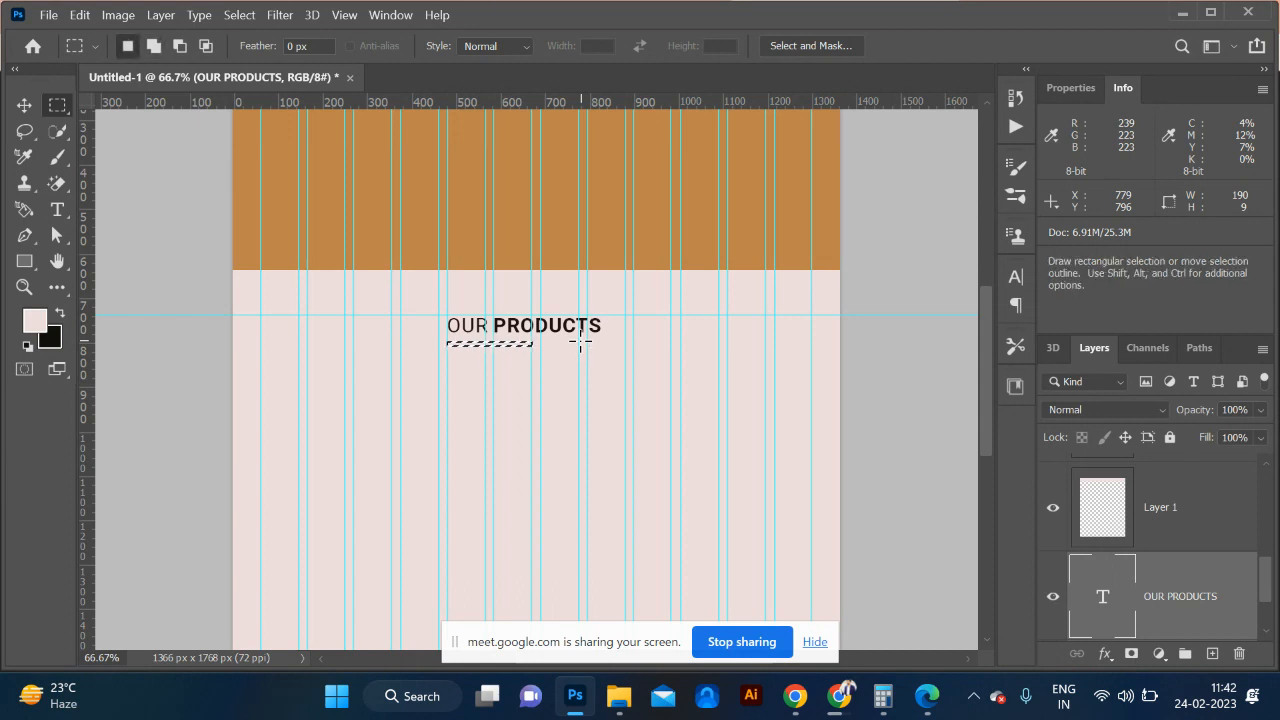
# Step: Sample the banner's brown and fill the strip with it on a new layer to underline the heading, then deselect
pyautogui.press('i')
pyautogui.click(570, 226)
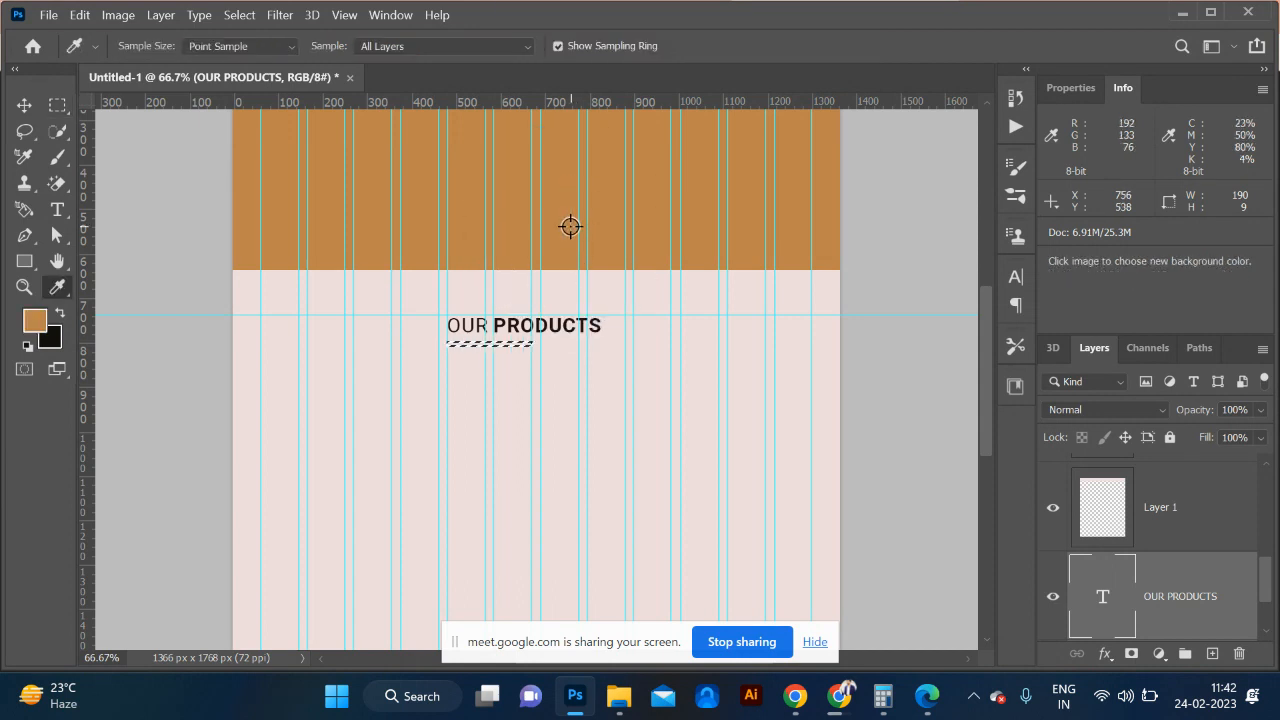
pyautogui.click(1212, 653)
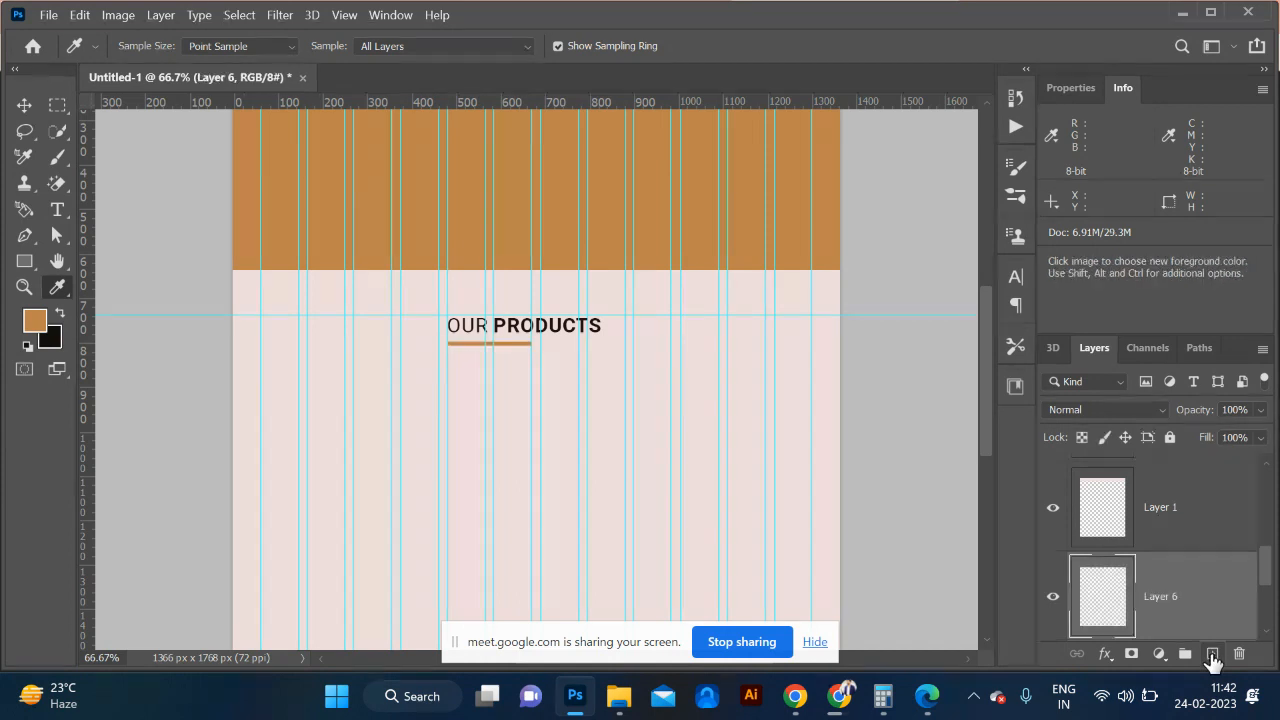
# Step: Select a rectangle about 297 by 239 px below the heading, starting near the first column guide and spanning three columns
pyautogui.hotkey('ctrl', '-')
pyautogui.hotkey('ctrl', '-')
pyautogui.hotkey('ctrl', '-')
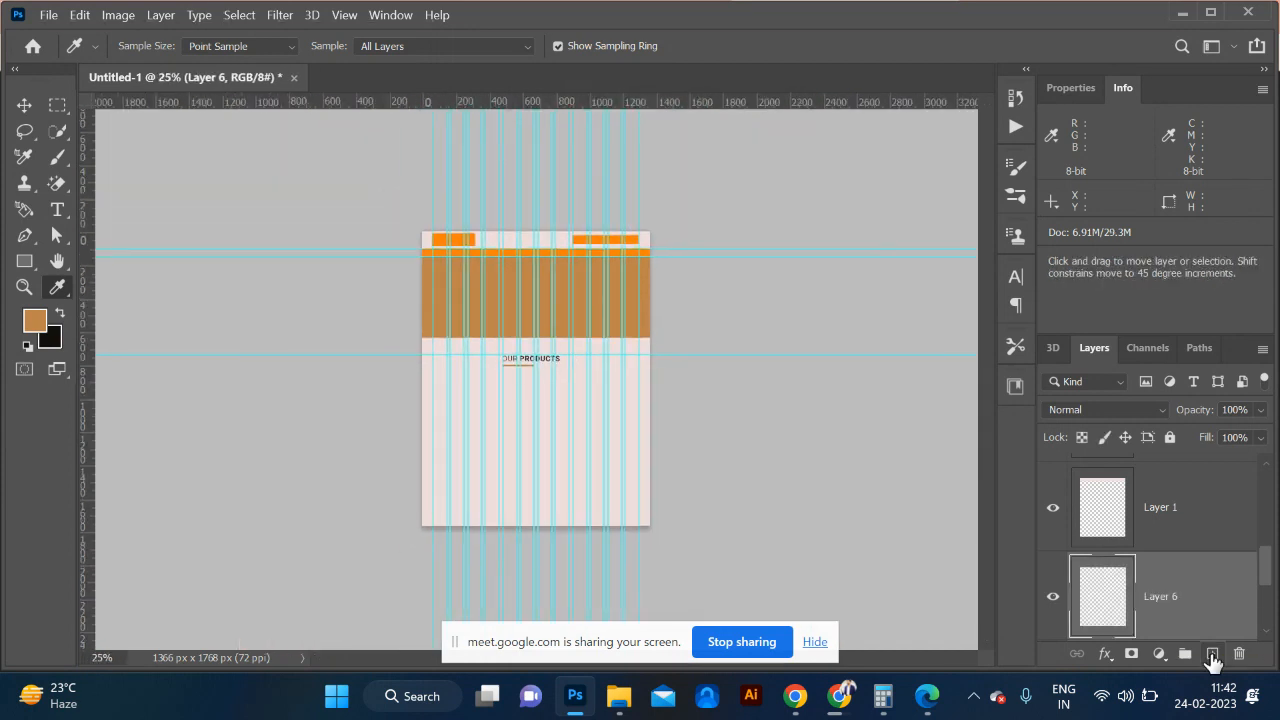
pyautogui.hotkey('ctrl', '+')
pyautogui.hotkey('ctrl', '+')
pyautogui.hotkey('ctrl', '-')
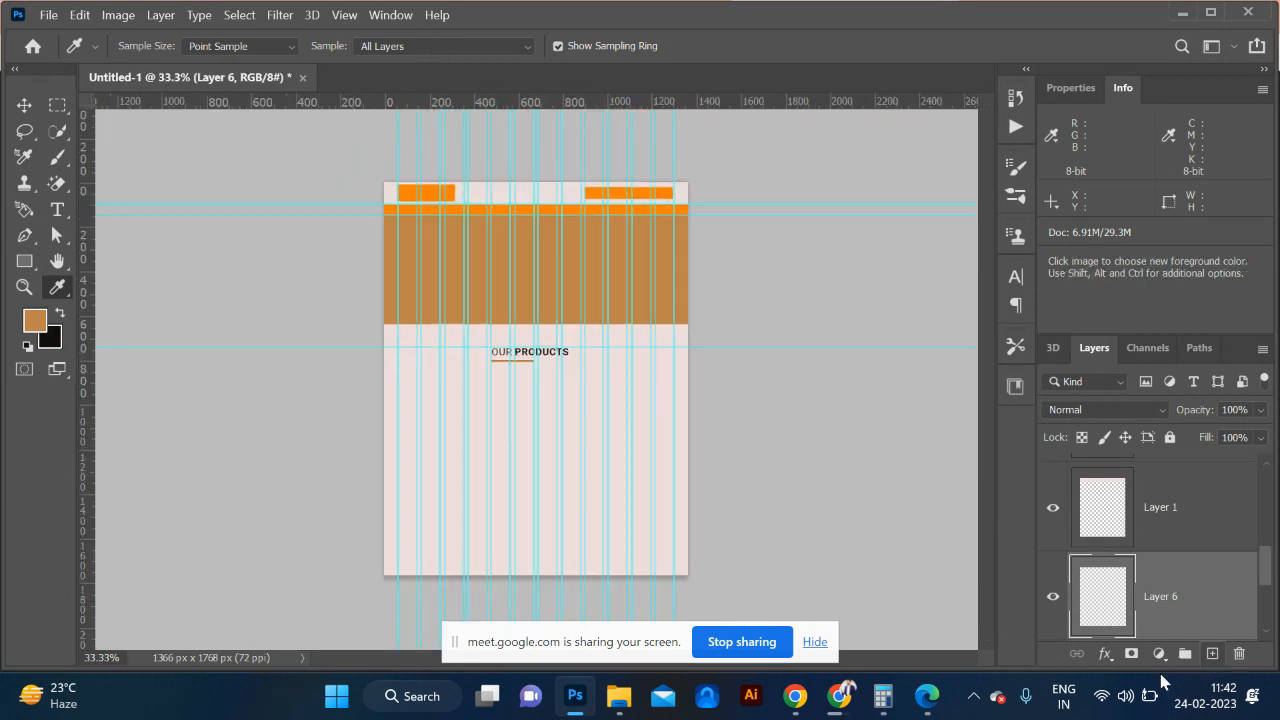
pyautogui.click(24, 106)
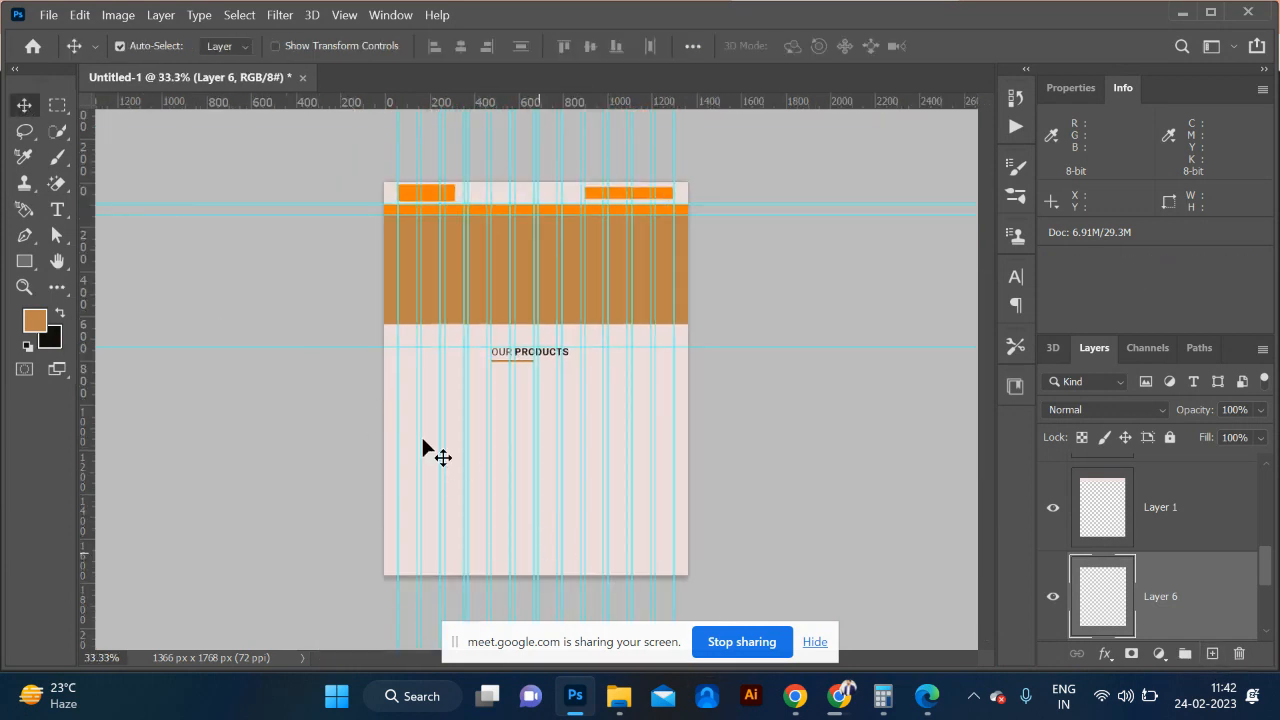
pyautogui.click(57, 104)
pyautogui.hotkey('ctrl', '+')
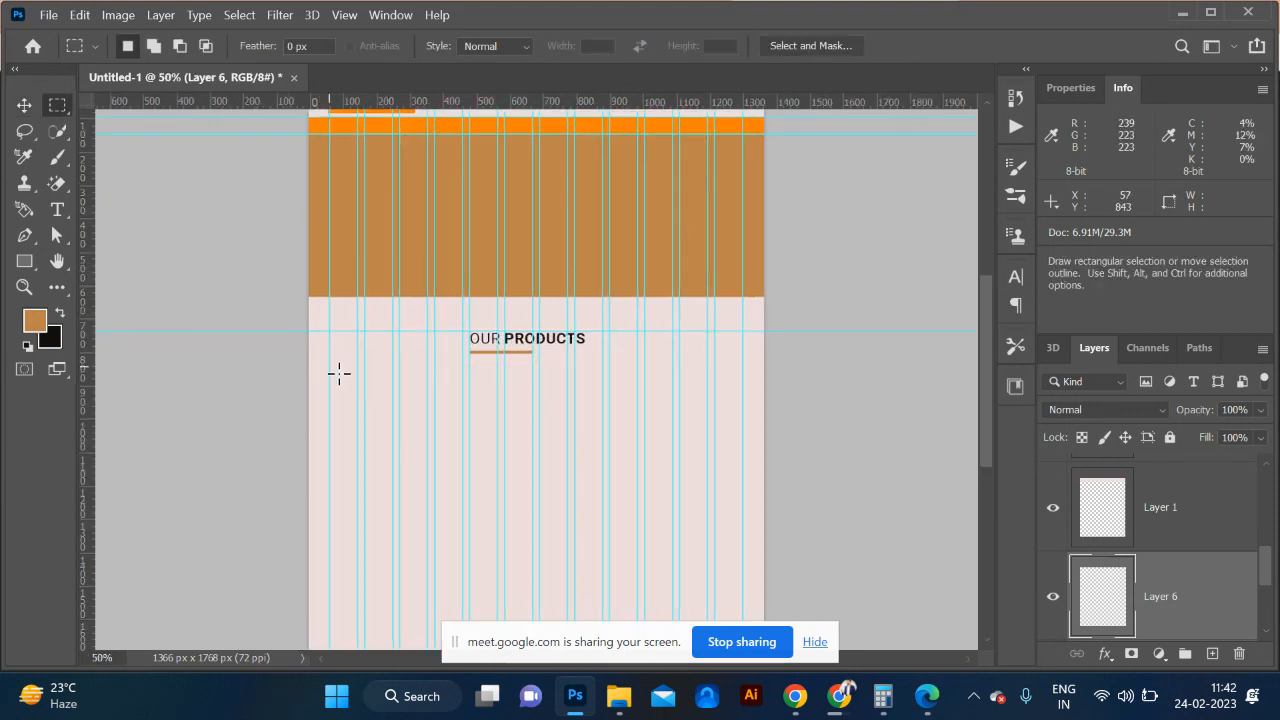
pyautogui.moveTo(327, 365); pyautogui.dragTo(428, 446)
# Step: Nudge the selection and transform its left edge onto the first column guide, making it 294 px wide across three columns
pyautogui.hotkey('ctrl', '+')
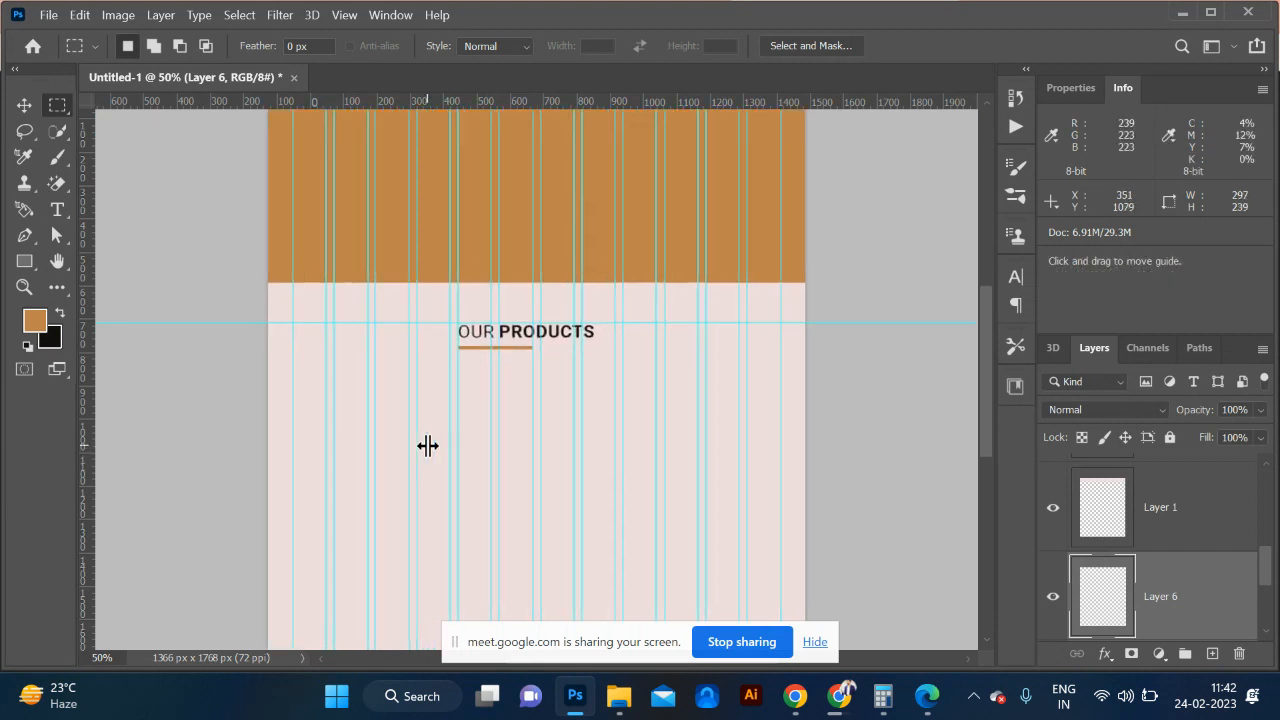
pyautogui.hotkey('ctrl', '+')
pyautogui.hotkey('ctrl', '+')
pyautogui.hotkey('ctrl', '+')
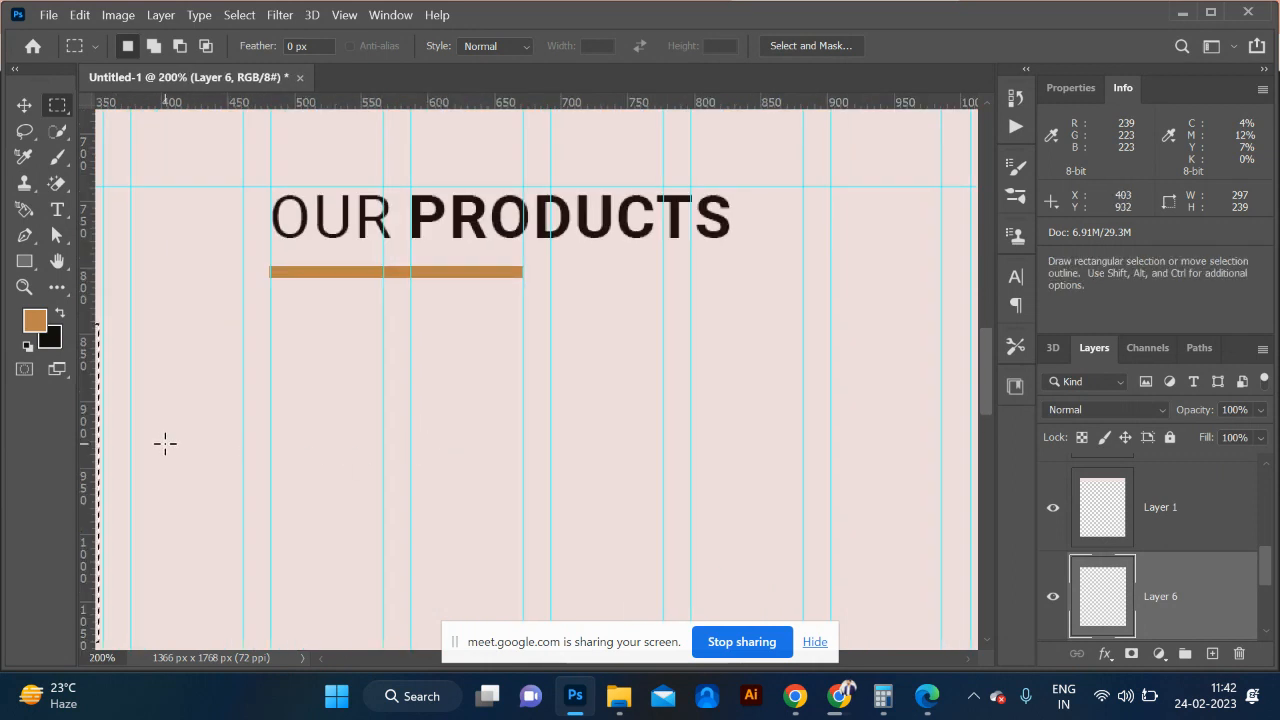
pyautogui.hscroll(5, 165, 443)
pyautogui.hscroll(-6, 165, 443)
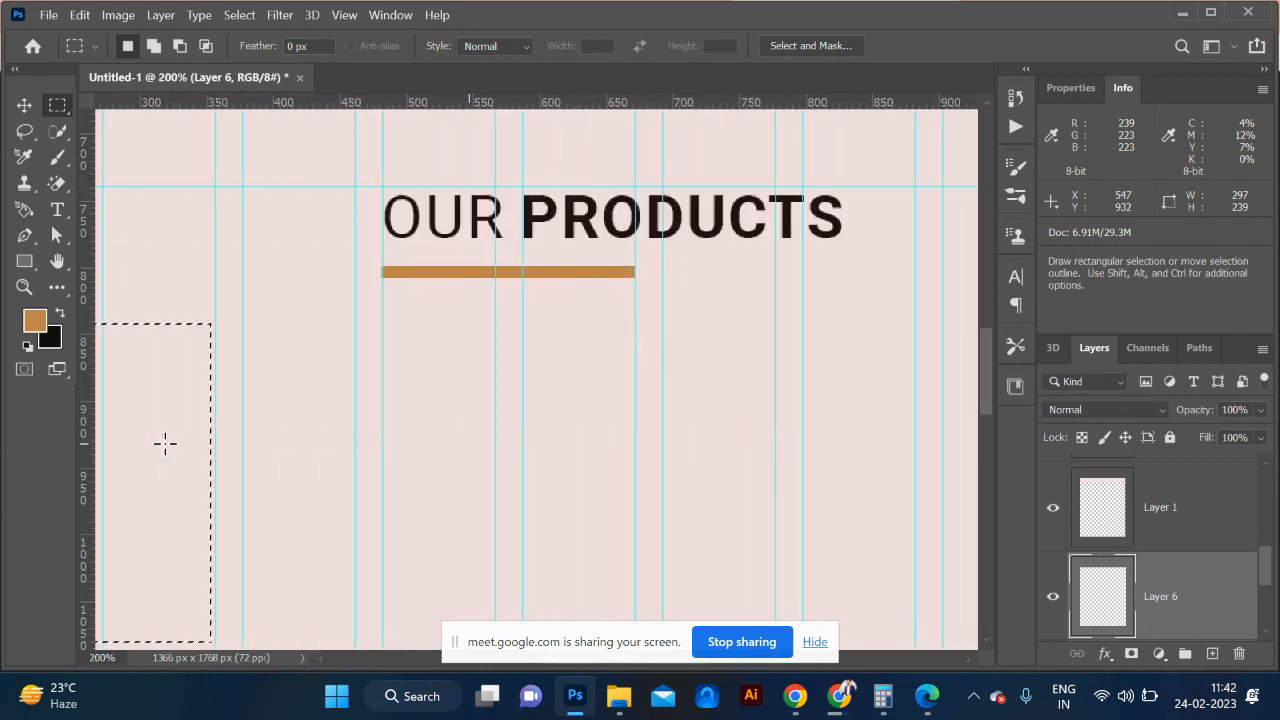
pyautogui.hscroll(-3, 165, 443)
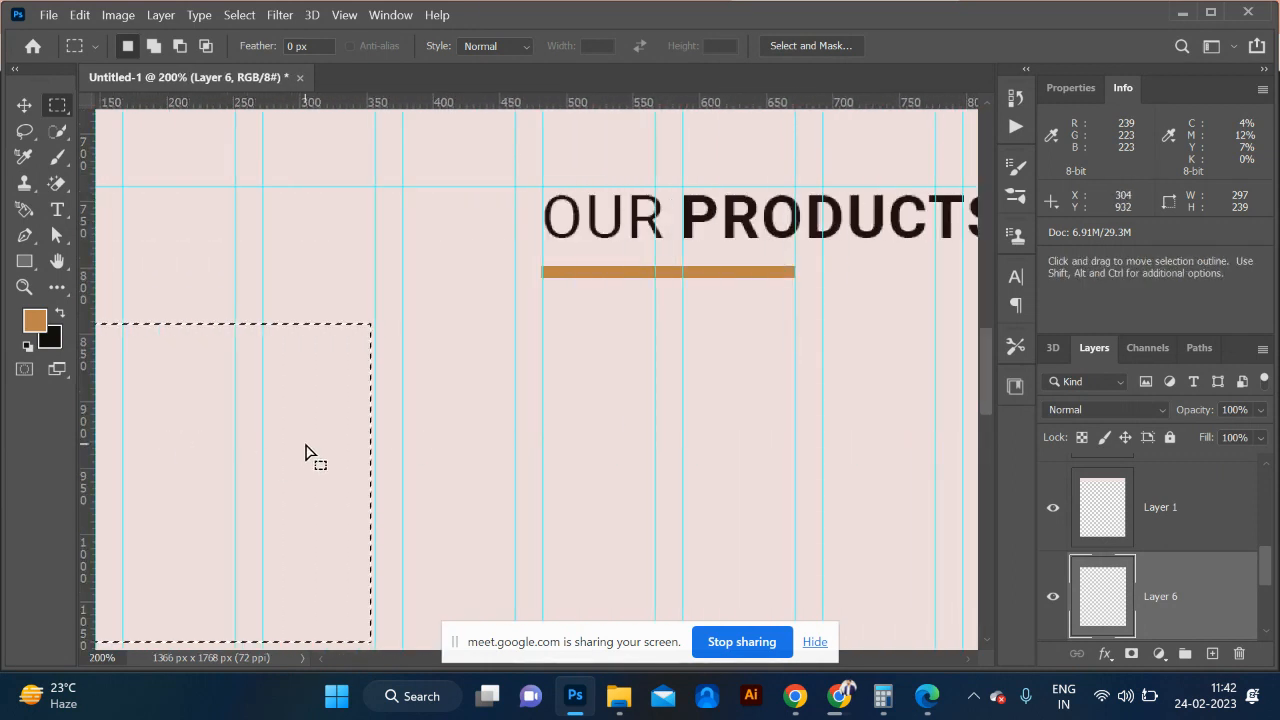
pyautogui.moveTo(308, 444); pyautogui.dragTo(310, 446)
pyautogui.hscroll(3, 310, 446)
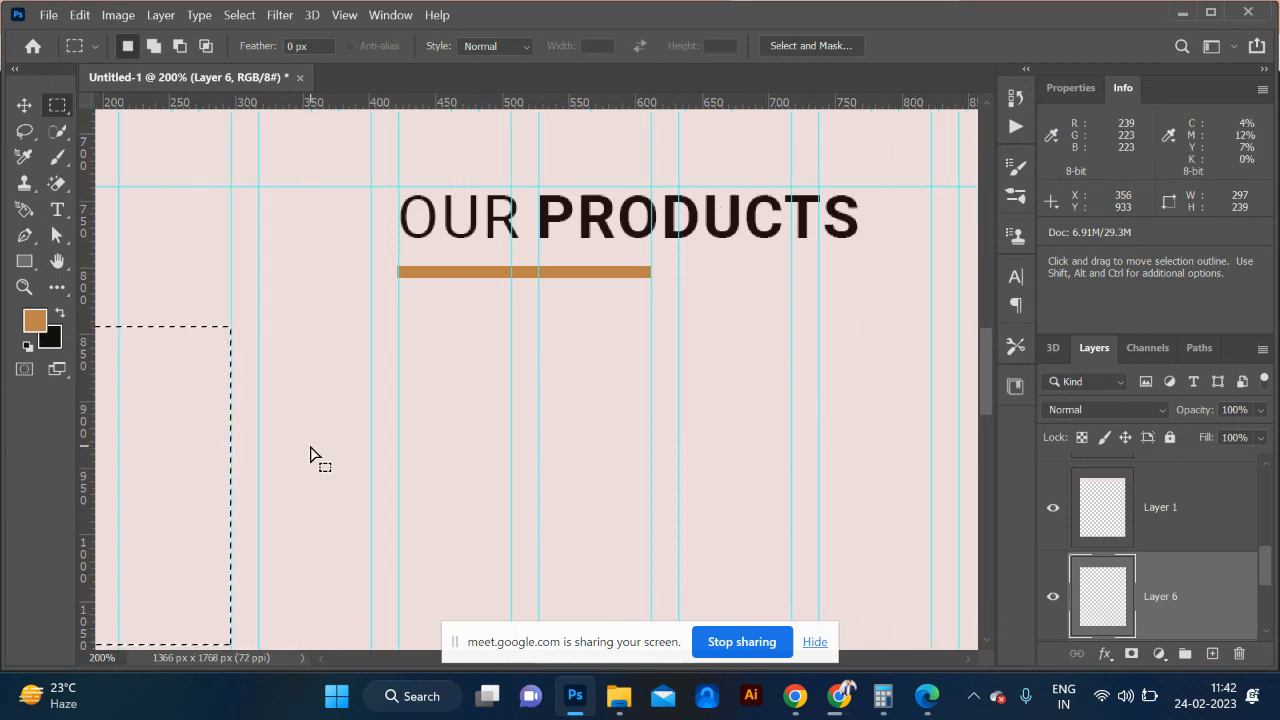
pyautogui.hscroll(-3, 310, 446)
pyautogui.hscroll(-3, 310, 447)
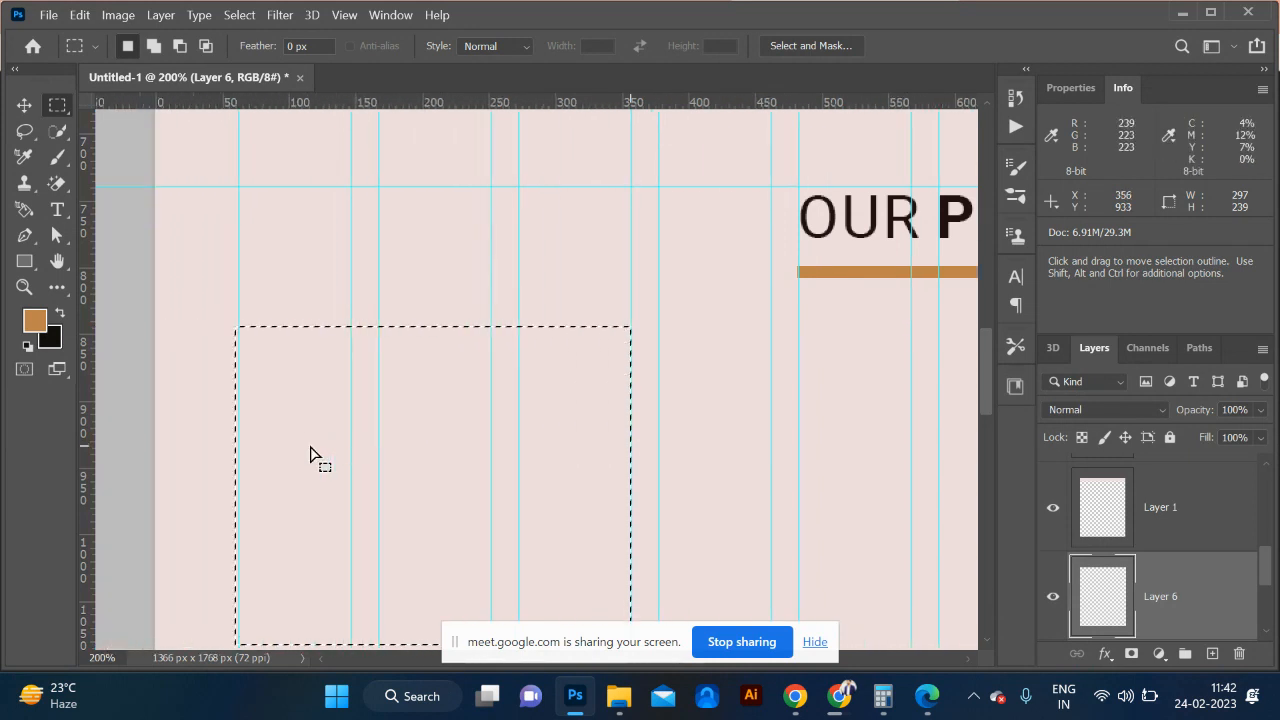
pyautogui.rightClick(311, 447)
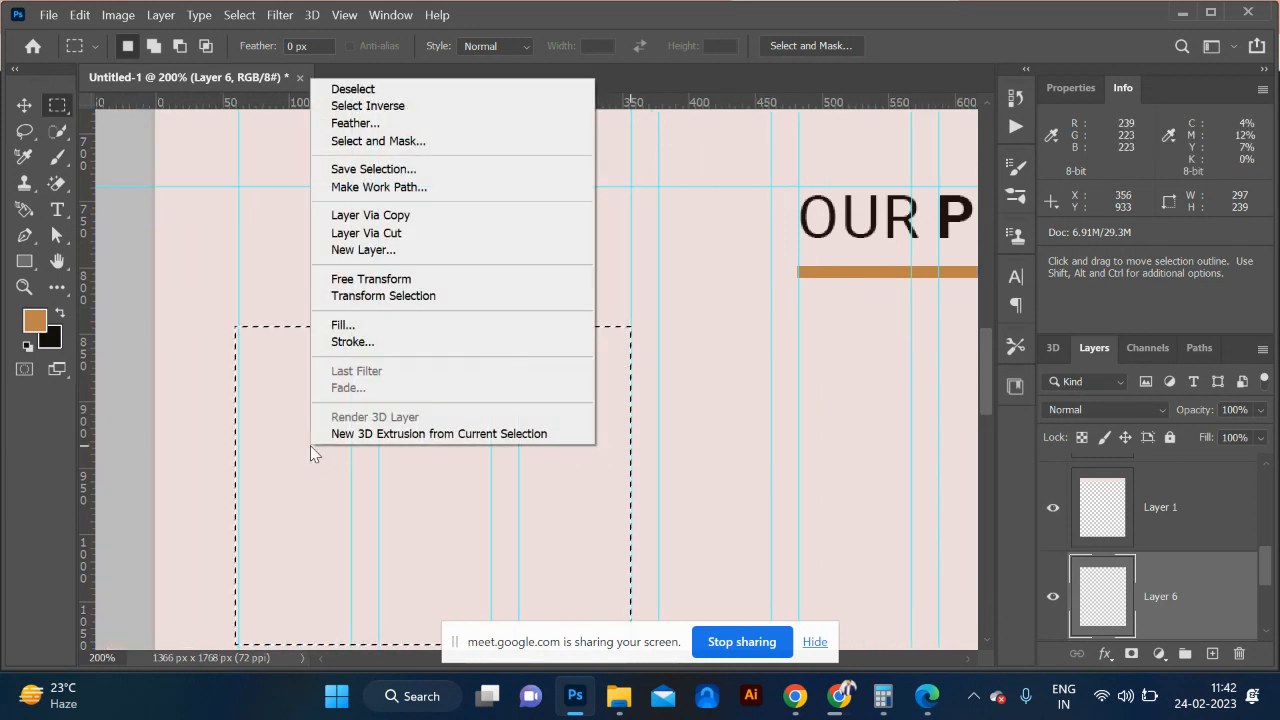
pyautogui.click(400, 296)
pyautogui.moveTo(233, 490); pyautogui.dragTo(237, 492)
pyautogui.press('Return')
# Step: Fill the selection with the foreground brown on a new layer to make the first product box, then deselect
pyautogui.hotkey('ctrl', '-')
pyautogui.hotkey('ctrl', '-')
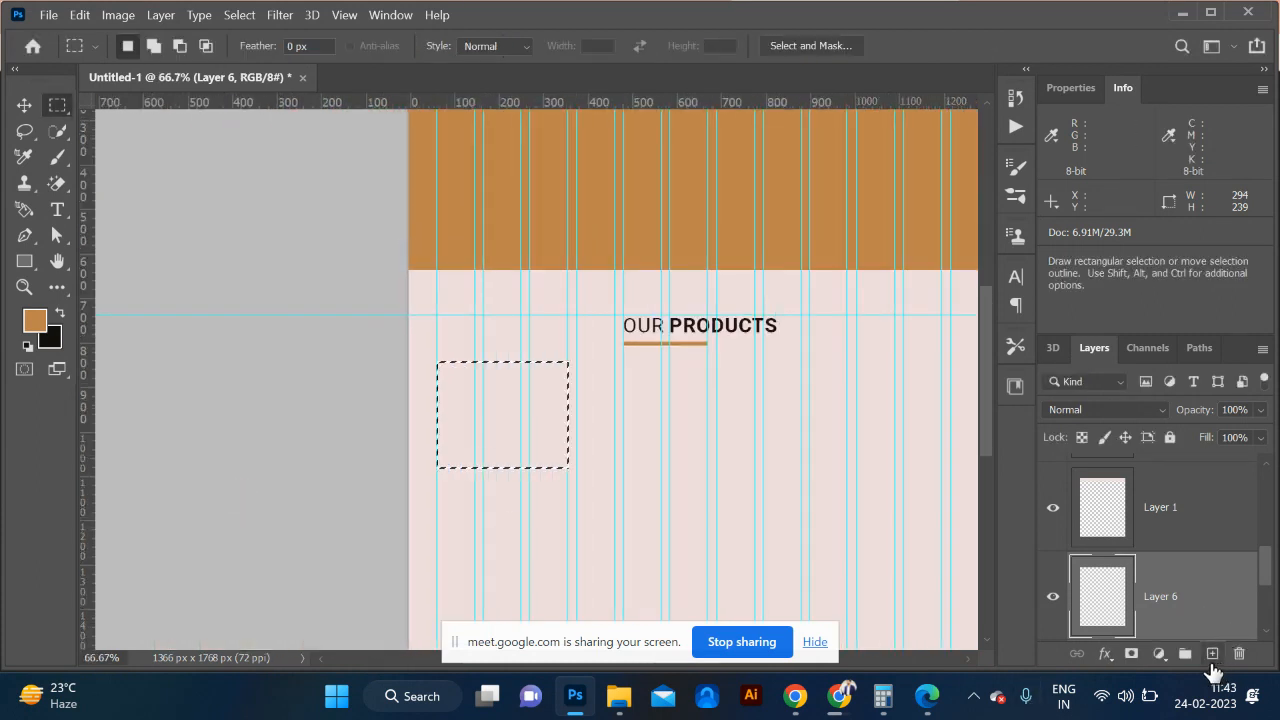
pyautogui.hotkey('alt', 'BackSpace')
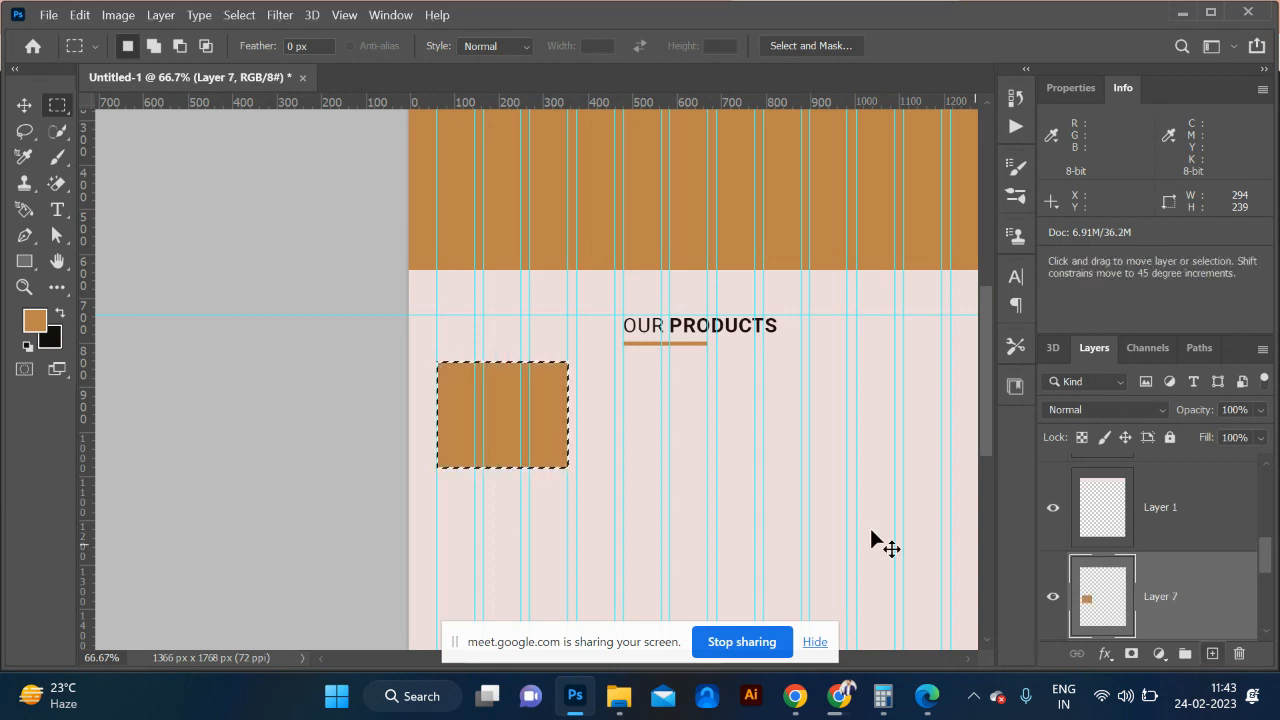
pyautogui.hotkey('ctrl', 'd')
pyautogui.press('v')
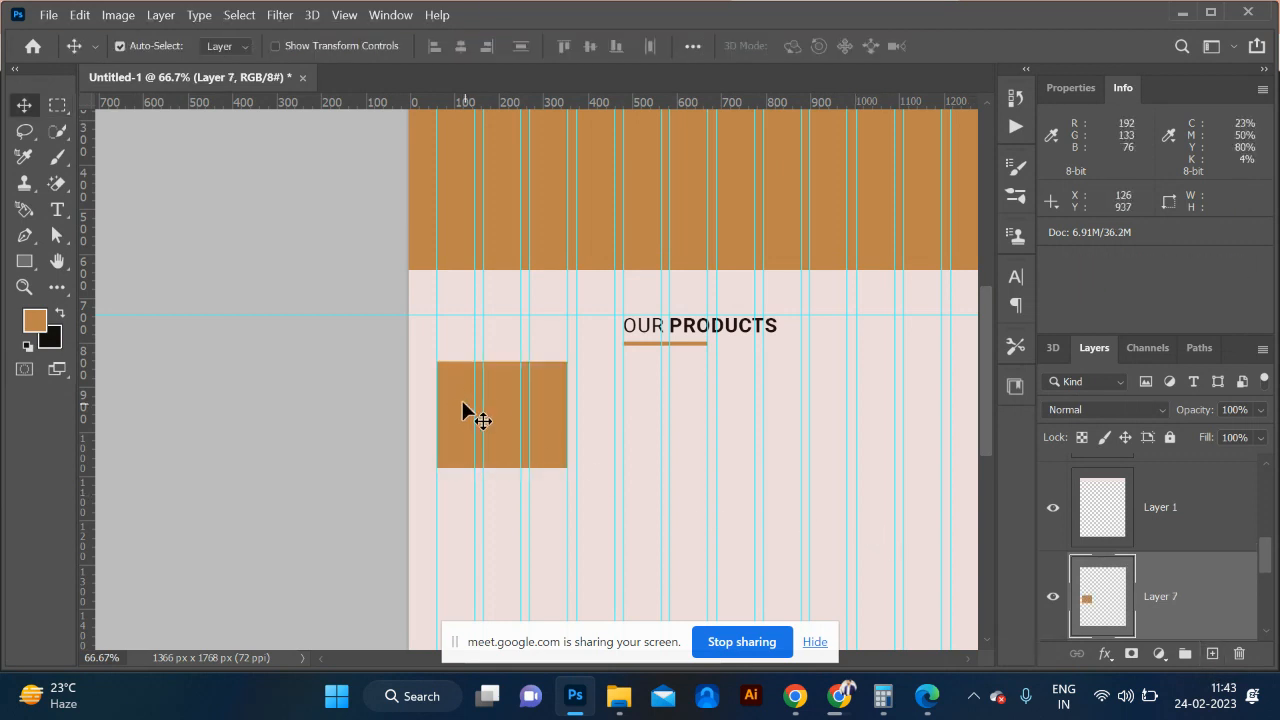
# Step: Move the product box straight down by about 40 px to leave more space beneath the heading's underline
pyautogui.moveTo(462, 401); pyautogui.dragTo(462, 433)
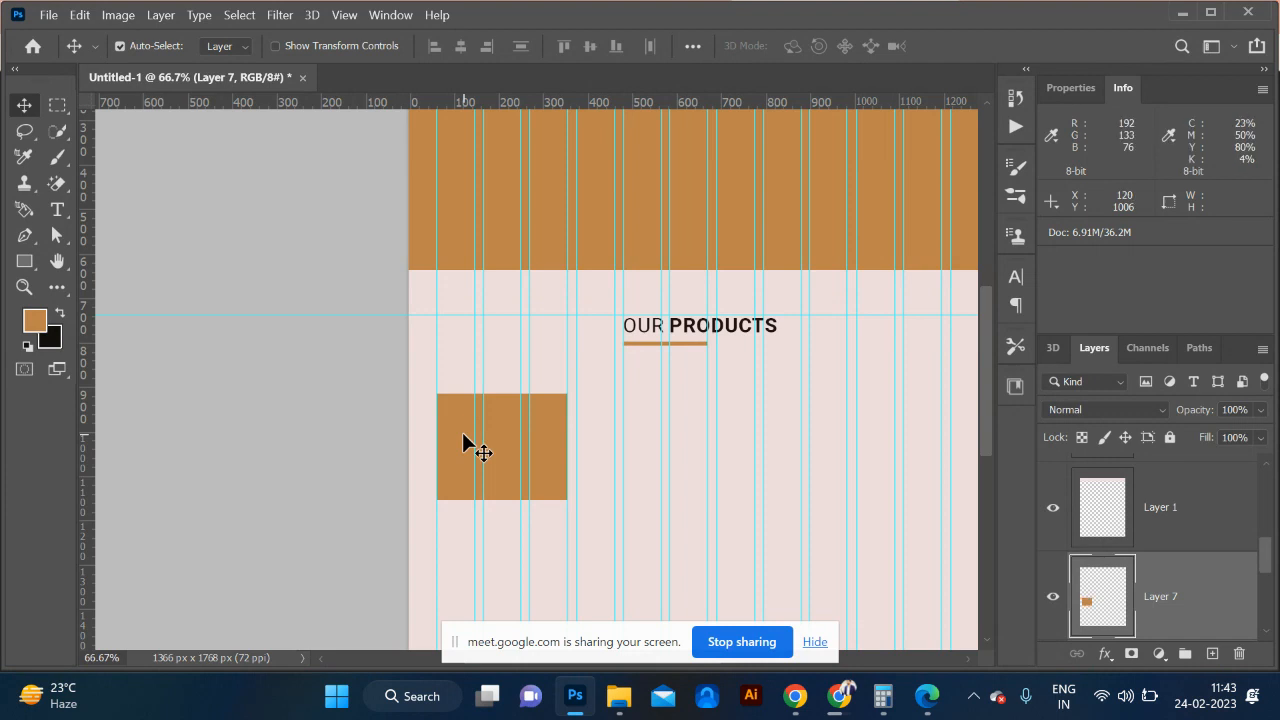
pyautogui.press('Up')
pyautogui.press('Up')
pyautogui.press('Up')
pyautogui.press('Up')
pyautogui.press('Up')
pyautogui.press('Up')
pyautogui.press('Up')
pyautogui.press('Up')
pyautogui.press('Up')
pyautogui.press('Up')
pyautogui.press('Up')
pyautogui.press('Up')
pyautogui.press('Up')
pyautogui.press('Up')
pyautogui.press('Up')
pyautogui.press('Up')
pyautogui.press('Up')
pyautogui.press('Up')
pyautogui.press('Up')
pyautogui.press('Up')
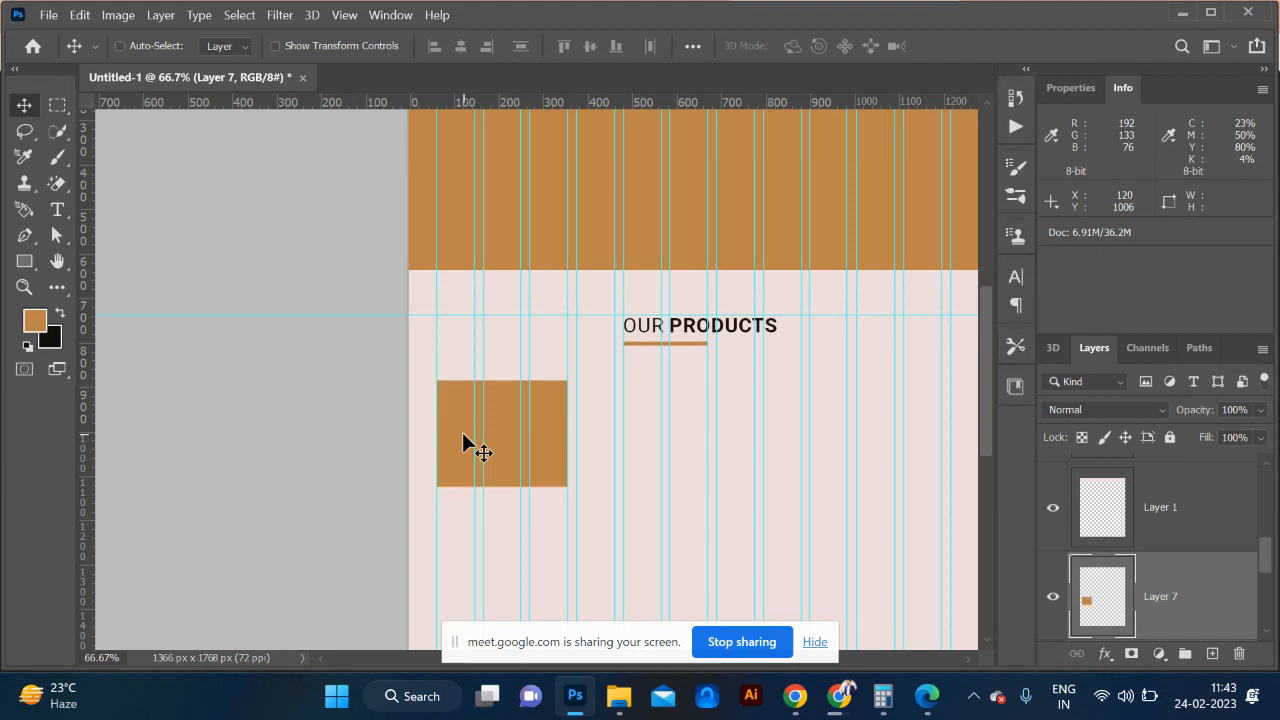
# Step: Duplicate the product box and place the copy one gutter to its right, aligned with the next three-column span
pyautogui.hotkey('ctrl', ';')
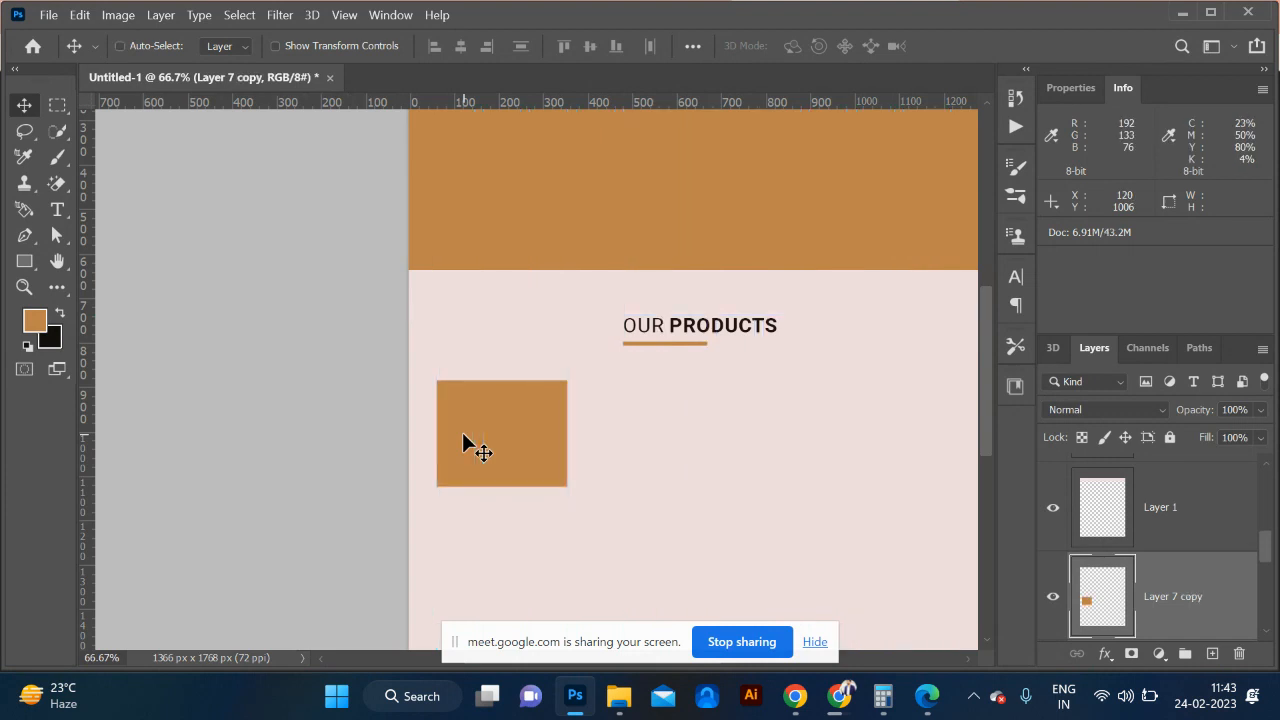
pyautogui.hotkey('ctrl', ';')
pyautogui.hotkey('shift', 'Right')
pyautogui.hotkey('shift', 'Right')
pyautogui.hotkey('shift', 'Right')
pyautogui.hotkey('shift', 'Right')
pyautogui.hotkey('shift', 'Right')
pyautogui.hotkey('shift', 'Right')
pyautogui.hotkey('shift', 'Right')
pyautogui.hotkey('shift', 'Right')
pyautogui.hotkey('shift', 'Right')
pyautogui.hotkey('shift', 'Right')
pyautogui.hotkey('shift', 'Right')
pyautogui.hotkey('shift', 'Right')
pyautogui.hotkey('shift', 'Right')
pyautogui.hotkey('shift', 'Right')
pyautogui.hotkey('shift', 'Right')
pyautogui.hotkey('shift', 'Right')
pyautogui.hotkey('shift', 'Right')
pyautogui.hotkey('shift', 'Right')
pyautogui.hotkey('shift', 'Right')
pyautogui.hotkey('shift', 'Right')
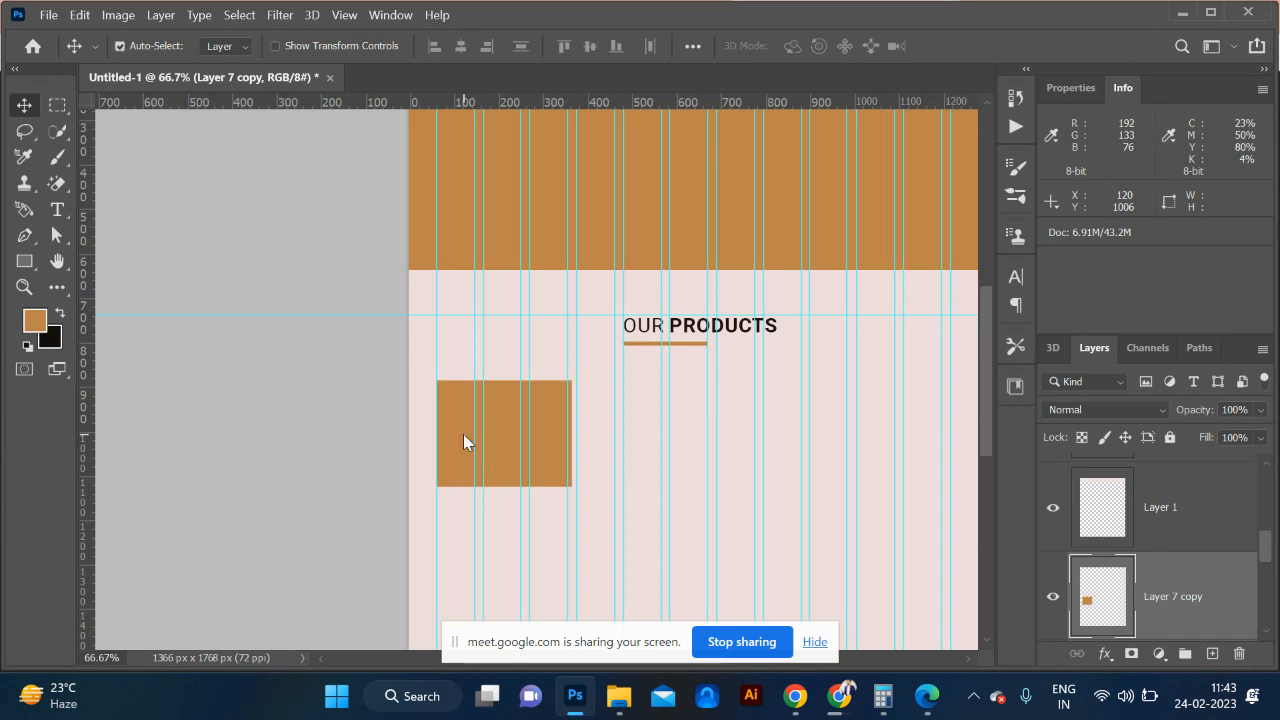
pyautogui.hotkey('shift', 'Right')
pyautogui.hotkey('shift', 'Right')
pyautogui.hotkey('shift', 'Right')
pyautogui.hotkey('shift', 'Right')
pyautogui.hotkey('shift', 'Right')
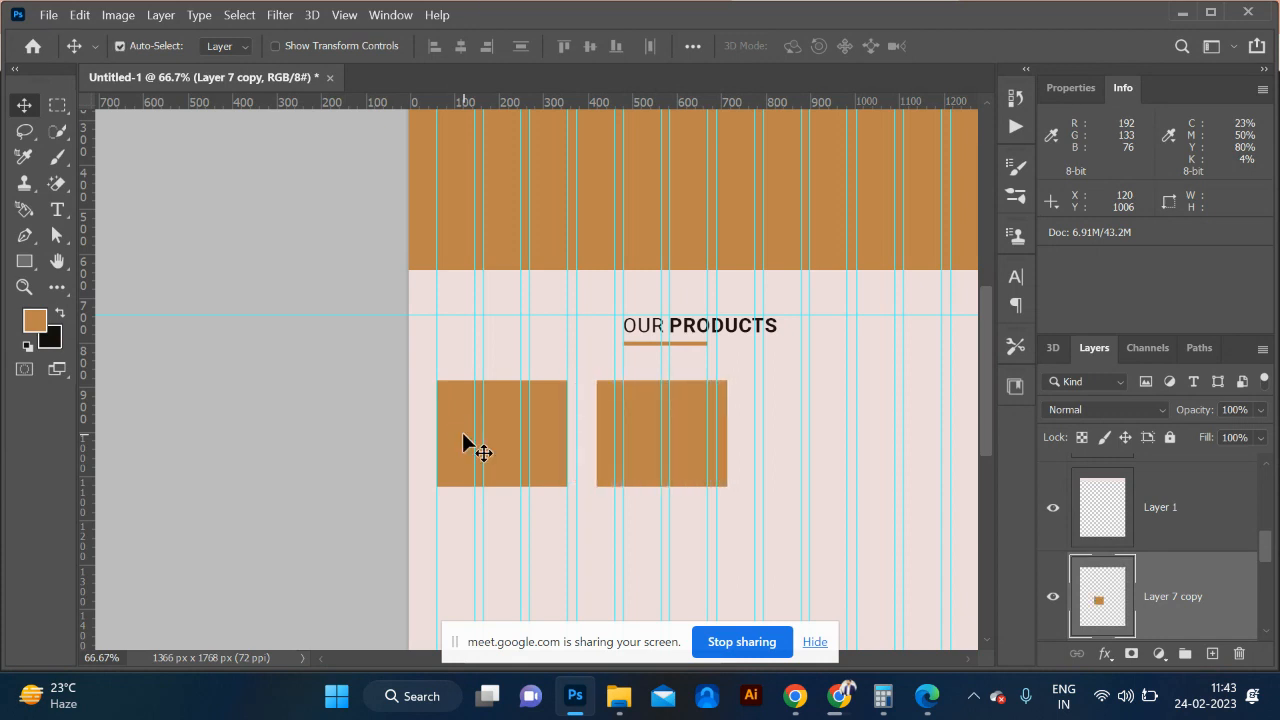
pyautogui.hotkey('shift', 'Left')
pyautogui.hotkey('shift', 'Left')
pyautogui.hotkey('shift', 'Left')
pyautogui.hotkey('shift', 'Left')
pyautogui.hotkey('shift', 'Left')
pyautogui.hotkey('shift', 'Right')
pyautogui.press('Left')
pyautogui.press('Left')
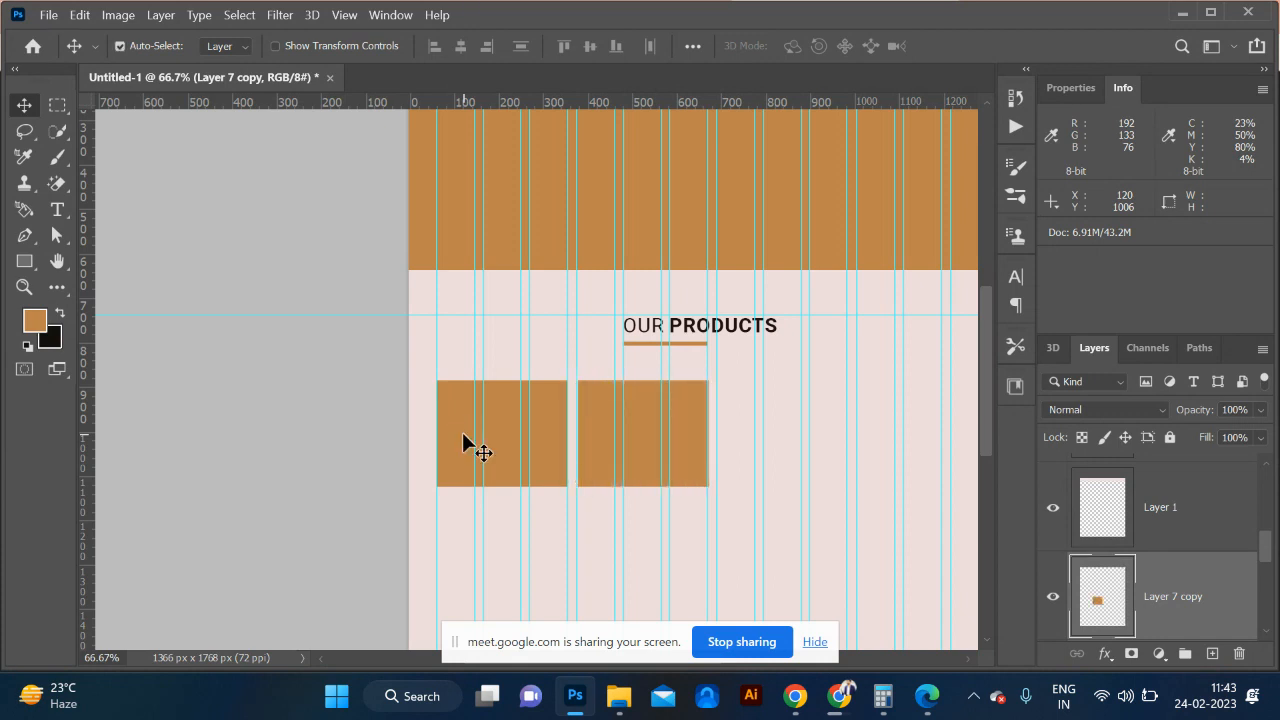
# Step: Duplicate the second product box and place the copy as the third box, one gutter further right on the column guides
pyautogui.hotkey('ctrl', '-')
pyautogui.hotkey('ctrl', '-')
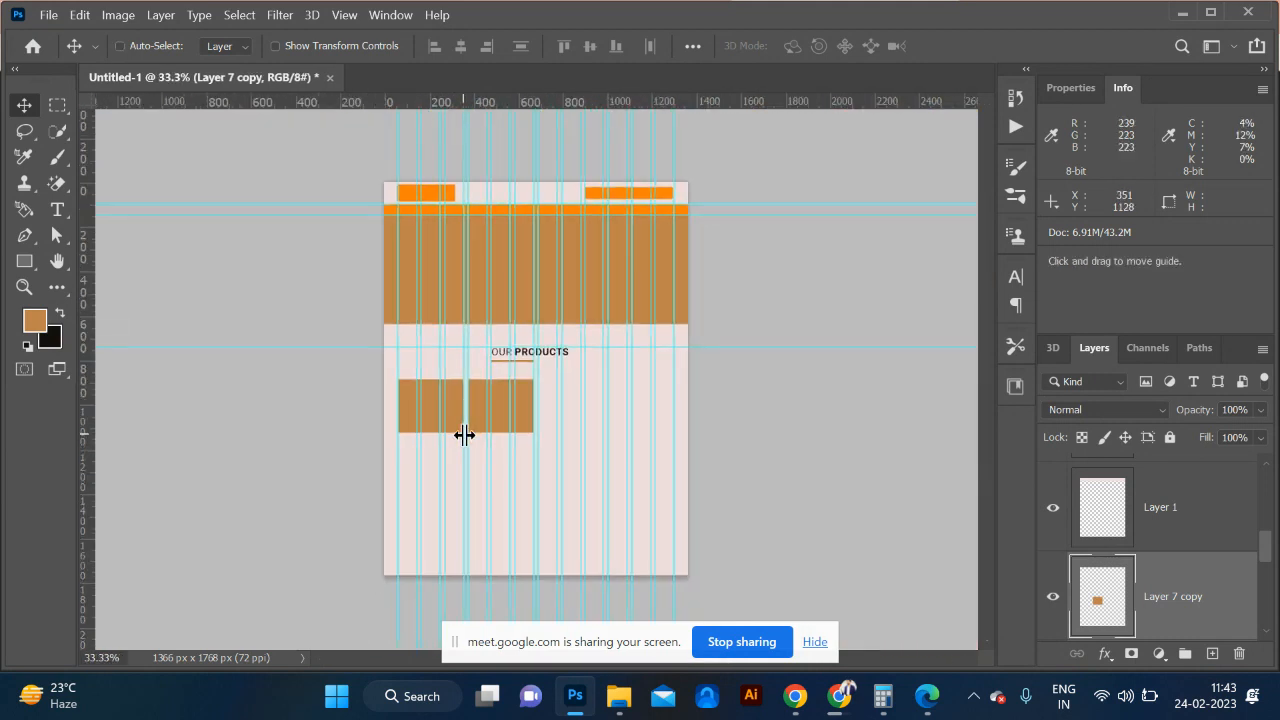
pyautogui.hotkey('ctrl', 'j')
pyautogui.hotkey('shift', 'Right')
pyautogui.hotkey('shift', 'Right')
pyautogui.hotkey('shift', 'Right')
pyautogui.hotkey('shift', 'Right')
pyautogui.hotkey('shift', 'Right')
pyautogui.hotkey('shift', 'Right')
pyautogui.hotkey('shift', 'Right')
pyautogui.hotkey('shift', 'Right')
pyautogui.hotkey('shift', 'Right')
pyautogui.hotkey('shift', 'Right')
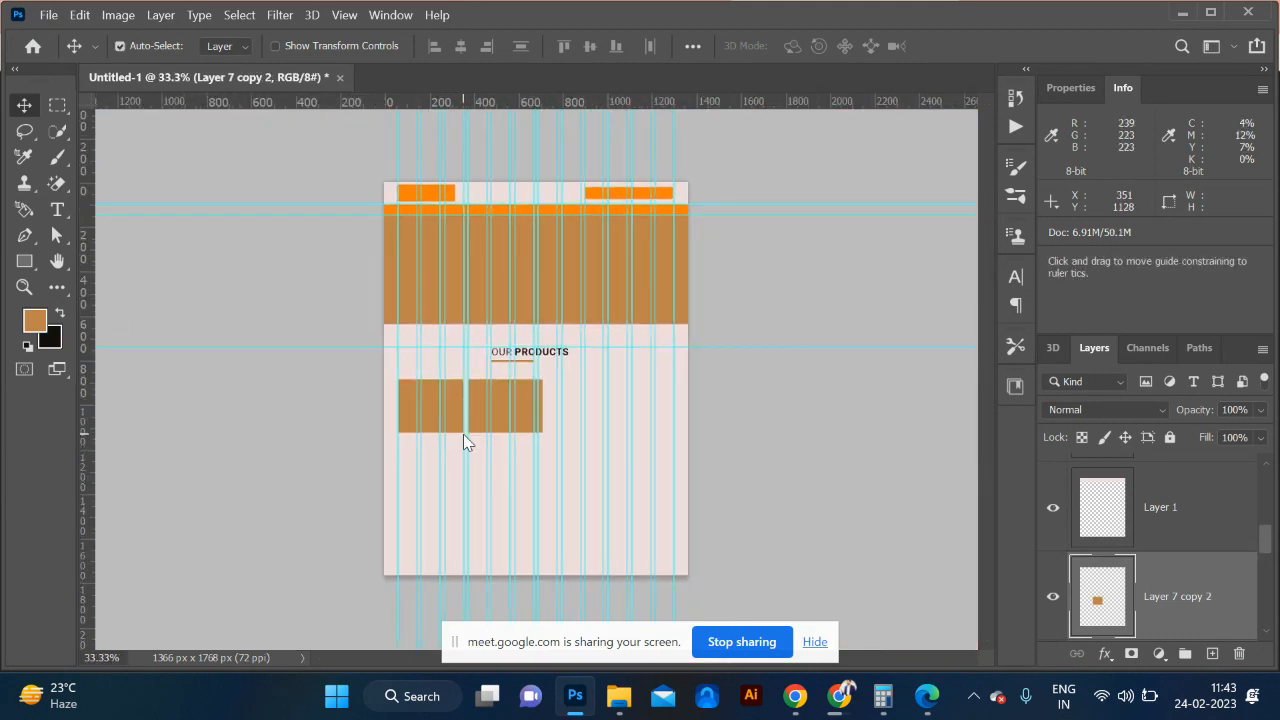
pyautogui.hotkey('shift', 'Right')
pyautogui.hotkey('shift', 'Right')
pyautogui.hotkey('shift', 'Right')
pyautogui.hotkey('shift', 'Right')
pyautogui.hotkey('shift', 'Right')
pyautogui.hotkey('shift', 'Right')
pyautogui.hotkey('shift', 'Right')
pyautogui.hotkey('shift', 'Right')
pyautogui.hotkey('shift', 'Right')
pyautogui.hotkey('shift', 'Right')
pyautogui.hotkey('shift', 'Right')
pyautogui.hotkey('shift', 'Right')
pyautogui.hotkey('shift', 'Right')
pyautogui.hotkey('shift', 'Right')
pyautogui.hotkey('shift', 'Right')
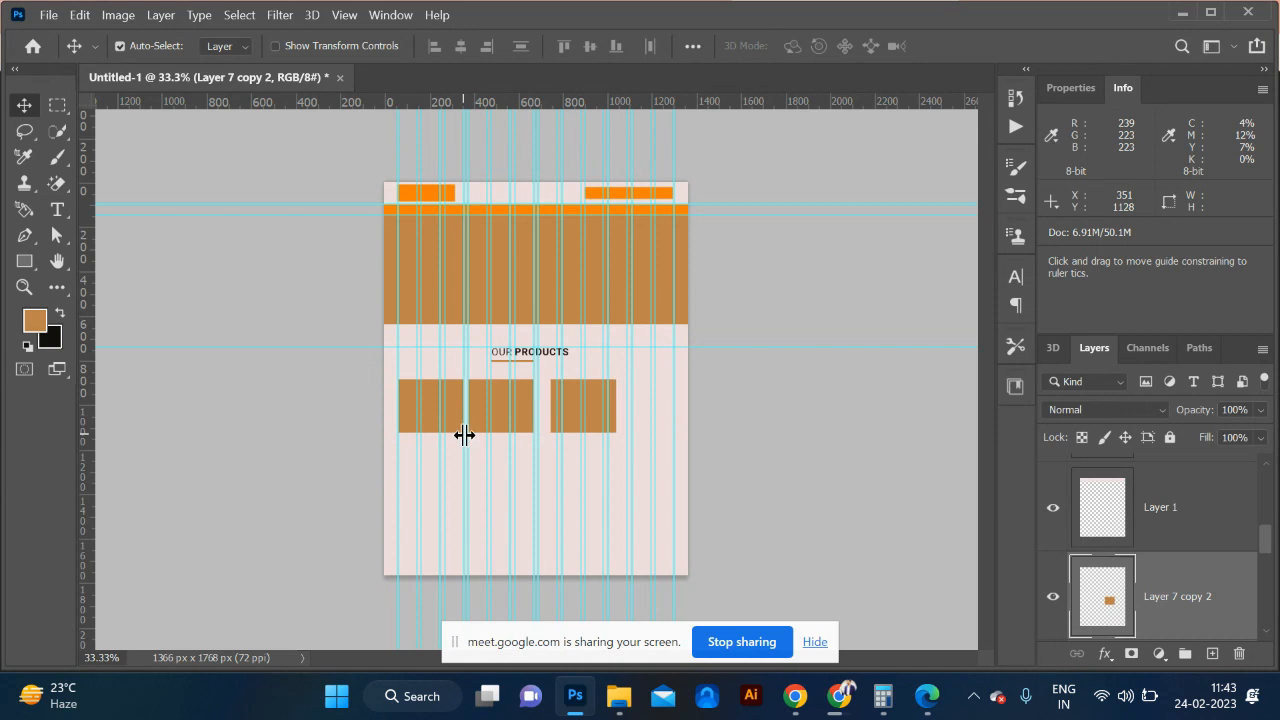
pyautogui.hotkey('shift', 'Left')
pyautogui.hotkey('shift', 'Left')
pyautogui.hotkey('shift', 'Left')
pyautogui.hotkey('shift', 'Left')
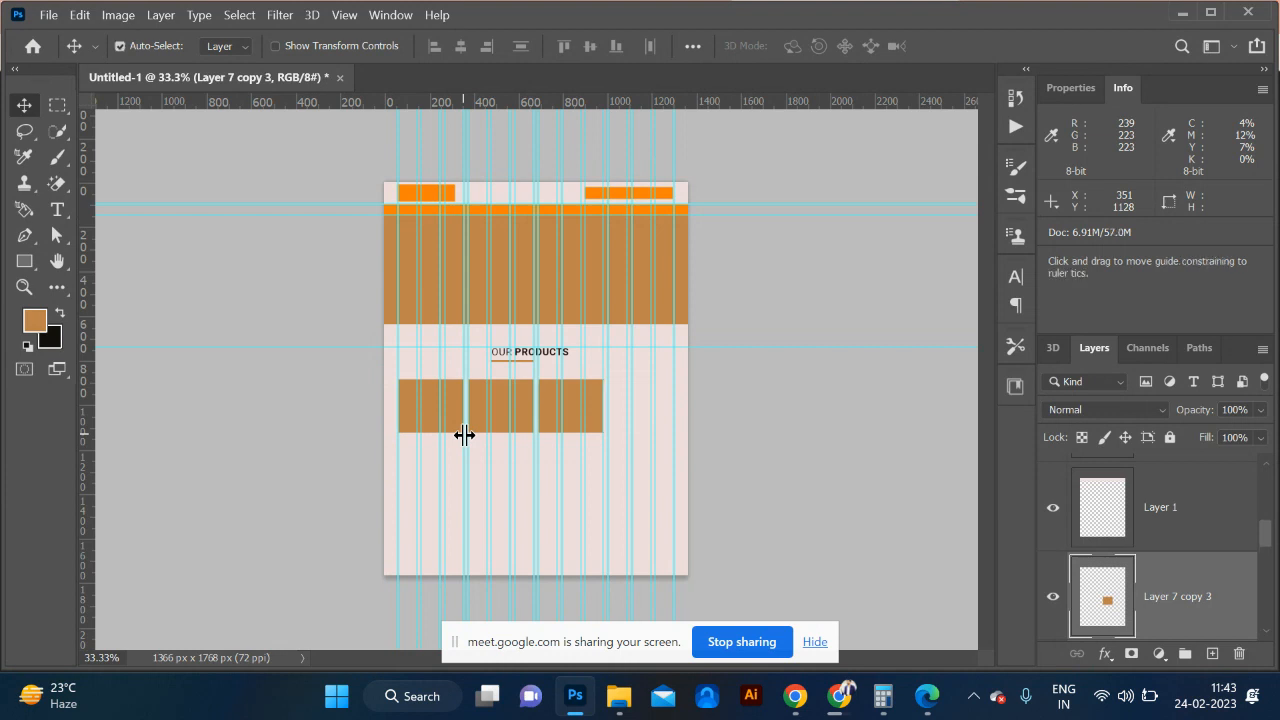
# Step: Duplicate the third product box and move the copy right to fill the last three columns, ending at the final column guide
pyautogui.hotkey('shift', 'Right')
pyautogui.hotkey('shift', 'Right')
pyautogui.hotkey('shift', 'Right')
pyautogui.hotkey('shift', 'Right')
pyautogui.hotkey('shift', 'Right')
pyautogui.hotkey('shift', 'Right')
pyautogui.hotkey('shift', 'Right')
pyautogui.hotkey('shift', 'Right')
pyautogui.hotkey('shift', 'Right')
pyautogui.hotkey('shift', 'Right')
pyautogui.hotkey('shift', 'Right')
pyautogui.hotkey('shift', 'Right')
pyautogui.hotkey('shift', 'Right')
pyautogui.hotkey('shift', 'Right')
pyautogui.hotkey('shift', 'Right')
pyautogui.hotkey('shift', 'Right')
pyautogui.hotkey('shift', 'Right')
pyautogui.hotkey('shift', 'Right')
pyautogui.hotkey('shift', 'Right')
pyautogui.hotkey('shift', 'Right')
pyautogui.hotkey('shift', 'Right')
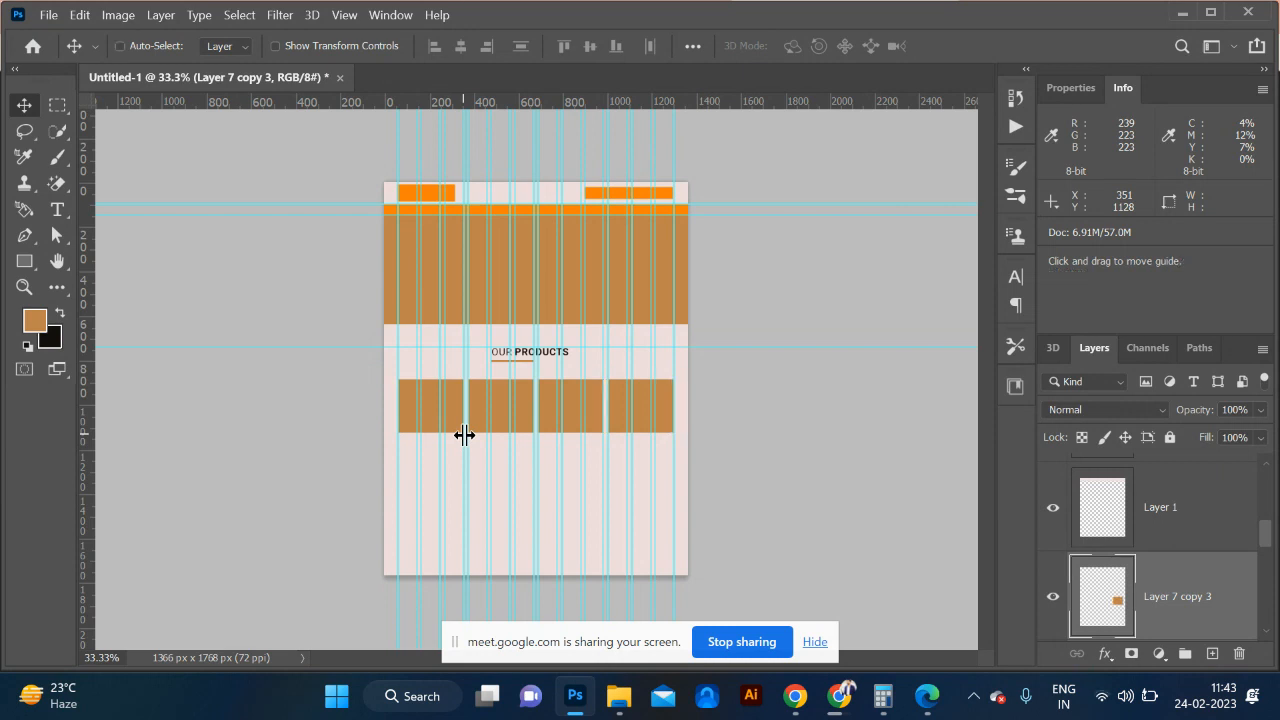
# Step: Hide the guides and review the page layout from the header to the row of product boxes
pyautogui.hotkey('ctrl', '-')
pyautogui.hotkey('ctrl', '-')
pyautogui.hotkey('ctrl', '+')
pyautogui.hotkey('ctrl', '+')
pyautogui.hotkey('ctrl', '+')
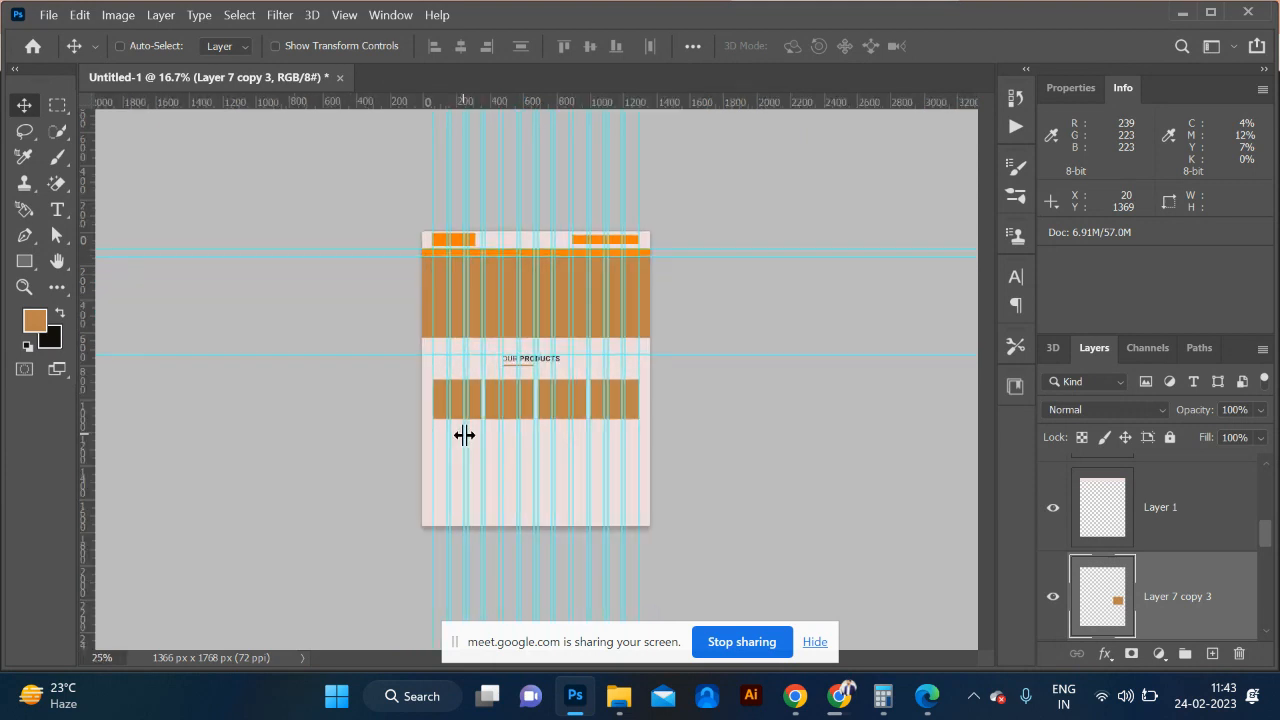
pyautogui.hotkey('ctrl', '+')
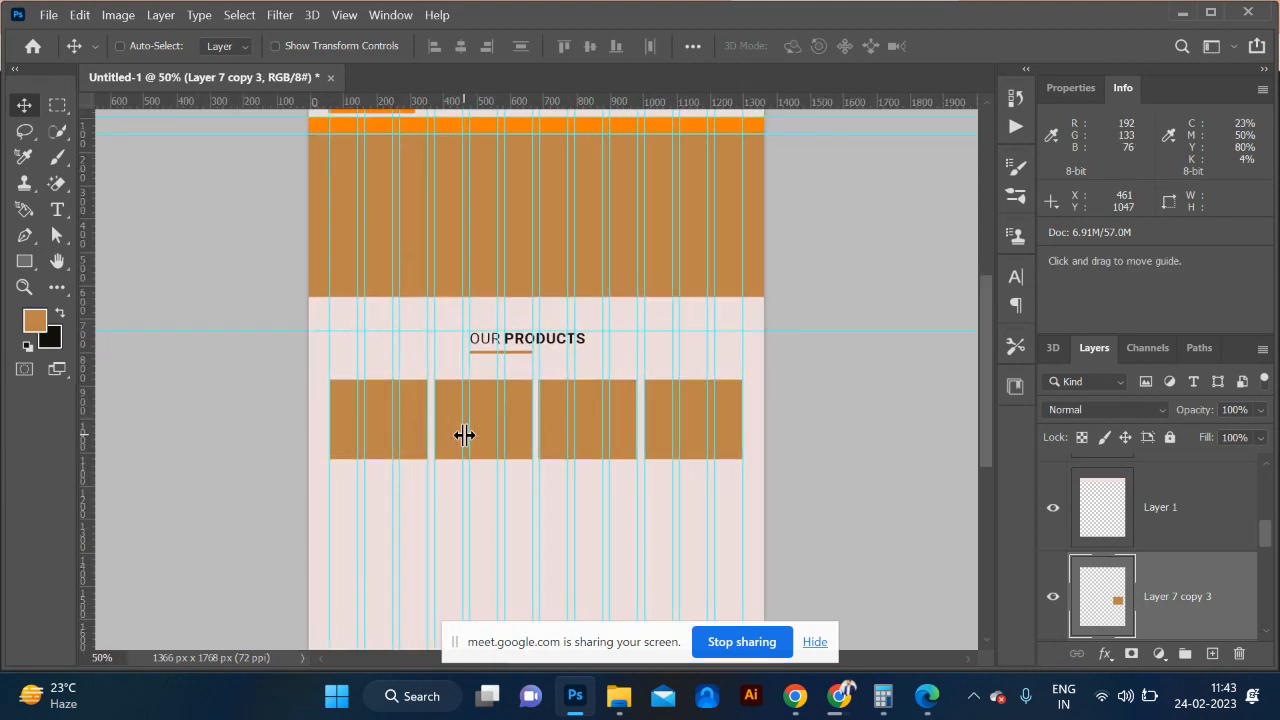
pyautogui.hotkey('ctrl', ';')
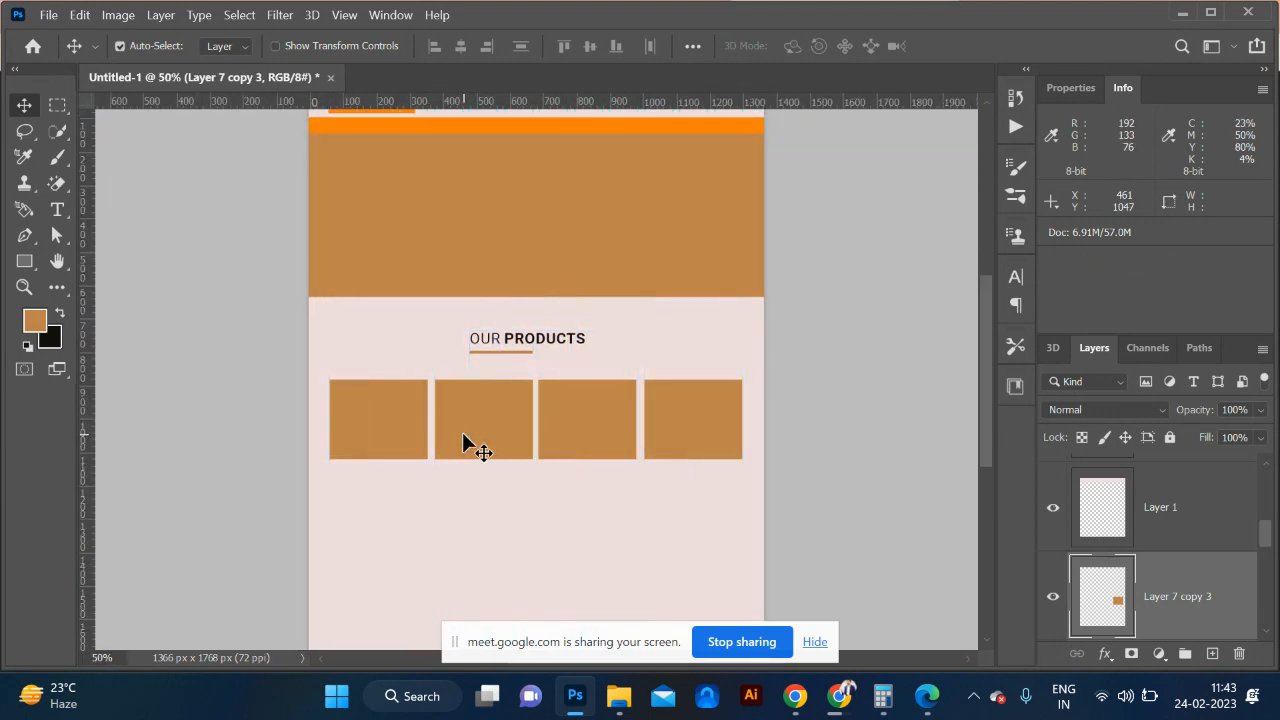
pyautogui.scroll(1, 462, 435)
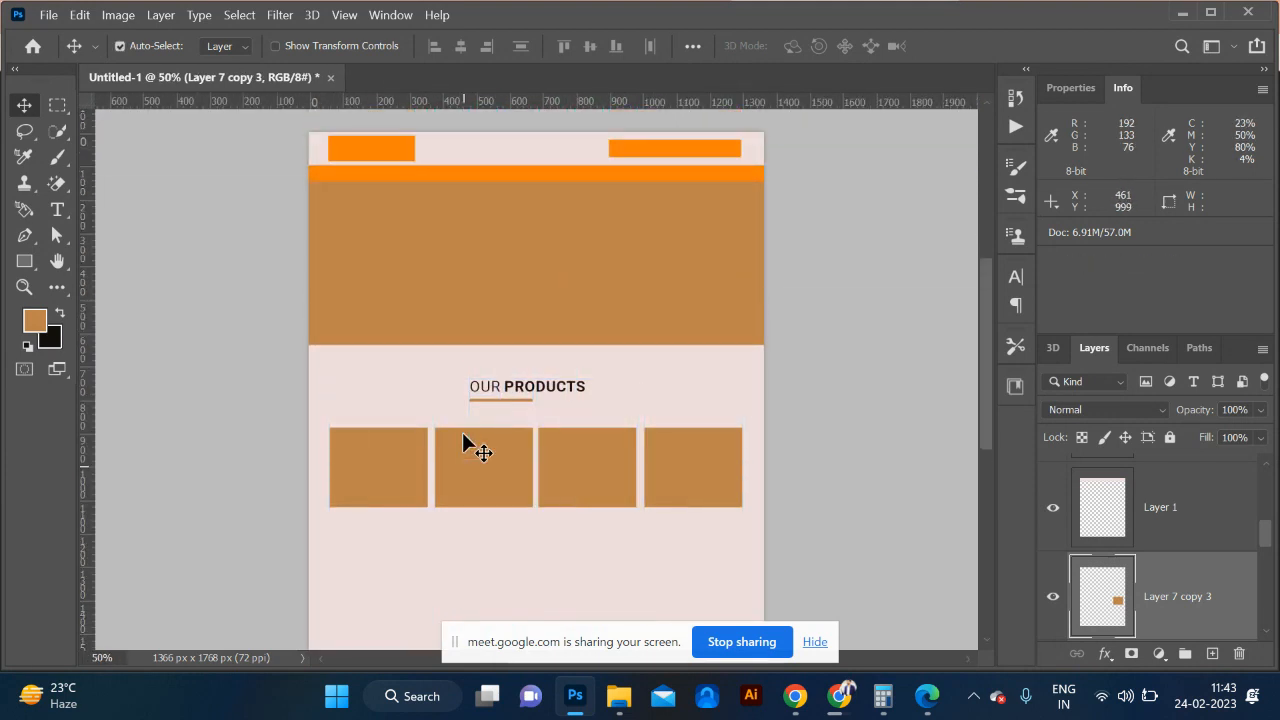
# Step: Recolour the orange navigation bar above the banner with the darker brown 956230
pyautogui.click(527, 178)
pyautogui.click(35, 327)
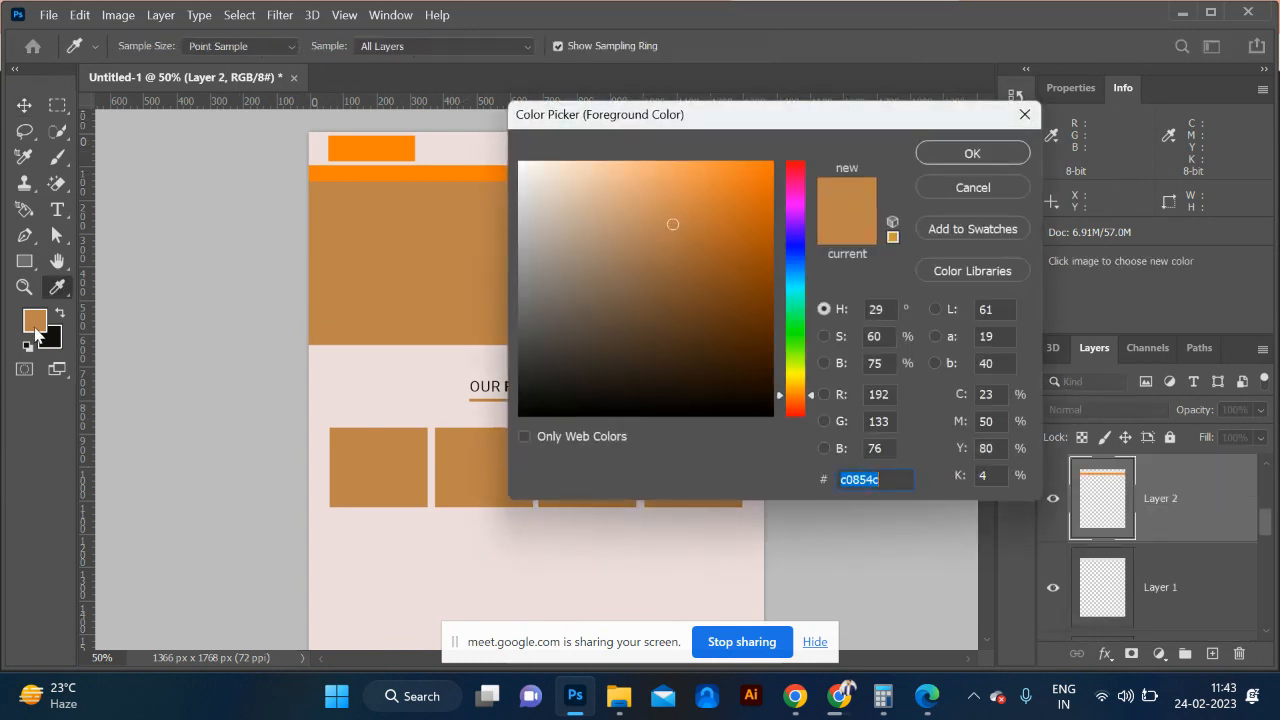
pyautogui.click(690, 268)
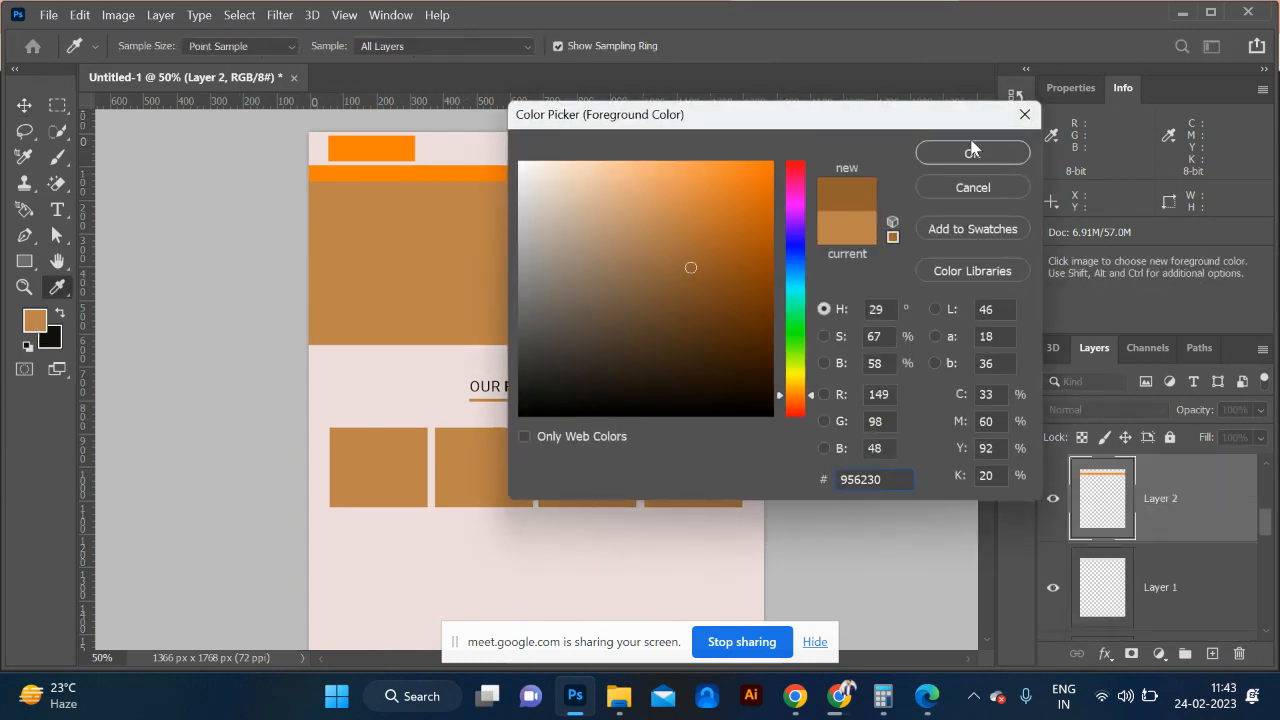
pyautogui.click(971, 150)
pyautogui.hotkey('alt', 'shift', 'BackSpace')
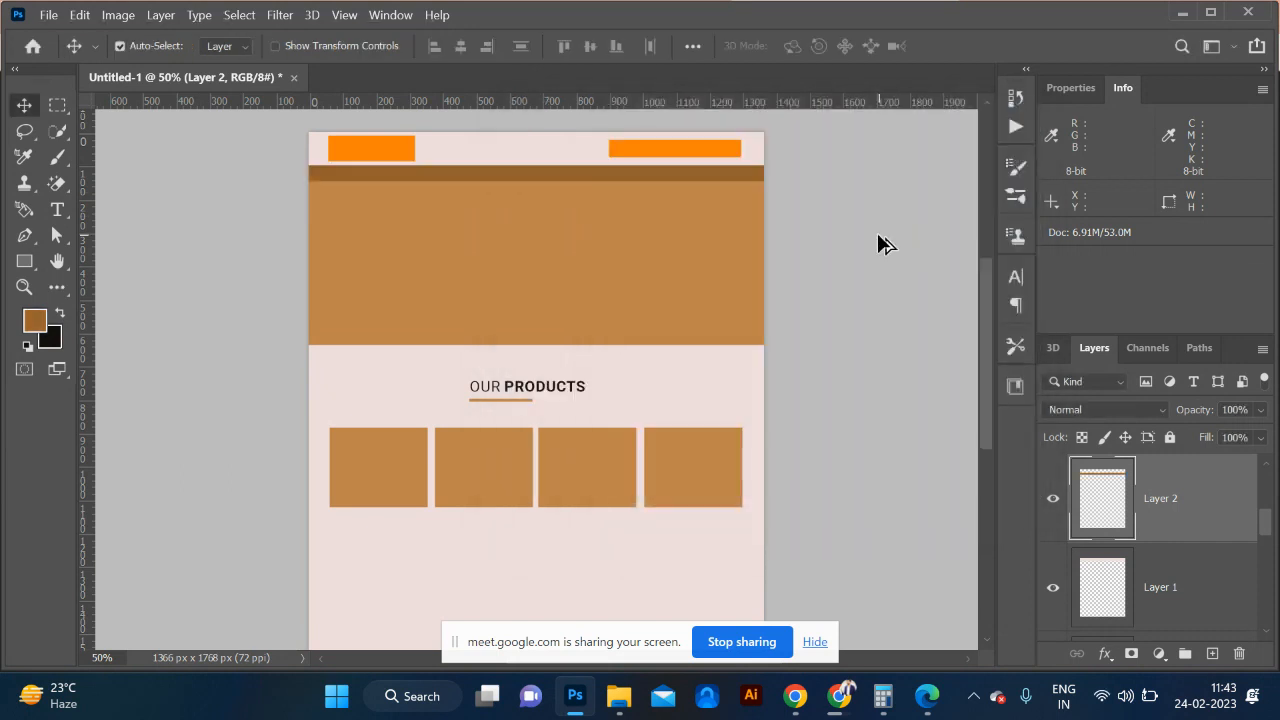
# Step: Recolour the two orange blocks in the page header with the light grey c8c5c3
pyautogui.hotkey('ctrl', 'j')
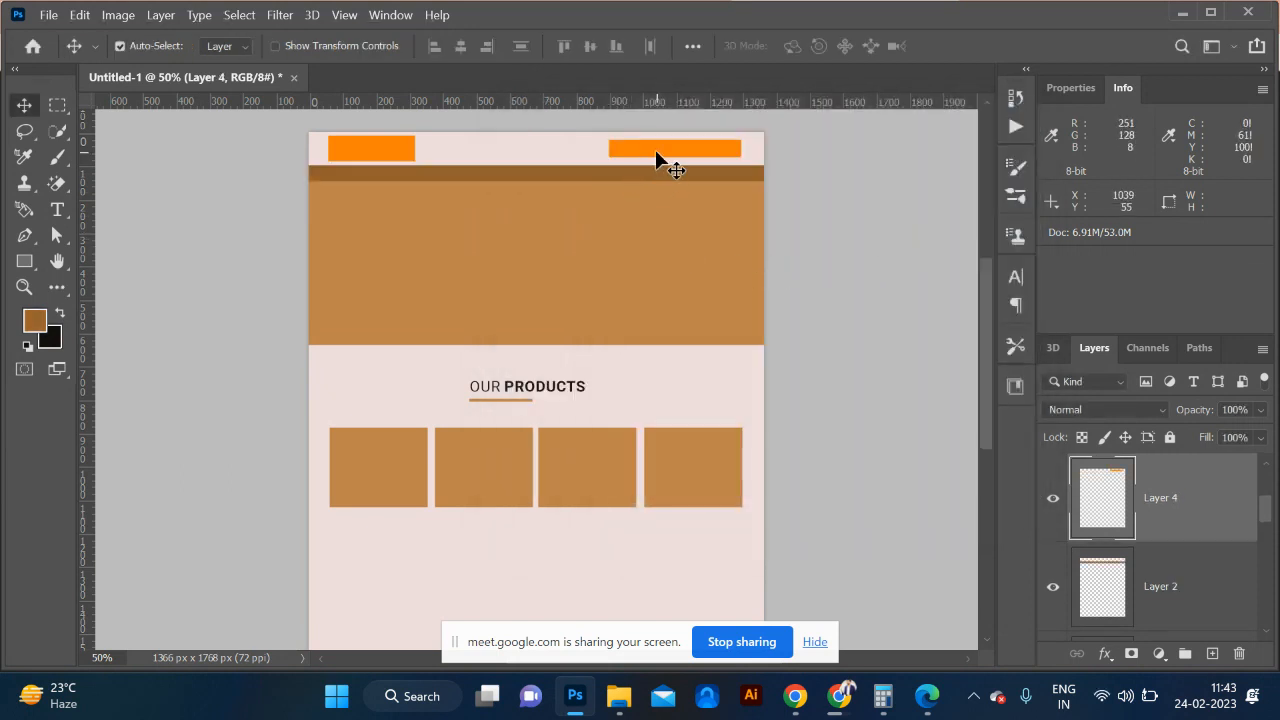
pyautogui.click(33, 330)
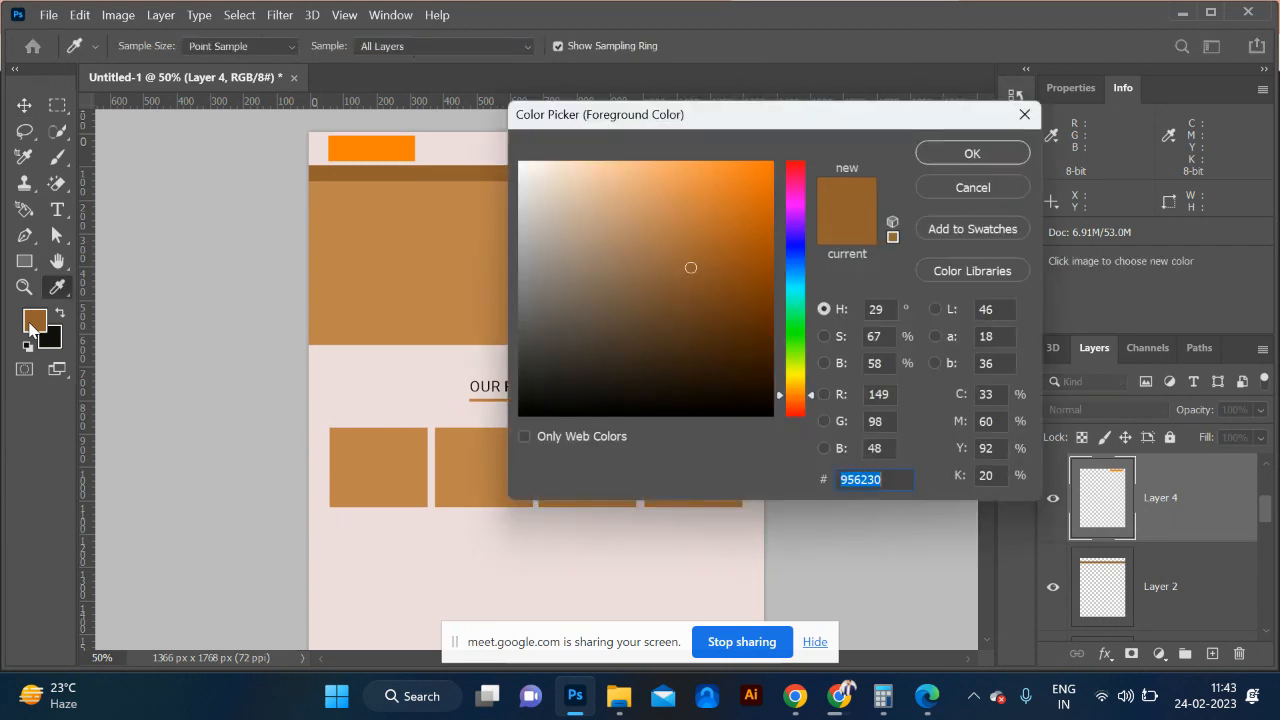
pyautogui.click(631, 262)
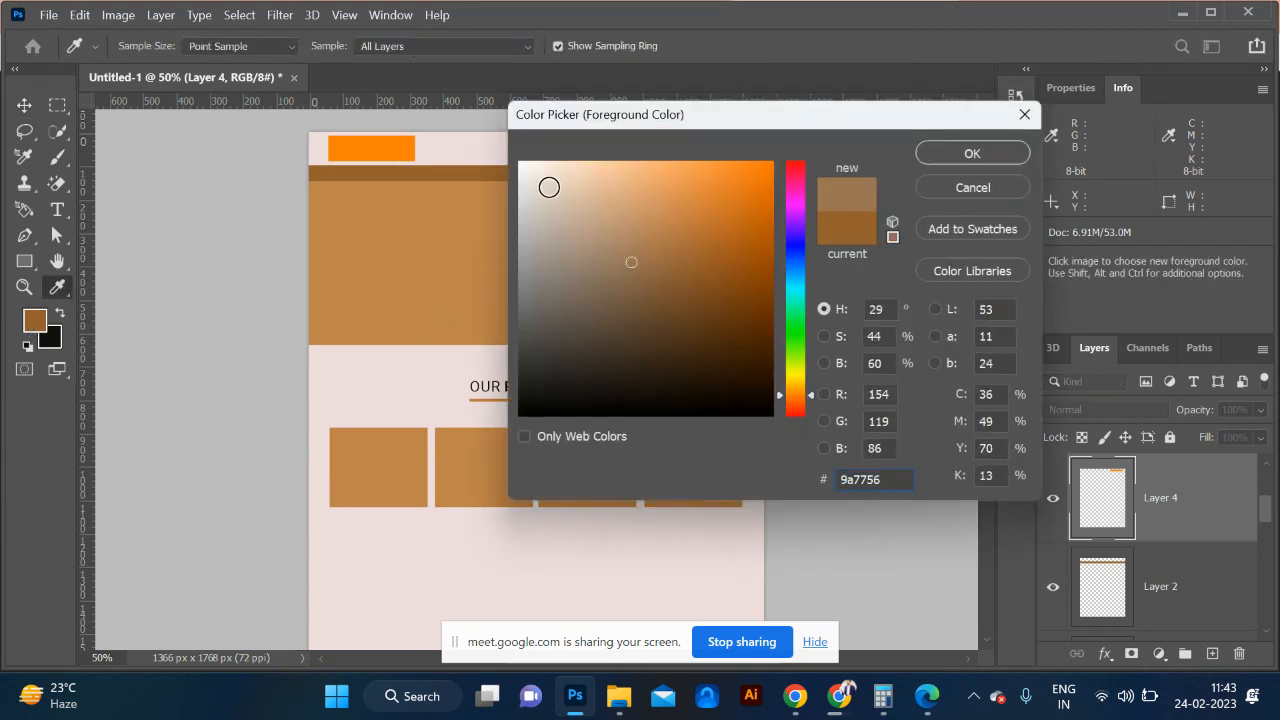
pyautogui.moveTo(549, 187); pyautogui.dragTo(523, 190)
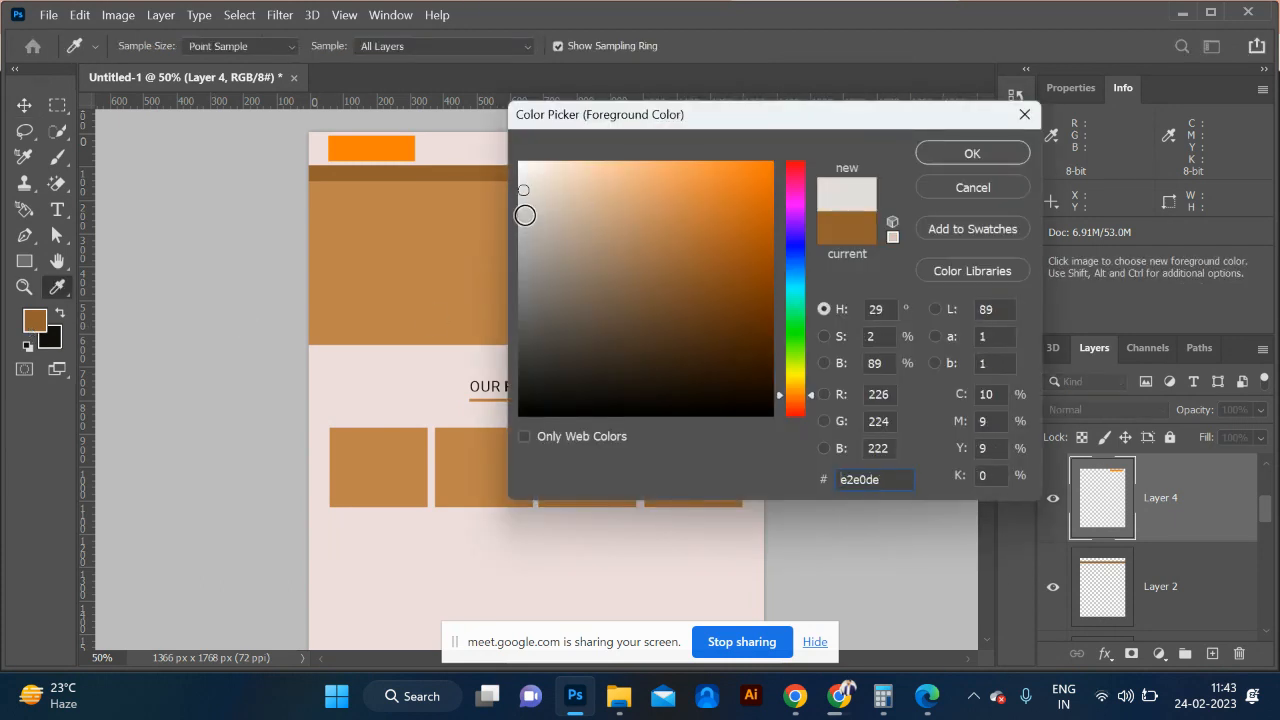
pyautogui.click(525, 215)
pyautogui.click(947, 150)
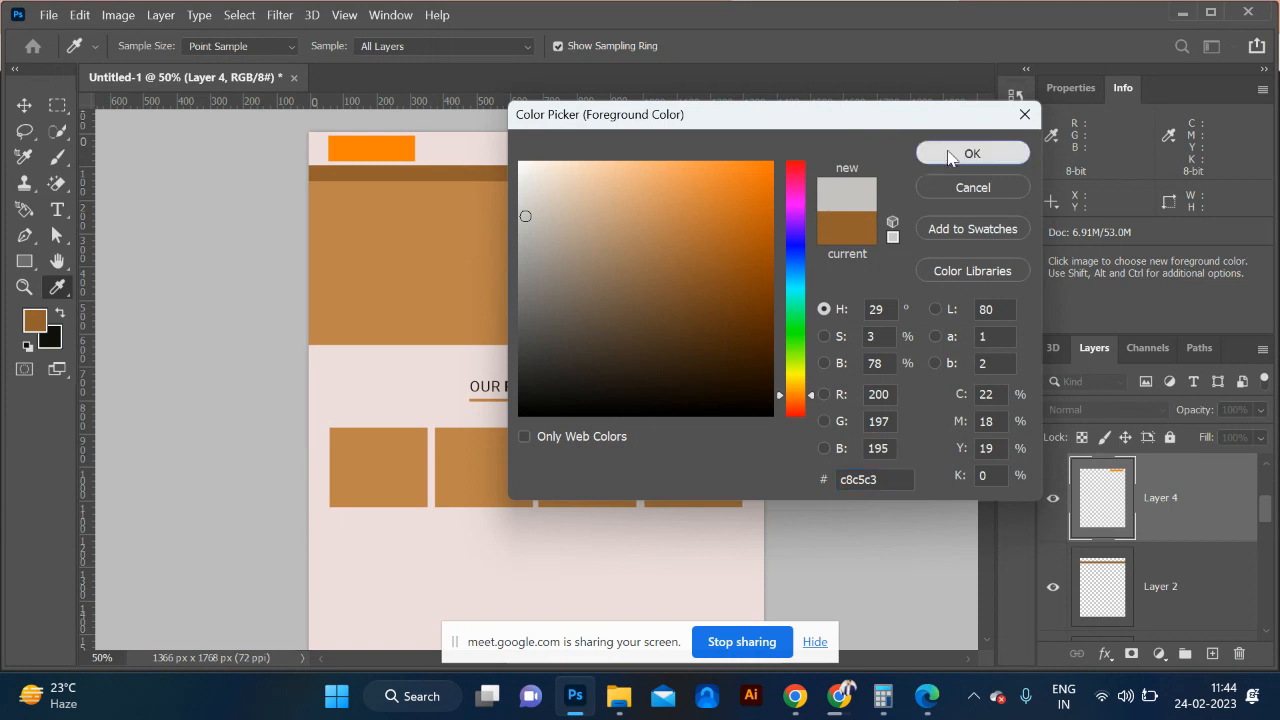
pyautogui.click(351, 158)
pyautogui.hotkey('alt', 'shift', 'BackSpace')
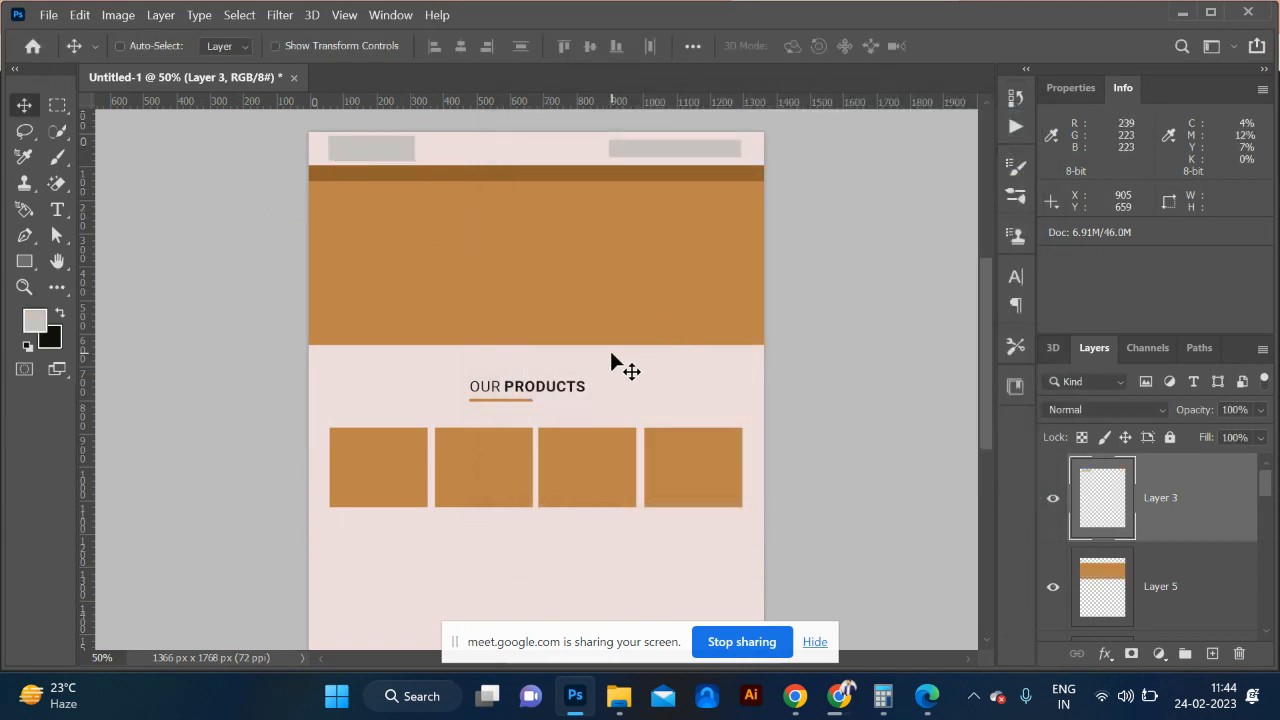
# Step: Mark out a section of about 1366 × 759 px below the banner, add a horizontal guide along its lower edge, and clear the selection
pyautogui.hotkey('ctrl', '-')
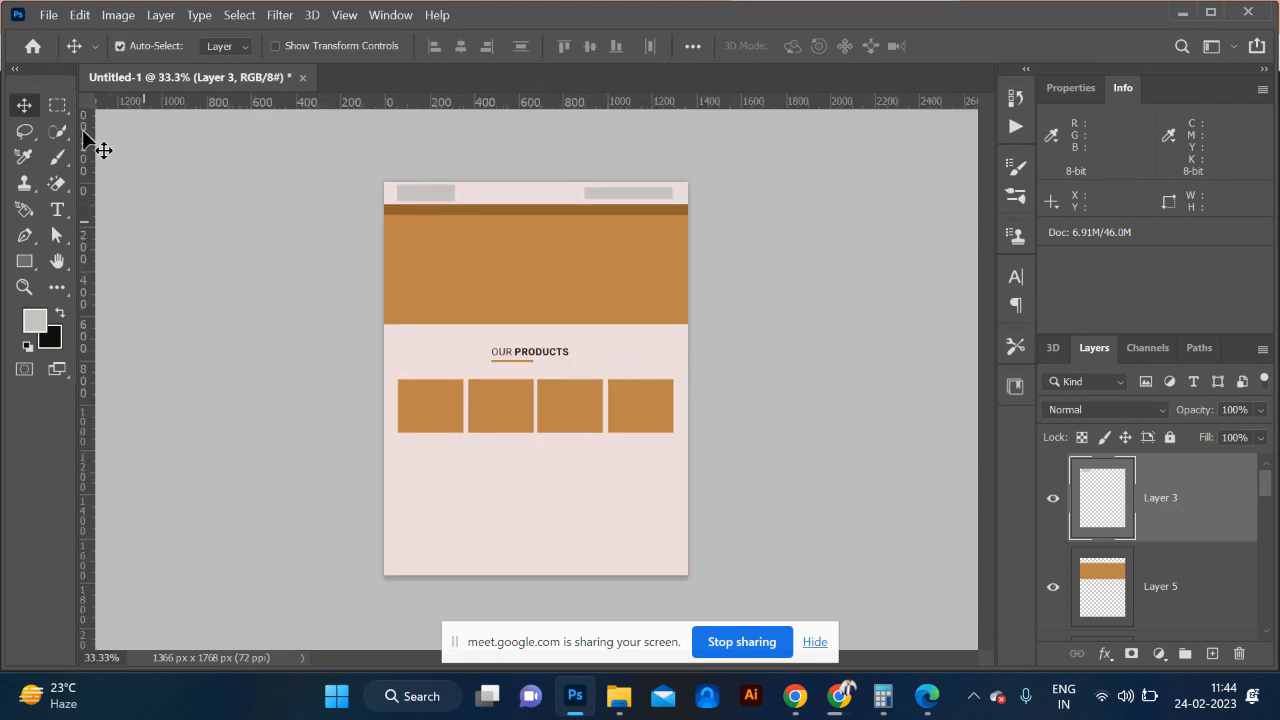
pyautogui.click(58, 105)
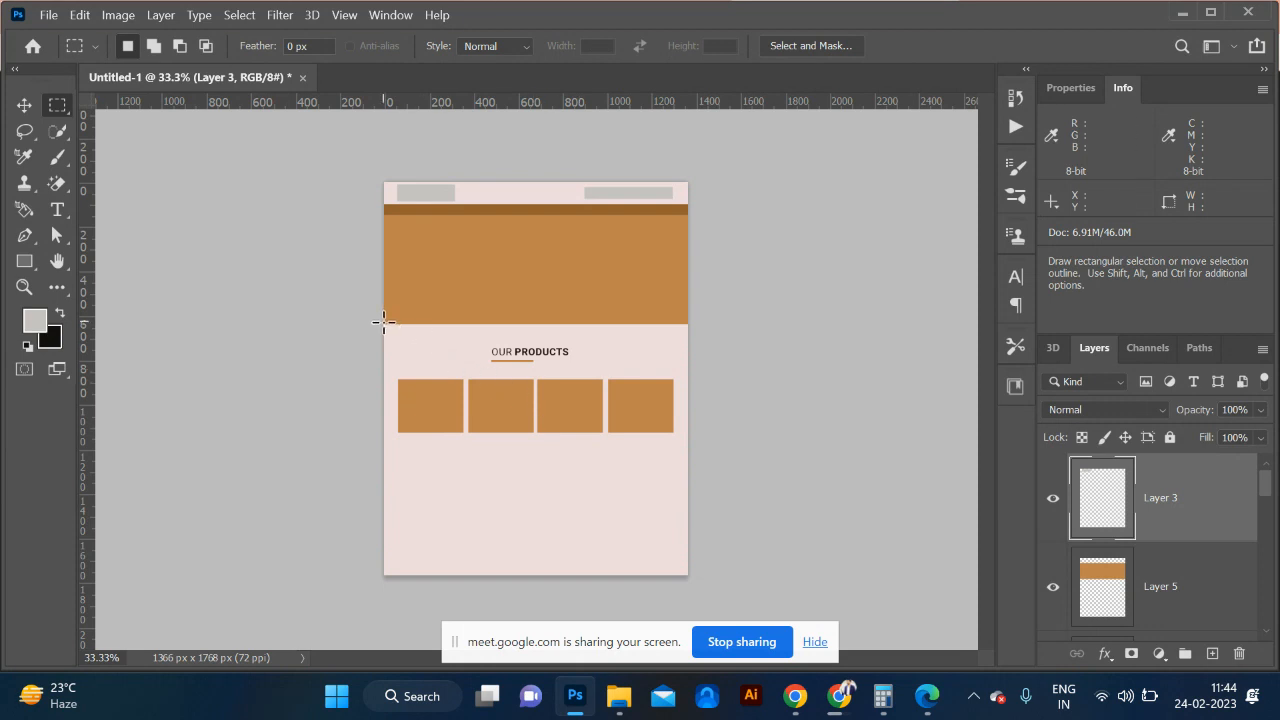
pyautogui.moveTo(383, 322); pyautogui.dragTo(719, 490)
pyautogui.moveTo(719, 494); pyautogui.dragTo(719, 491)
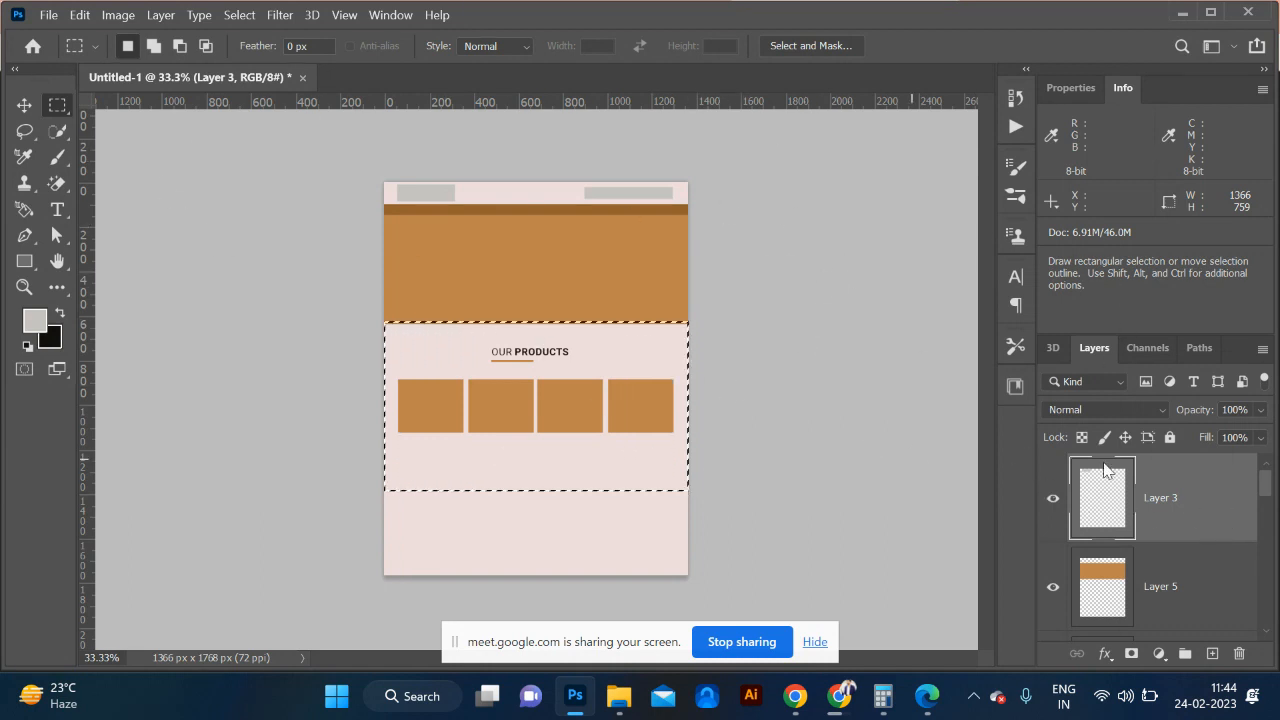
pyautogui.moveTo(482, 103); pyautogui.dragTo(531, 492)
pyautogui.hotkey('ctrl', ';')
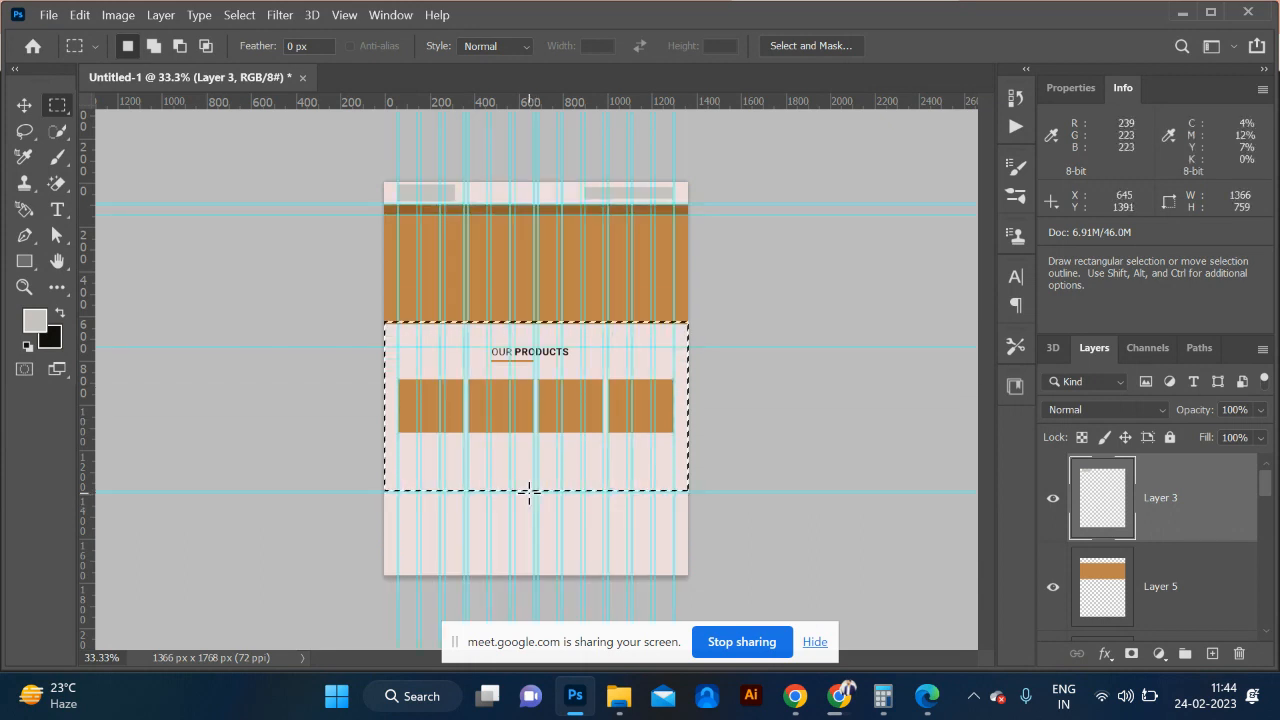
pyautogui.click(23, 106)
pyautogui.hotkey('ctrl', 'd')
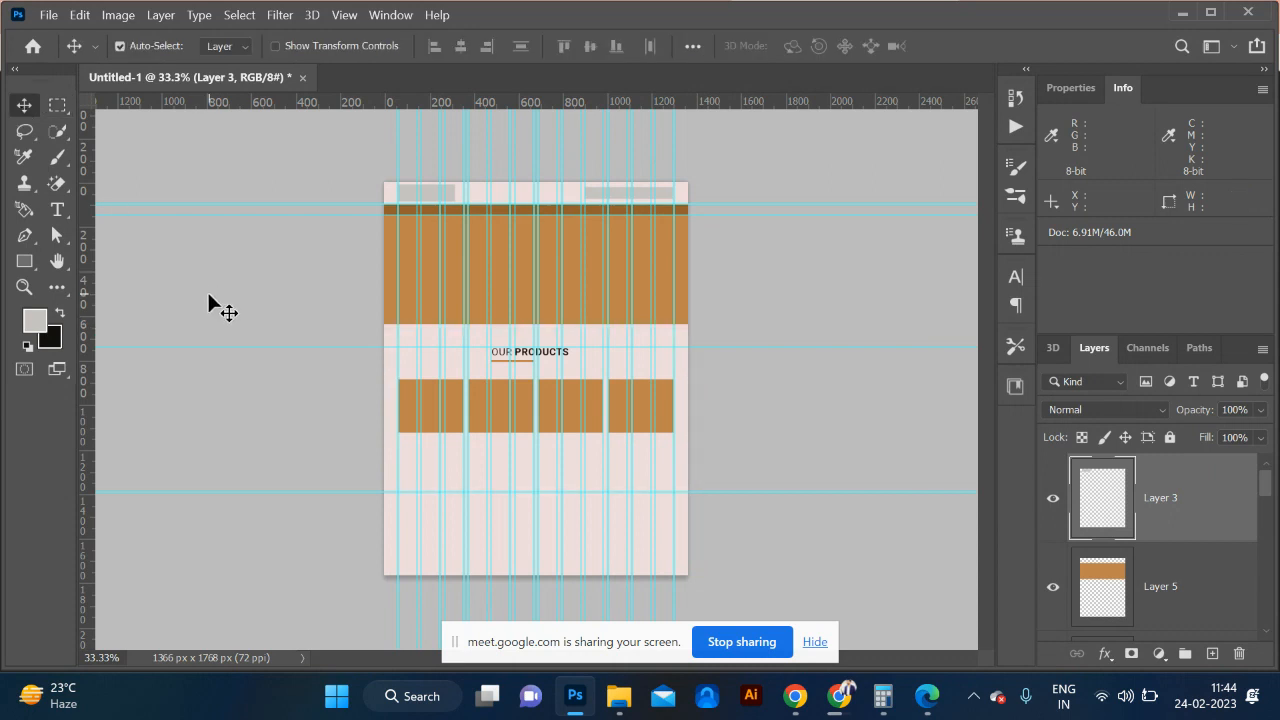
# Step: Shift the OUR PRODUCTS heading, its underline and the four boxes down together, centring them between the banner and the lower guide
pyautogui.moveTo(335, 330); pyautogui.dragTo(730, 450)
pyautogui.hotkey('shift', 'Down')
pyautogui.hotkey('shift', 'Down')
pyautogui.hotkey('shift', 'Down')
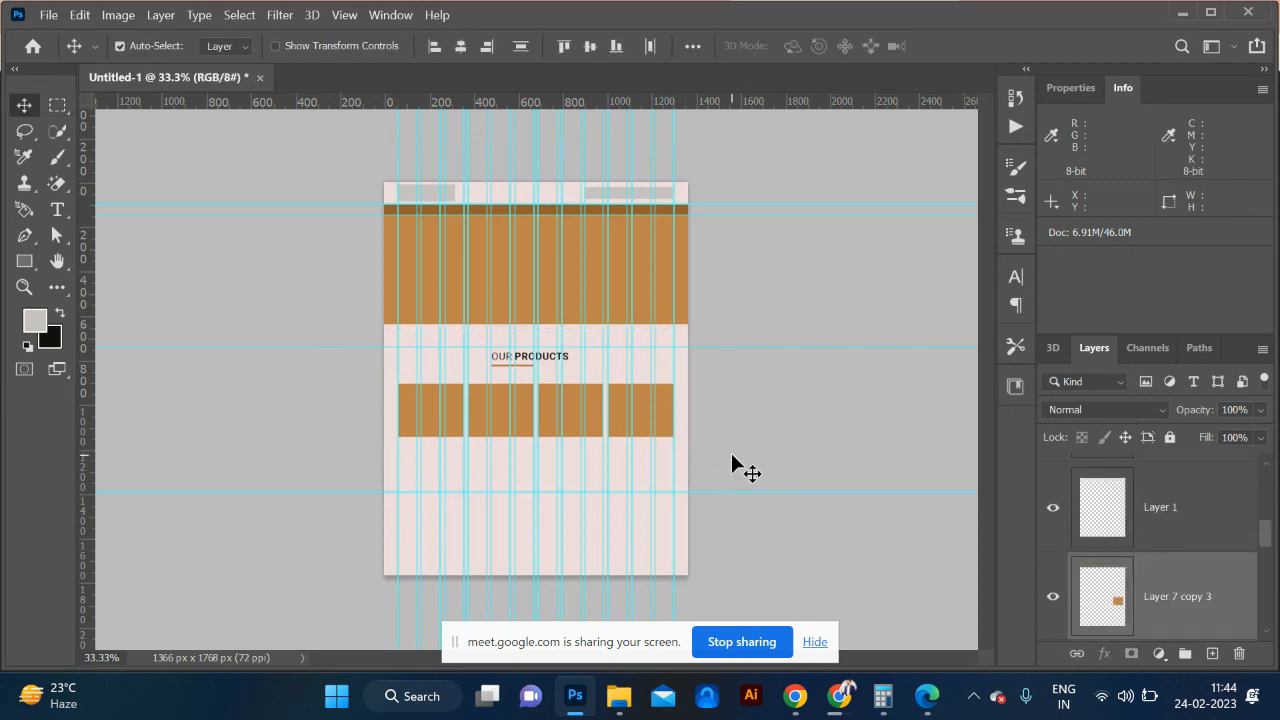
pyautogui.hotkey('shift', 'Down')
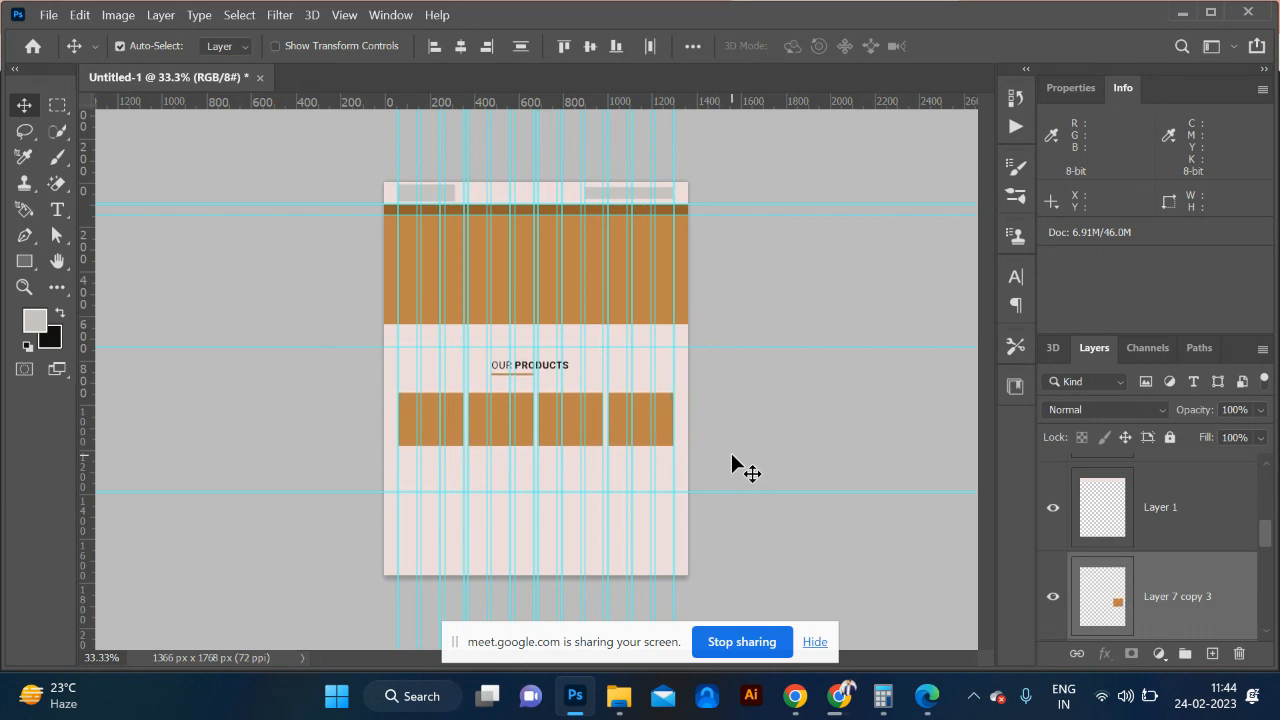
pyautogui.click(822, 404)
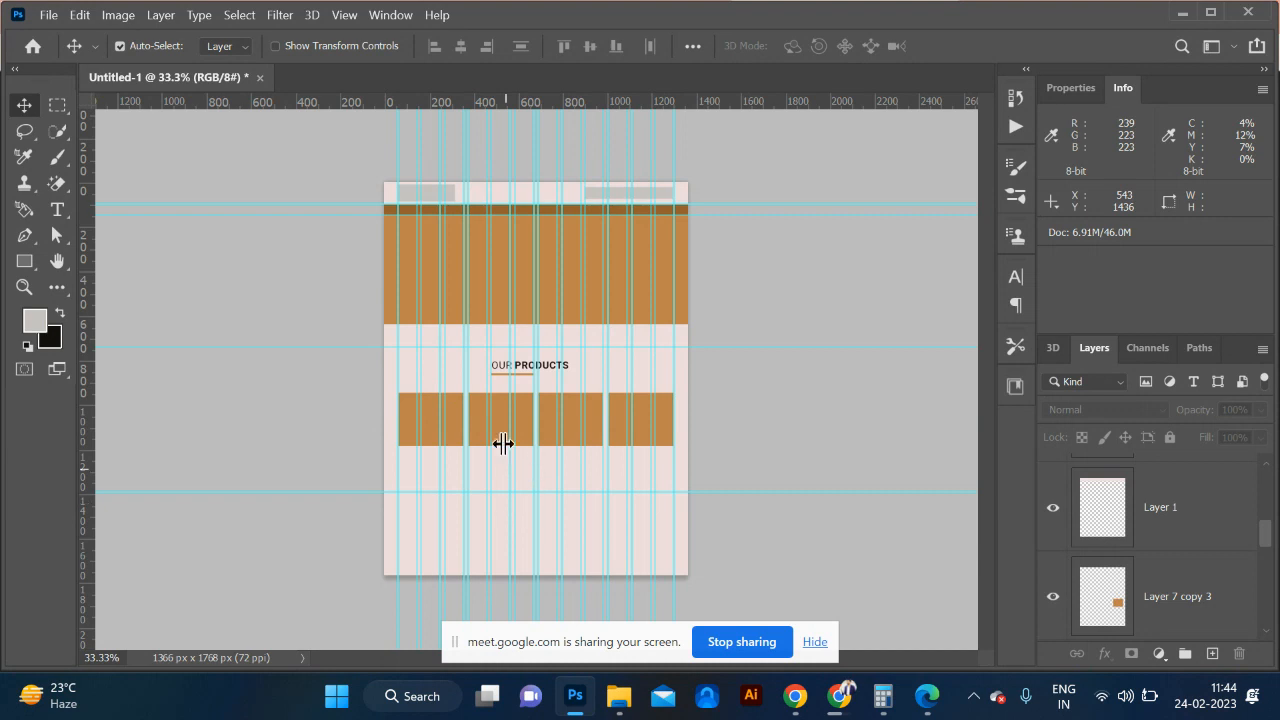
# Step: Try to extend the canvas height to 2768 pixels from its centre anchor and undo it
pyautogui.hotkey('ctrl', 'alt', 'c')
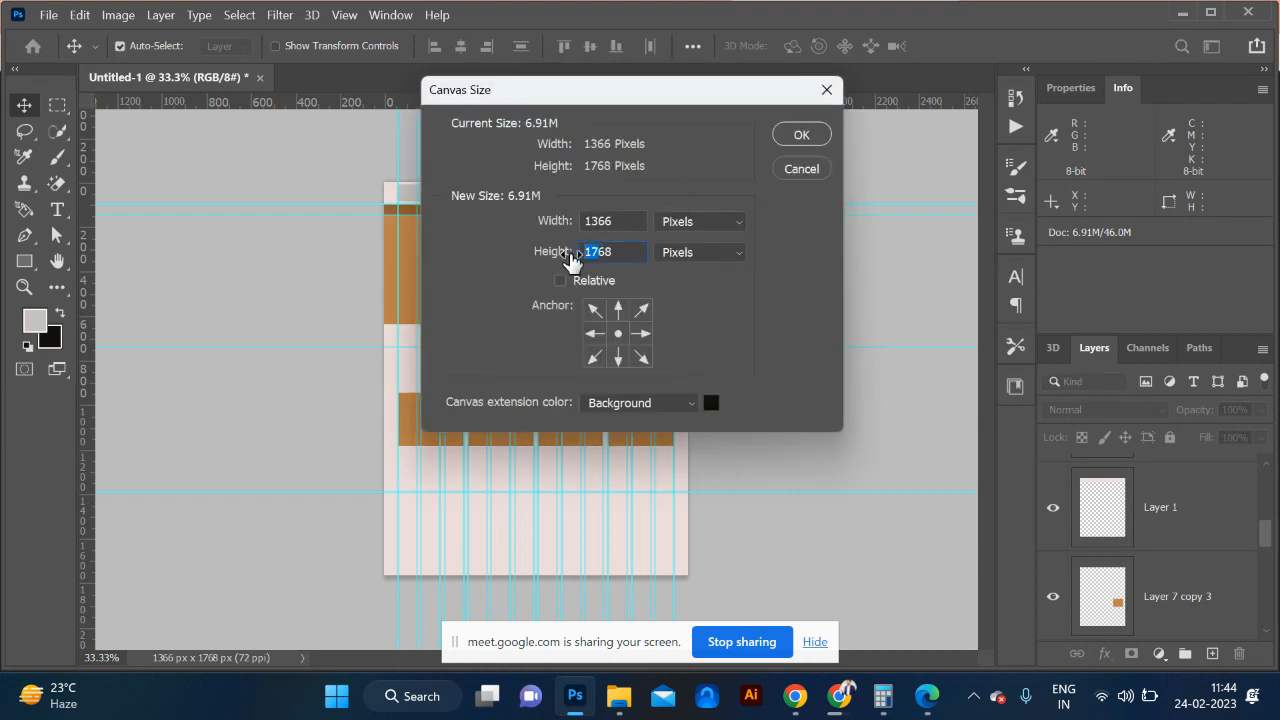
pyautogui.write('2768')
pyautogui.press('Return')
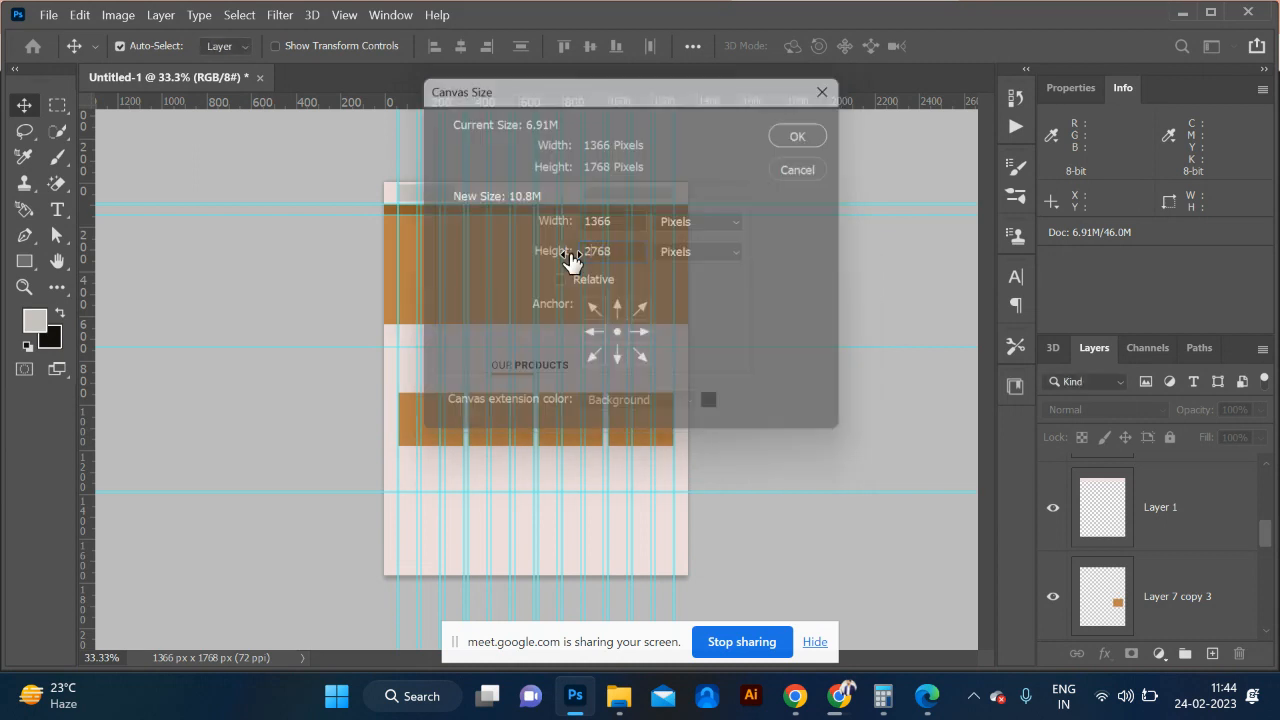
pyautogui.hotkey('ctrl', 'z')
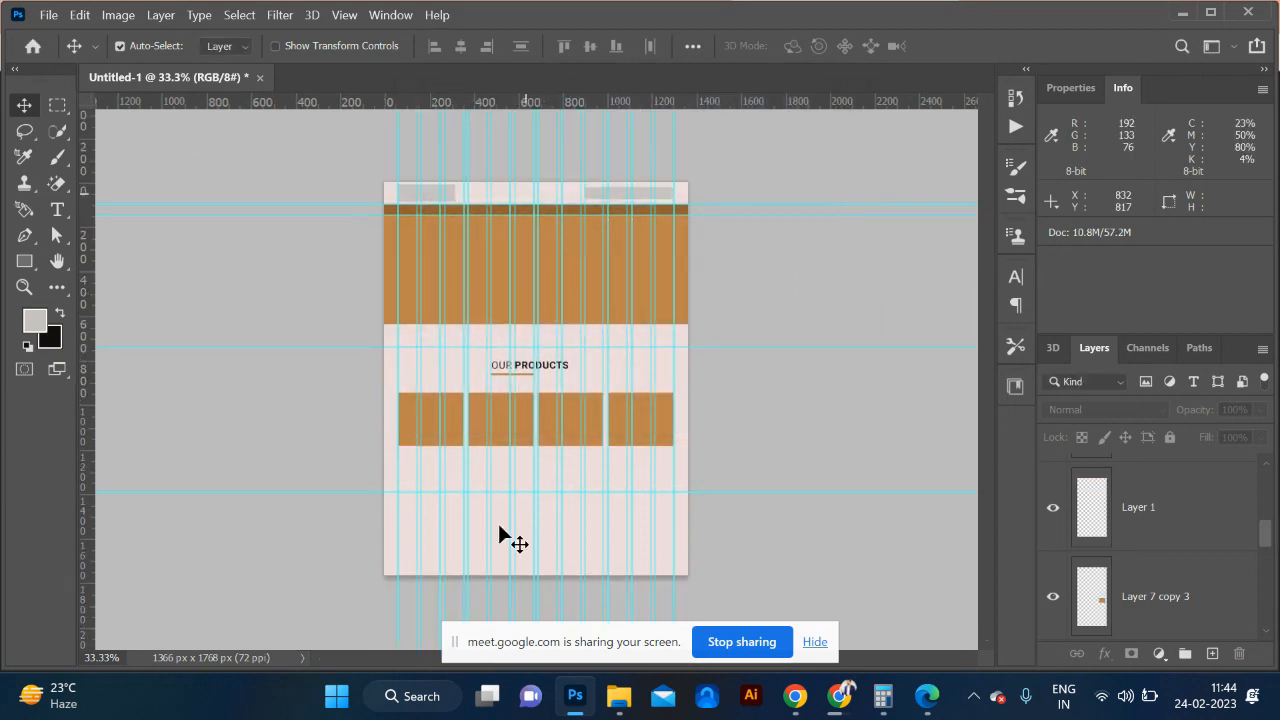
# Step: Extend the canvas height to 2768 pixels using the top-centre anchor, so the extra space is added below the page
pyautogui.hotkey('ctrl', 'alt', 'c')
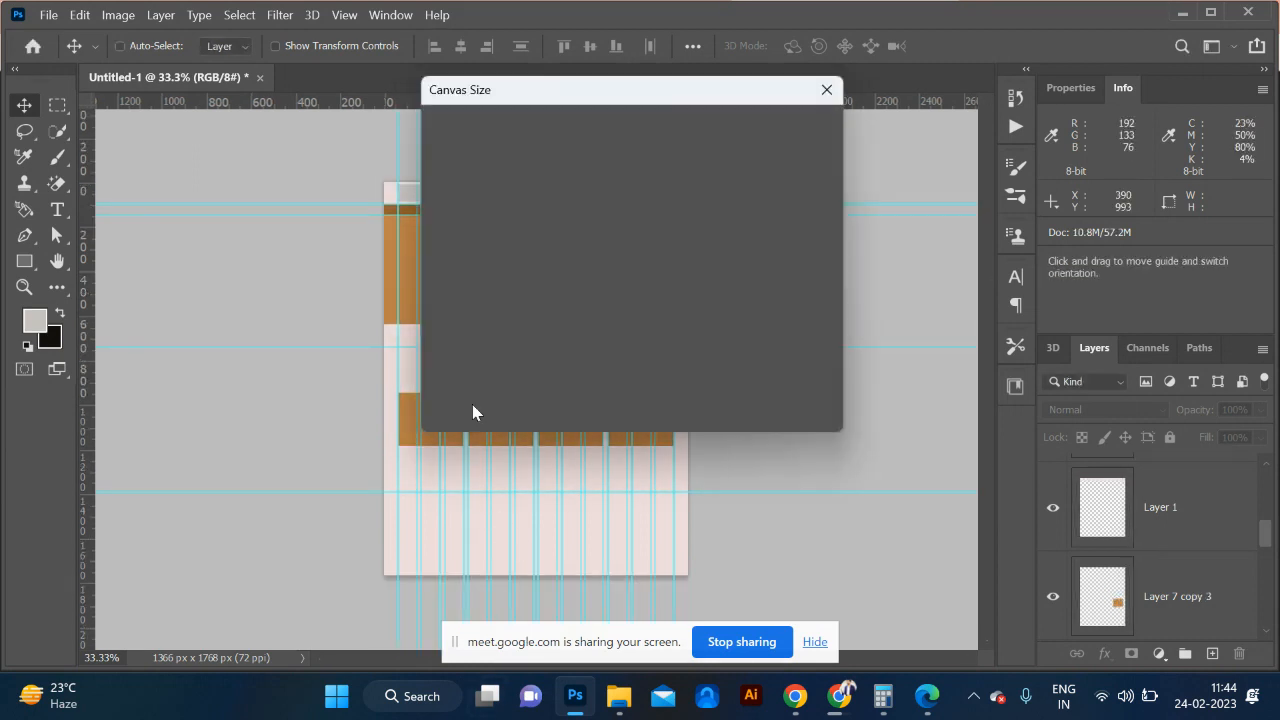
pyautogui.click(619, 311)
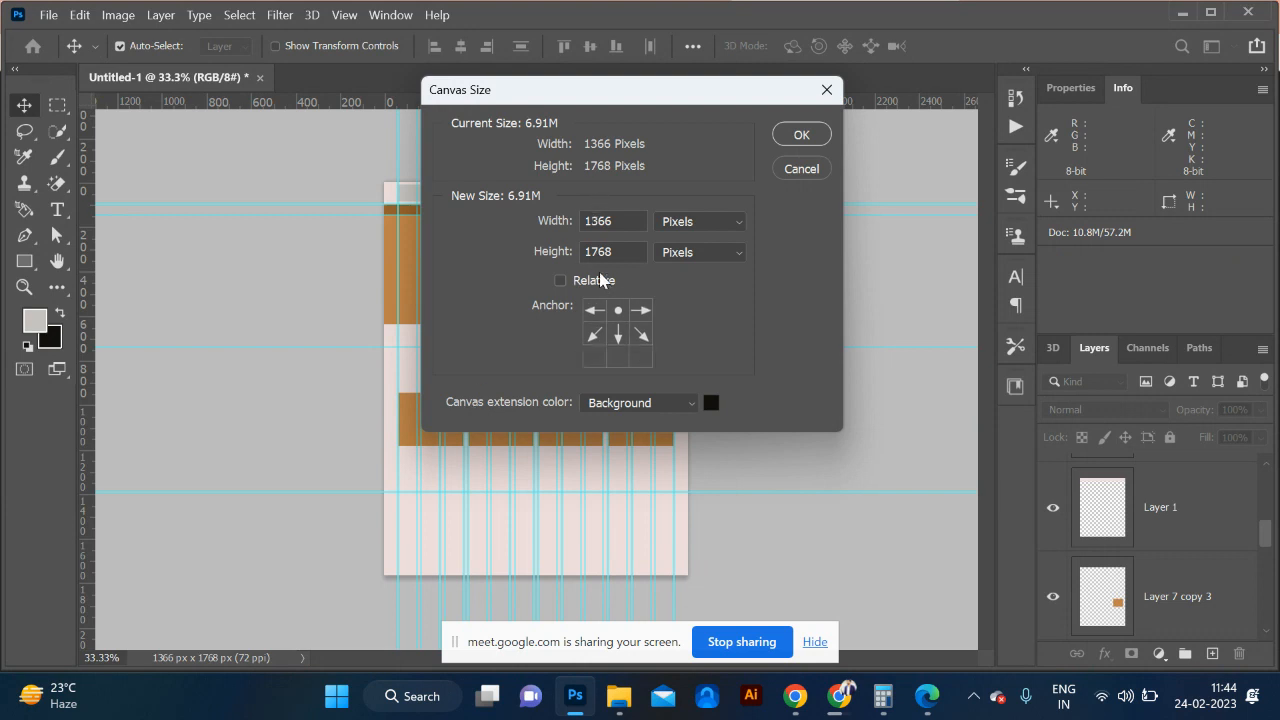
pyautogui.moveTo(591, 253); pyautogui.dragTo(563, 258)
pyautogui.write('2')
pyautogui.press('Return')
# Step: Fill the whole Background layer, including the black extension, with the light pink sampled from the header background
pyautogui.scroll(-2, 562, 253)
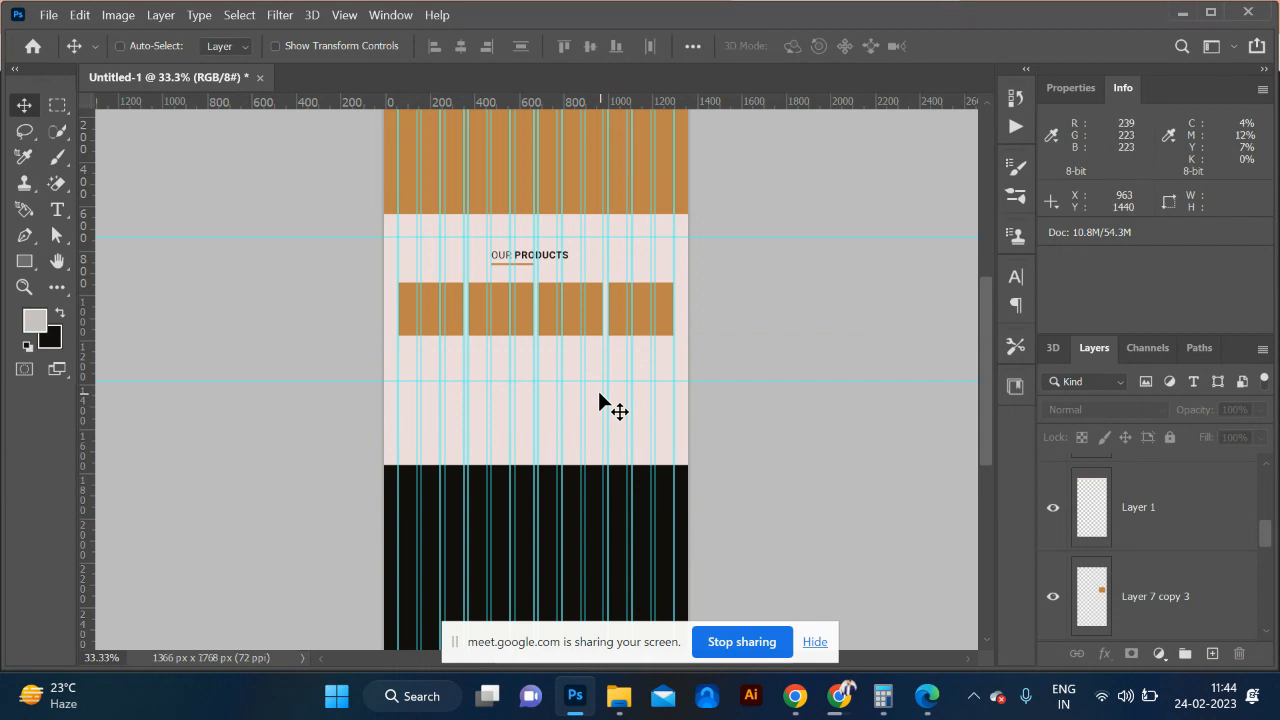
pyautogui.hotkey('ctrl', '-')
pyautogui.hotkey('ctrl', '-')
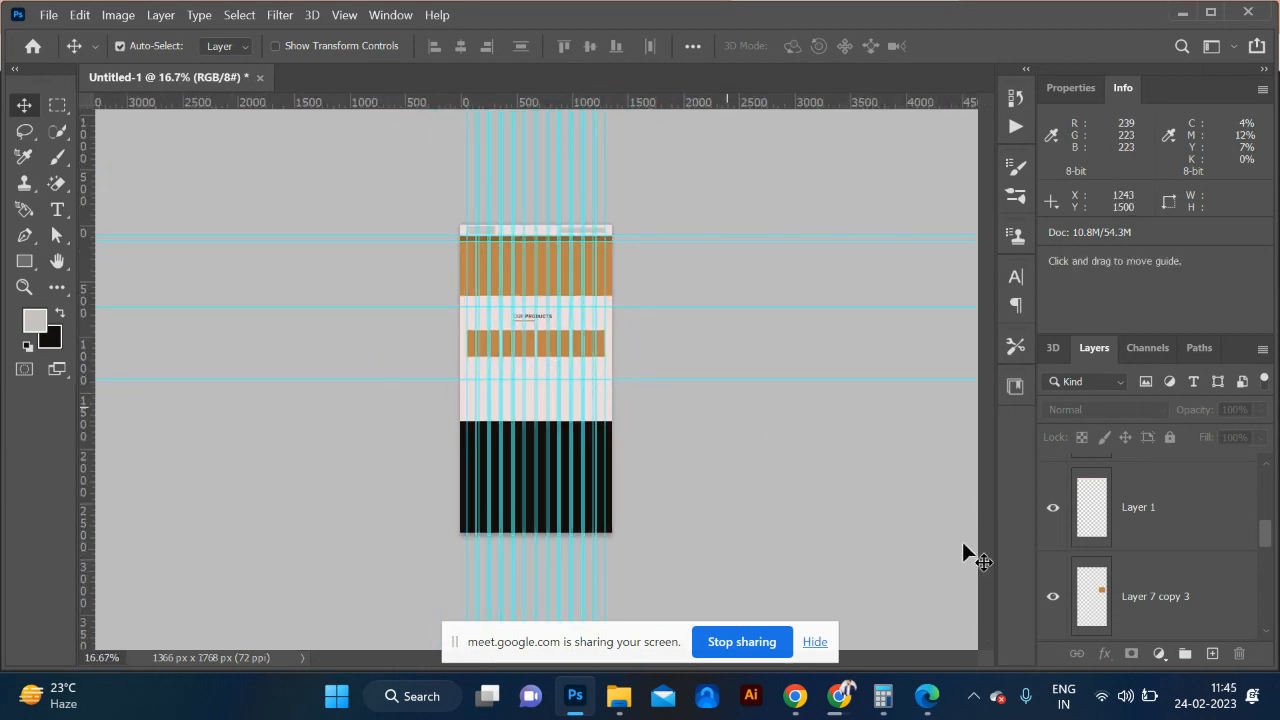
pyautogui.scroll(-5, 1197, 622)
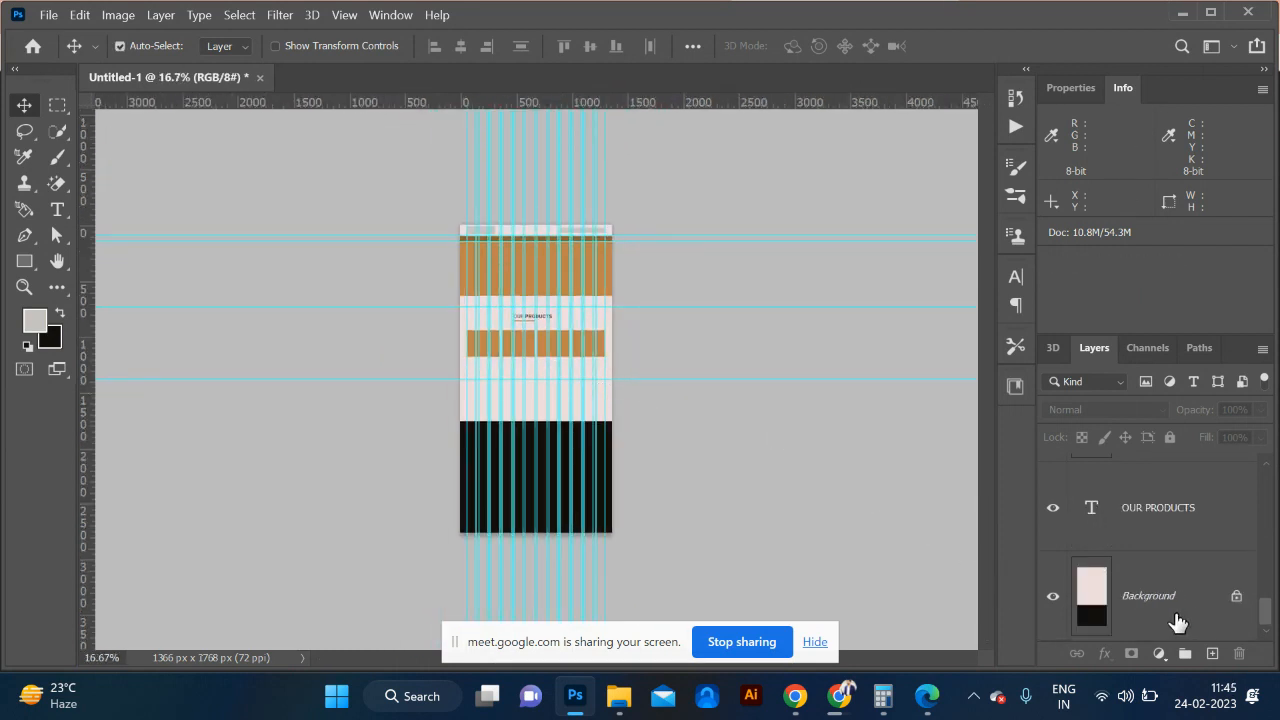
pyautogui.click(1175, 620)
pyautogui.hotkey('alt', 'Delete')
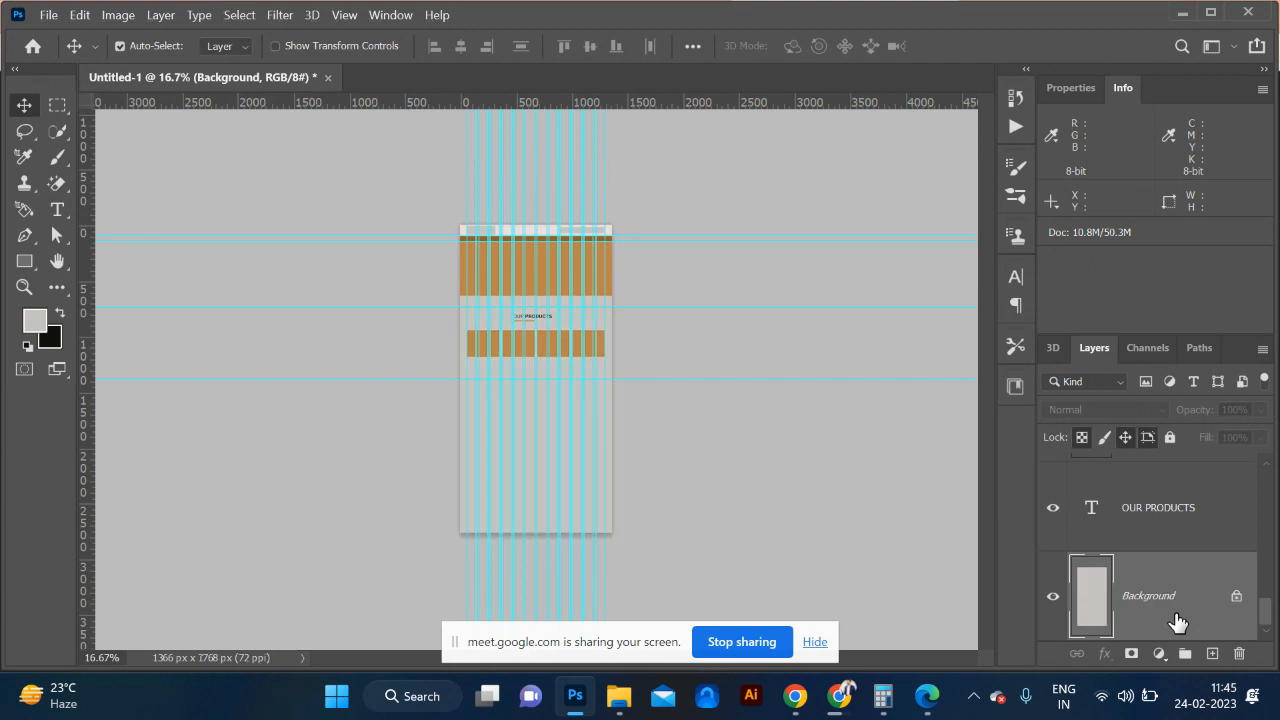
pyautogui.hotkey('ctrl', 'z')
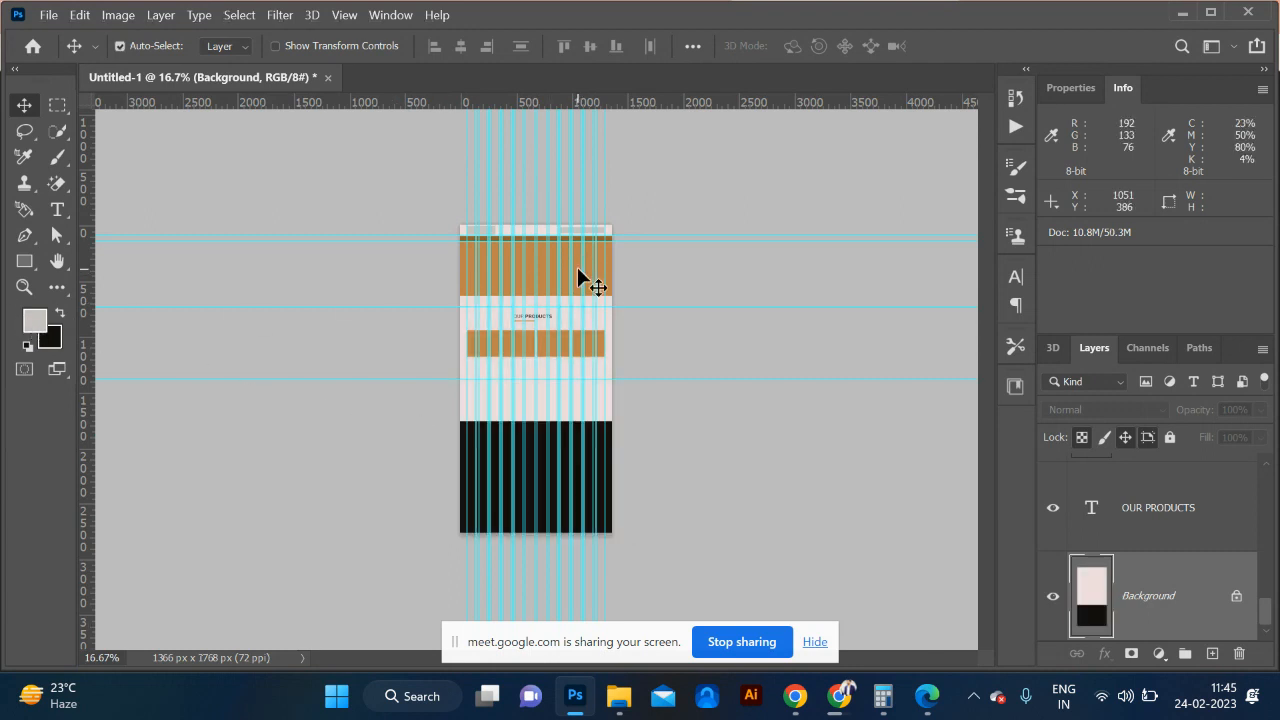
pyautogui.press('i')
pyautogui.click(532, 228)
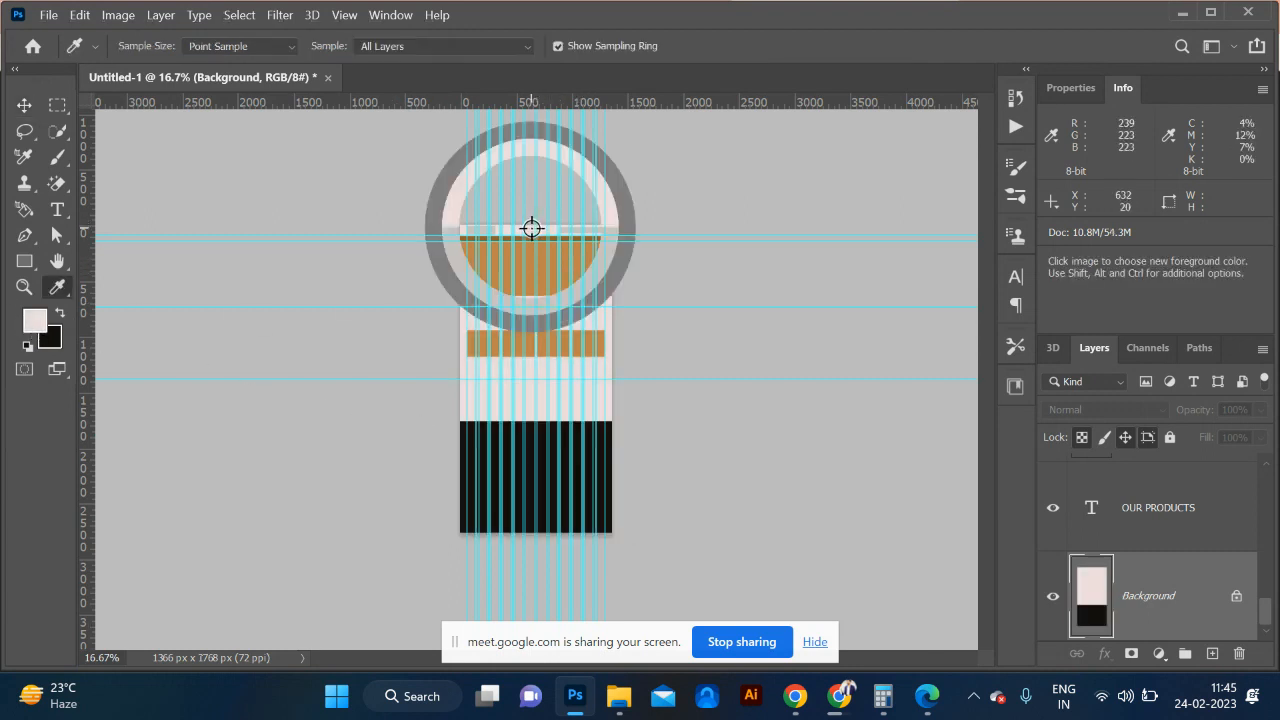
pyautogui.hotkey('alt', 'Delete')
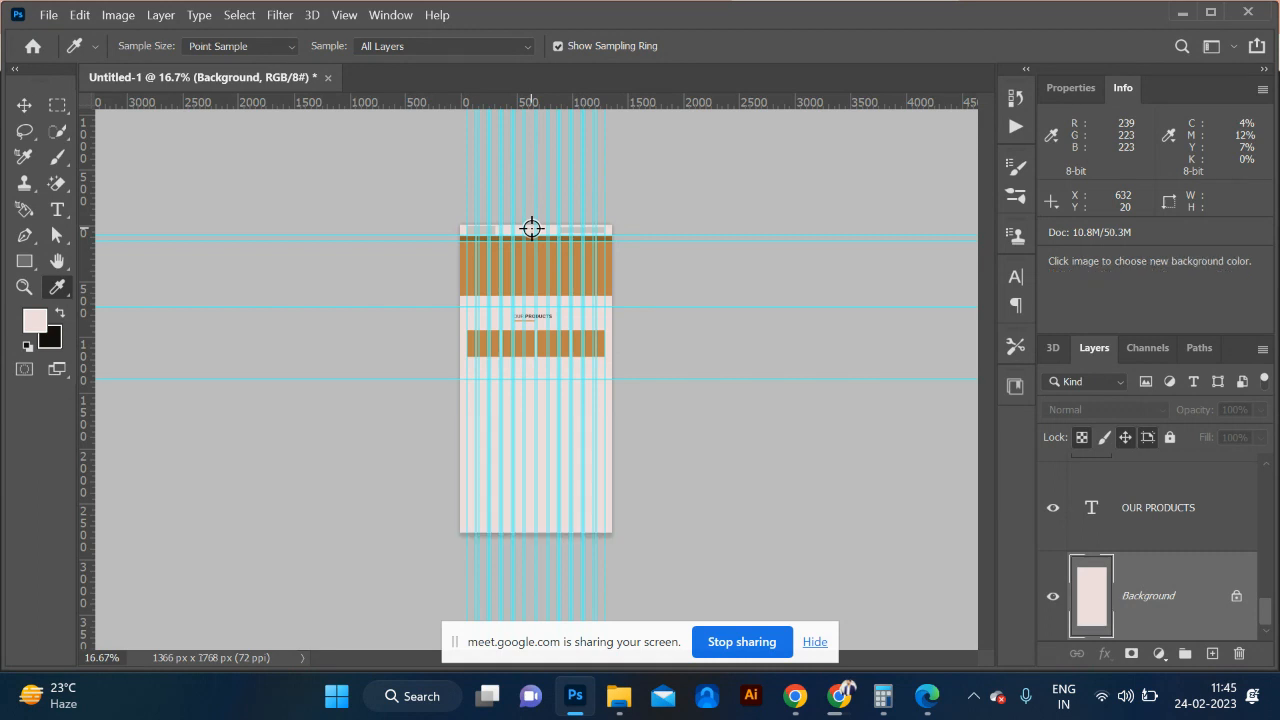
# Step: Select a full-width area of about 1366 × 727 px starting at the horizontal guide below the product boxes
pyautogui.click(25, 108)
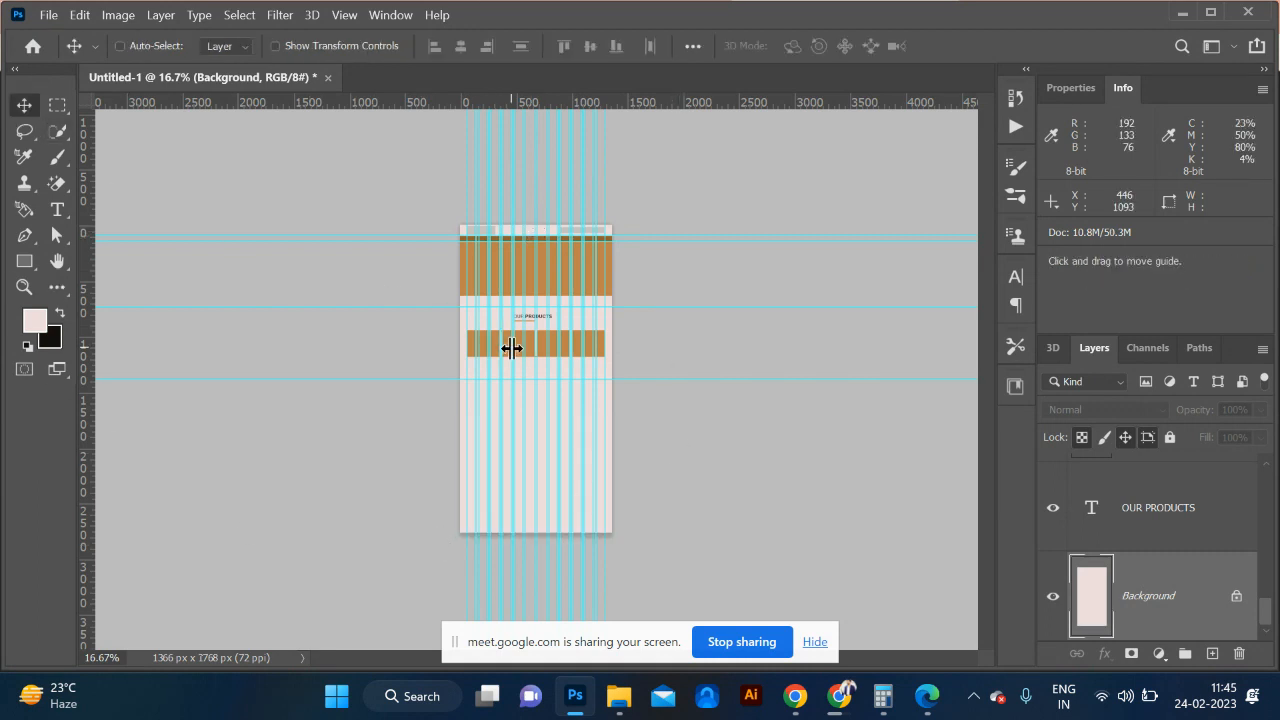
pyautogui.hotkey('ctrl', '+')
pyautogui.hotkey('ctrl', '+')
pyautogui.hotkey('ctrl', '+')
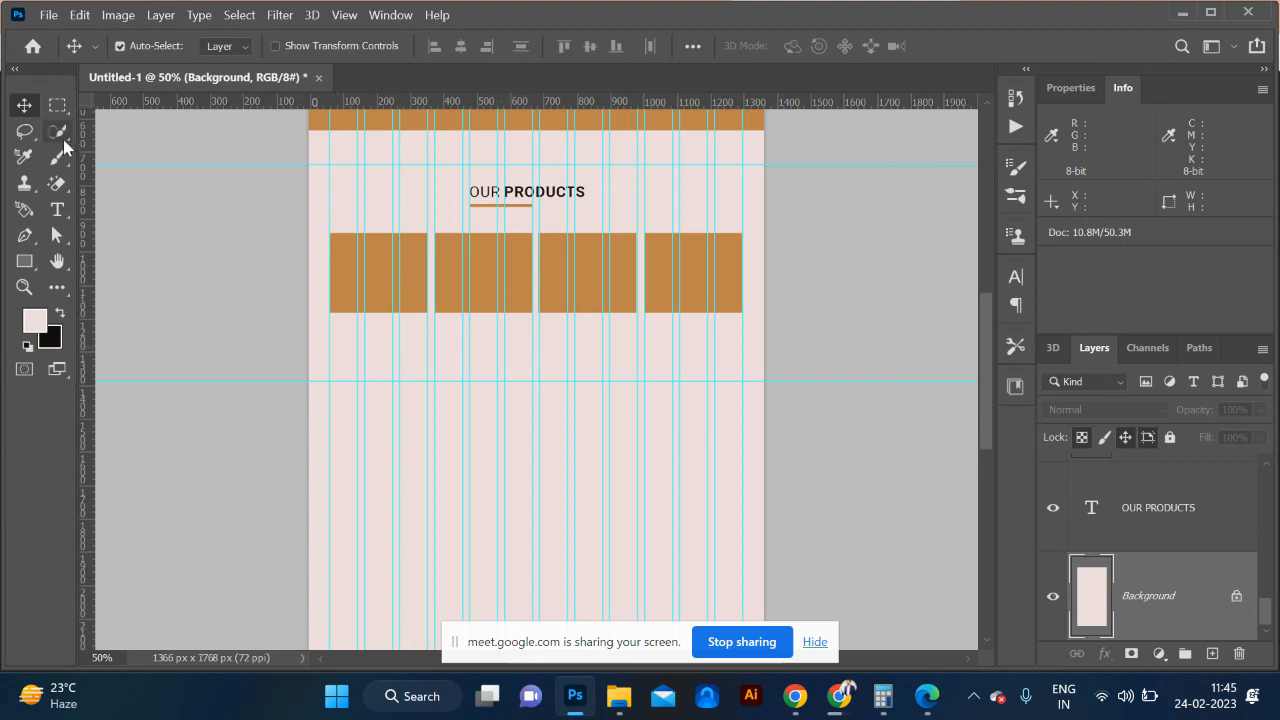
pyautogui.click(56, 106)
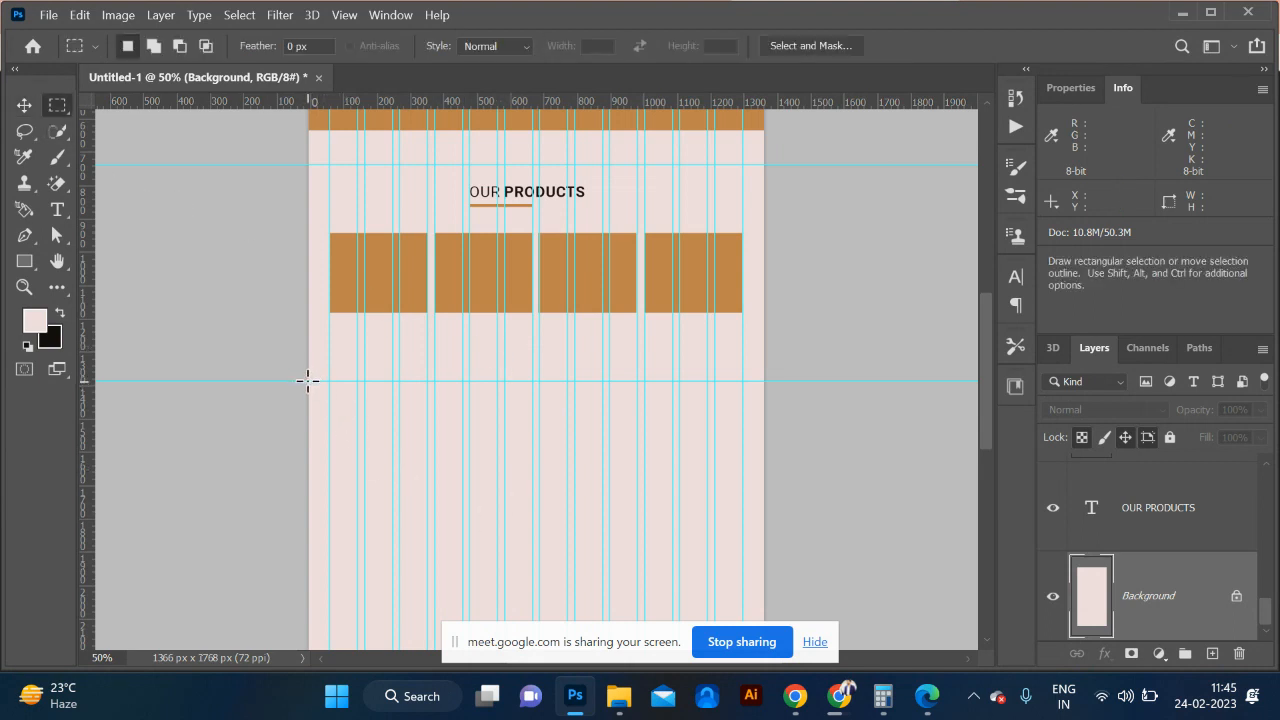
pyautogui.moveTo(308, 379); pyautogui.dragTo(790, 621)
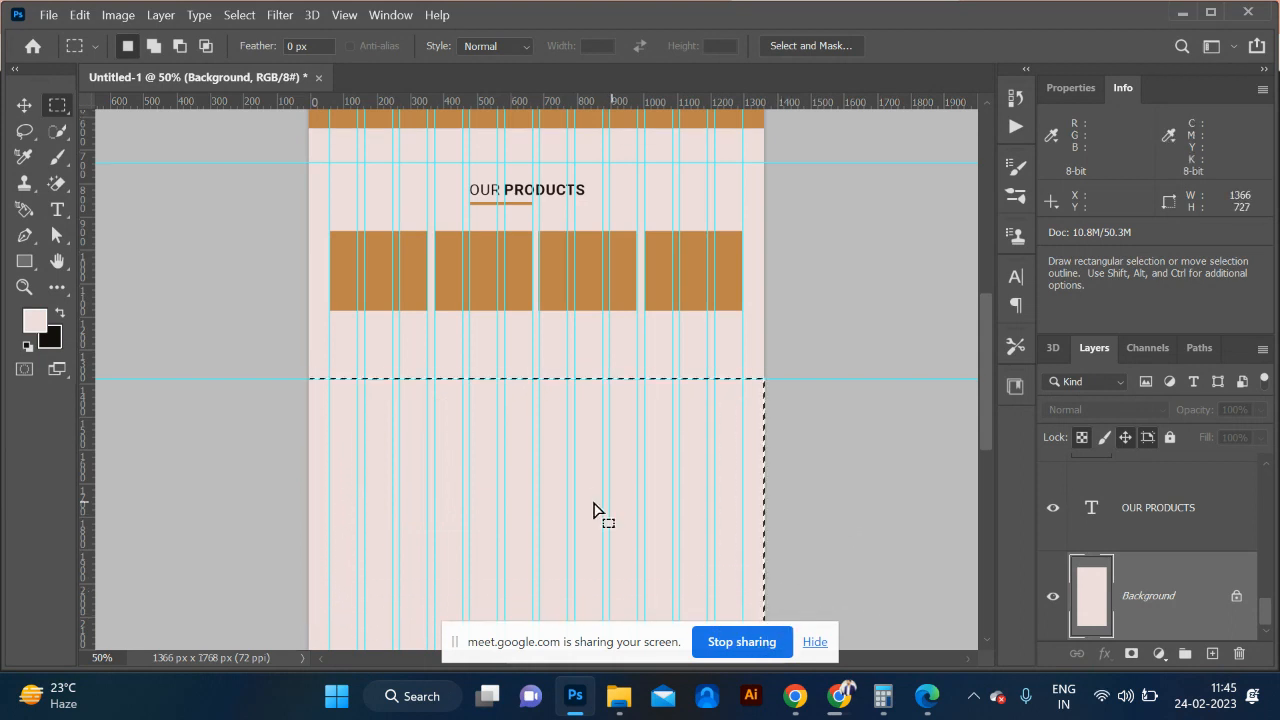
pyautogui.scroll(-3, 593, 510)
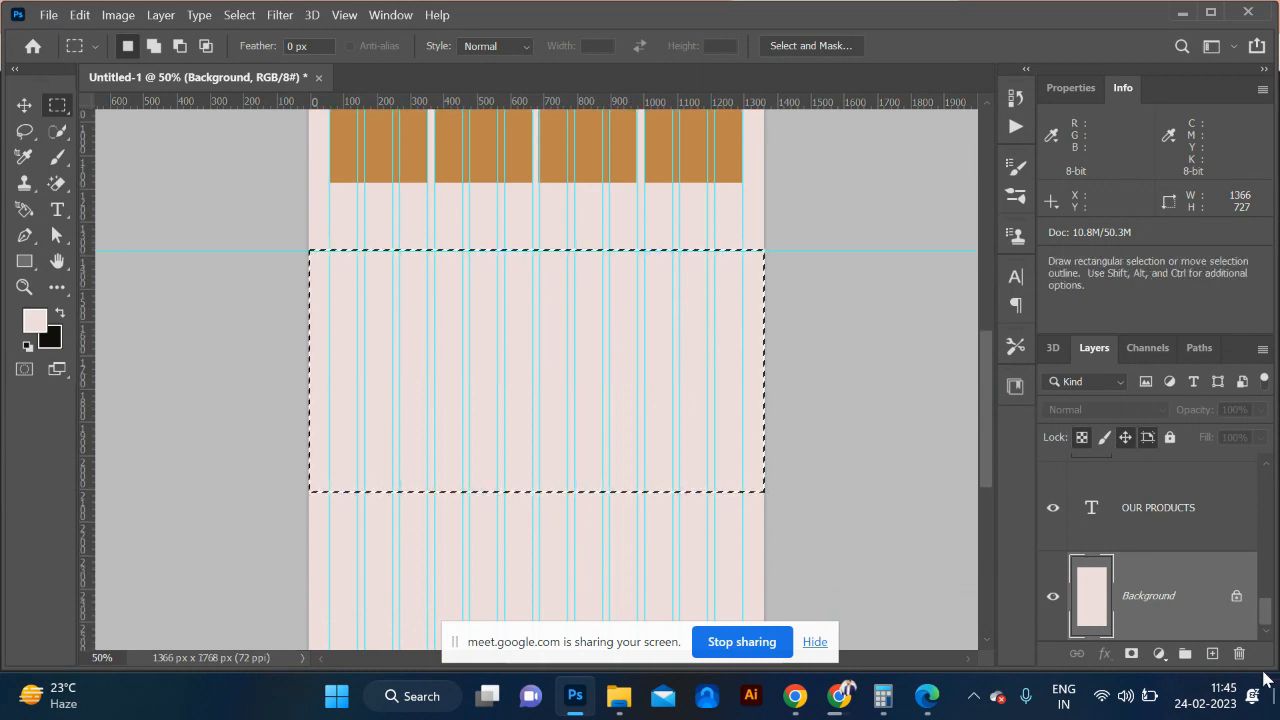
# Step: Add a new layer above the Background and fill the selected area with the darker pink dfcece
pyautogui.click(1212, 653)
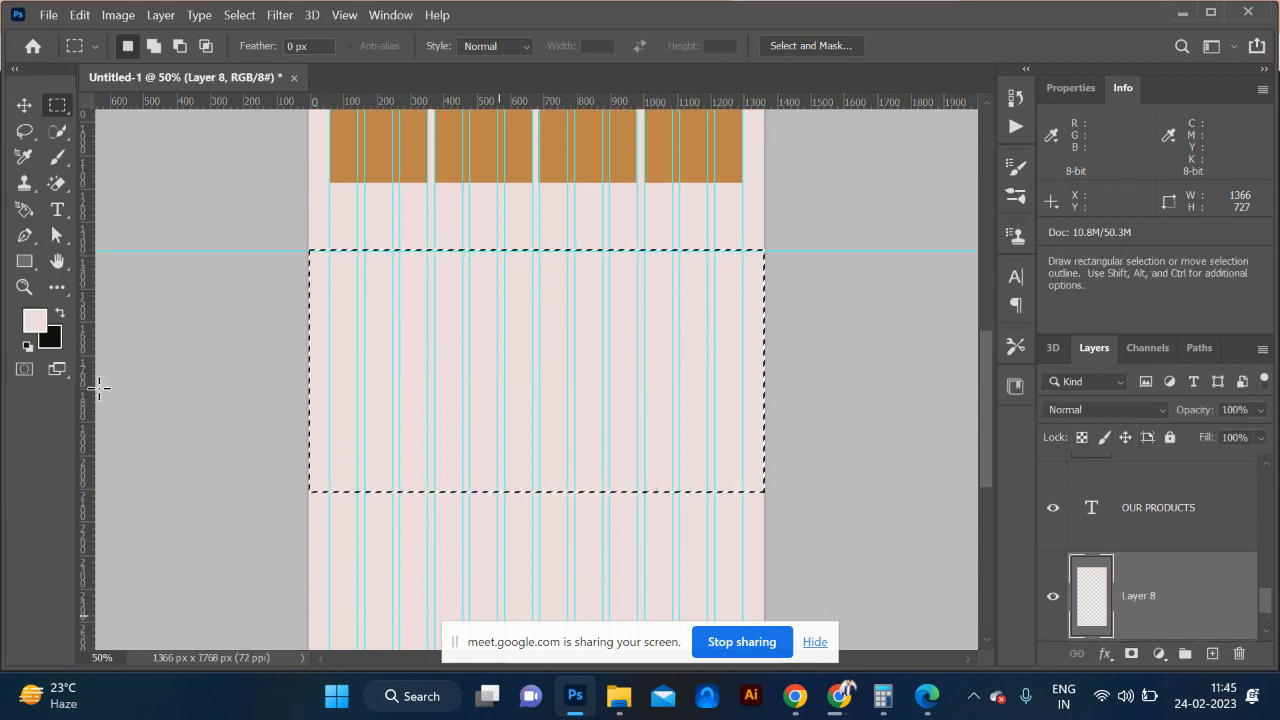
pyautogui.click(38, 330)
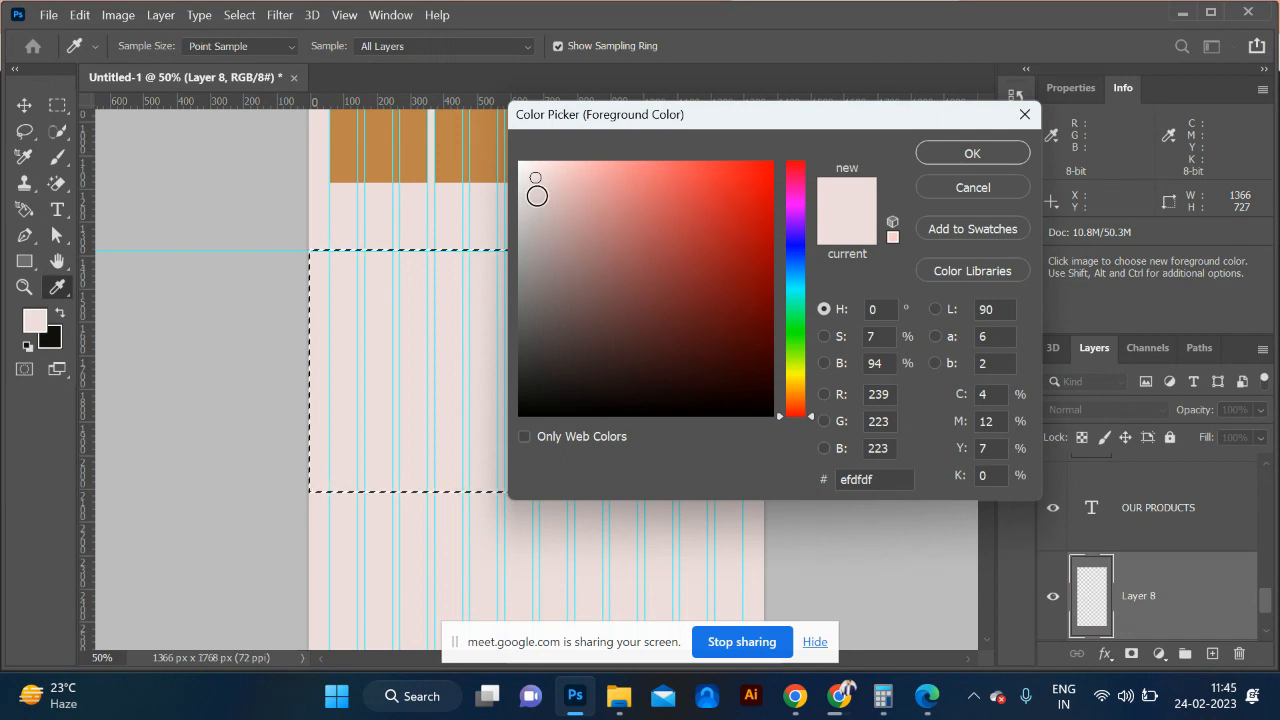
pyautogui.click(537, 196)
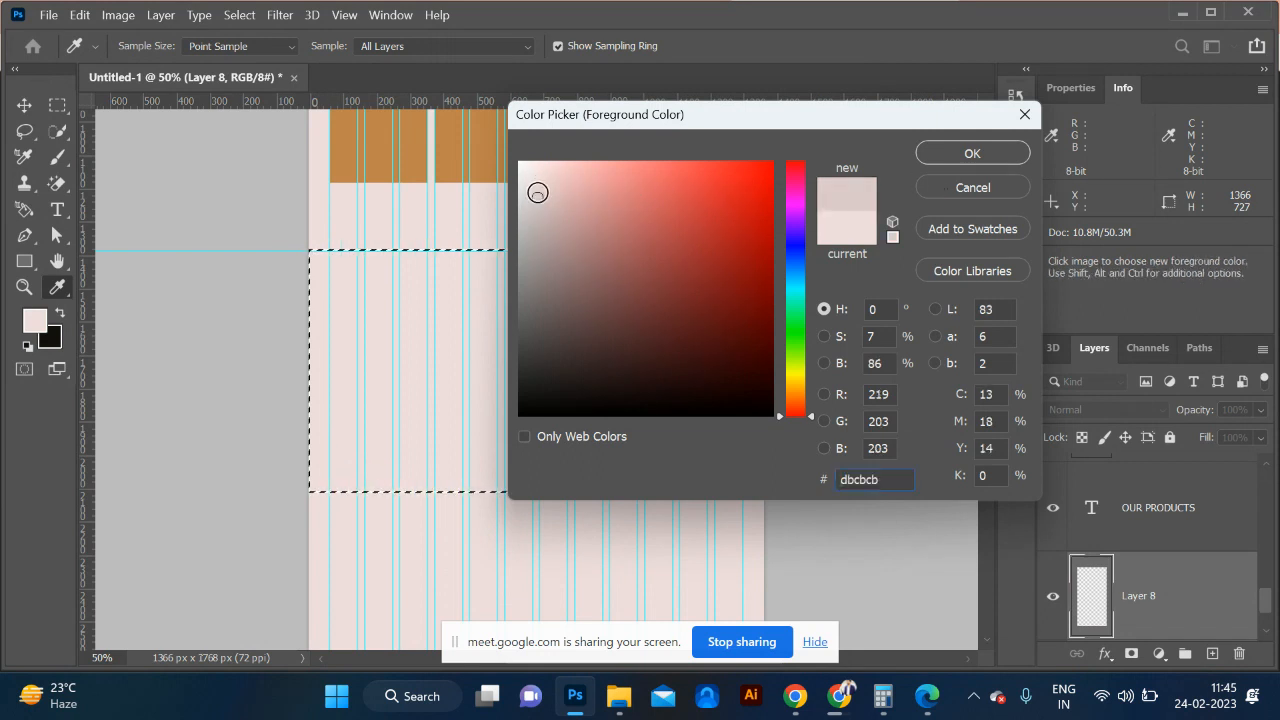
pyautogui.click(539, 193)
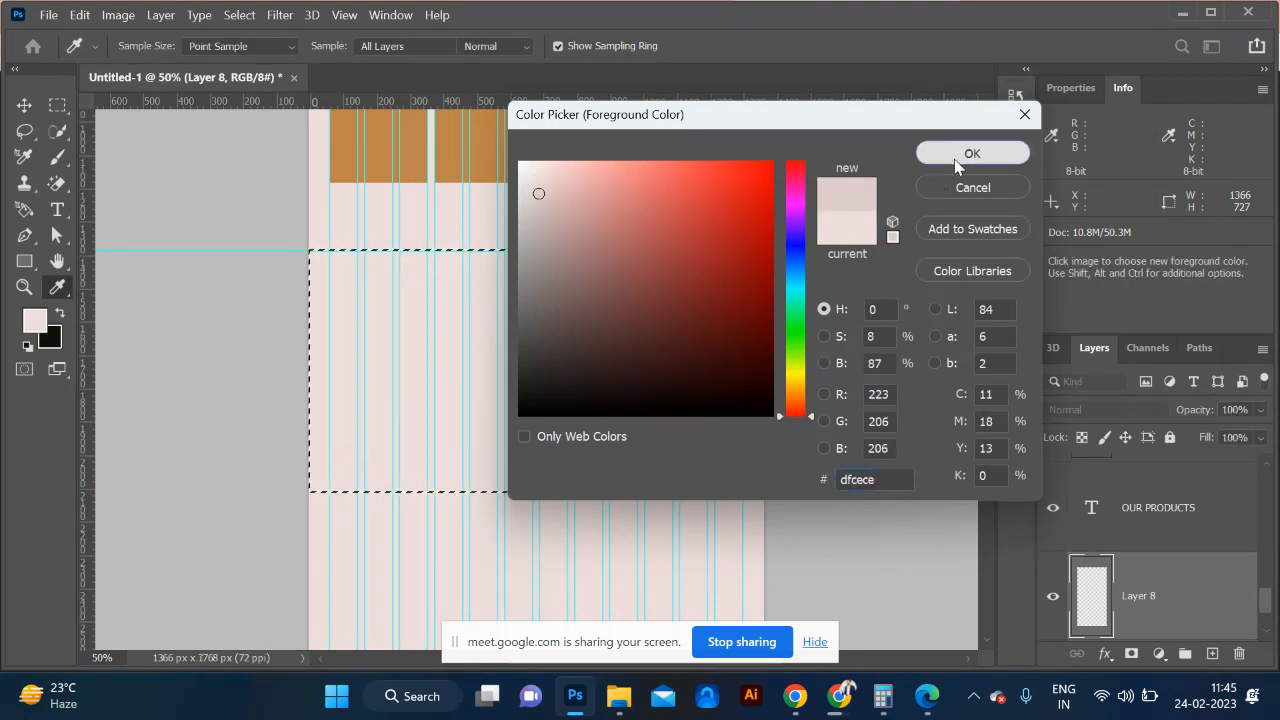
pyautogui.click(956, 157)
pyautogui.hotkey('alt', 'BackSpace')
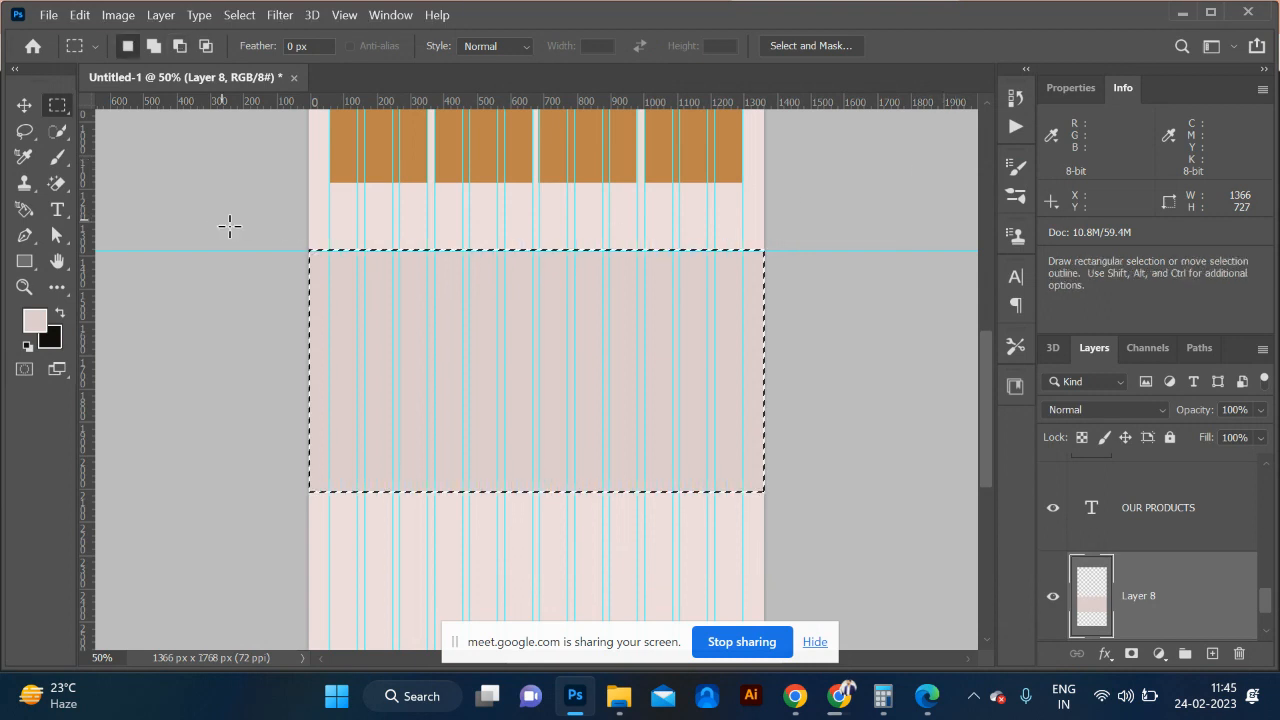
# Step: Refill the selected section with the lighter pink e7d9d9 and remove the selection
pyautogui.click(34, 320)
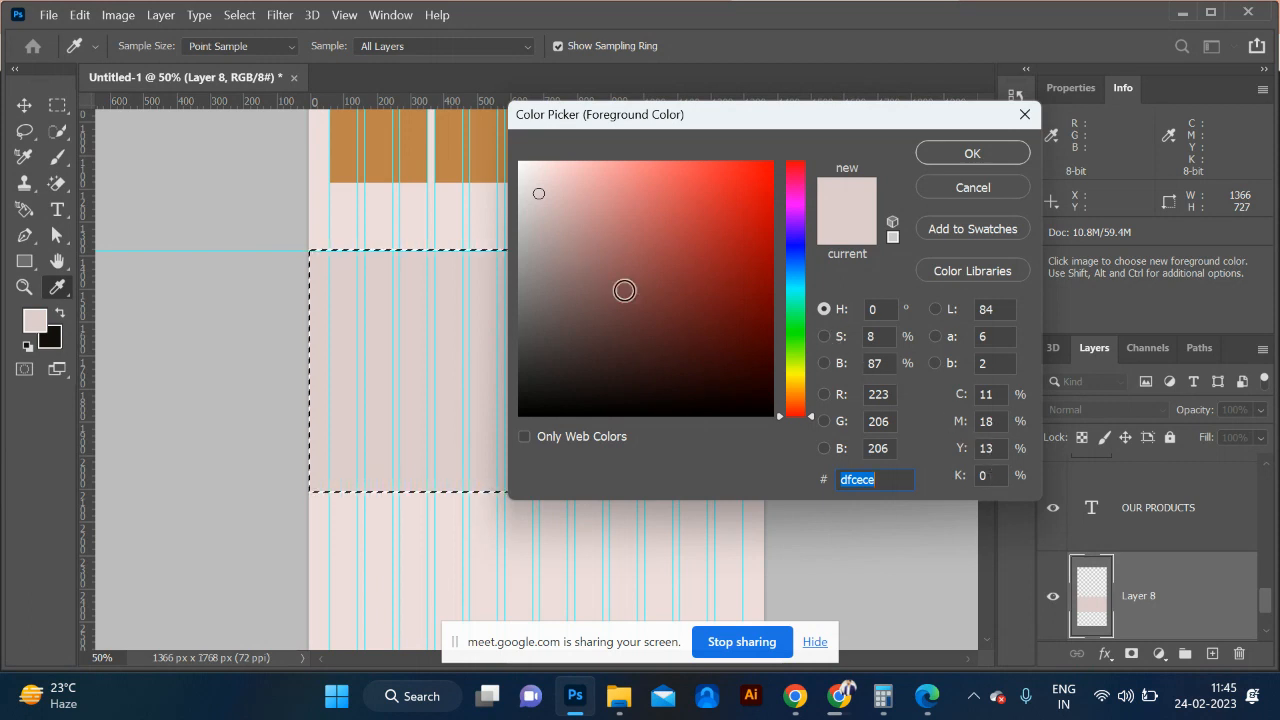
pyautogui.click(537, 189)
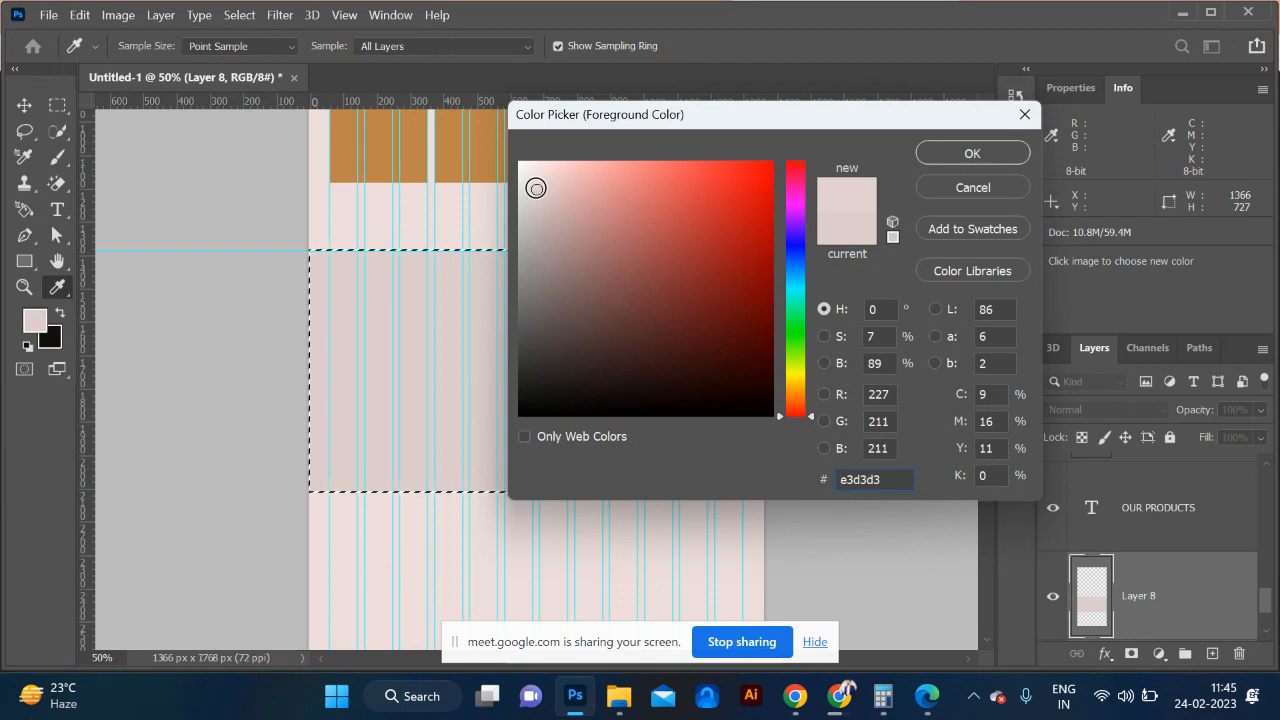
pyautogui.click(535, 186)
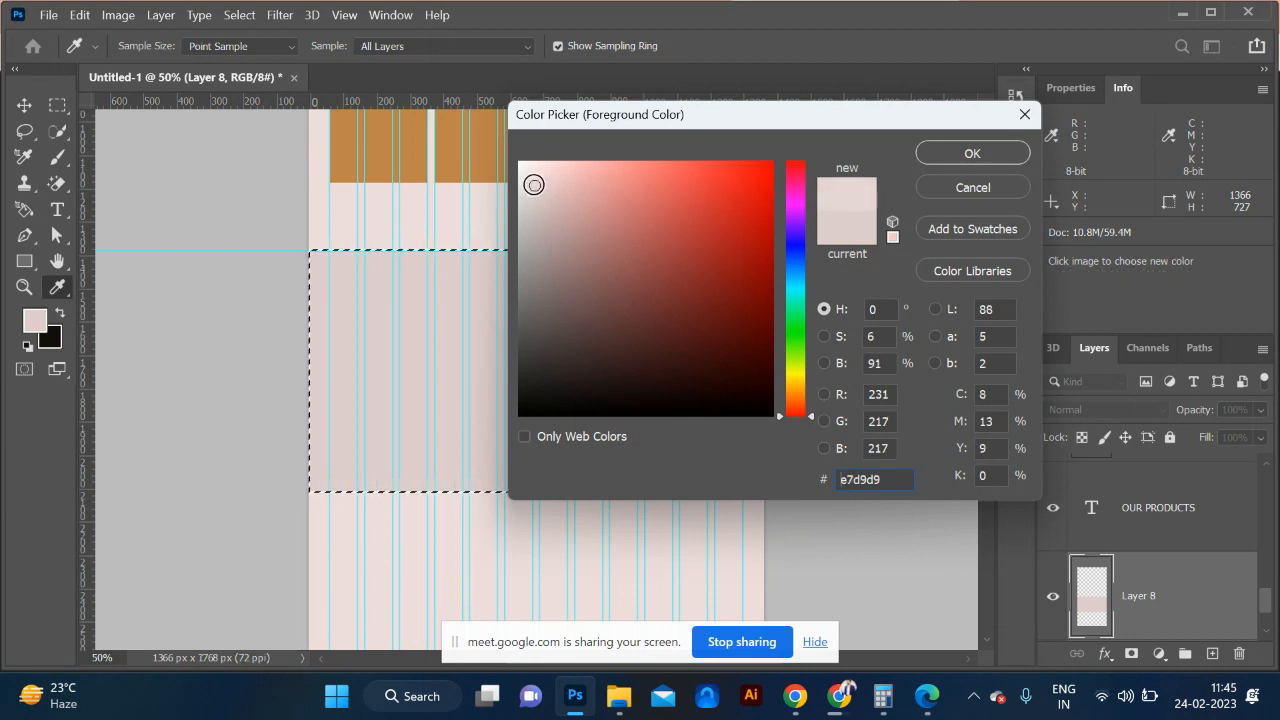
pyautogui.click(968, 155)
pyautogui.press('m')
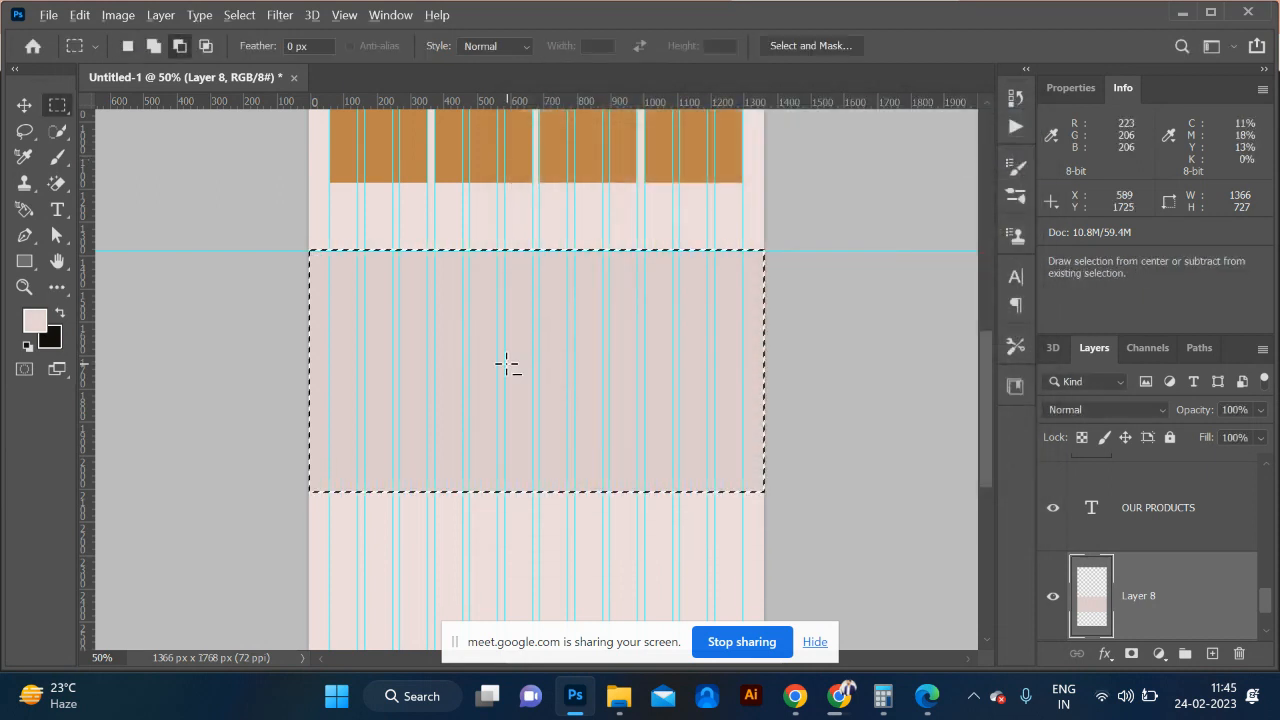
pyautogui.hotkey('alt', 'BackSpace')
pyautogui.hotkey('ctrl', 'd')
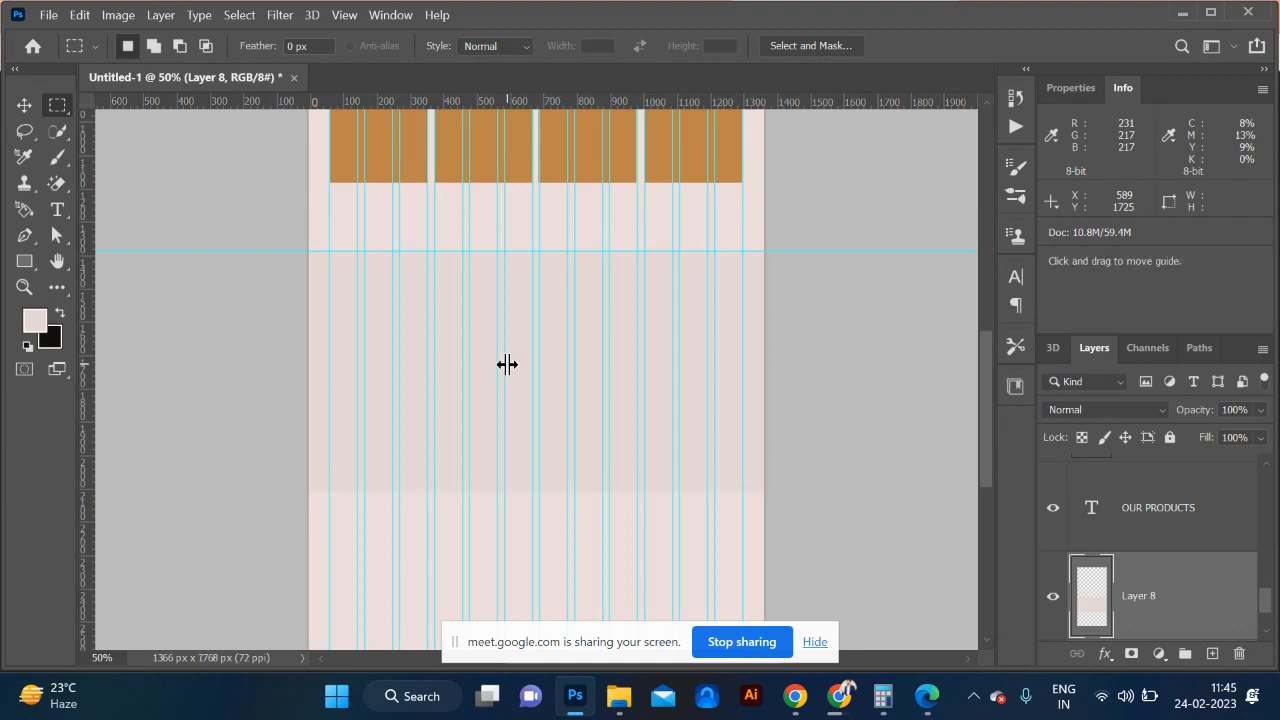
# Step: Select the layers of the products section together, including the OUR PRODUCTS heading and the four boxes
pyautogui.hotkey('ctrl', '-')
pyautogui.hotkey('ctrl', '-')
pyautogui.hotkey('ctrl', '+')
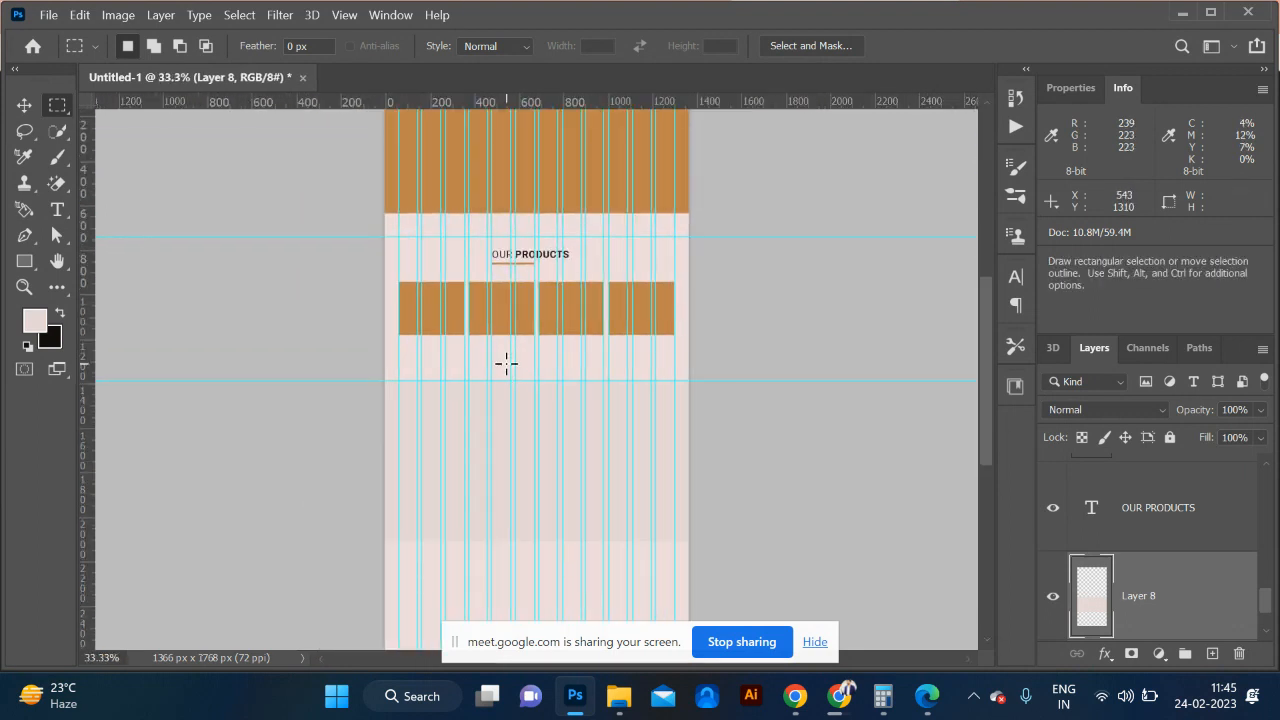
pyautogui.scroll(-1, 447, 501)
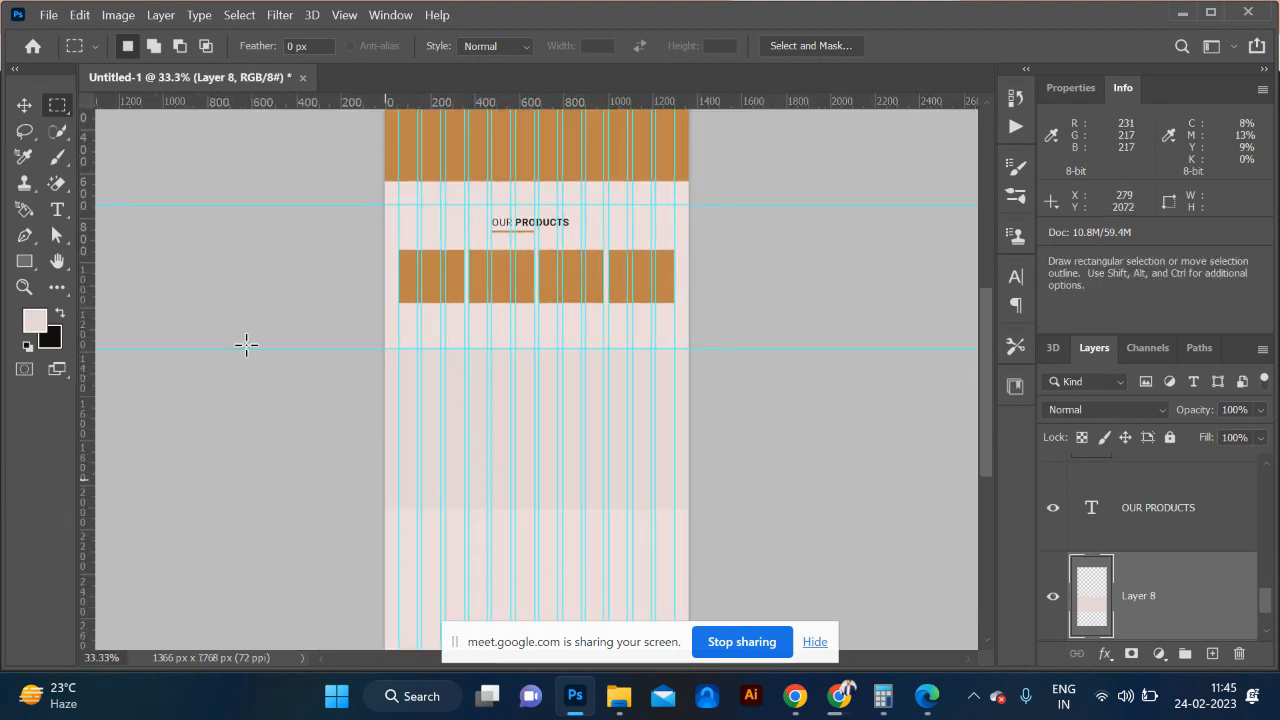
pyautogui.click(24, 105)
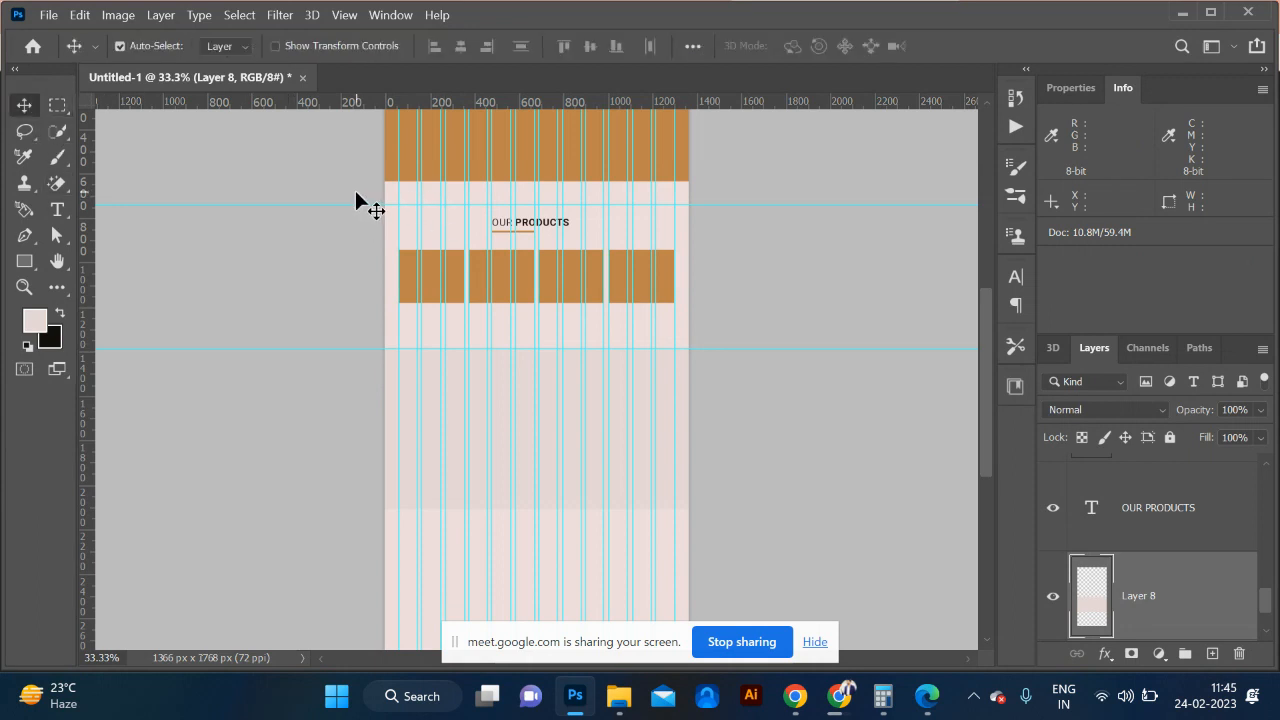
pyautogui.moveTo(357, 188); pyautogui.dragTo(757, 340)
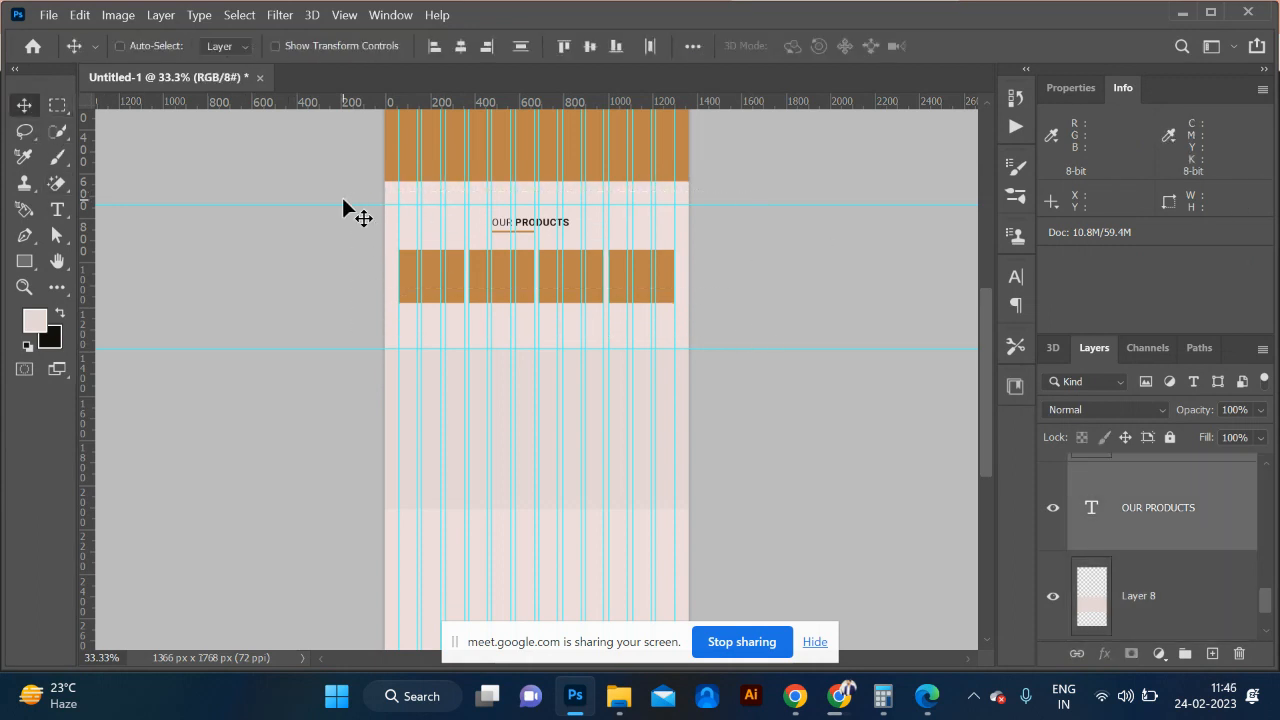
# Step: Make a circular selection of about 23 × 23 px below the second product box and fill it with black on a new layer
pyautogui.hotkey('ctrl', '-')
pyautogui.hotkey('ctrl', '+')
pyautogui.hotkey('ctrl', '+')
pyautogui.hotkey('ctrl', '+')
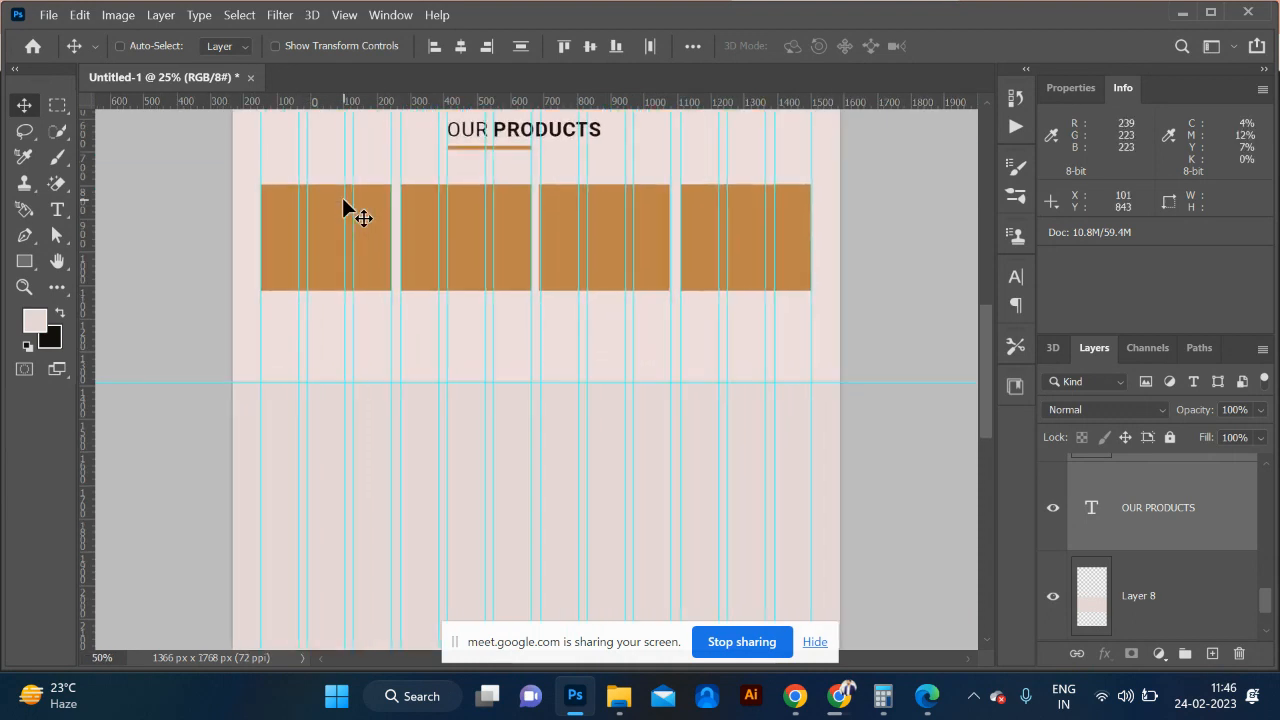
pyautogui.hotkey('ctrl', '+')
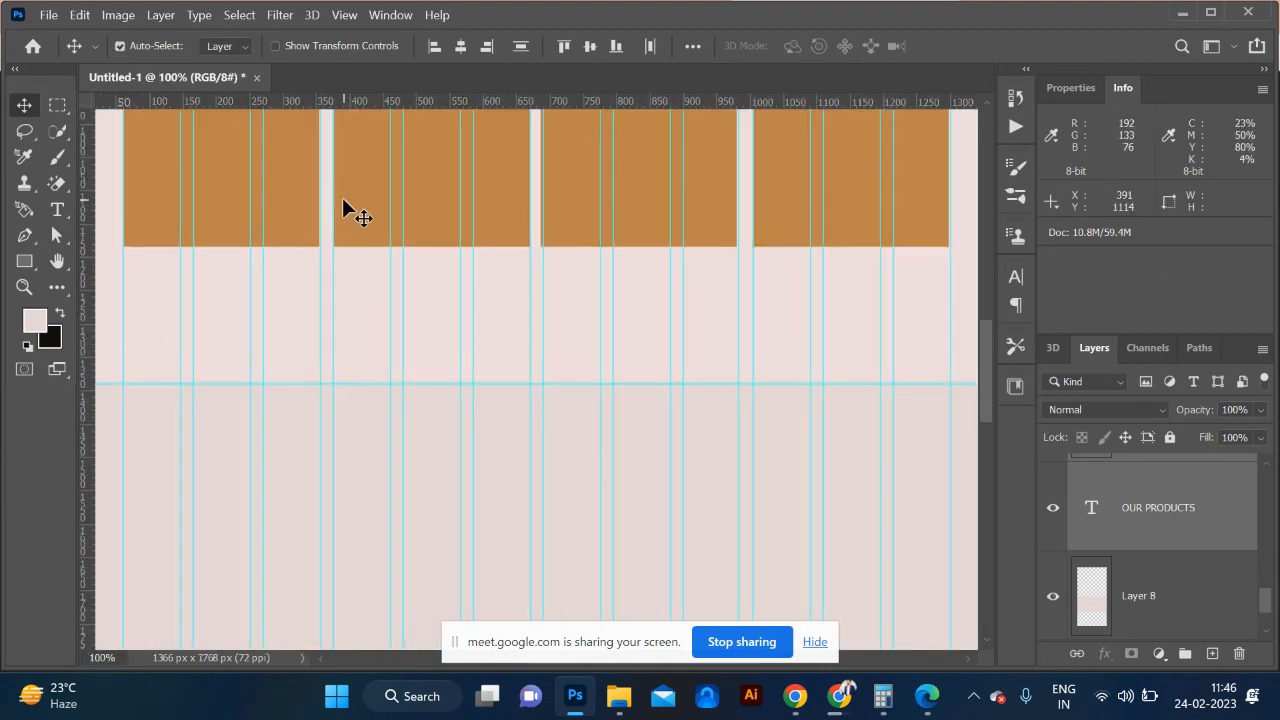
pyautogui.click(57, 105)
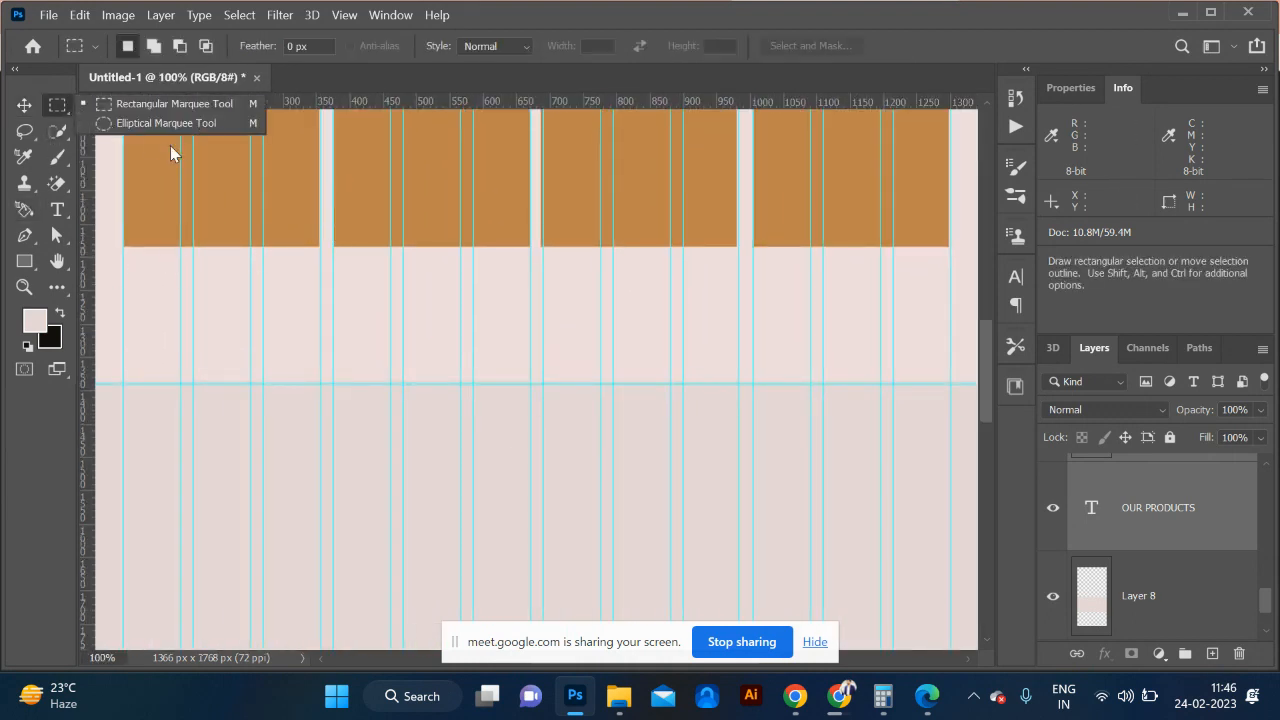
pyautogui.click(170, 122)
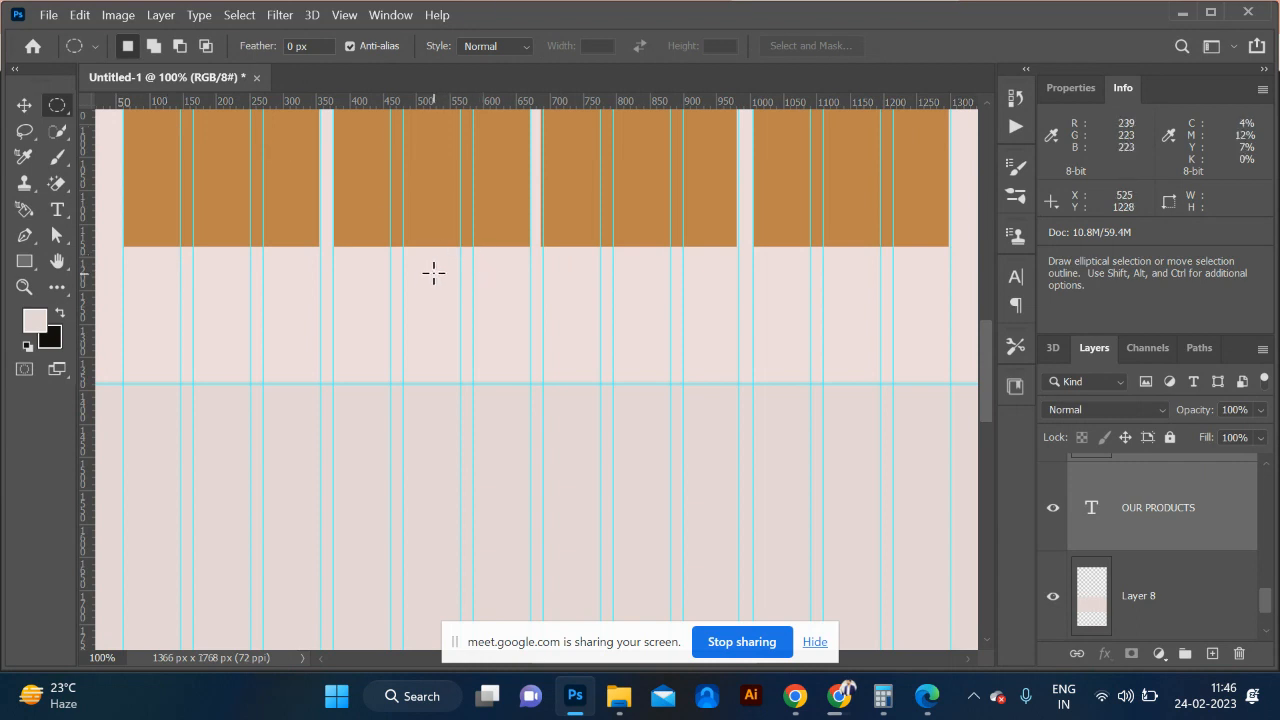
pyautogui.moveTo(433, 271); pyautogui.dragTo(440, 280)
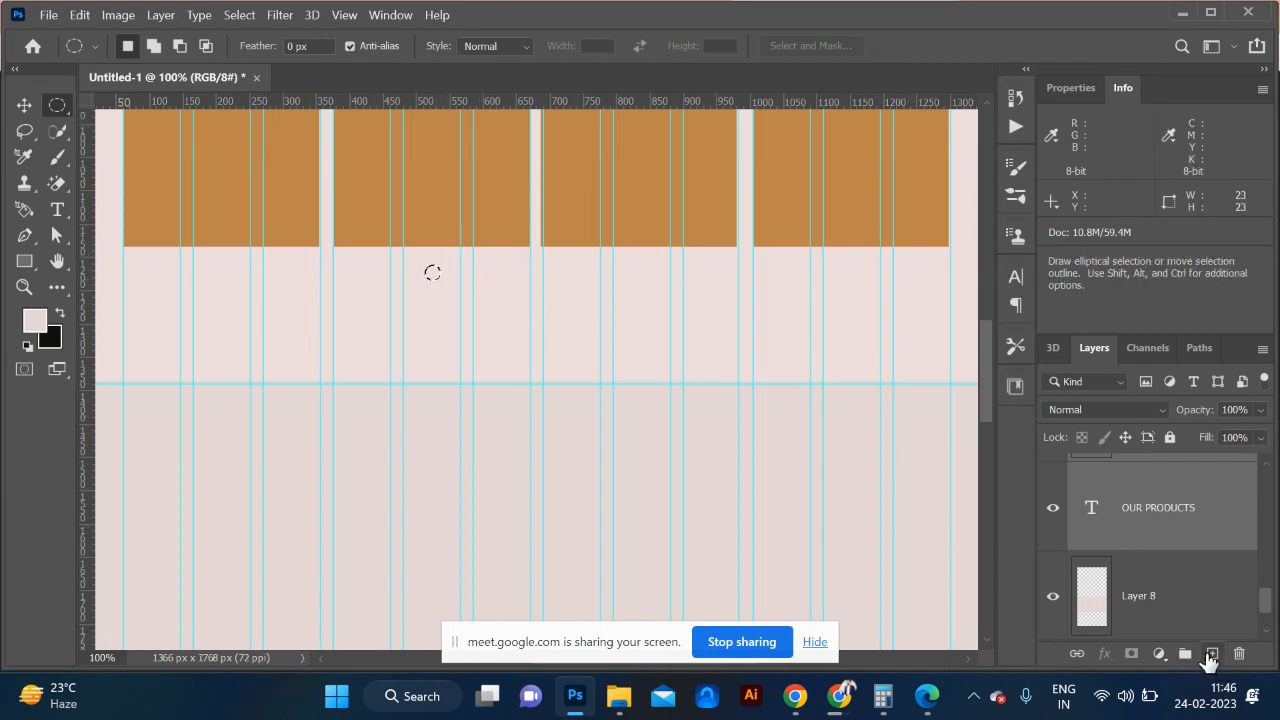
pyautogui.click(1210, 653)
pyautogui.hotkey('ctrl', 'BackSpace')
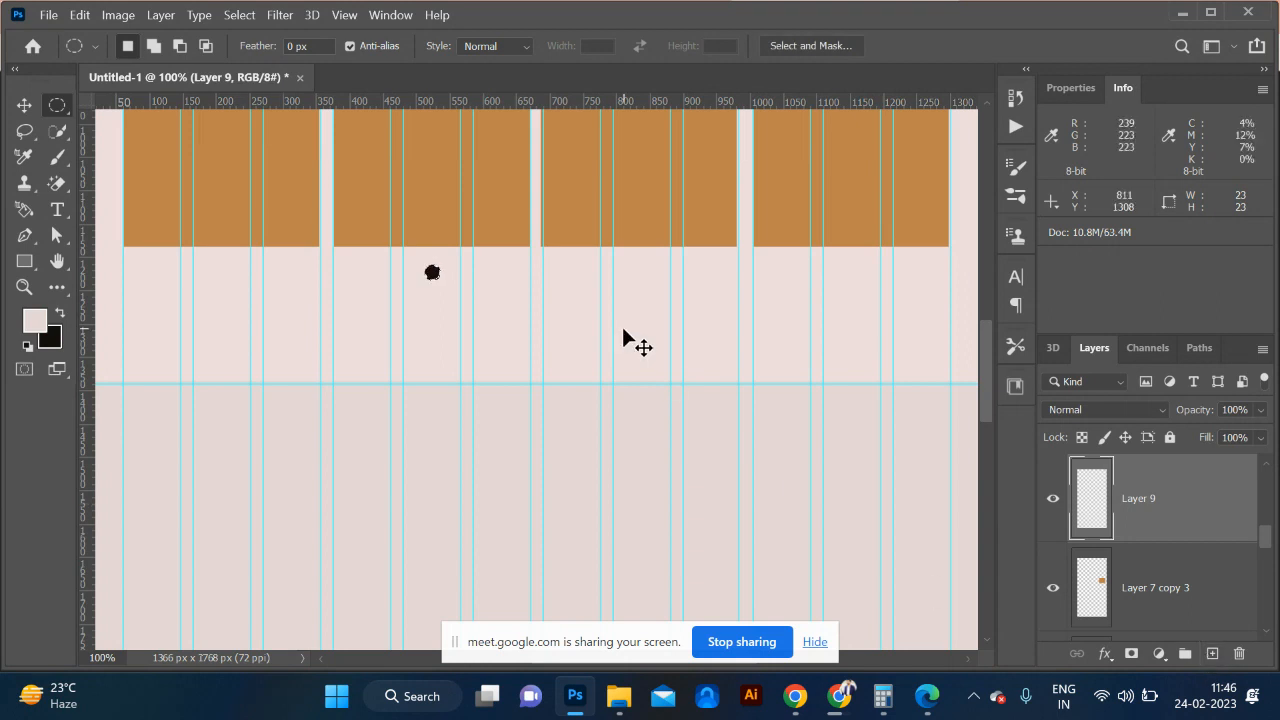
# Step: Duplicate the black dot about 50 px to the right and repeat the offset copy twice to form a row of four dots
pyautogui.hotkey('ctrl', 'j')
pyautogui.hotkey('ctrl', 't')
pyautogui.hotkey('shift', 'Right')
pyautogui.hotkey('shift', 'Right')
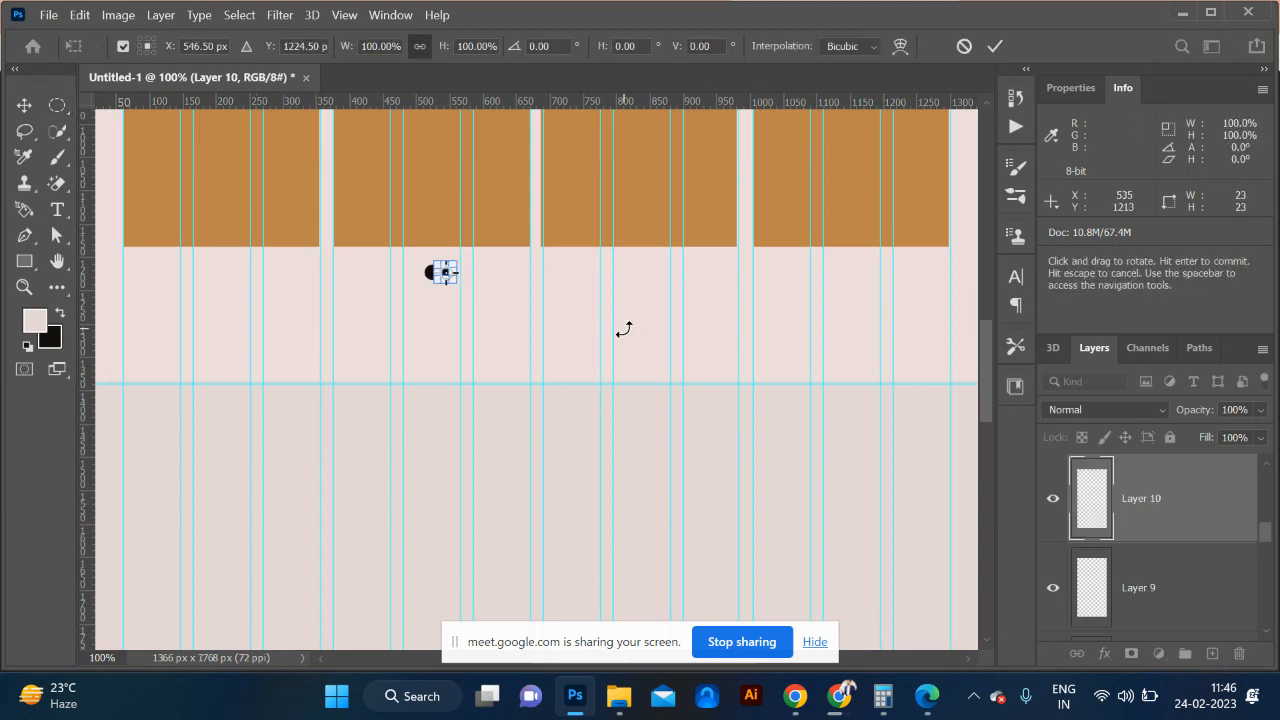
pyautogui.hotkey('shift', 'Right')
pyautogui.hotkey('shift', 'Right')
pyautogui.press('Return')
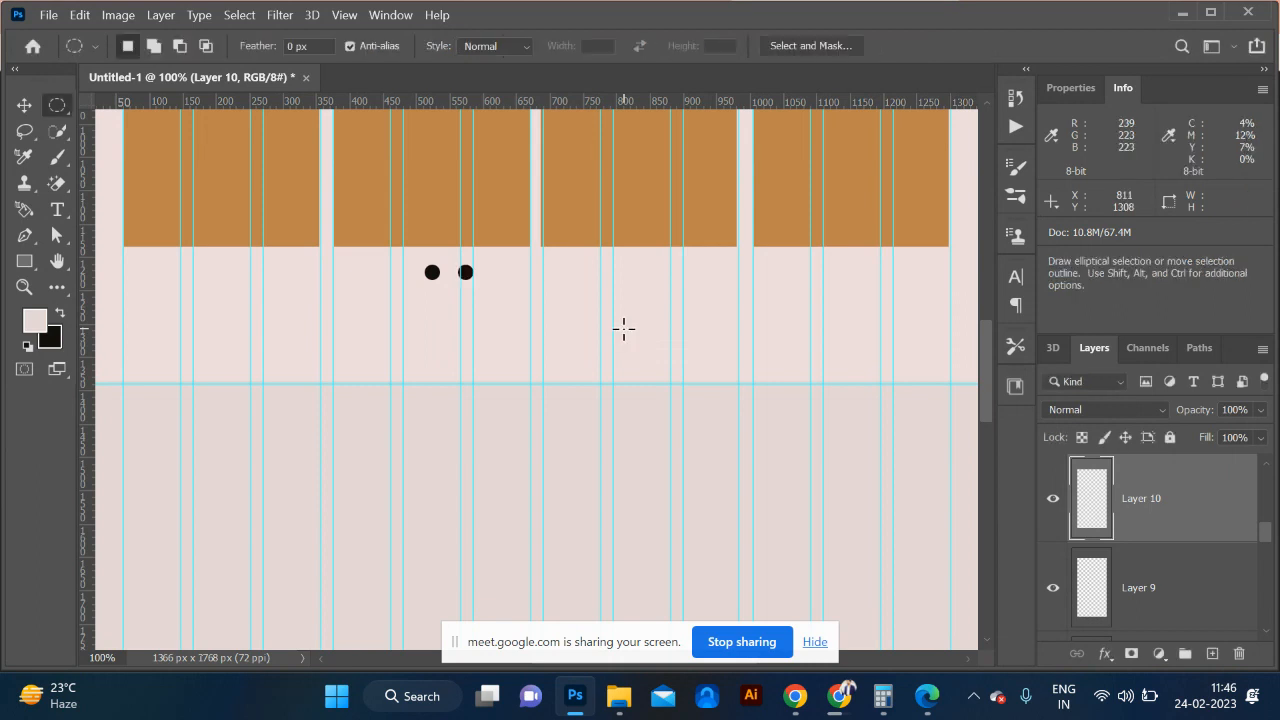
pyautogui.hotkey('ctrl', 'alt', 'shift', 't')
pyautogui.hotkey('ctrl', 'alt', 'shift', 't')
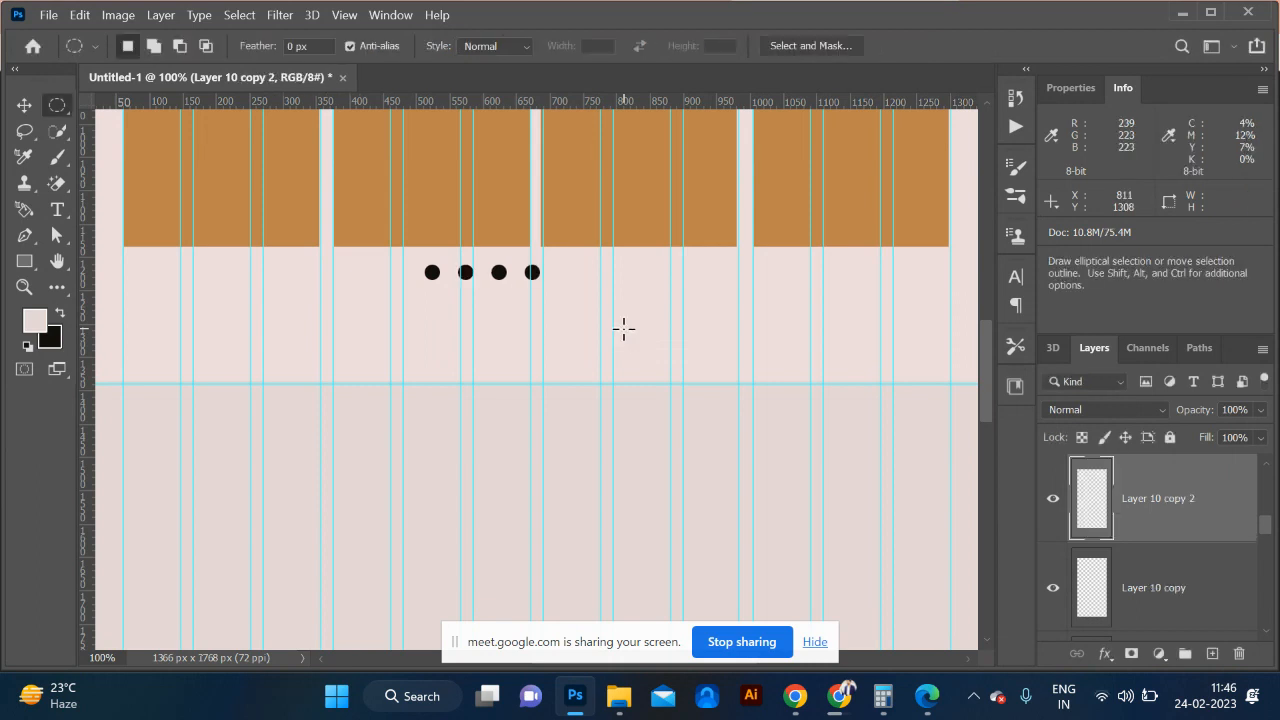
# Step: Move the four dots together about 115 px to the right and group their layers
pyautogui.scroll(-2, 1185, 551)
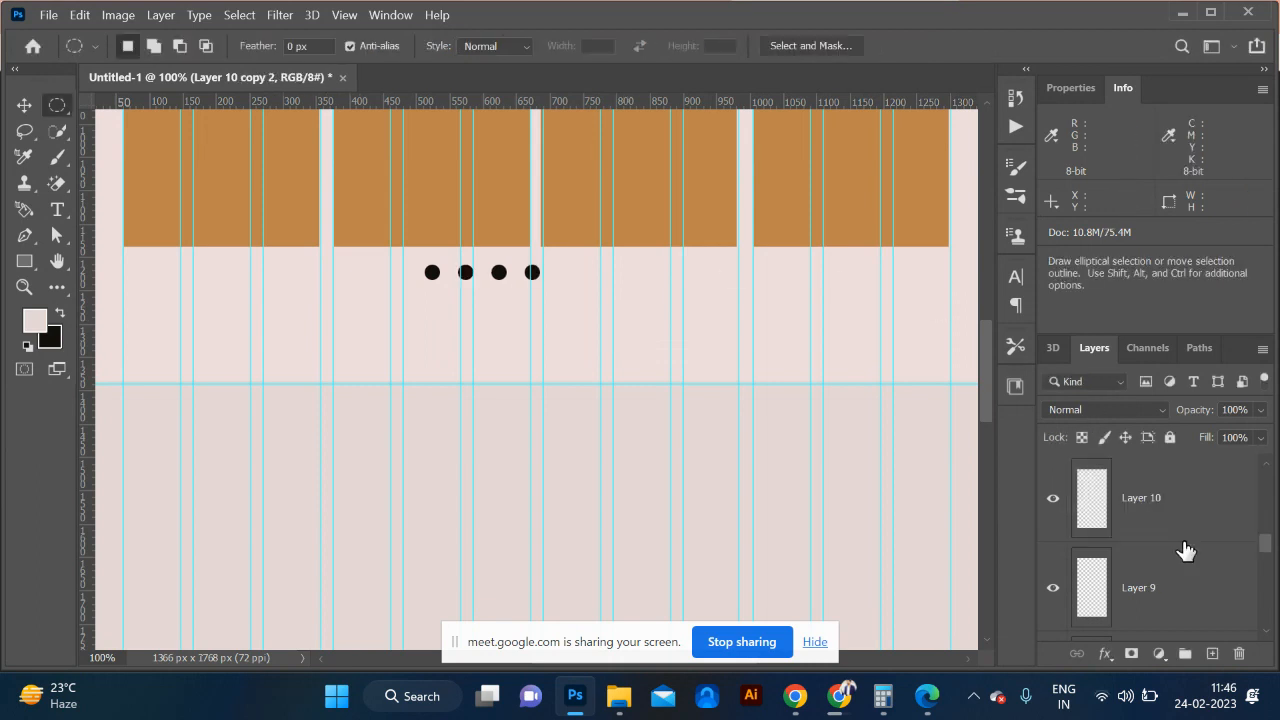
pyautogui.keyDown('shift'); pyautogui.click(1155, 580); pyautogui.keyUp('shift')
pyautogui.scroll(3, 1157, 580)
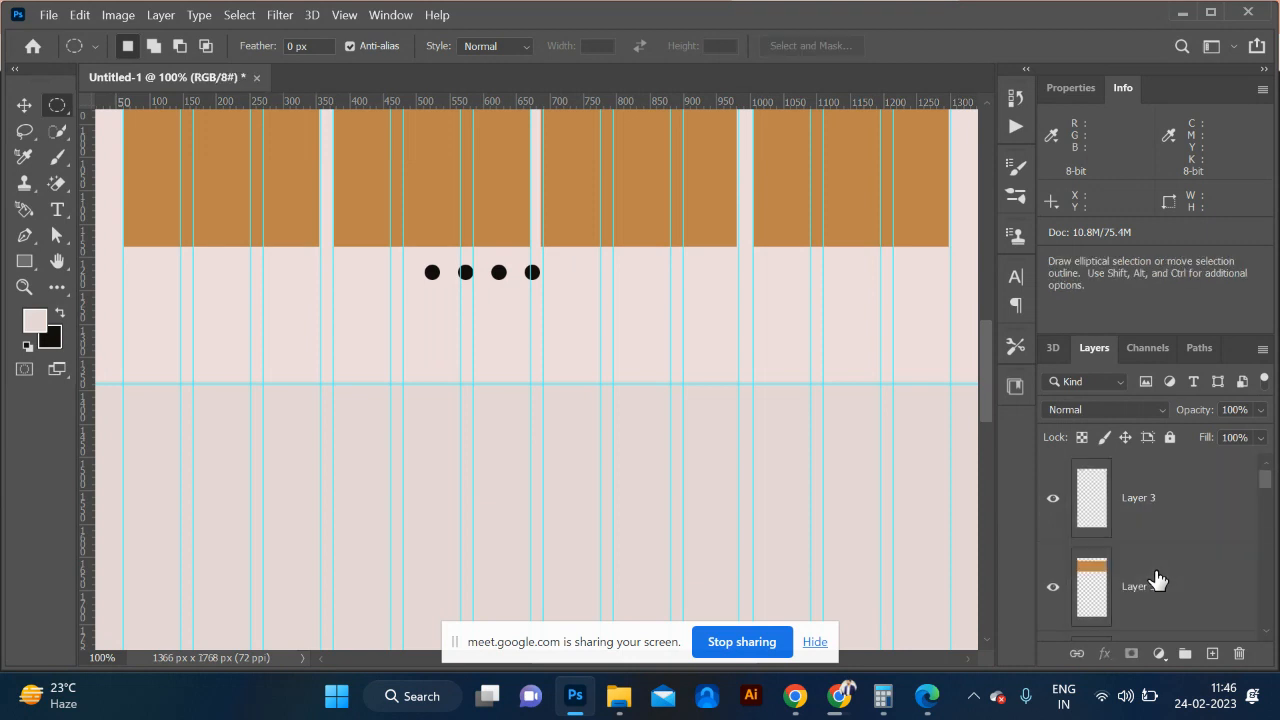
pyautogui.click(24, 105)
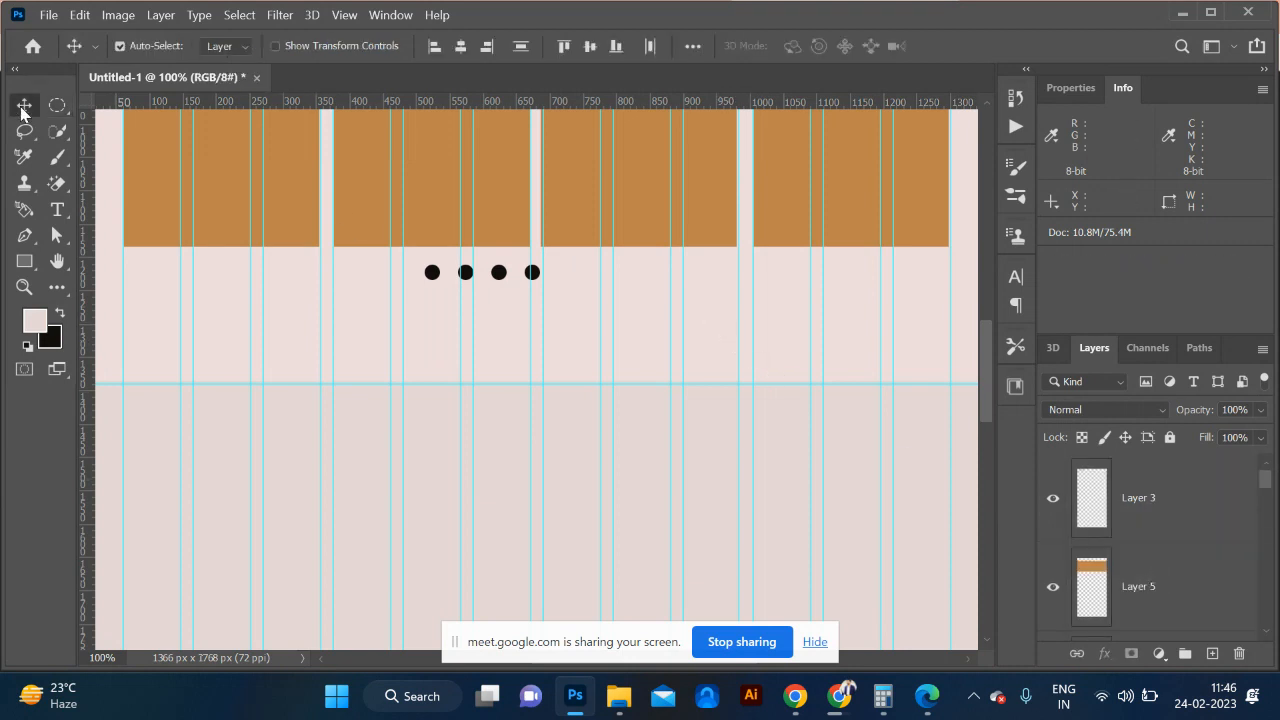
pyautogui.moveTo(588, 334); pyautogui.dragTo(346, 262)
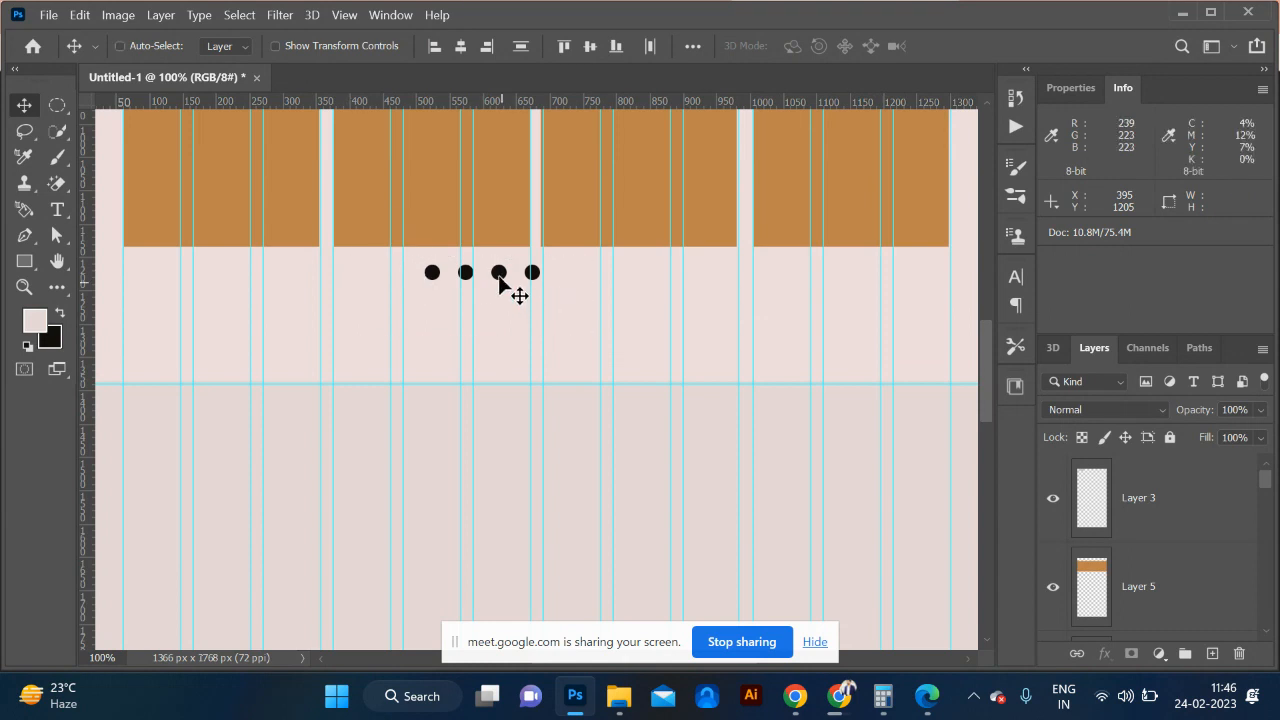
pyautogui.moveTo(500, 275); pyautogui.dragTo(576, 285)
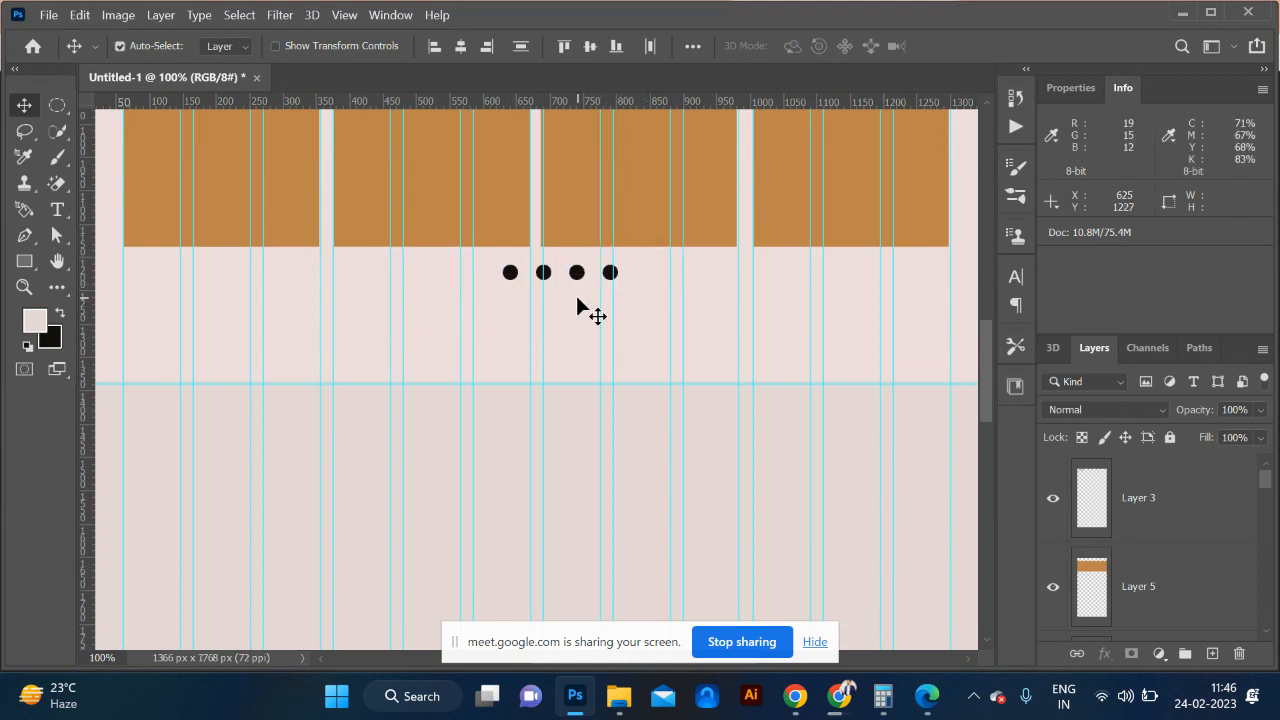
pyautogui.hotkey('ctrl', 'g')
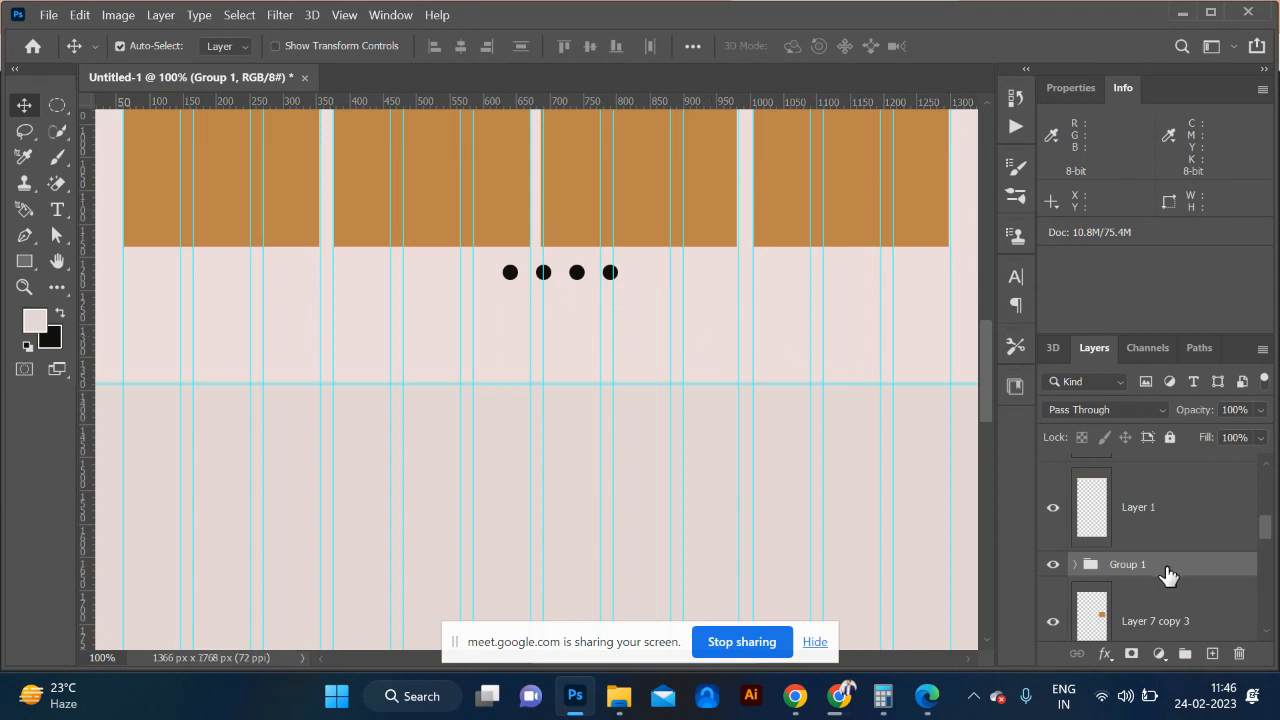
# Step: Centre the dot group horizontally on the page by aligning it with the Background layer
pyautogui.scroll(-5, 1166, 571)
pyautogui.scroll(5, 1170, 612)
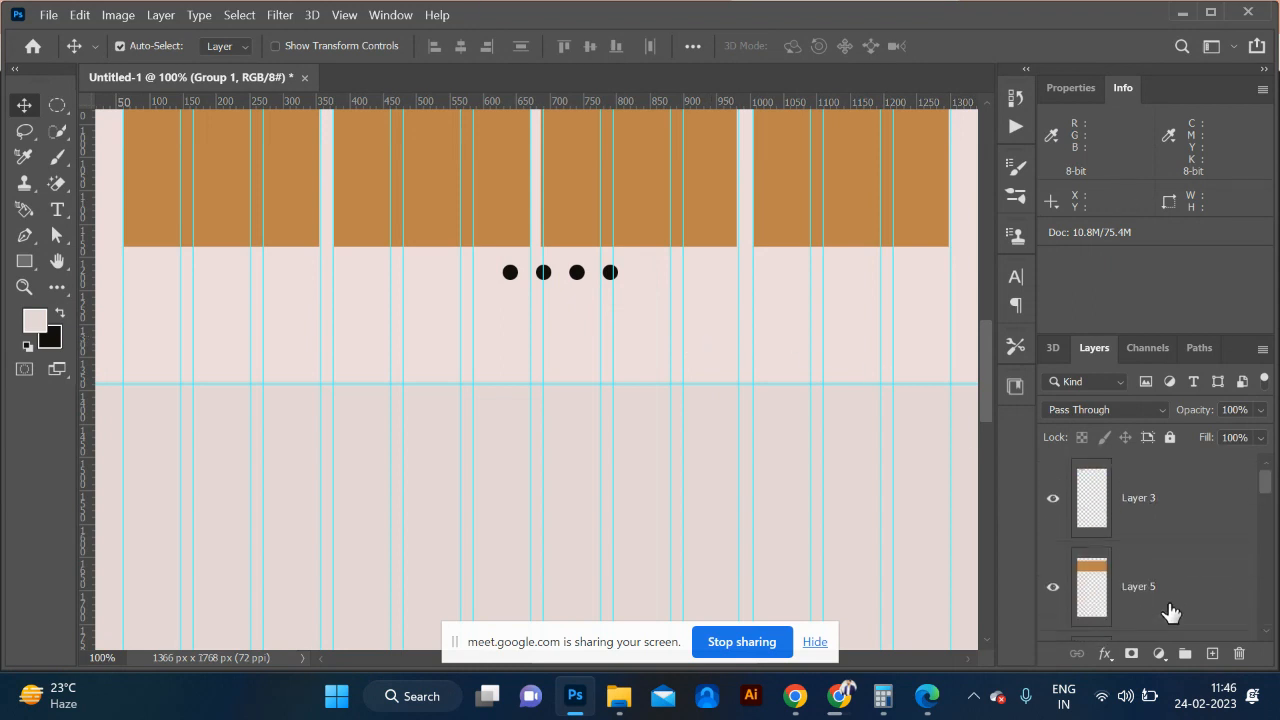
pyautogui.scroll(-2, 1170, 607)
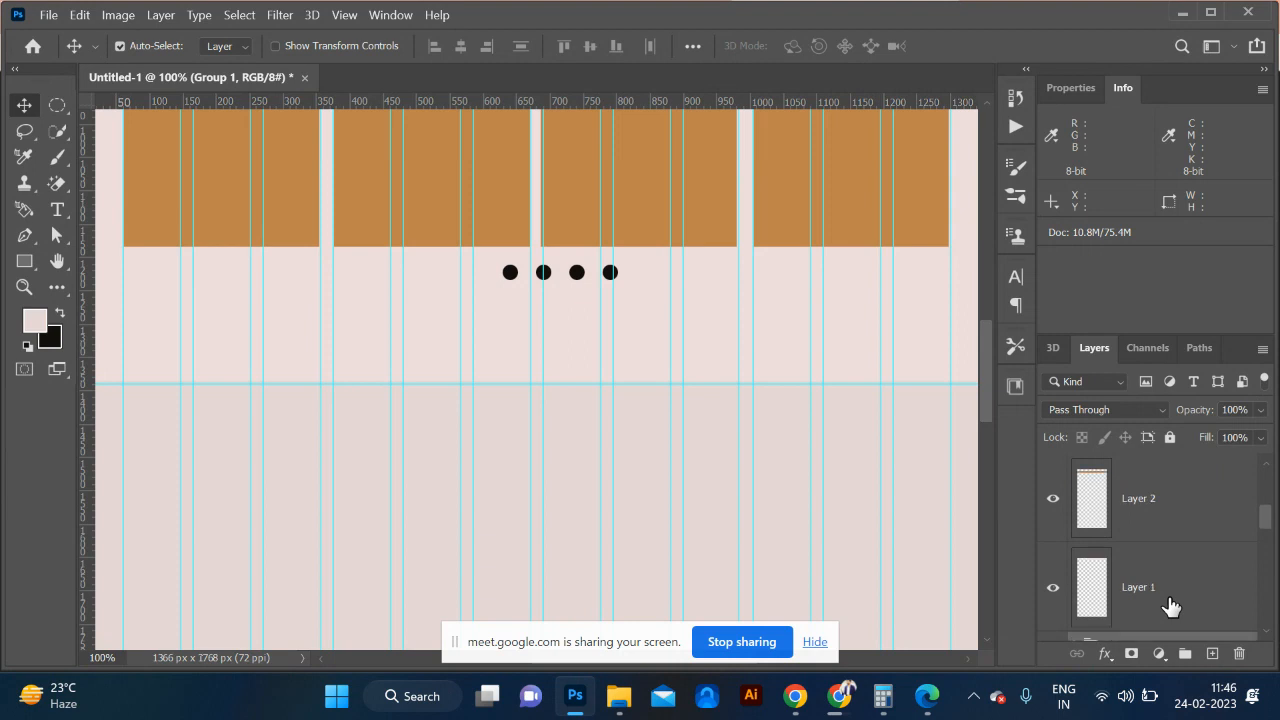
pyautogui.click(1267, 638)
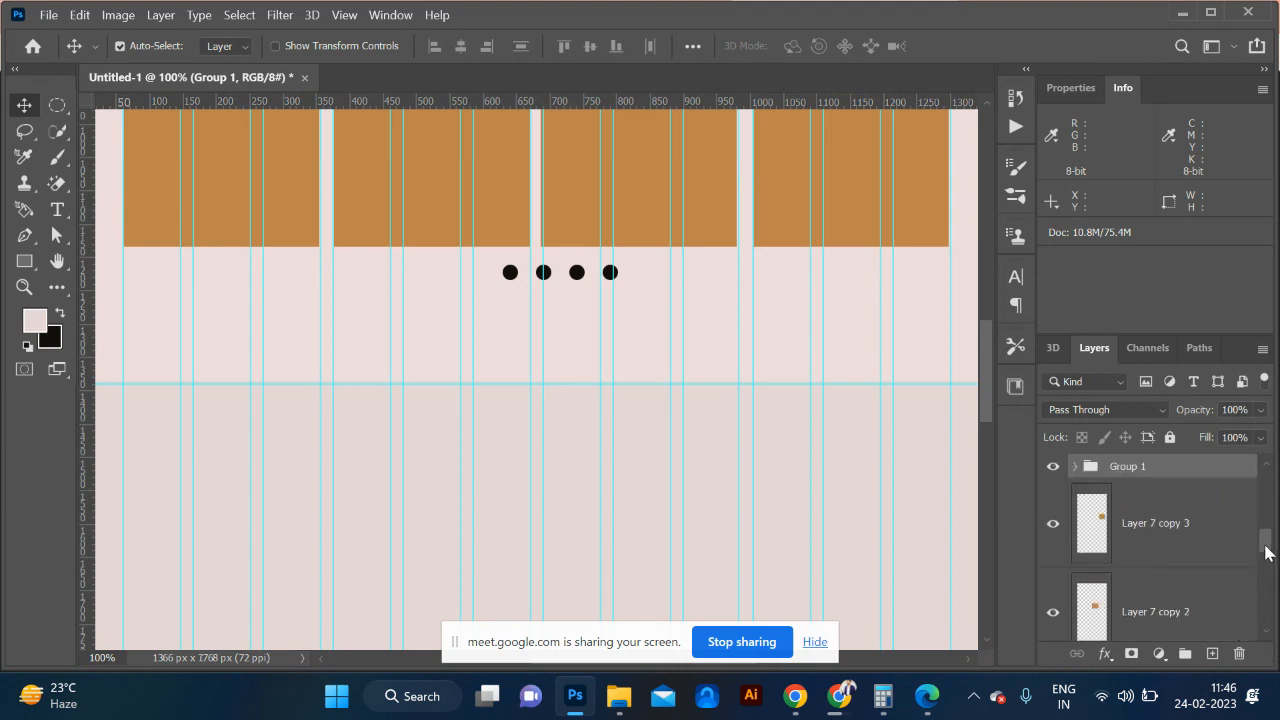
pyautogui.moveTo(1267, 552); pyautogui.dragTo(1268, 645)
pyautogui.click(1153, 597)
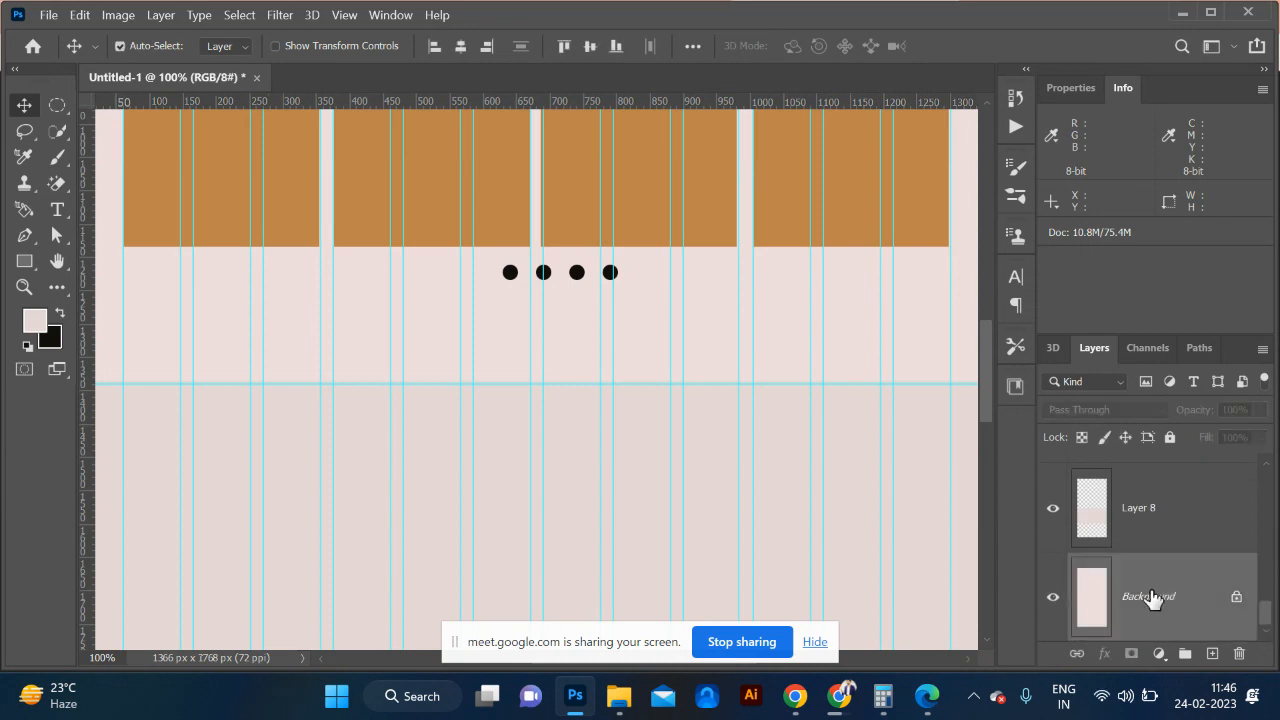
pyautogui.click(455, 56)
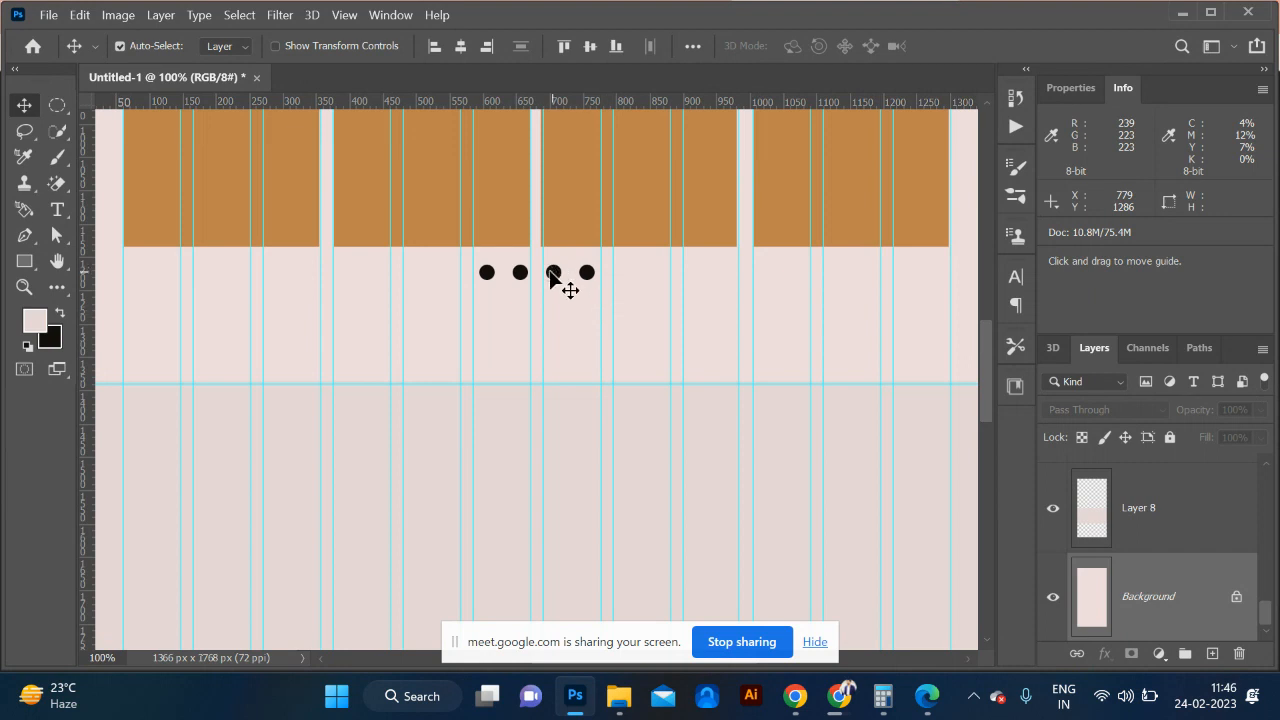
# Step: Find the slider dots' layers and close the Info and Properties panel group to enlarge the layer list
pyautogui.click(520, 275)
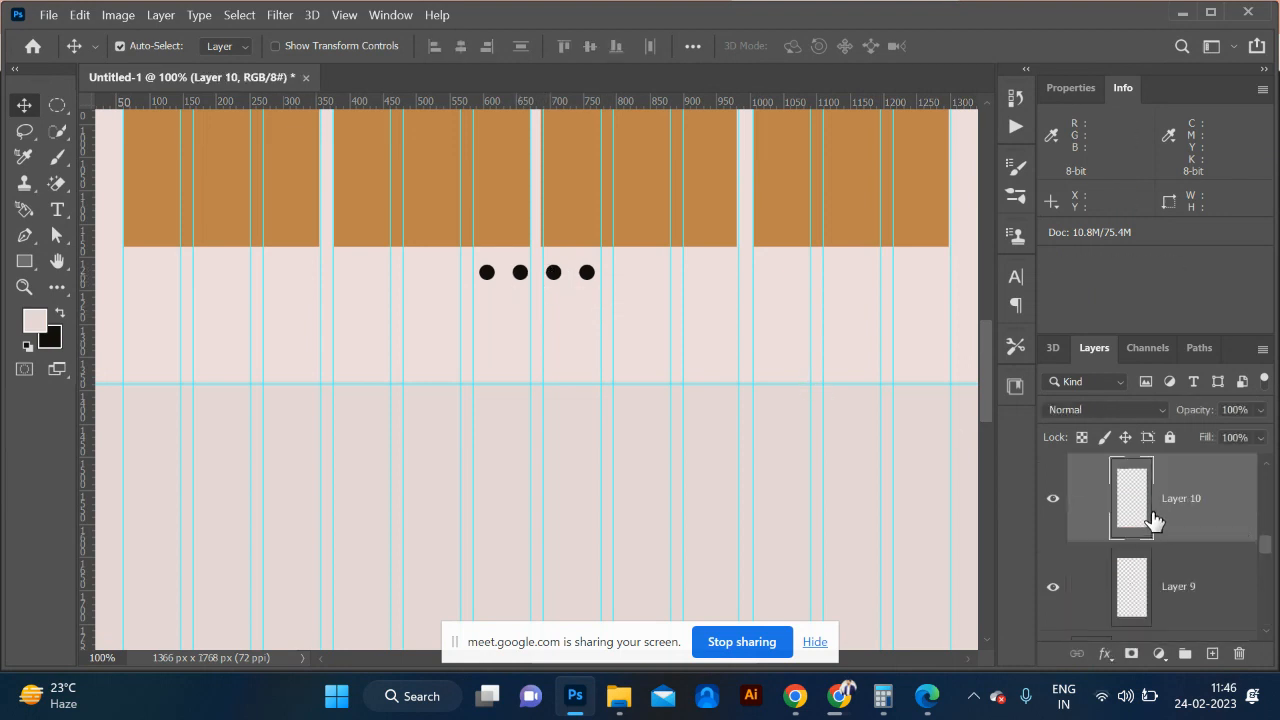
pyautogui.scroll(5, 1154, 520)
pyautogui.scroll(-3, 1154, 520)
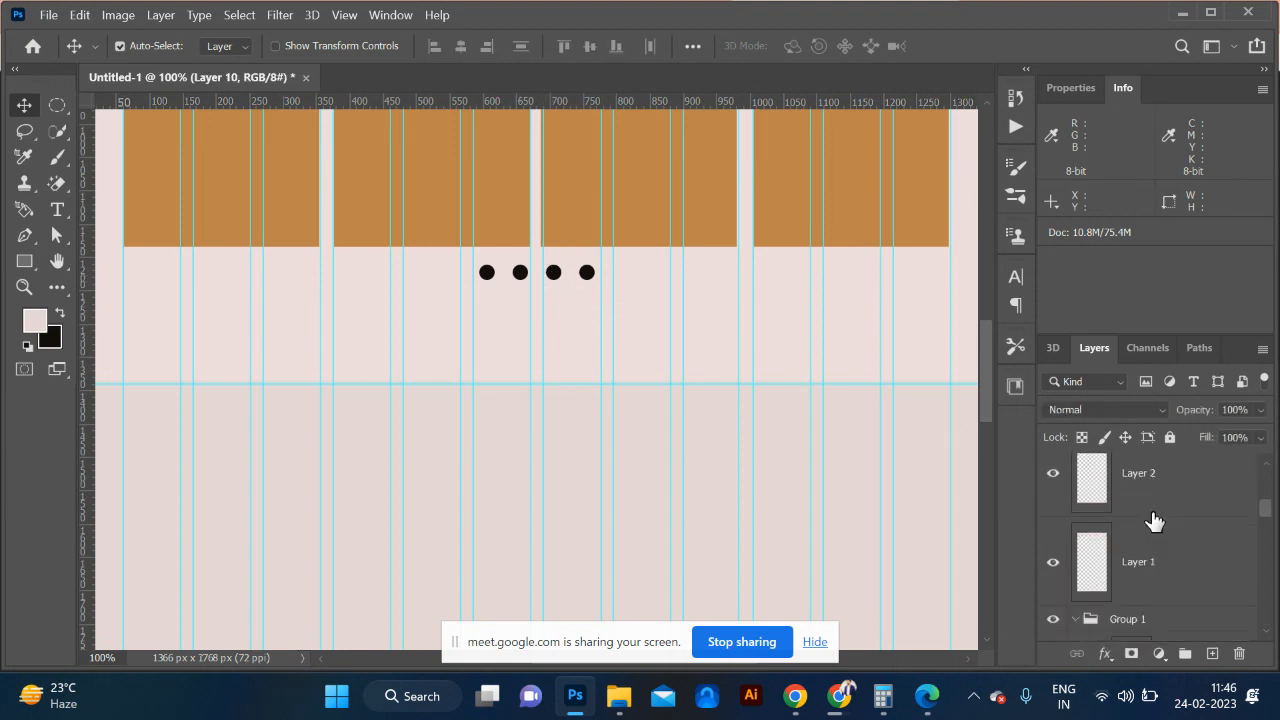
pyautogui.click(1160, 588)
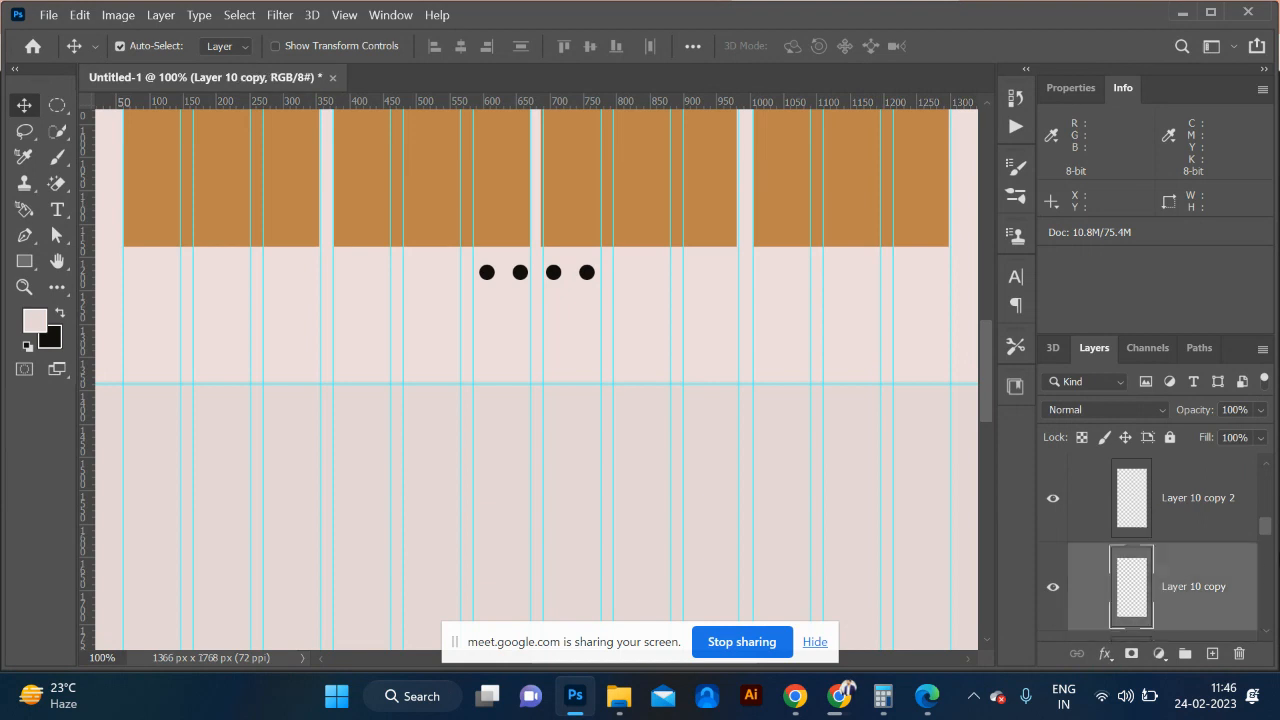
pyautogui.moveTo(1270, 530)
pyautogui.mouseDown()
pyautogui.moveTo(1270, 513)
pyautogui.moveTo(1270, 558)
pyautogui.moveTo(1268, 540)
pyautogui.mouseUp()
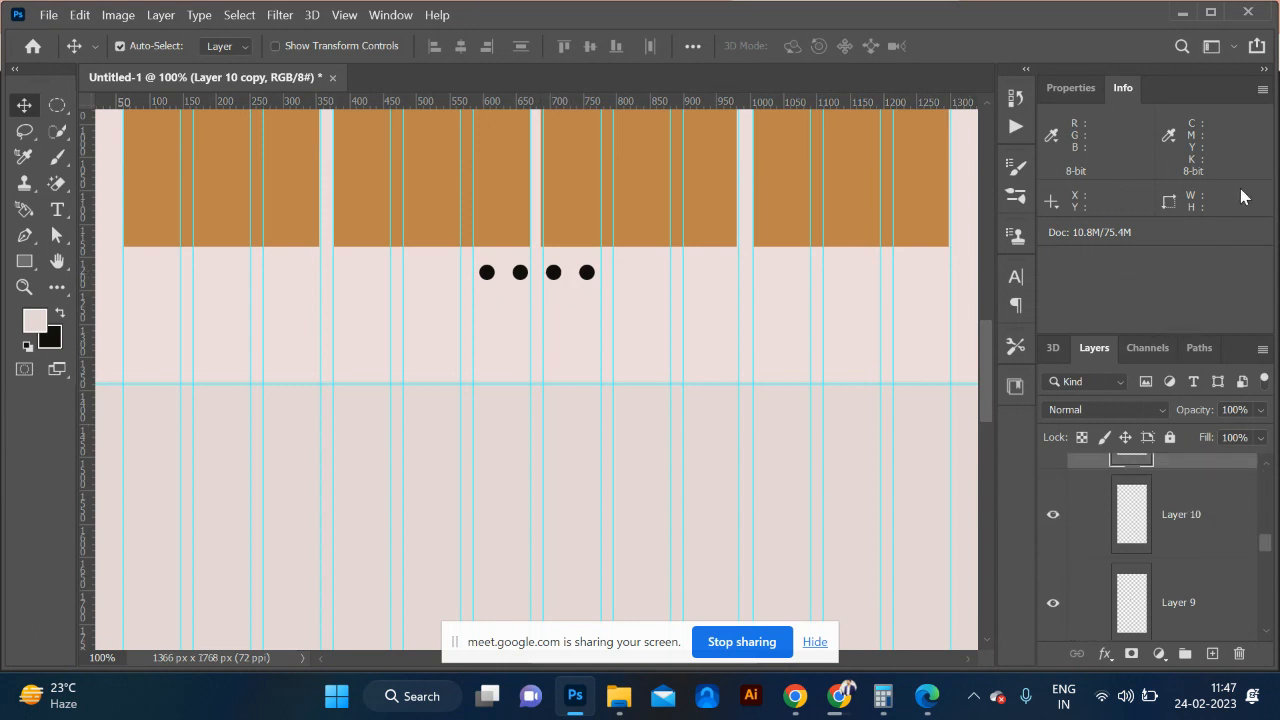
pyautogui.click(1263, 91)
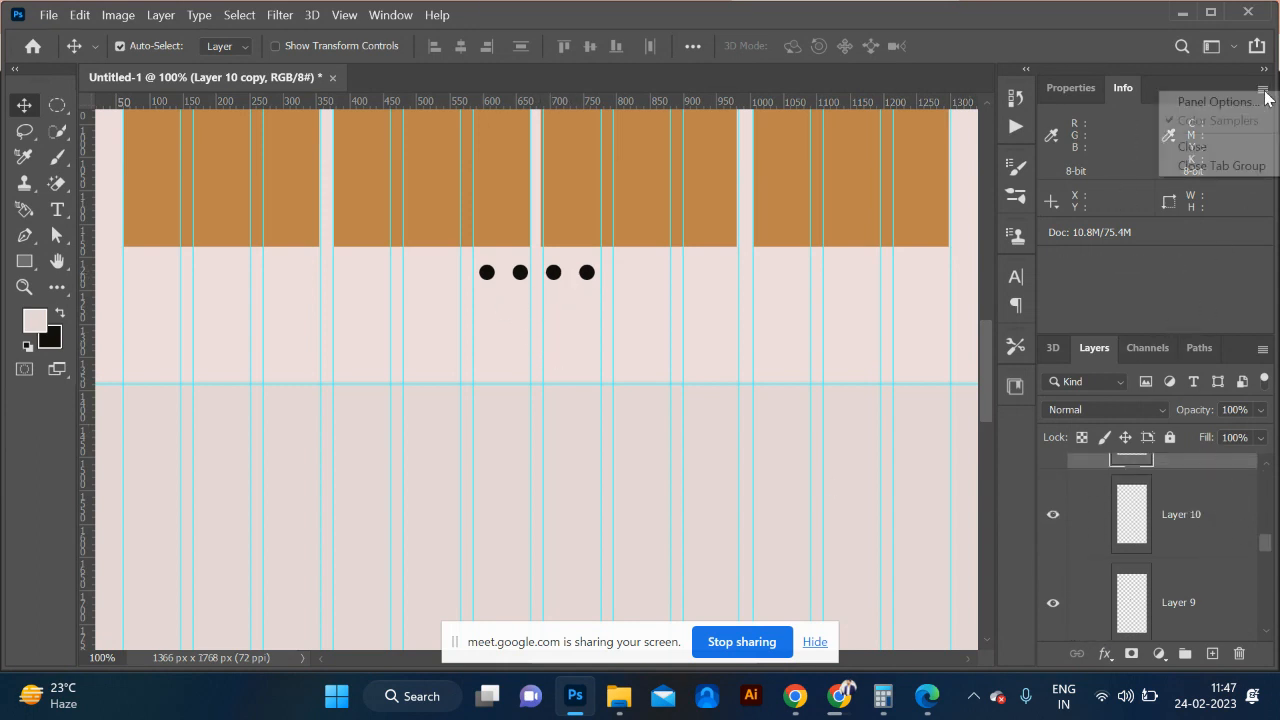
pyautogui.click(1247, 167)
pyautogui.moveTo(1270, 423); pyautogui.dragTo(1267, 379)
pyautogui.keyDown('shift'); pyautogui.click(1185, 503); pyautogui.keyUp('shift')
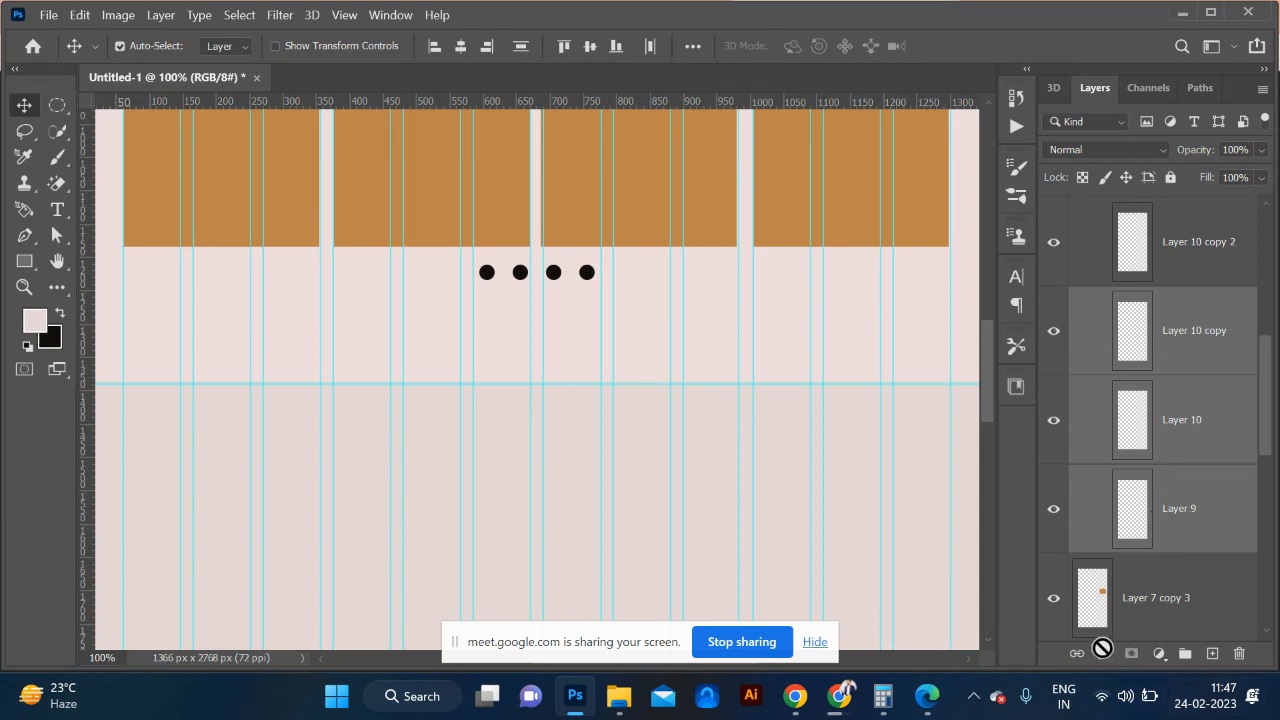
# Step: Add a light grey c5c4c3 Color Overlay to the first slider dot on Layer 9
pyautogui.click(1186, 524)
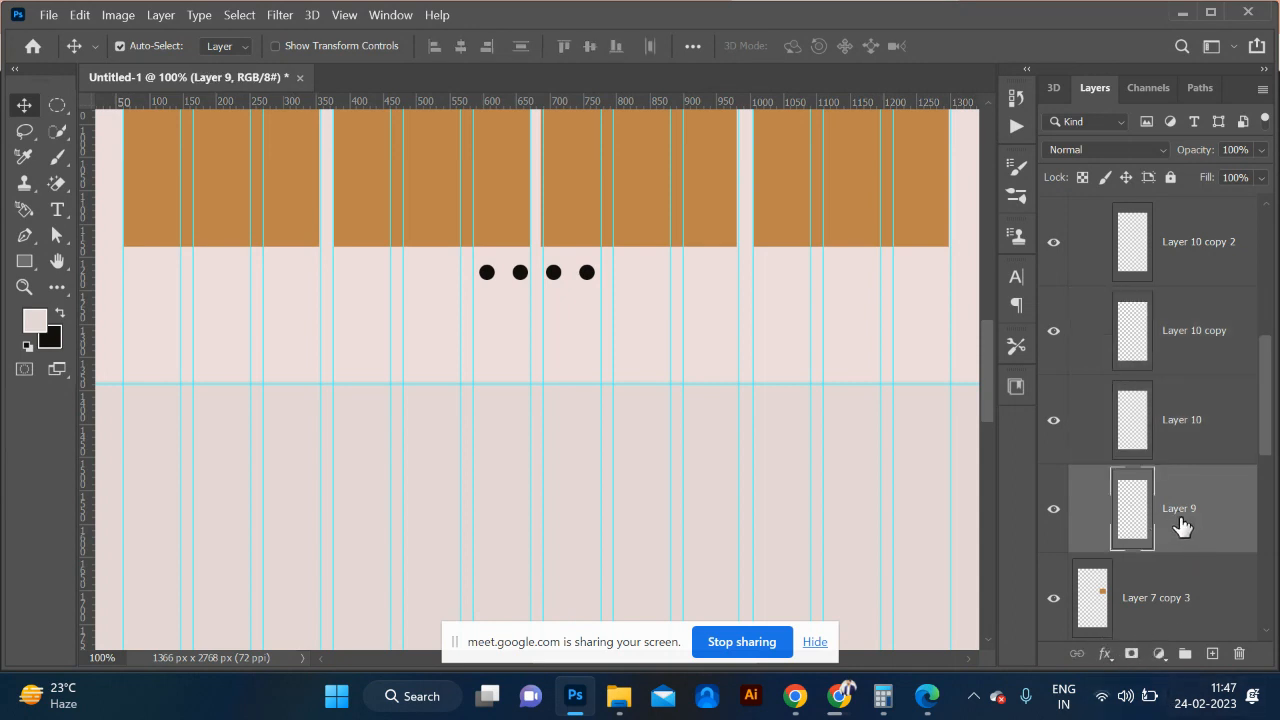
pyautogui.click(1105, 653)
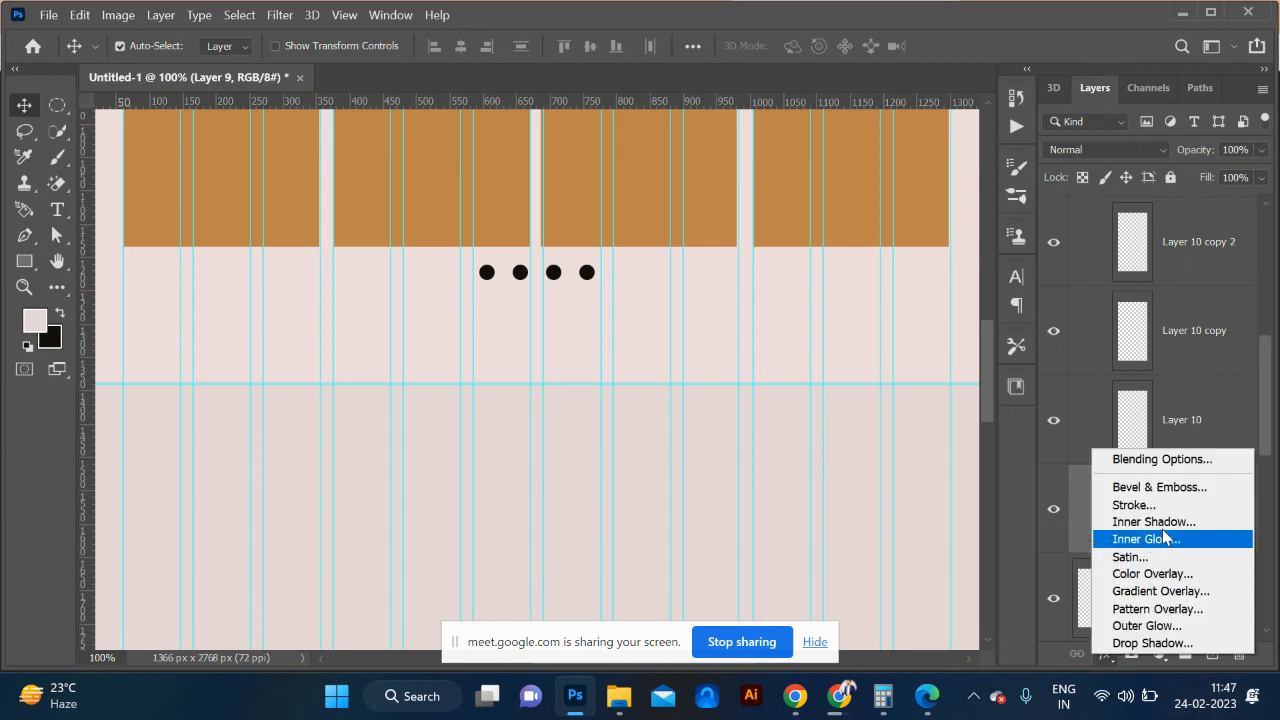
pyautogui.click(1158, 574)
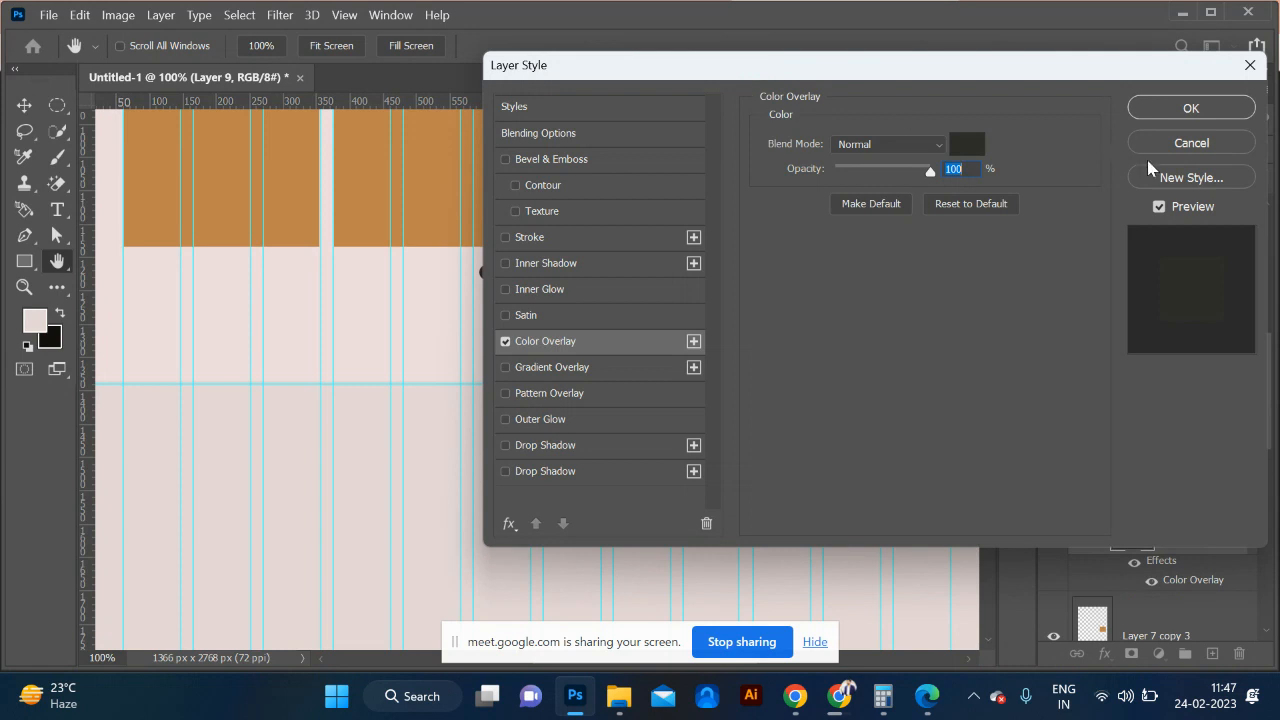
pyautogui.moveTo(792, 81); pyautogui.dragTo(951, 117)
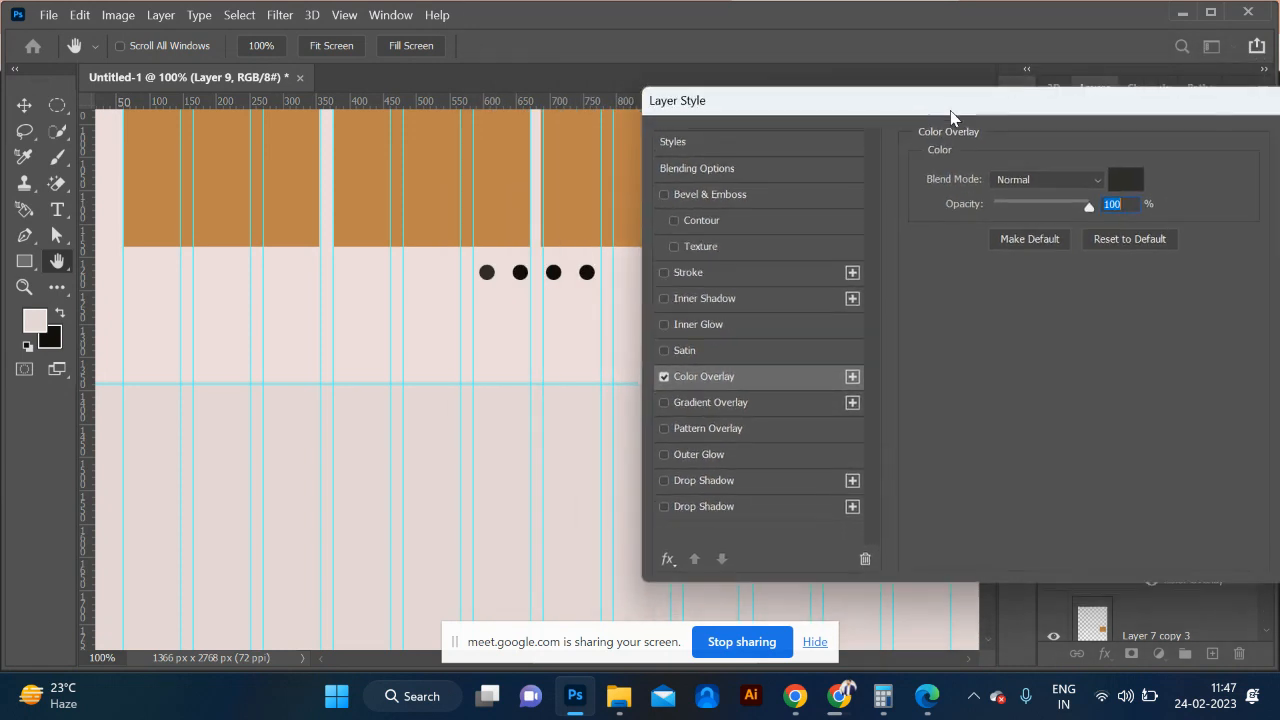
pyautogui.click(1120, 180)
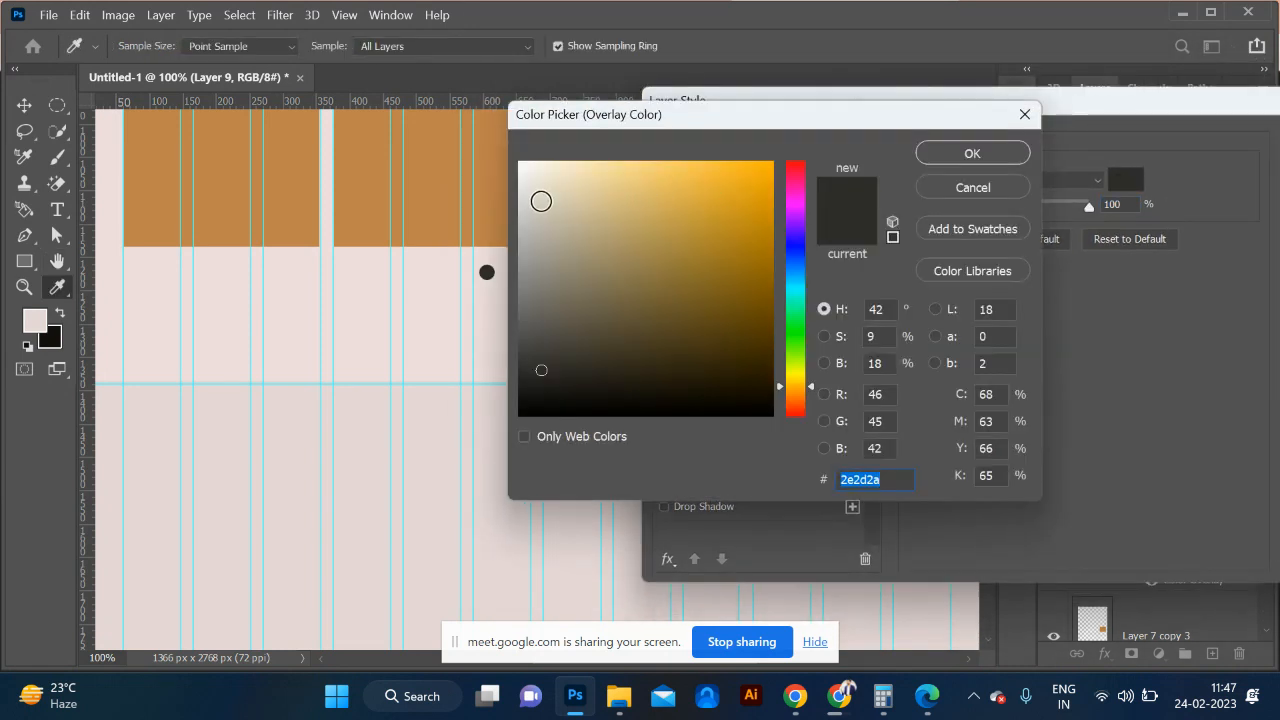
pyautogui.moveTo(524, 195); pyautogui.dragTo(522, 219)
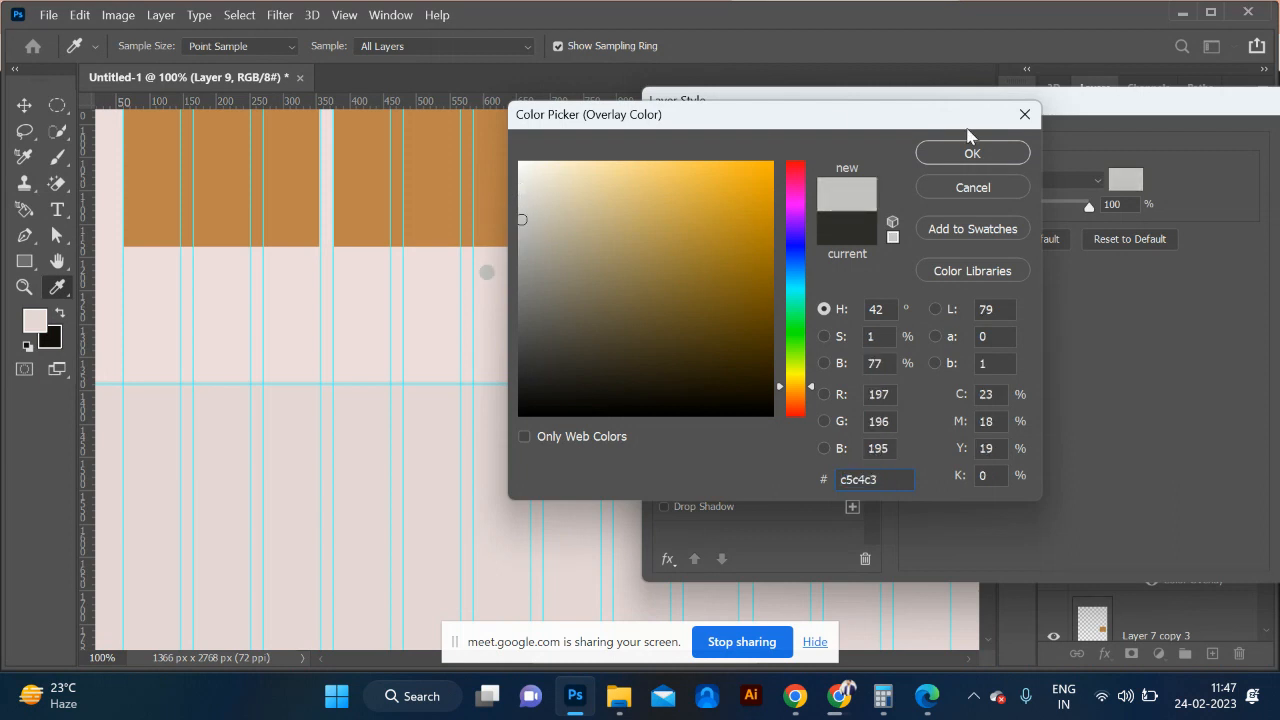
pyautogui.click(968, 153)
pyautogui.moveTo(1209, 114); pyautogui.dragTo(977, 124)
pyautogui.click(1113, 155)
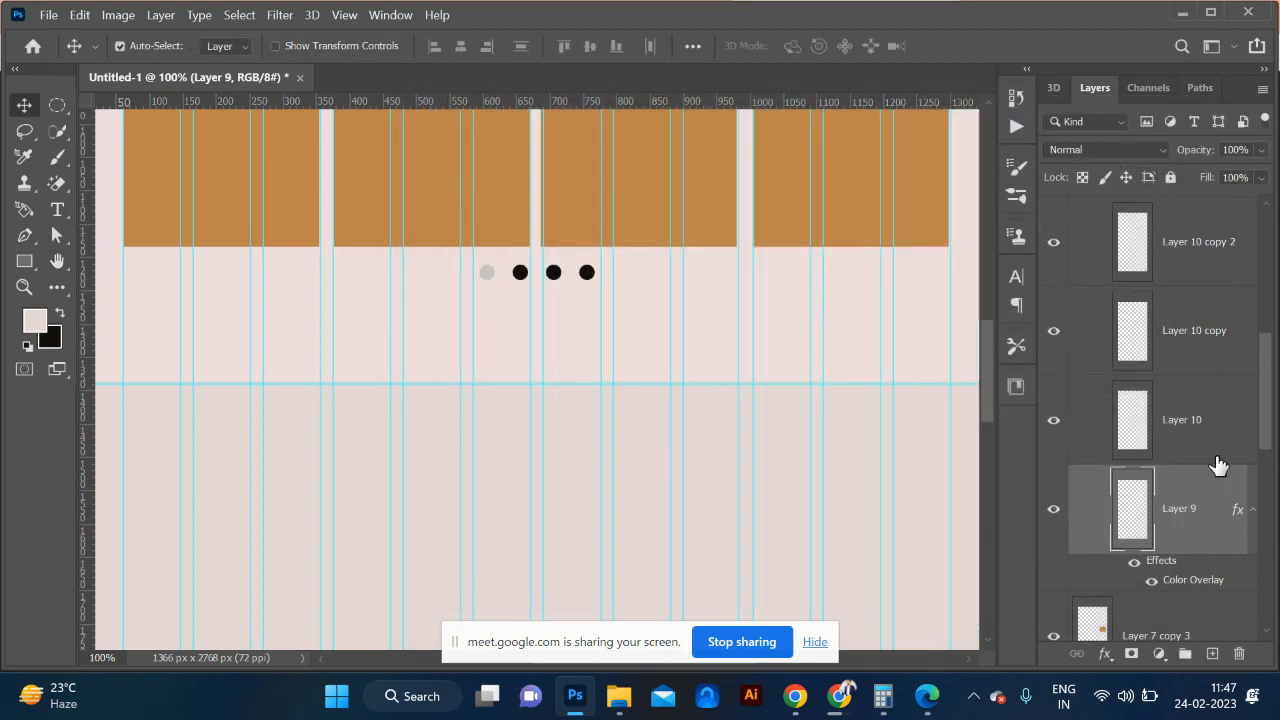
# Step: Copy the first dot's layer style and paste it onto the other three dot layers
pyautogui.rightClick(1193, 509)
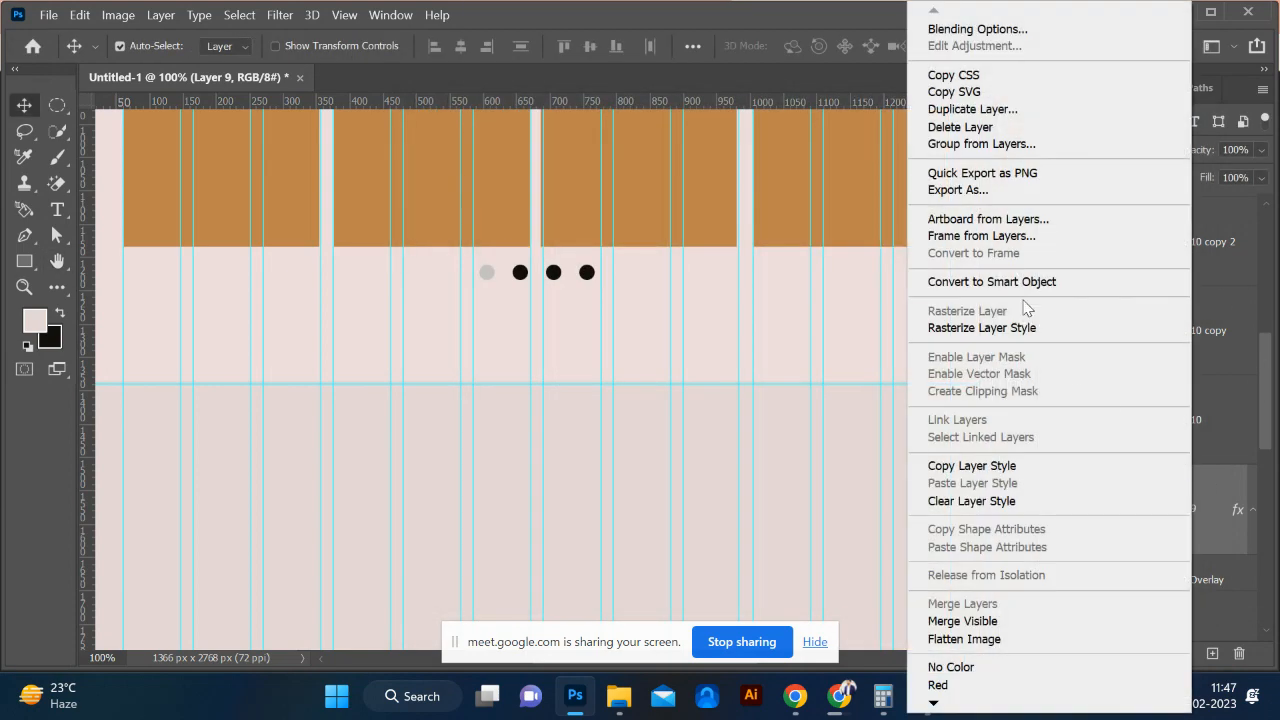
pyautogui.click(1040, 465)
pyautogui.click(1183, 428)
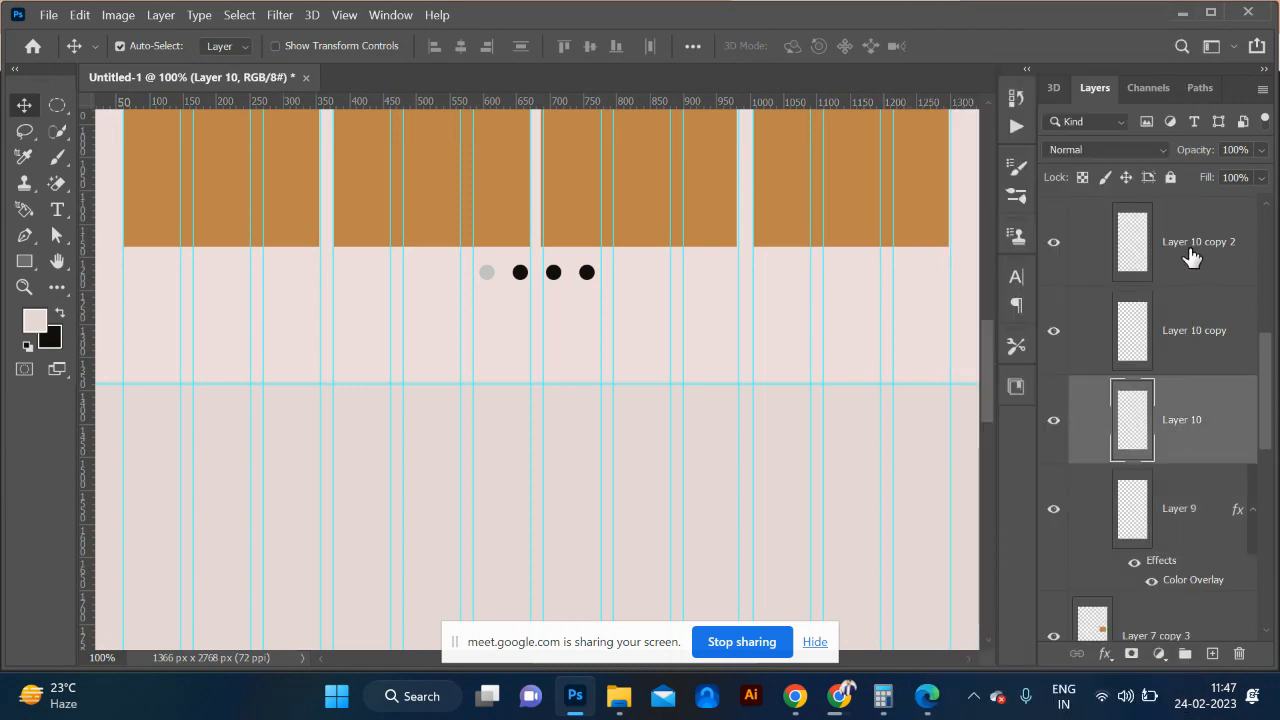
pyautogui.keyDown('shift'); pyautogui.click(1190, 252); pyautogui.keyUp('shift')
pyautogui.rightClick(1225, 258)
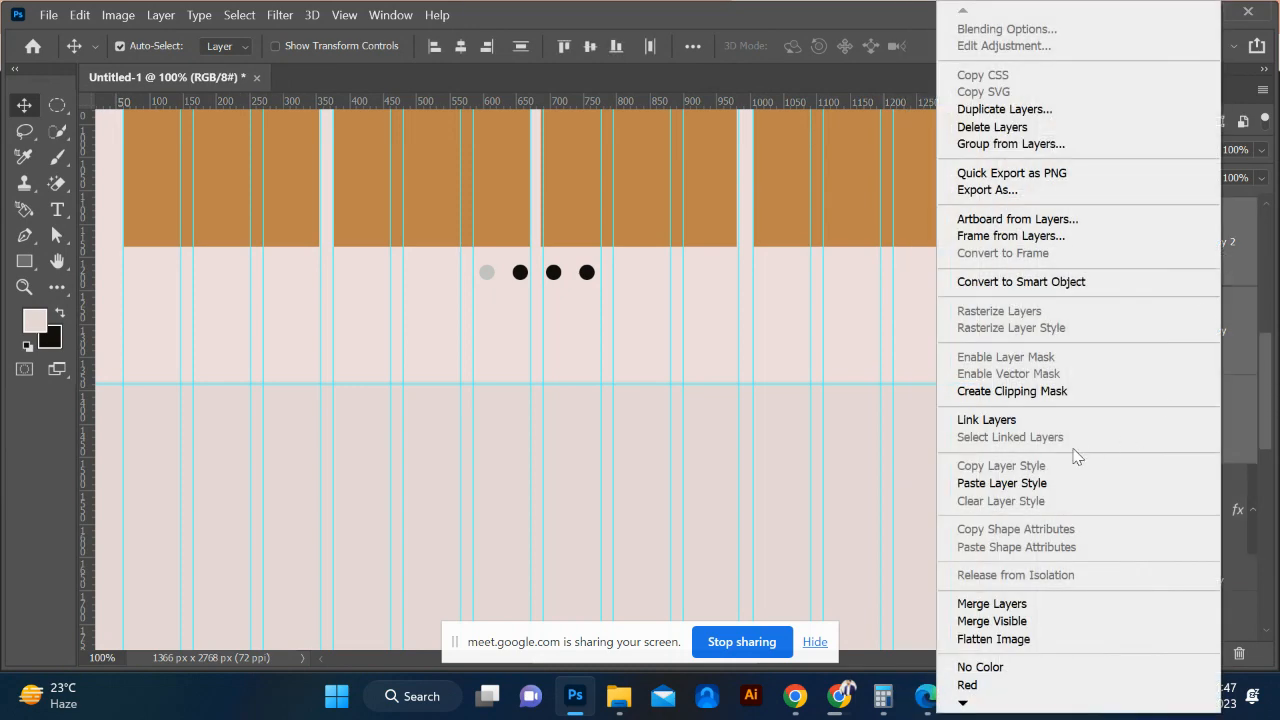
pyautogui.click(1046, 483)
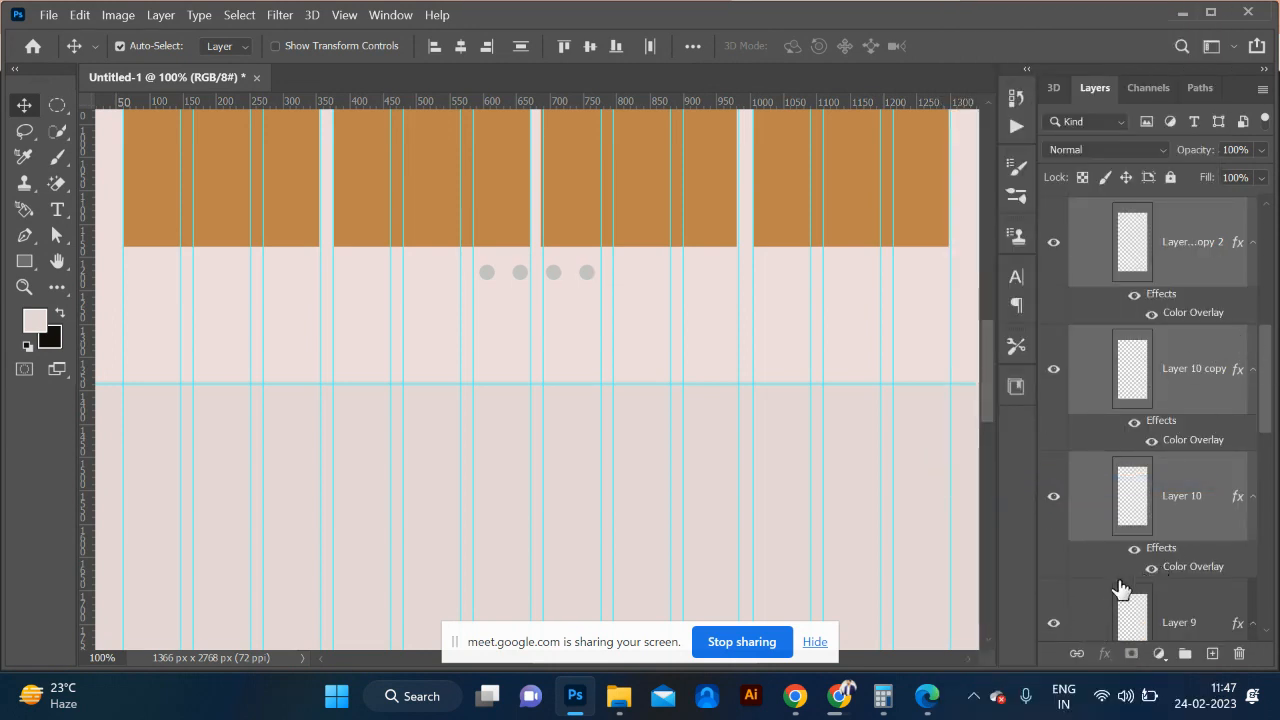
# Step: Hide the Color Overlay effect on Layer 9 so the first slider dot uses its original black fill
pyautogui.scroll(-5, 1135, 575)
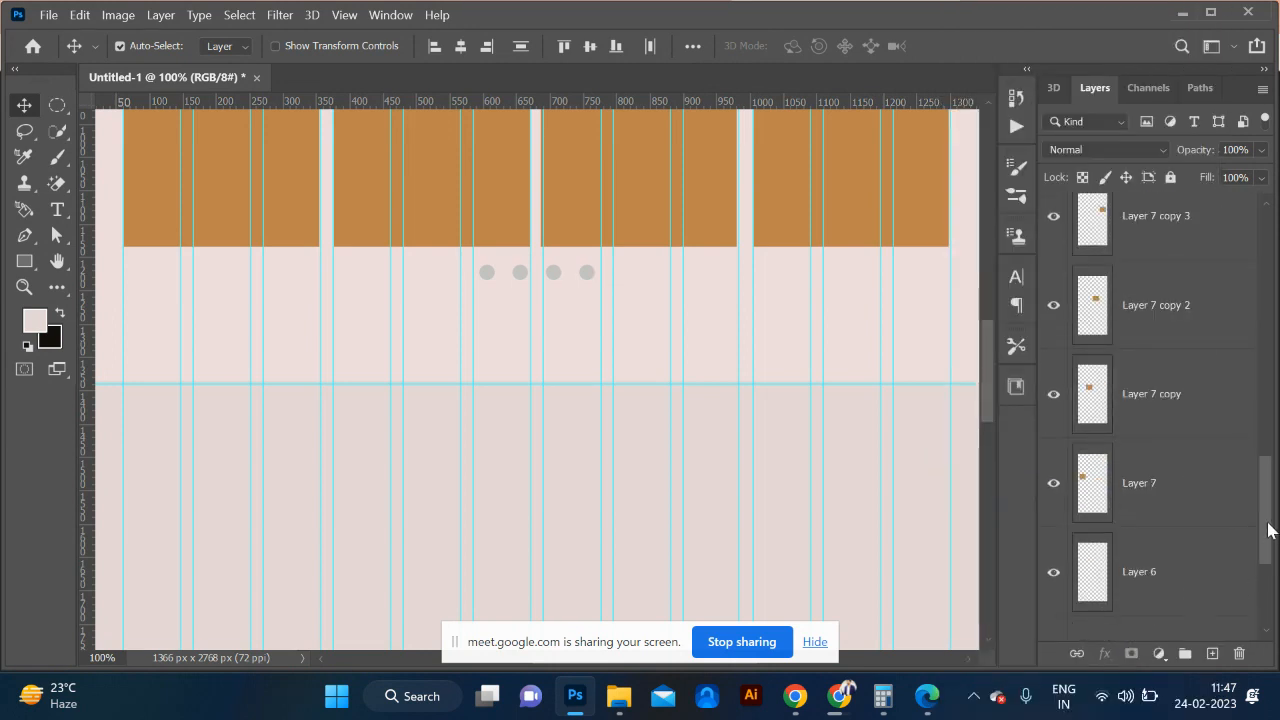
pyautogui.moveTo(1269, 527); pyautogui.dragTo(1273, 452)
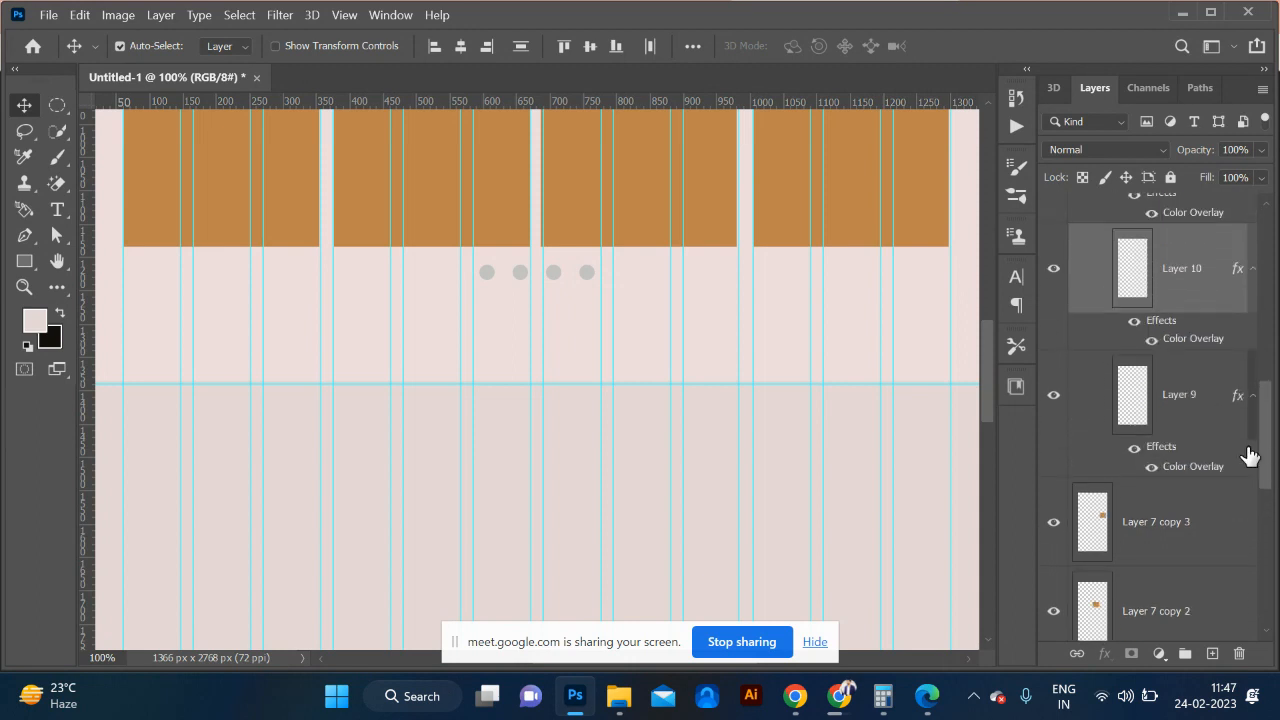
pyautogui.click(1151, 467)
pyautogui.click(763, 436)
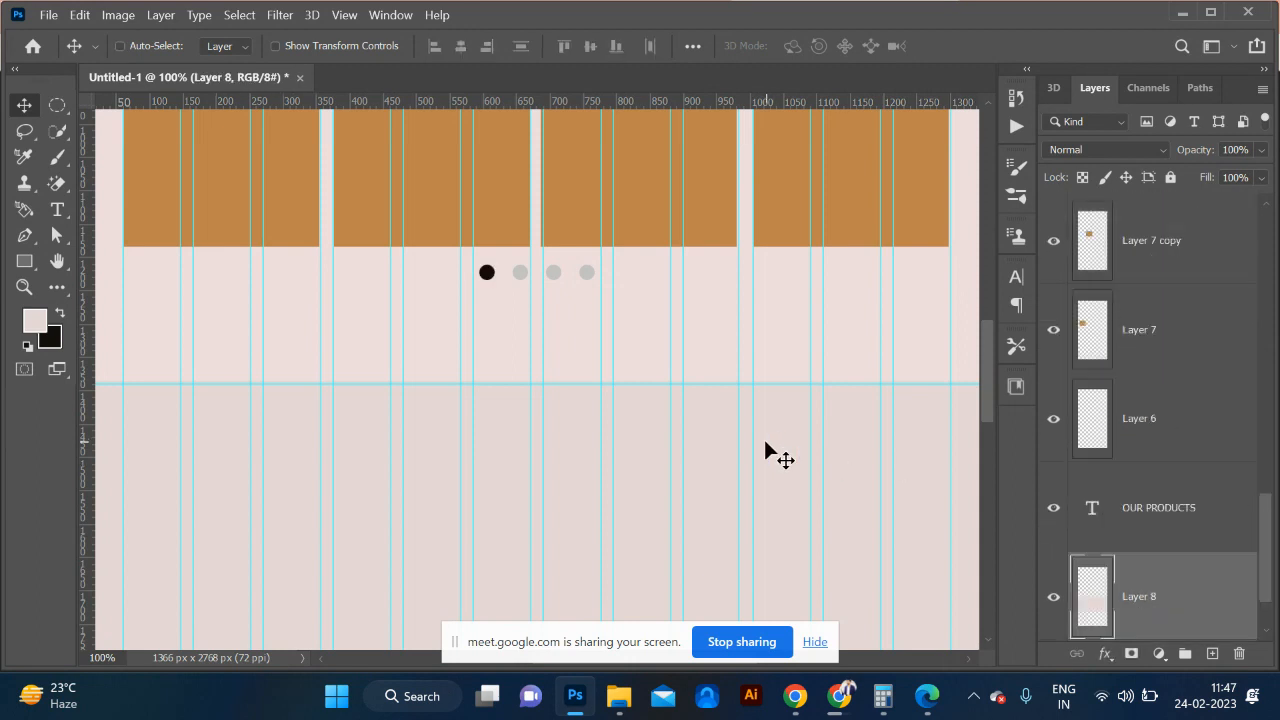
# Step: Examine the products section and its slider dots within the overall page layout
pyautogui.hotkey('ctrl', '-')
pyautogui.hotkey('ctrl', '-')
pyautogui.hotkey('ctrl', '-')
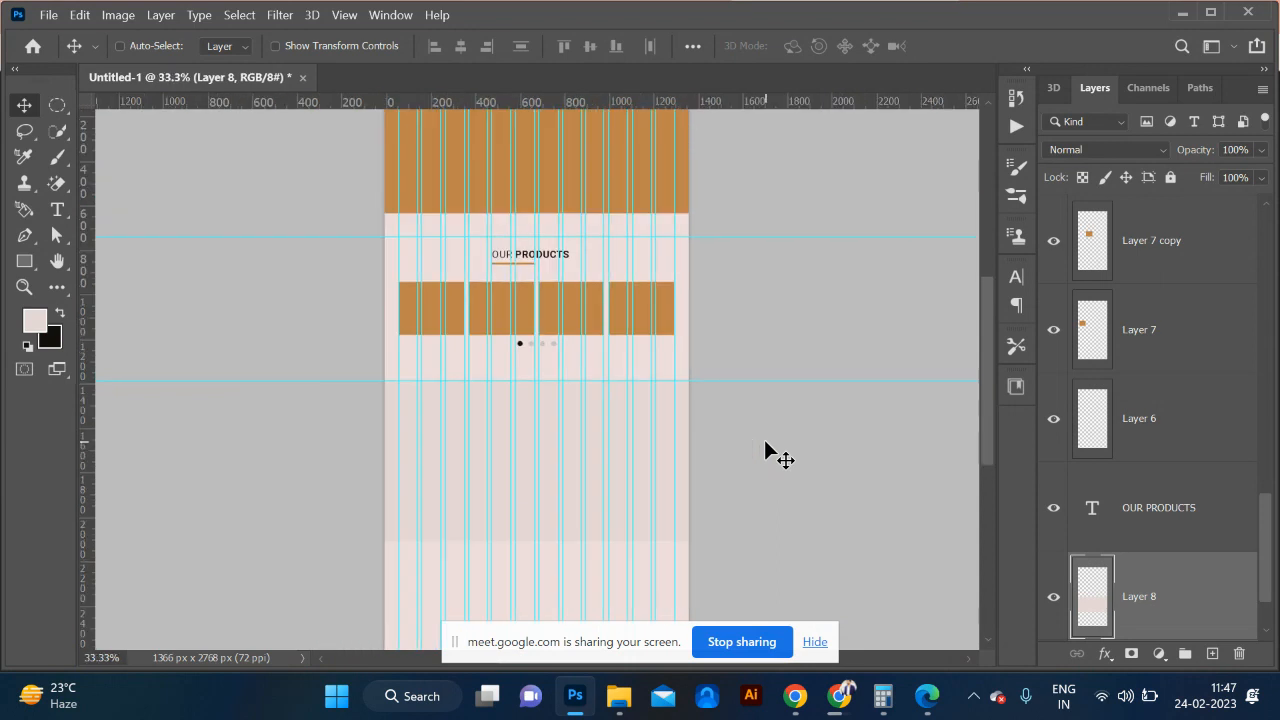
pyautogui.hotkey('ctrl', '+')
pyautogui.hotkey('ctrl', '+')
pyautogui.hotkey('ctrl', '-')
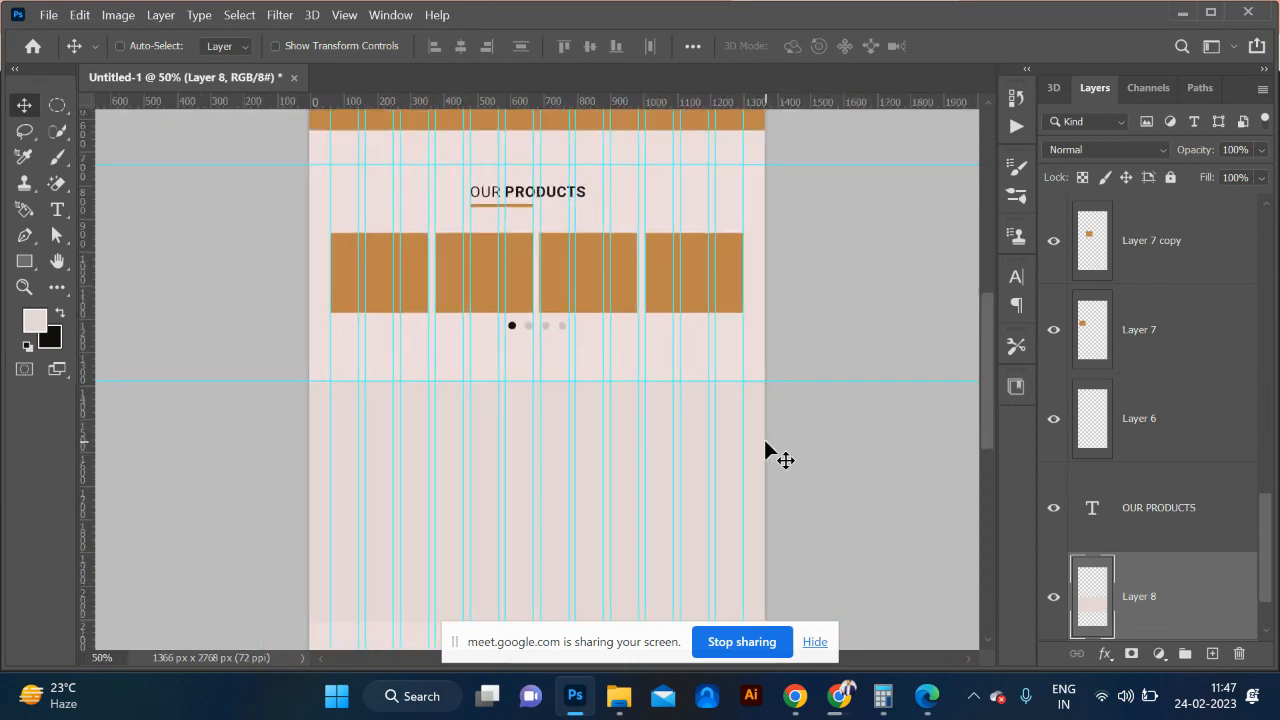
pyautogui.hotkey('ctrl', '-')
pyautogui.hotkey('ctrl', '-')
pyautogui.hotkey('ctrl', '+')
pyautogui.hotkey('ctrl', '+')
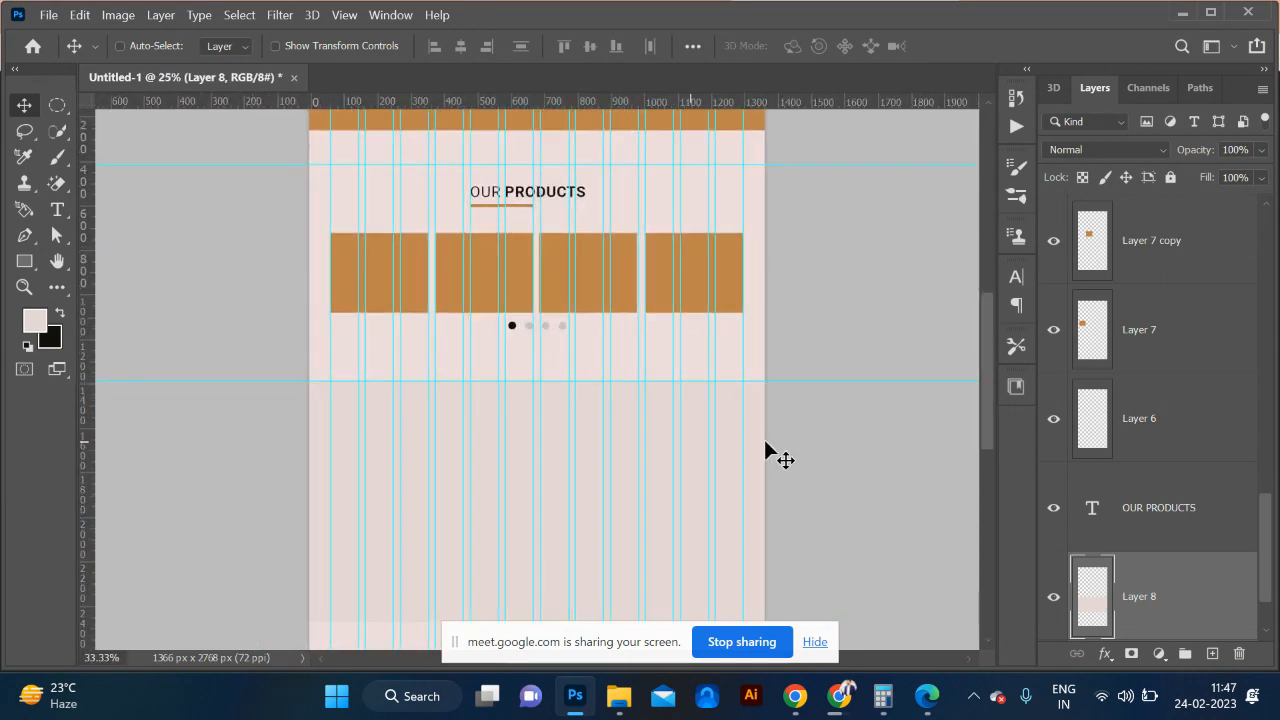
# Step: Switch to Microsoft Edge and search the web for themeforest
pyautogui.hotkey('alt', 'Tab')
pyautogui.hotkey('alt', 'Tab')
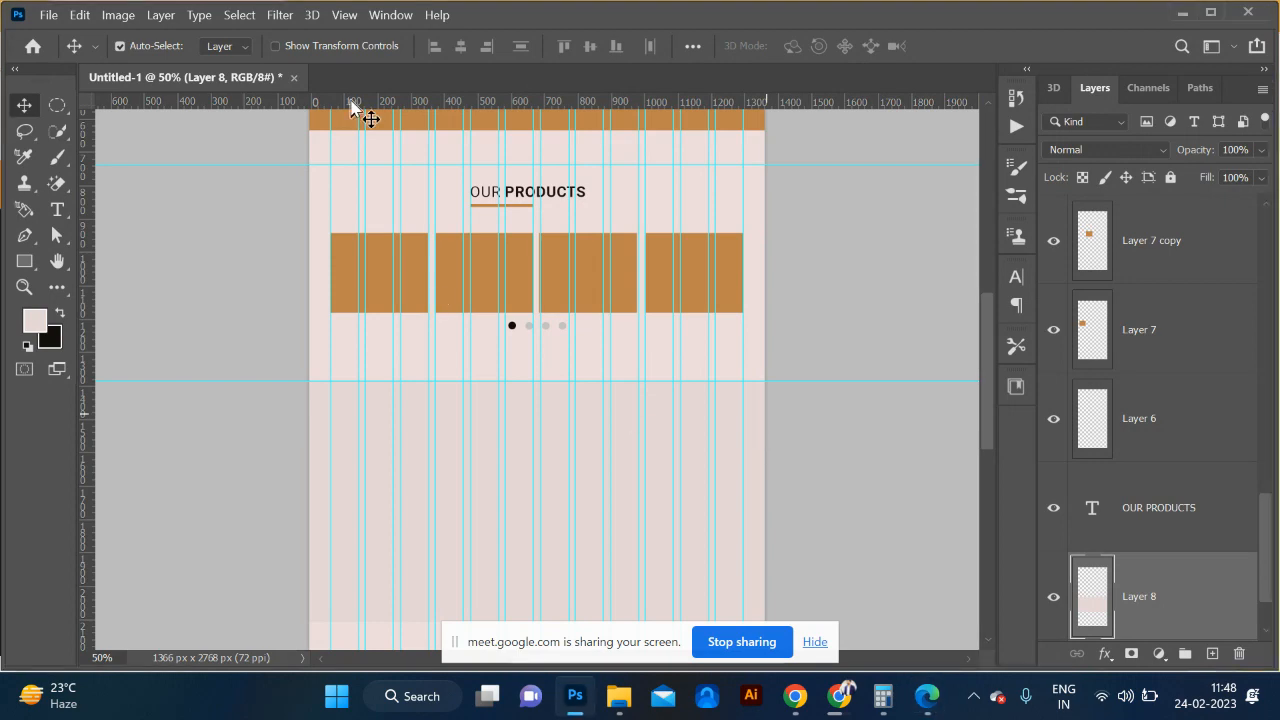
pyautogui.hotkey('alt', 'Tab')
pyautogui.click(337, 45)
pyautogui.write('THEN')
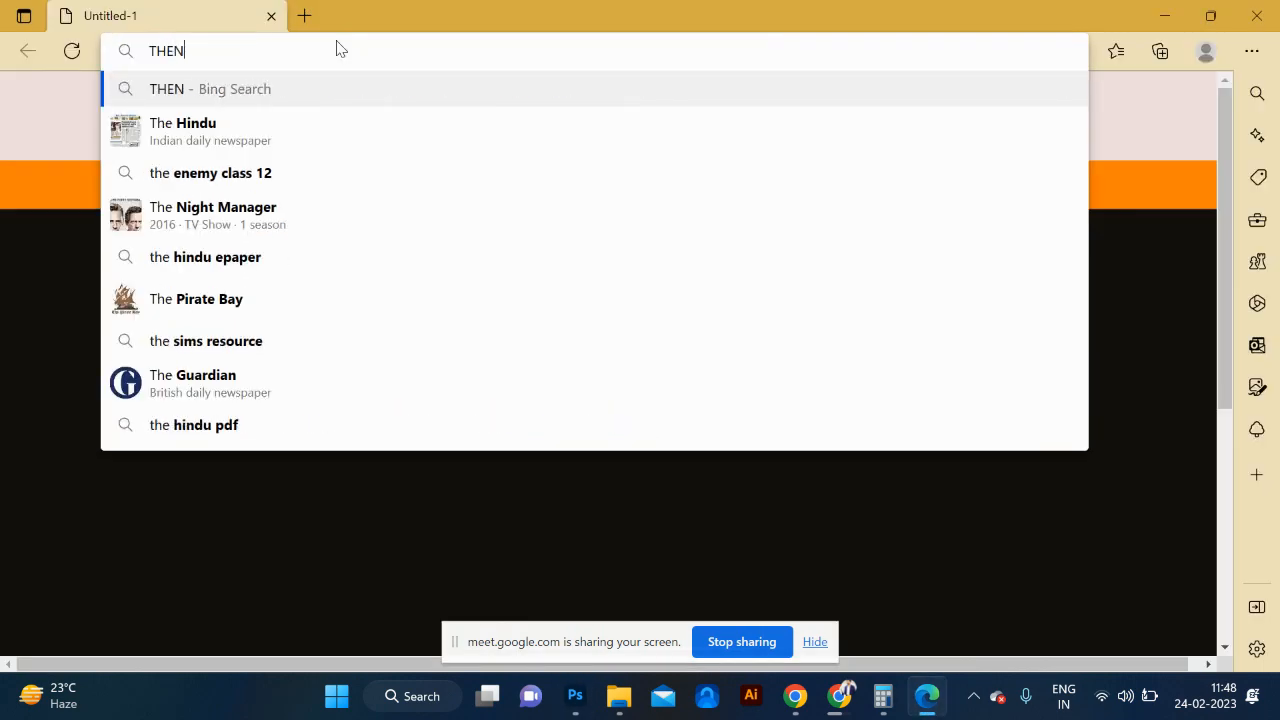
pyautogui.press('BackSpace')
pyautogui.write('M')
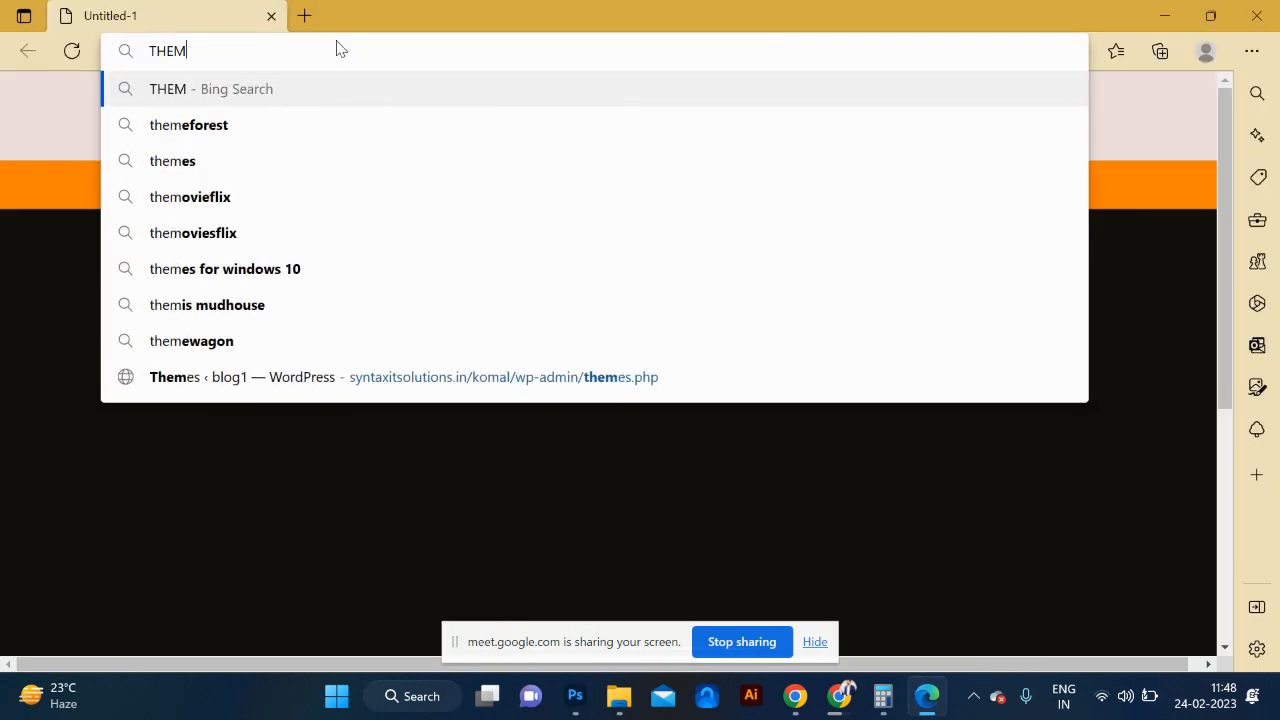
pyautogui.write('EFOR')
pyautogui.press('Return')
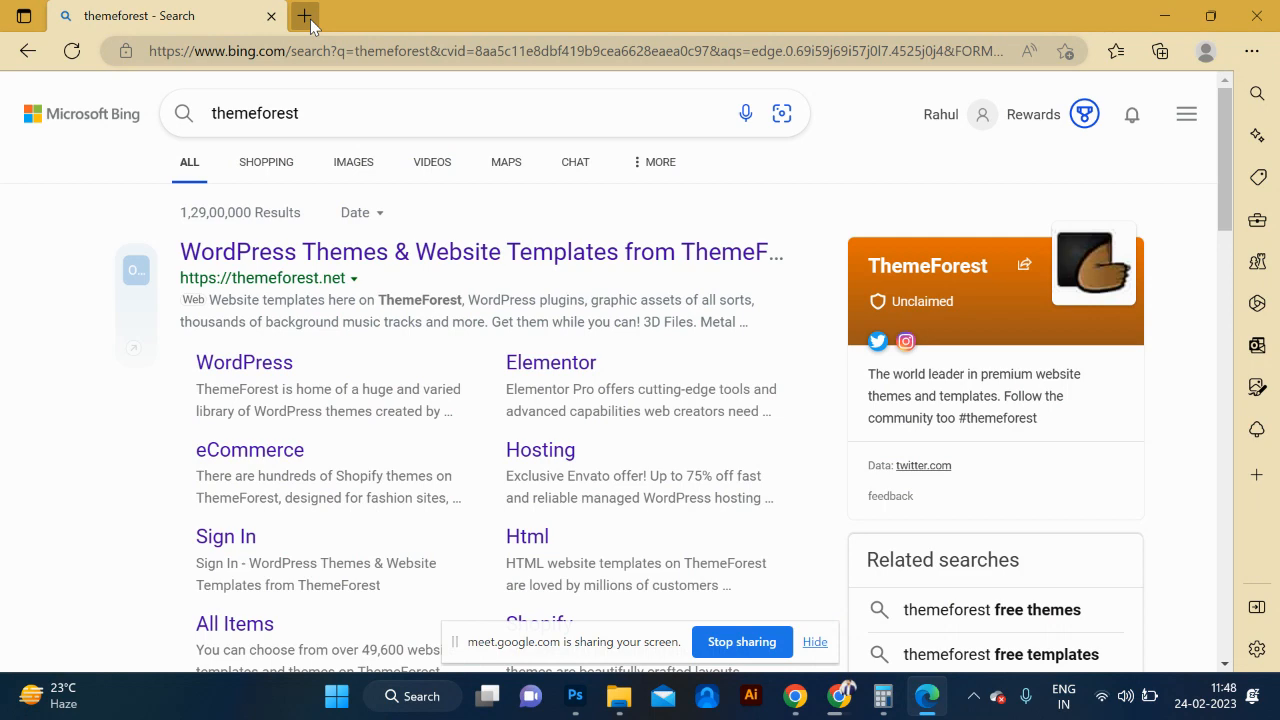
# Step: Search for envato elements in a new browser tab and open the Envato Elements website
pyautogui.click(305, 16)
pyautogui.write('EV')
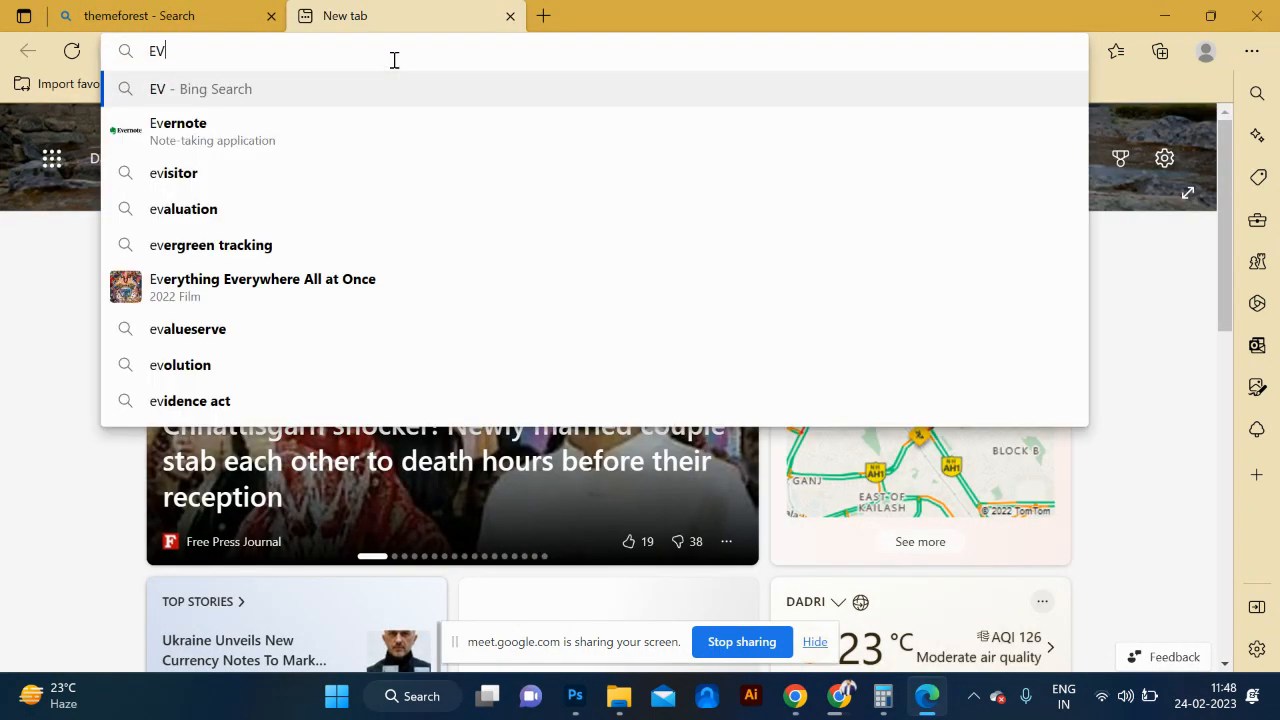
pyautogui.press('BackSpace')
pyautogui.write('N')
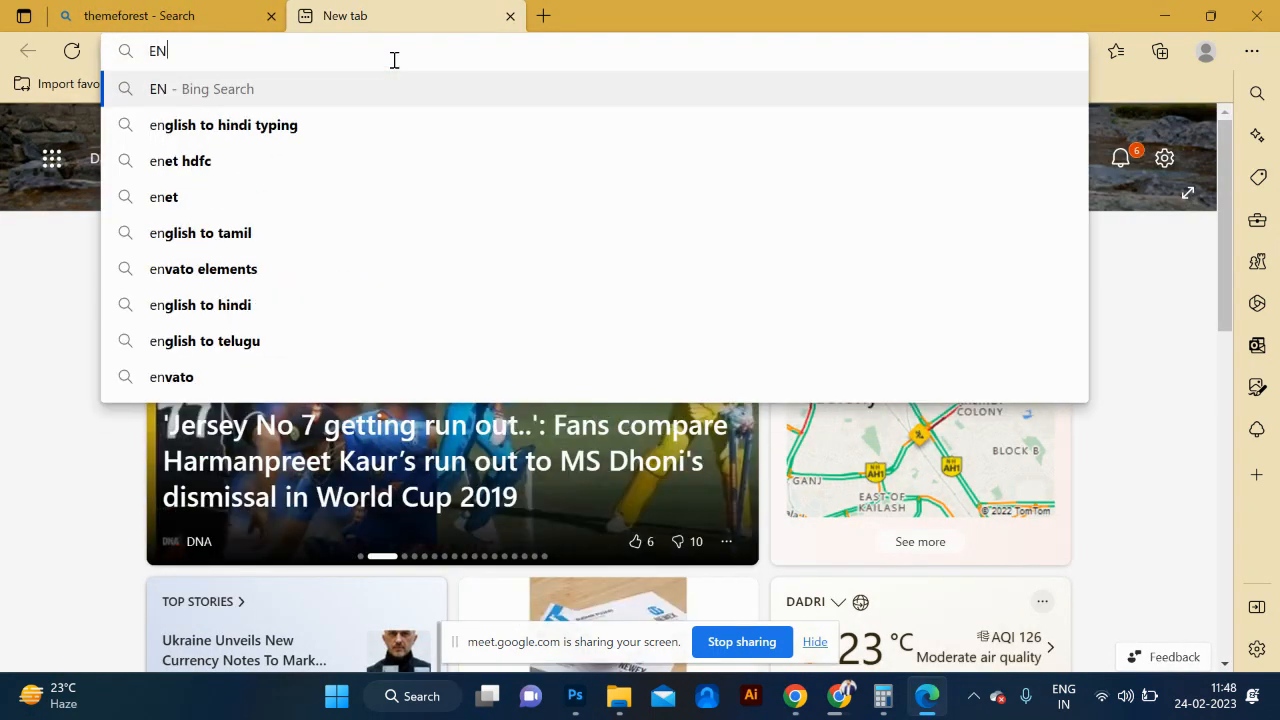
pyautogui.write('VATO')
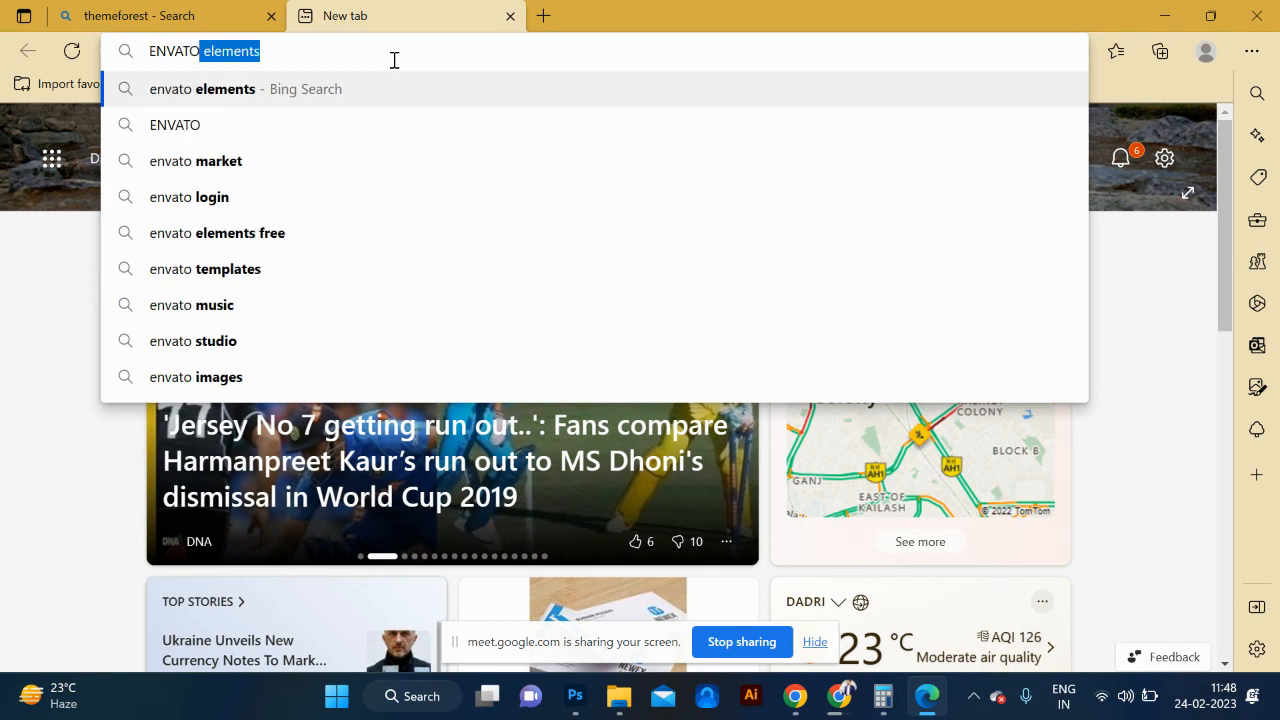
pyautogui.press('Return')
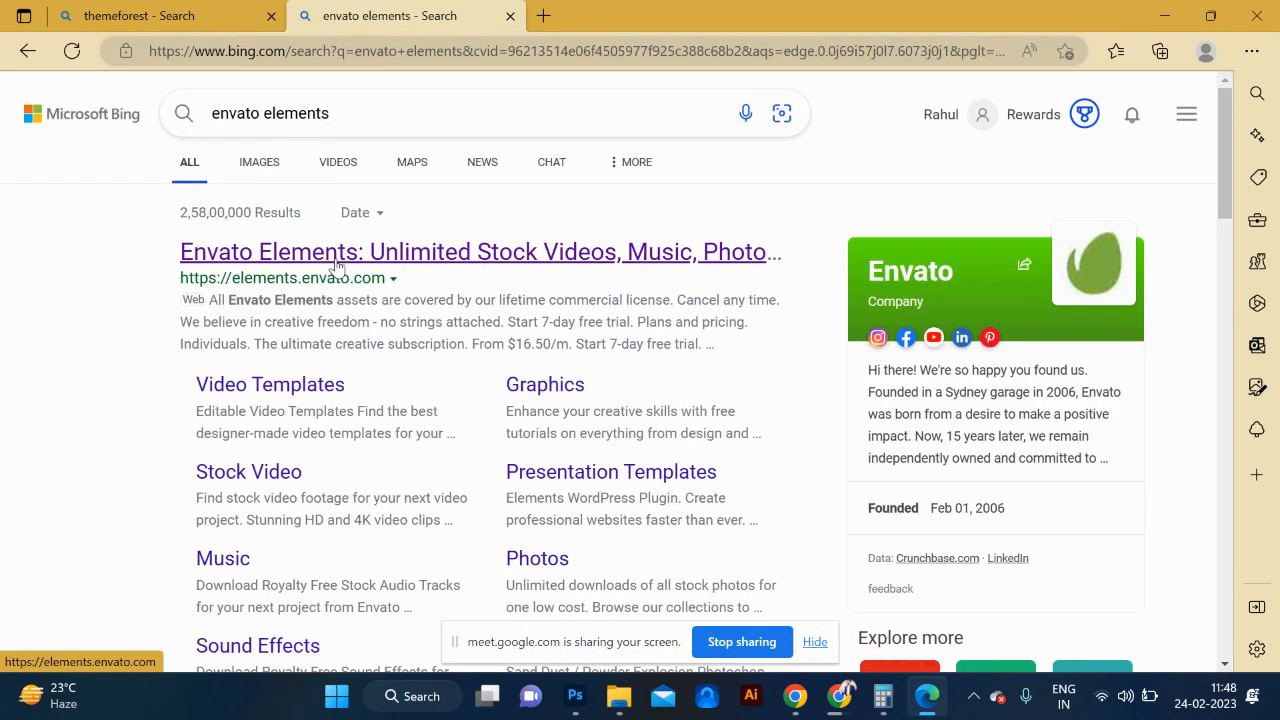
pyautogui.click(335, 259)
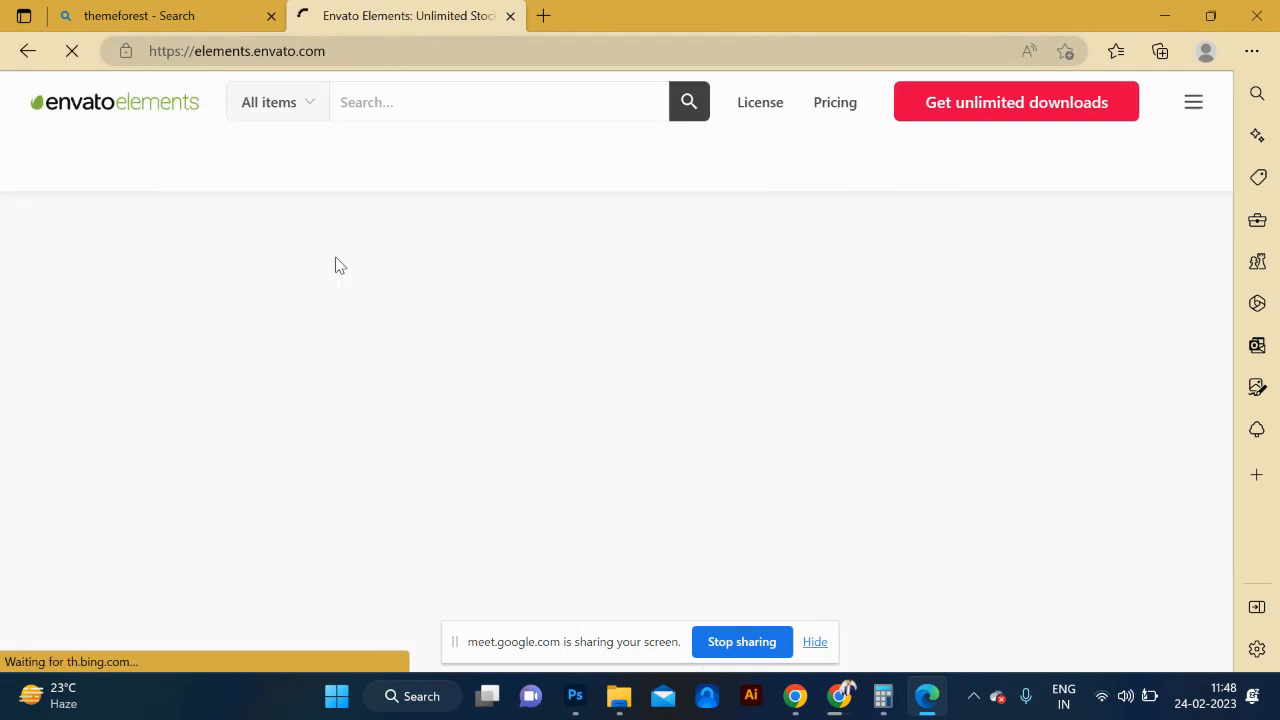
# Step: Search Envato Elements for ecommerce theme in the WordPress category
pyautogui.scroll(-3, 567, 368)
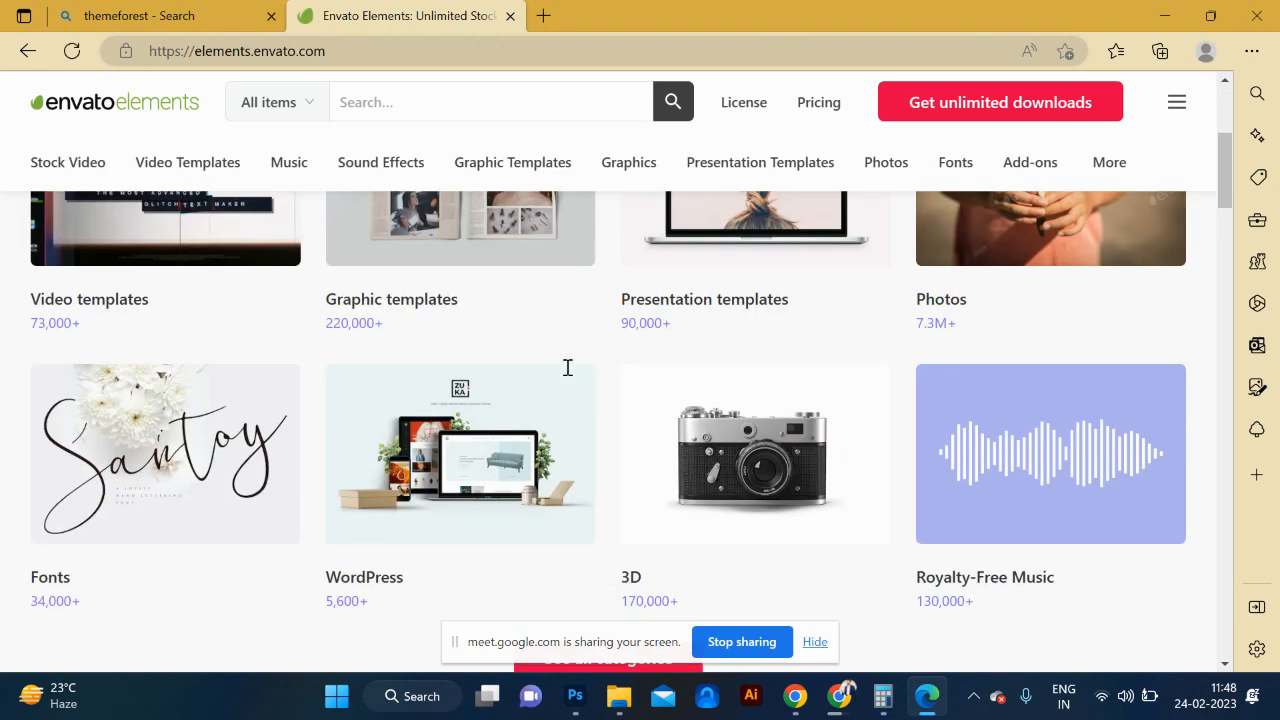
pyautogui.scroll(-2, 567, 368)
pyautogui.scroll(5, 563, 371)
pyautogui.click(420, 100)
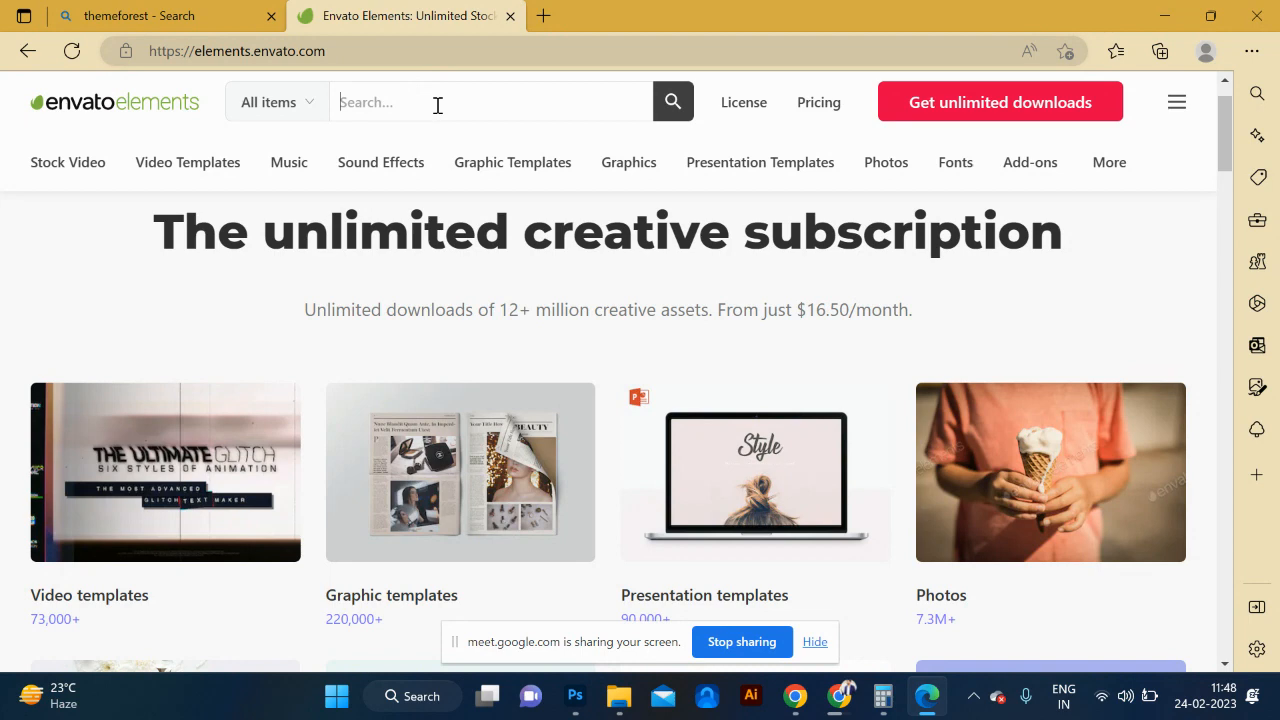
pyautogui.write('ECOM')
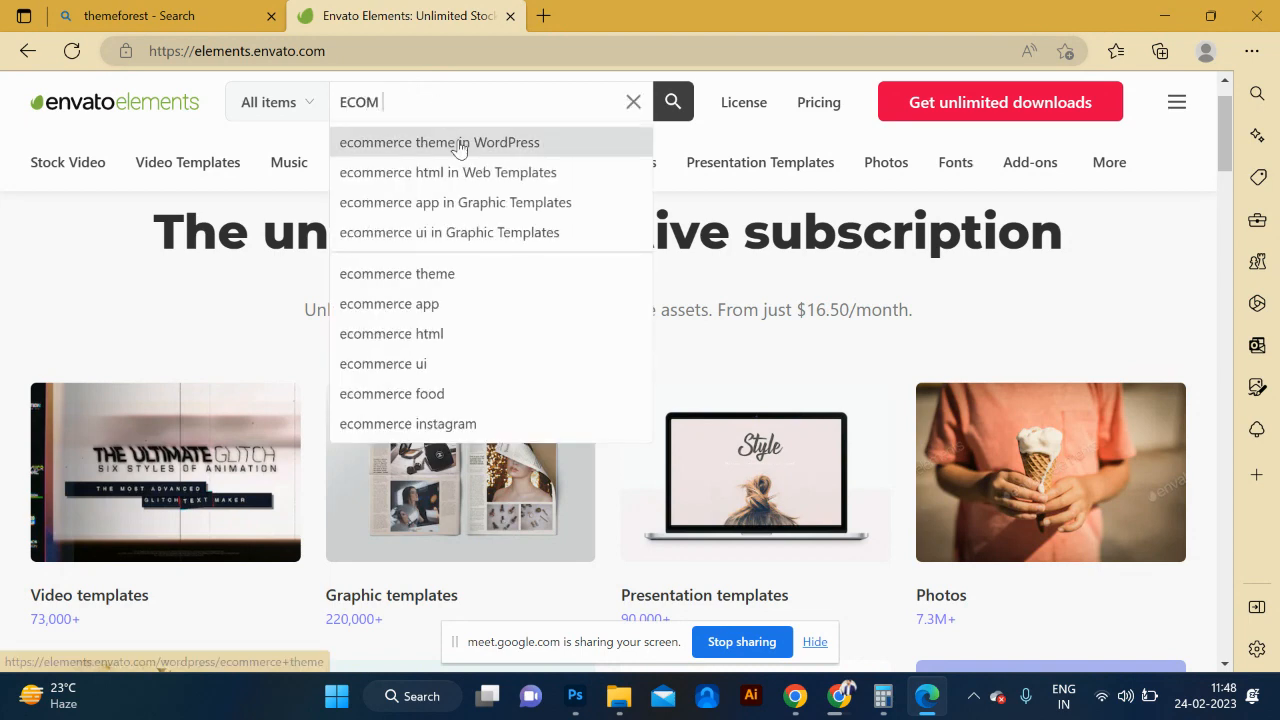
pyautogui.click(457, 143)
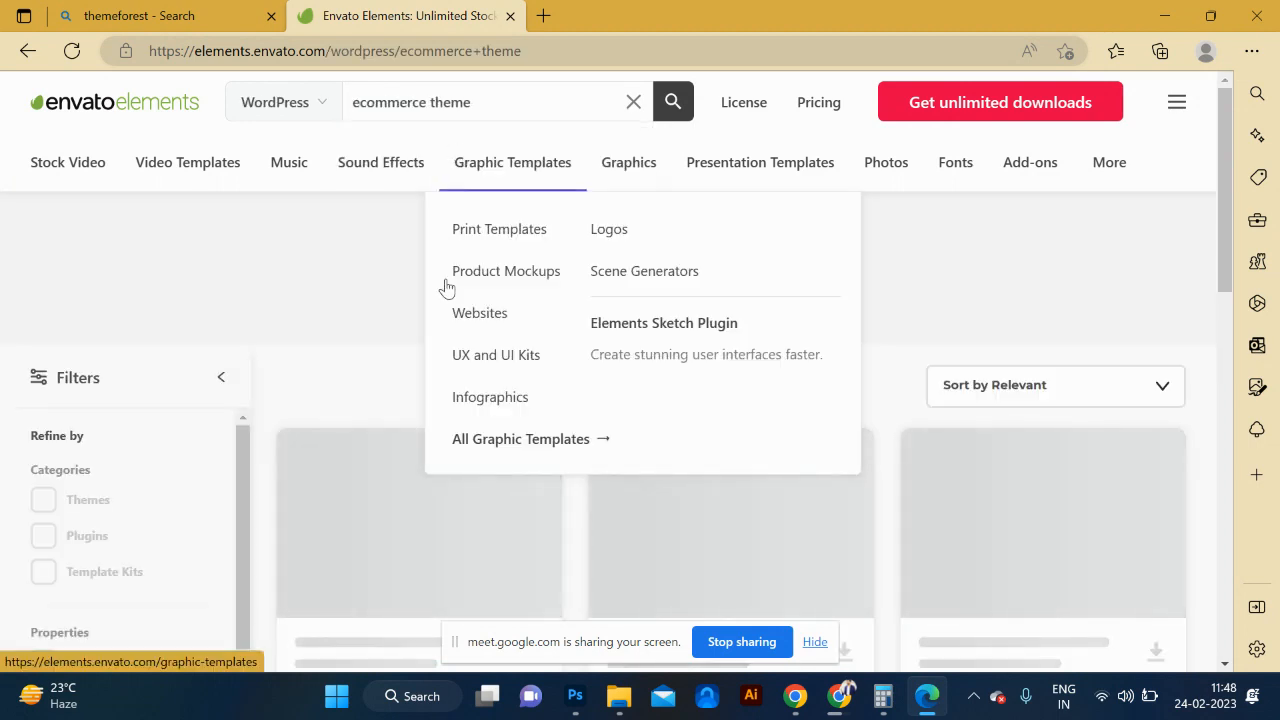
# Step: Open the Medibazar medical store theme from the results and launch its live preview
pyautogui.scroll(-2, 406, 337)
pyautogui.scroll(-3, 808, 438)
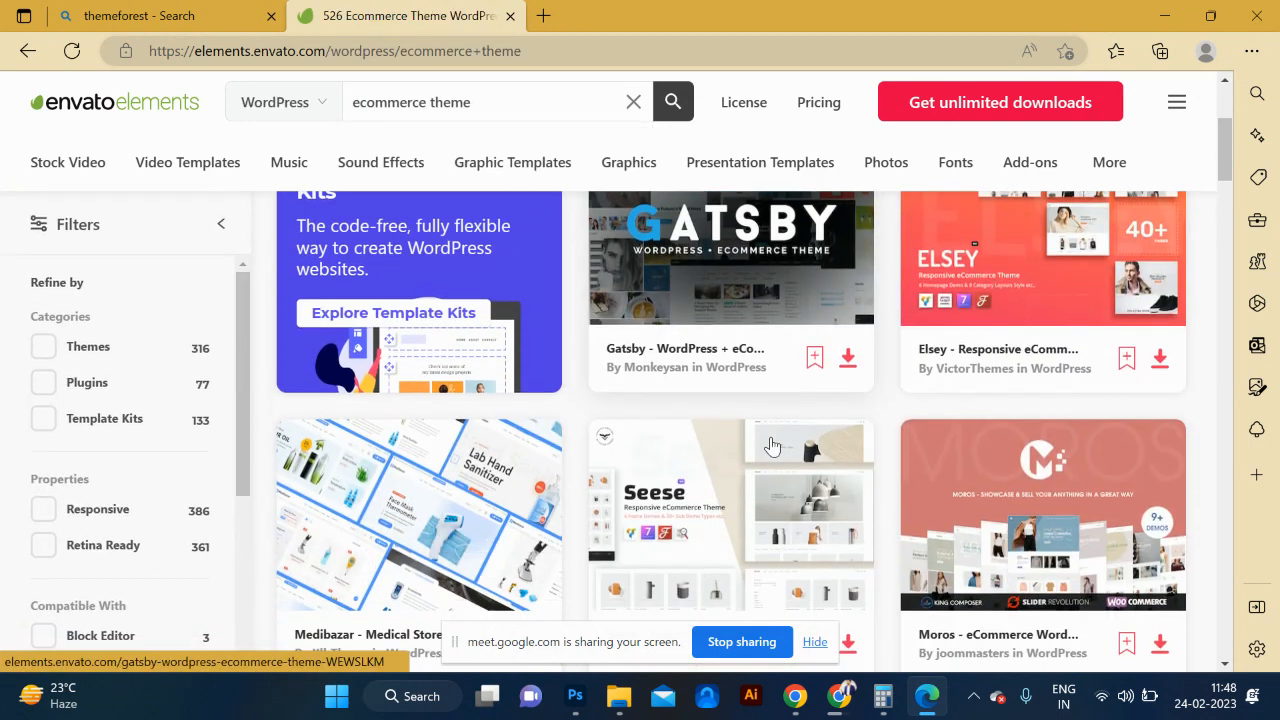
pyautogui.click(437, 413)
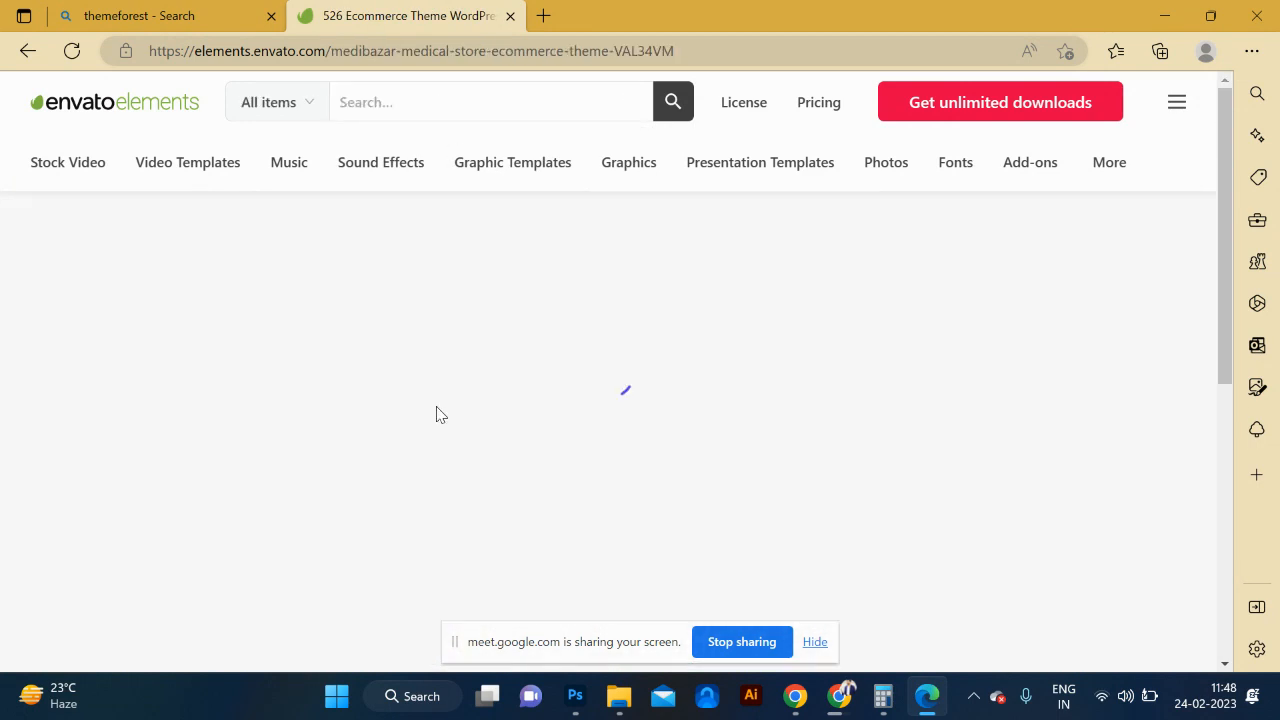
pyautogui.scroll(-2, 708, 409)
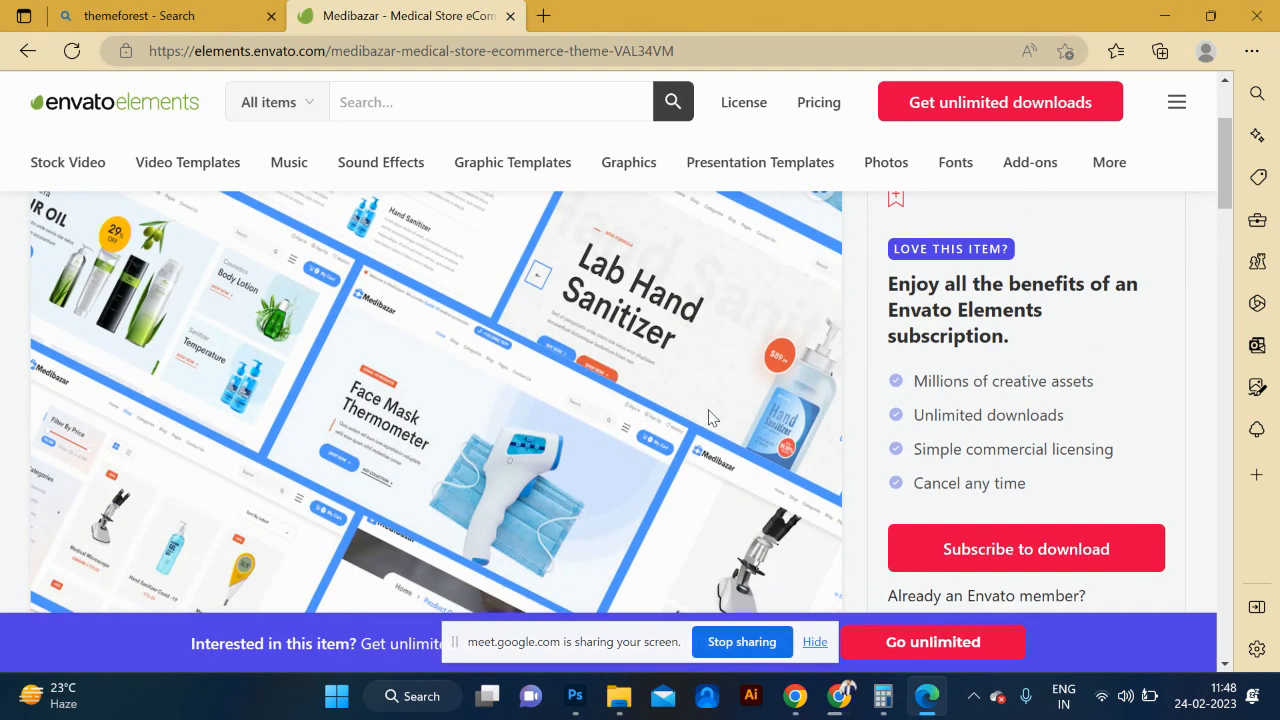
pyautogui.scroll(1, 708, 418)
pyautogui.click(1092, 206)
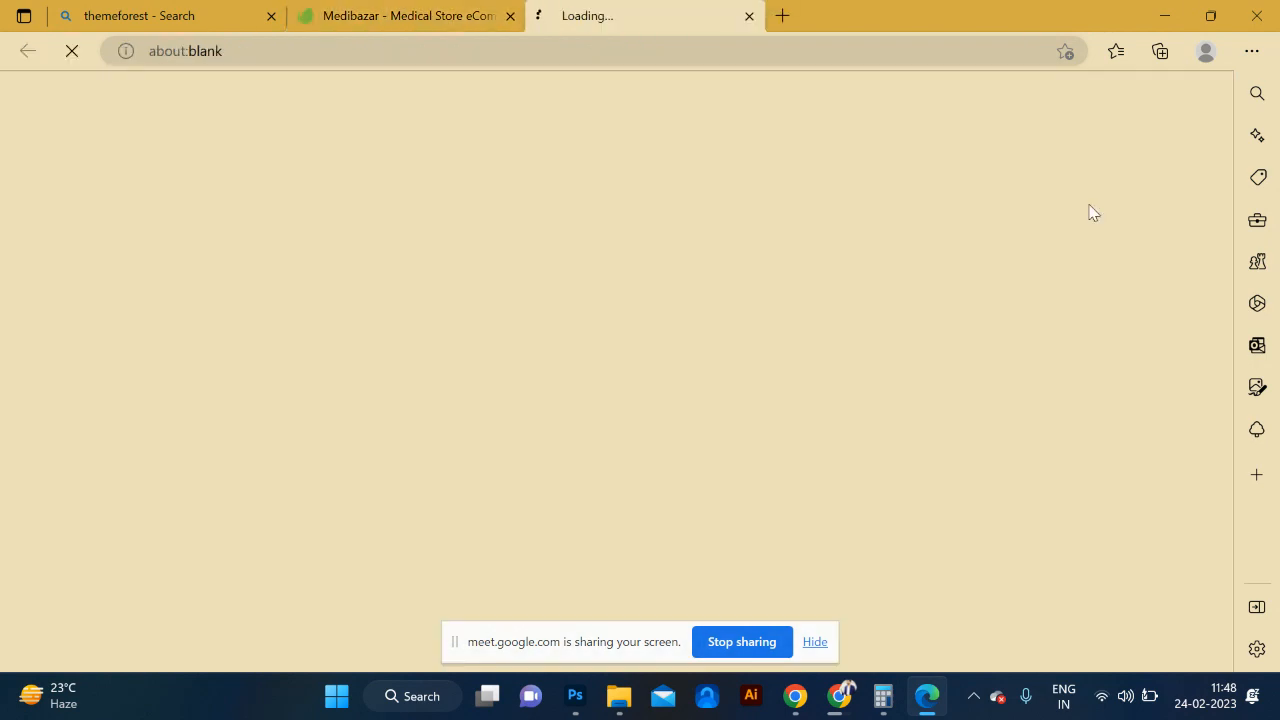
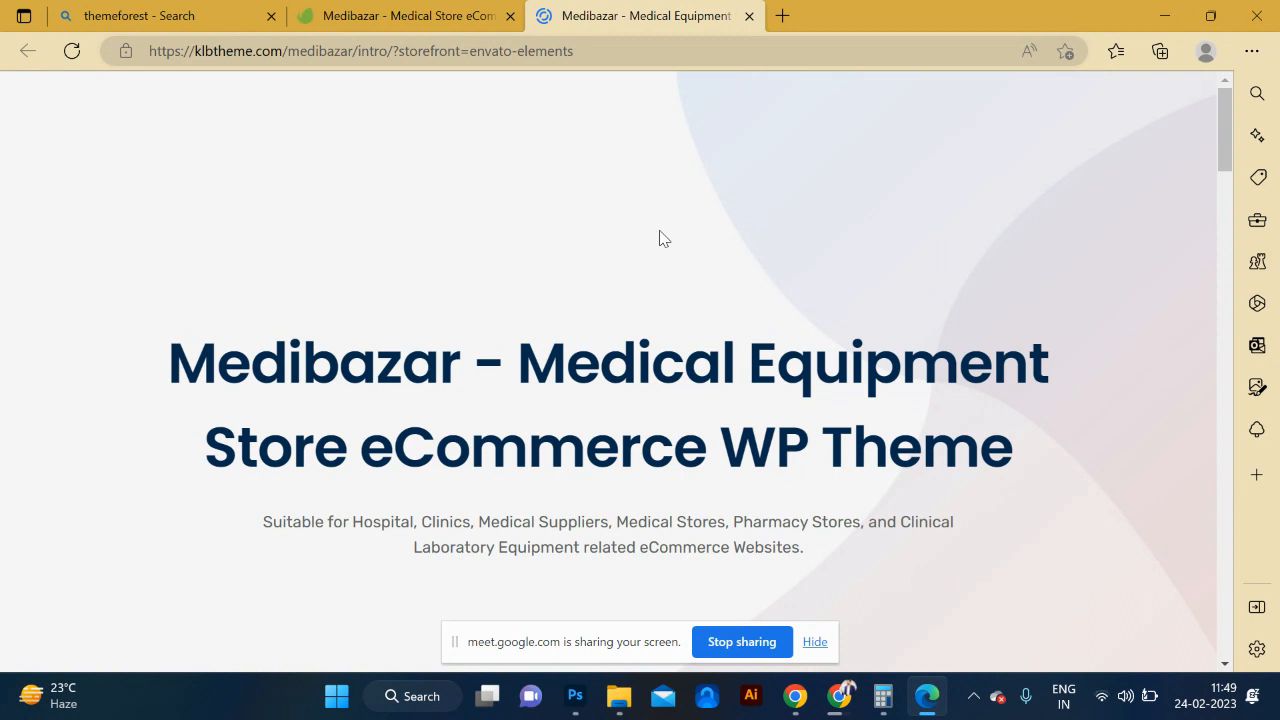
# Step: Open the Medibazar Home Style 2 demo and examine its page sections from the hero banner to the footer
pyautogui.scroll(-10, 668, 402)
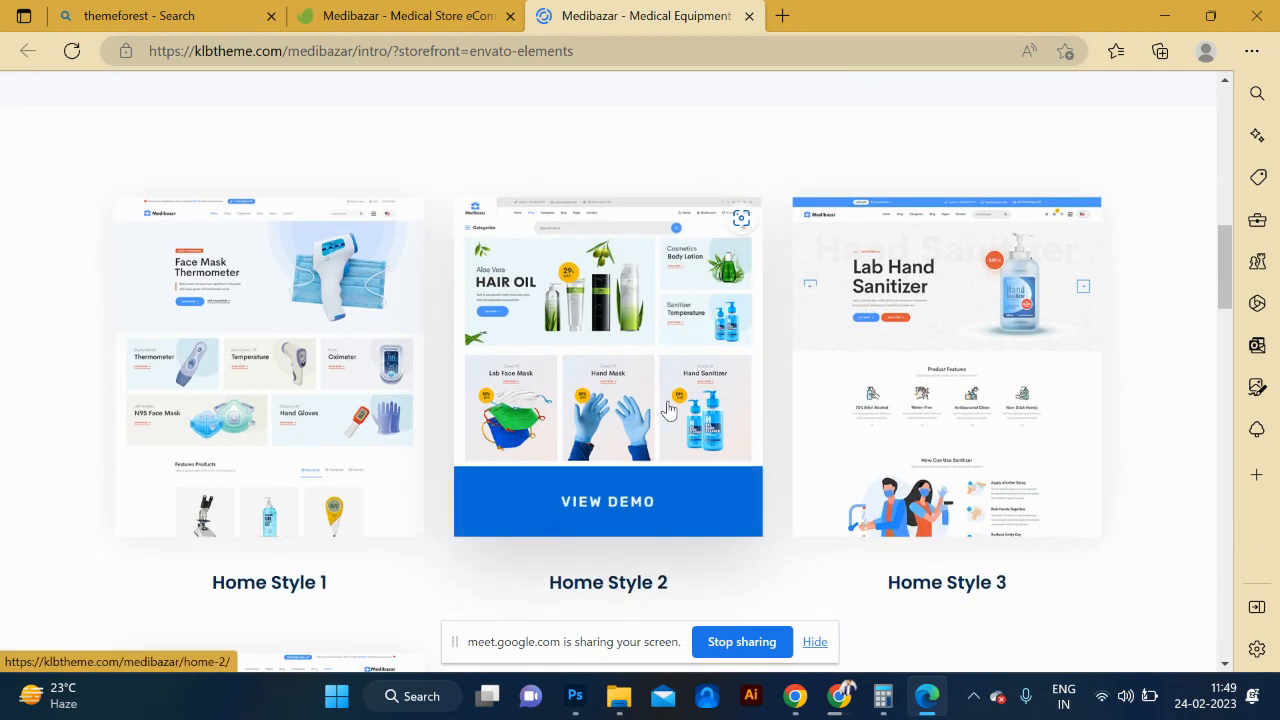
pyautogui.click(619, 496)
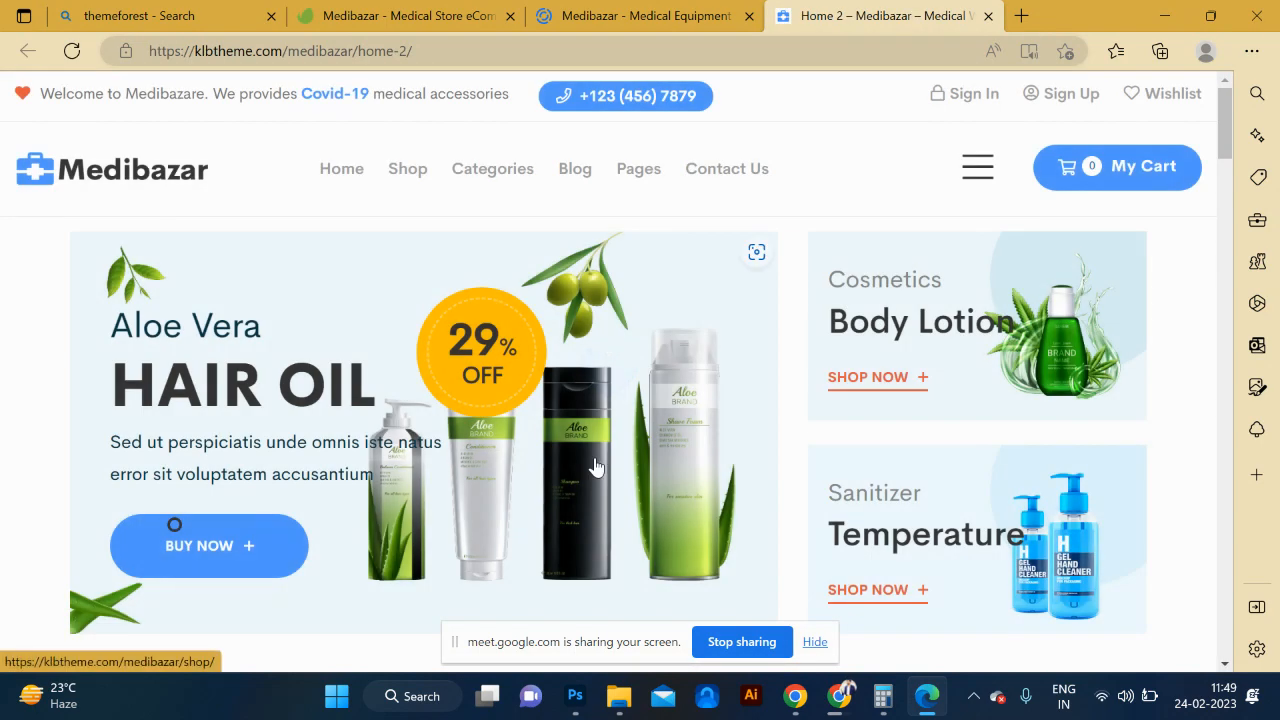
pyautogui.scroll(-12, 608, 466)
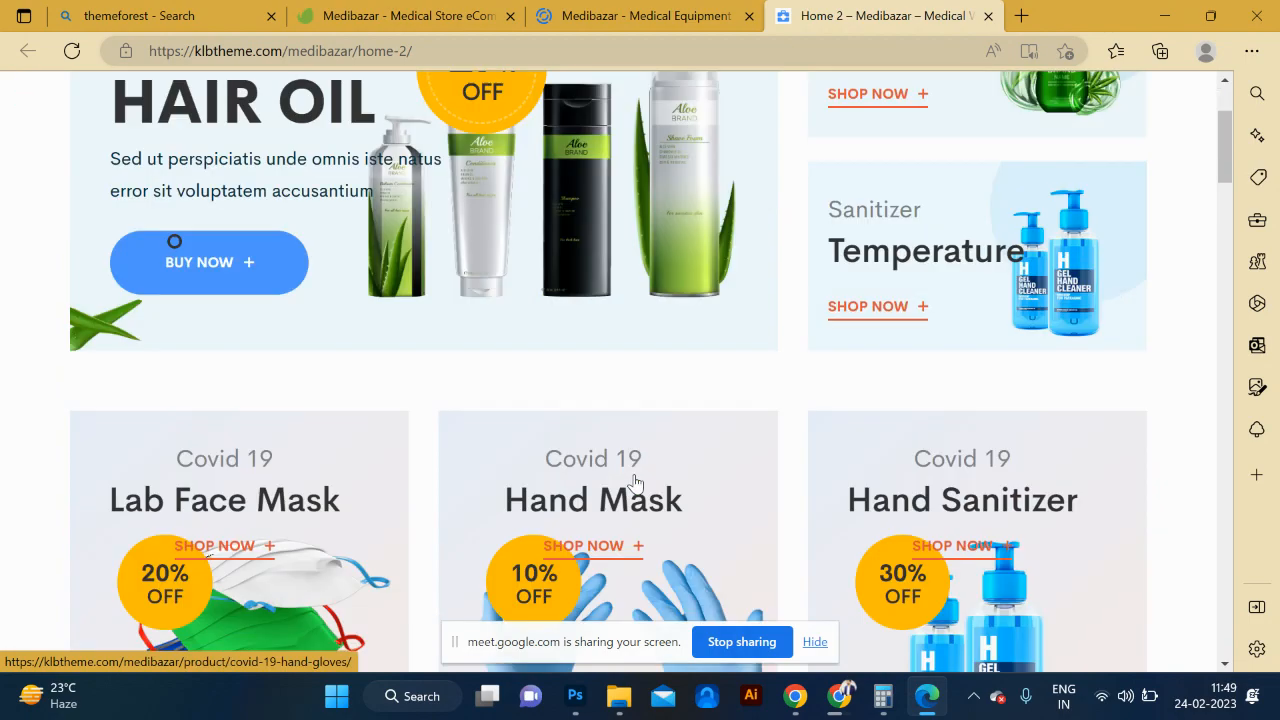
pyautogui.scroll(-15, 634, 482)
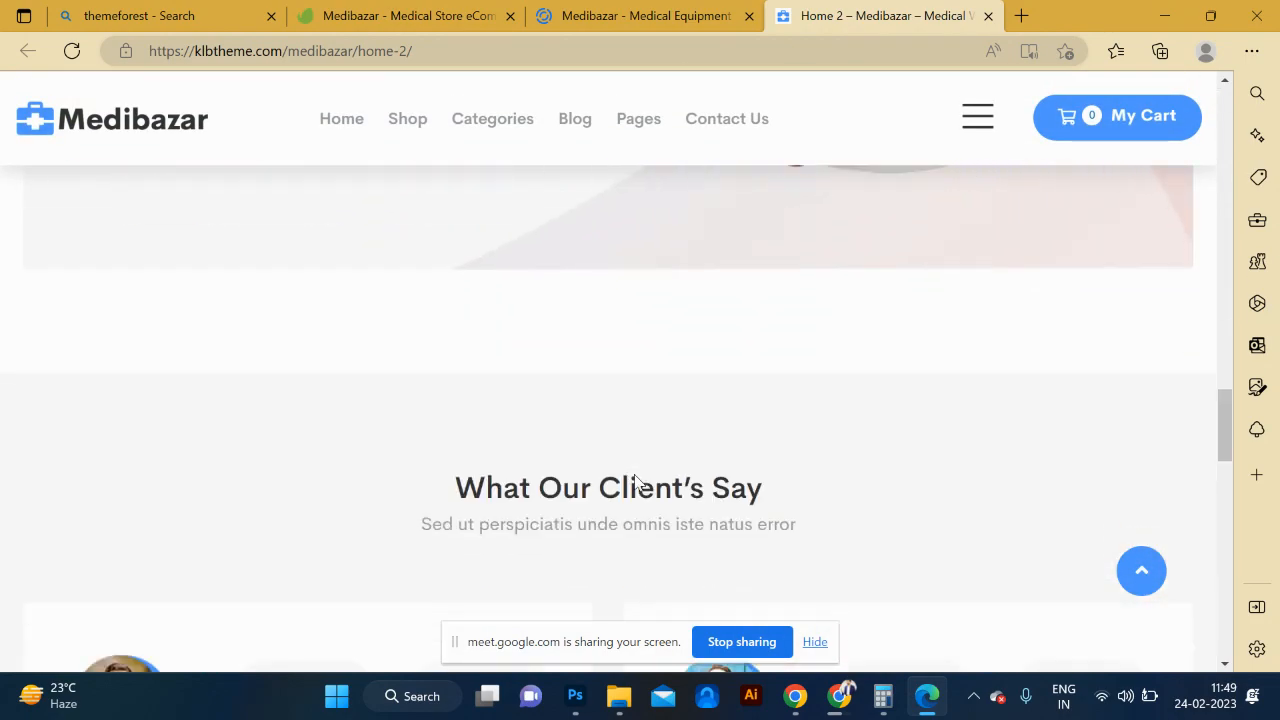
pyautogui.scroll(-5, 634, 482)
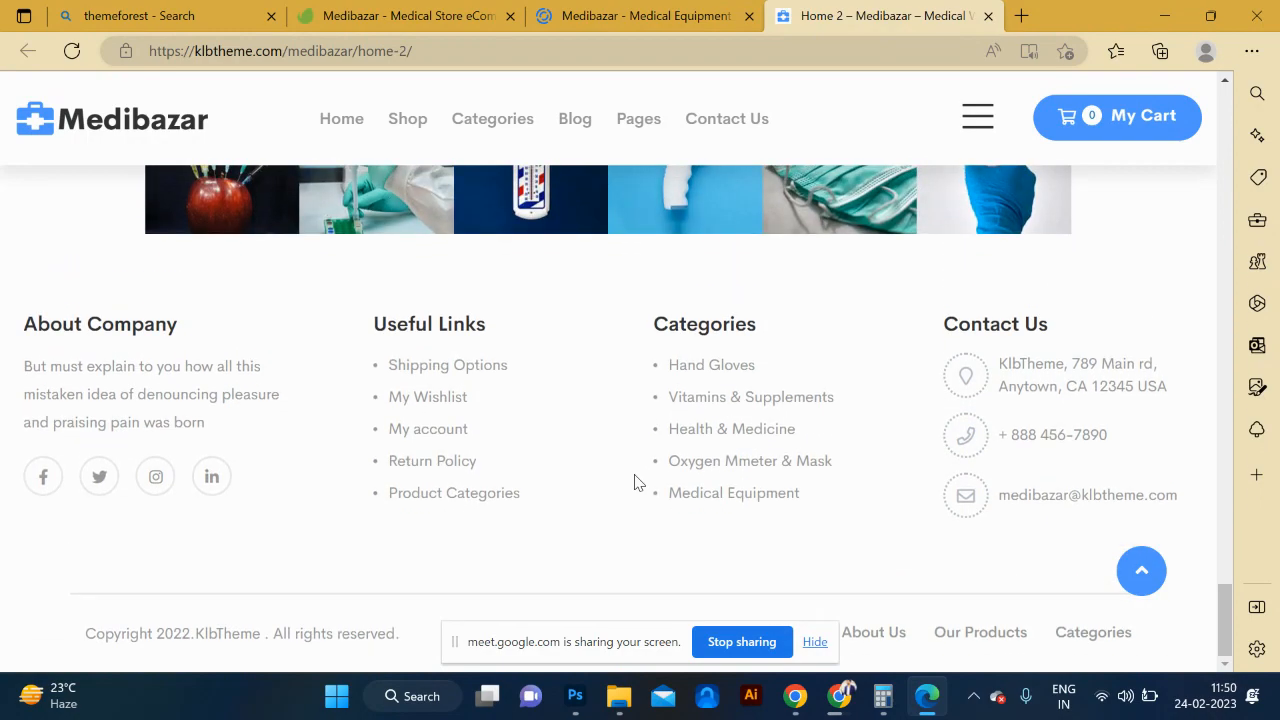
pyautogui.scroll(15, 634, 482)
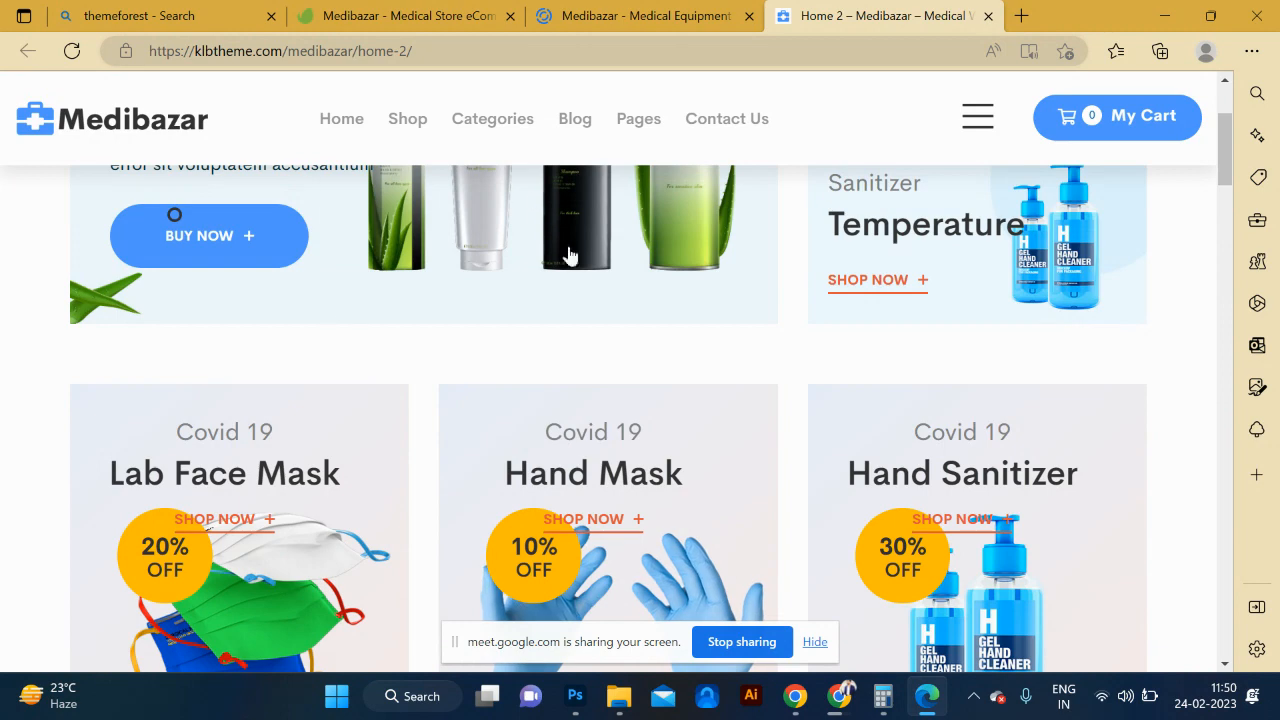
pyautogui.scroll(5, 567, 255)
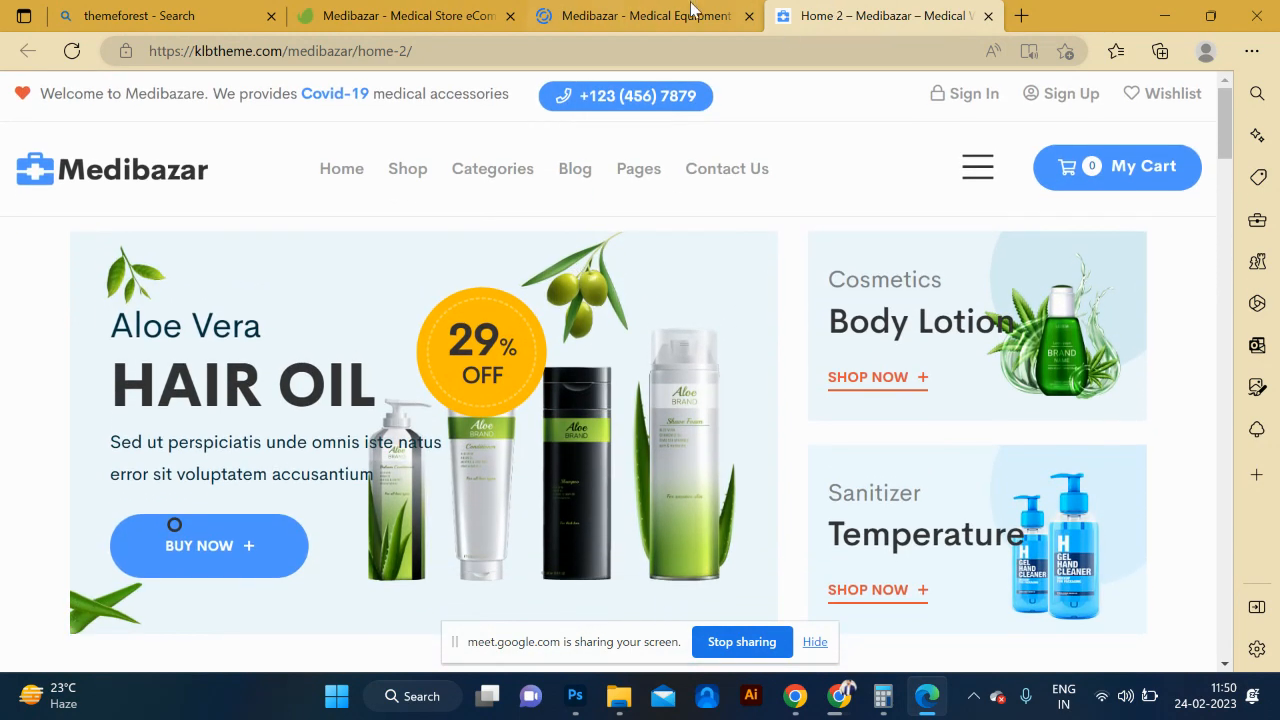
# Step: Return to the themeforest search results and open the ThemeForest website
pyautogui.click(643, 15)
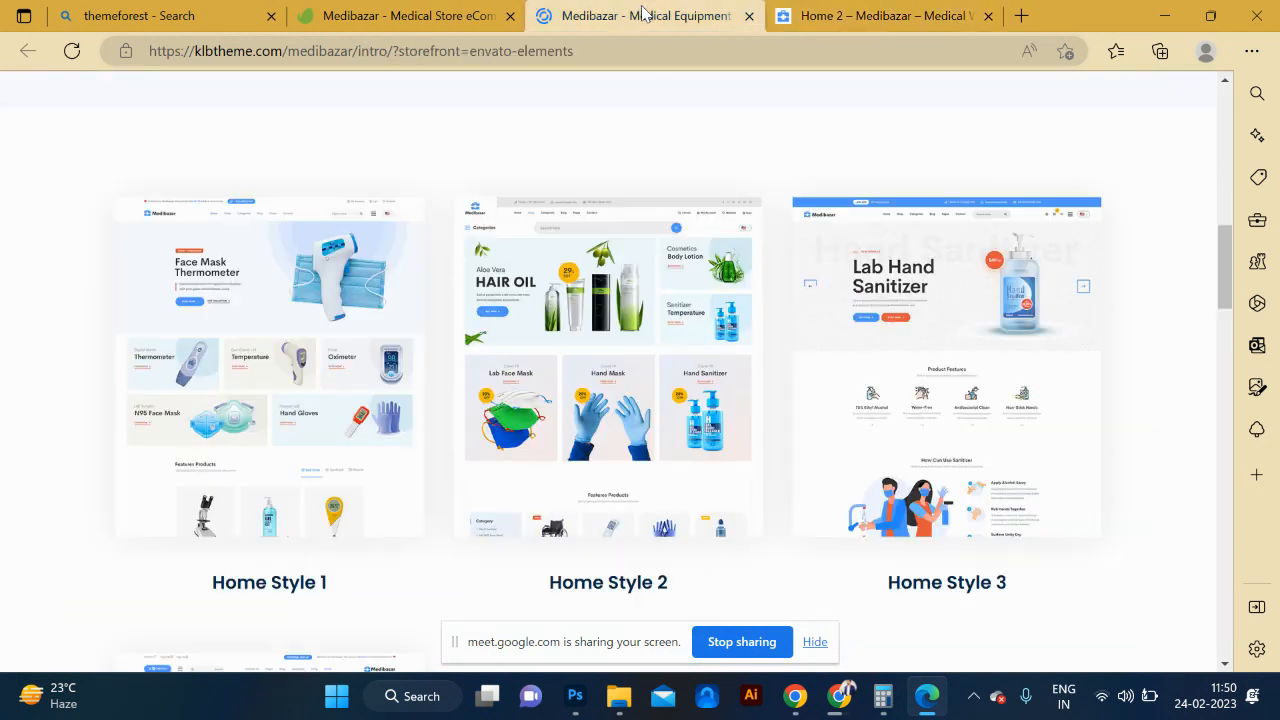
pyautogui.click(370, 14)
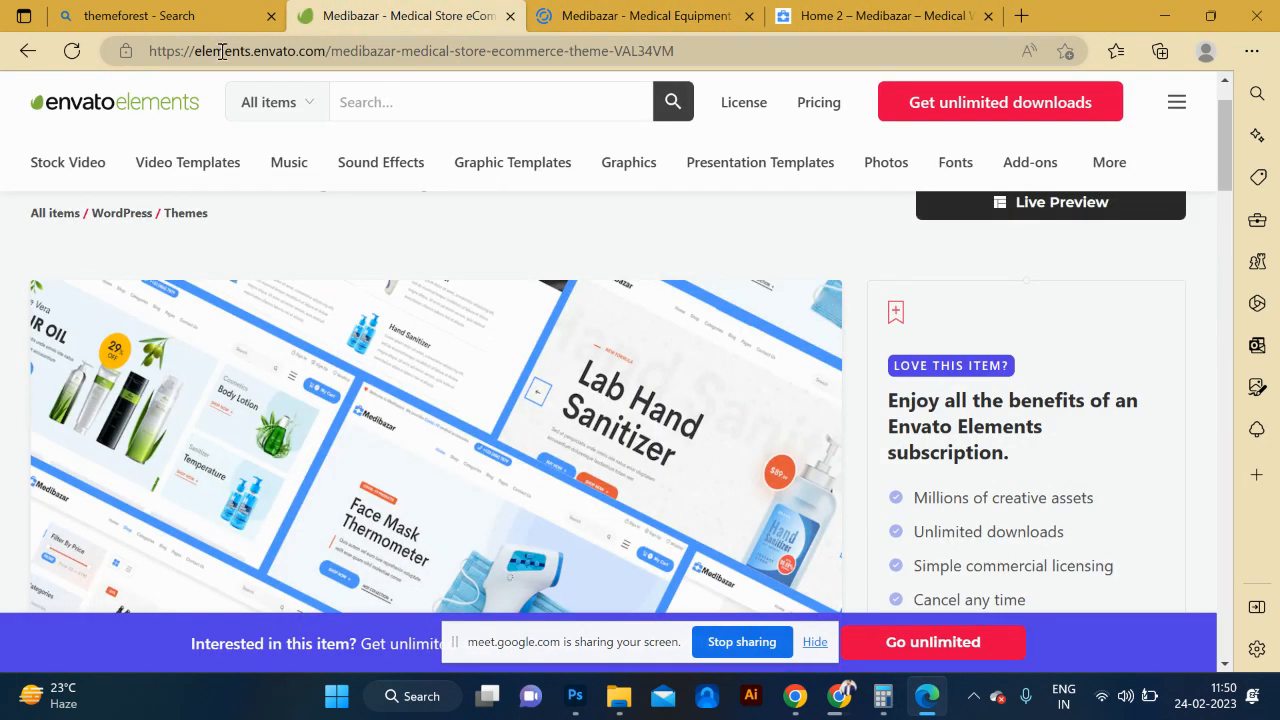
pyautogui.click(135, 16)
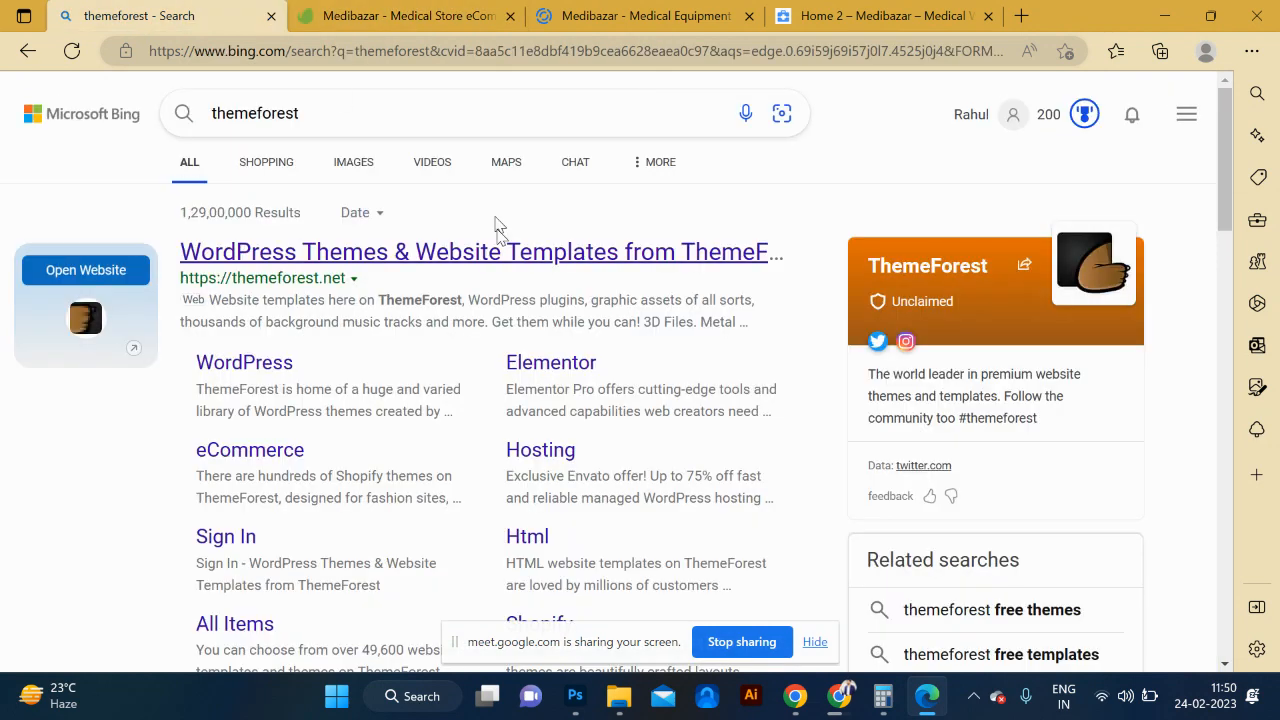
pyautogui.click(335, 255)
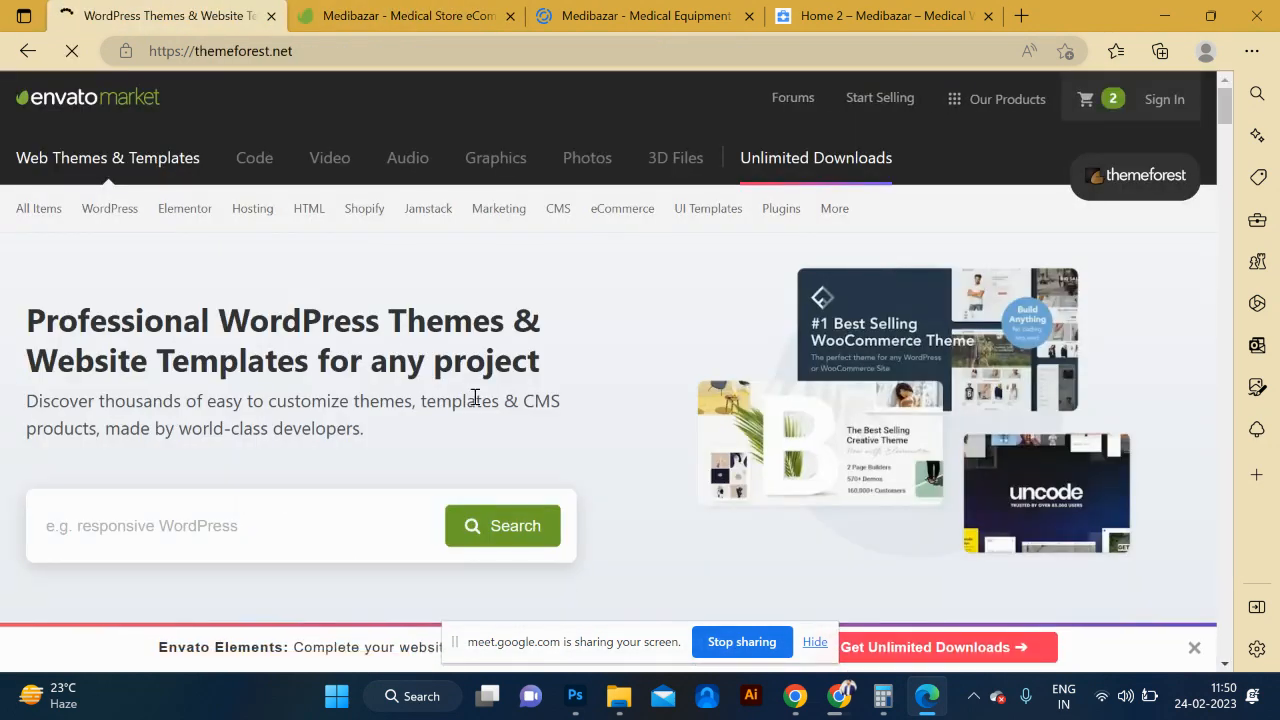
# Step: Search ThemeForest for loan templates using the suggested term loan
pyautogui.scroll(-2, 469, 429)
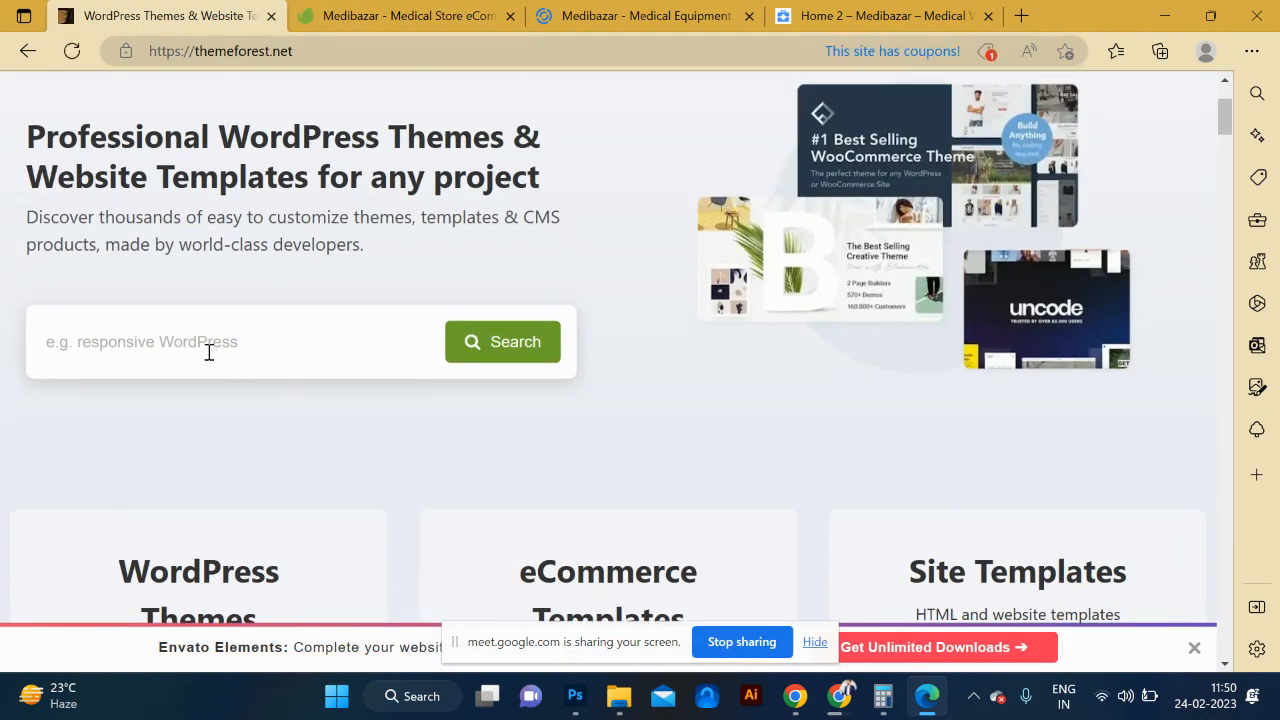
pyautogui.click(209, 352)
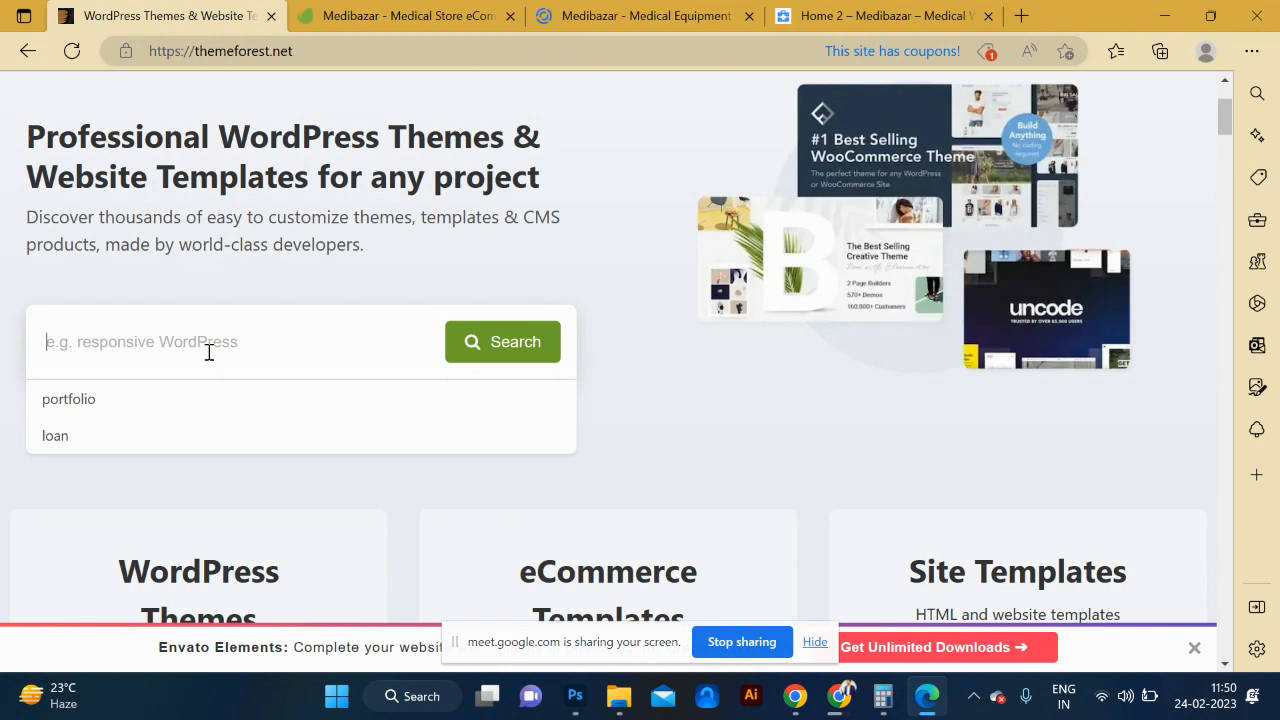
pyautogui.click(171, 437)
pyautogui.click(535, 338)
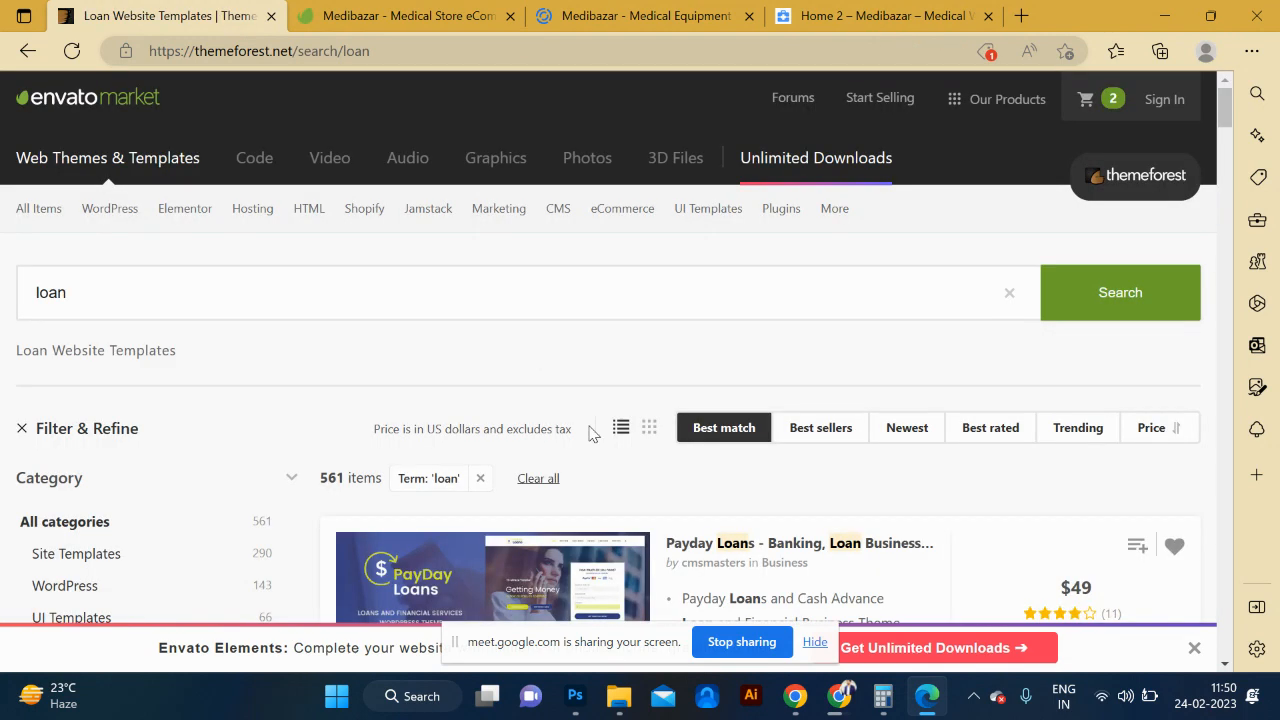
# Step: Open the live preview of the Payday Loans theme and examine its home page sections
pyautogui.scroll(-2, 535, 346)
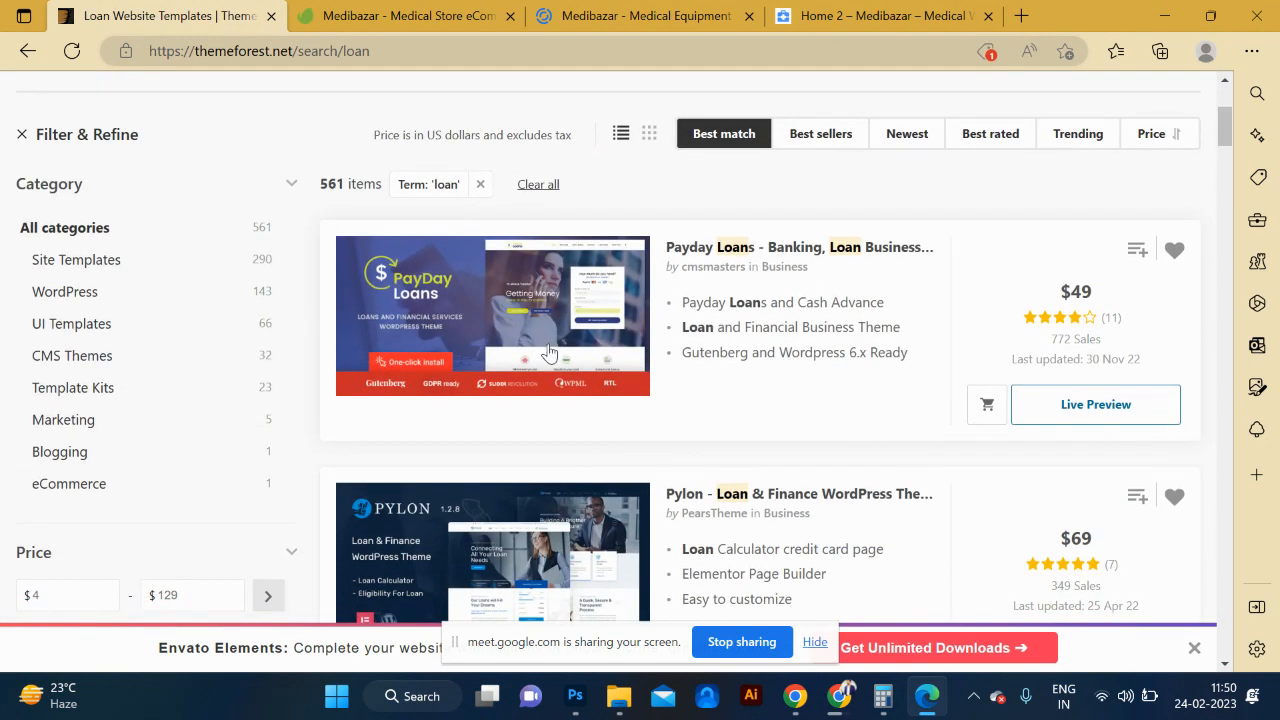
pyautogui.click(1086, 414)
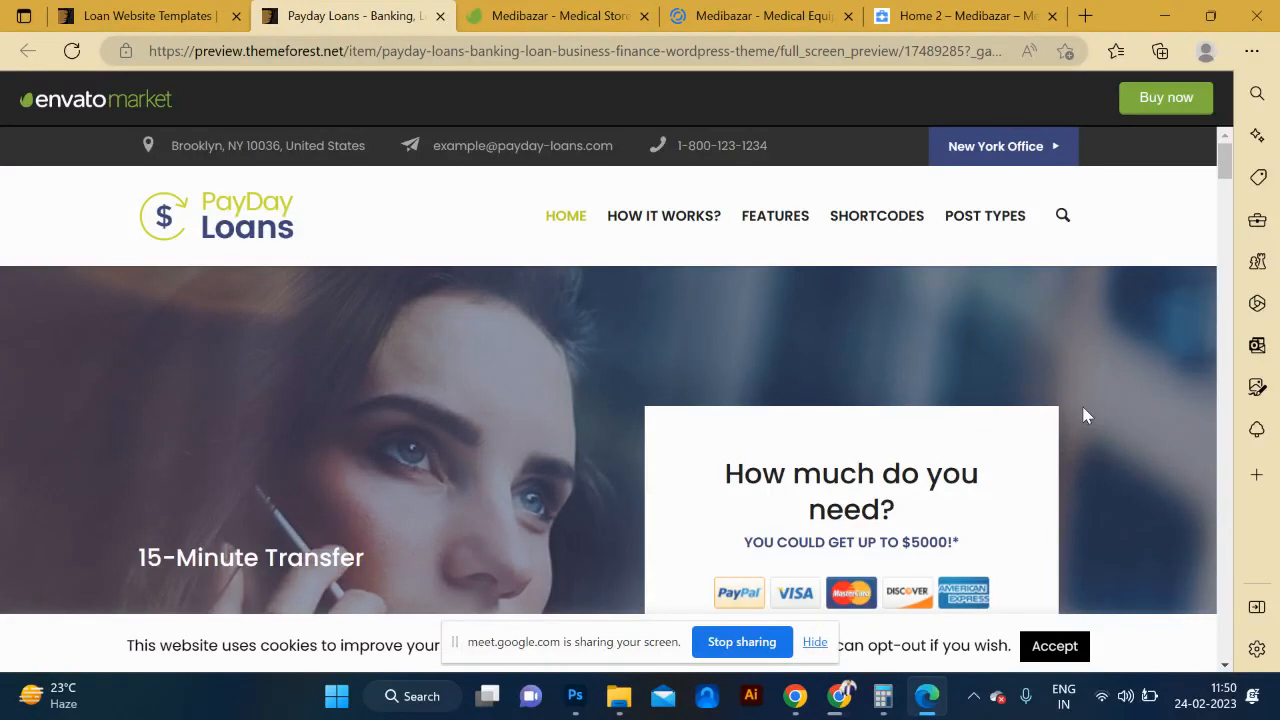
pyautogui.scroll(-6, 1165, 385)
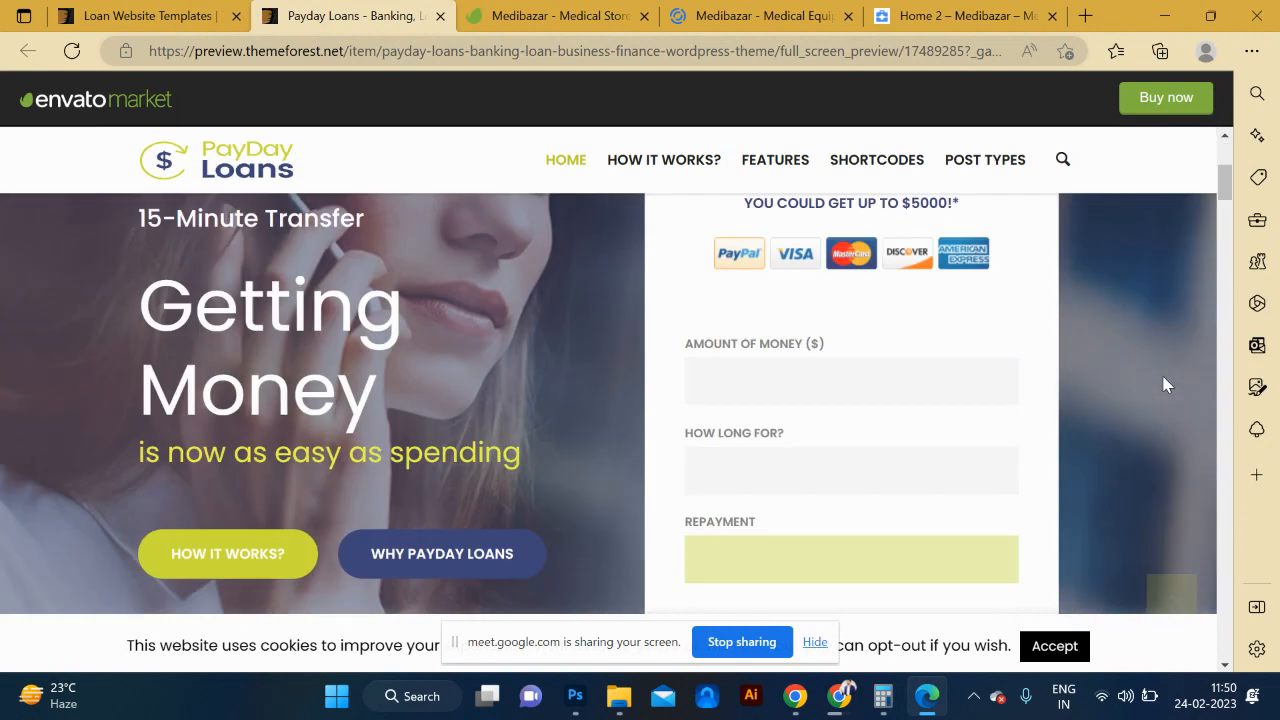
pyautogui.scroll(-10, 1165, 385)
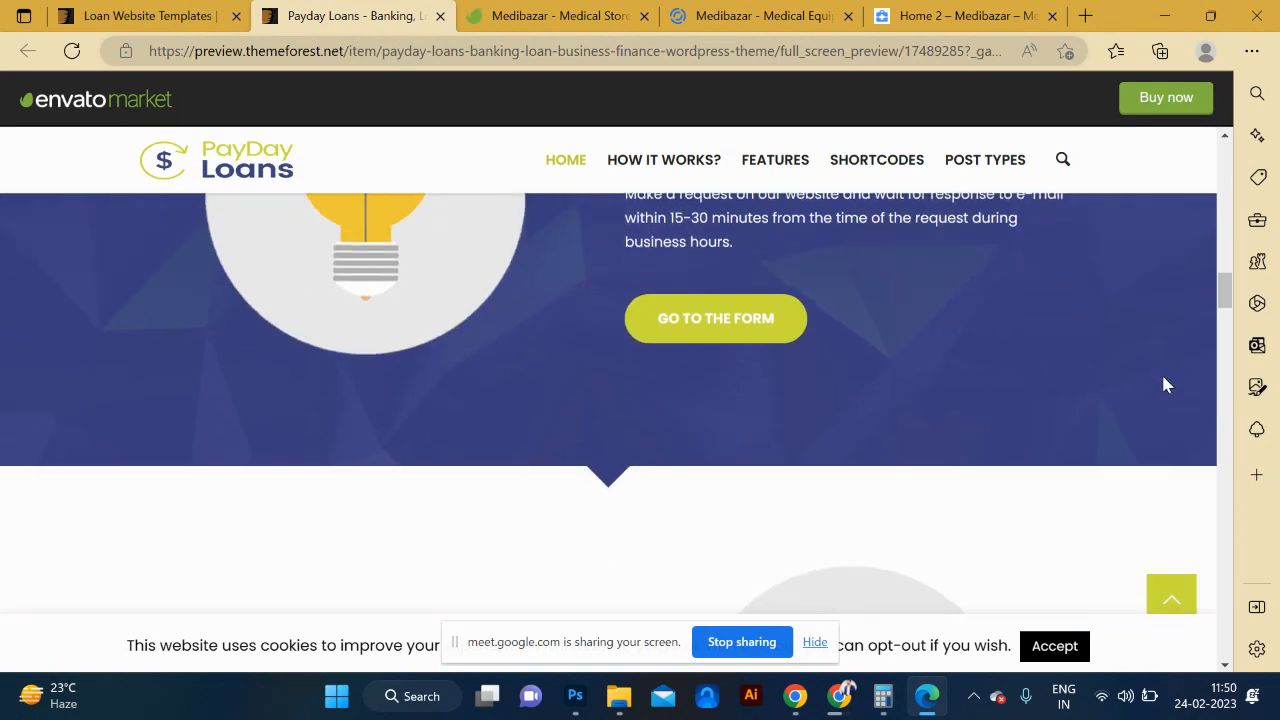
pyautogui.scroll(-8, 1165, 385)
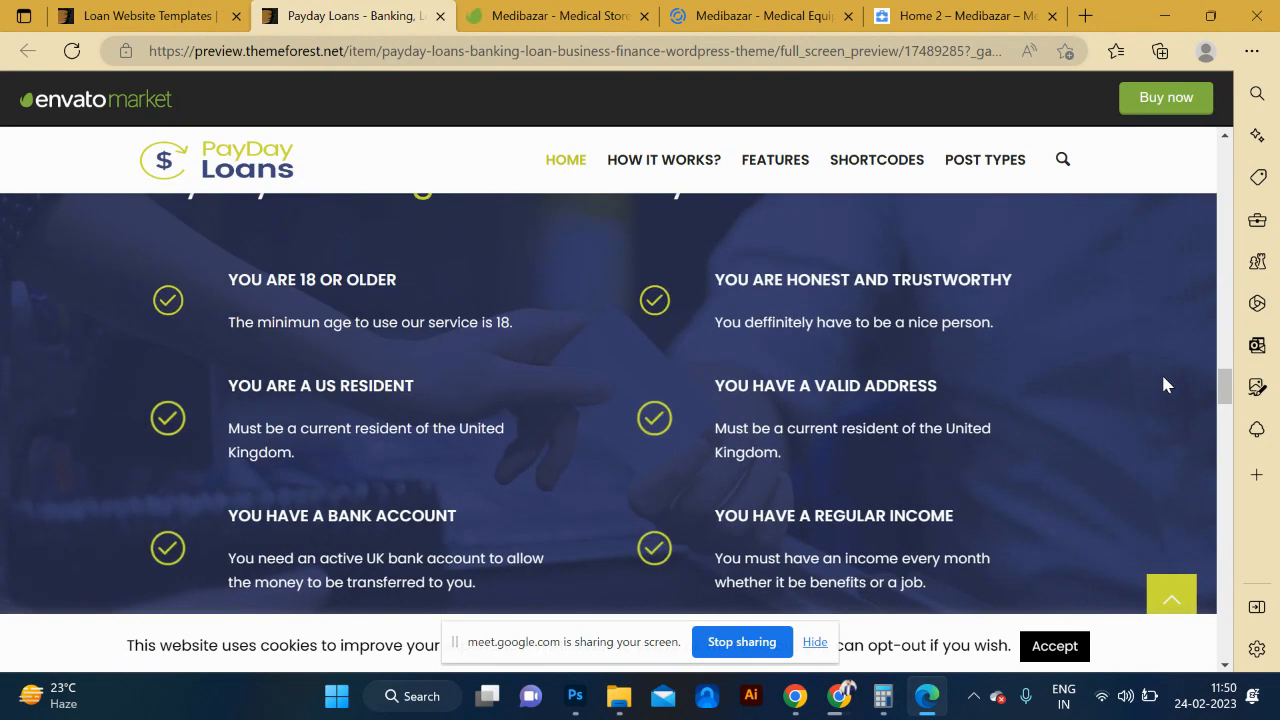
# Step: Switch to Photoshop, deselect the active layer and examine the whole web page layout and its empty area below the products section
pyautogui.hotkey('alt', 'Tab')
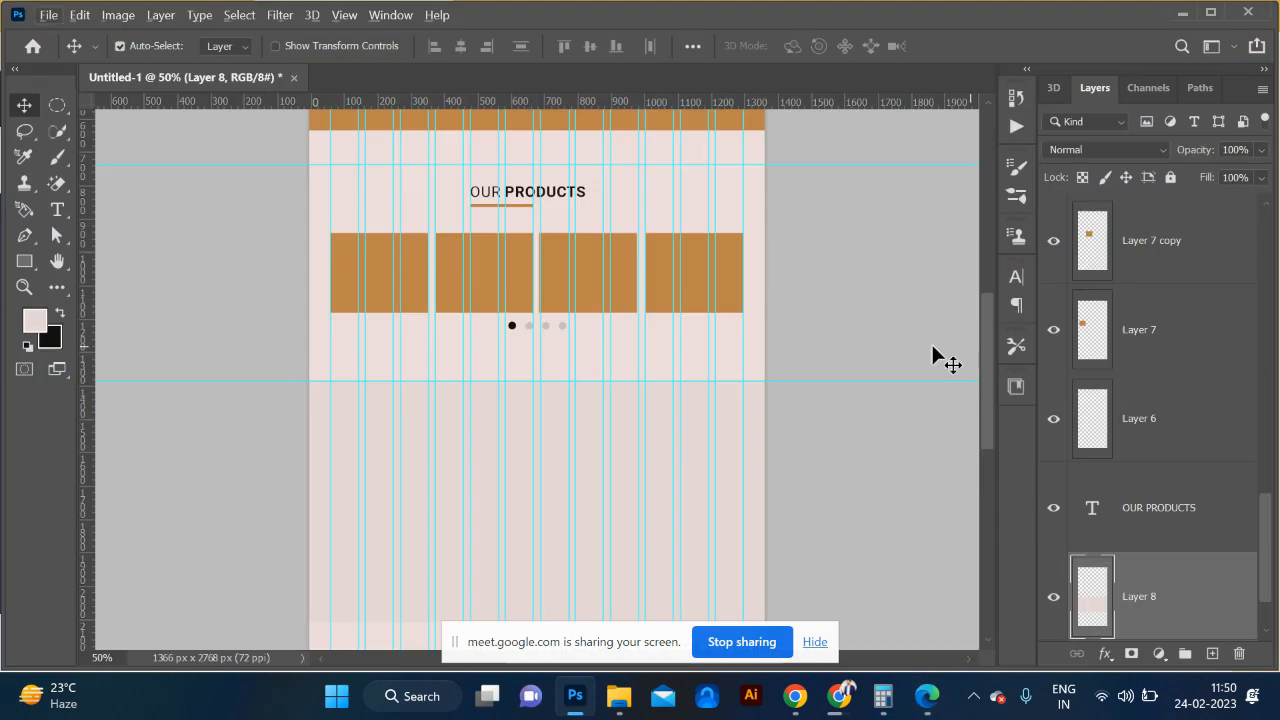
pyautogui.click(872, 323)
pyautogui.hotkey('ctrl', '-')
pyautogui.hotkey('ctrl', '-')
pyautogui.hotkey('ctrl', '-')
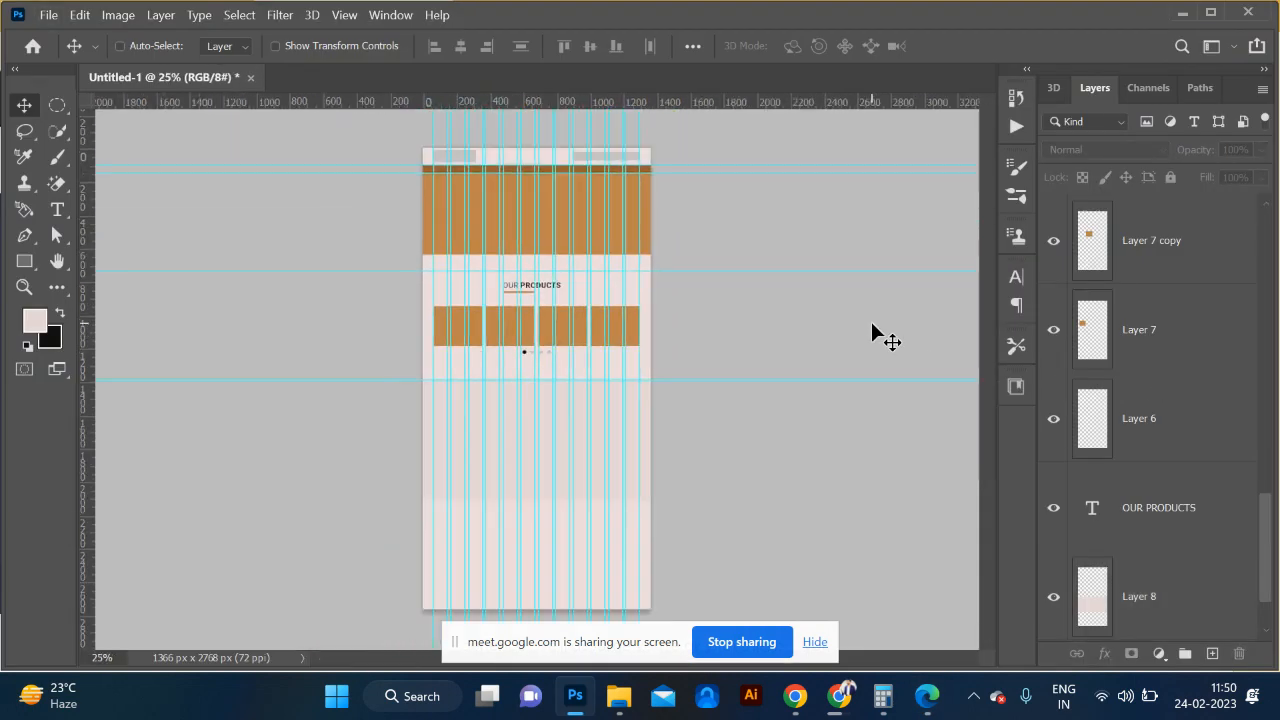
pyautogui.hotkey('ctrl', '+')
pyautogui.hotkey('ctrl', '+')
pyautogui.hotkey('ctrl', '+')
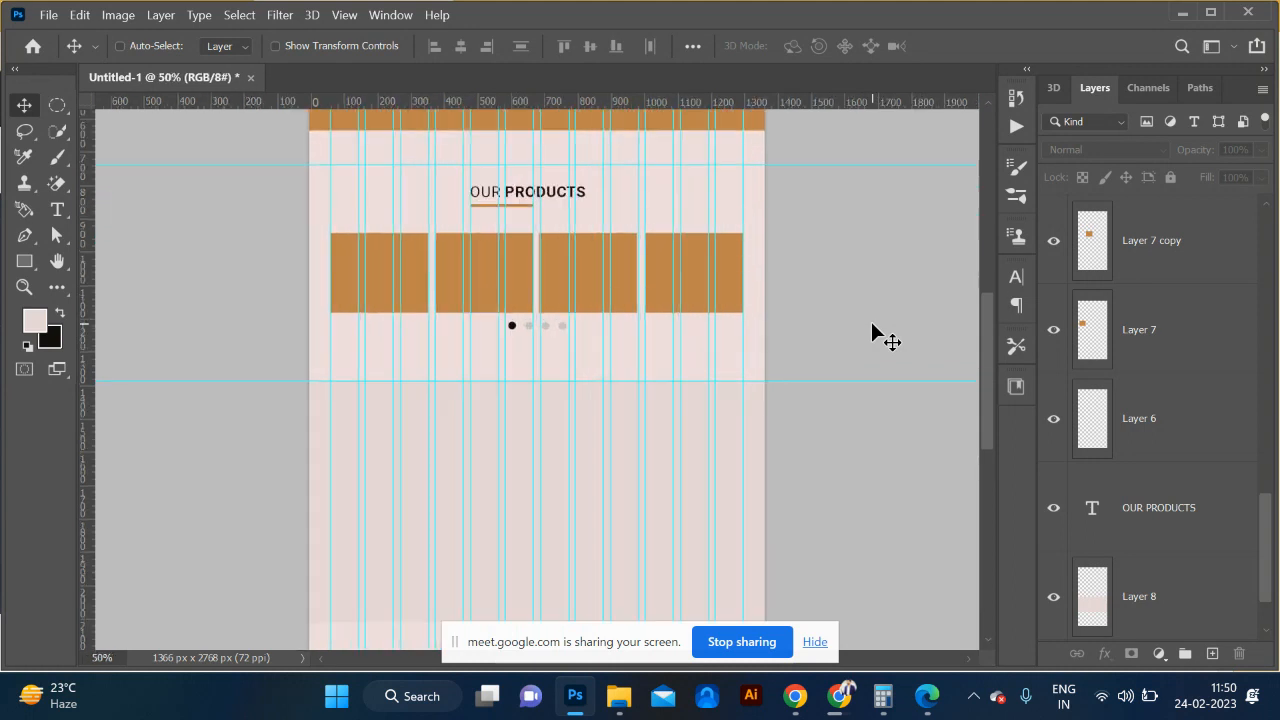
pyautogui.hotkey('ctrl', '-')
pyautogui.hotkey('ctrl', '-')
pyautogui.hotkey('ctrl', '+')
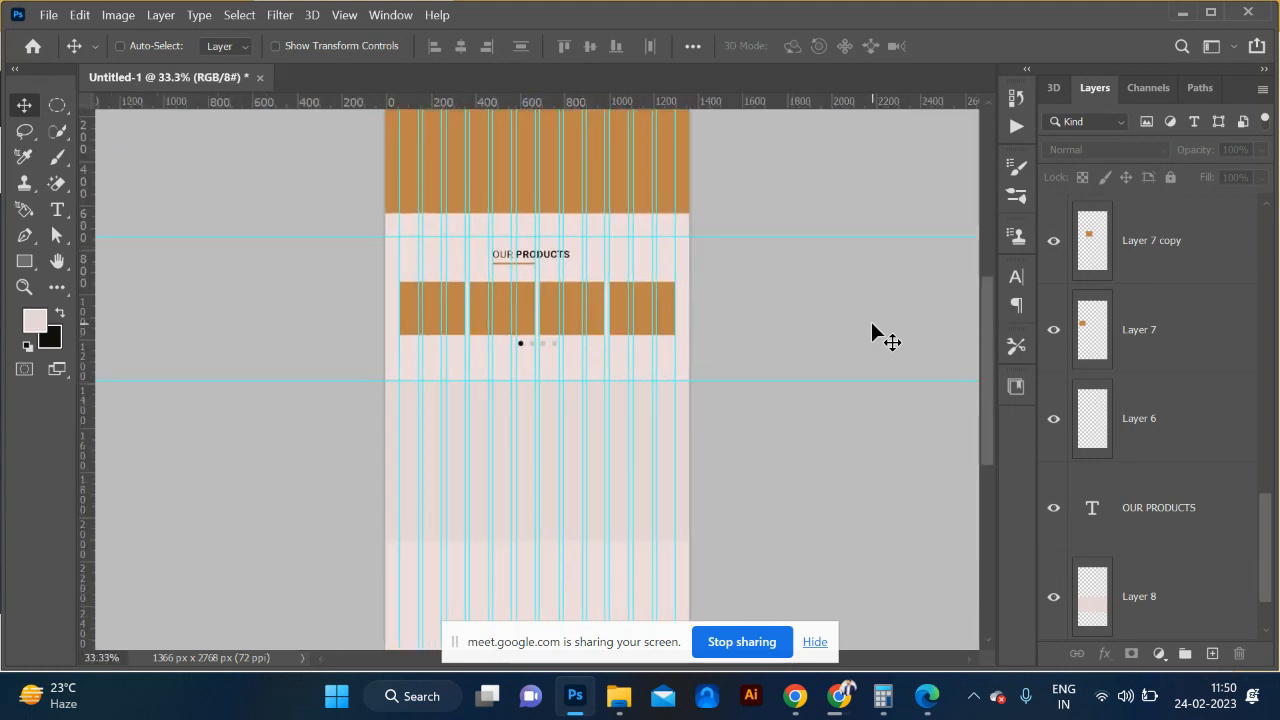
pyautogui.hotkey('ctrl', '-')
pyautogui.hotkey('ctrl', '-')
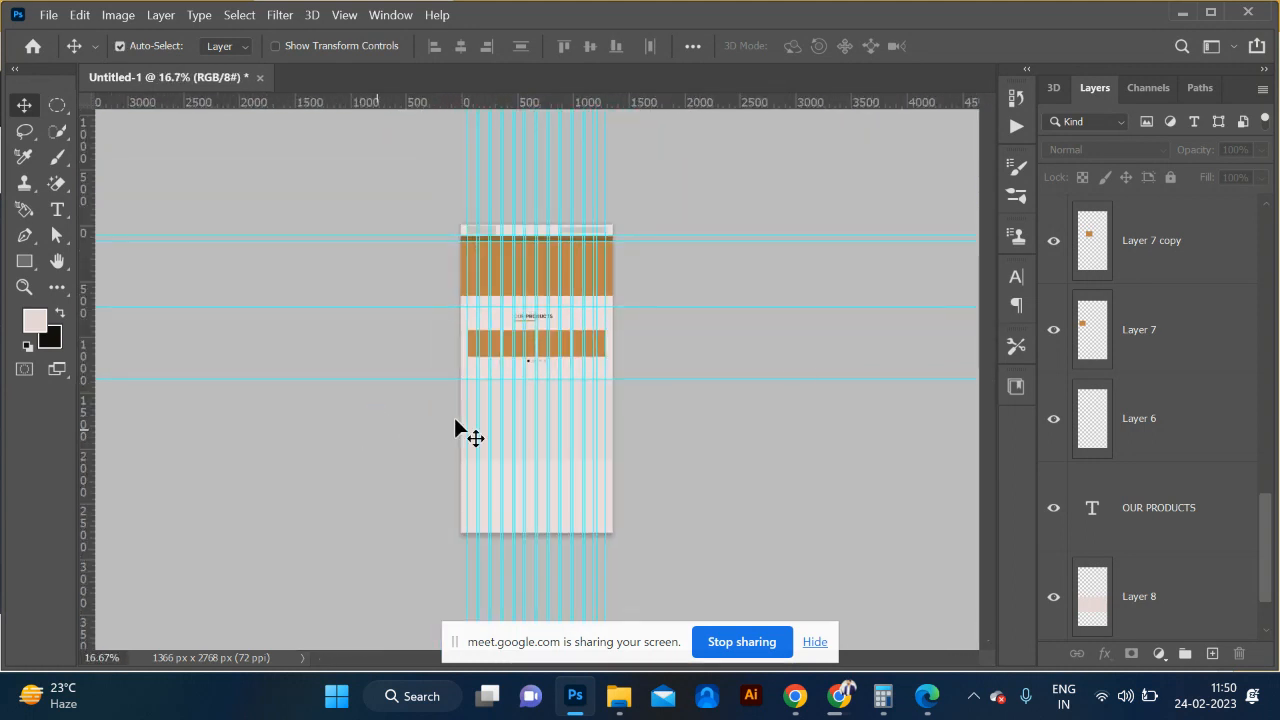
# Step: Create a full-width rectangular footer block at the page's bottom edge on a new layer, filled with the dark brown sampled from the header bar
pyautogui.click(55, 108)
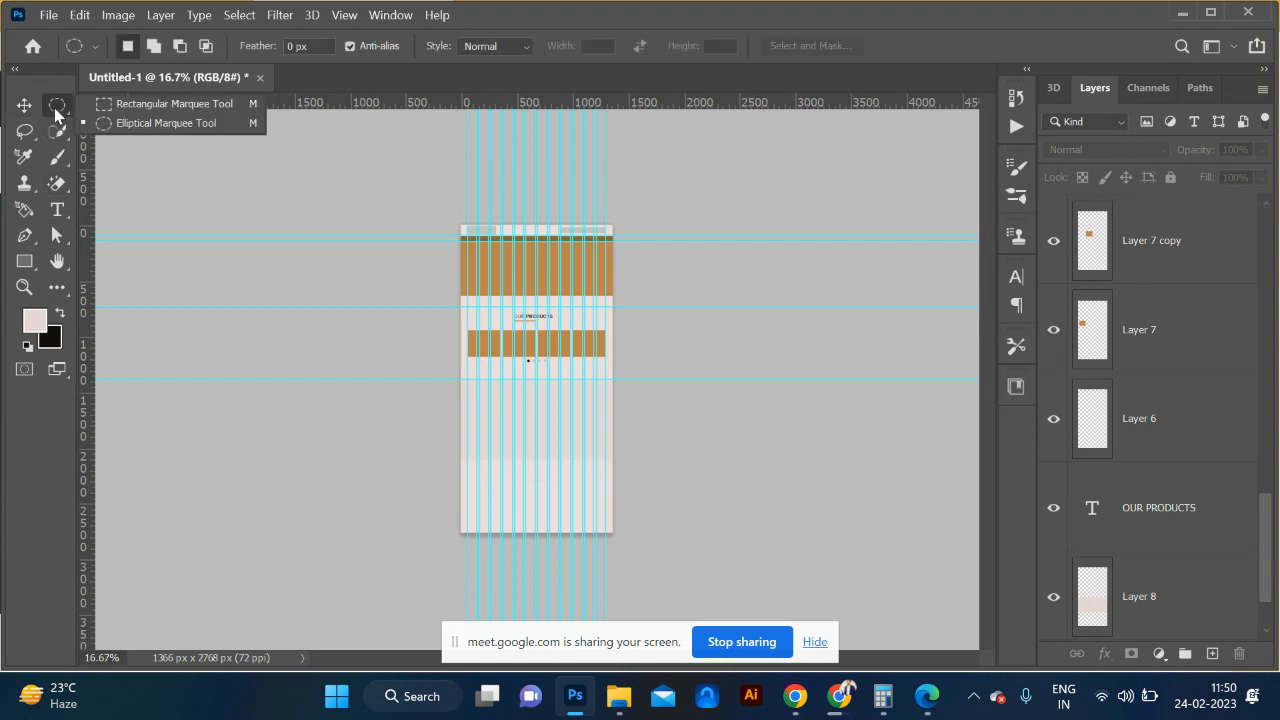
pyautogui.click(135, 104)
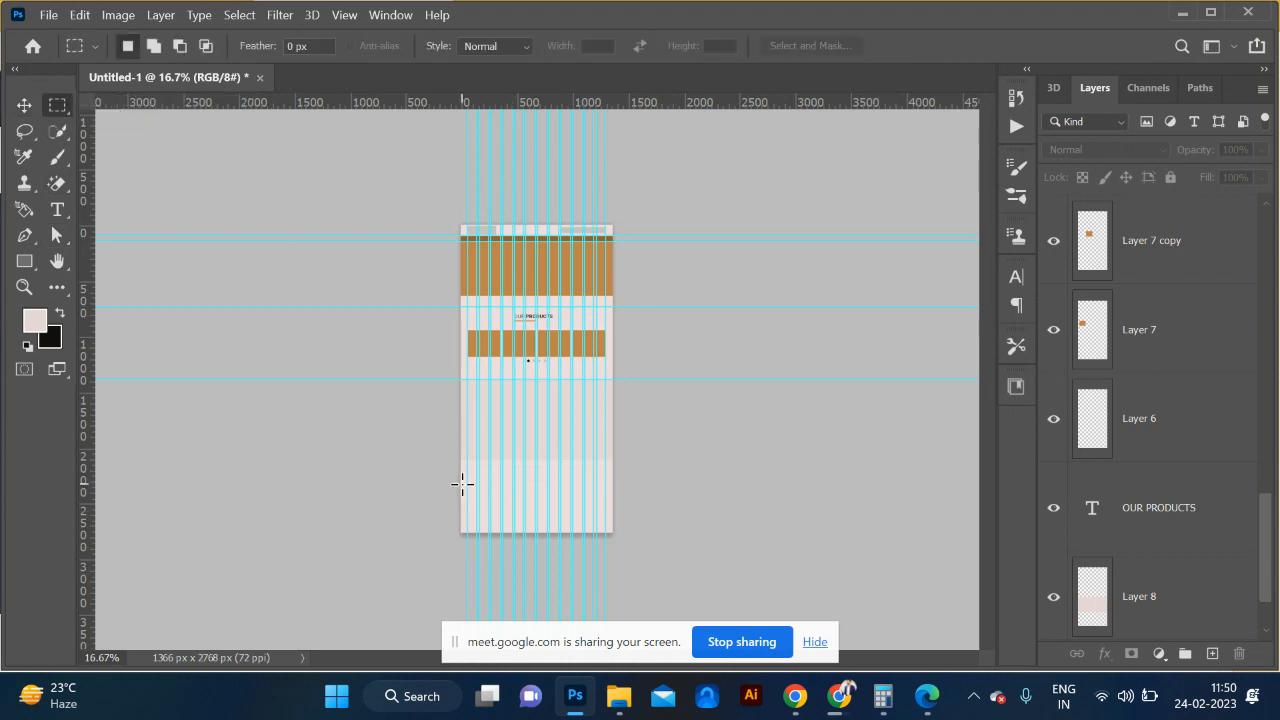
pyautogui.moveTo(458, 479); pyautogui.dragTo(614, 534)
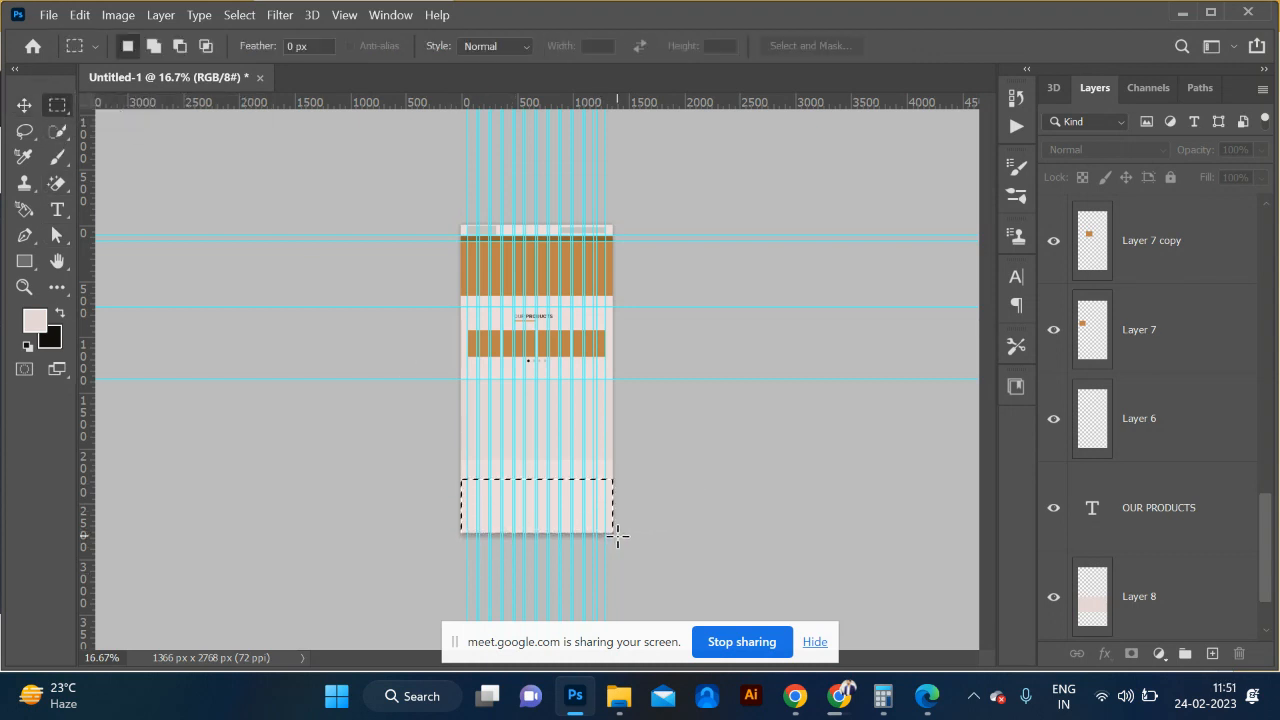
pyautogui.press('i')
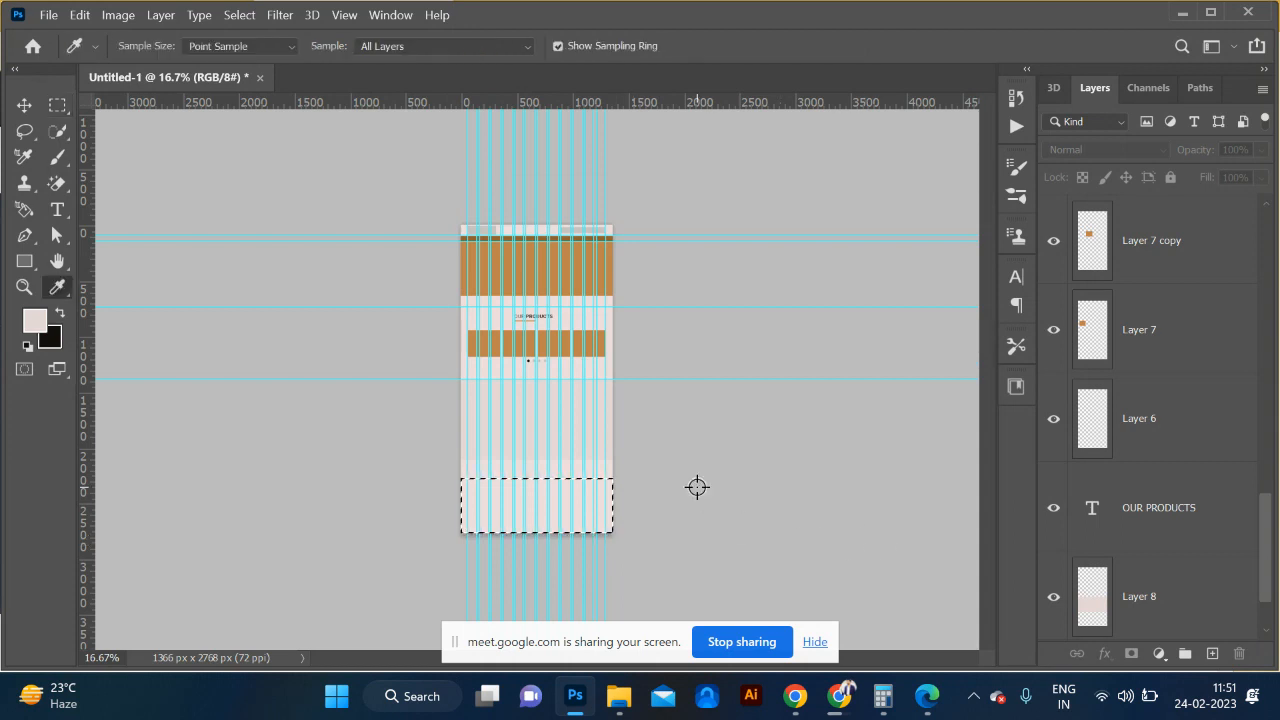
pyautogui.click(540, 237)
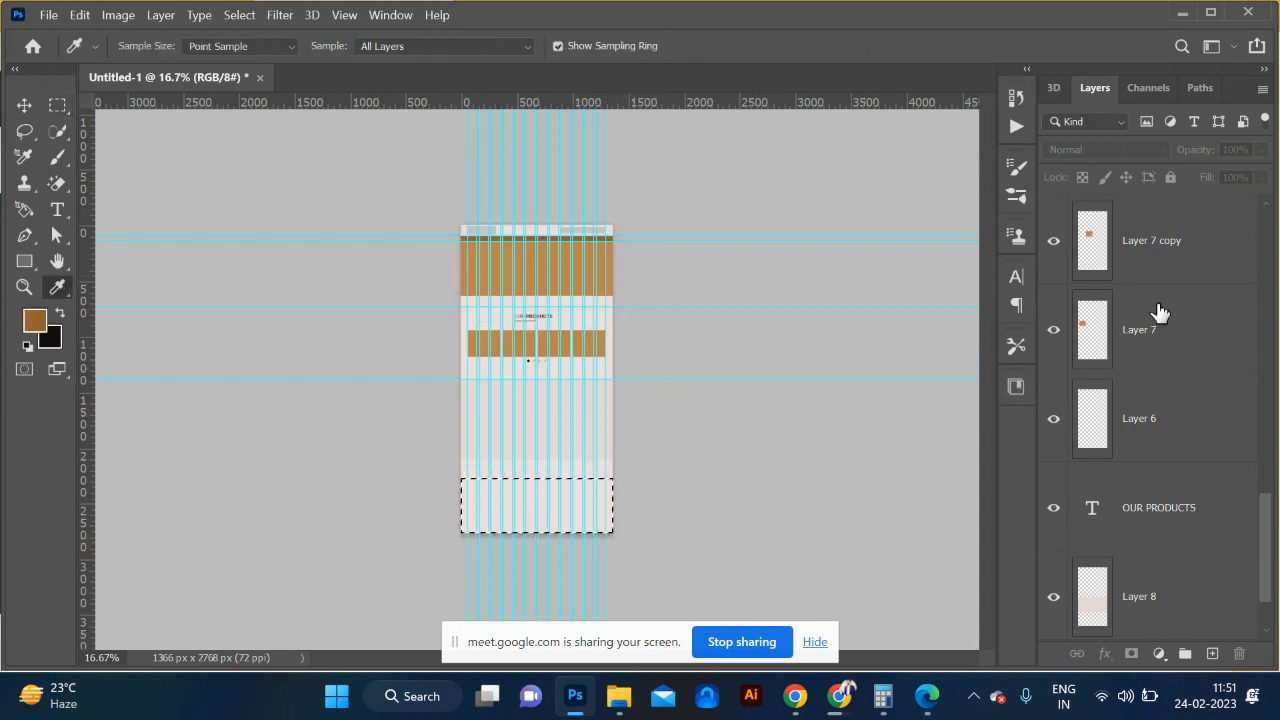
pyautogui.click(1152, 263)
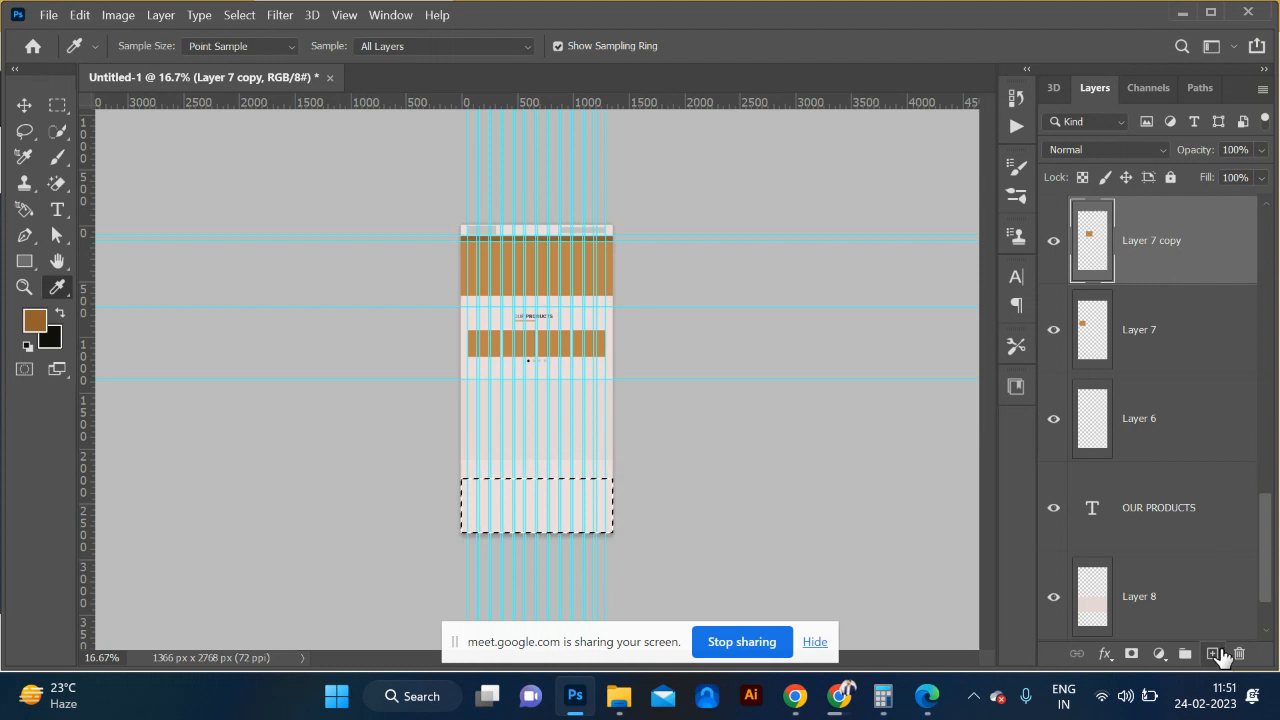
pyautogui.click(1213, 653)
pyautogui.hotkey('alt', 'BackSpace')
pyautogui.hotkey('ctrl', 'd')
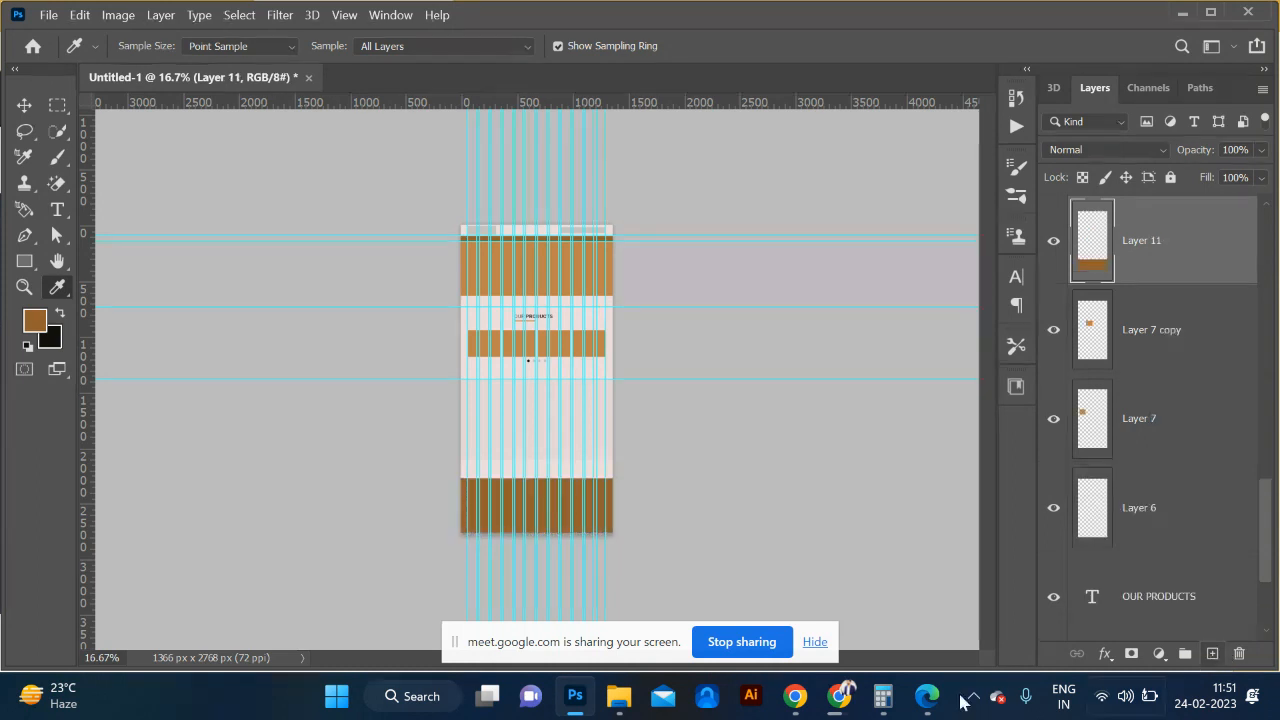
# Step: Add a thin full-width strip along the footer's bottom edge on a new layer, filled with darker brown 56391d
pyautogui.hotkey('ctrl', '+')
pyautogui.hotkey('ctrl', '+')
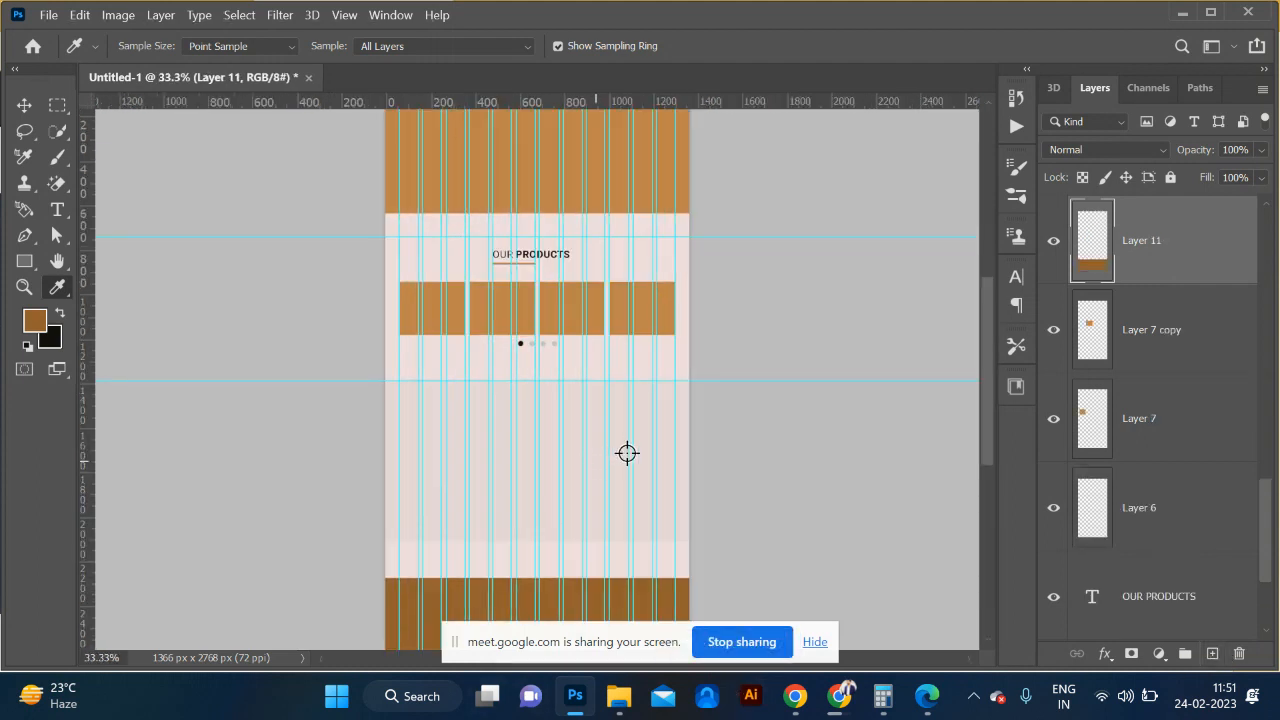
pyautogui.scroll(-5, 627, 453)
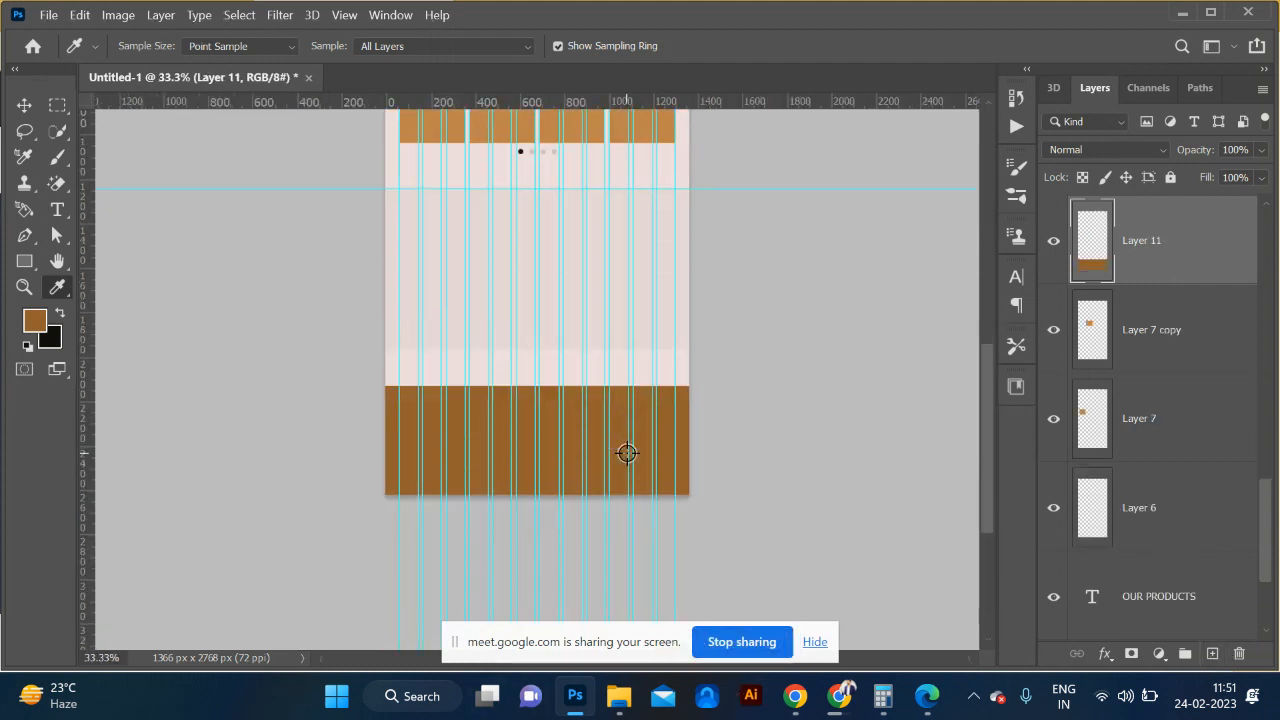
pyautogui.click(57, 112)
pyautogui.moveTo(378, 441); pyautogui.dragTo(831, 511)
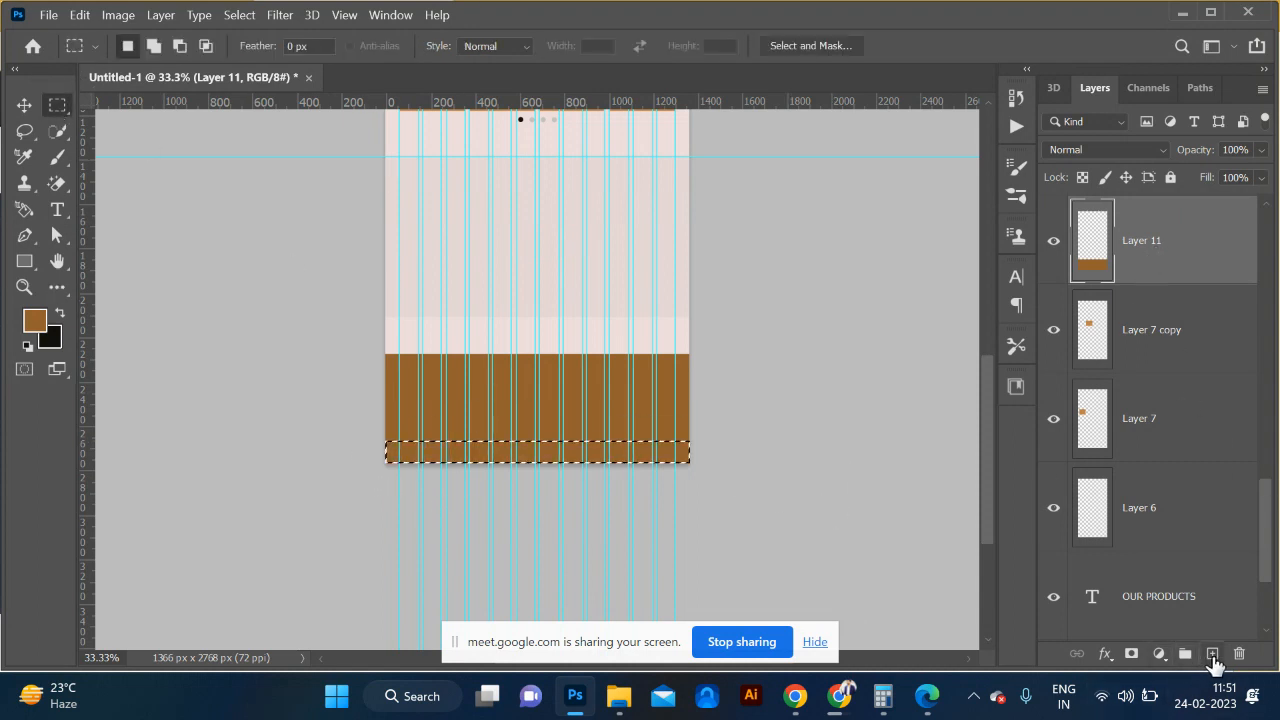
pyautogui.click(1212, 656)
pyautogui.click(38, 322)
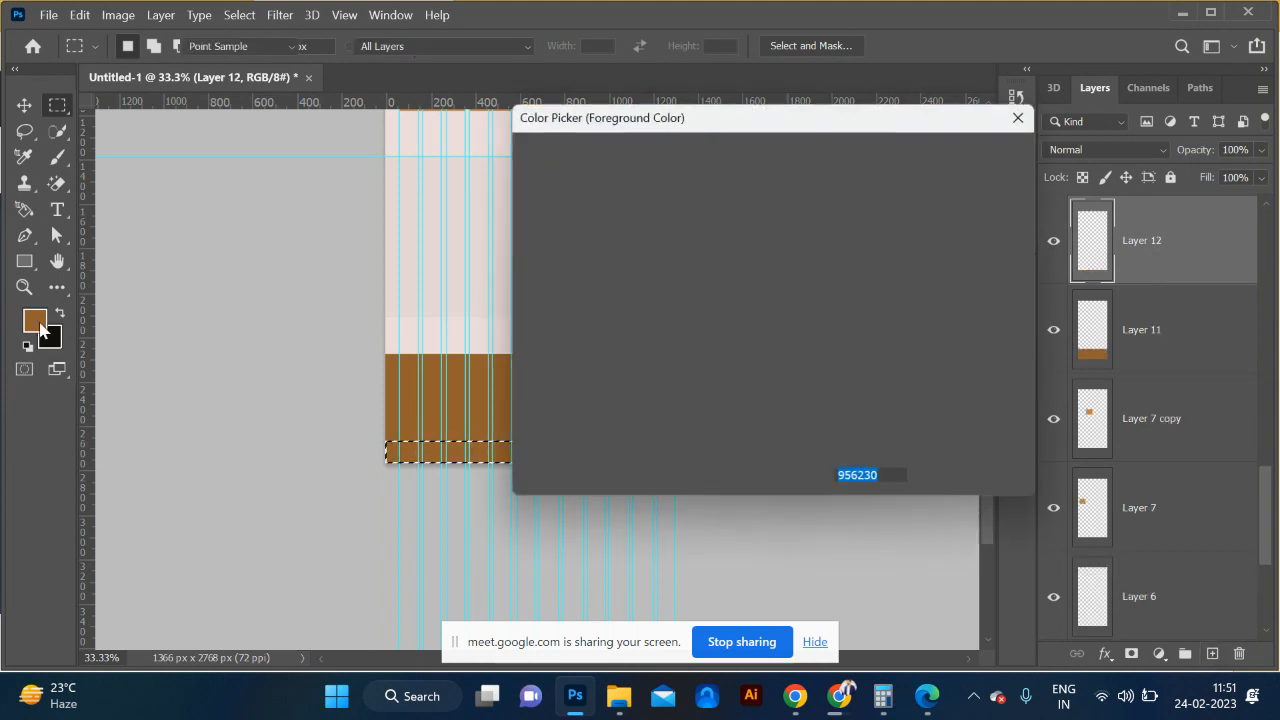
pyautogui.click(689, 330)
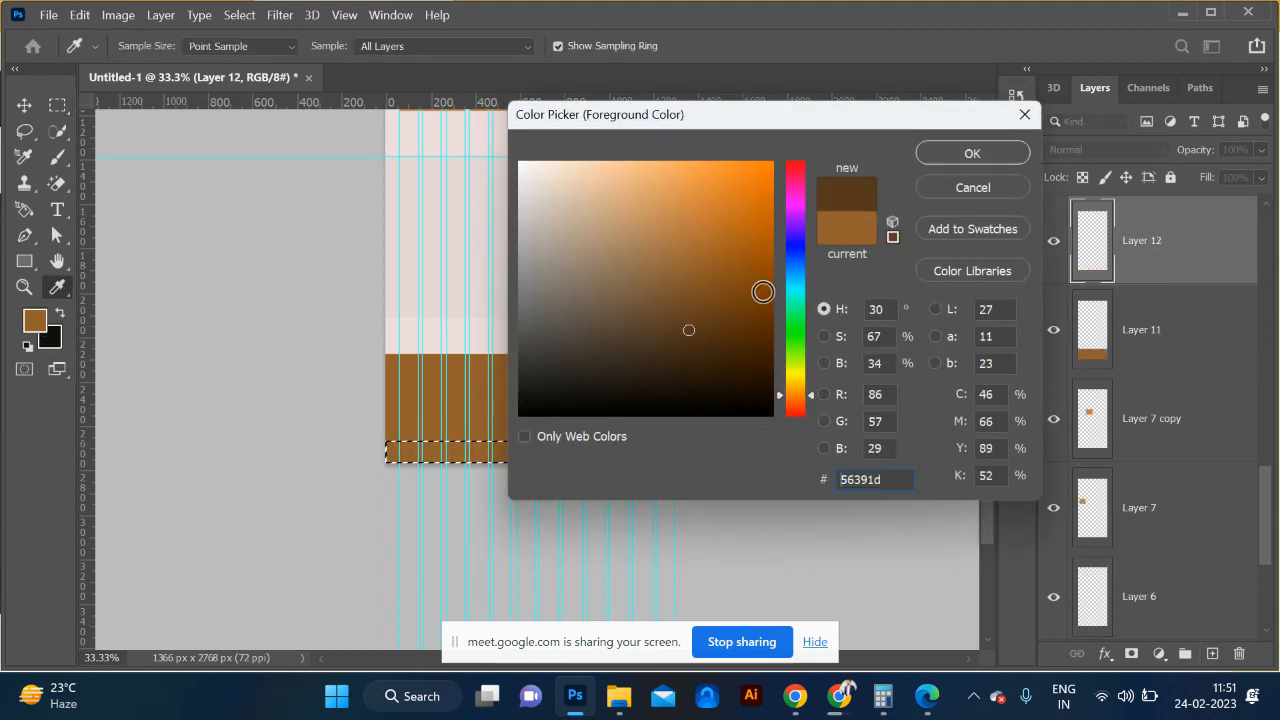
pyautogui.click(972, 153)
pyautogui.hotkey('alt', 'BackSpace')
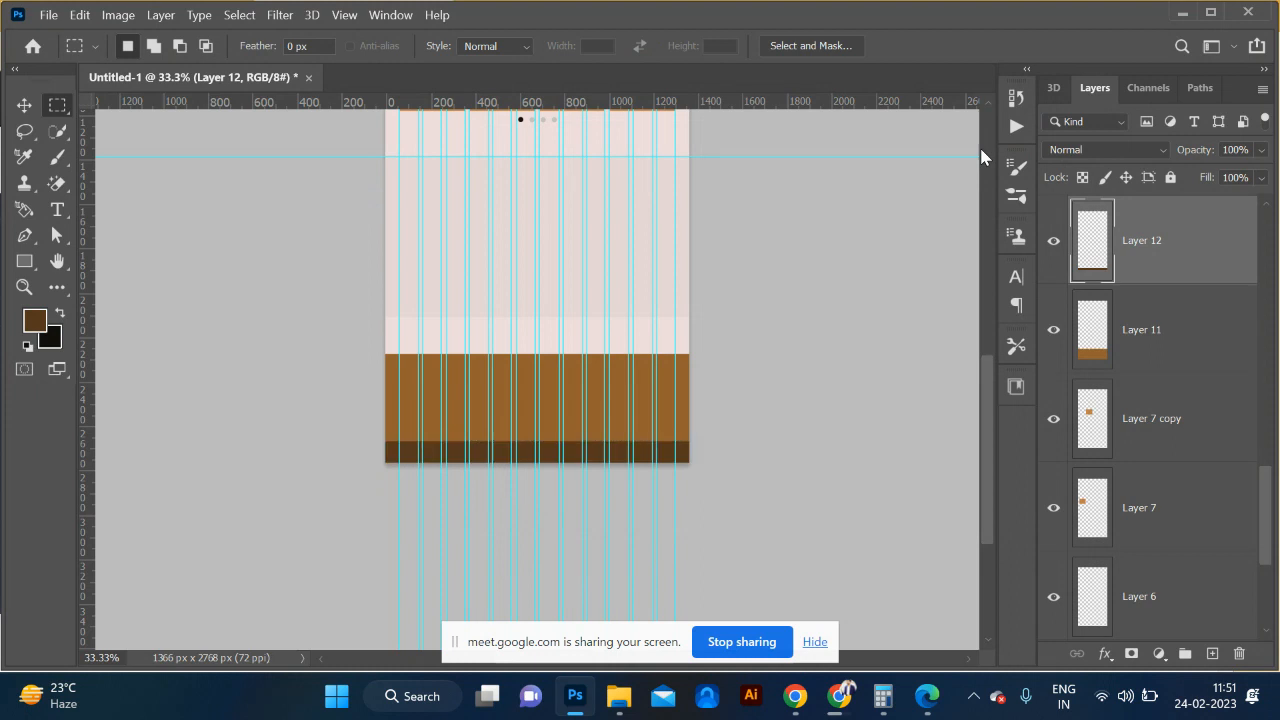
pyautogui.scroll(5, 657, 211)
pyautogui.scroll(-2, 659, 212)
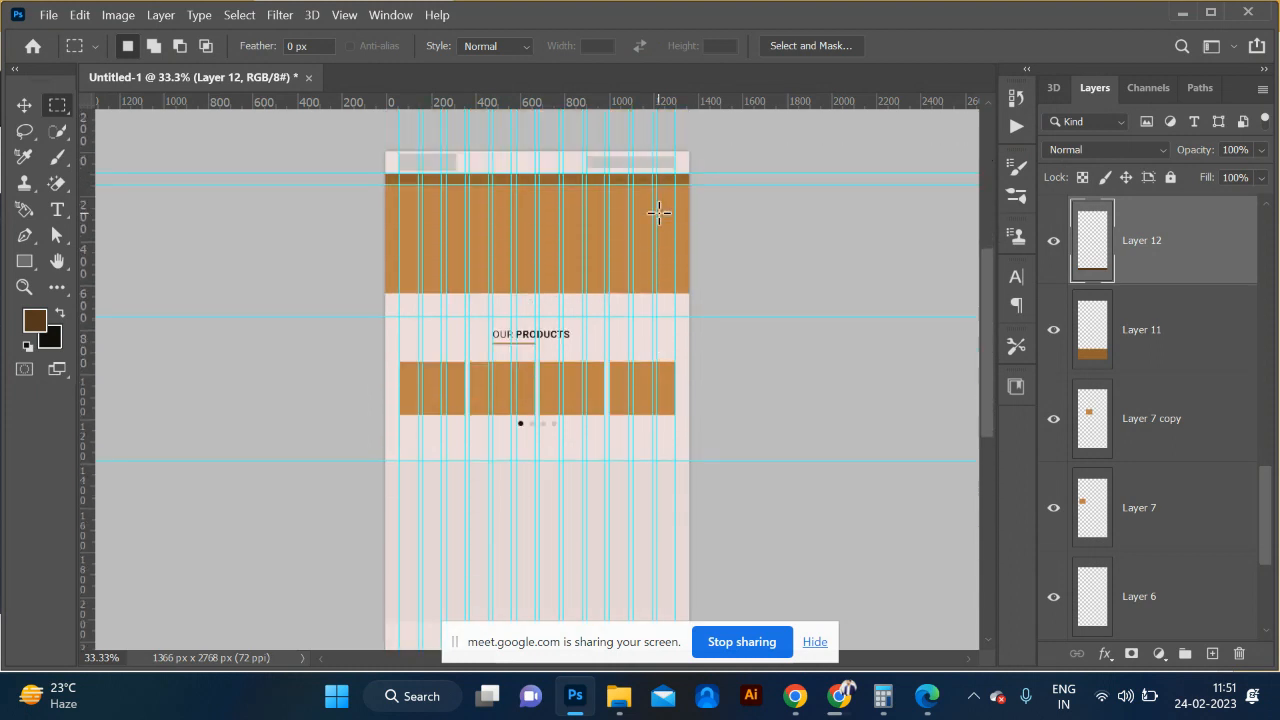
pyautogui.scroll(-4, 658, 211)
pyautogui.scroll(3, 658, 211)
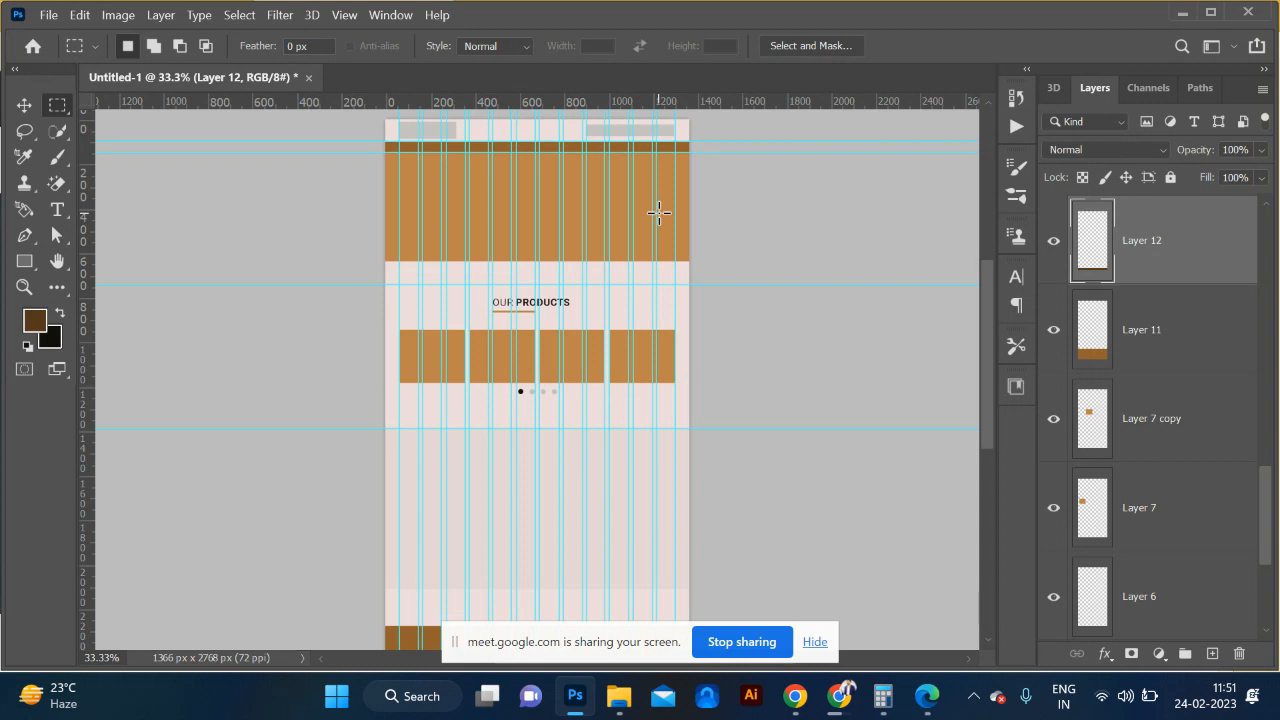
# Step: Add a text line reading HOME, ABOUT, SERVICE, spaced apart, inside the dark brown navigation bar above the banner
pyautogui.scroll(-1, 519, 177)
pyautogui.scroll(2, 519, 177)
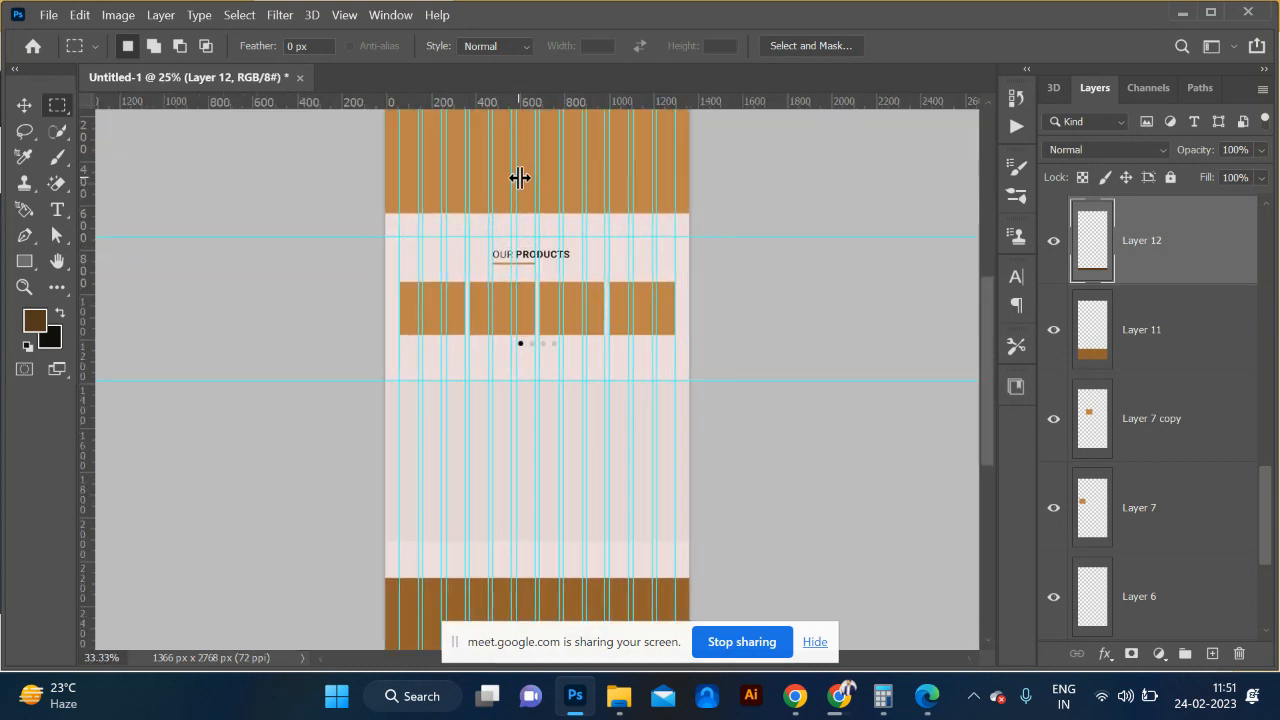
pyautogui.scroll(4, 519, 177)
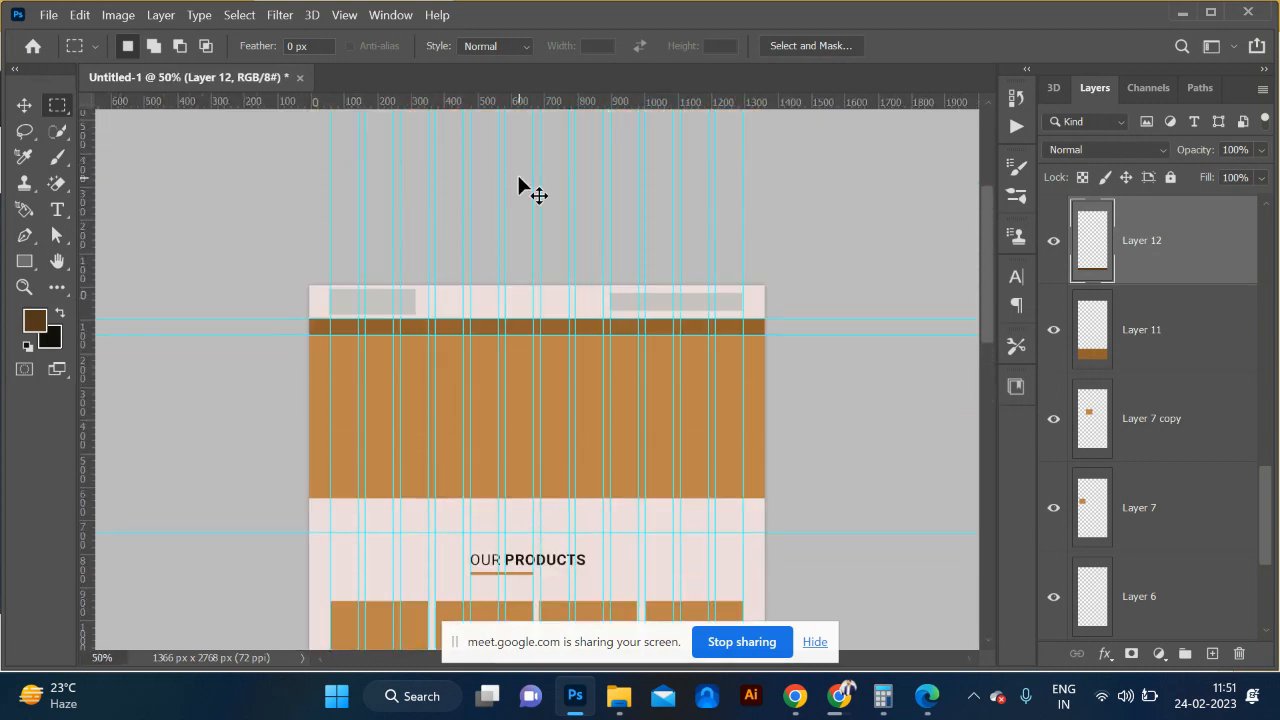
pyautogui.scroll(1, 528, 191)
pyautogui.scroll(2, 528, 191)
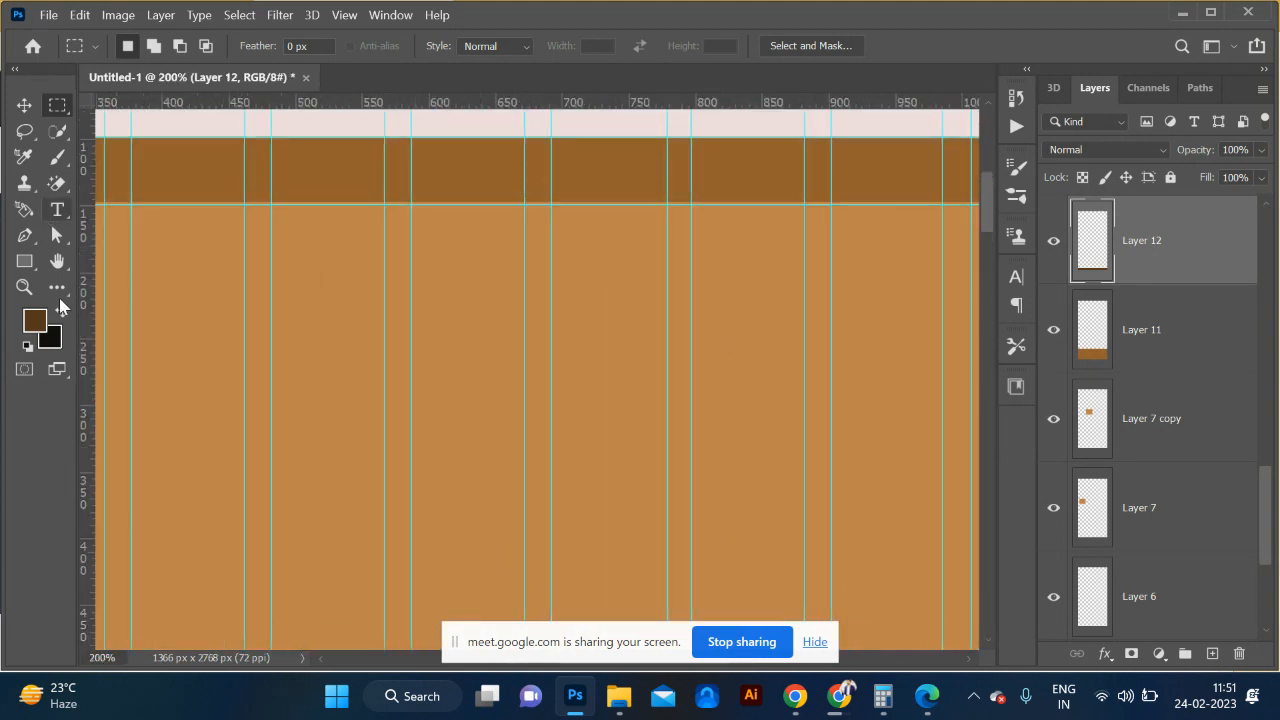
pyautogui.click(57, 212)
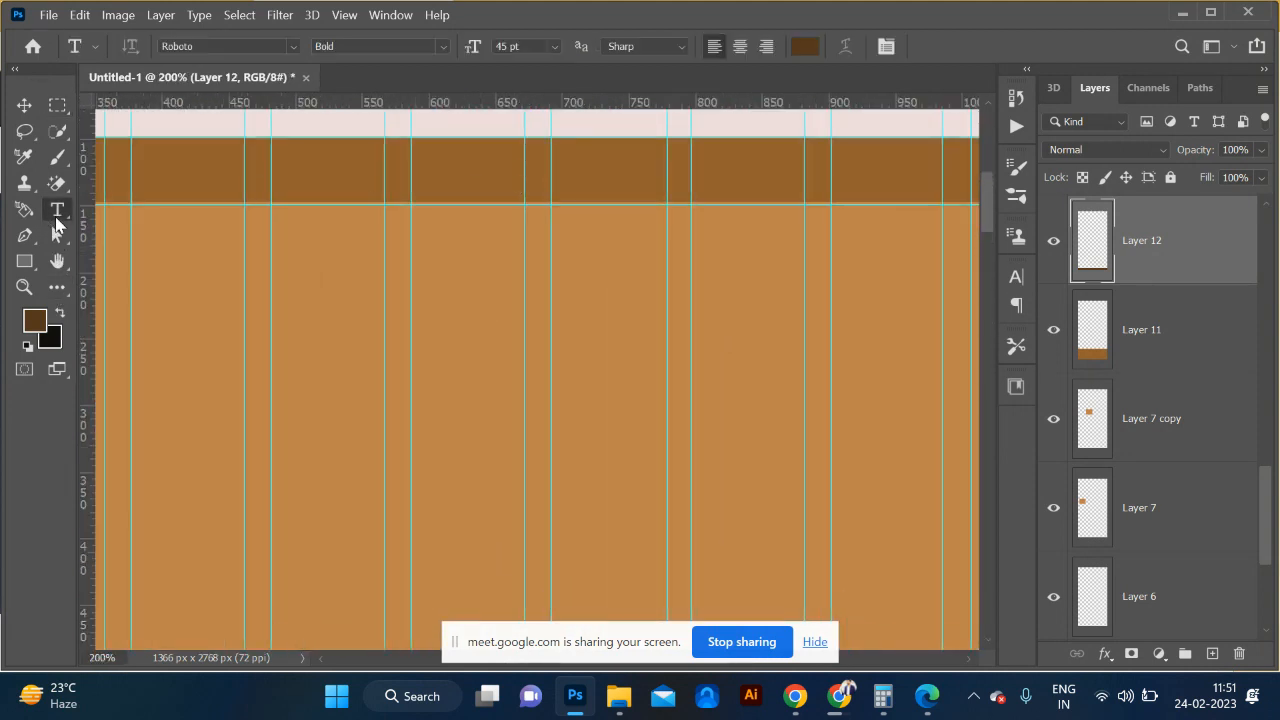
pyautogui.click(305, 172)
pyautogui.write('Coffee')
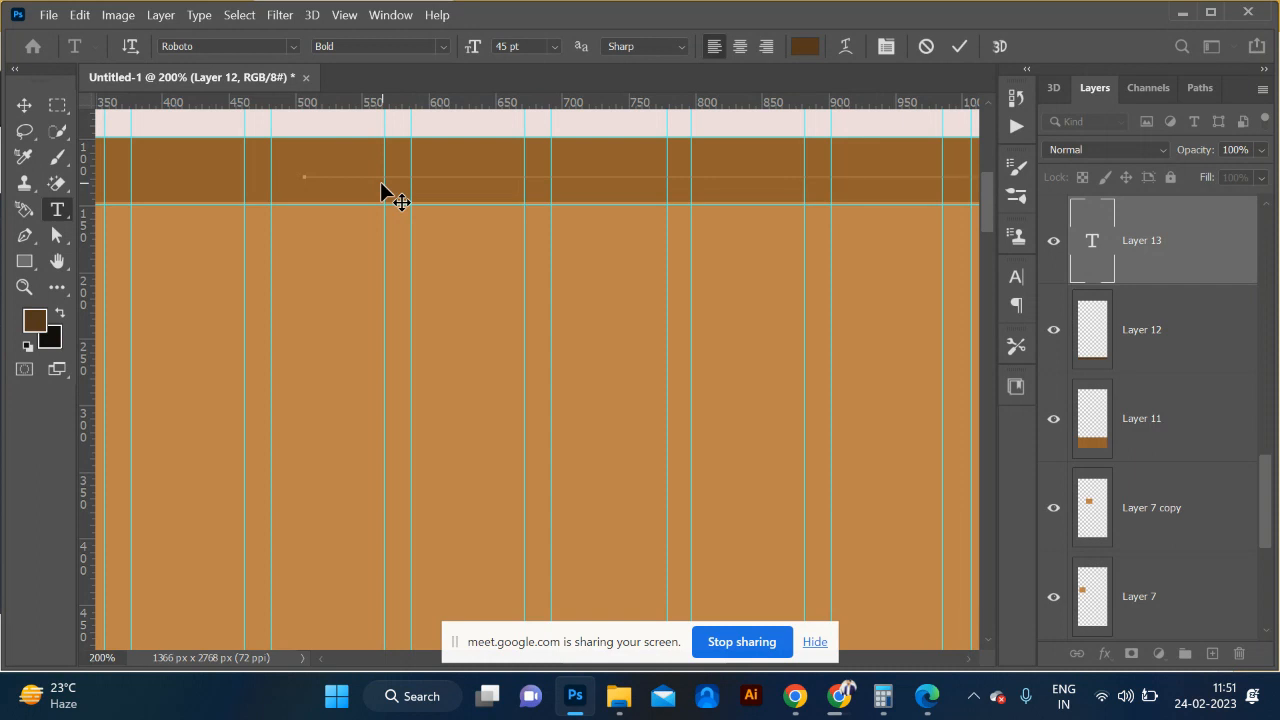
# Step: Set the colour of the whole navigation text to white (ffffff)
pyautogui.hotkey('ctrl', '-')
pyautogui.hotkey('ctrl', '-')
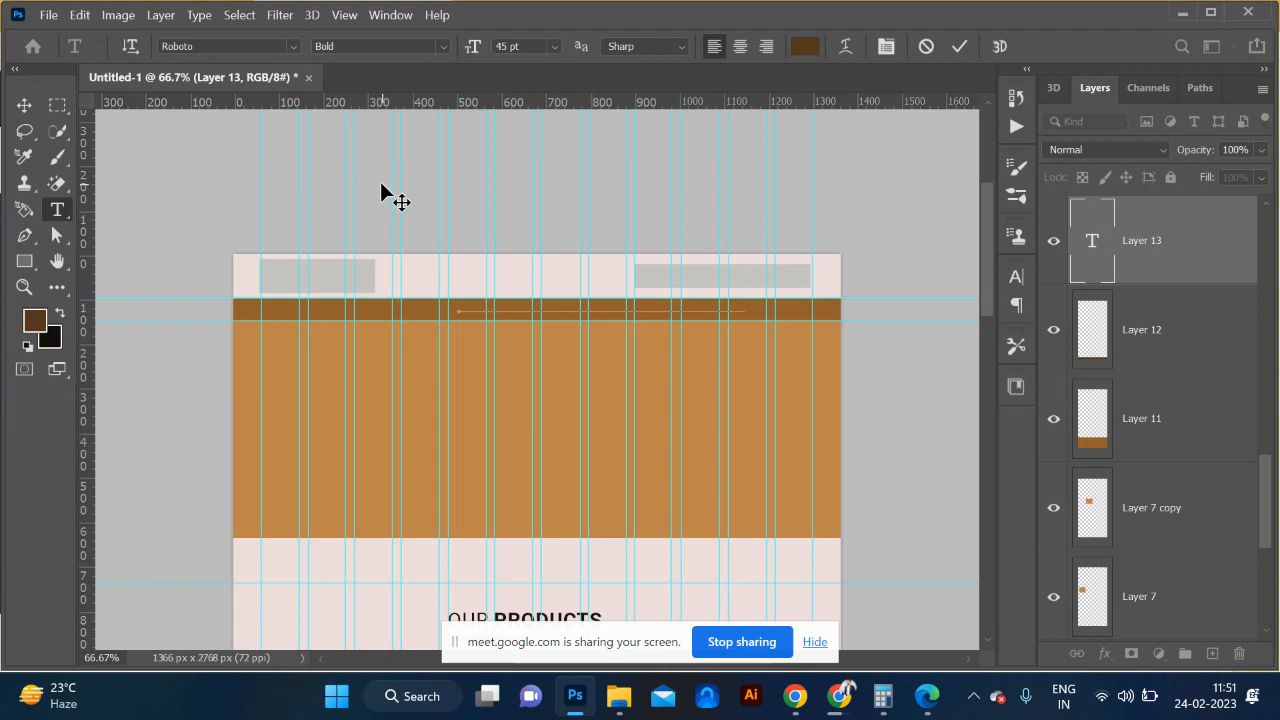
pyautogui.hotkey('ctrl', 'a')
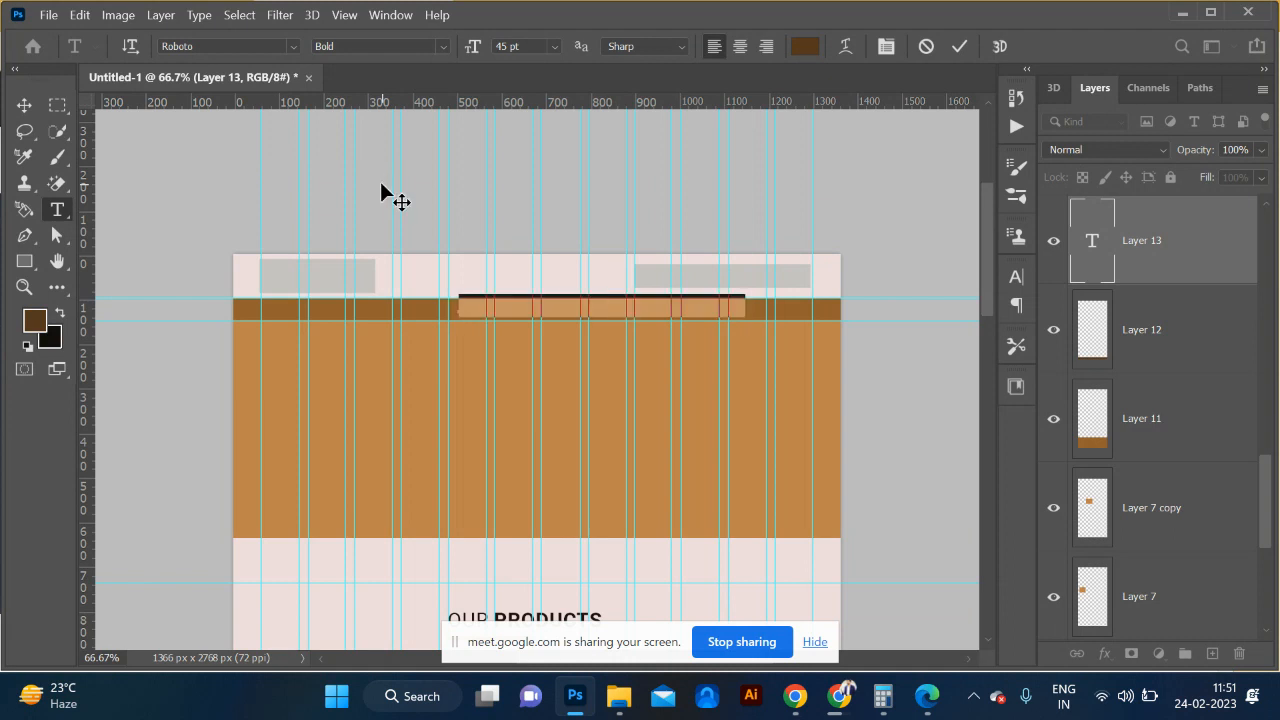
pyautogui.click(805, 46)
pyautogui.moveTo(600, 238); pyautogui.dragTo(503, 159)
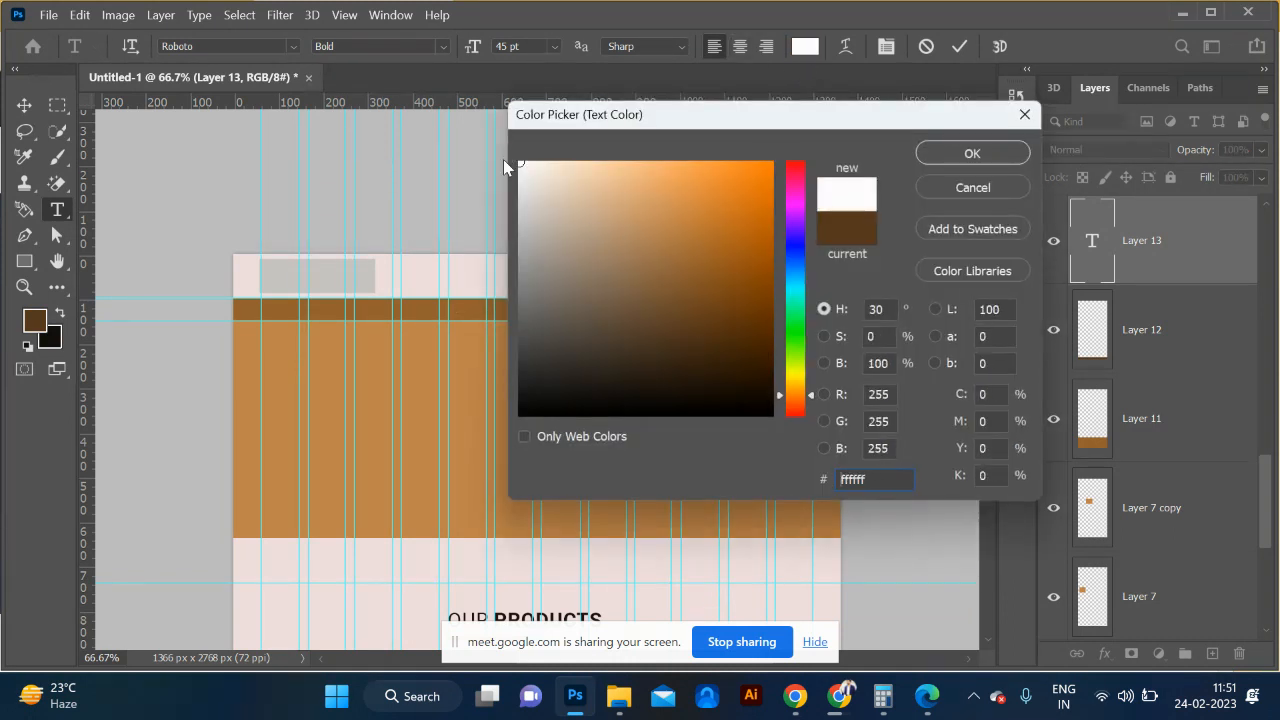
pyautogui.click(960, 152)
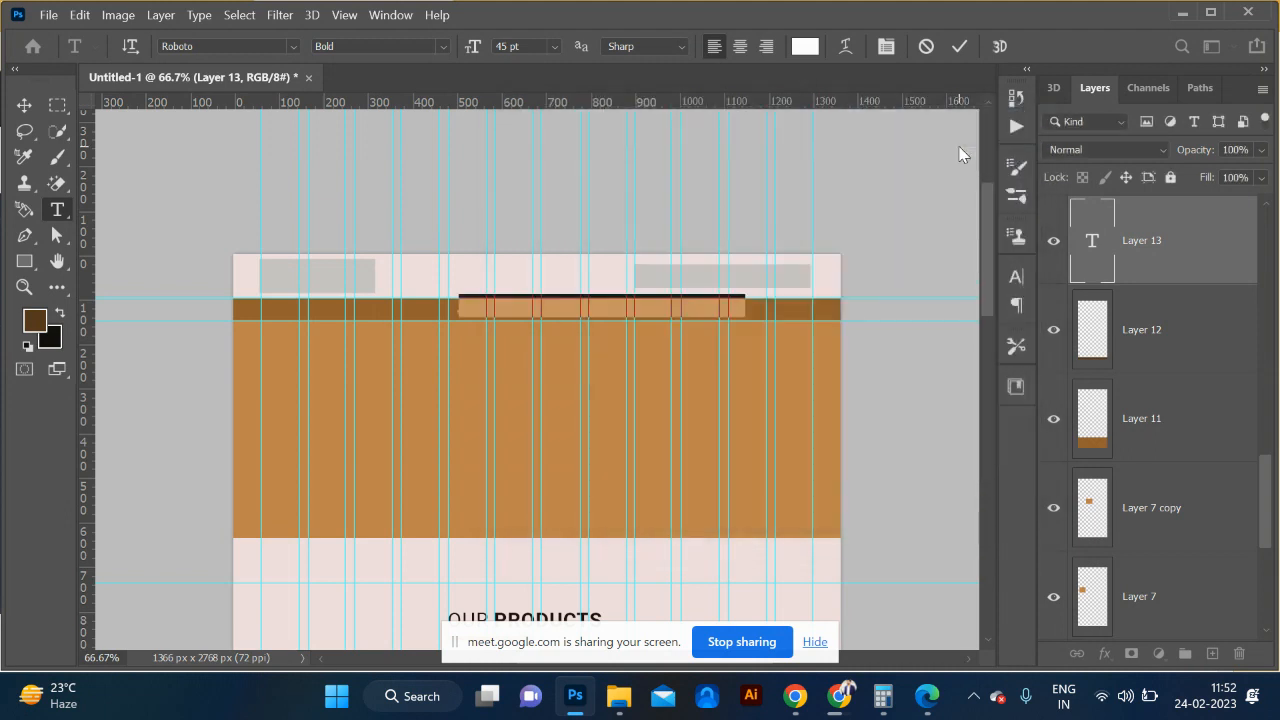
# Step: Set the navigation text's font size to 16 pt and commit the text
pyautogui.doubleClick(510, 46)
pyautogui.write('16')
pyautogui.press('Return')
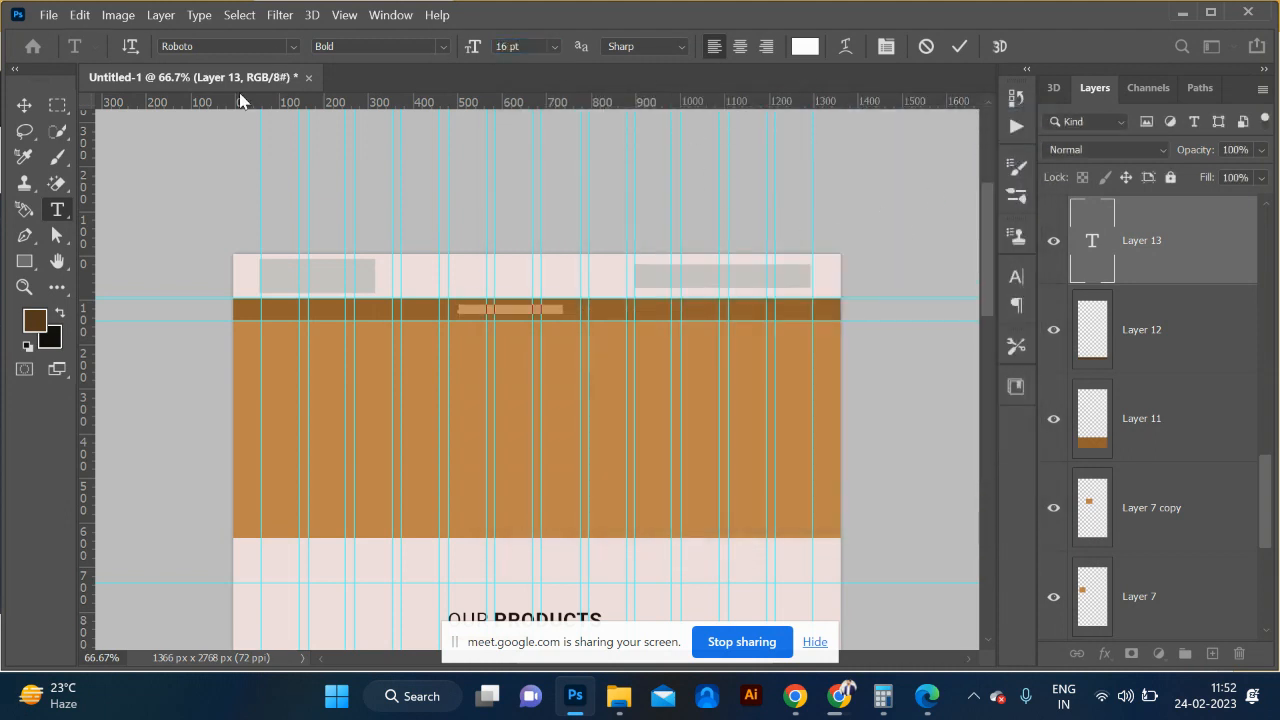
pyautogui.click(26, 106)
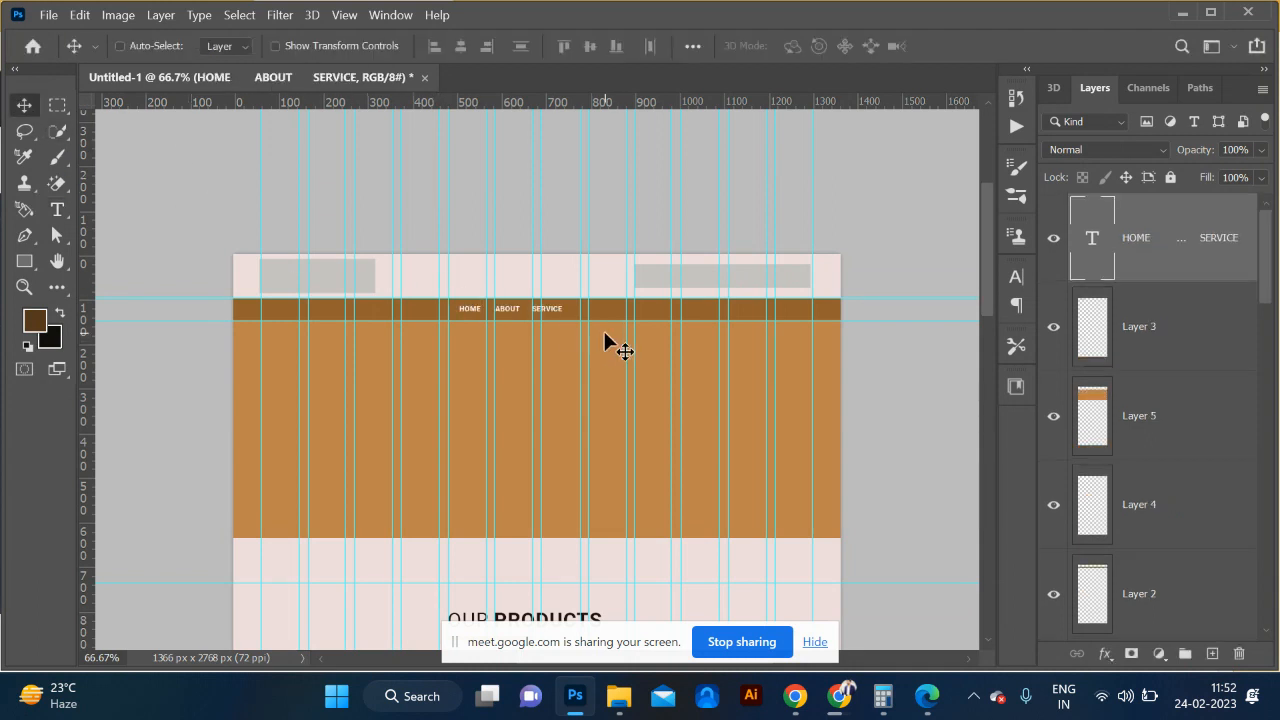
# Step: Extend the navigation text with two more SERVICE items after the existing one, keeping the same spacing
pyautogui.hotkey('ctrl', '+')
pyautogui.hotkey('ctrl', '+')
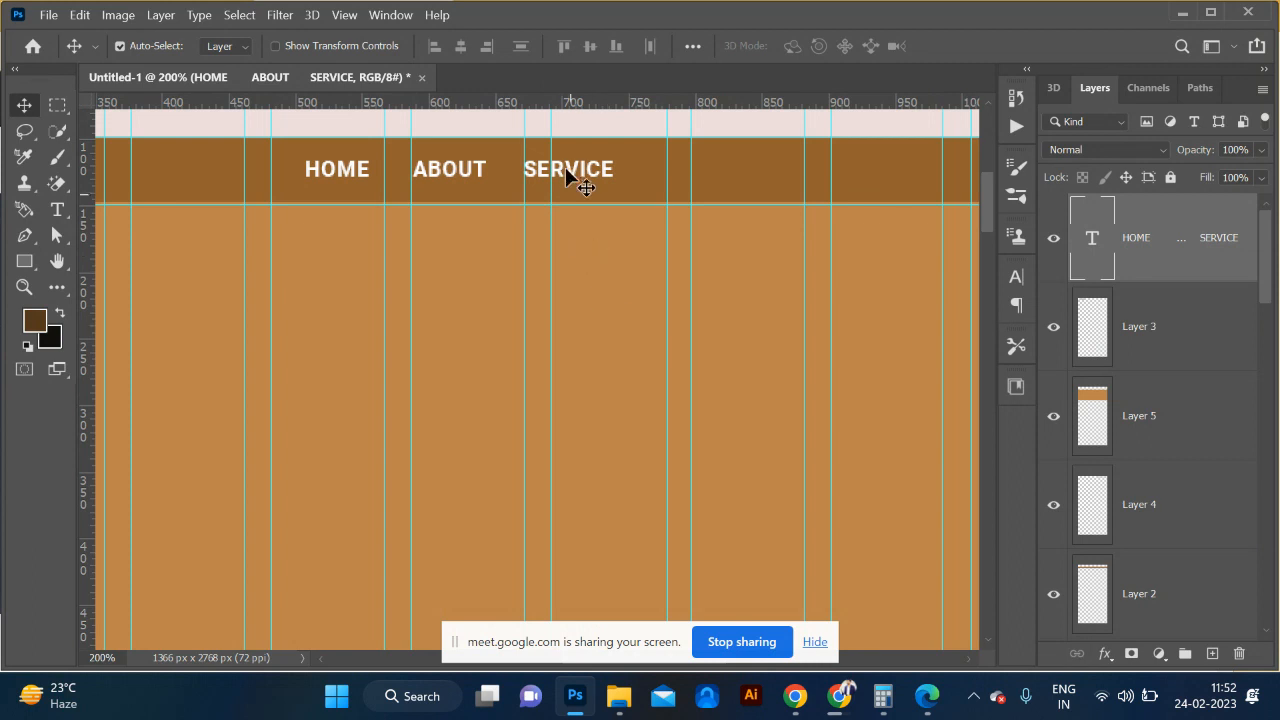
pyautogui.hotkey('ctrl', '-')
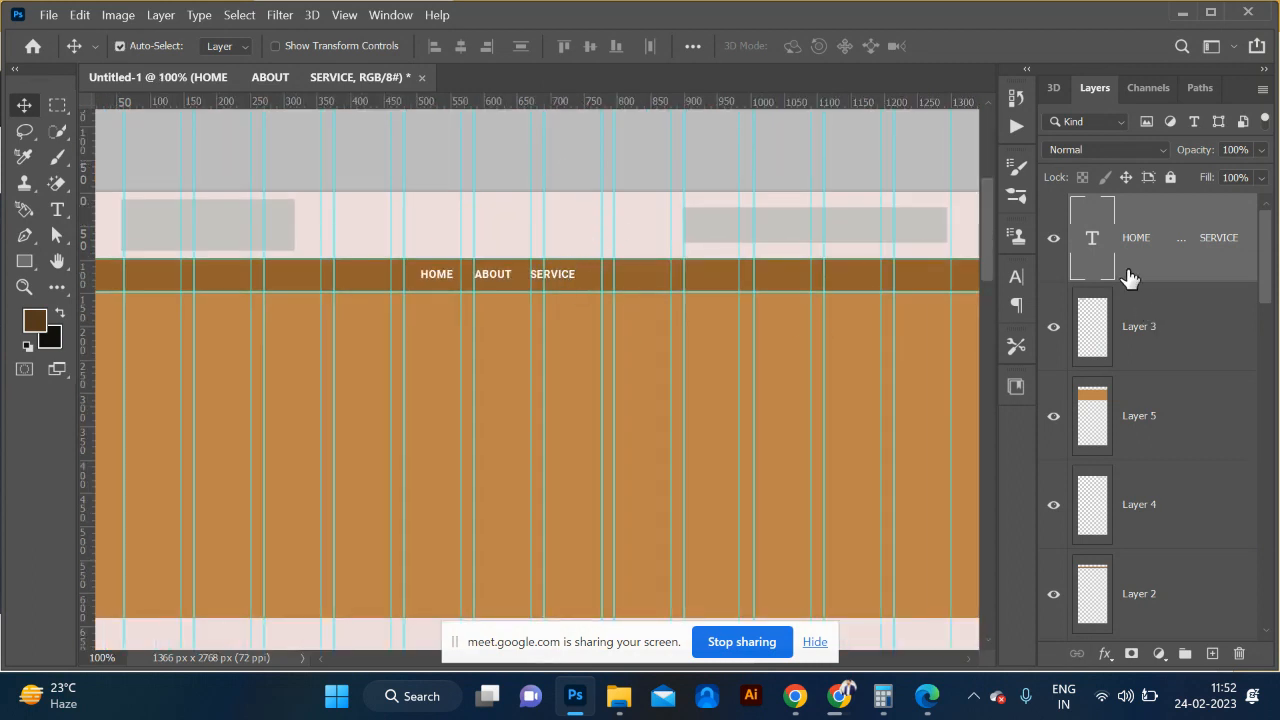
pyautogui.doubleClick(1093, 250)
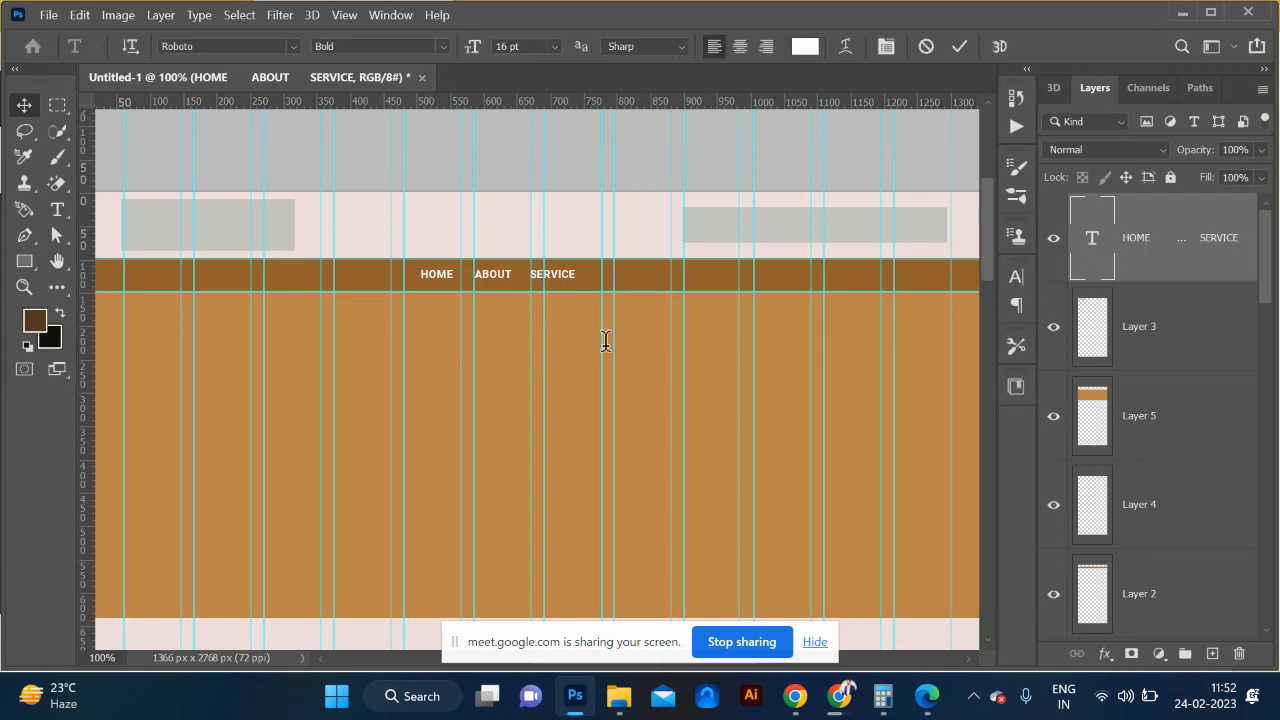
pyautogui.click(529, 273)
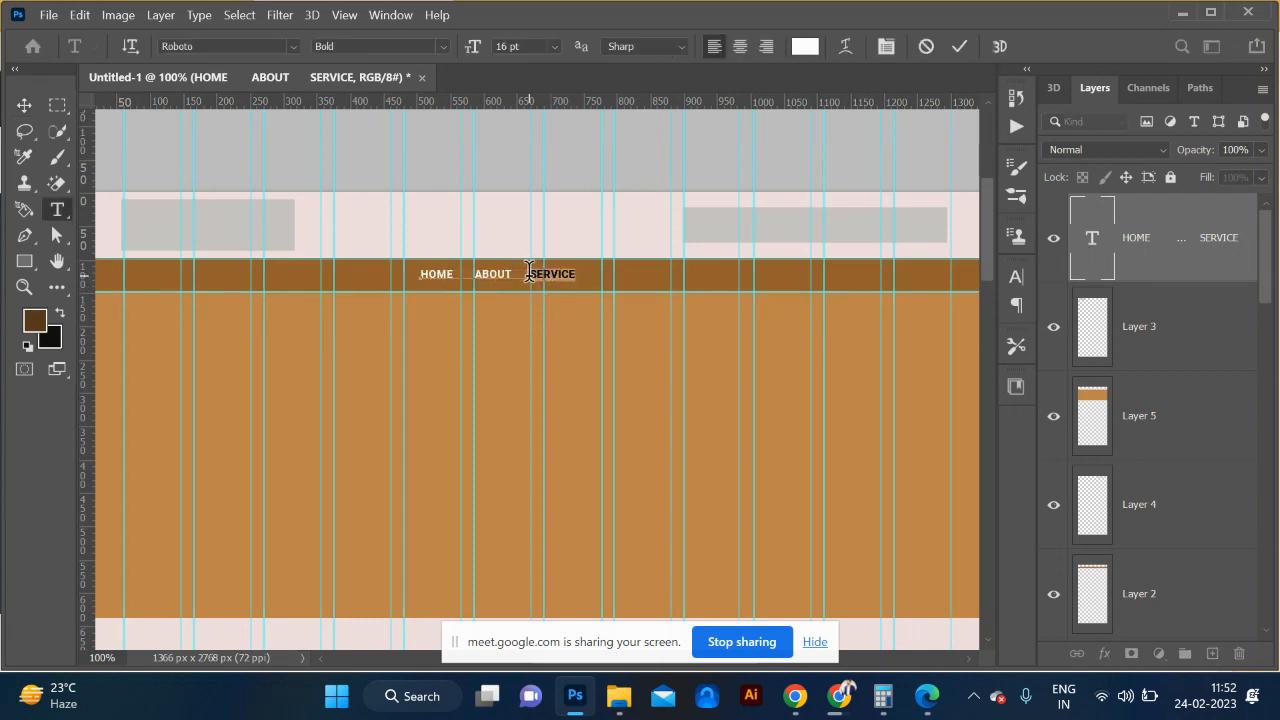
pyautogui.click(529, 273)
pyautogui.click(529, 273)
pyautogui.write('SERVICE')
pyautogui.write('SERVICE')
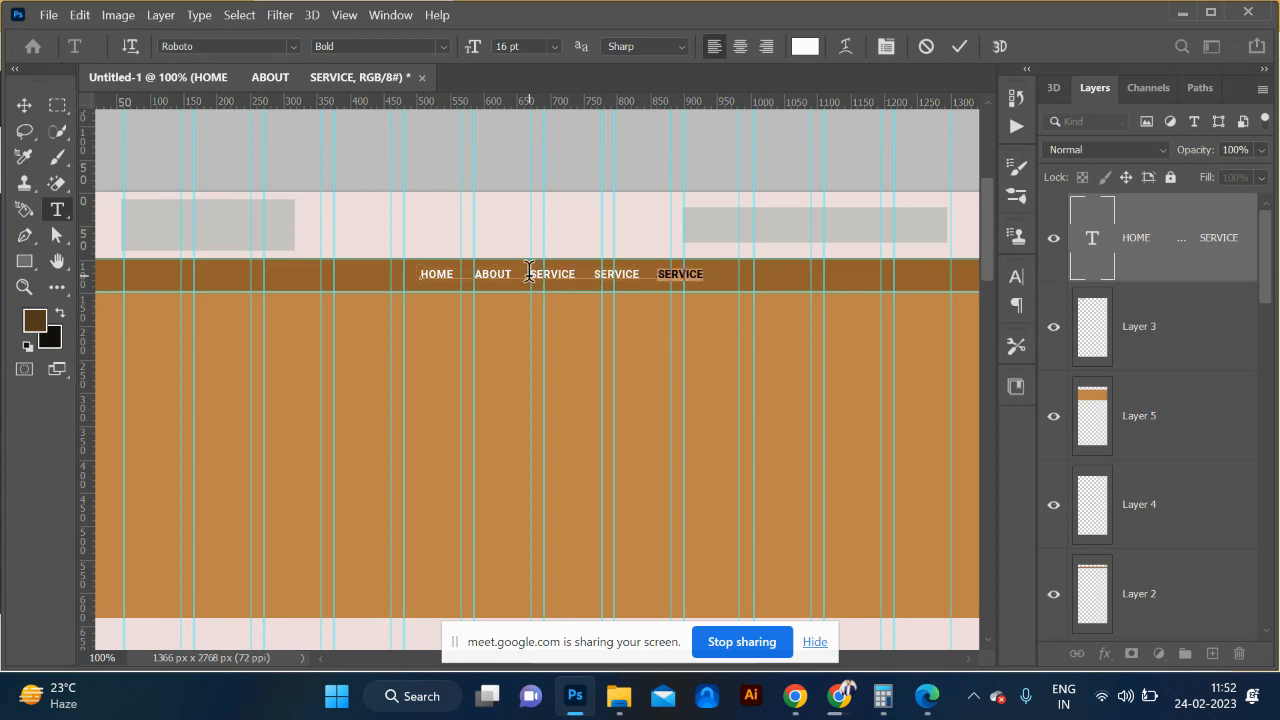
# Step: Replace the fifth navigation item with CONTACT US and the fourth with GALLERY, and commit the text
pyautogui.write('CONTACT U')
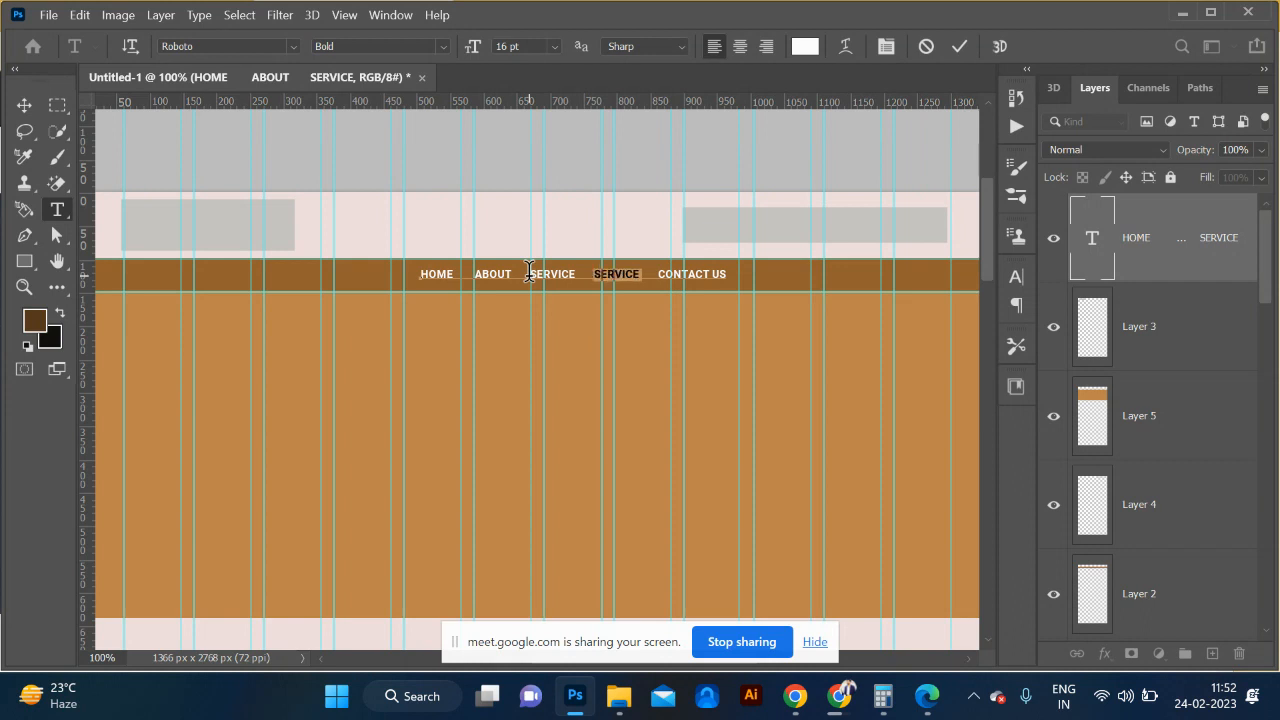
pyautogui.write('GAKKER')
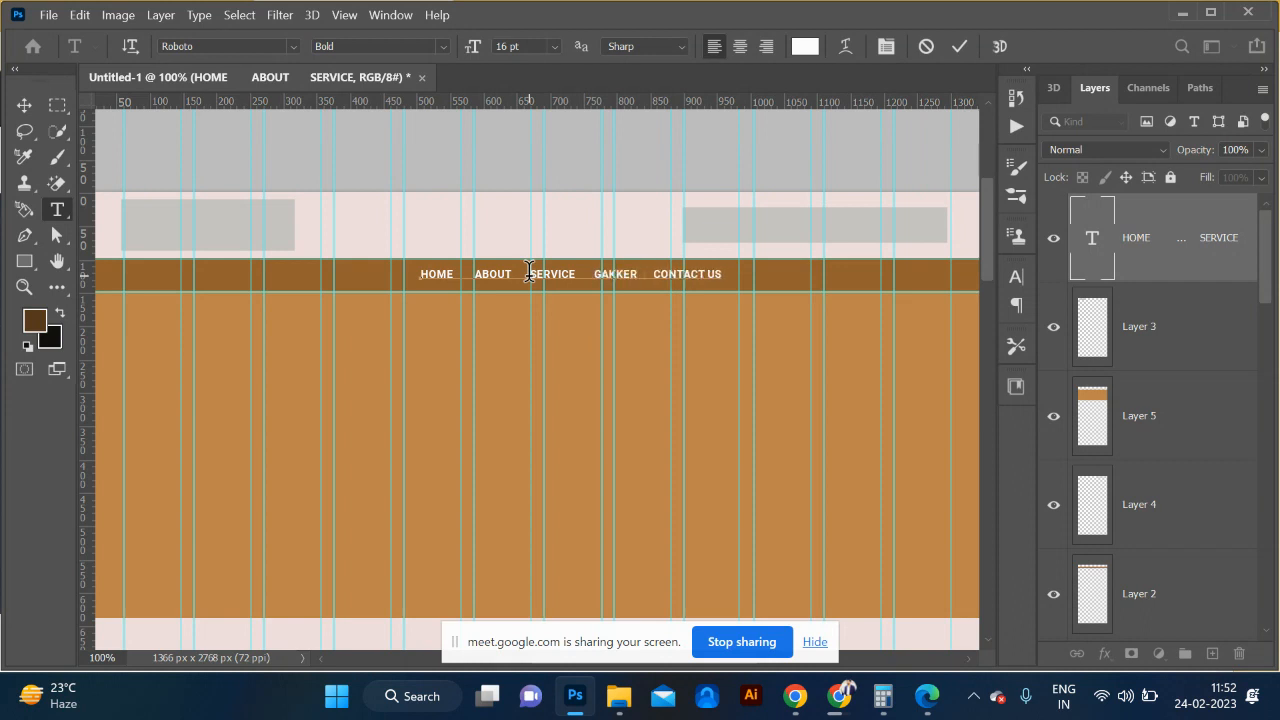
pyautogui.write('T')
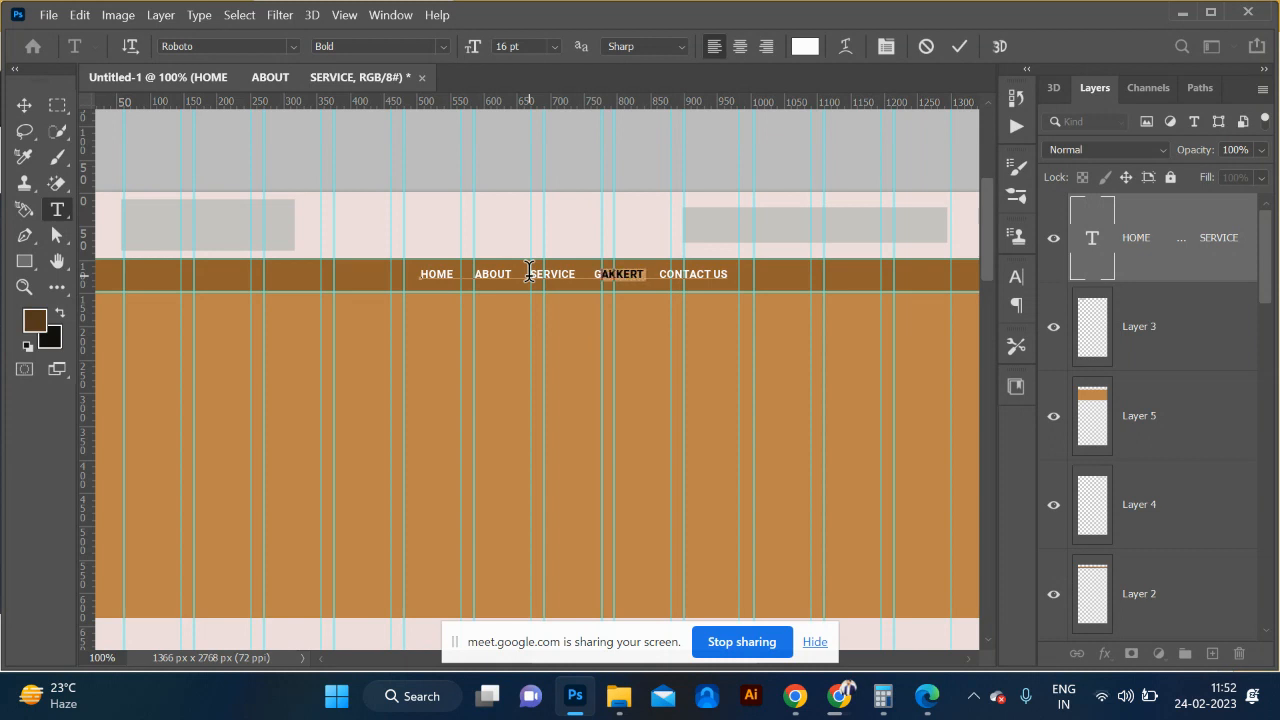
pyautogui.write('ALLERY')
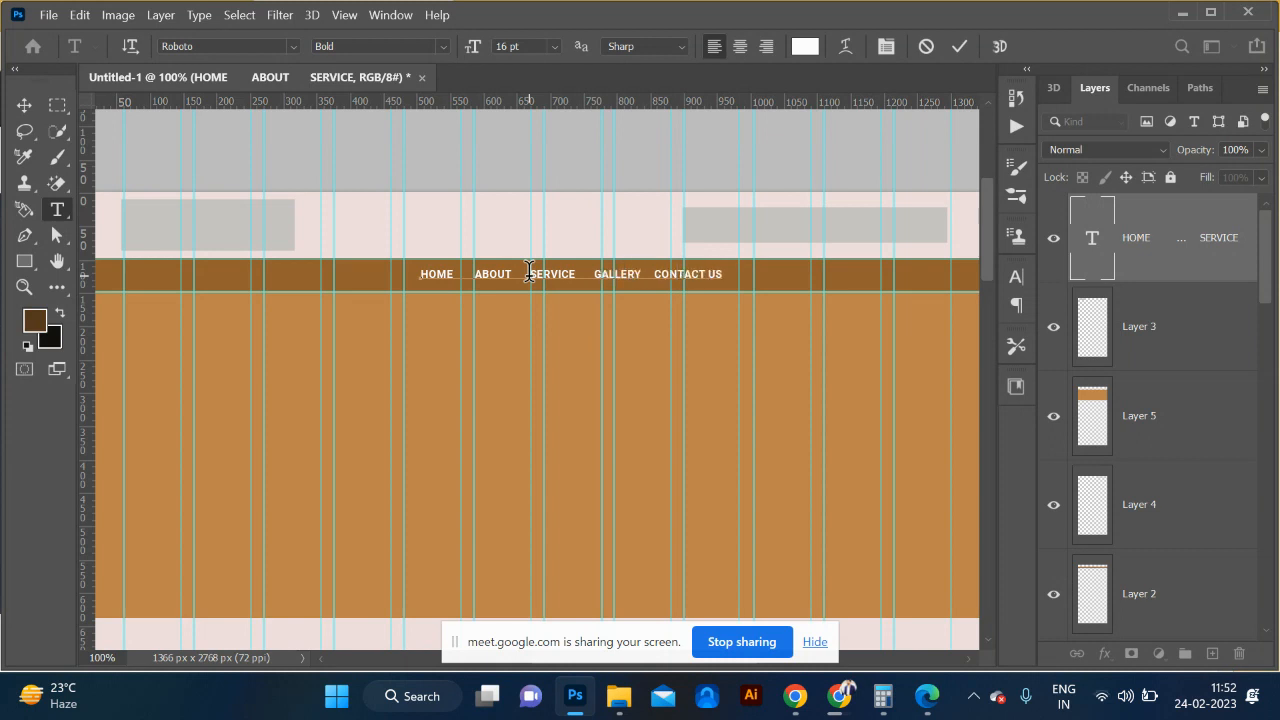
pyautogui.click(22, 106)
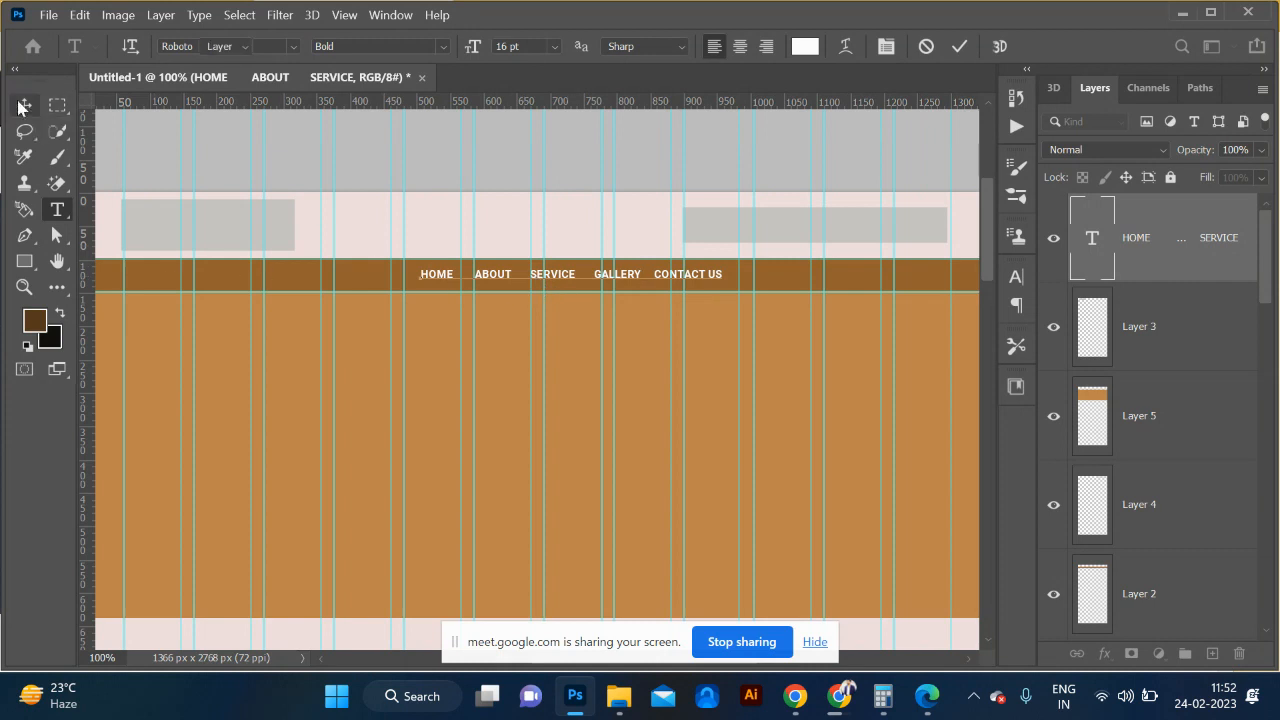
# Step: Draw a thin rectangular marquee selection about 75 px wide just beneath the HOME item
pyautogui.click(57, 105)
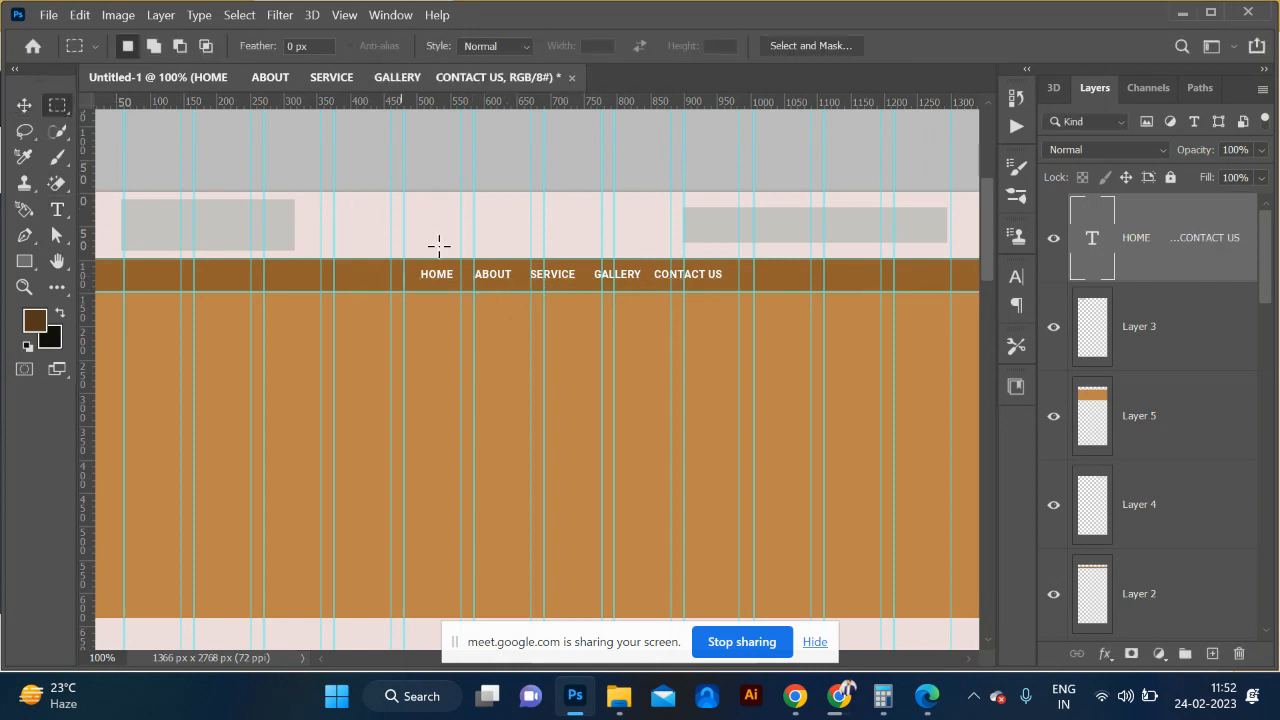
pyautogui.hotkey('ctrl', '+')
pyautogui.hotkey('ctrl', '+')
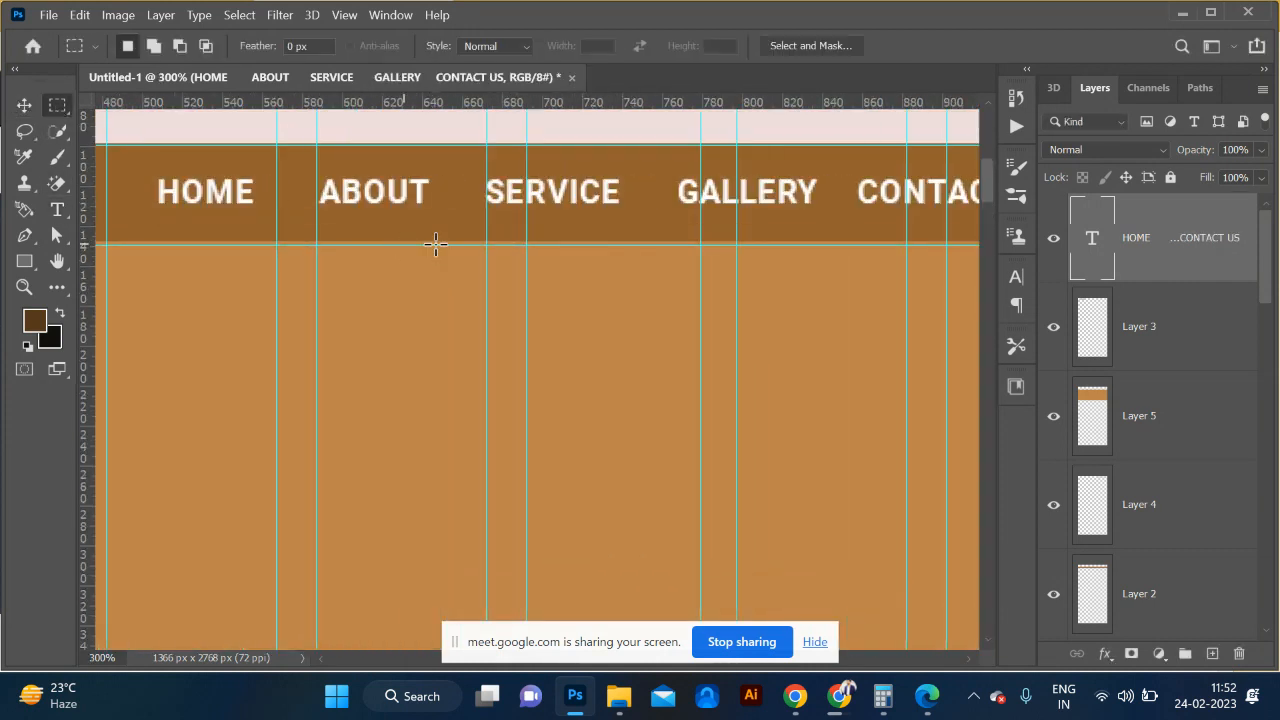
pyautogui.moveTo(124, 222); pyautogui.dragTo(274, 226)
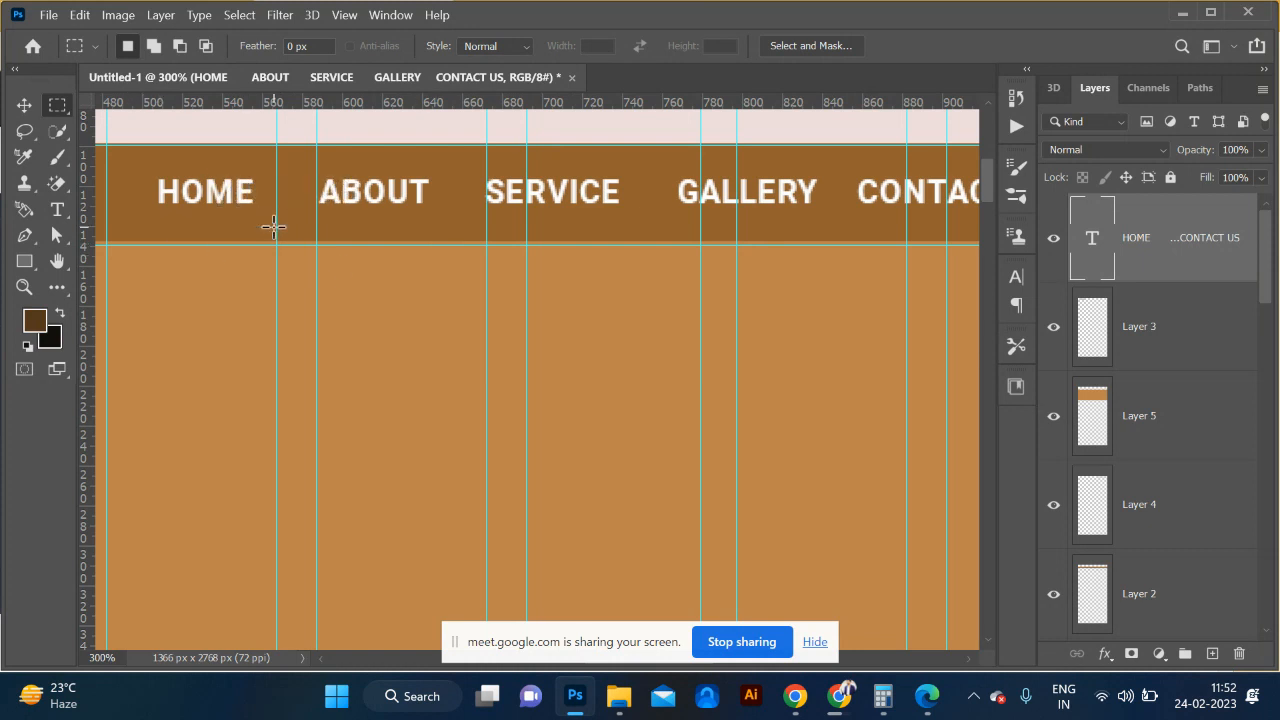
# Step: Set the foreground colour to a bright, fully saturated orange
pyautogui.click(38, 320)
pyautogui.click(754, 183)
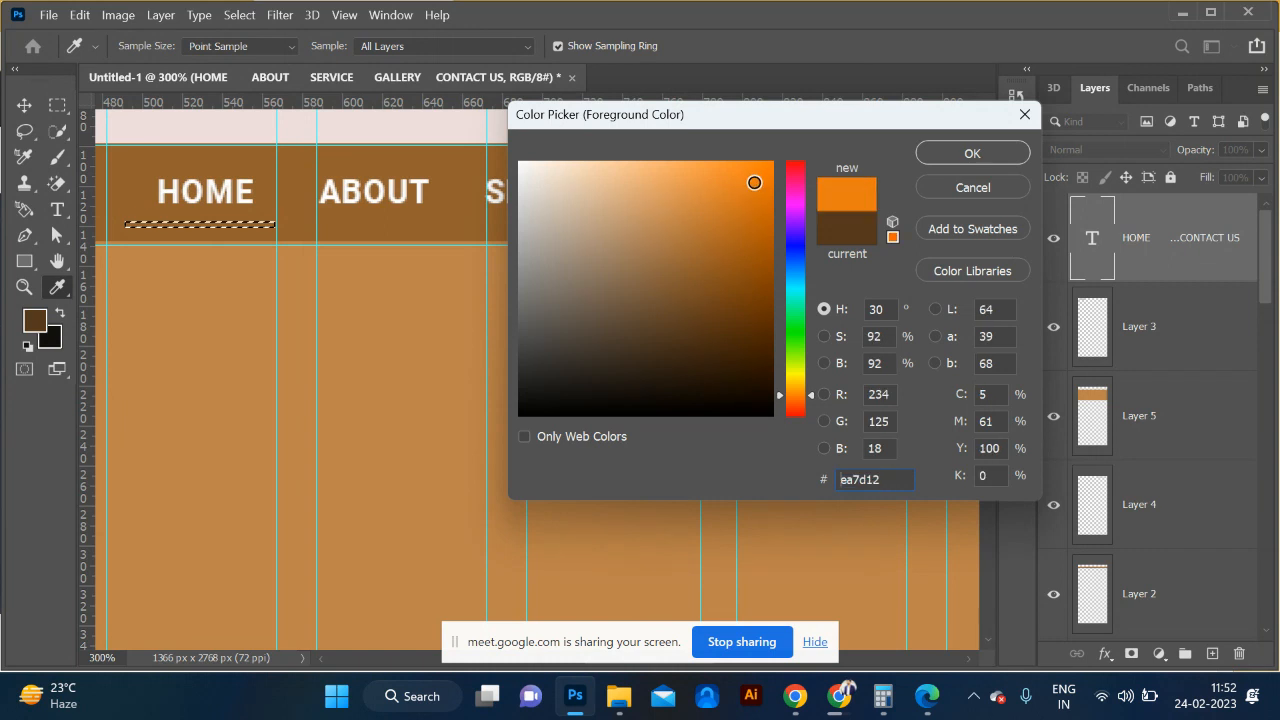
pyautogui.click(771, 165)
pyautogui.click(947, 157)
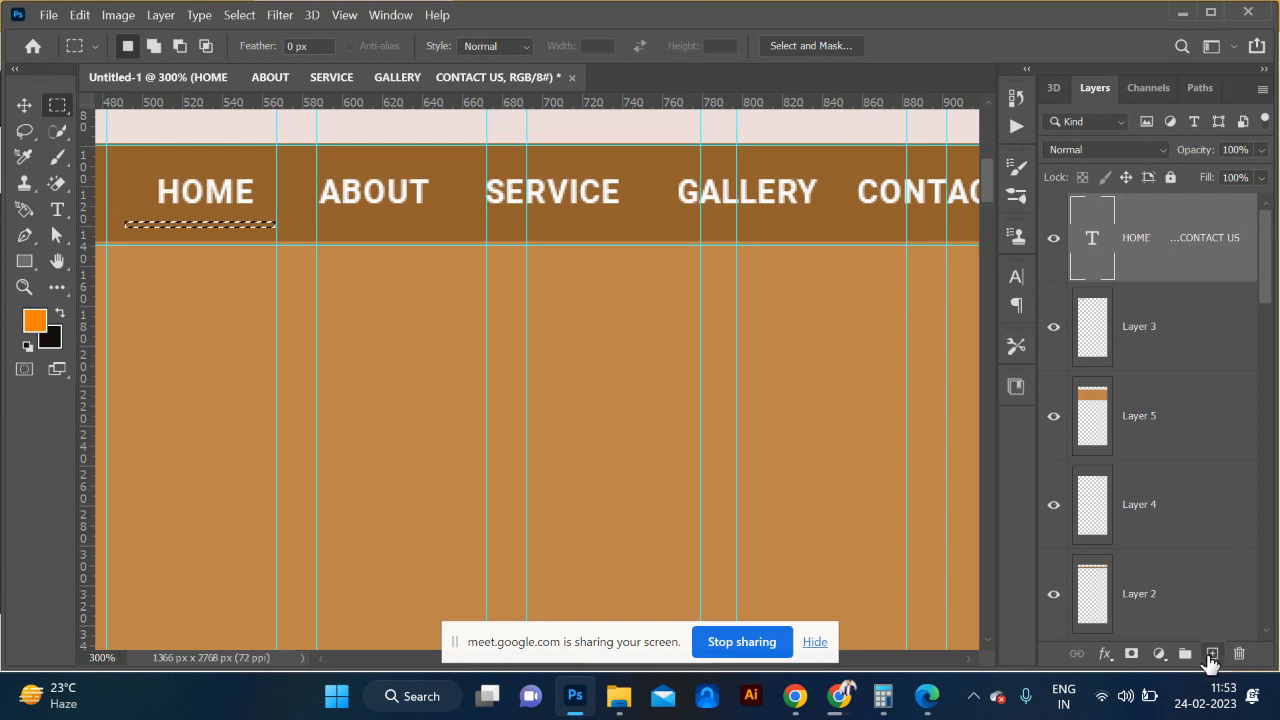
# Step: Fill the thin selection under HOME with the foreground orange on a new layer and deselect it
pyautogui.click(1211, 654)
pyautogui.hotkey('alt', 'BackSpace')
pyautogui.hotkey('ctrl', 'd')
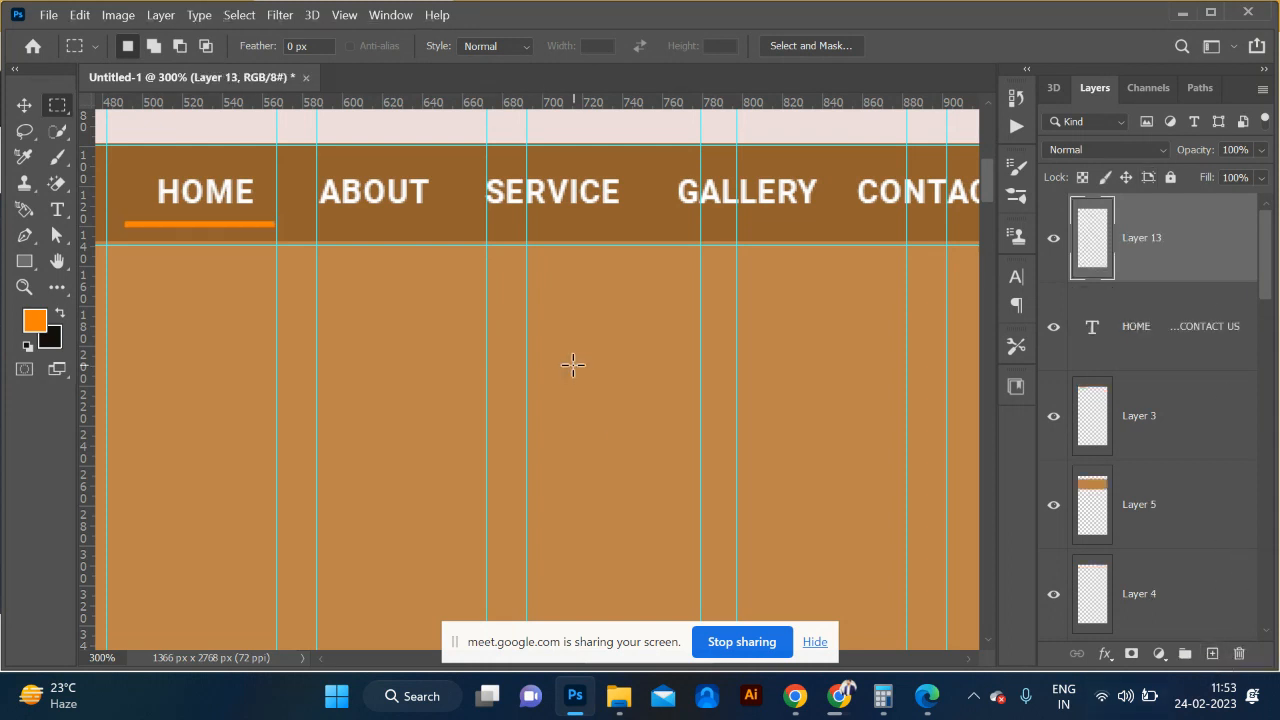
# Step: Recolour only the word HOME in the navigation text to orange ff8309, sampled from the underline bar
pyautogui.click(24, 105)
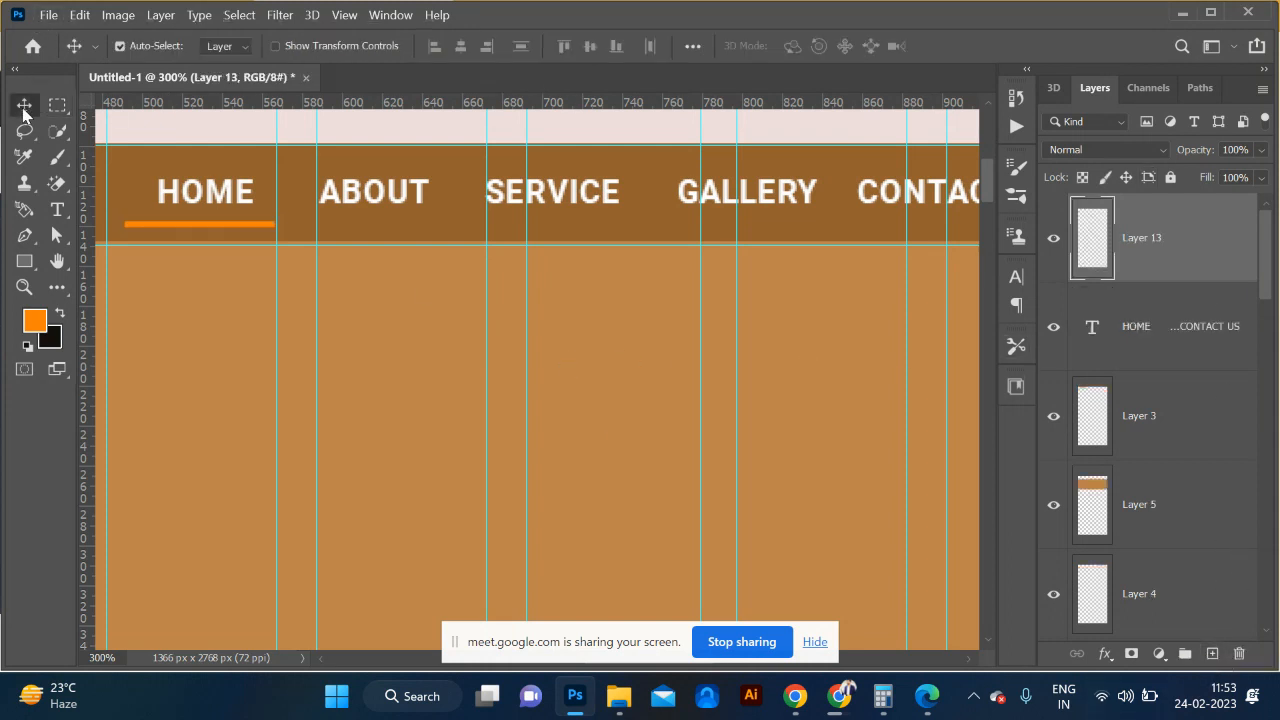
pyautogui.doubleClick(1097, 330)
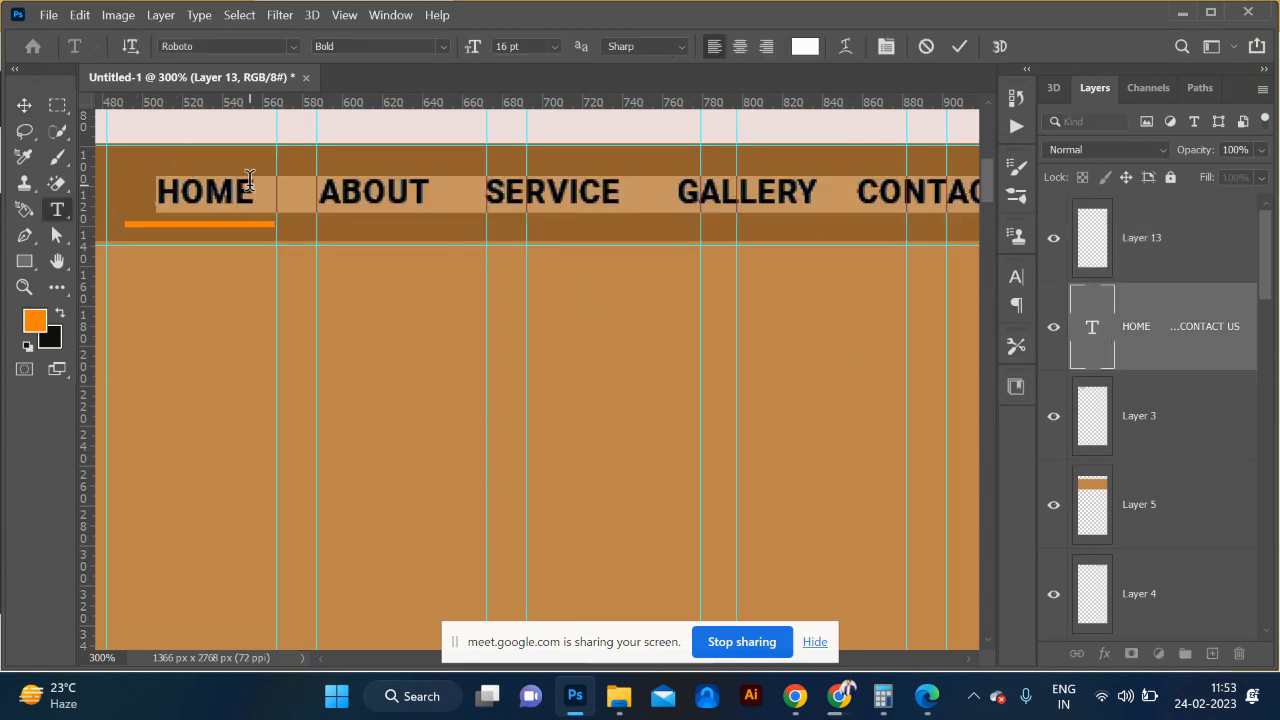
pyautogui.moveTo(252, 187); pyautogui.dragTo(129, 184)
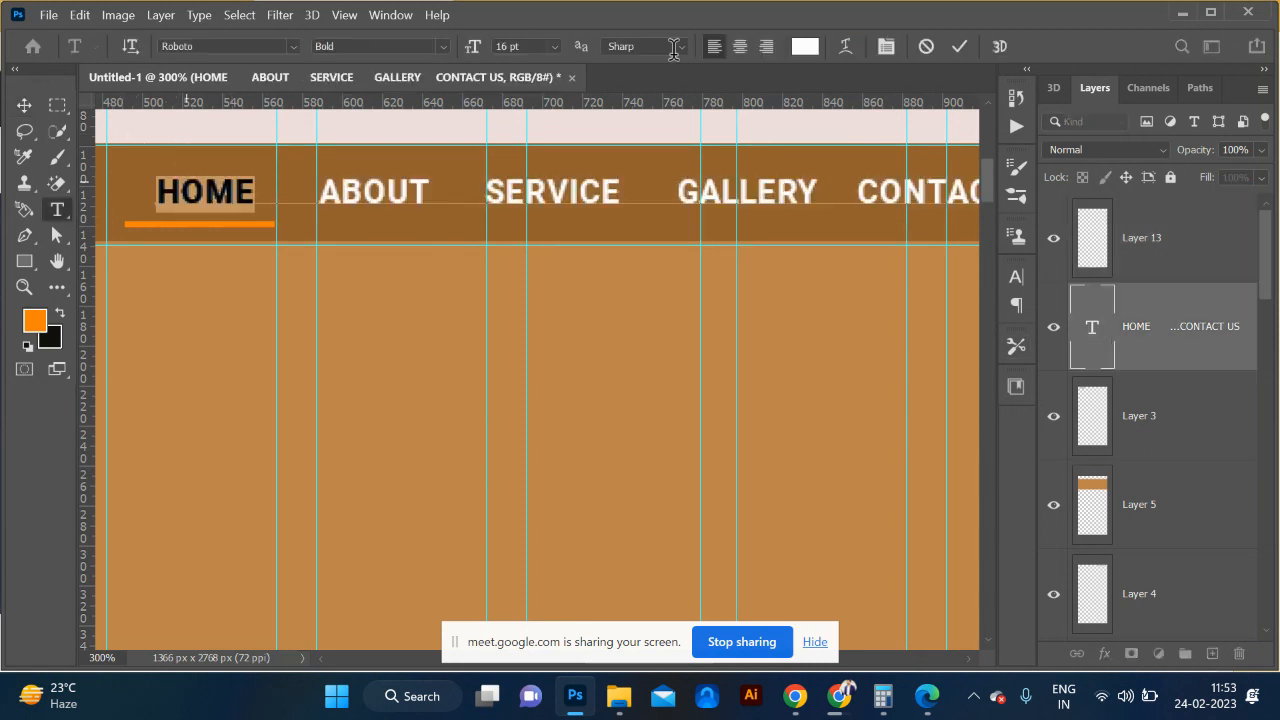
pyautogui.click(802, 45)
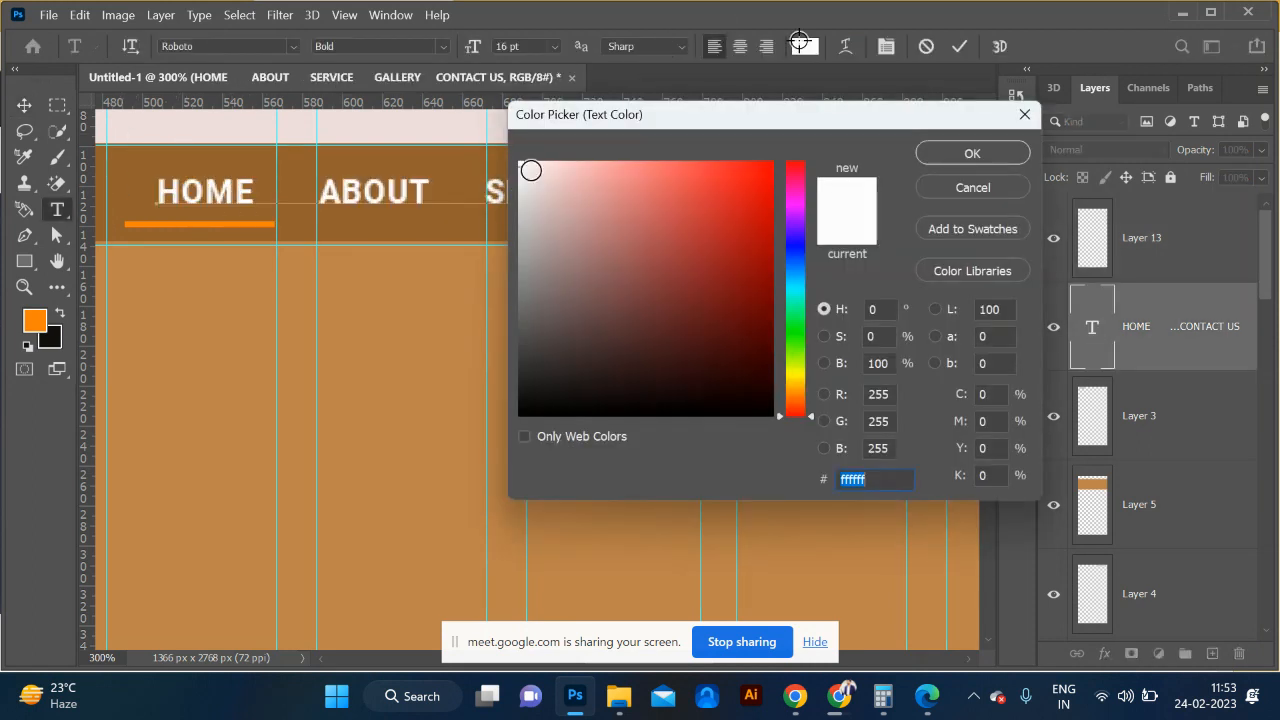
pyautogui.click(182, 224)
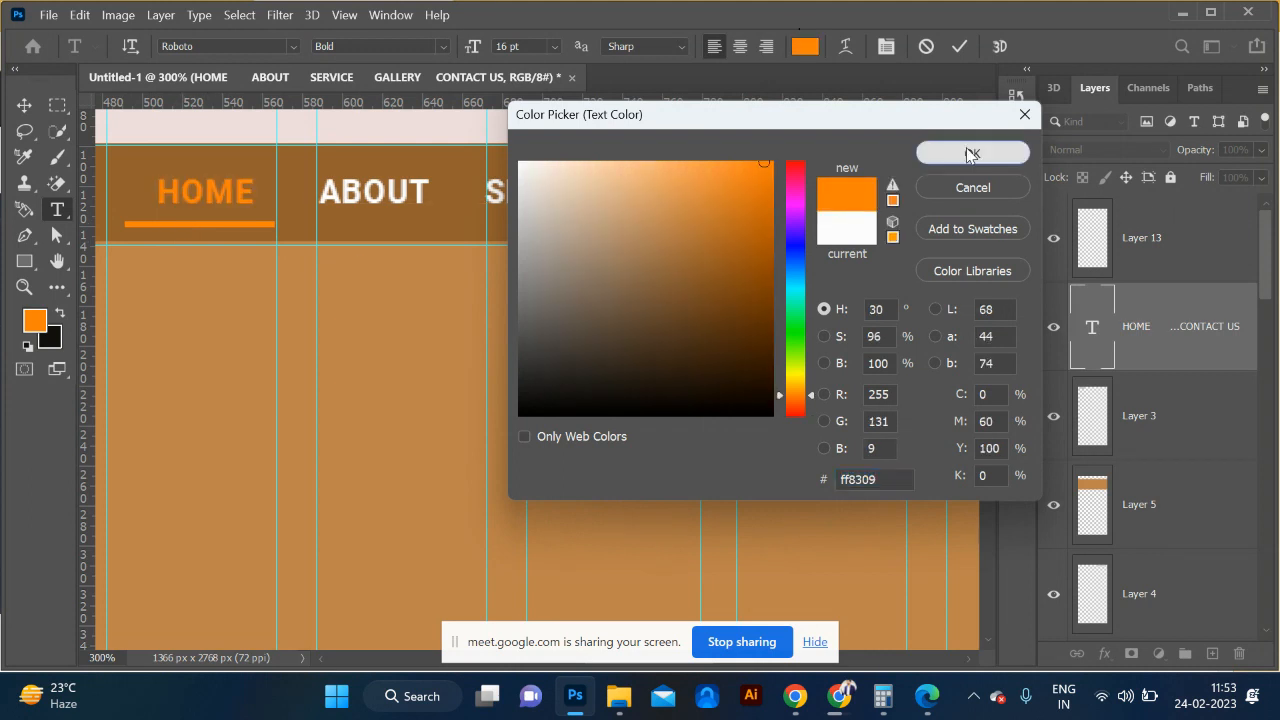
pyautogui.click(970, 154)
# Step: Change the ABOUT item in the navigation text to ABOUT US and commit the text edit
pyautogui.click(245, 192)
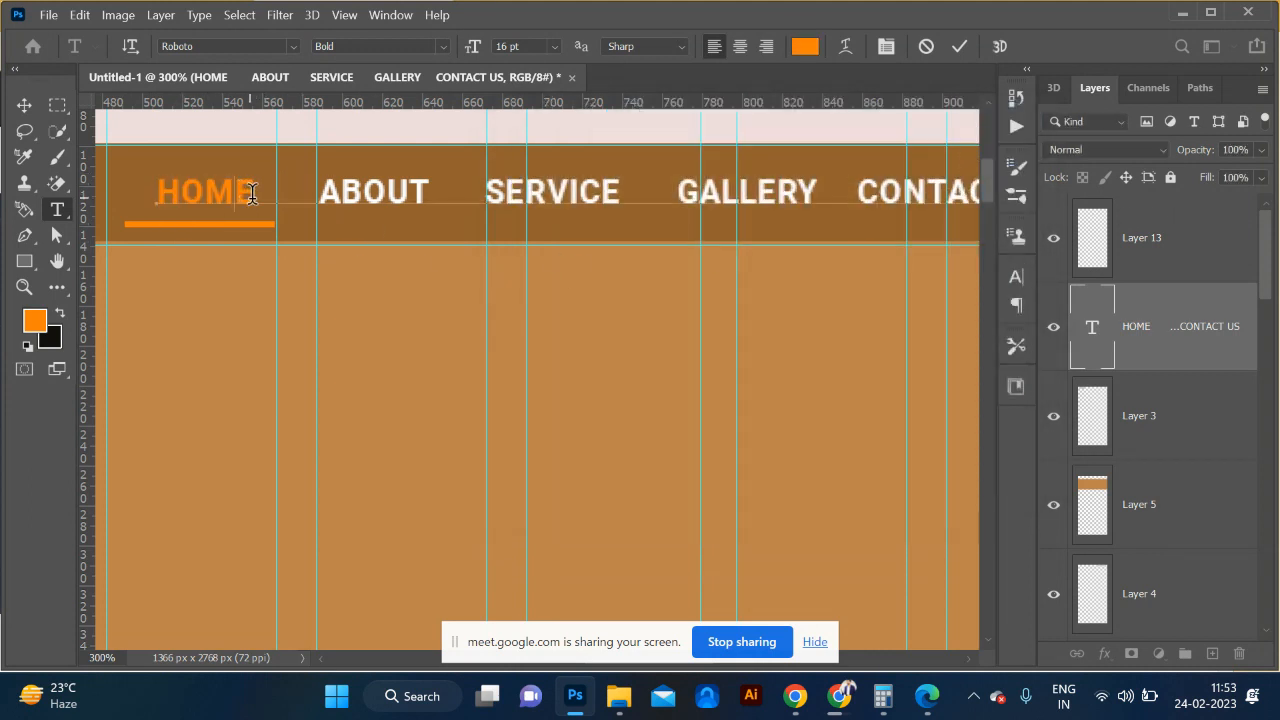
pyautogui.moveTo(254, 193); pyautogui.dragTo(320, 193)
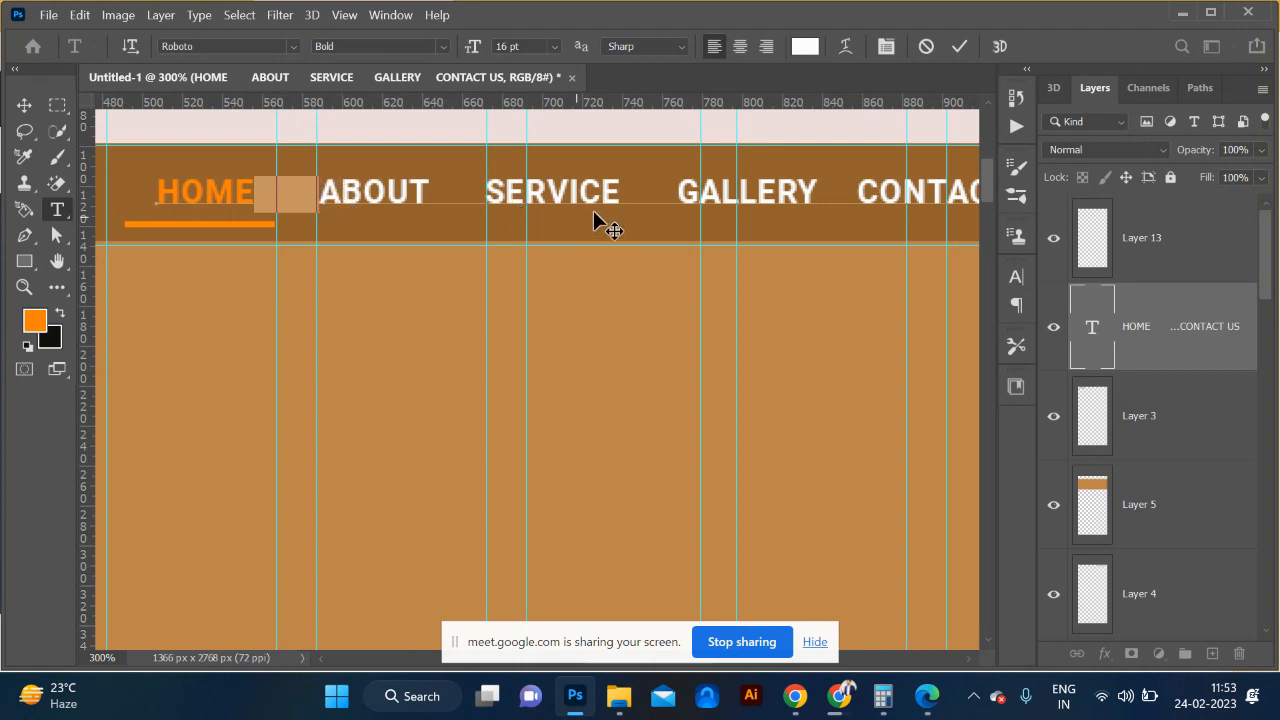
pyautogui.click(430, 188)
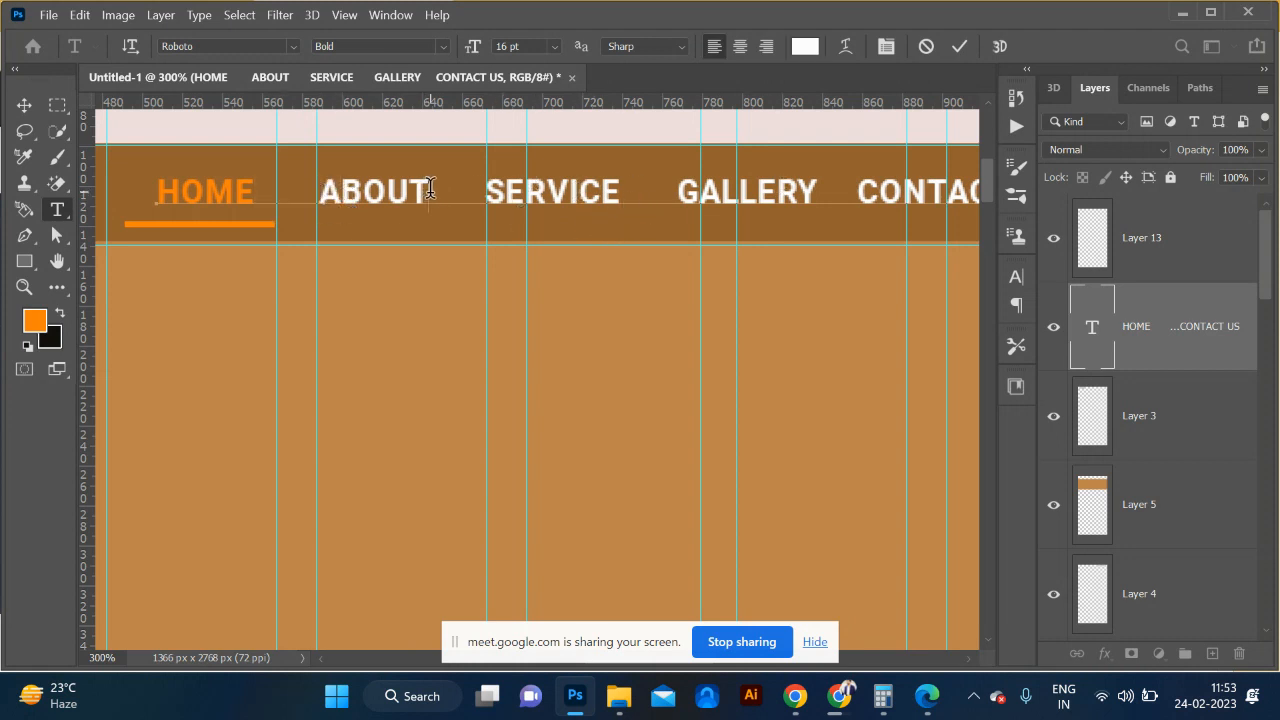
pyautogui.write('US')
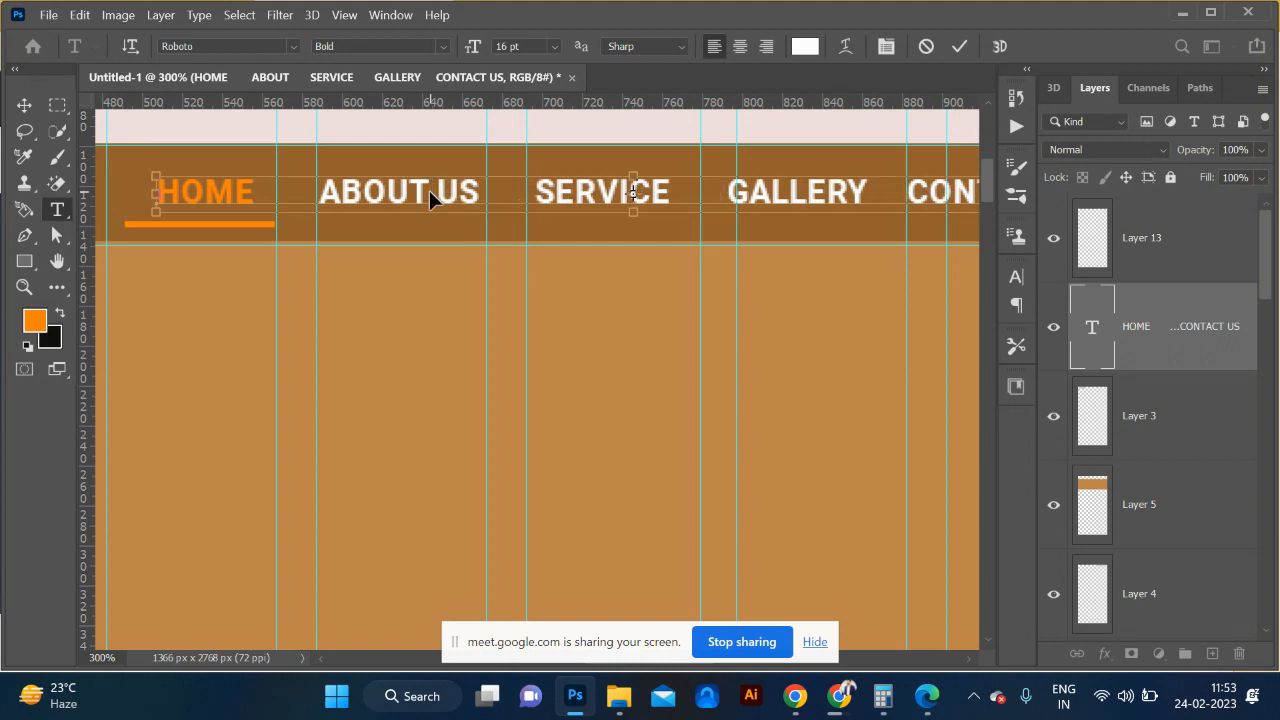
pyautogui.hotkey('ctrl', '-')
pyautogui.hotkey('ctrl', '-')
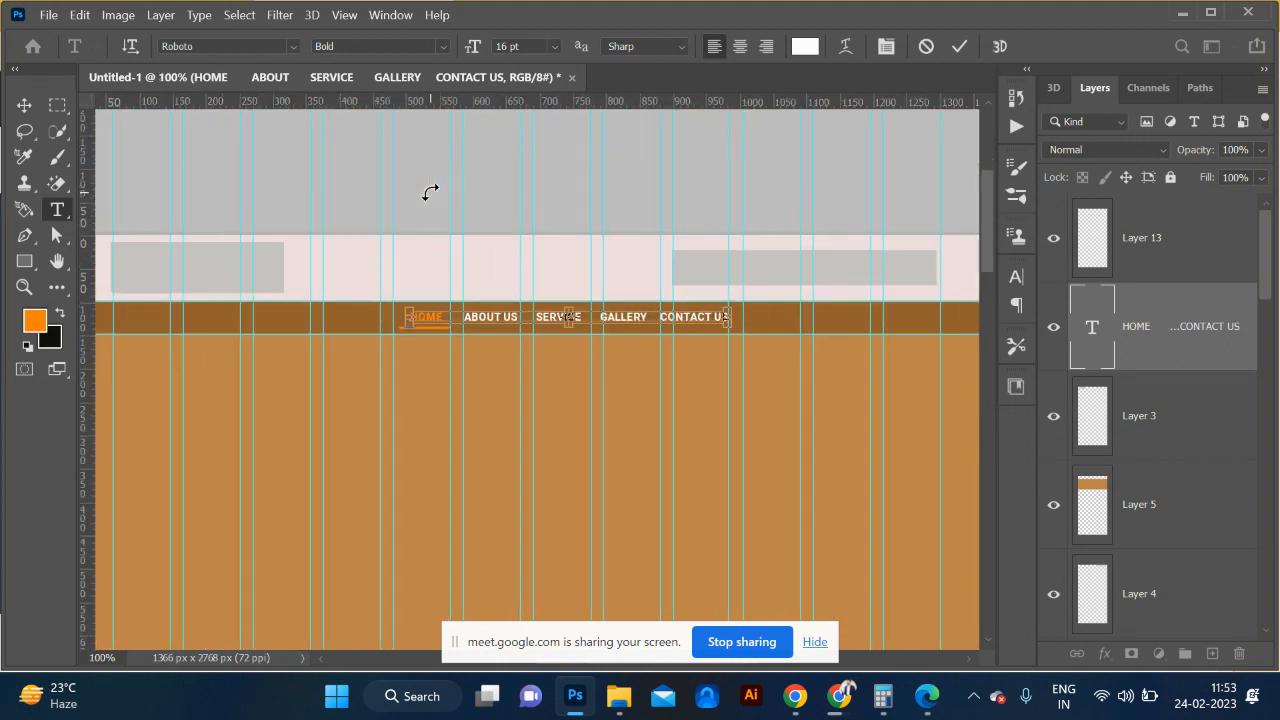
pyautogui.click(24, 105)
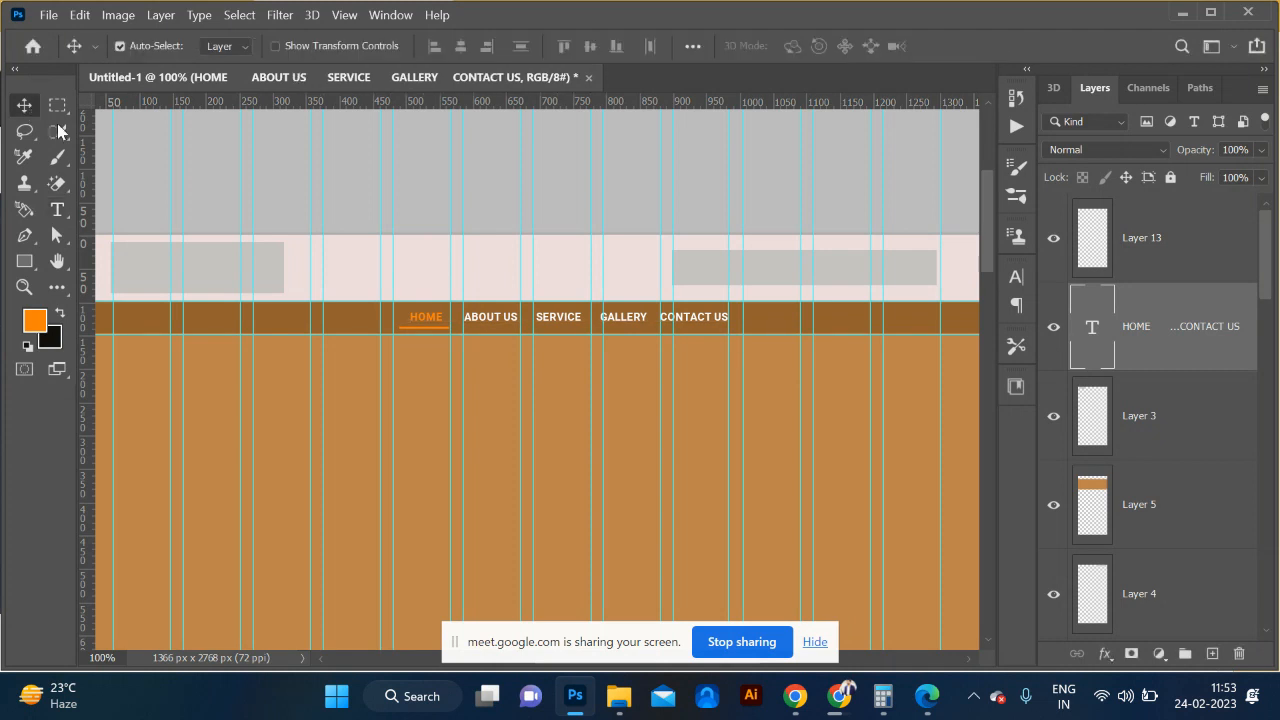
pyautogui.click(923, 404)
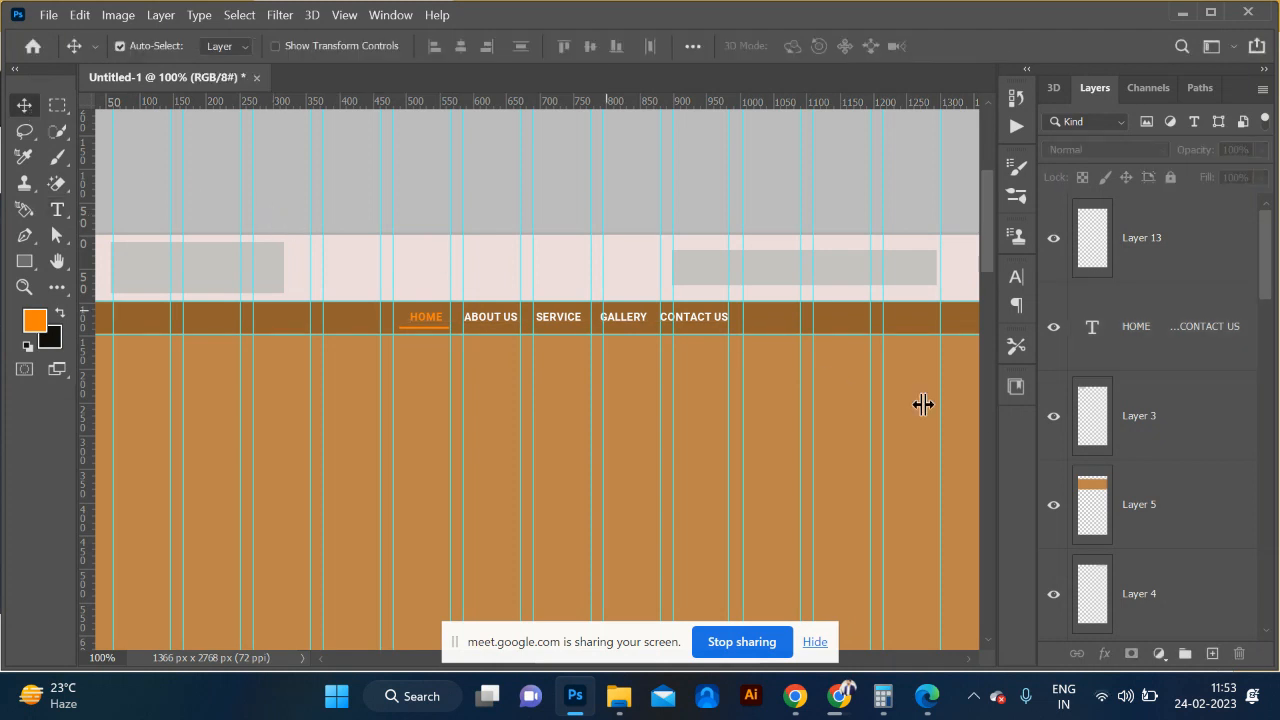
pyautogui.doubleClick(1078, 346)
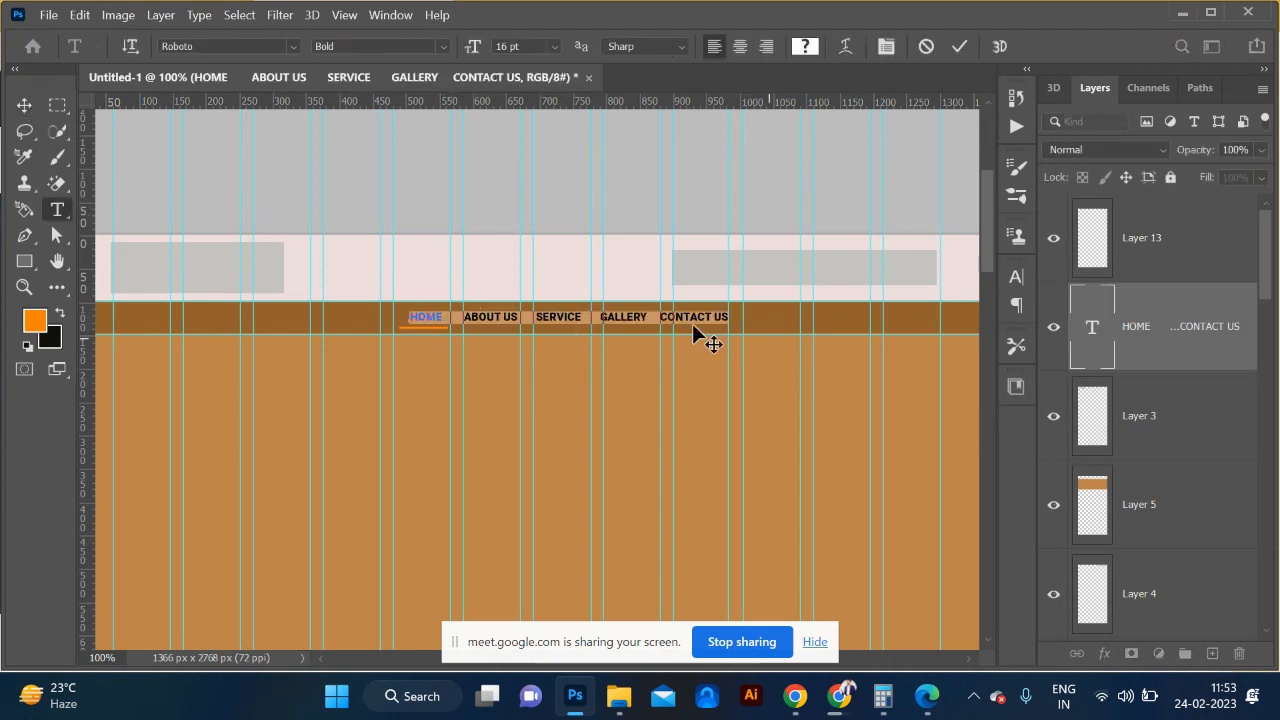
pyautogui.click(661, 316)
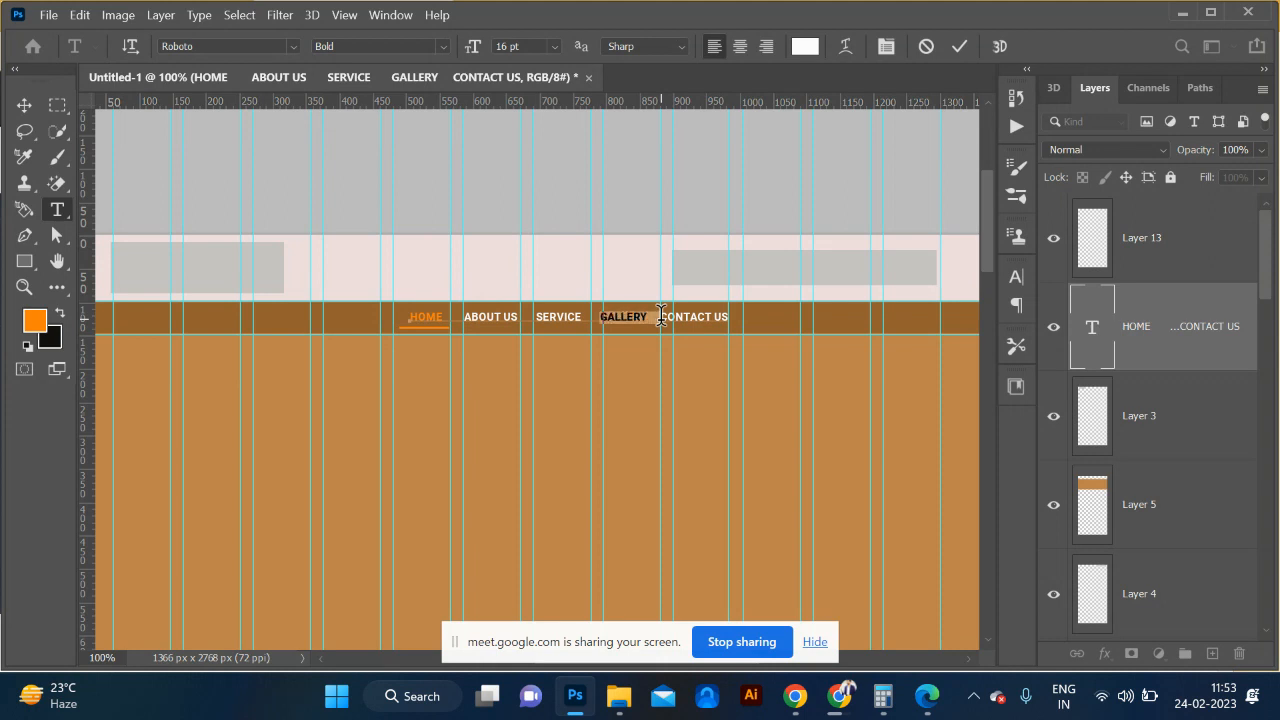
pyautogui.click(15, 112)
pyautogui.click(544, 180)
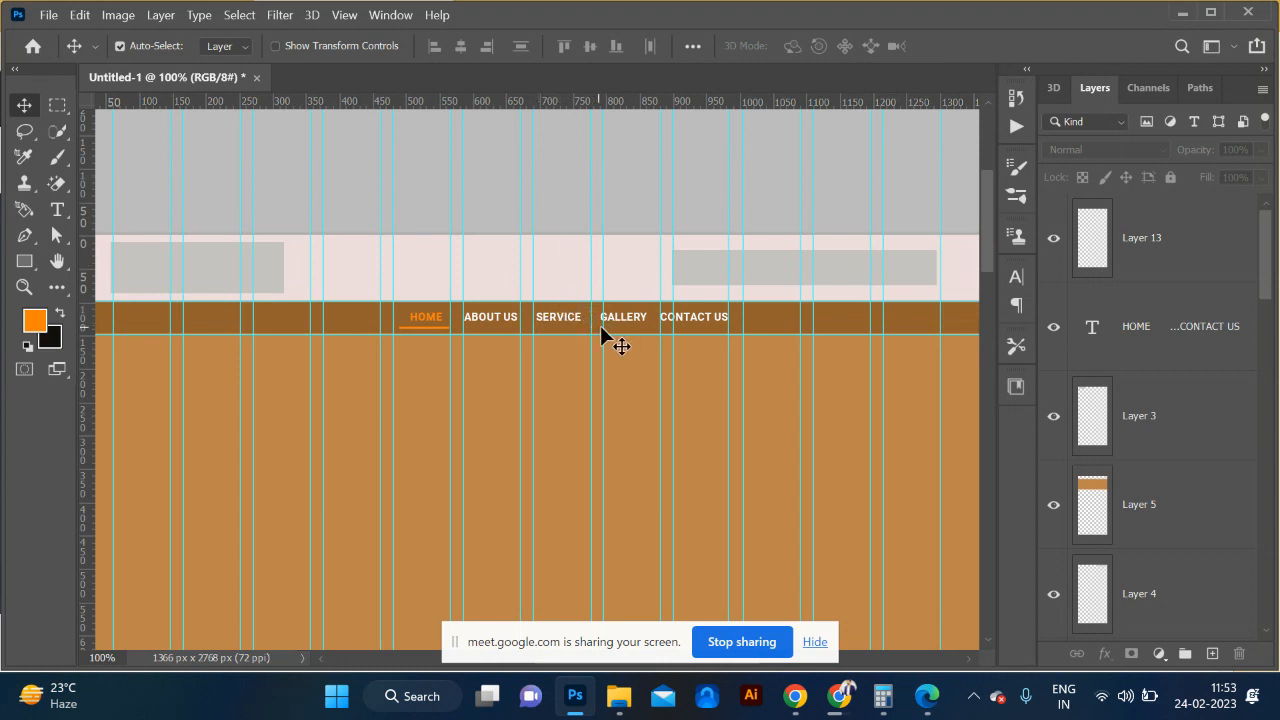
# Step: Move the navigation text along the brown bar so CONTACT US ends near the right margin guide, below the grey header block's right edge
pyautogui.hotkey('ctrl', '-')
pyautogui.hotkey('ctrl', '-')
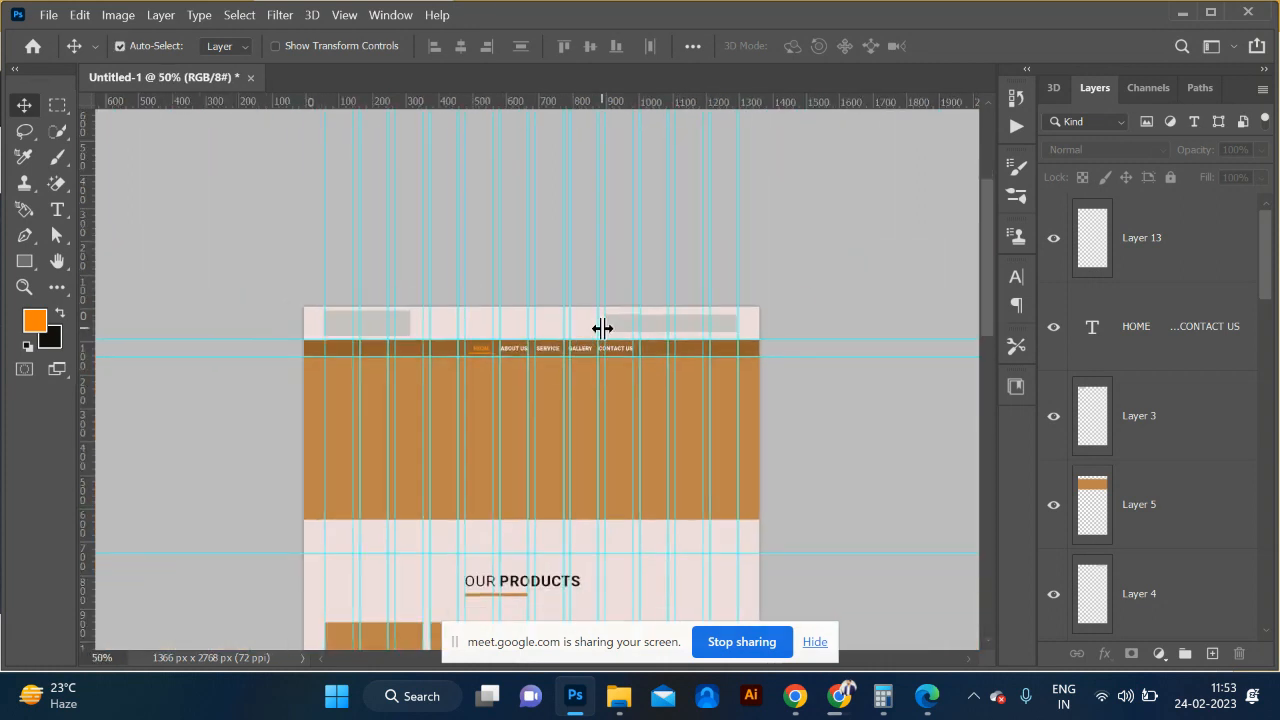
pyautogui.moveTo(624, 347); pyautogui.dragTo(723, 346)
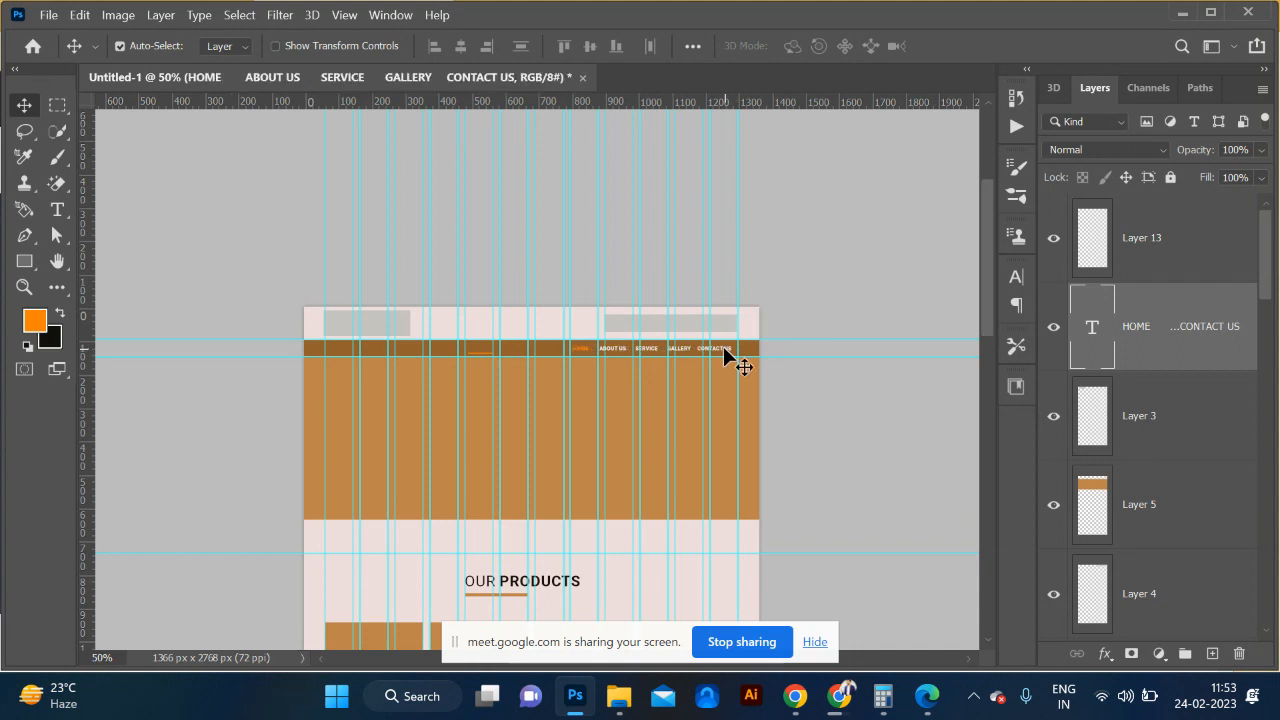
pyautogui.press('Right')
pyautogui.hotkey('shift', 'Right')
pyautogui.hotkey('shift', 'Right')
pyautogui.press('Left')
pyautogui.press('Left')
pyautogui.press('Left')
pyautogui.press('Left')
pyautogui.press('Left')
# Step: Move the orange underline bar along the brown bar so it sits beneath the relocated HOME item
pyautogui.hotkey('ctrl', '+')
pyautogui.hotkey('ctrl', '+')
pyautogui.hotkey('ctrl', '+')
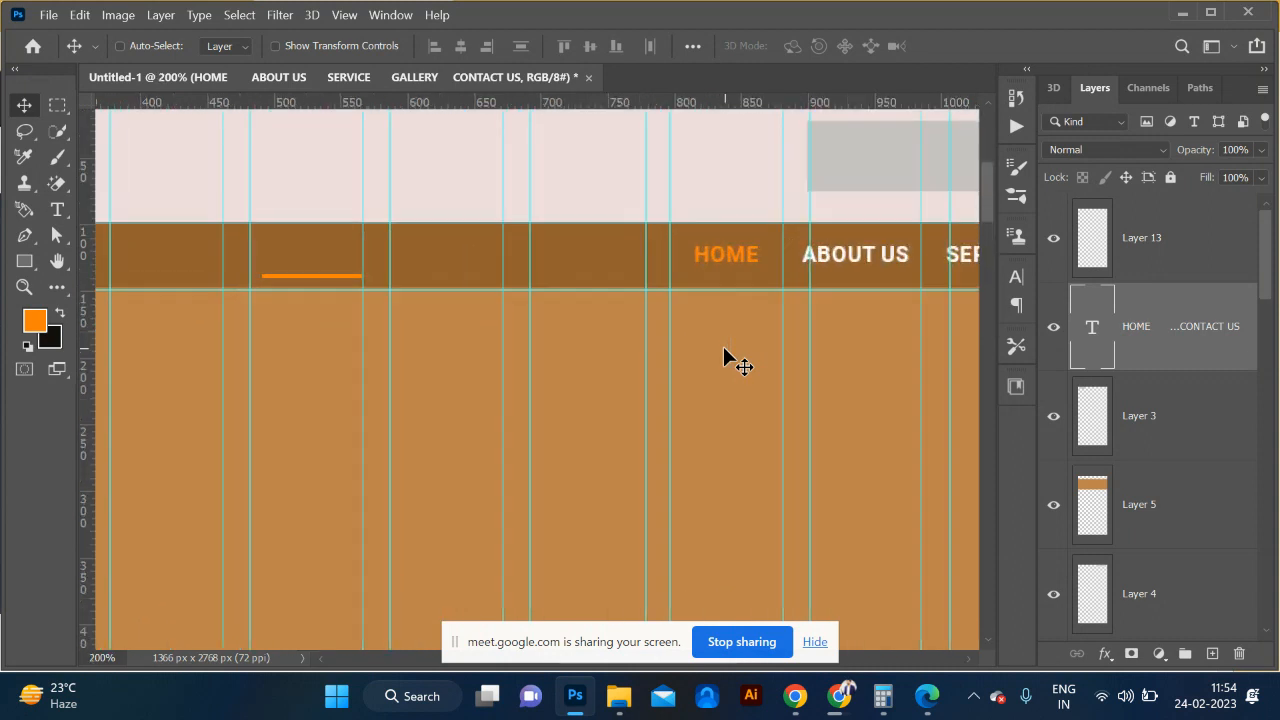
pyautogui.moveTo(322, 275); pyautogui.dragTo(735, 277)
pyautogui.hotkey('ctrl', '-')
pyautogui.hotkey('ctrl', '-')
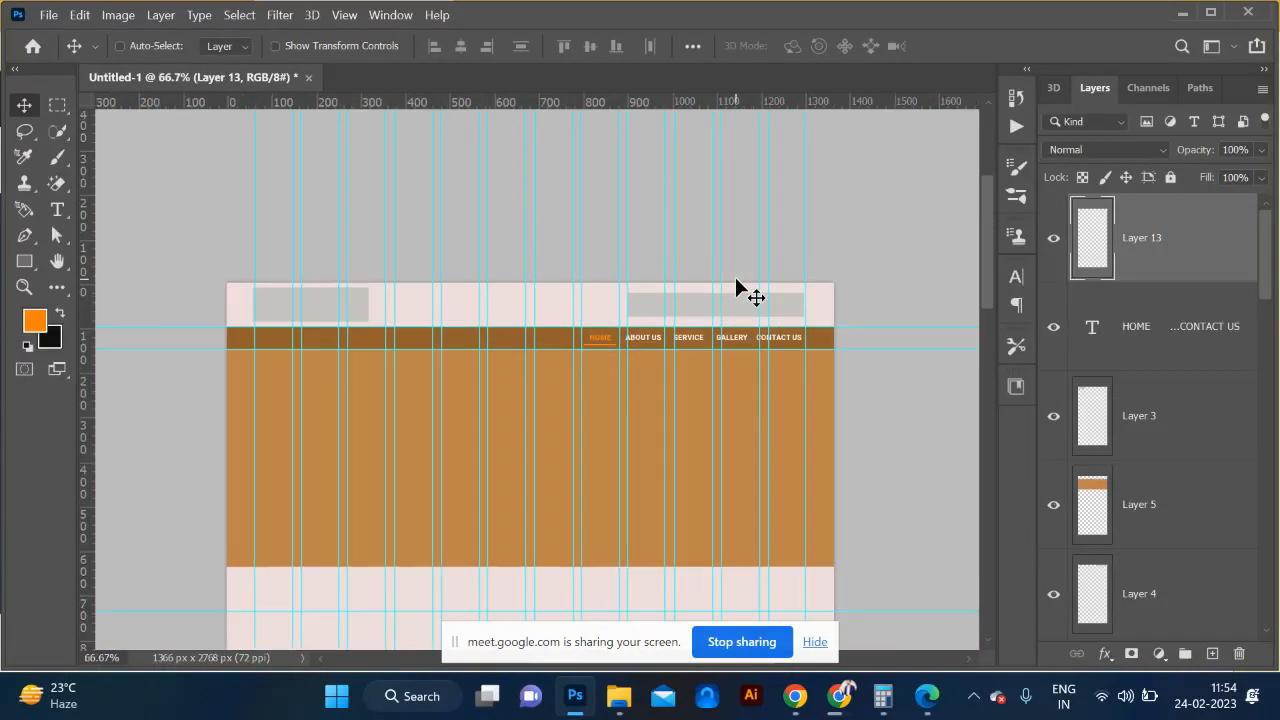
pyautogui.click(695, 460)
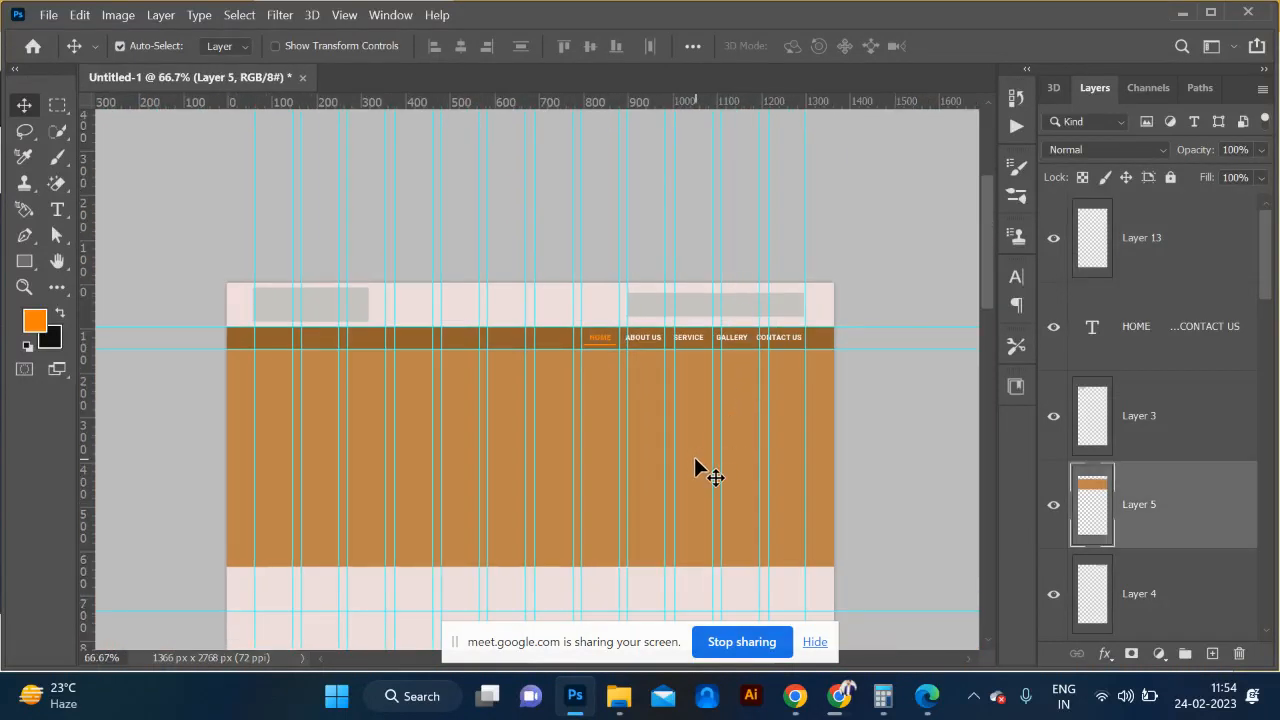
pyautogui.scroll(-10, 695, 460)
pyautogui.scroll(-2, 697, 468)
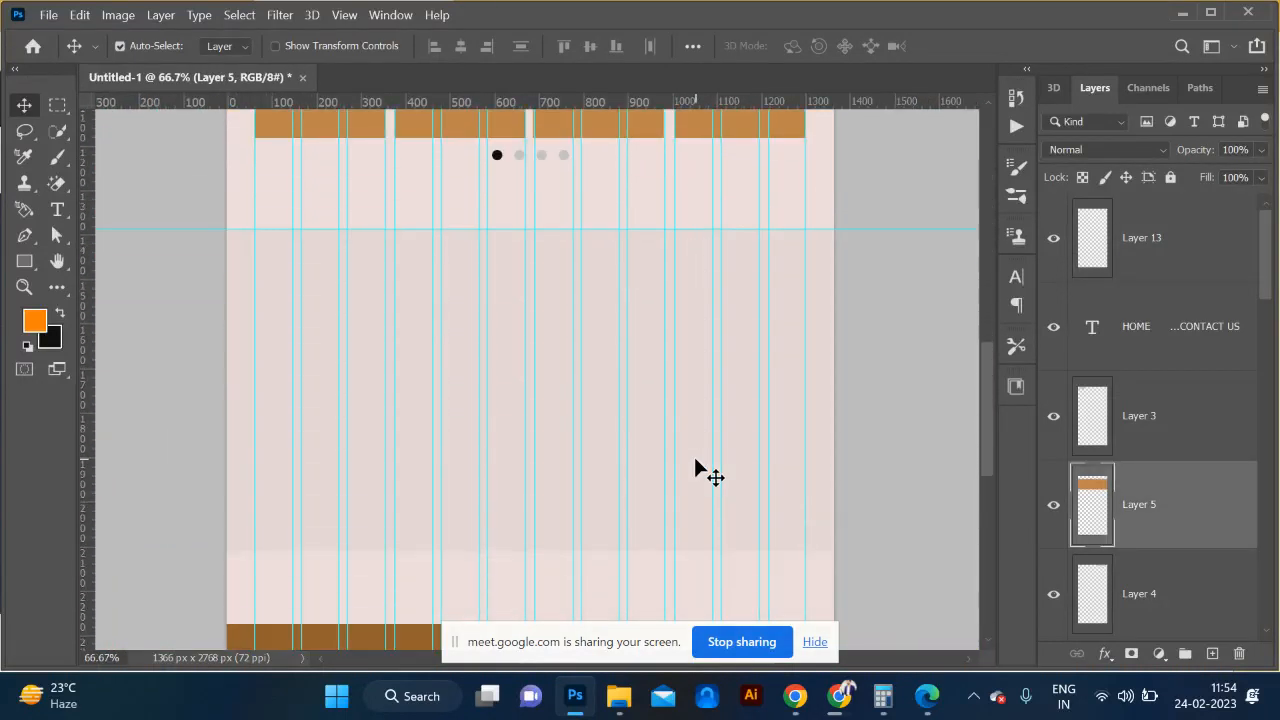
pyautogui.scroll(12, 695, 467)
pyautogui.scroll(-3, 697, 467)
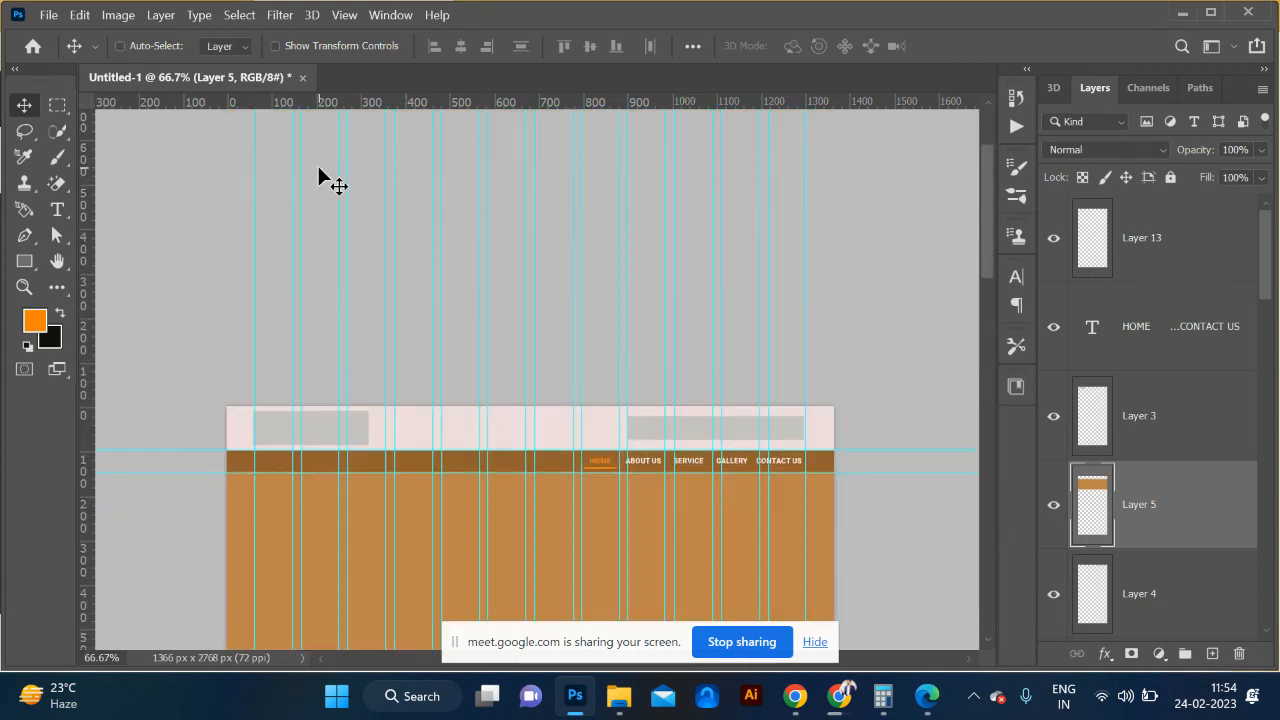
# Step: Save the document on the computer as a Photoshop file named HOMEE
pyautogui.hotkey('ctrl', 's')
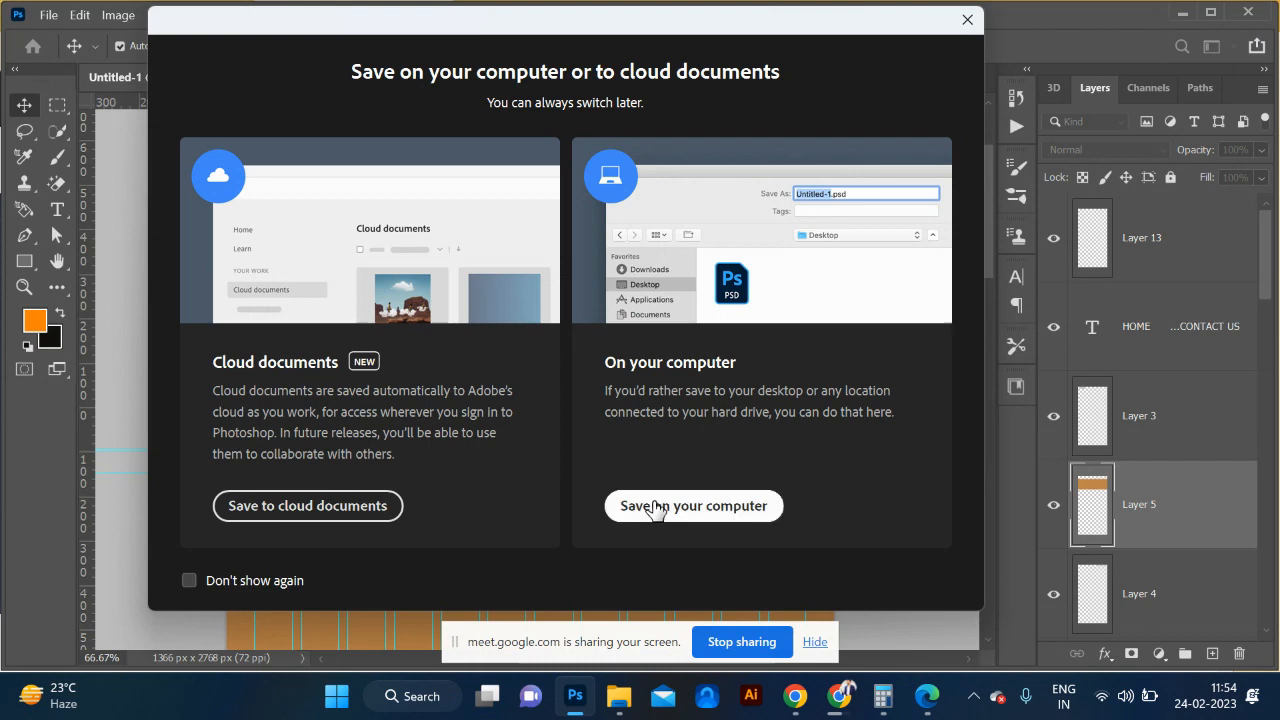
pyautogui.click(655, 506)
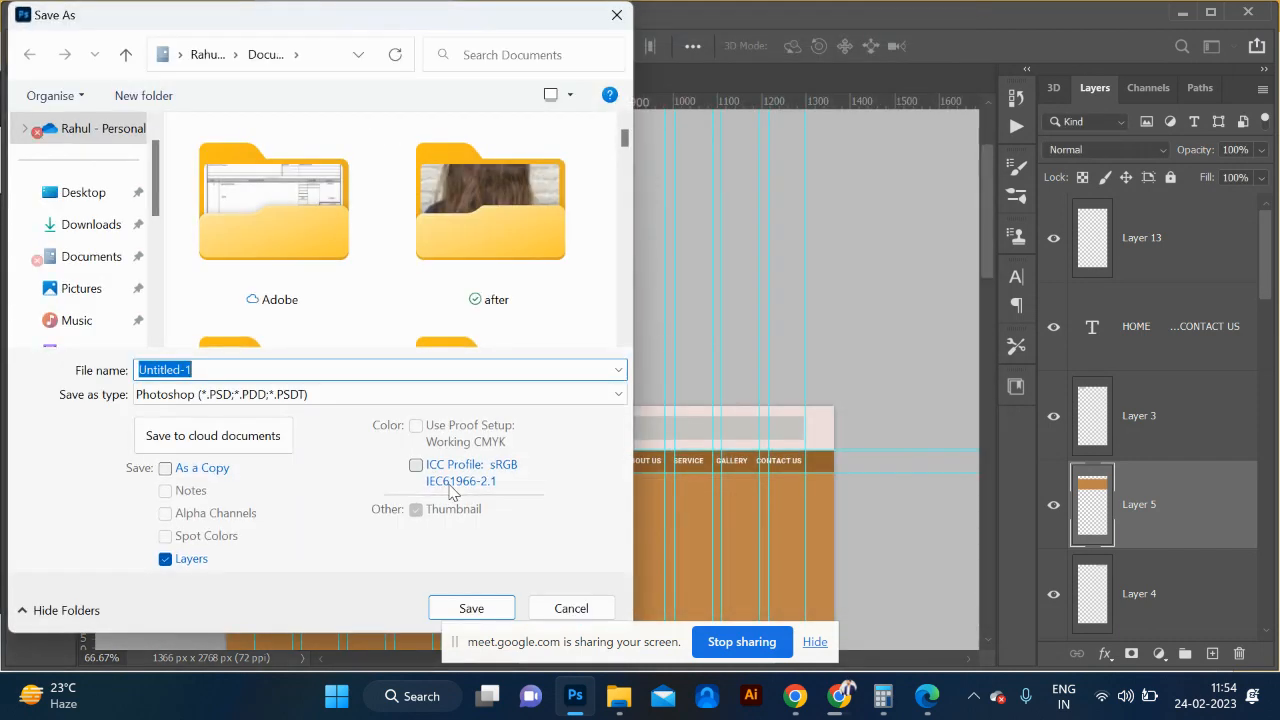
pyautogui.write('HOMEE')
pyautogui.press('Return')
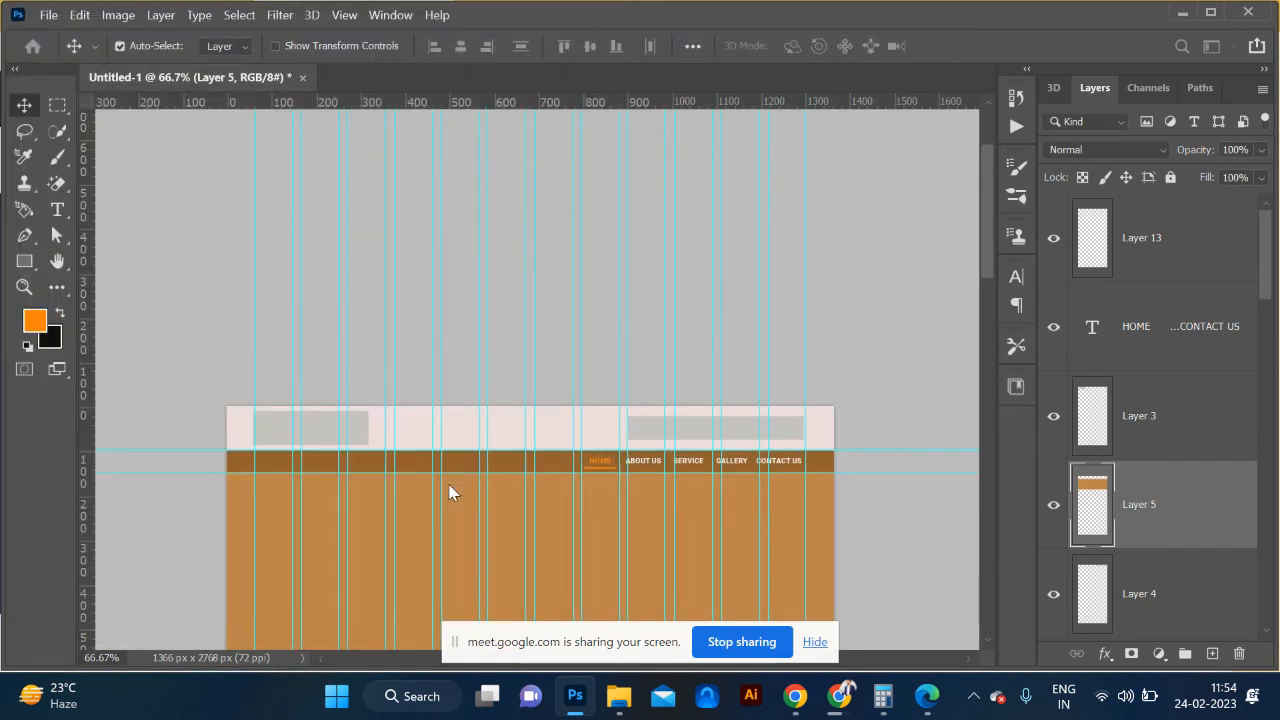
pyautogui.click(853, 184)
# Step: Duplicate the whole HOMEE image with its layers as a new document named ABOUT
pyautogui.click(117, 16)
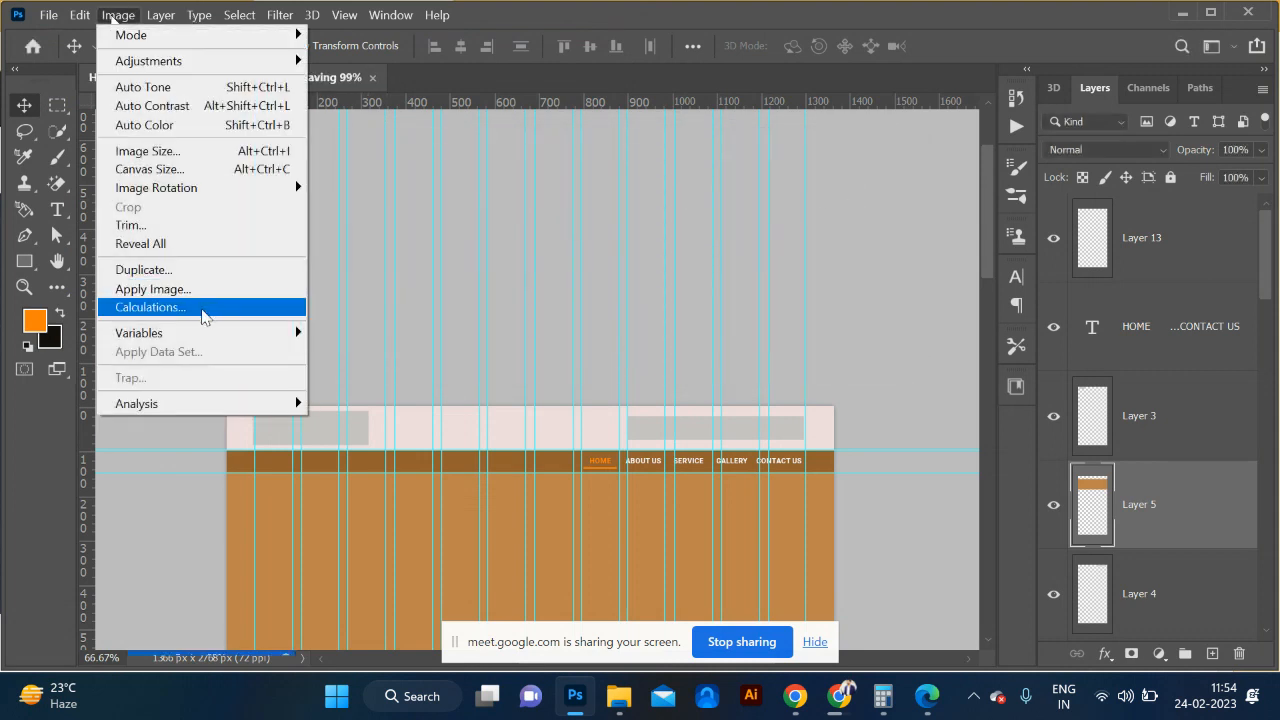
pyautogui.click(194, 269)
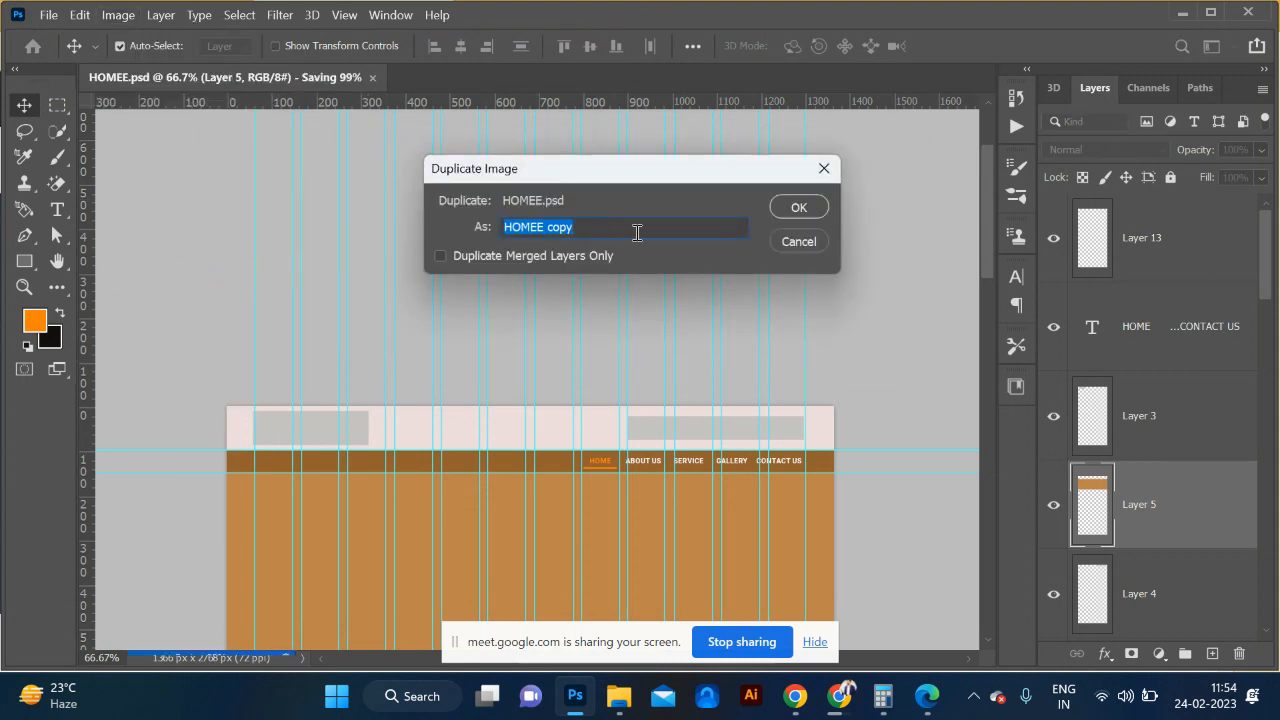
pyautogui.write('ABOUT')
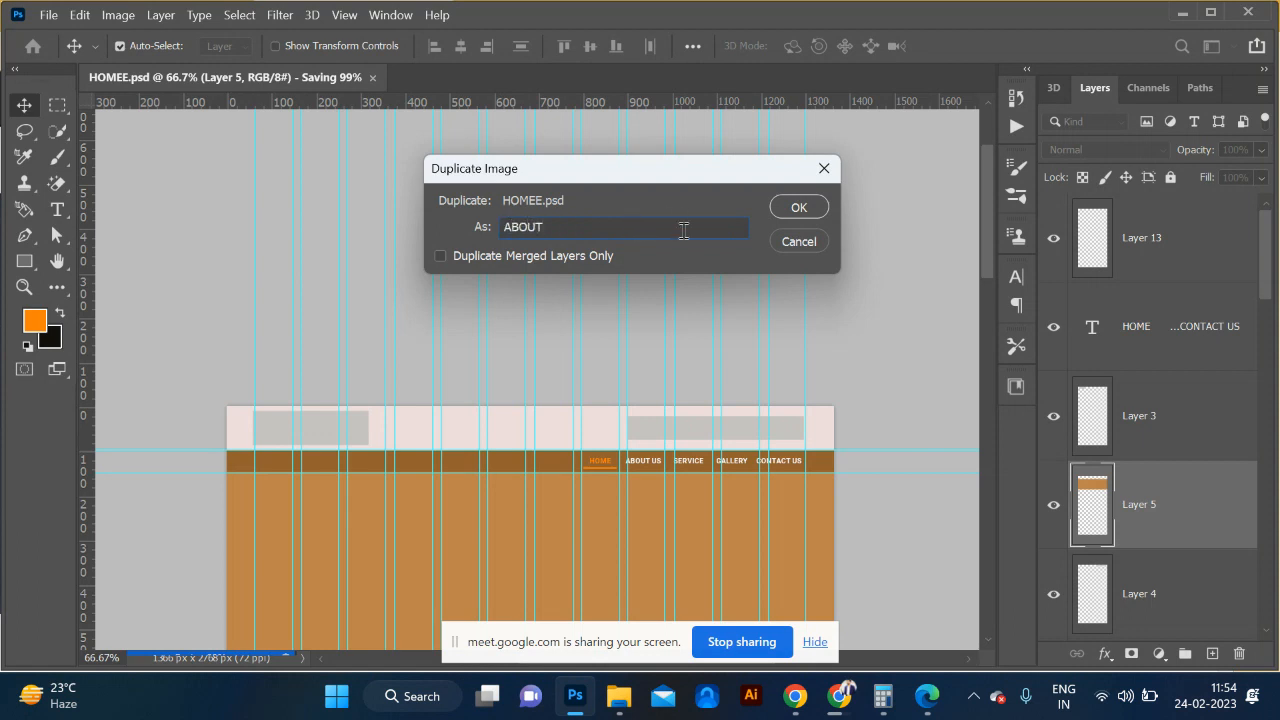
pyautogui.click(799, 207)
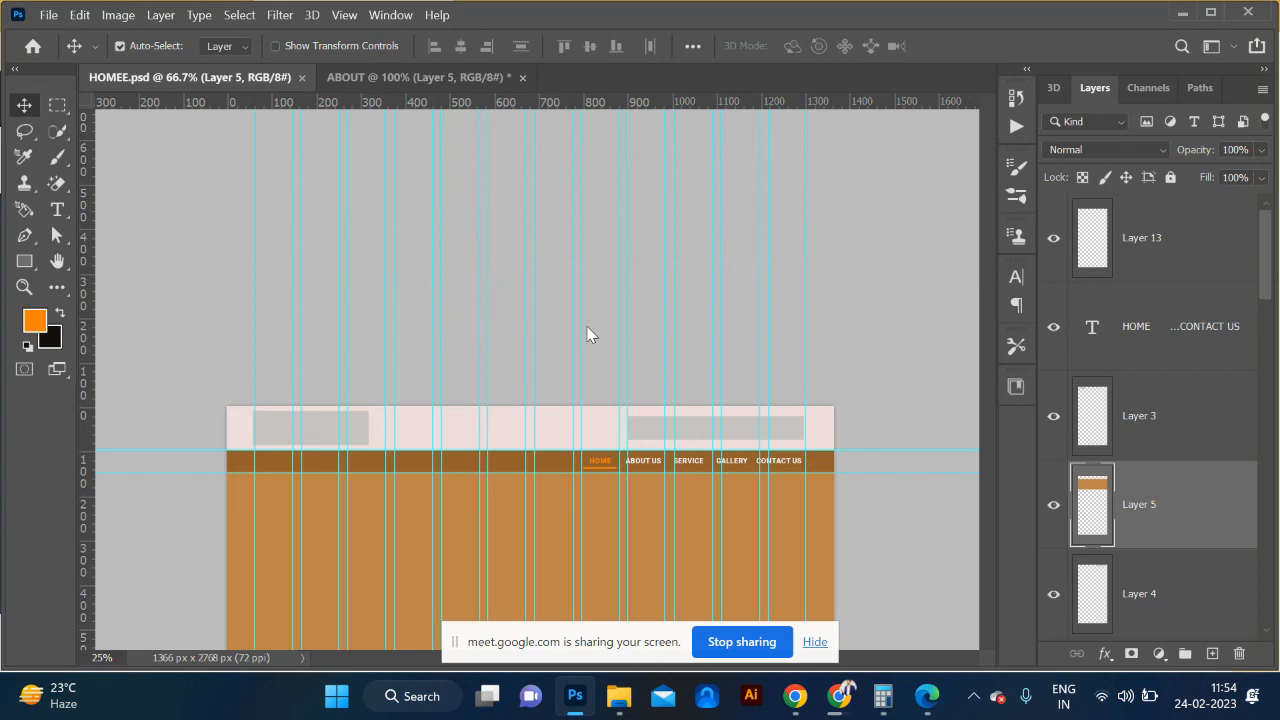
# Step: In the ABOUT document, change the colour of only the ABOUT US words in the navigation text to orange e97d15
pyautogui.hotkey('ctrl', '+')
pyautogui.hotkey('ctrl', '+')
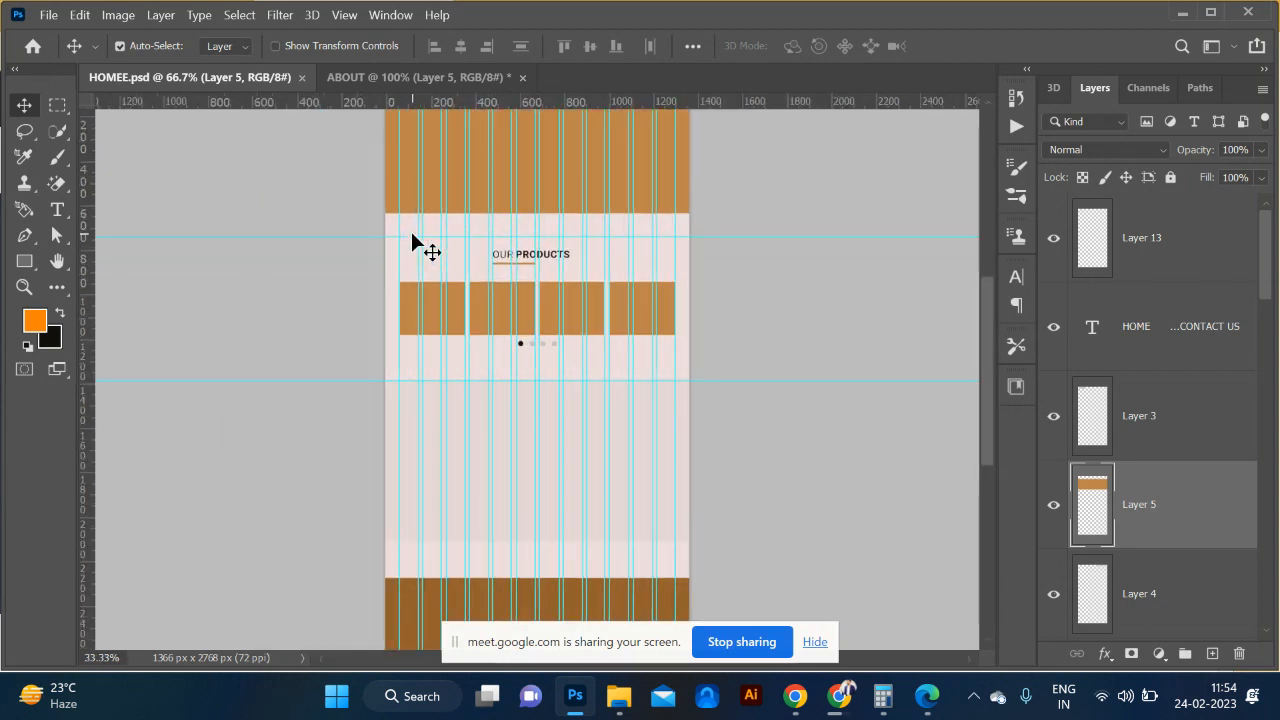
pyautogui.scroll(5, 411, 231)
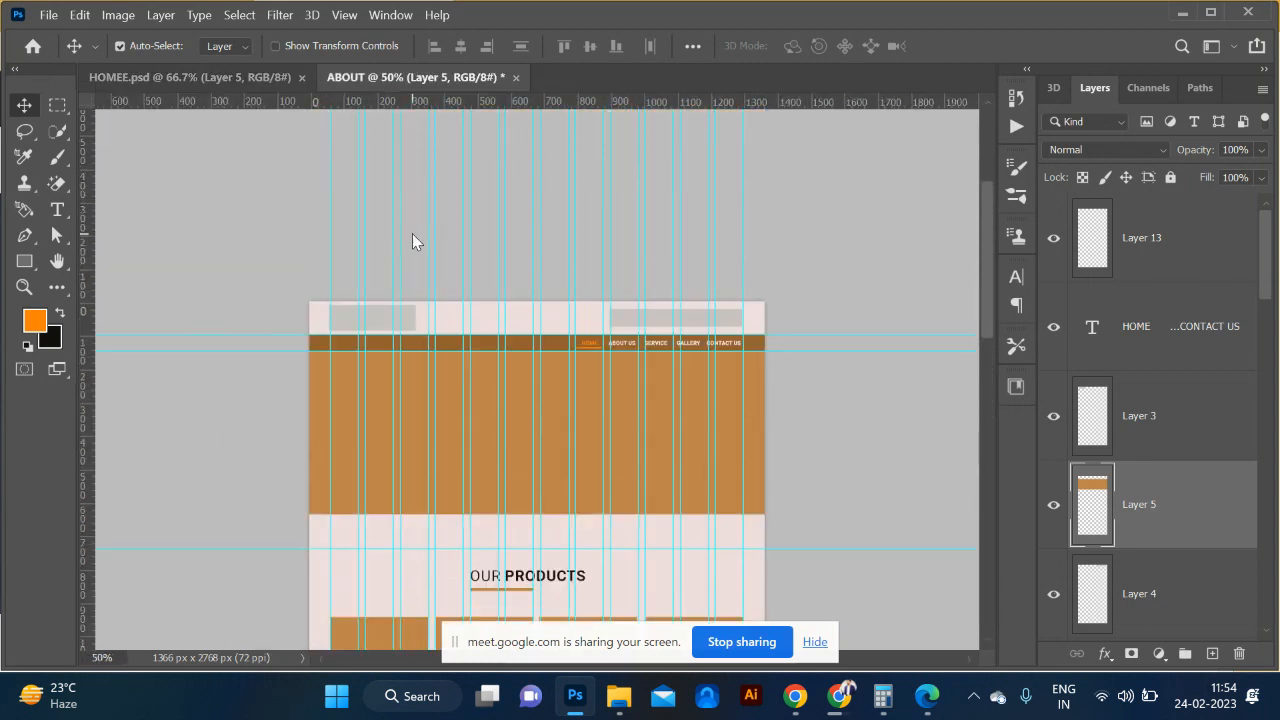
pyautogui.hotkey('ctrl', '+')
pyautogui.hotkey('ctrl', '+')
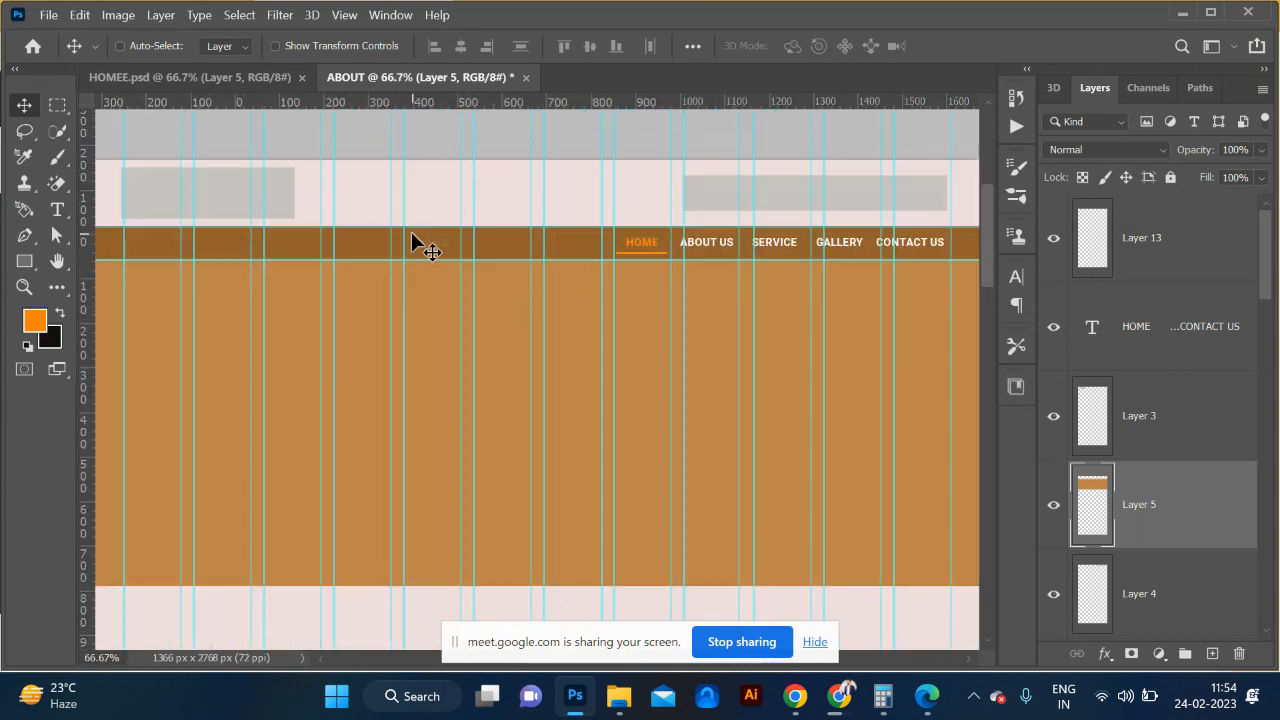
pyautogui.hscroll(-3, 754, 297)
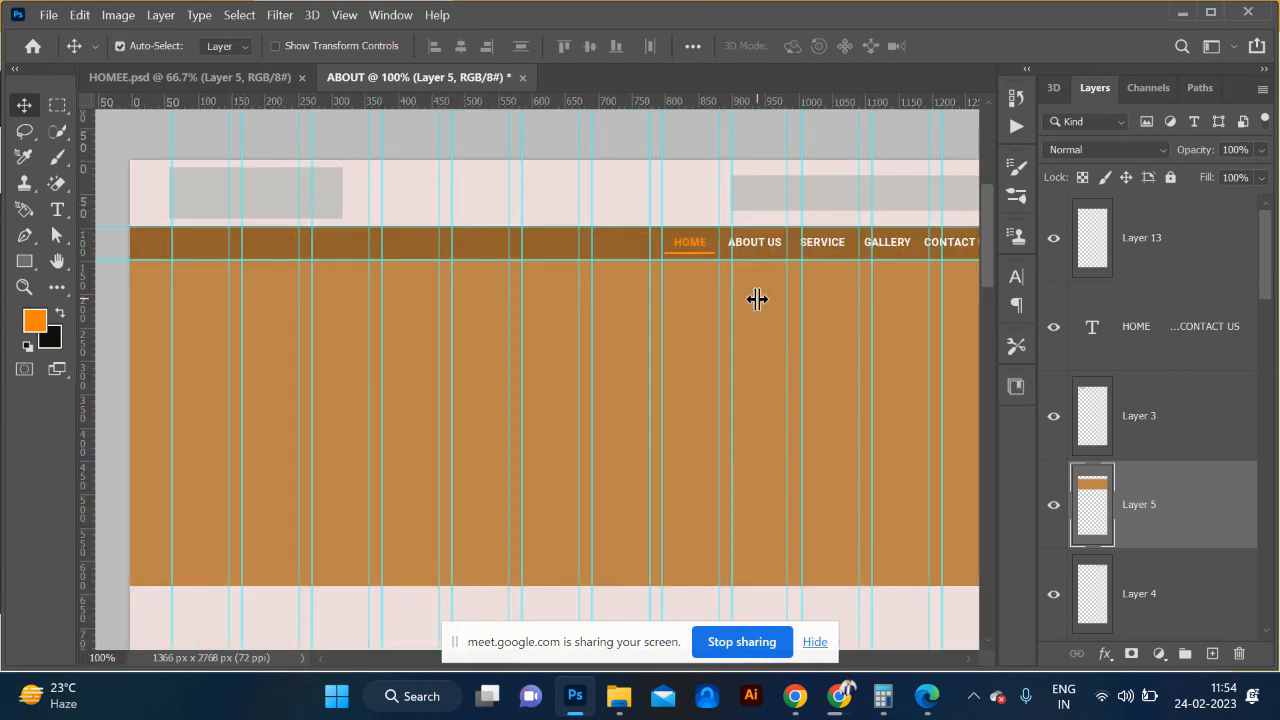
pyautogui.hscroll(5, 757, 299)
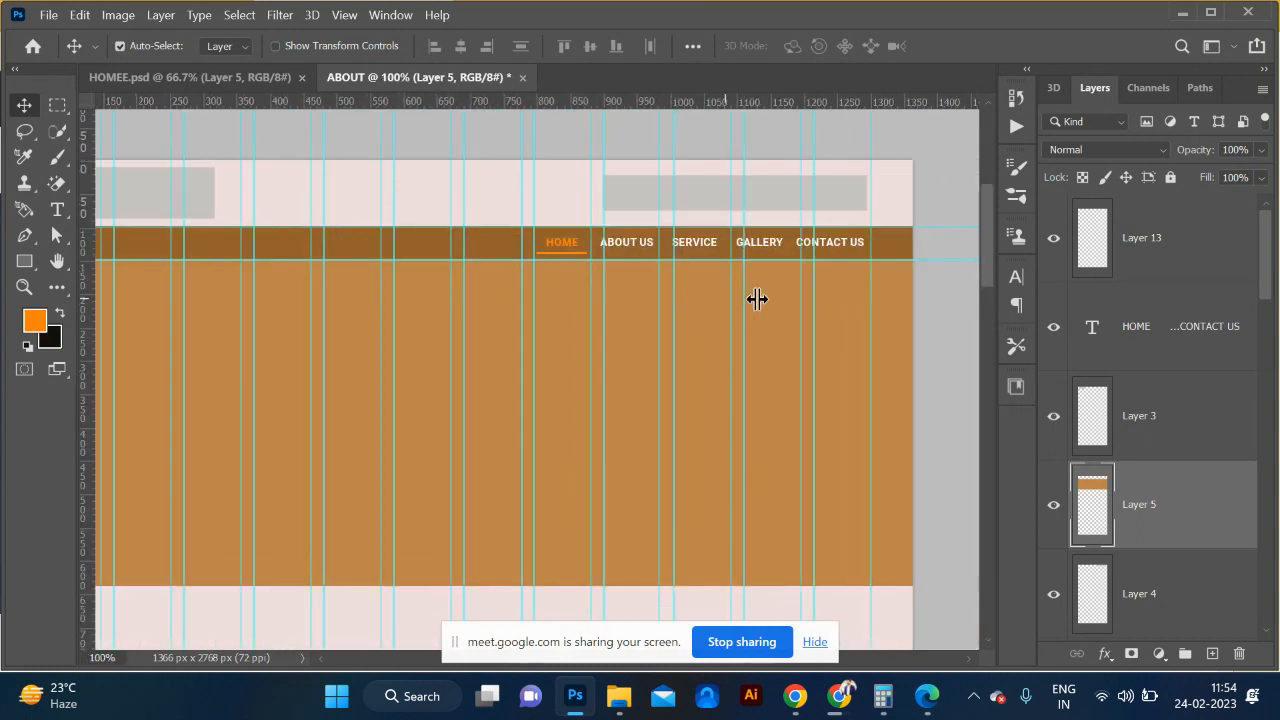
pyautogui.click(641, 249)
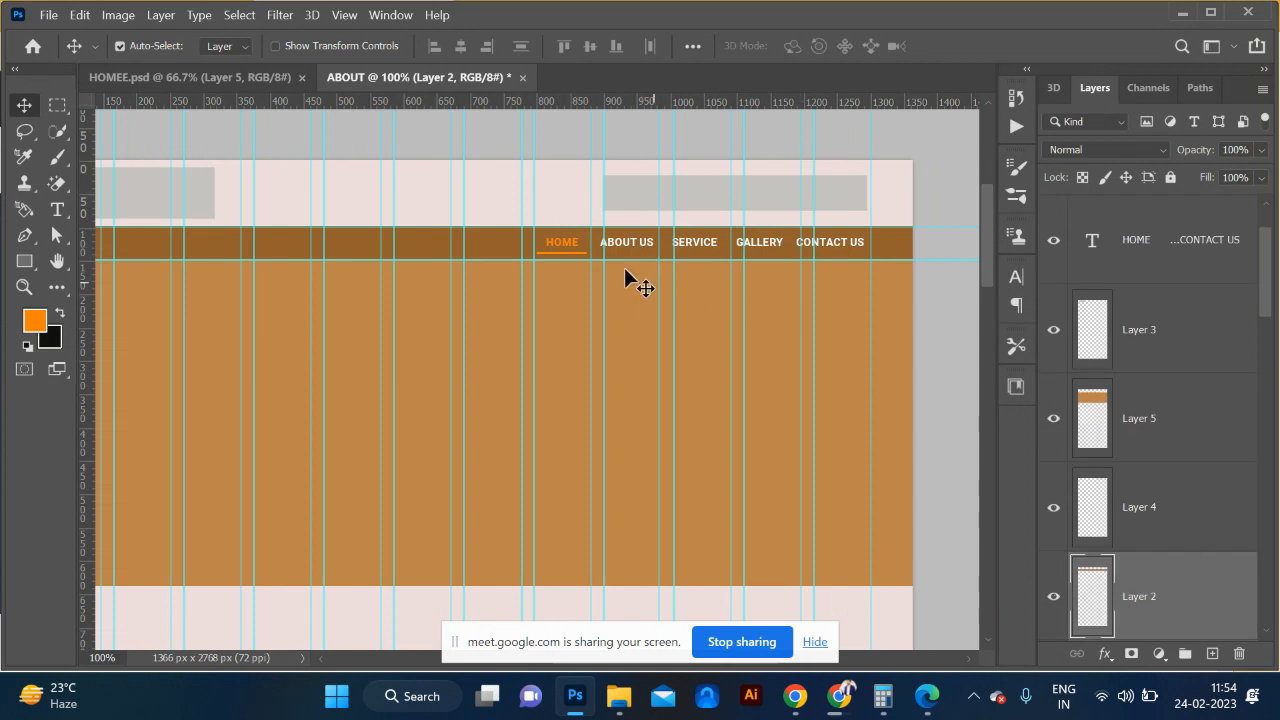
pyautogui.click(651, 251)
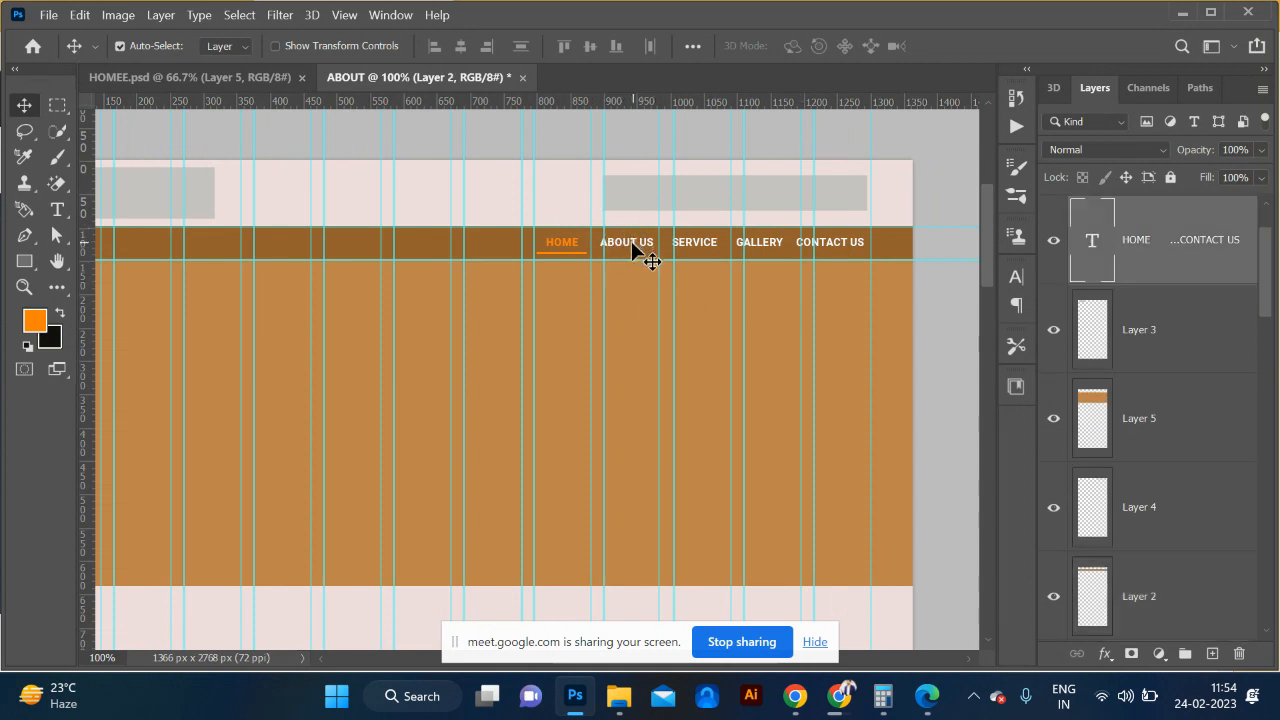
pyautogui.doubleClick(1100, 245)
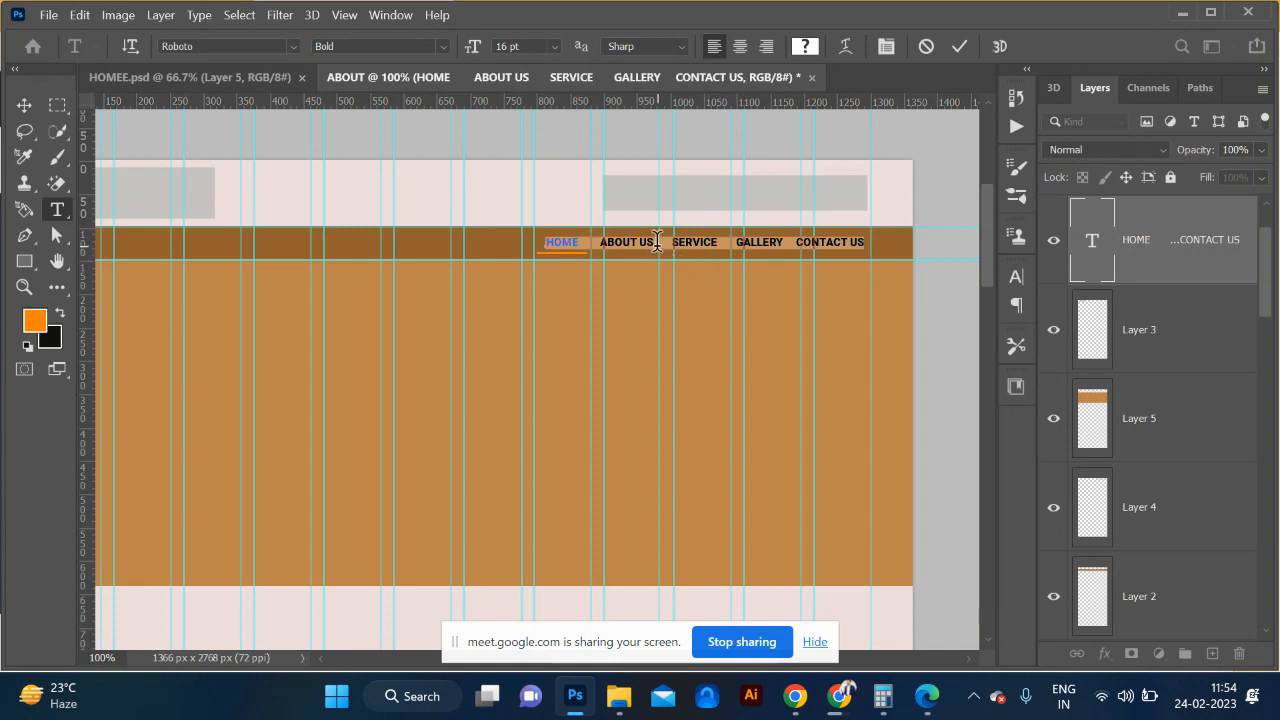
pyautogui.click(657, 242)
pyautogui.moveTo(657, 242); pyautogui.dragTo(598, 244)
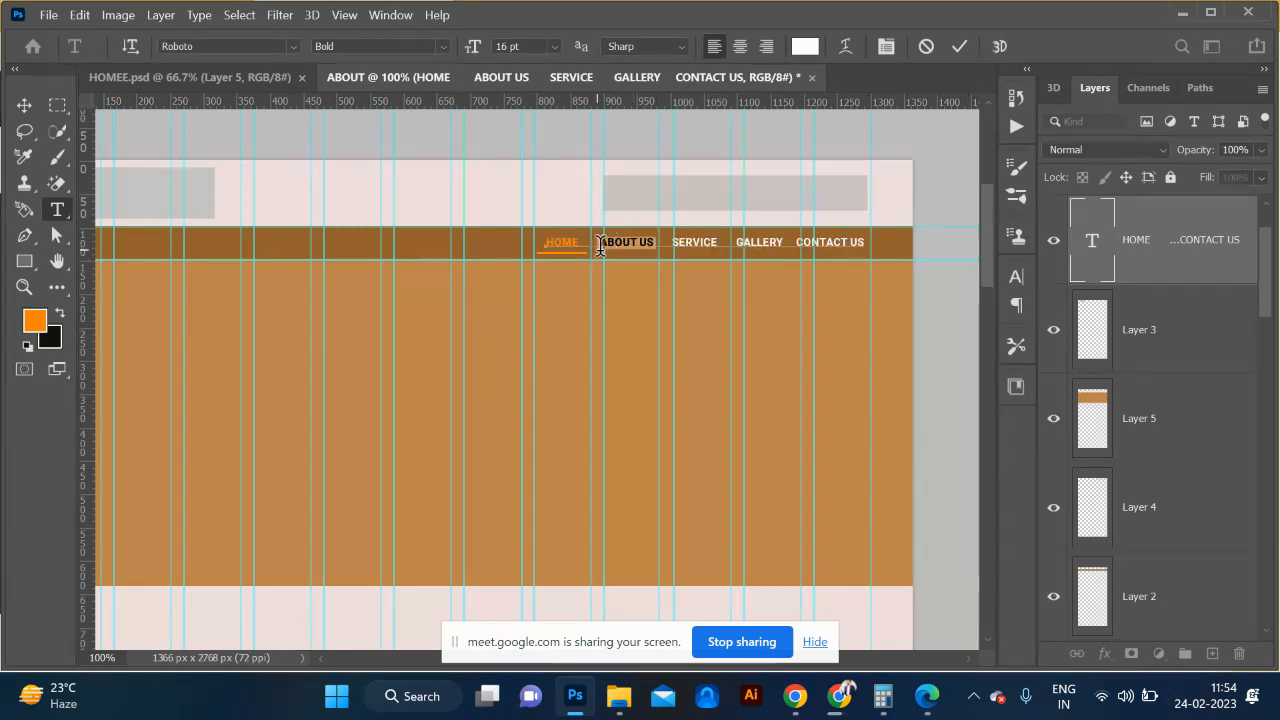
pyautogui.click(805, 46)
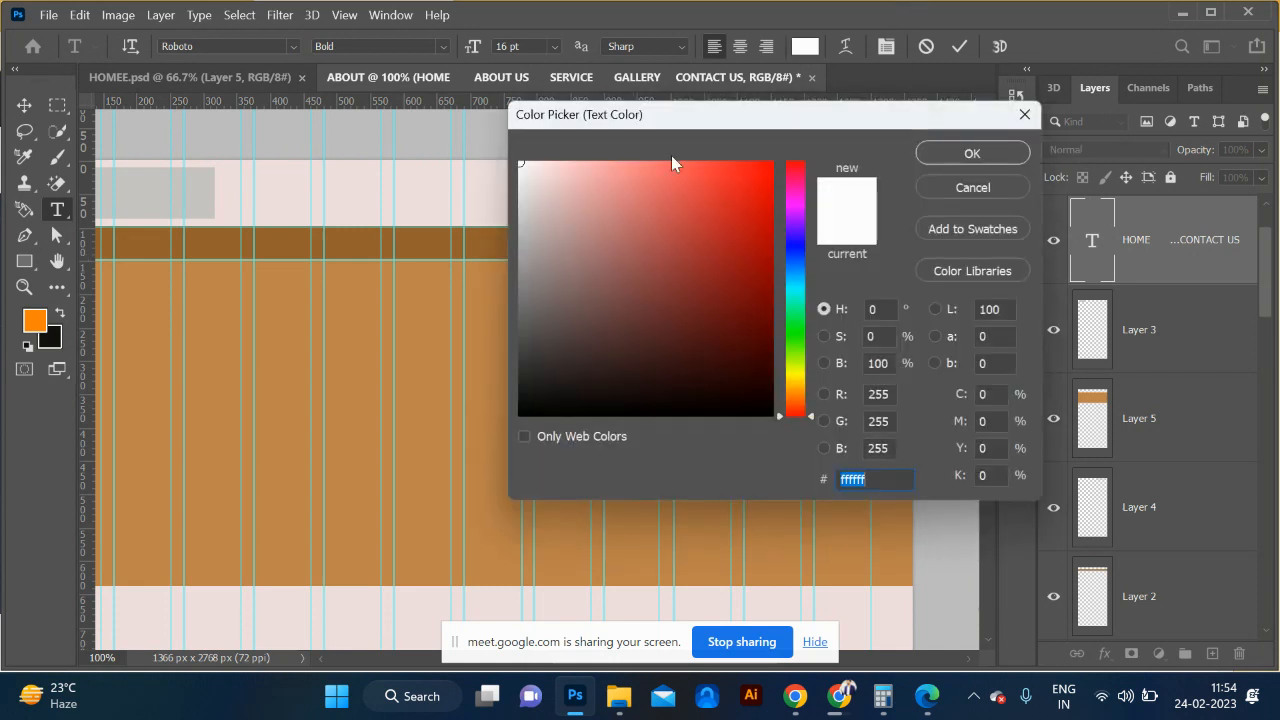
pyautogui.moveTo(622, 114); pyautogui.dragTo(801, 197)
pyautogui.moveTo(874, 212); pyautogui.dragTo(1037, 257)
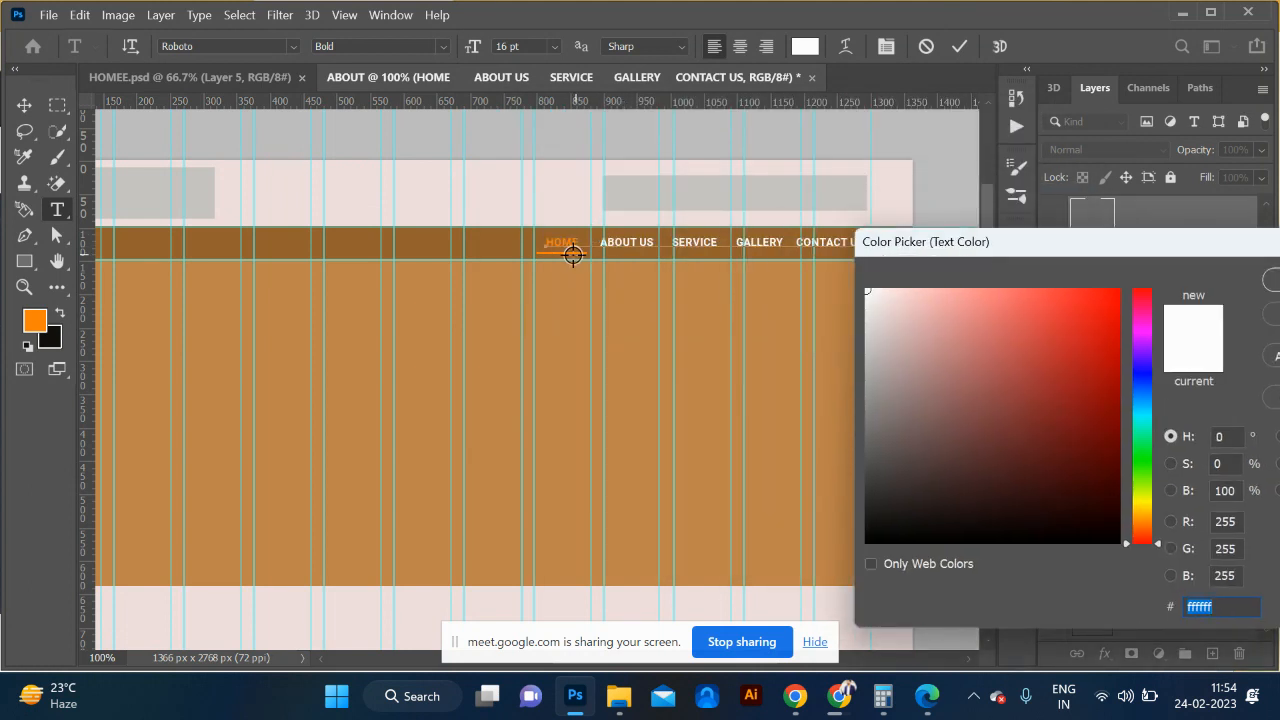
pyautogui.click(563, 251)
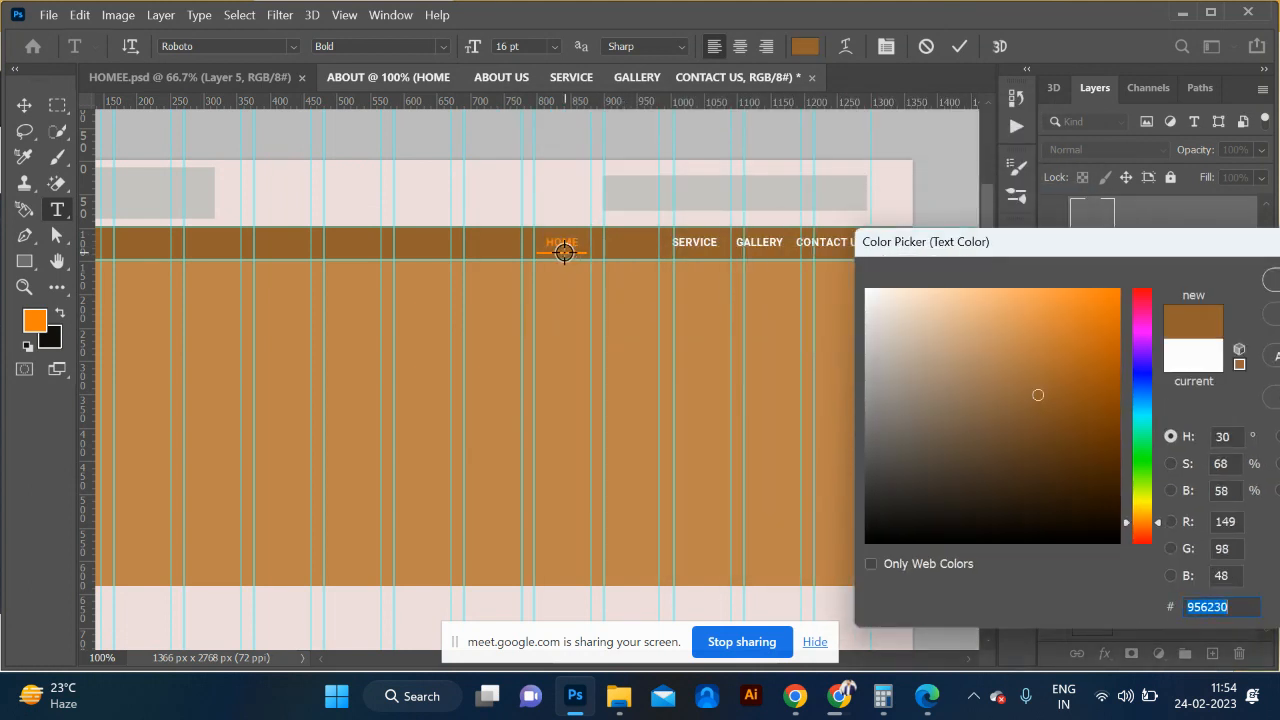
pyautogui.click(560, 240)
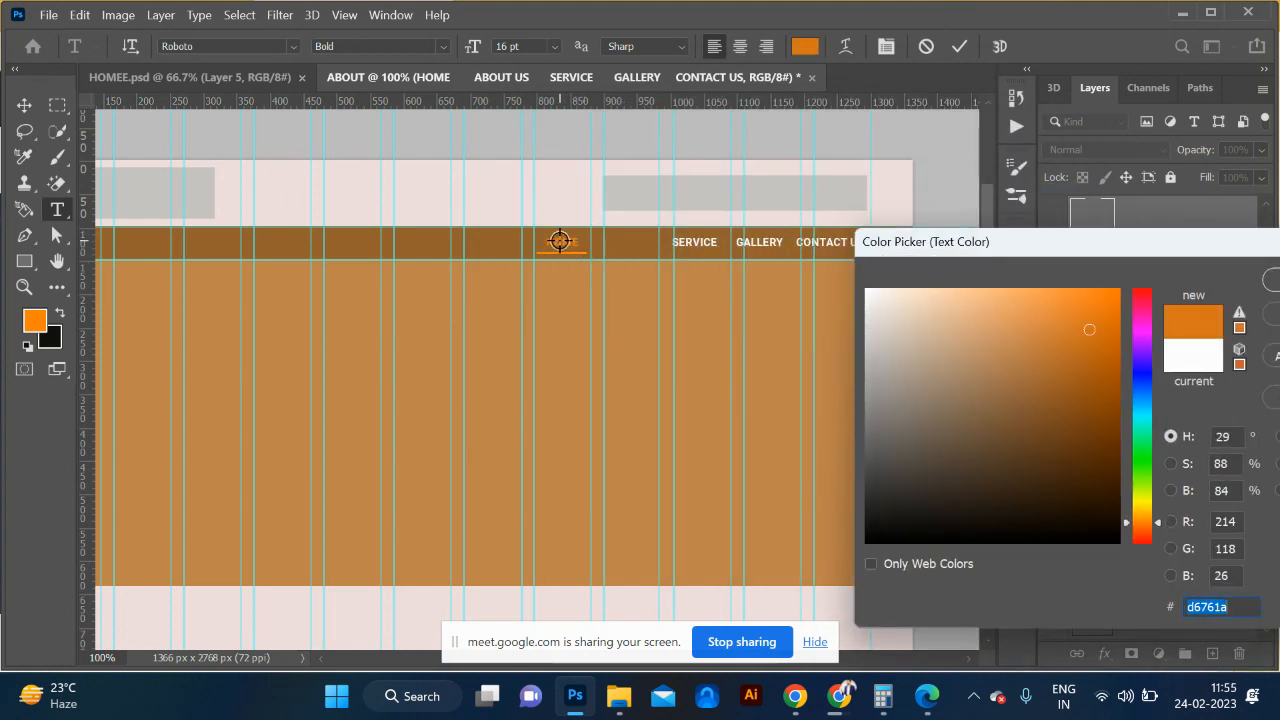
pyautogui.moveTo(1086, 322); pyautogui.dragTo(1097, 311)
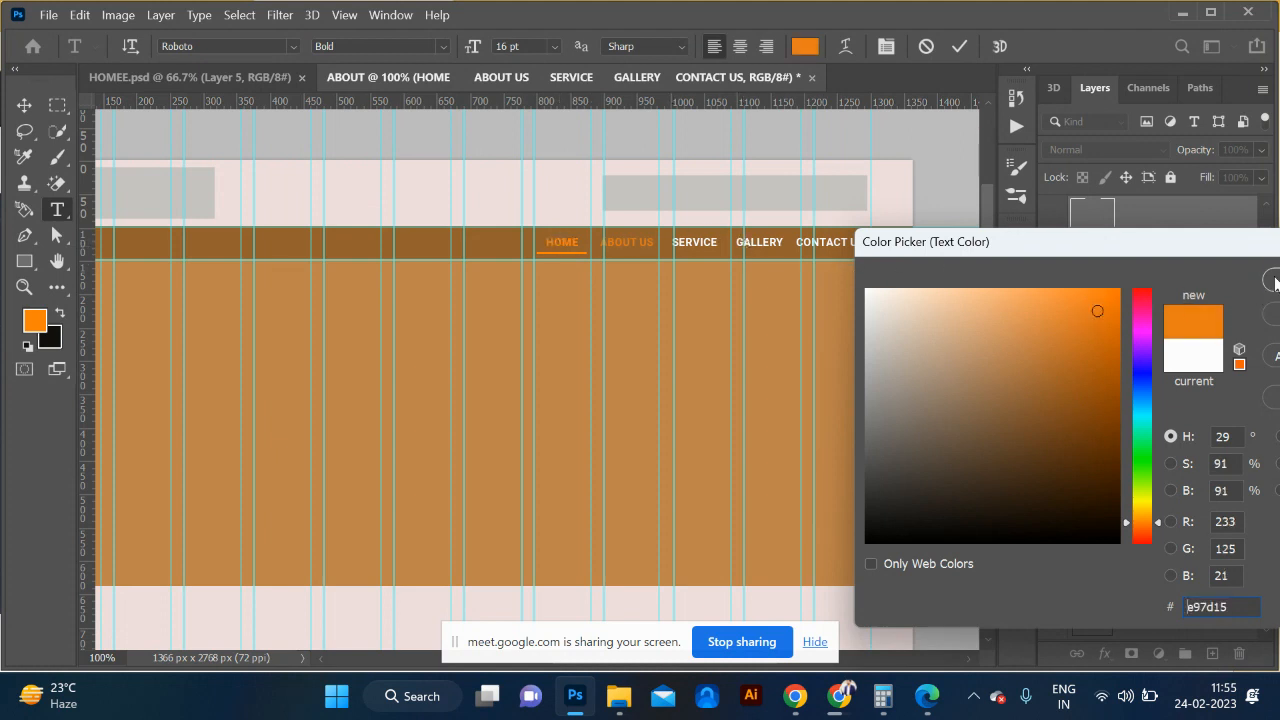
pyautogui.click(1274, 282)
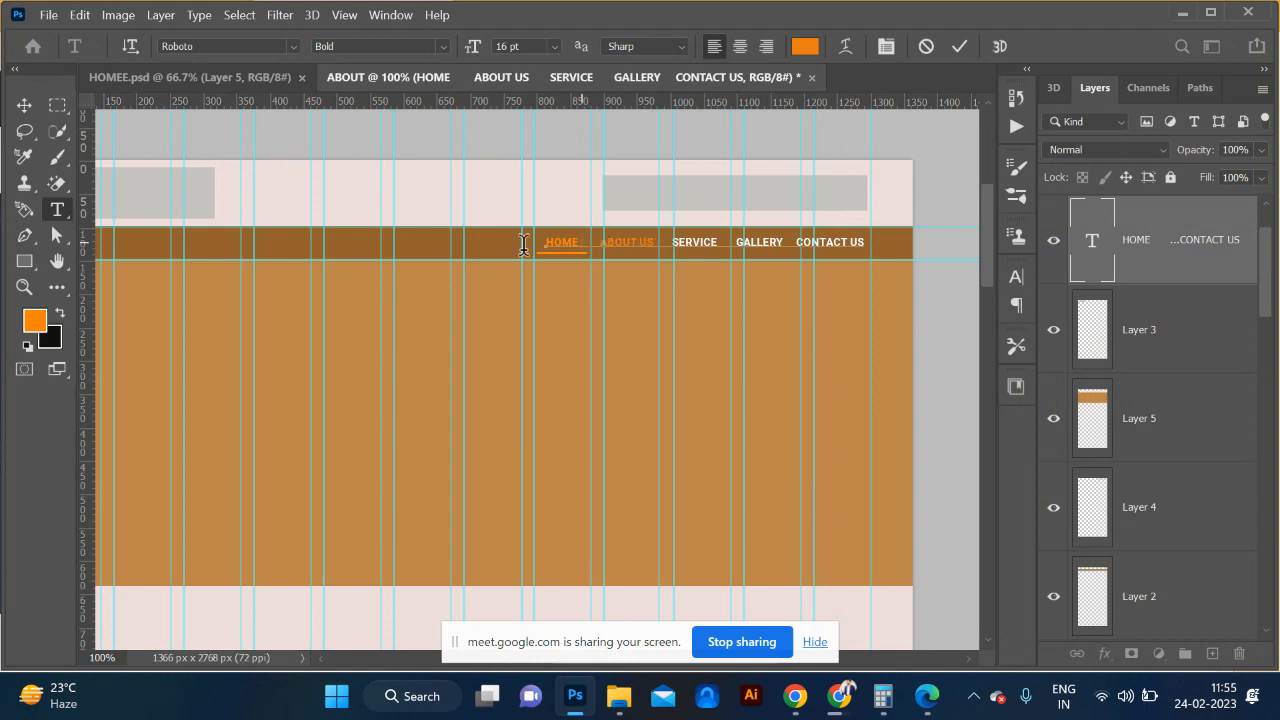
# Step: Set the HOME word in the same navigation text to white ffffff and finish editing the text
pyautogui.click(804, 50)
pyautogui.moveTo(457, 151); pyautogui.dragTo(277, 89)
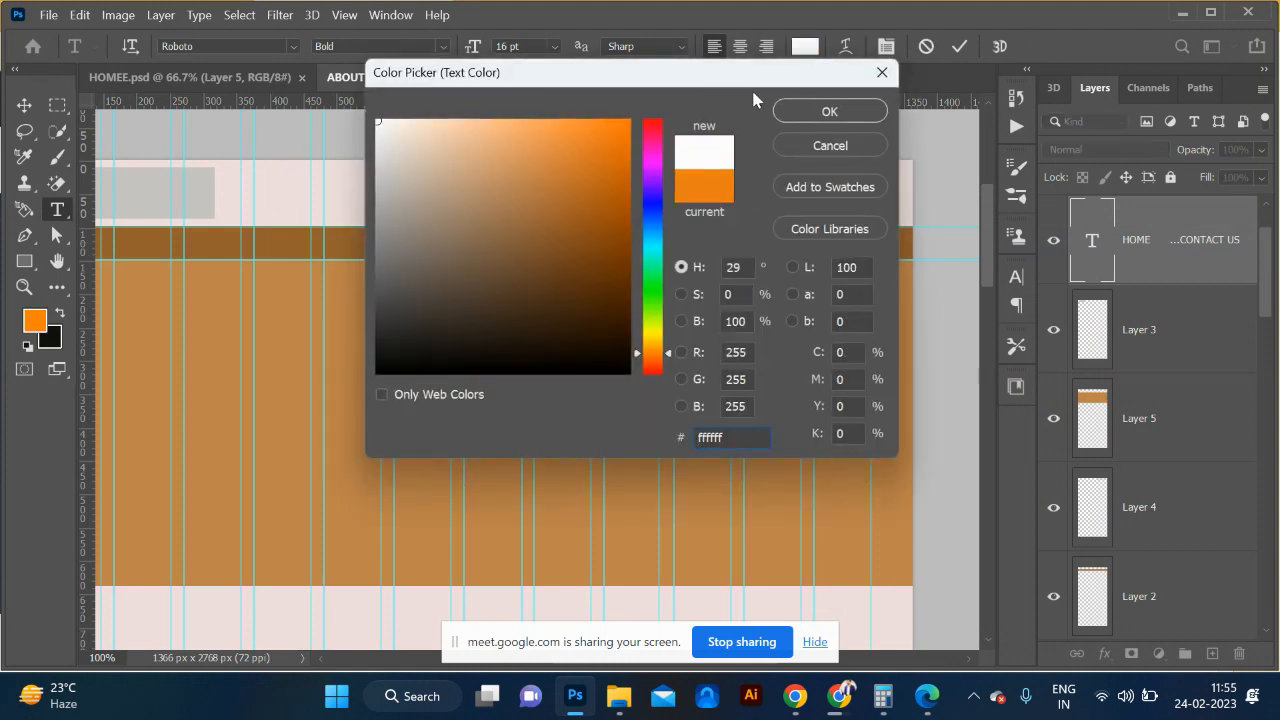
pyautogui.click(826, 113)
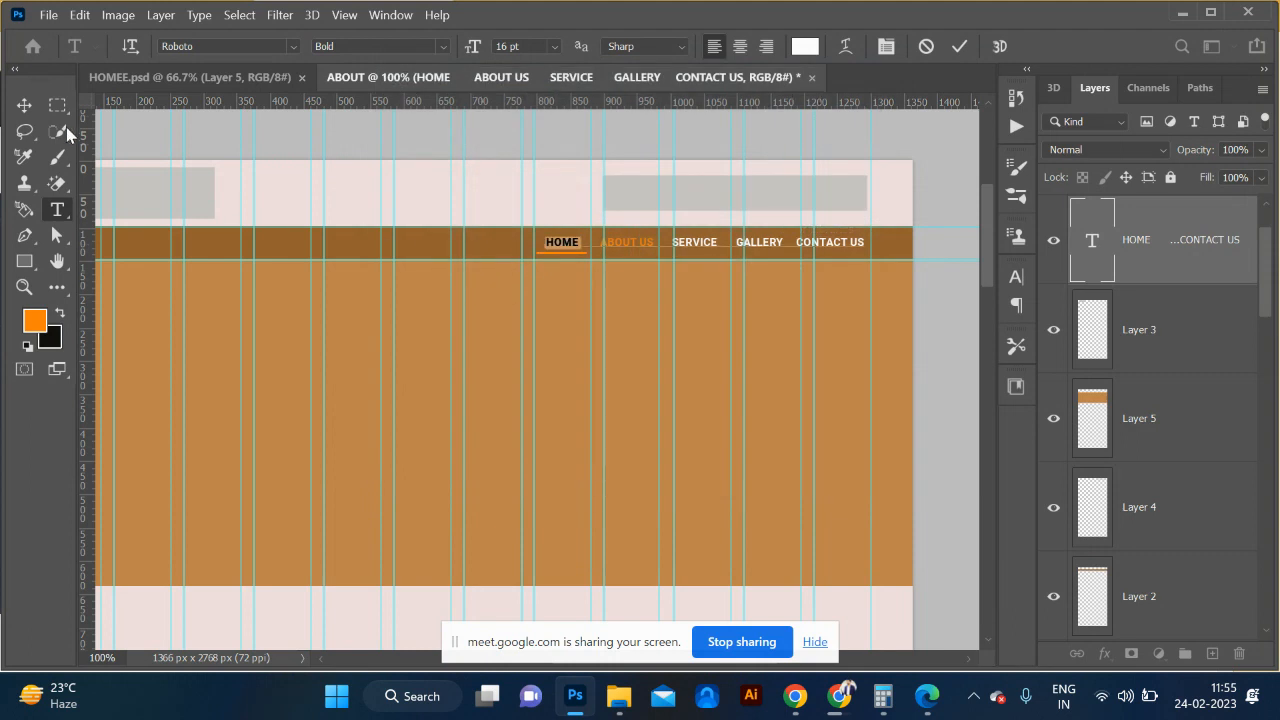
pyautogui.click(26, 106)
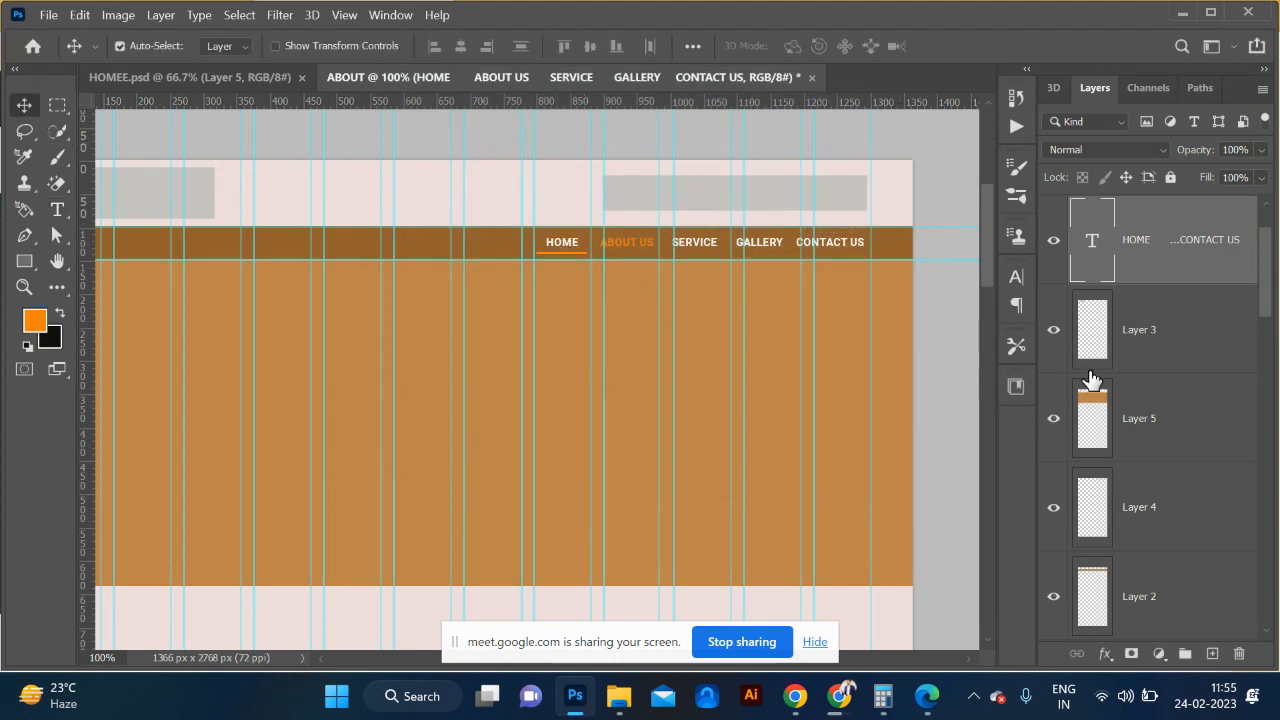
pyautogui.click(1128, 346)
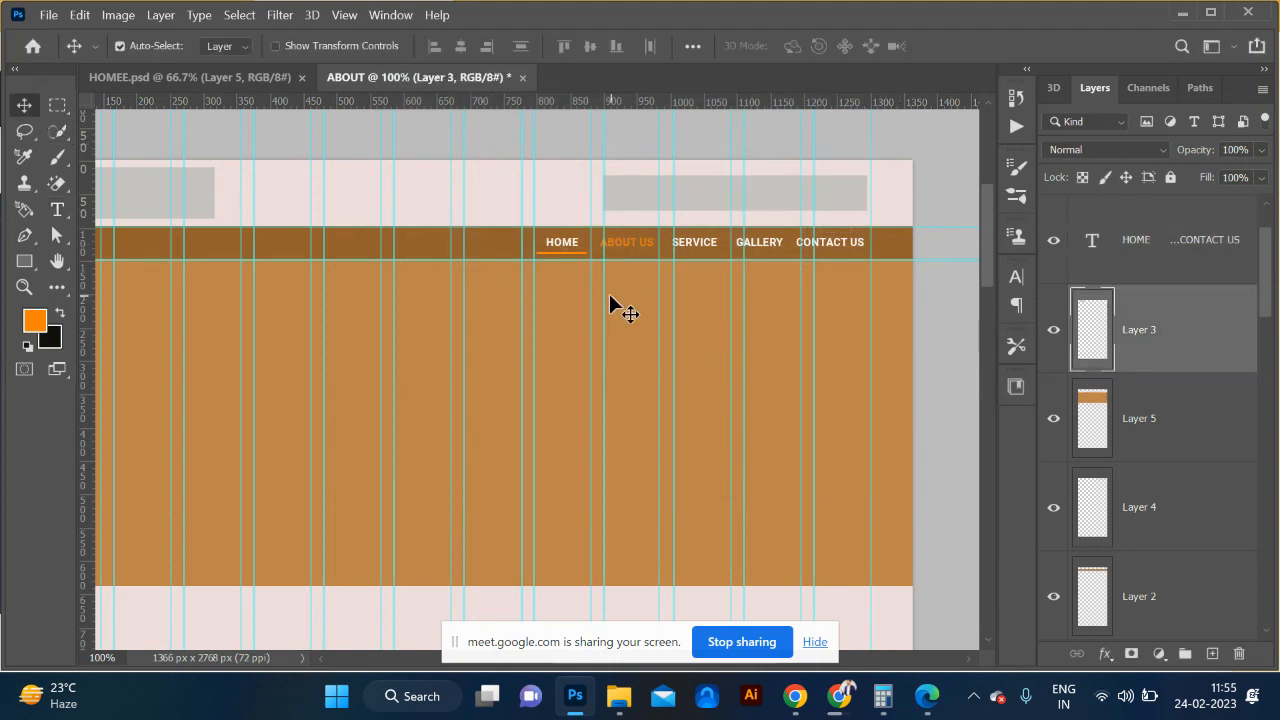
pyautogui.press('i')
pyautogui.click(551, 206)
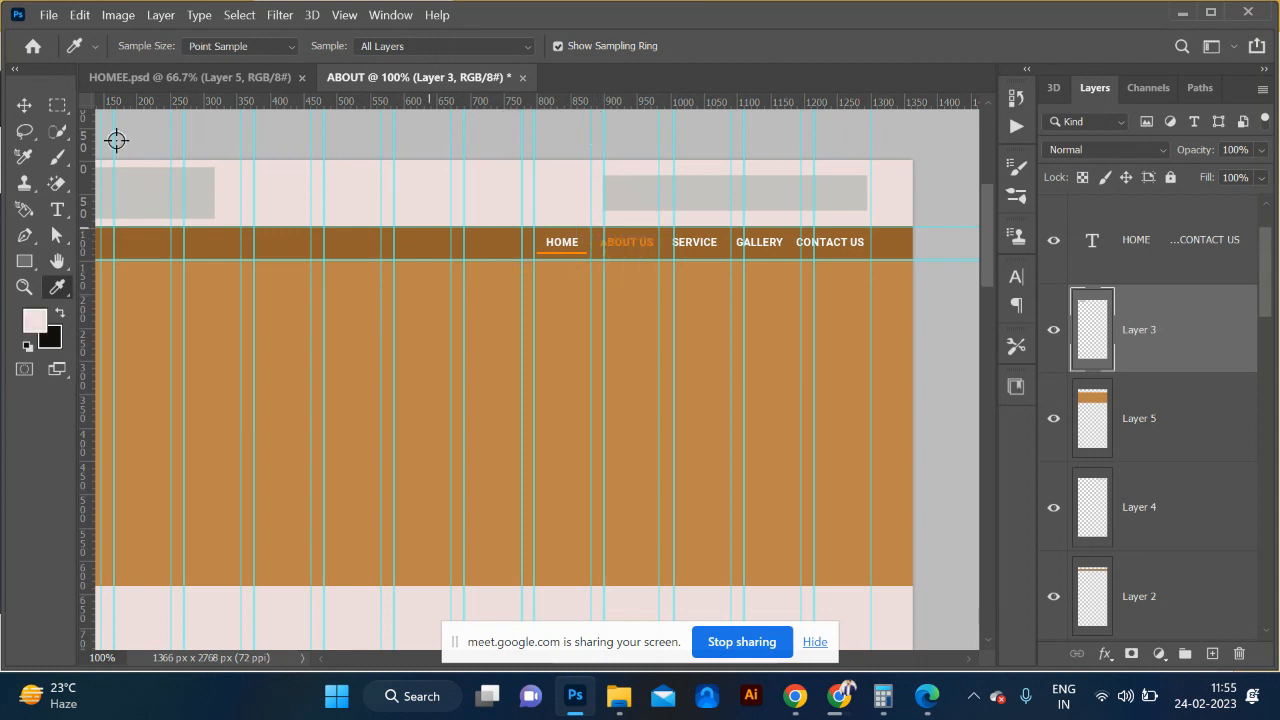
pyautogui.click(26, 106)
pyautogui.hotkey('shift', 'Right')
pyautogui.hotkey('shift', 'Right')
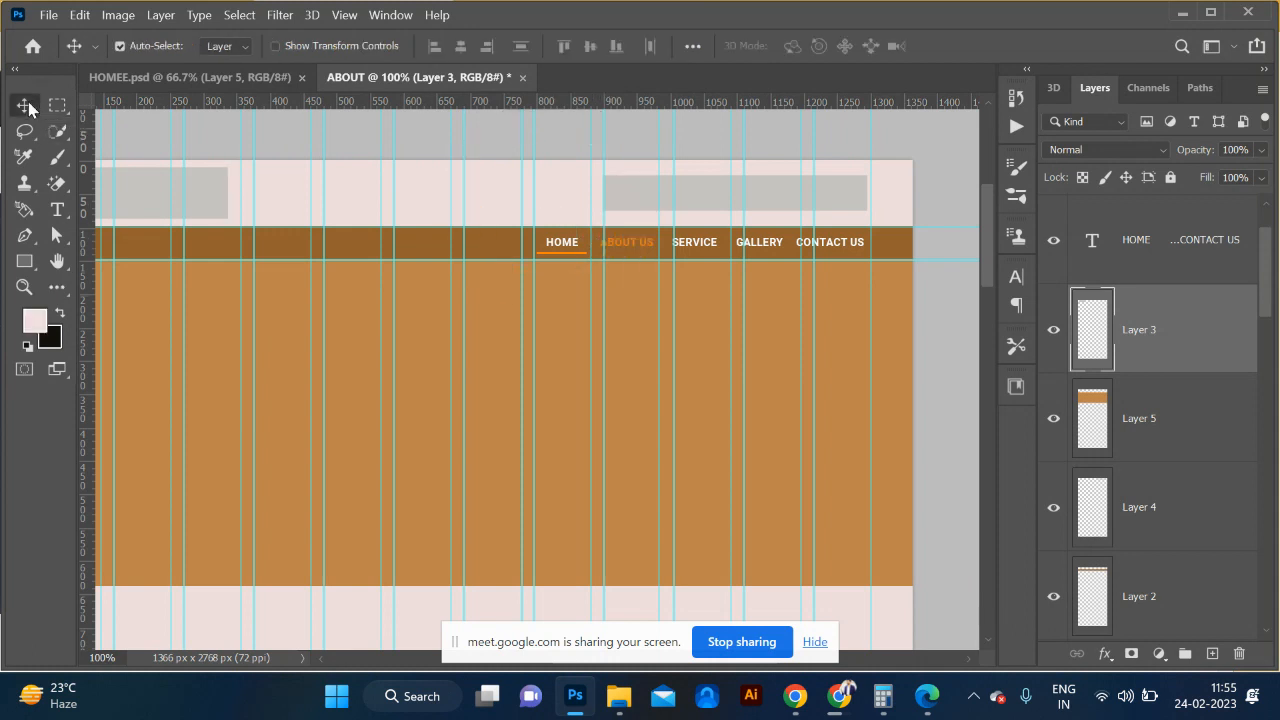
pyautogui.hotkey('shift', 'Left')
pyautogui.hotkey('shift', 'Left')
# Step: Move the orange underline bar along the brown navigation bar so it sits beneath ABOUT US
pyautogui.click(570, 252)
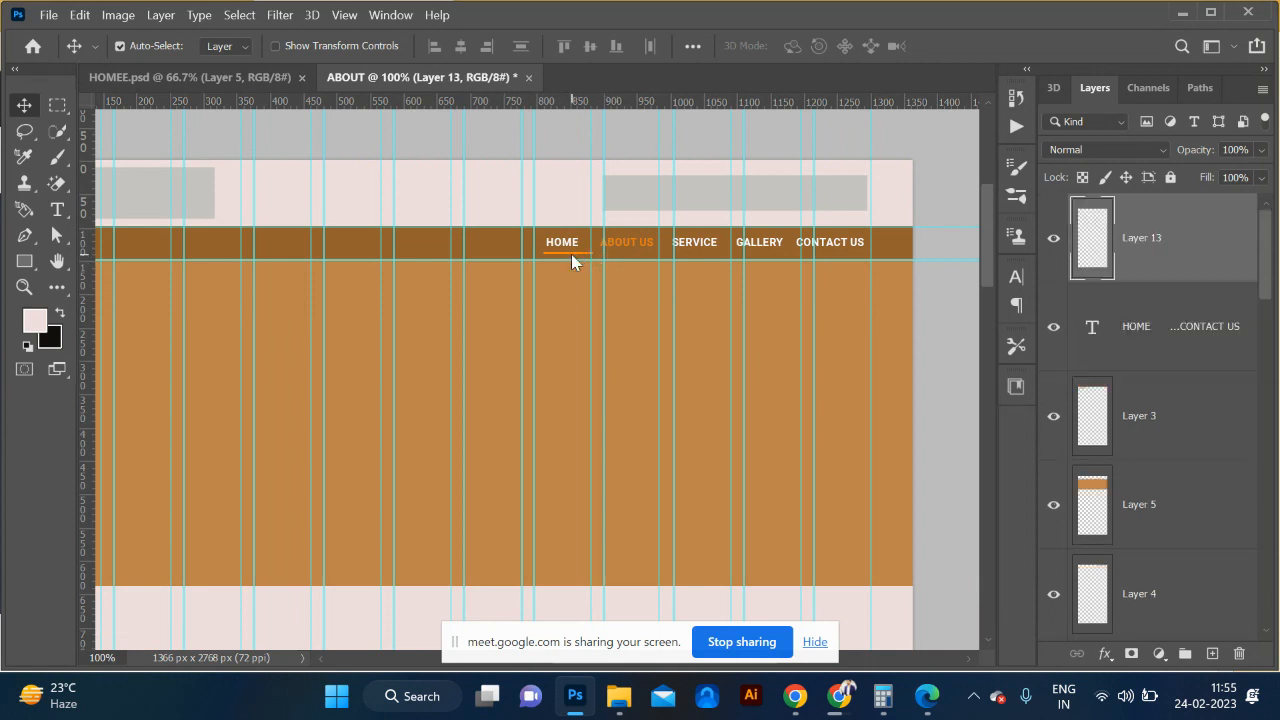
pyautogui.hotkey('shift', 'Right')
pyautogui.hotkey('shift', 'Right')
pyautogui.hotkey('shift', 'Right')
pyautogui.hotkey('shift', 'Right')
pyautogui.hotkey('shift', 'Right')
pyautogui.hotkey('shift', 'Right')
pyautogui.hotkey('shift', 'Right')
pyautogui.hotkey('shift', 'Right')
pyautogui.hotkey('ctrl', '-')
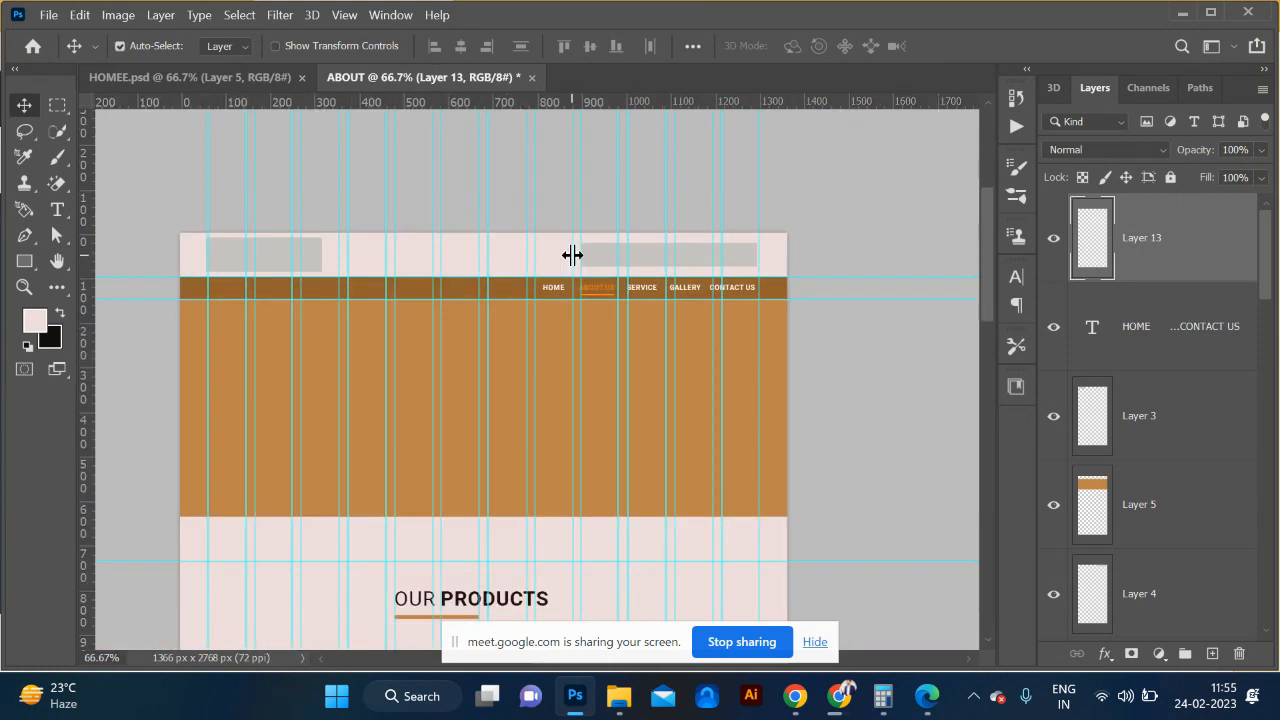
# Step: Compare the highlighted menu item and page layout between the HOMEE and ABOUT documents
pyautogui.click(236, 86)
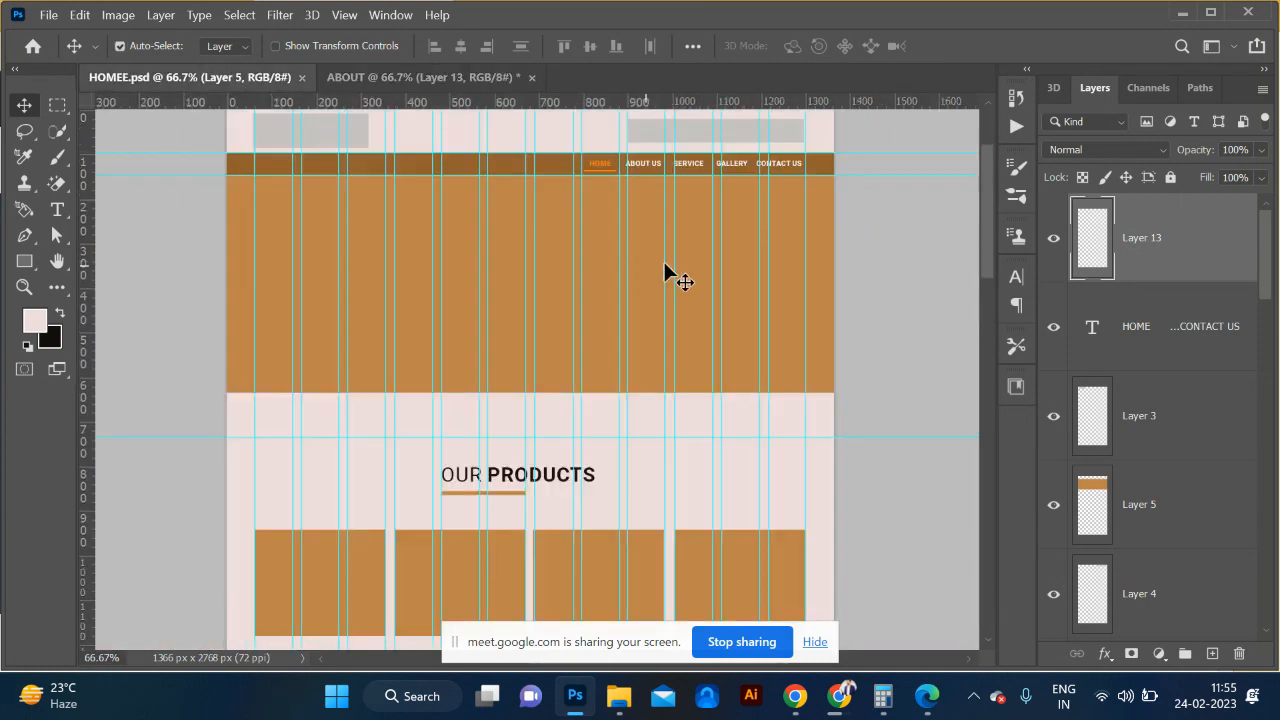
pyautogui.click(648, 187)
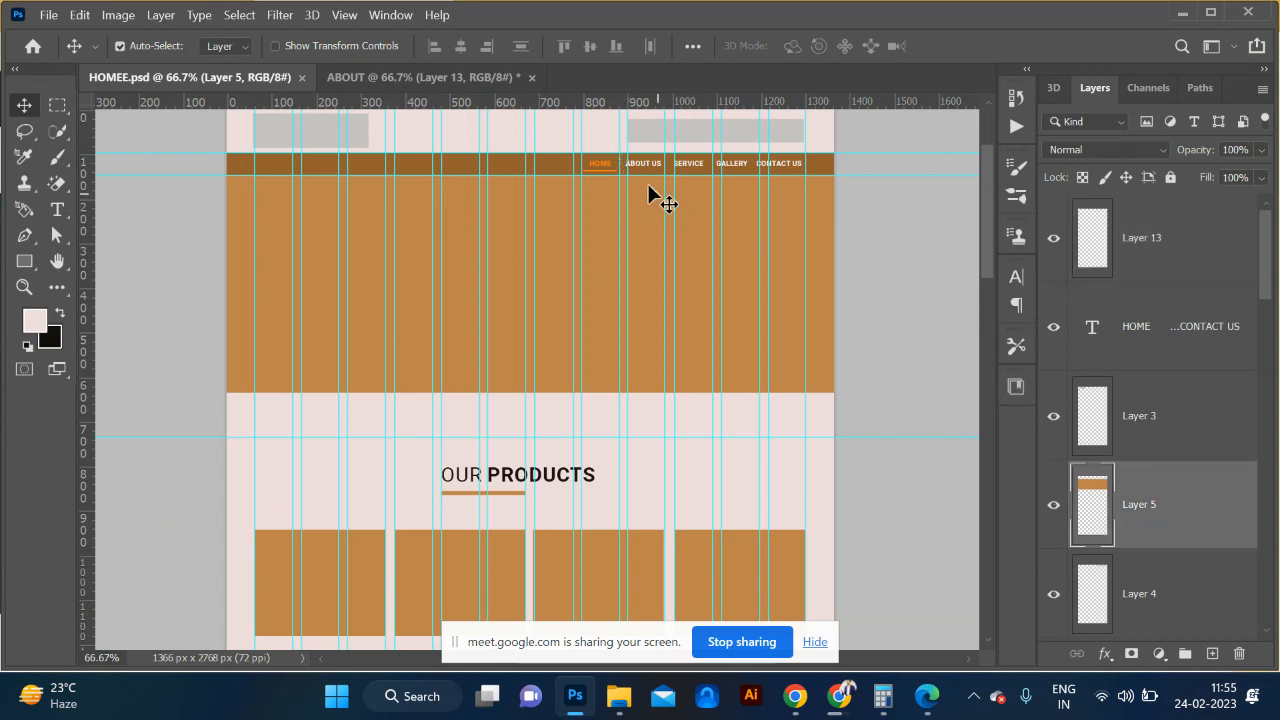
pyautogui.click(393, 76)
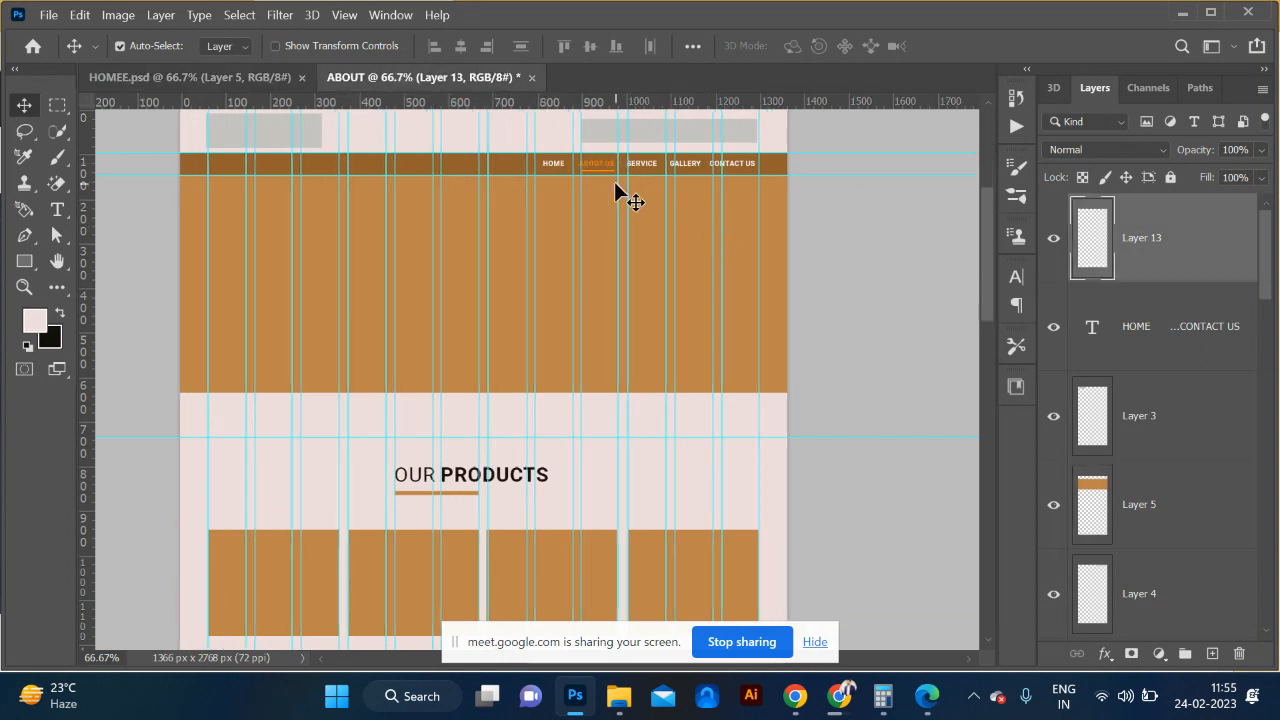
pyautogui.scroll(-5, 633, 256)
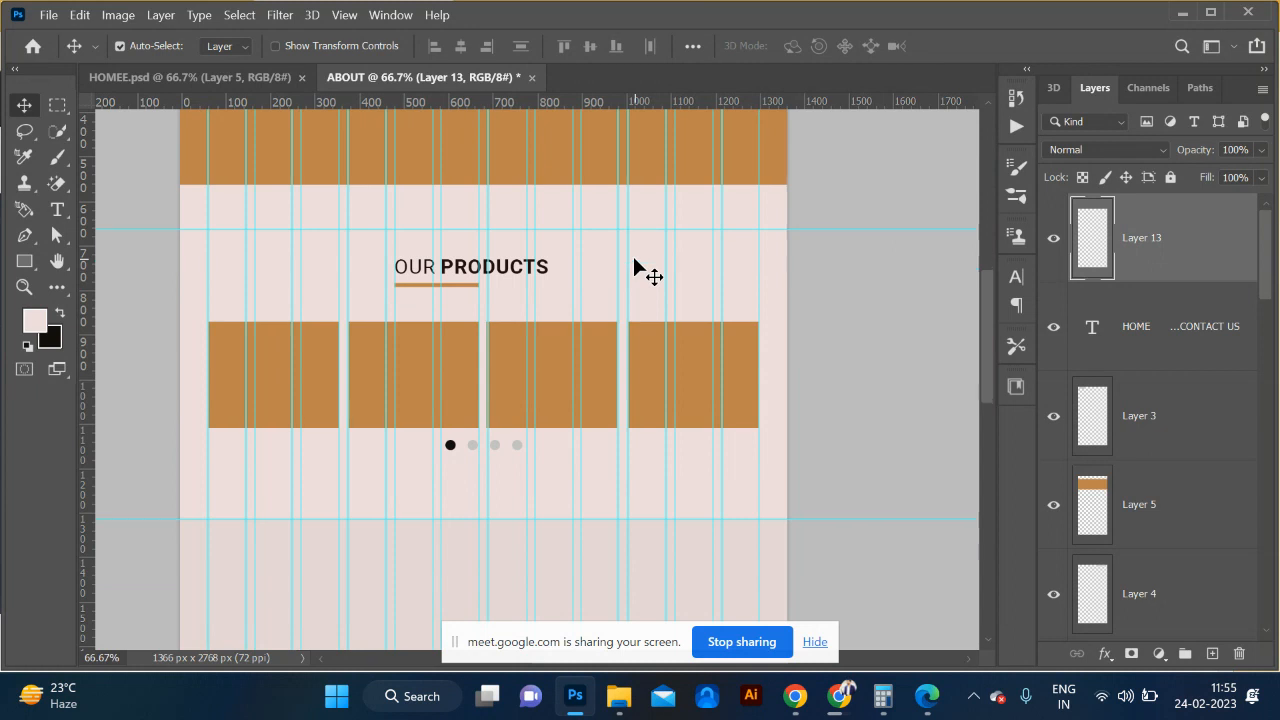
pyautogui.scroll(8, 636, 262)
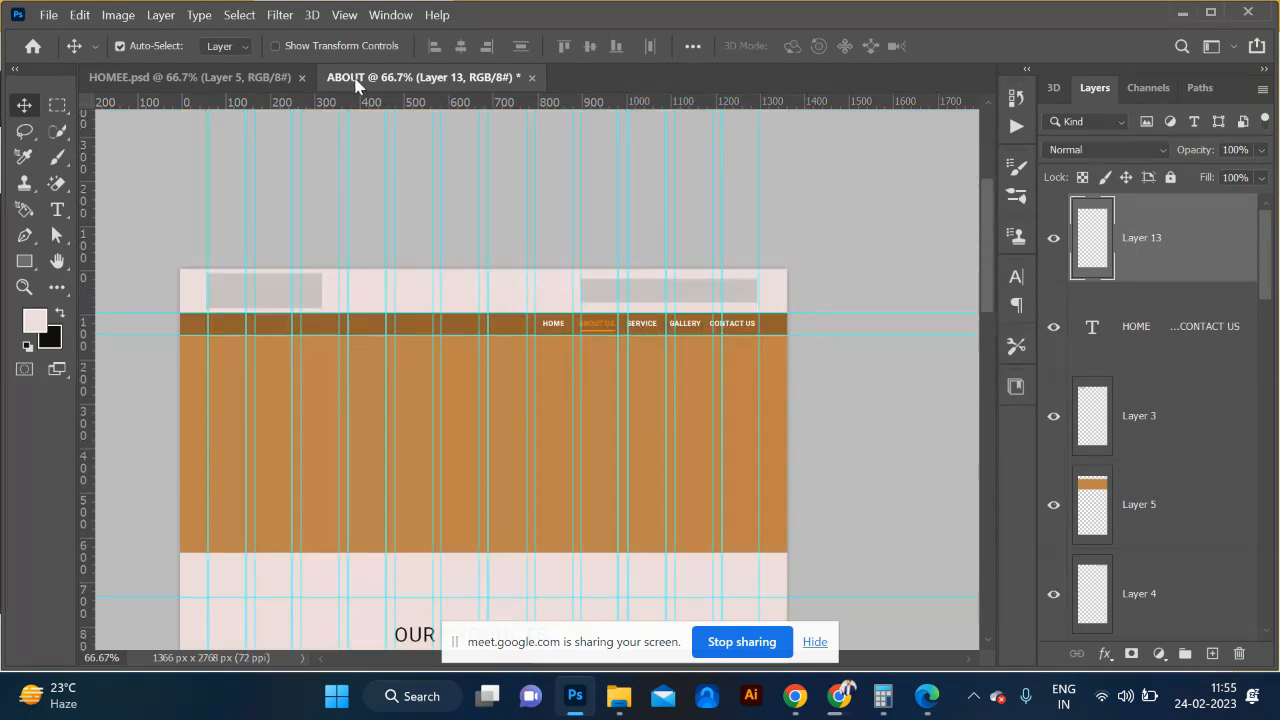
# Step: Examine the HOMEE page from the product boxes and slider dots up to the header, checking alignment with the column guides
pyautogui.click(238, 85)
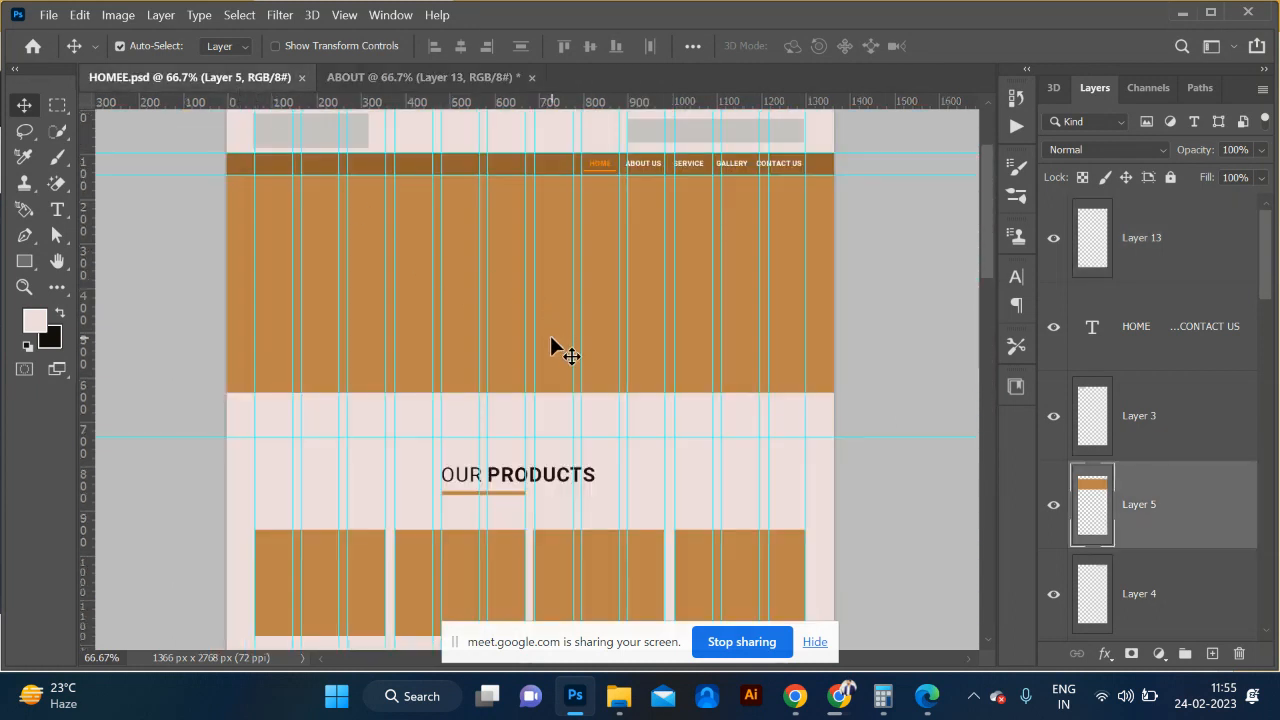
pyautogui.scroll(-5, 560, 345)
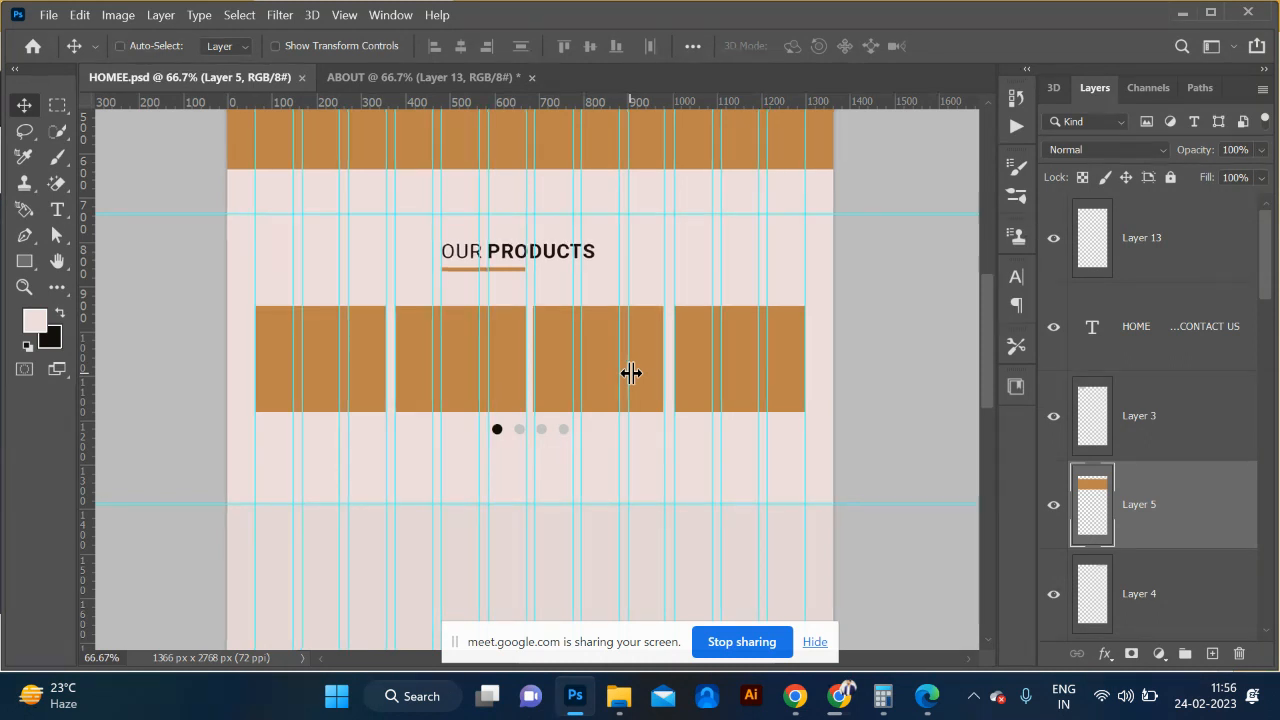
pyautogui.hotkey('ctrl', '-')
pyautogui.hotkey('ctrl', '-')
pyautogui.hotkey('ctrl', '-')
pyautogui.scroll(5, 630, 380)
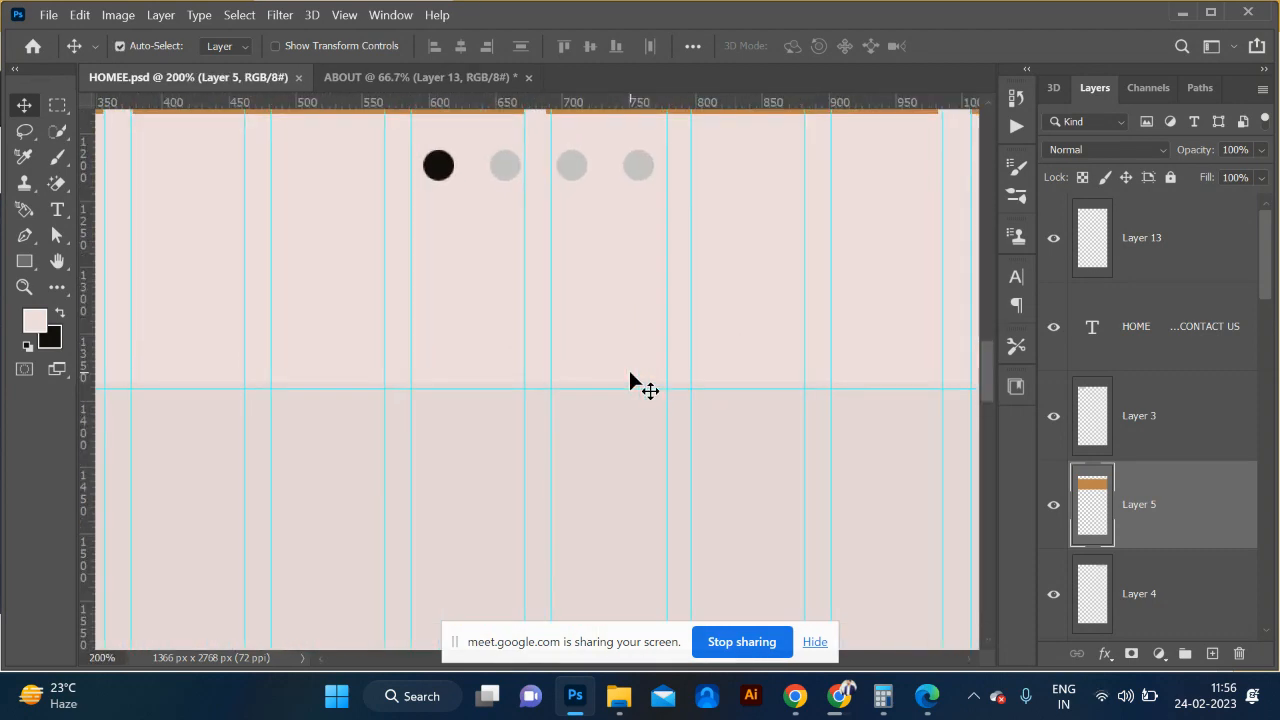
pyautogui.scroll(4, 630, 380)
pyautogui.hscroll(6, 630, 380)
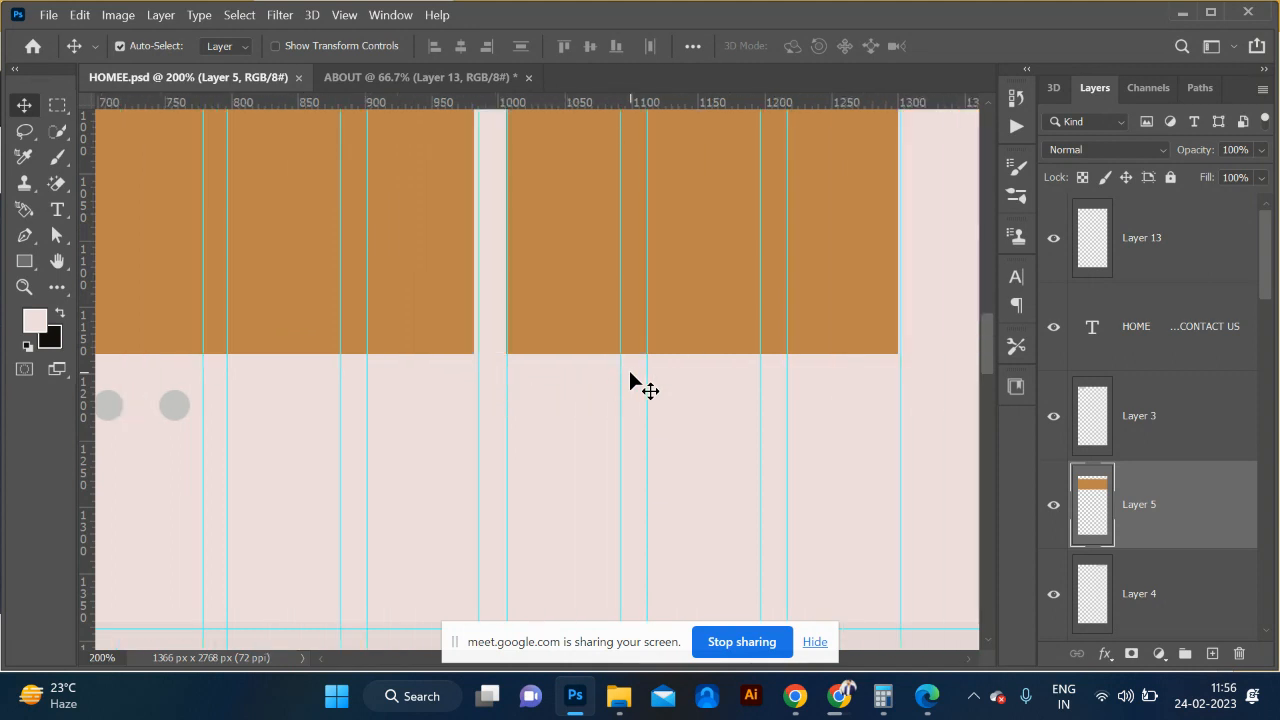
pyautogui.hscroll(-10, 630, 380)
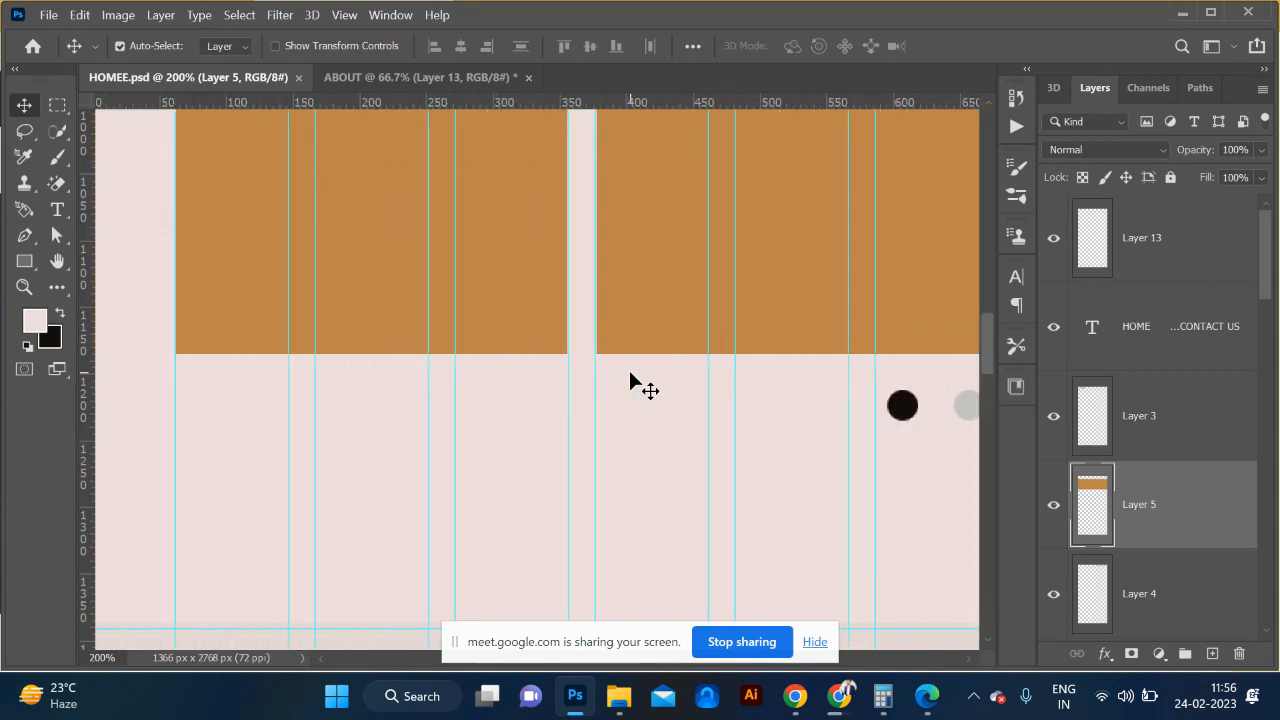
pyautogui.scroll(-5, 630, 380)
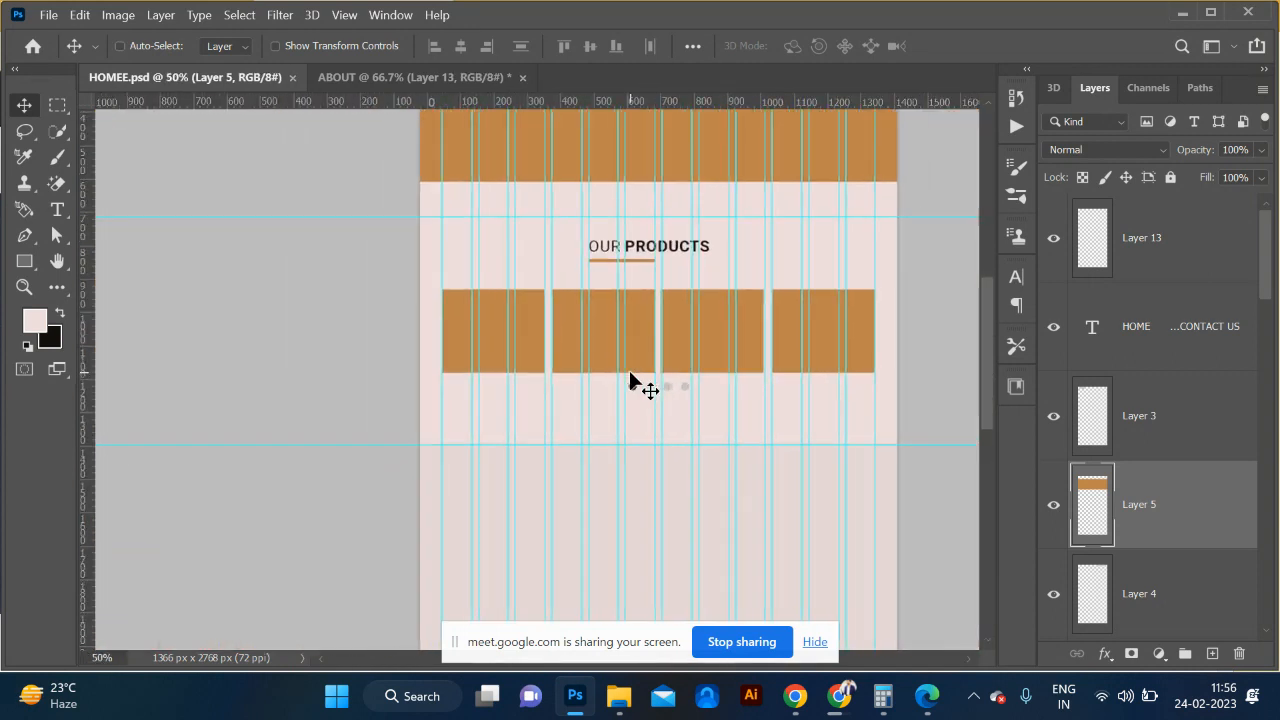
pyautogui.scroll(2, 630, 380)
pyautogui.scroll(6, 630, 380)
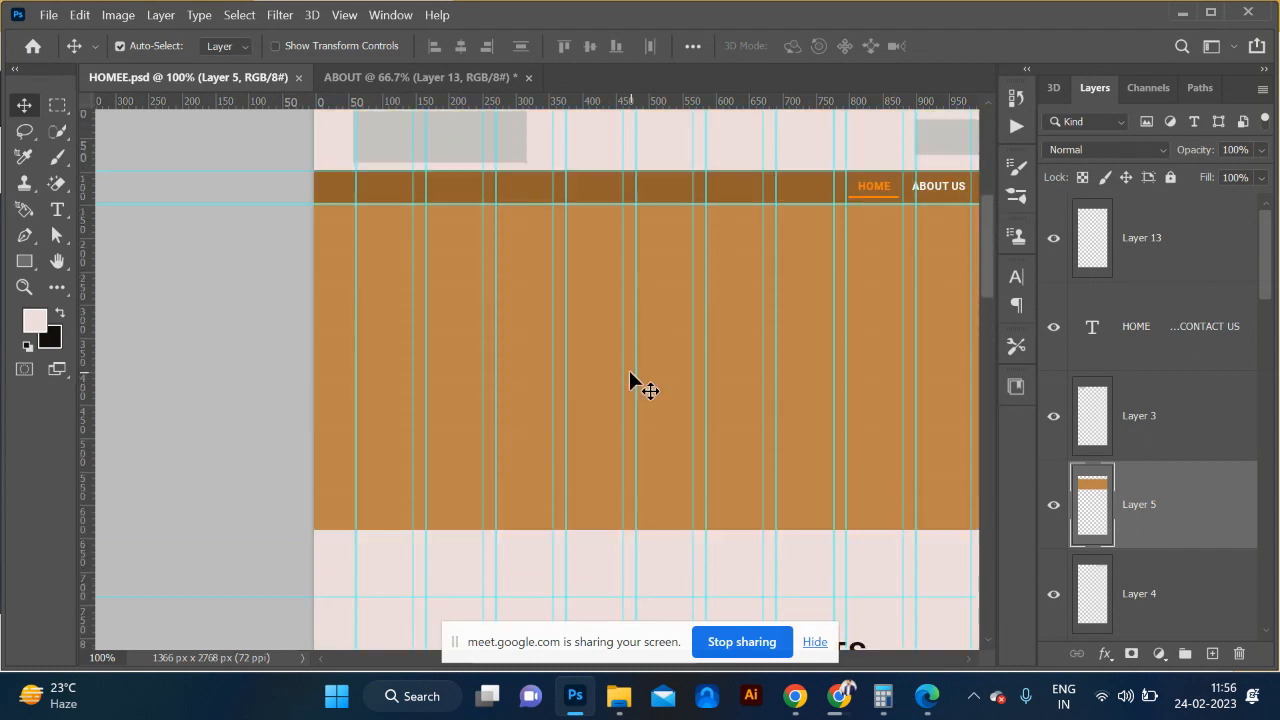
pyautogui.scroll(1, 630, 380)
pyautogui.hscroll(-2, 630, 380)
pyautogui.hscroll(10, 630, 380)
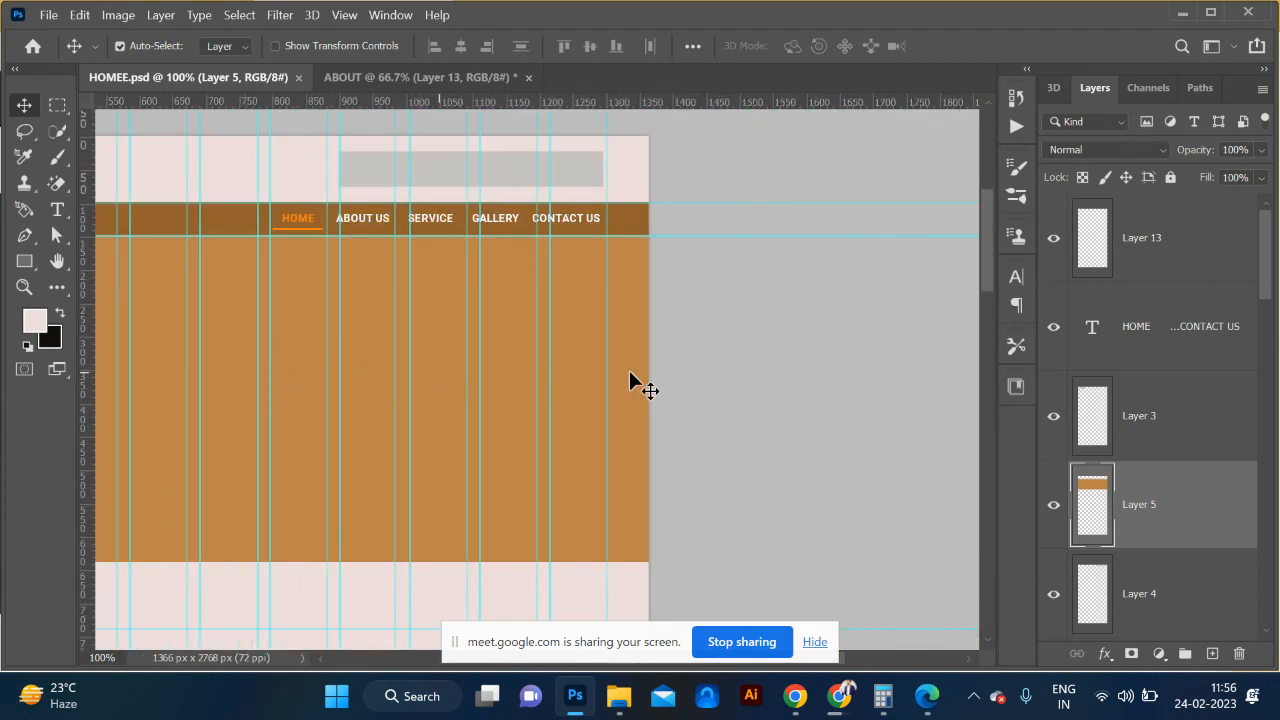
pyautogui.hscroll(3, 630, 380)
pyautogui.hscroll(-8, 630, 380)
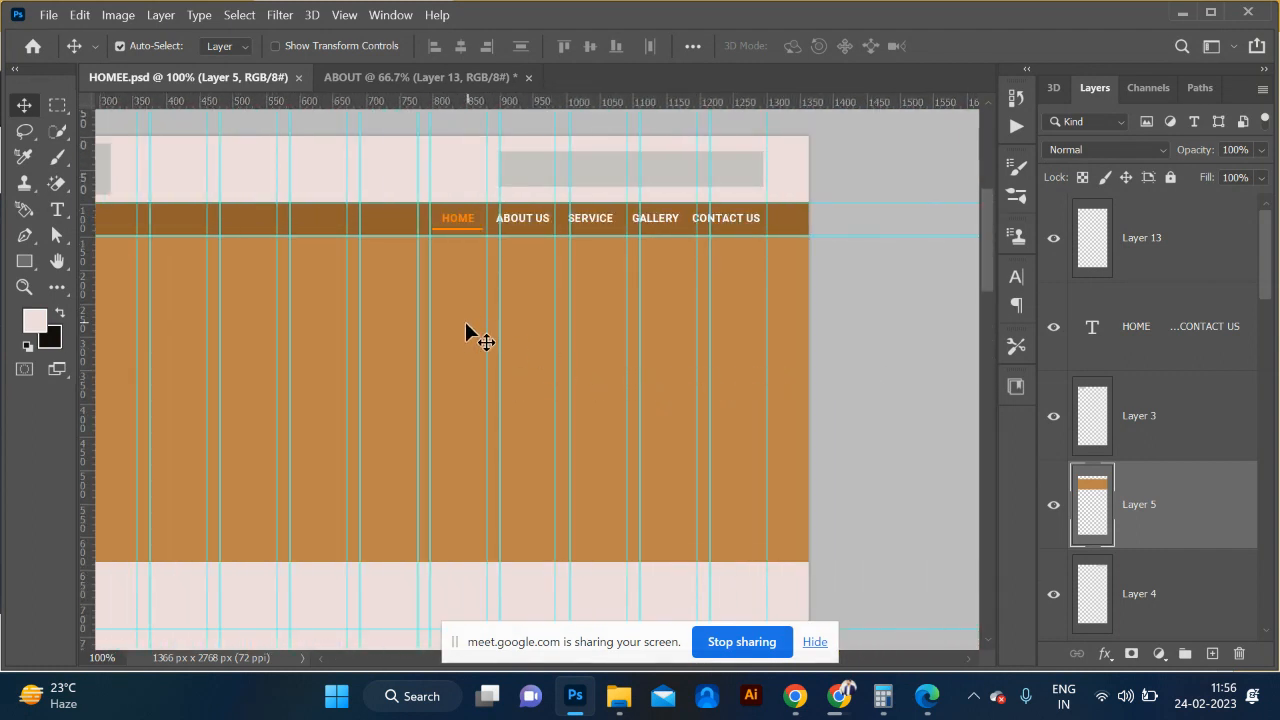
pyautogui.hscroll(-10, 466, 325)
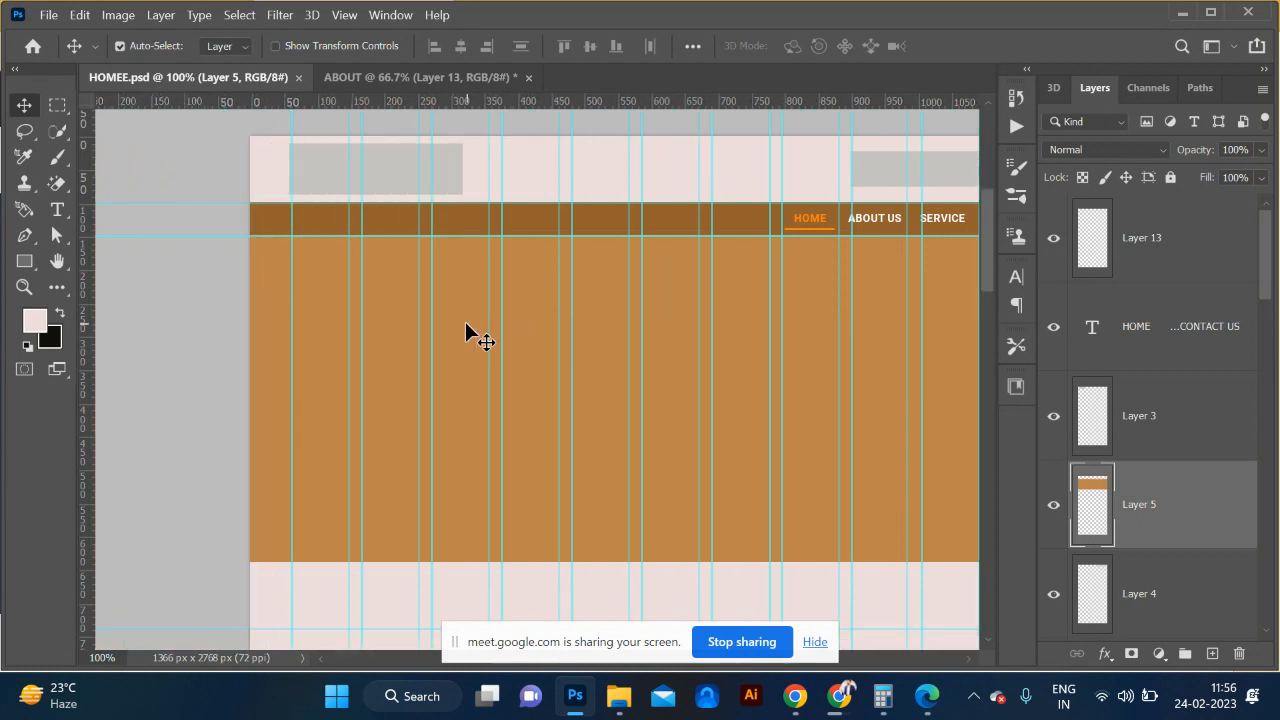
pyautogui.hscroll(3, 466, 325)
pyautogui.hscroll(-1, 466, 325)
pyautogui.hscroll(3, 466, 325)
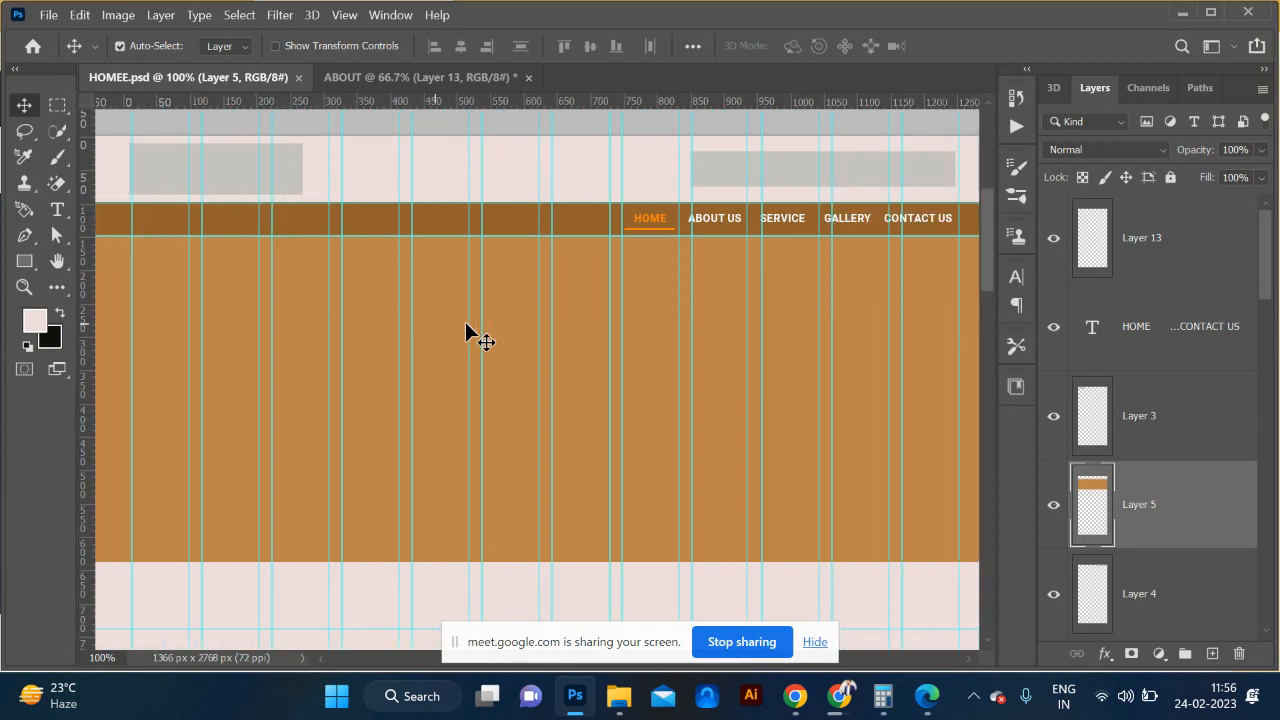
pyautogui.hscroll(2, 466, 325)
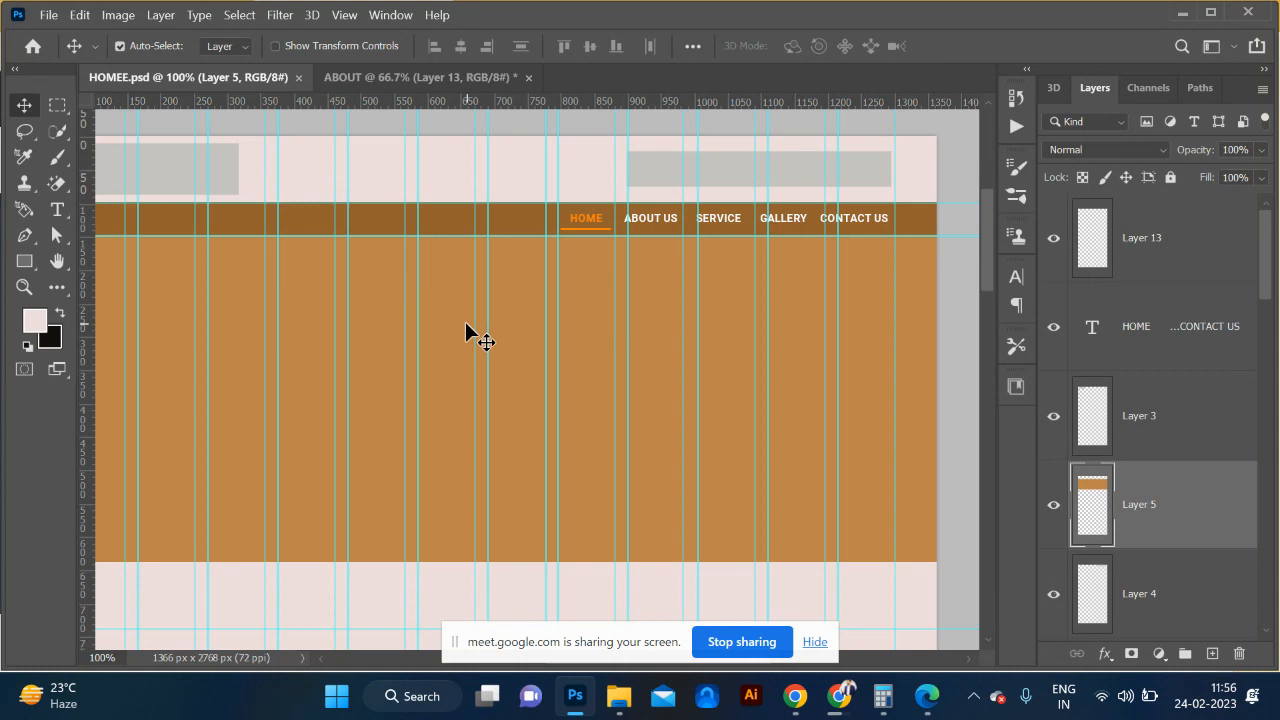
pyautogui.hscroll(-2, 466, 323)
pyautogui.hscroll(3, 466, 323)
pyautogui.hscroll(-2, 466, 323)
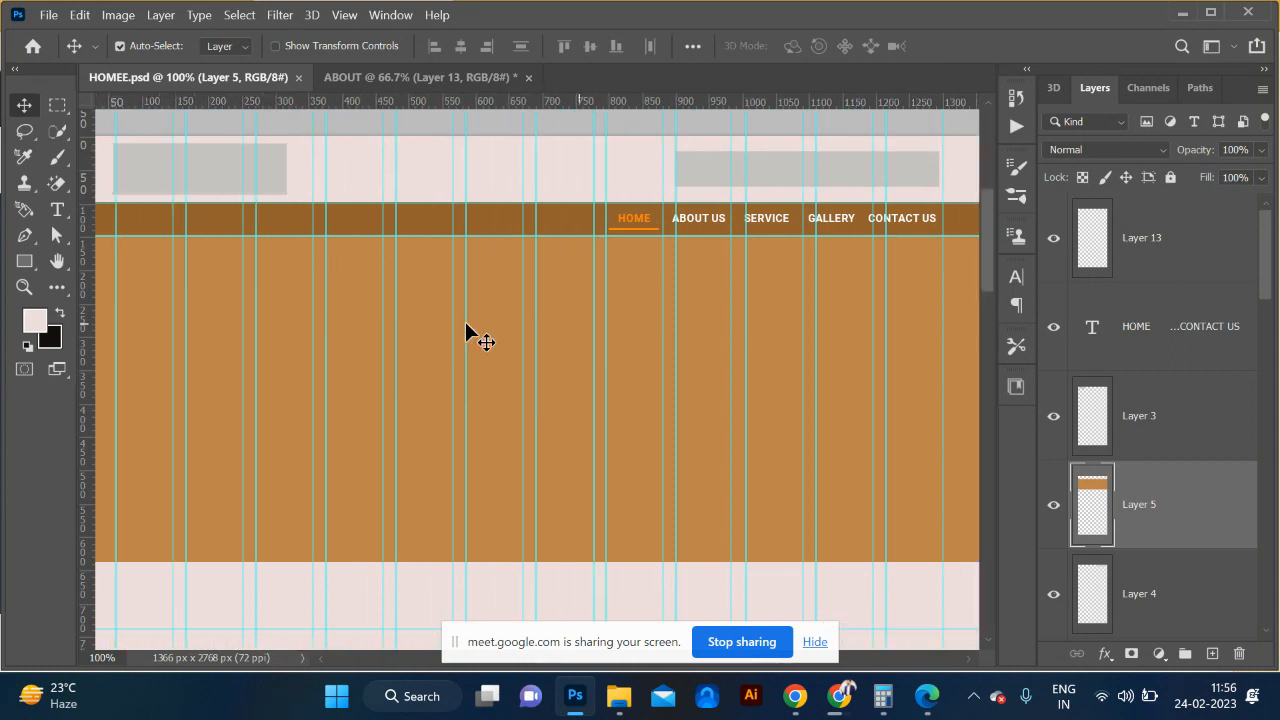
pyautogui.hscroll(3, 466, 323)
pyautogui.hscroll(-1, 466, 323)
pyautogui.hscroll(-1, 465, 321)
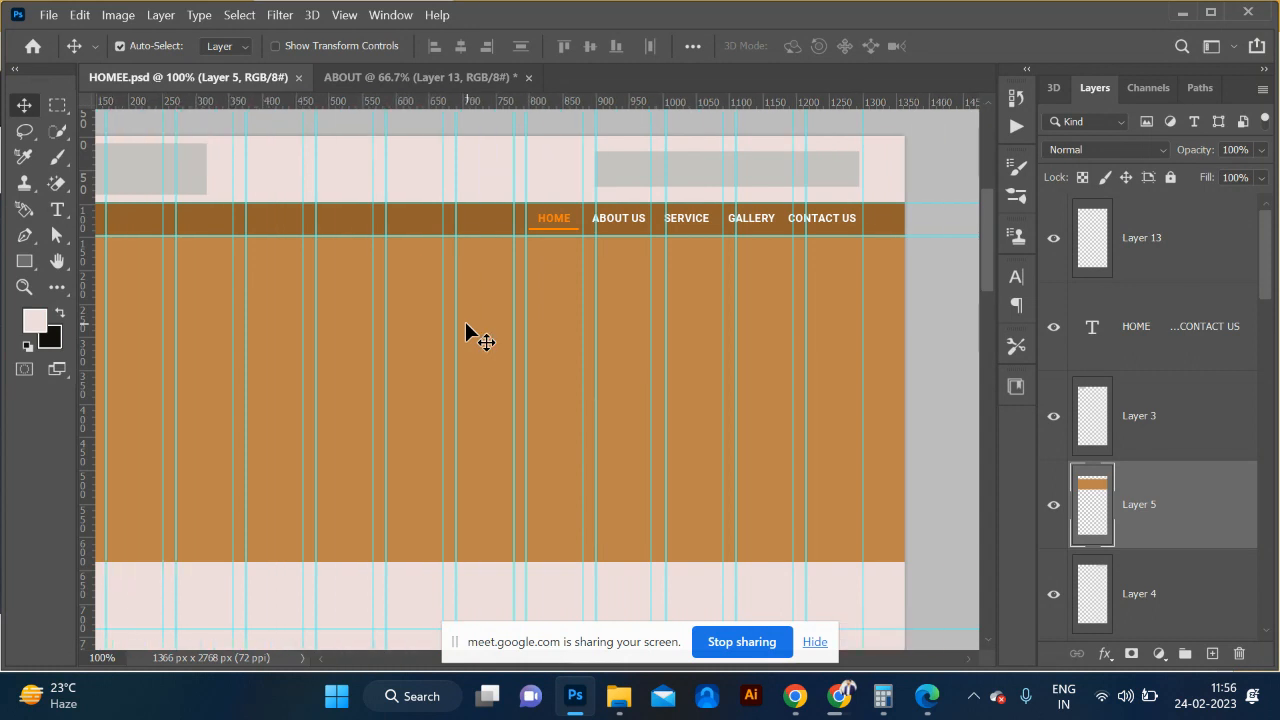
pyautogui.hscroll(-3, 465, 321)
pyautogui.hscroll(-1, 465, 321)
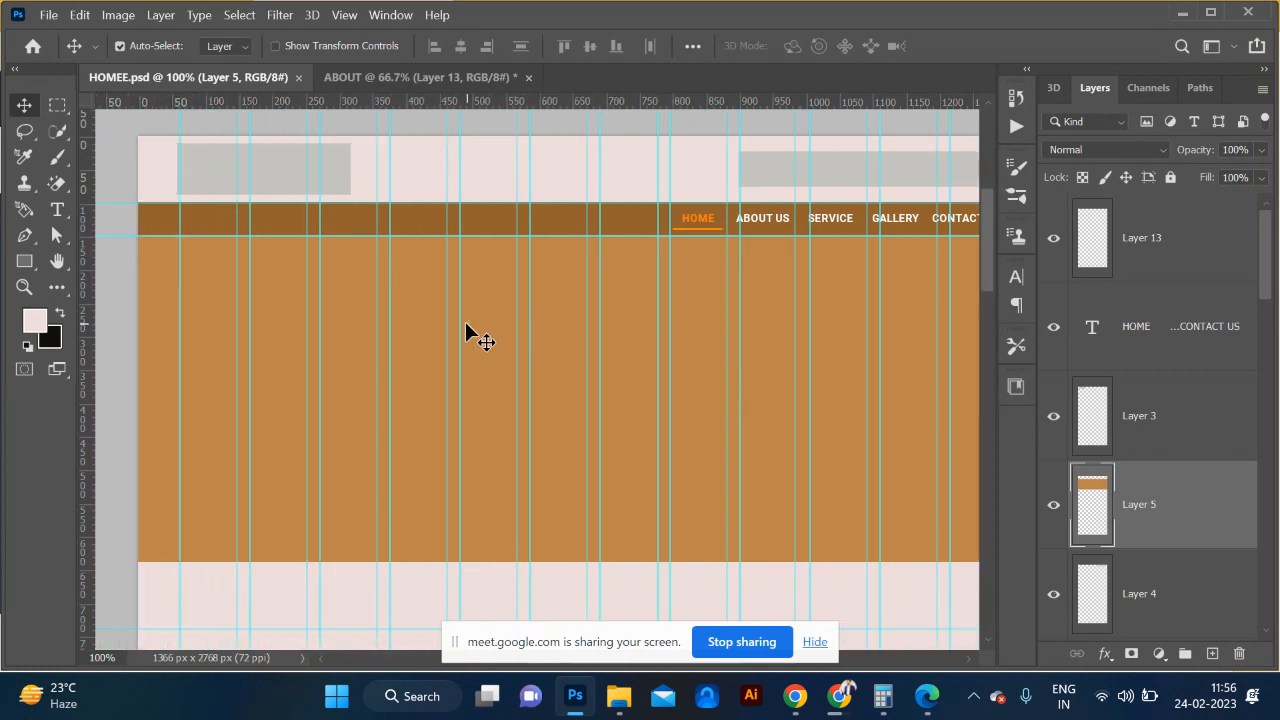
pyautogui.hscroll(3, 465, 321)
pyautogui.hscroll(-2, 465, 321)
pyautogui.hscroll(-3, 465, 321)
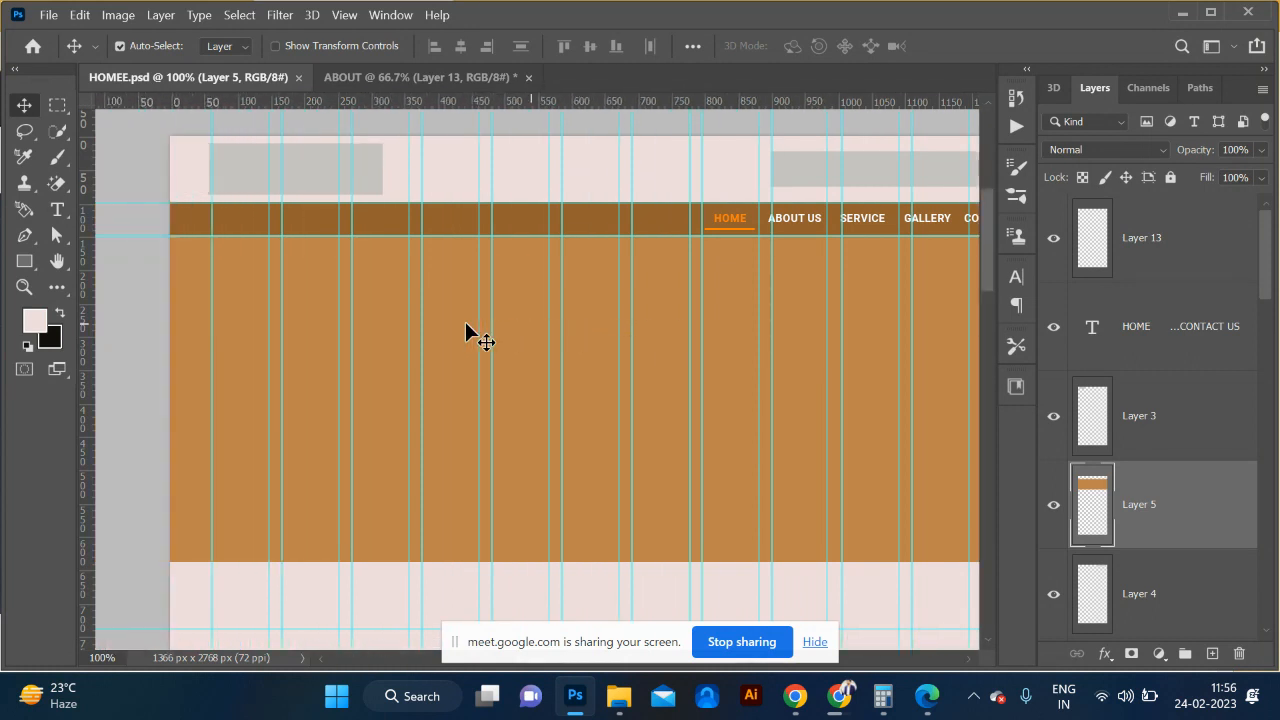
pyautogui.hscroll(2, 465, 321)
pyautogui.hscroll(-1, 465, 321)
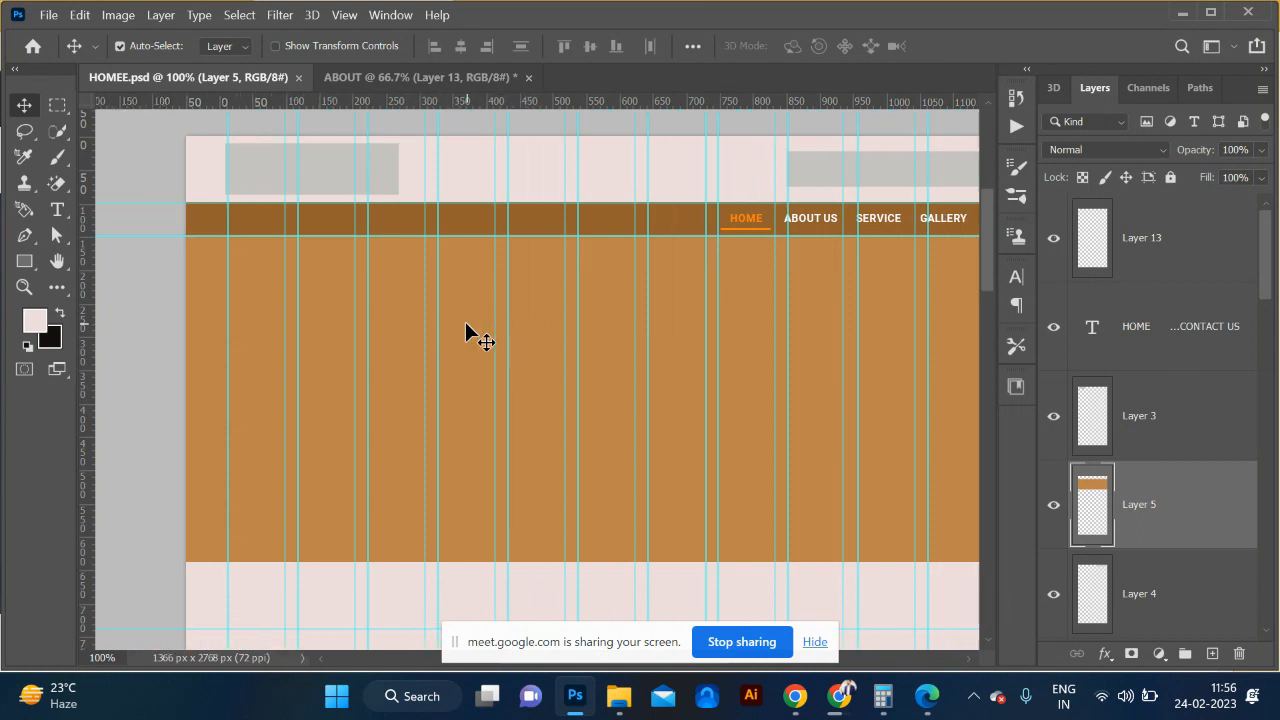
pyautogui.hscroll(1, 465, 321)
pyautogui.hscroll(-1, 465, 321)
pyautogui.hscroll(1, 465, 321)
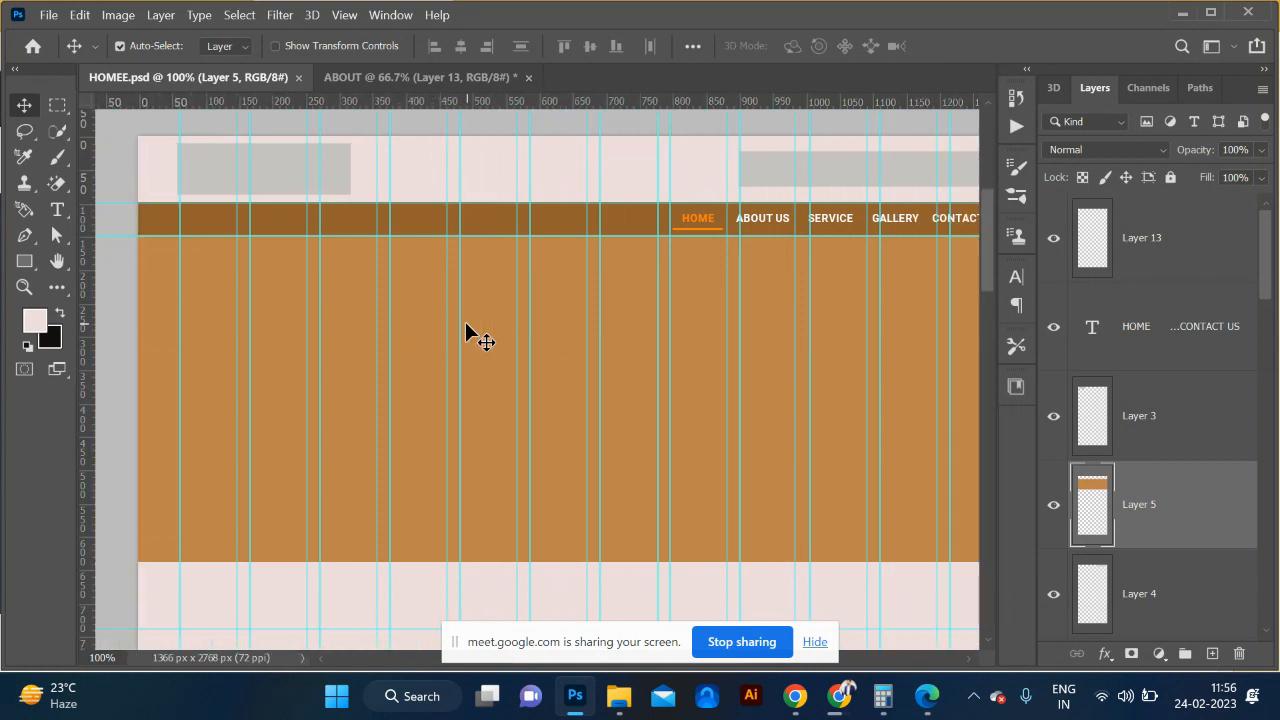
pyautogui.hscroll(-3, 465, 321)
pyautogui.hscroll(3, 465, 321)
pyautogui.hscroll(-6, 465, 321)
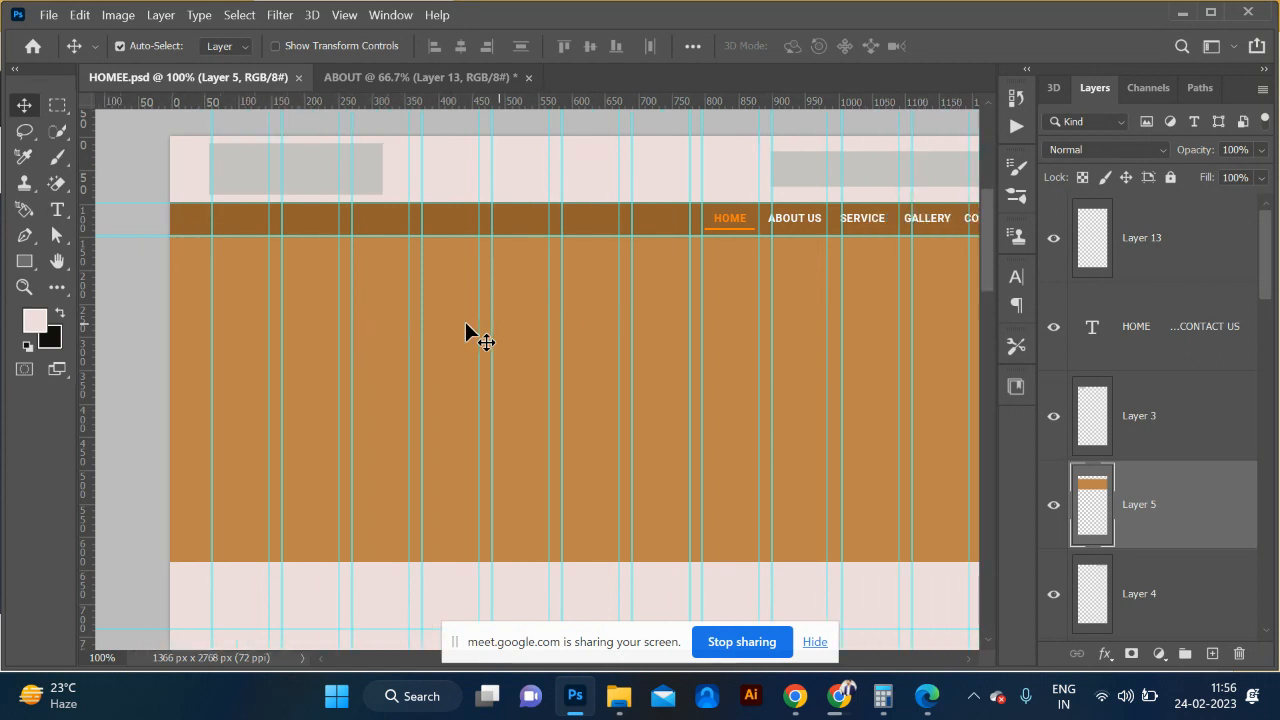
pyautogui.hscroll(6, 465, 321)
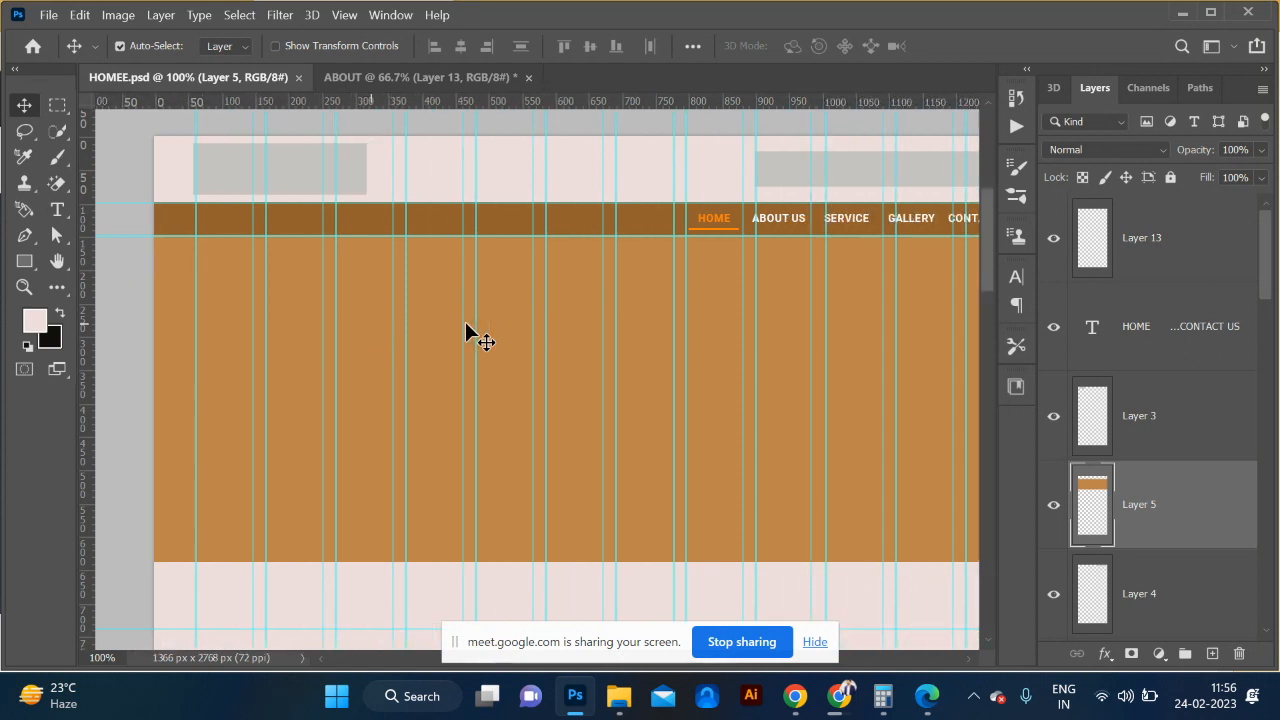
pyautogui.hscroll(-6, 465, 321)
pyautogui.hscroll(5, 465, 321)
pyautogui.hscroll(-2, 465, 321)
pyautogui.hscroll(2, 465, 333)
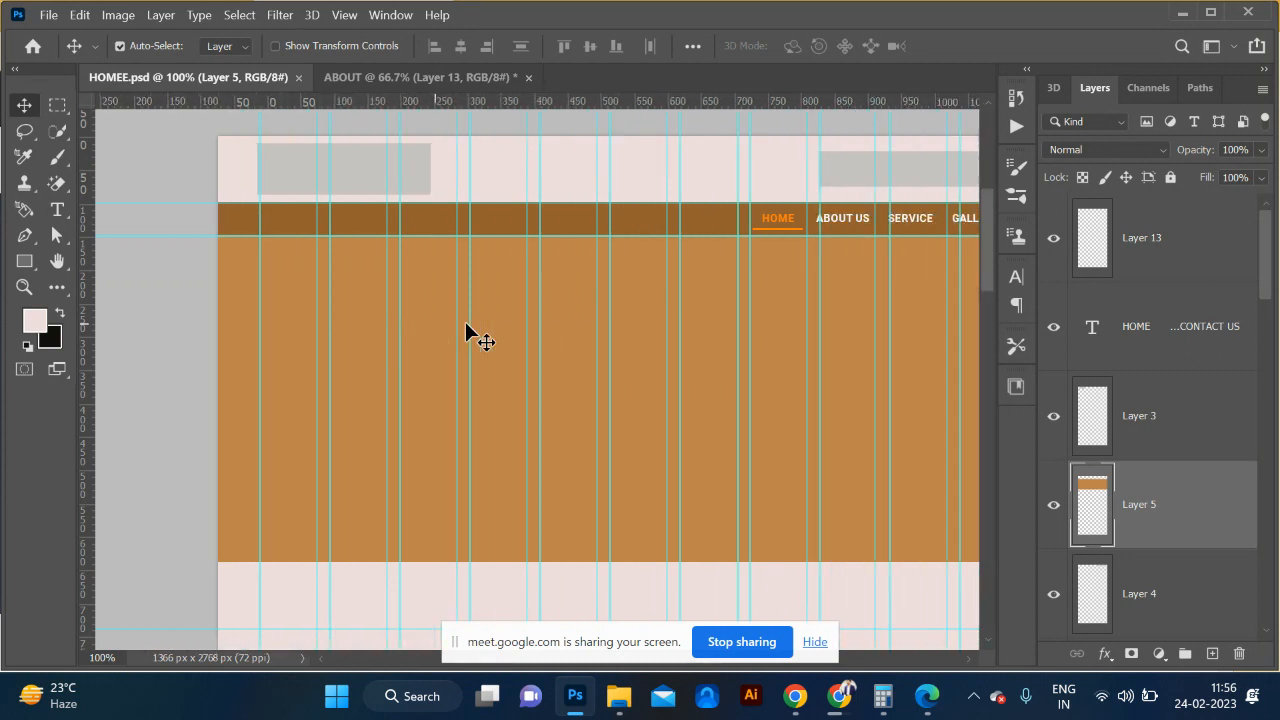
pyautogui.hscroll(-1, 465, 333)
pyautogui.hscroll(1, 465, 333)
pyautogui.hscroll(2, 466, 323)
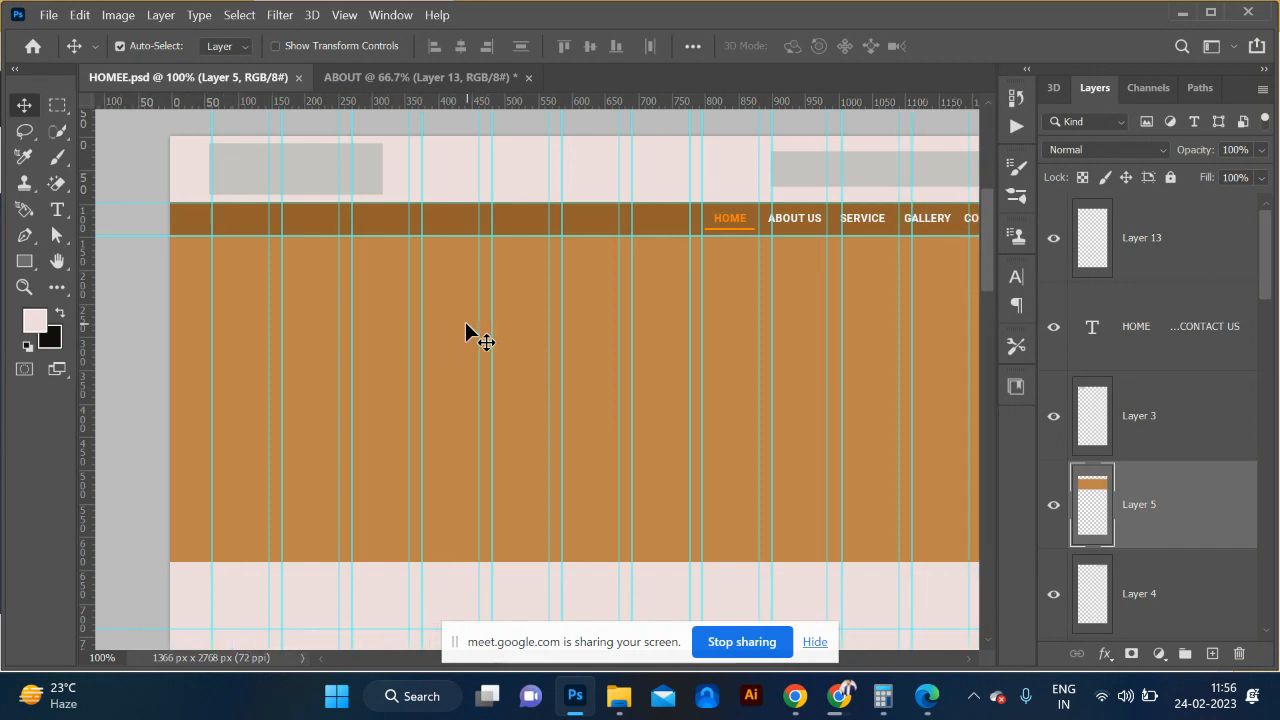
pyautogui.hscroll(1, 465, 333)
pyautogui.hscroll(-3, 466, 323)
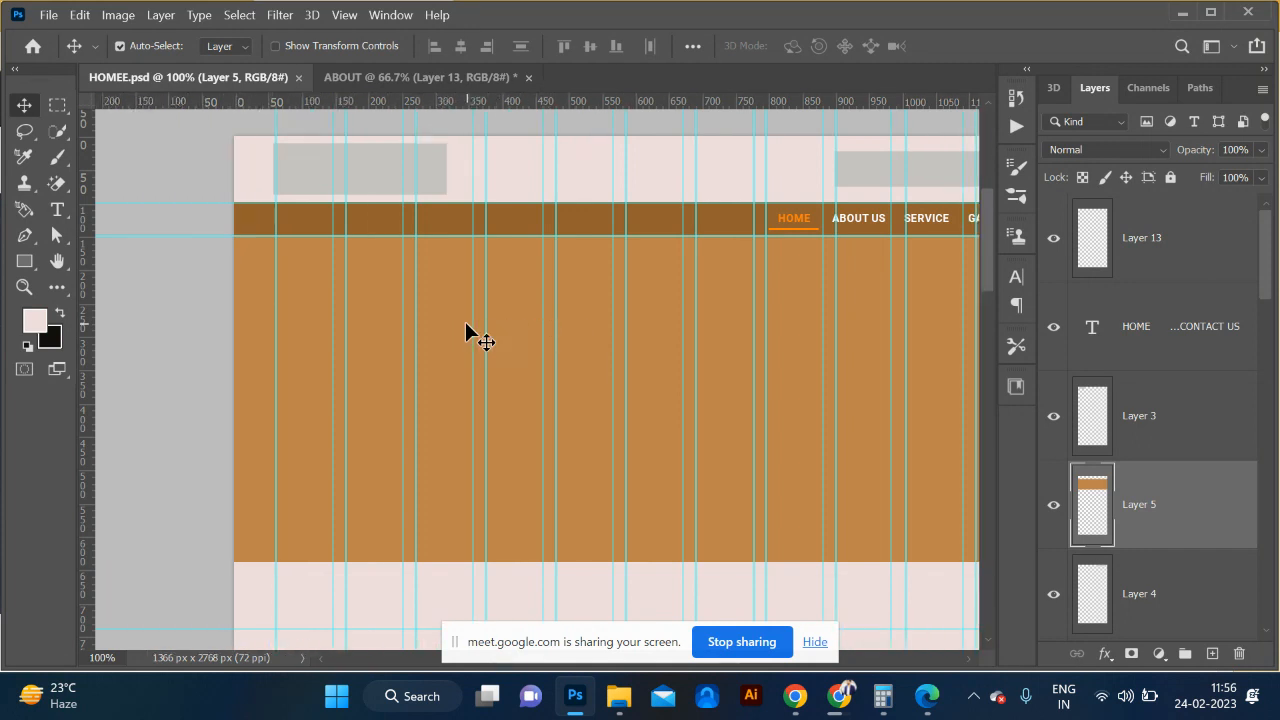
pyautogui.hscroll(4, 466, 323)
pyautogui.hscroll(-2, 466, 323)
pyautogui.hscroll(2, 465, 321)
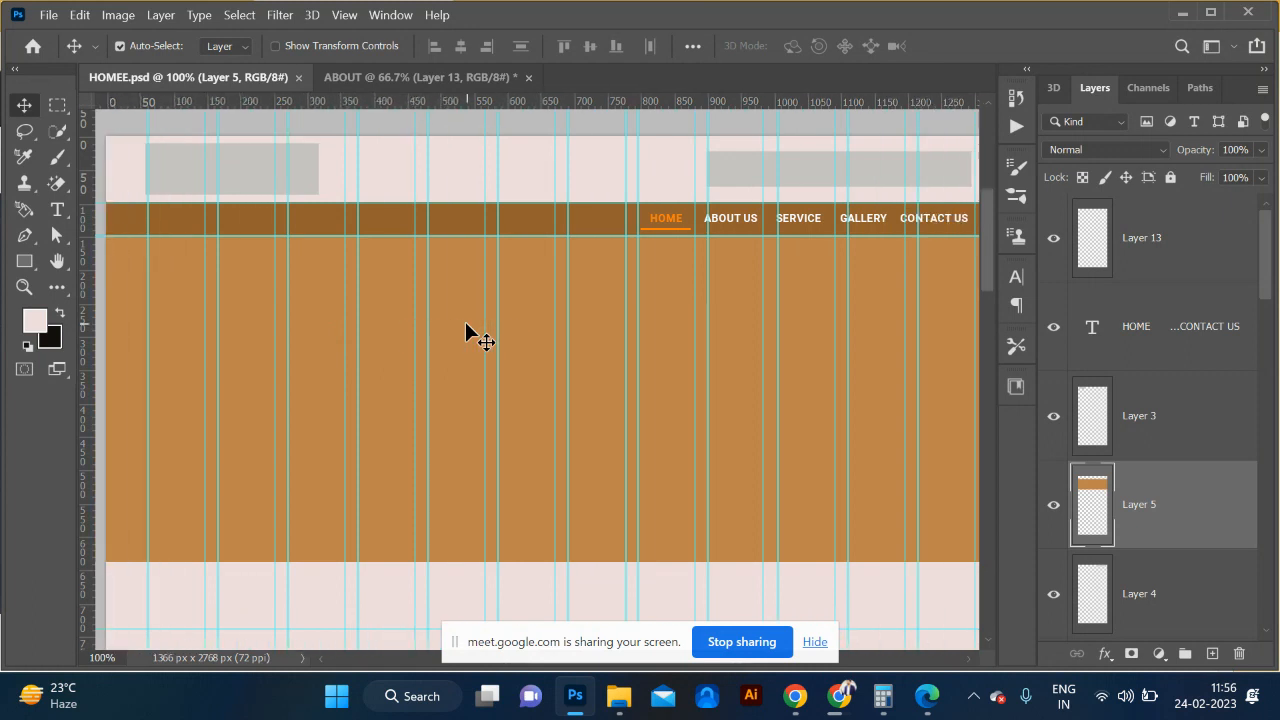
pyautogui.hscroll(1, 465, 321)
pyautogui.hscroll(-1, 465, 321)
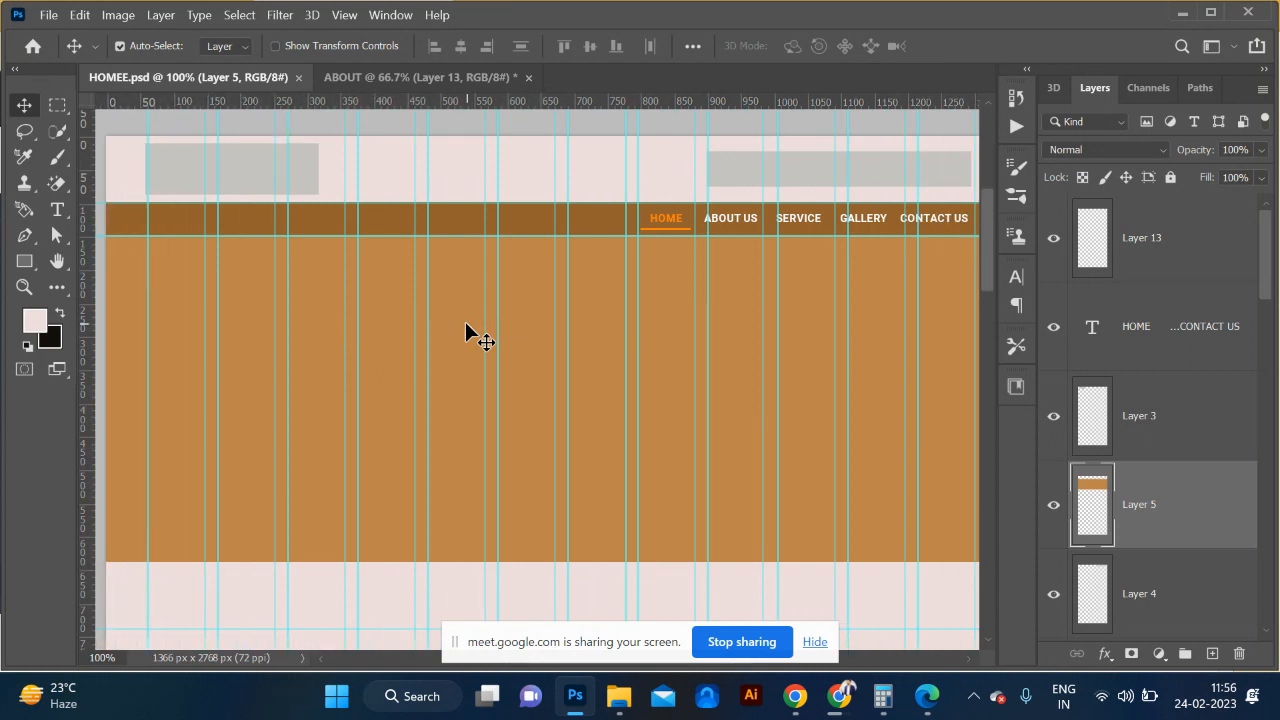
# Step: Nudge the grey logo placeholder box in the HOMEE header slightly into line with the first column guide
pyautogui.click(231, 181)
pyautogui.moveTo(231, 181); pyautogui.dragTo(231, 178)
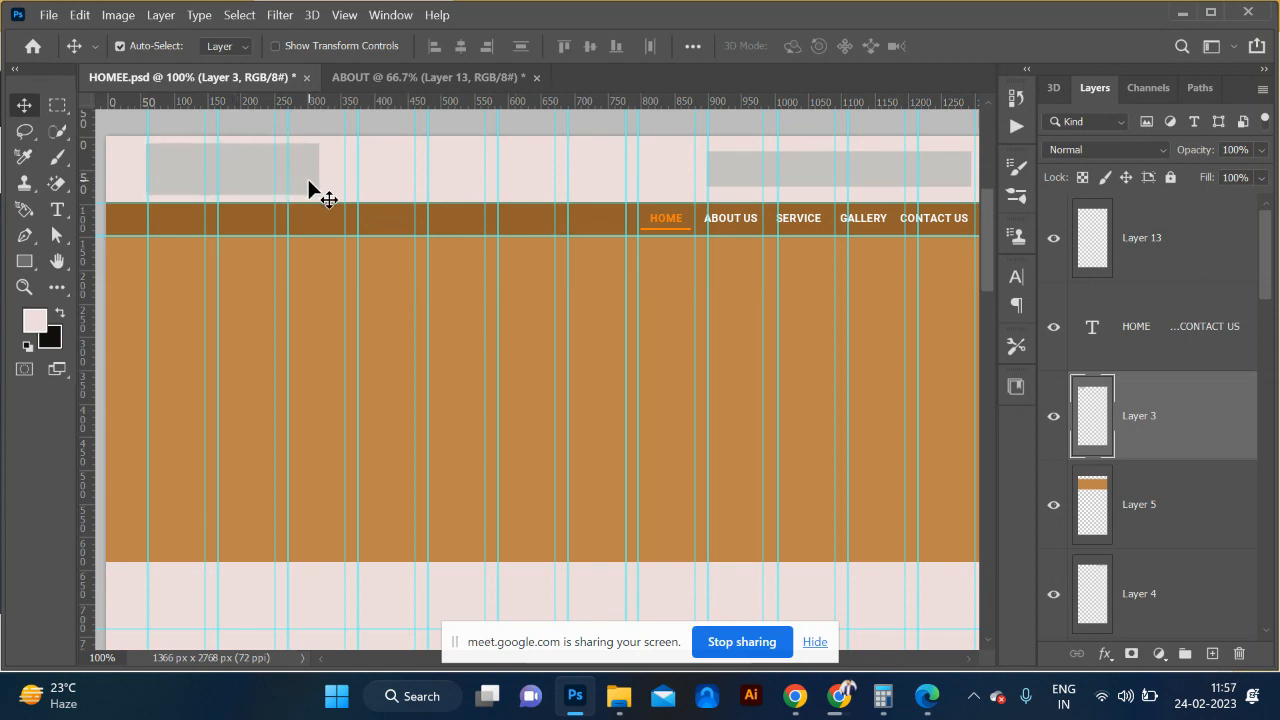
pyautogui.hotkey('ctrl', '-')
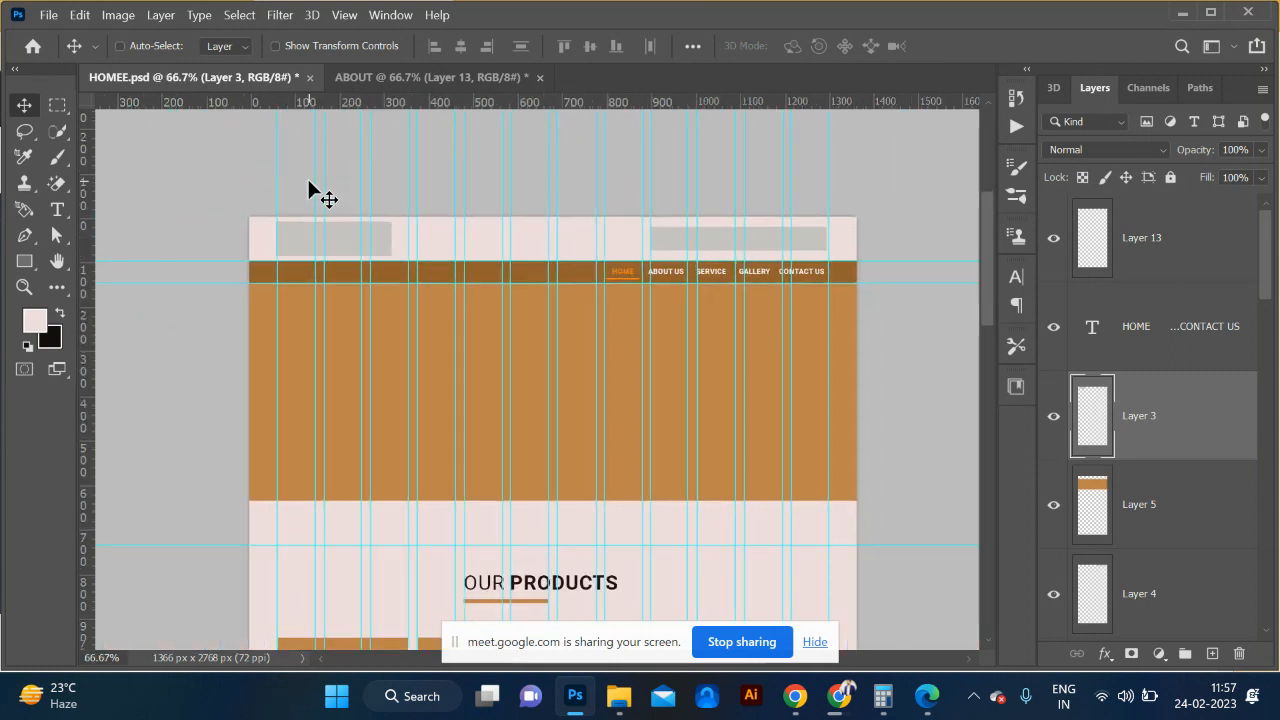
# Step: Transform the long grey bar above the menu to about 77% height and a narrower width, keeping its right edge on the last column guide
pyautogui.click(714, 245)
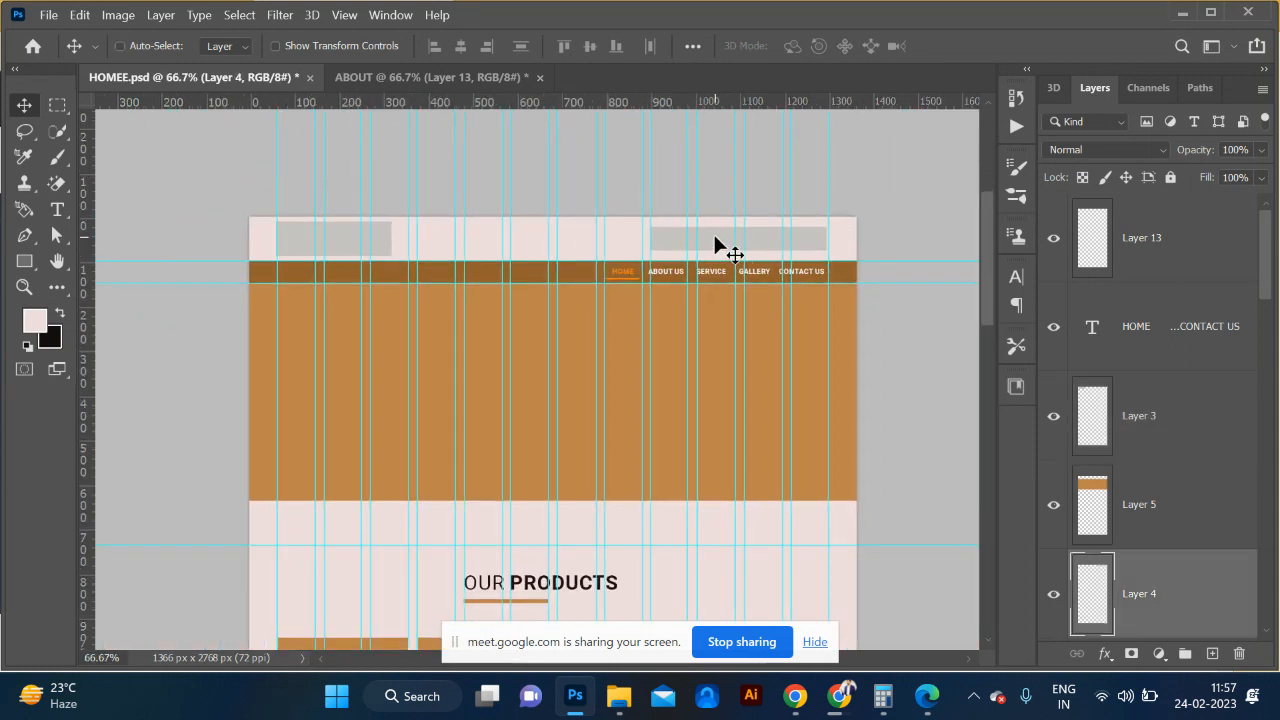
pyautogui.hotkey('ctrl', 't')
pyautogui.moveTo(737, 250); pyautogui.dragTo(735, 247)
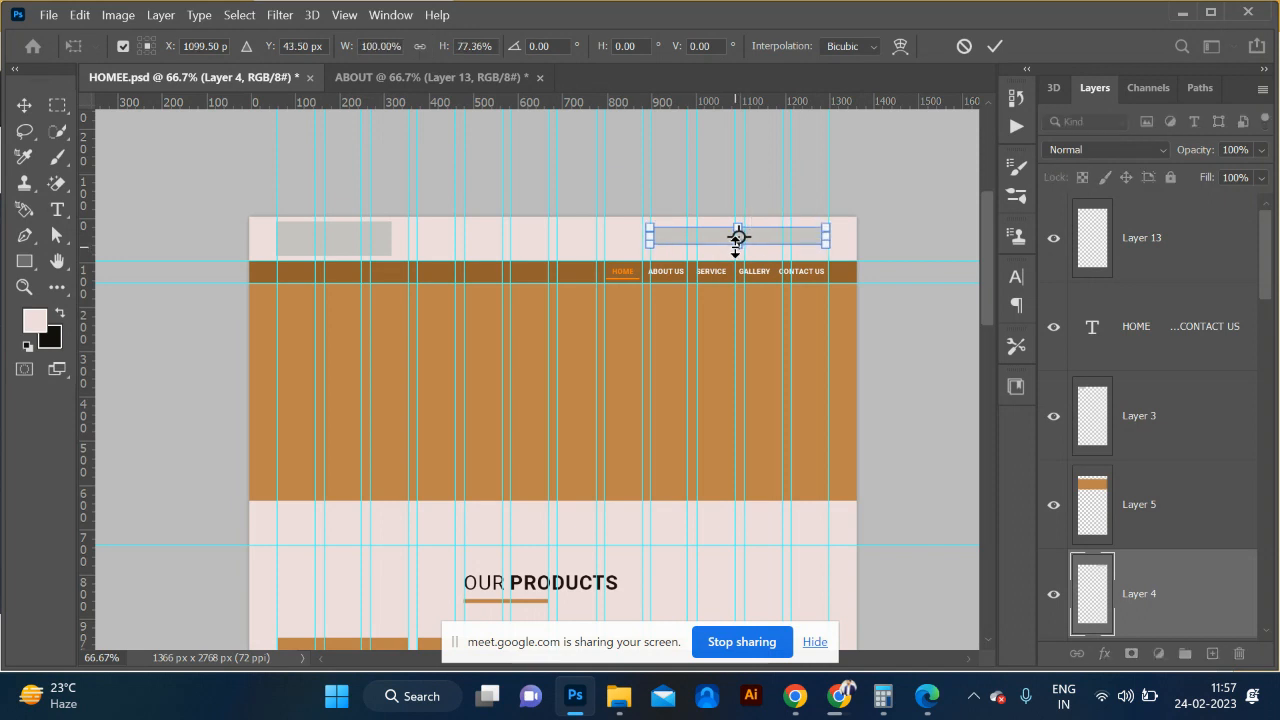
pyautogui.moveTo(650, 240); pyautogui.dragTo(666, 240)
pyautogui.press('Return')
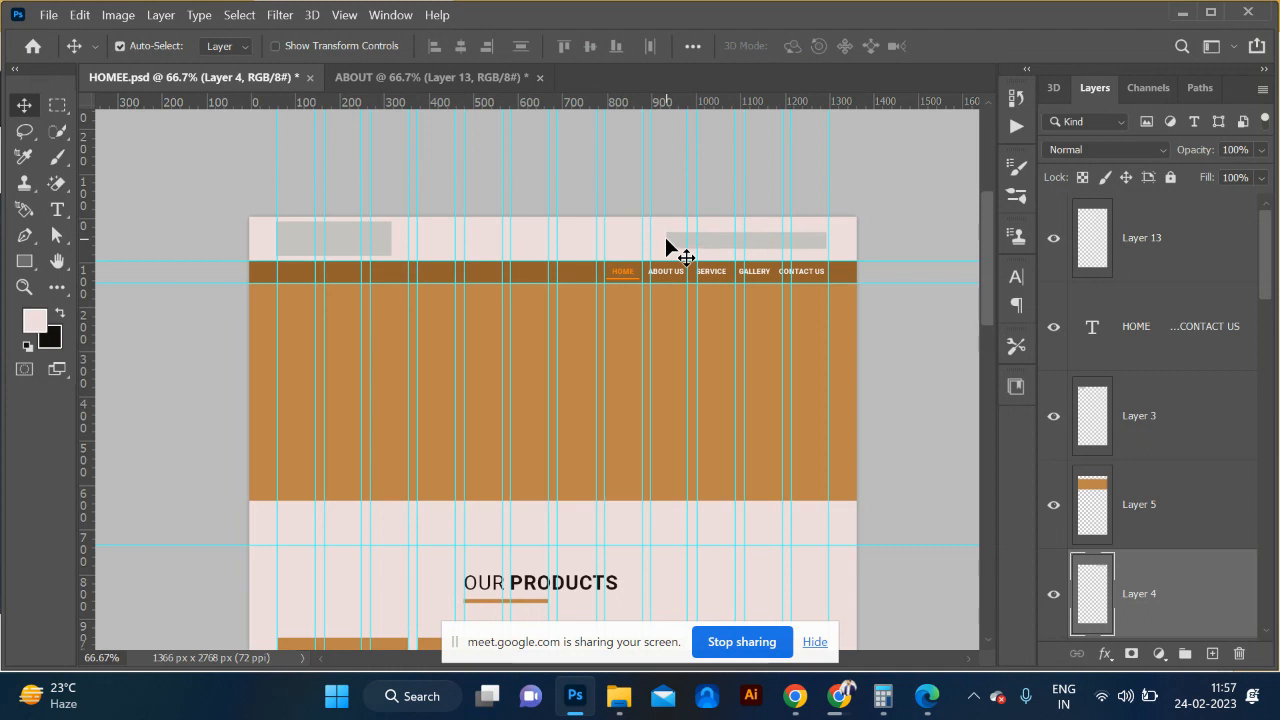
pyautogui.hotkey('ctrl', '-')
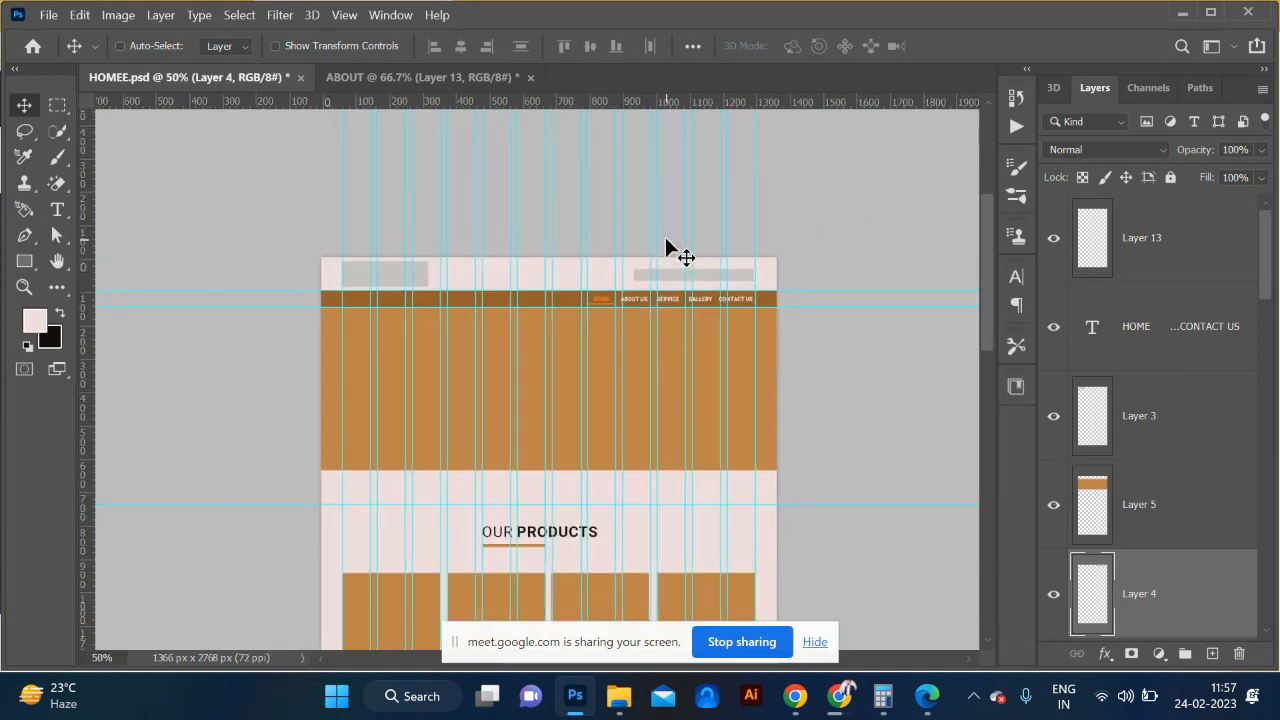
# Step: Replace the grey bar in the ABOUT document's header with a copy of the resized bar from HOMEE
pyautogui.click(366, 85)
pyautogui.click(652, 135)
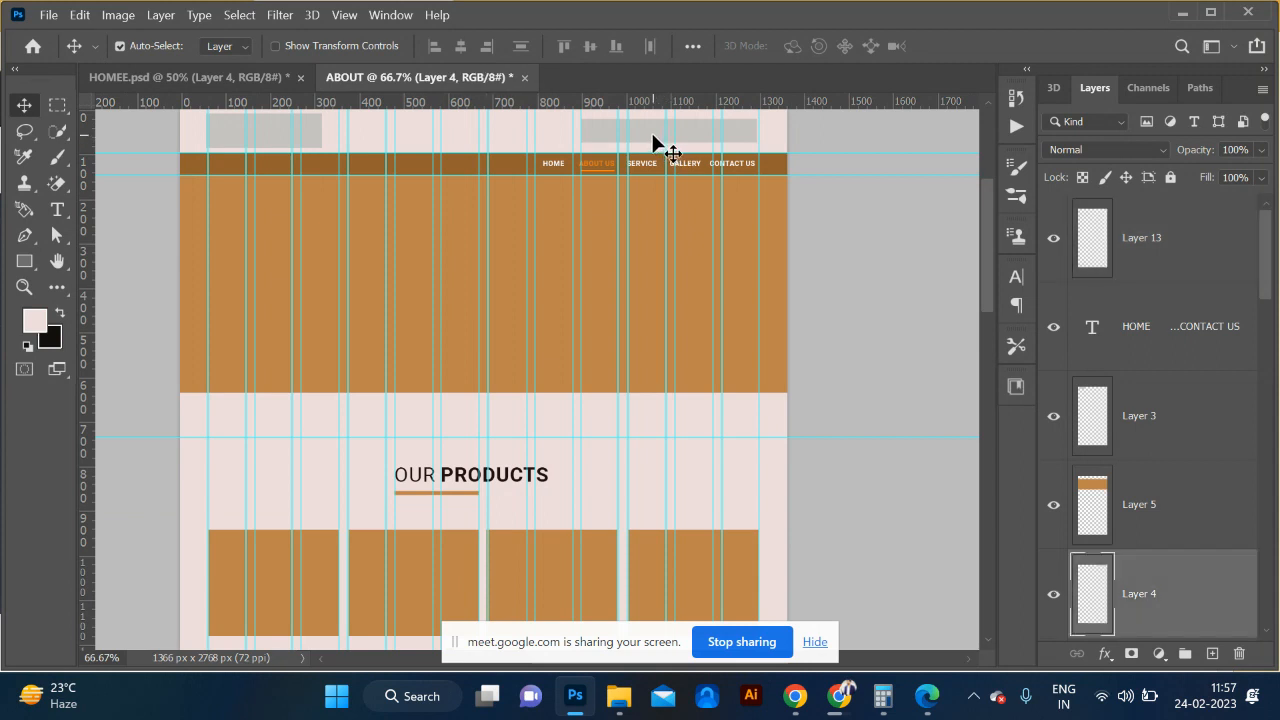
pyautogui.click(220, 80)
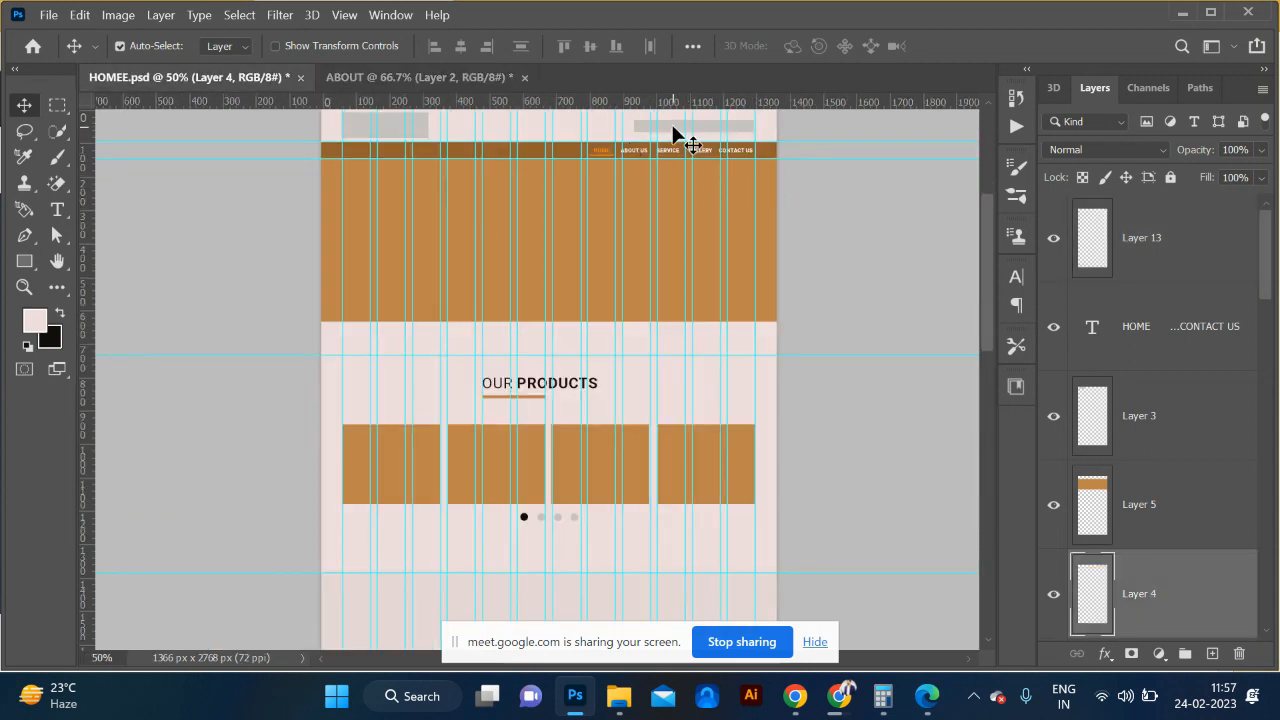
pyautogui.scroll(1, 665, 133)
pyautogui.click(428, 80)
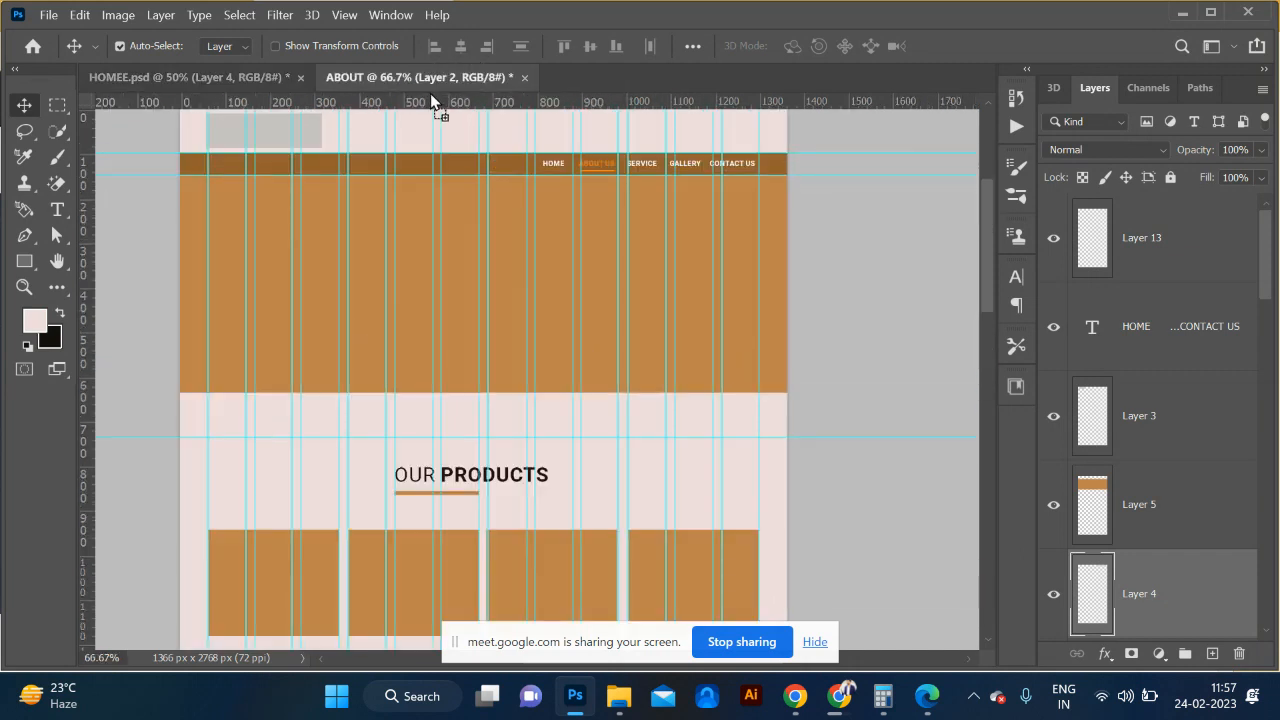
pyautogui.moveTo(636, 133); pyautogui.dragTo(687, 118)
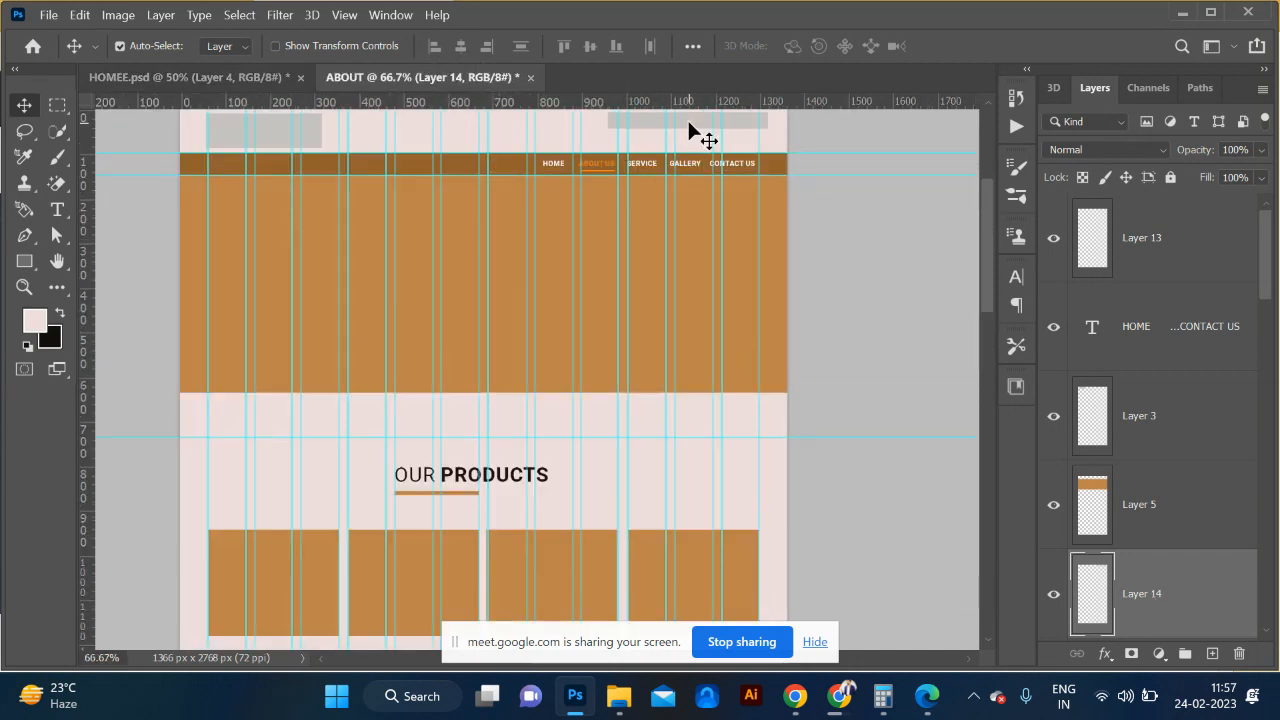
# Step: Nudge the copied grey bar so its right edge meets the last column guide and it sits just above the ABOUT menu
pyautogui.hotkey('shift', 'Down')
pyautogui.hotkey('shift', 'Down')
pyautogui.hotkey('shift', 'Left')
pyautogui.hotkey('shift', 'Left')
pyautogui.press('Up')
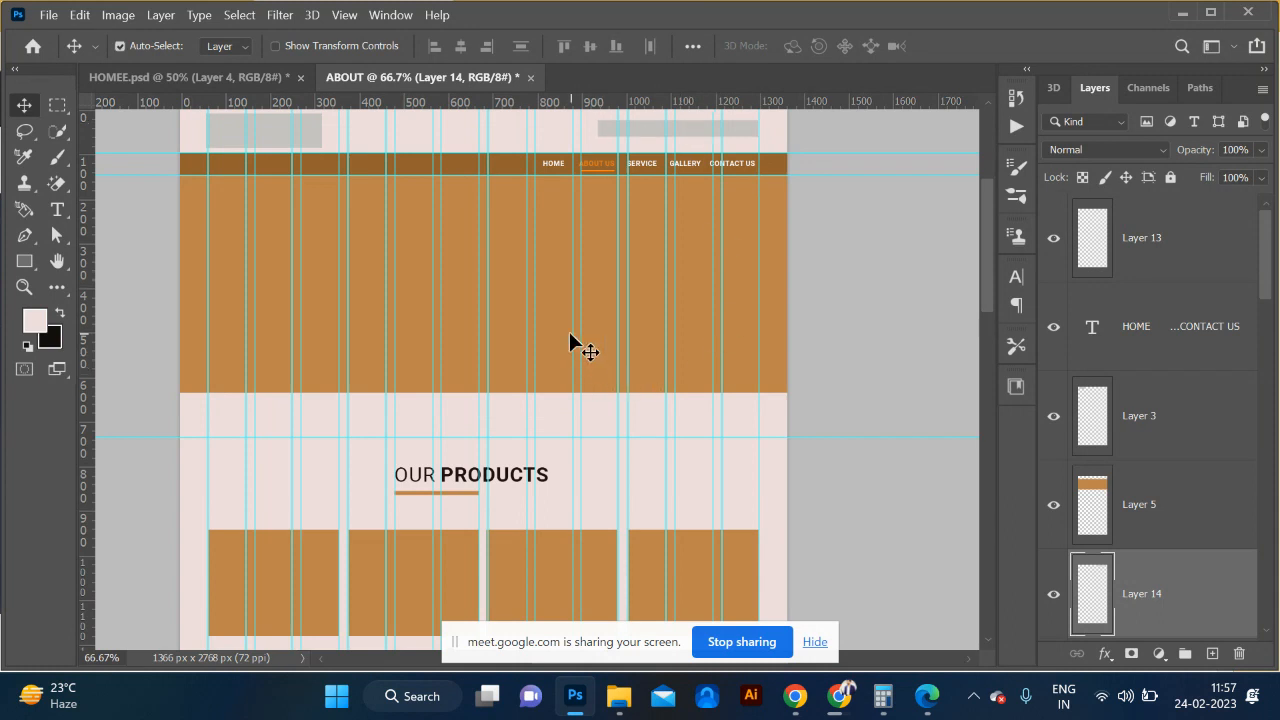
# Step: In the HOMEE document, add the text HOME PAGE in the middle of the brown banner below the menu
pyautogui.click(165, 78)
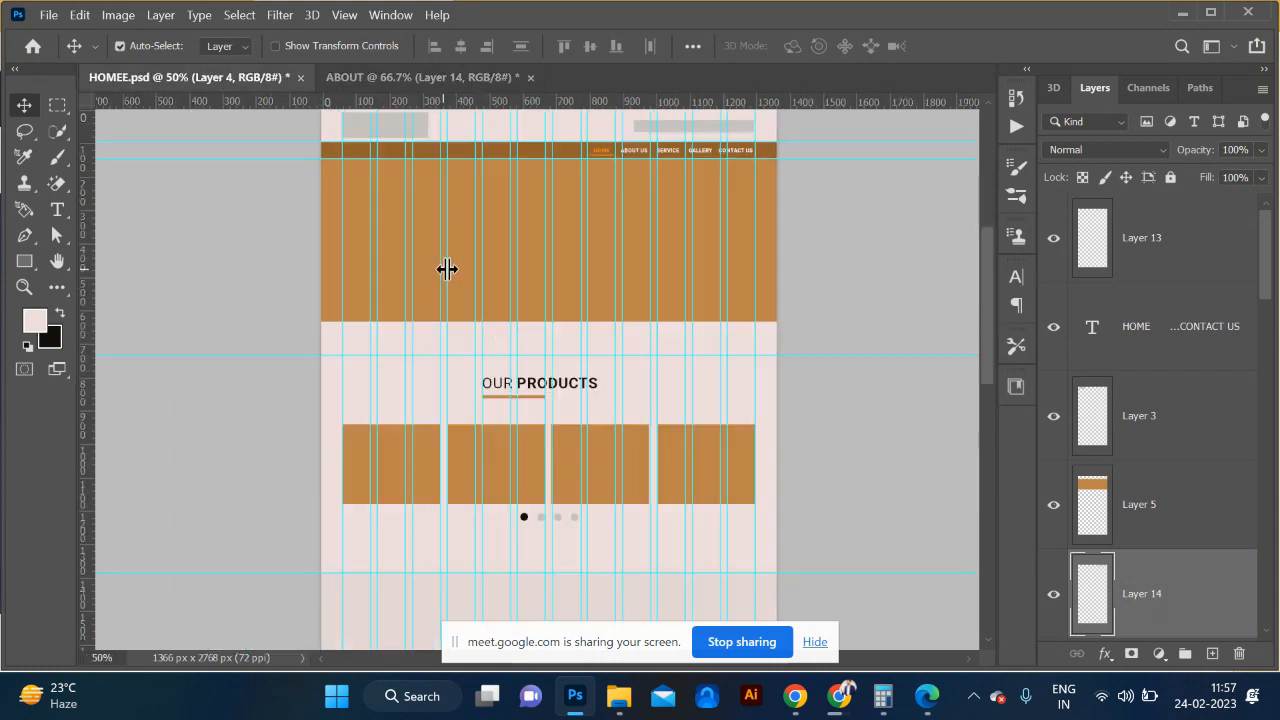
pyautogui.keyDown('ctrl'); pyautogui.click(462, 266); pyautogui.keyUp('ctrl')
pyautogui.hotkey('ctrl', '-')
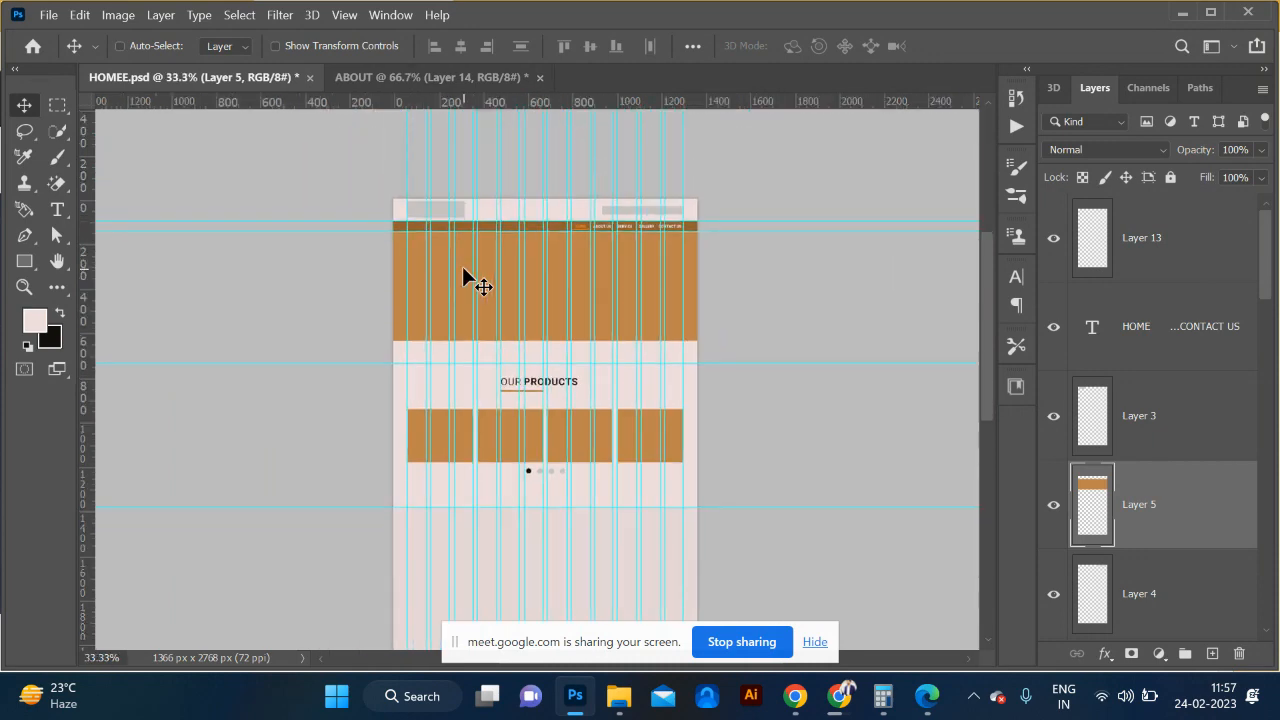
pyautogui.hotkey('ctrl', '+')
pyautogui.hotkey('ctrl', '-')
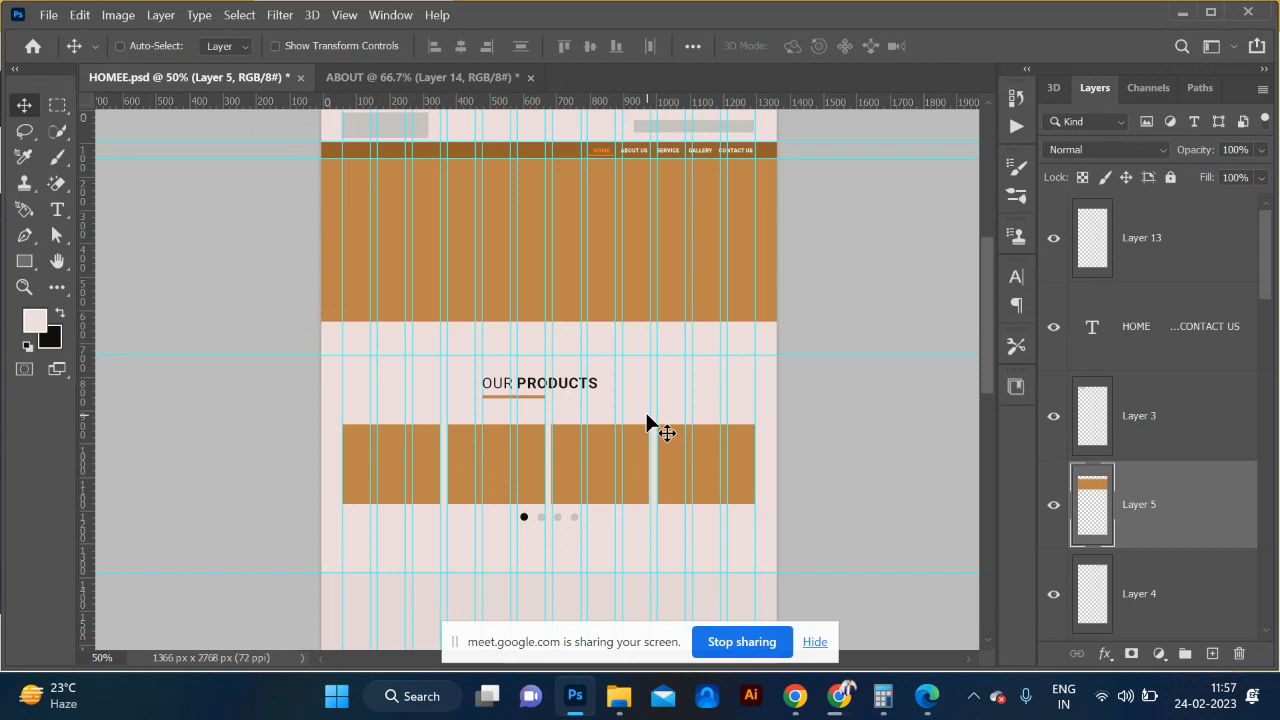
pyautogui.hotkey('ctrl', '+')
pyautogui.hotkey('ctrl', '+')
pyautogui.scroll(4, 646, 422)
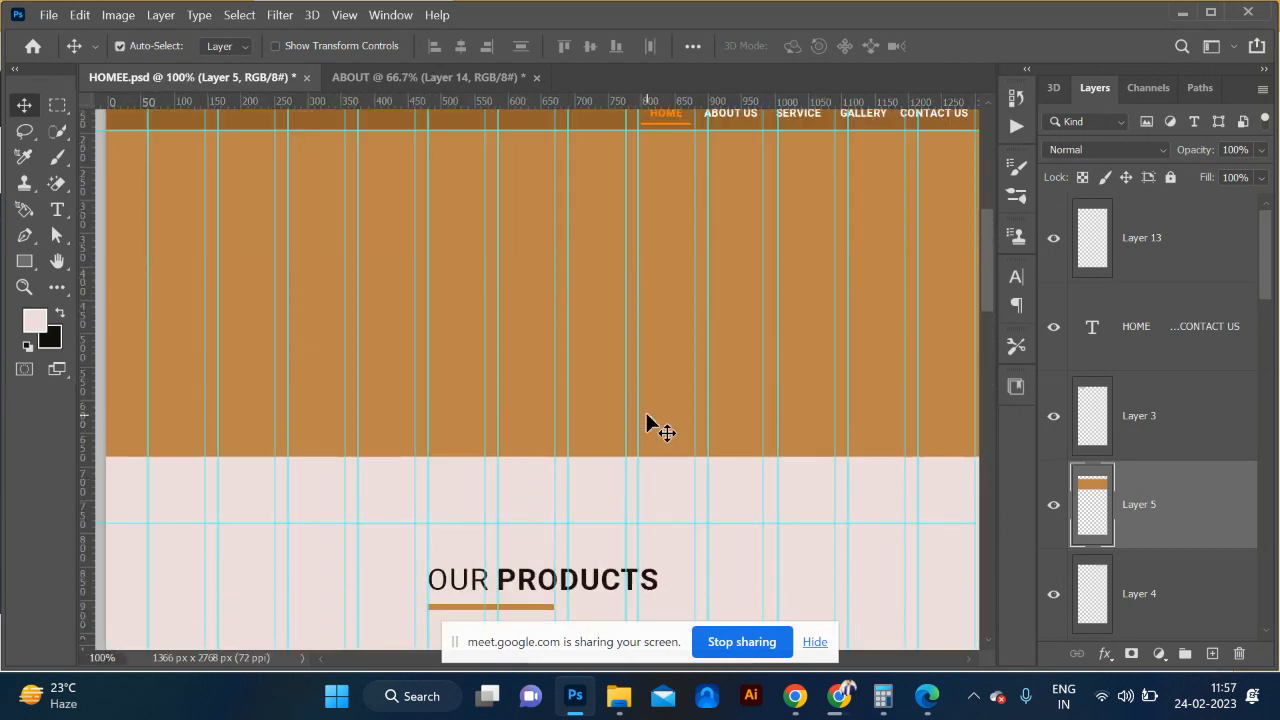
pyautogui.scroll(1, 646, 422)
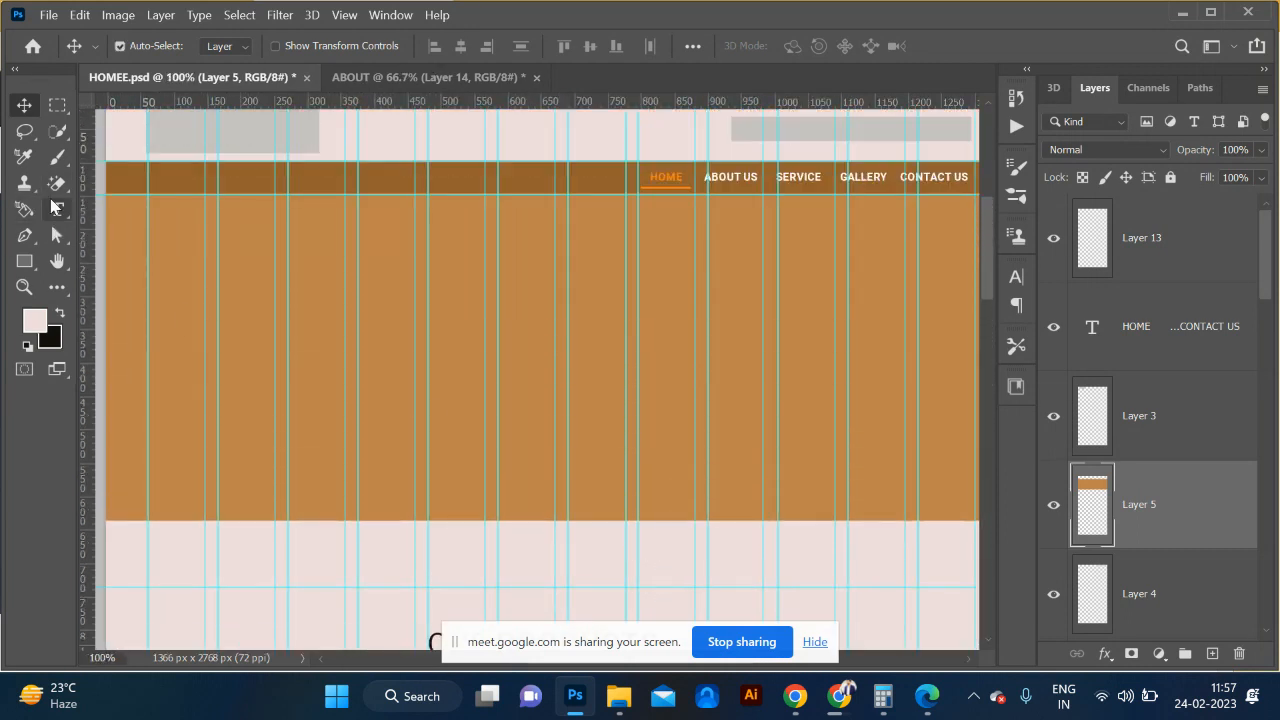
pyautogui.click(57, 208)
pyautogui.click(509, 328)
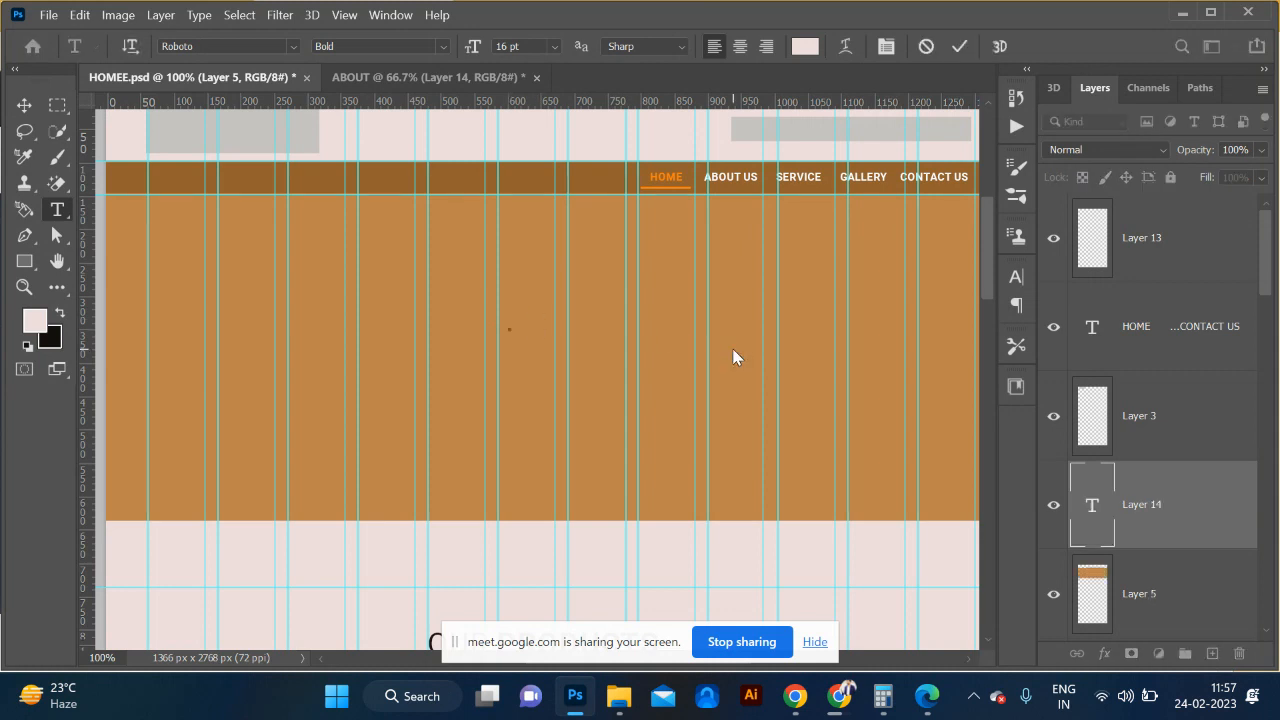
pyautogui.press('capslock')
pyautogui.write('HOME PAGE')
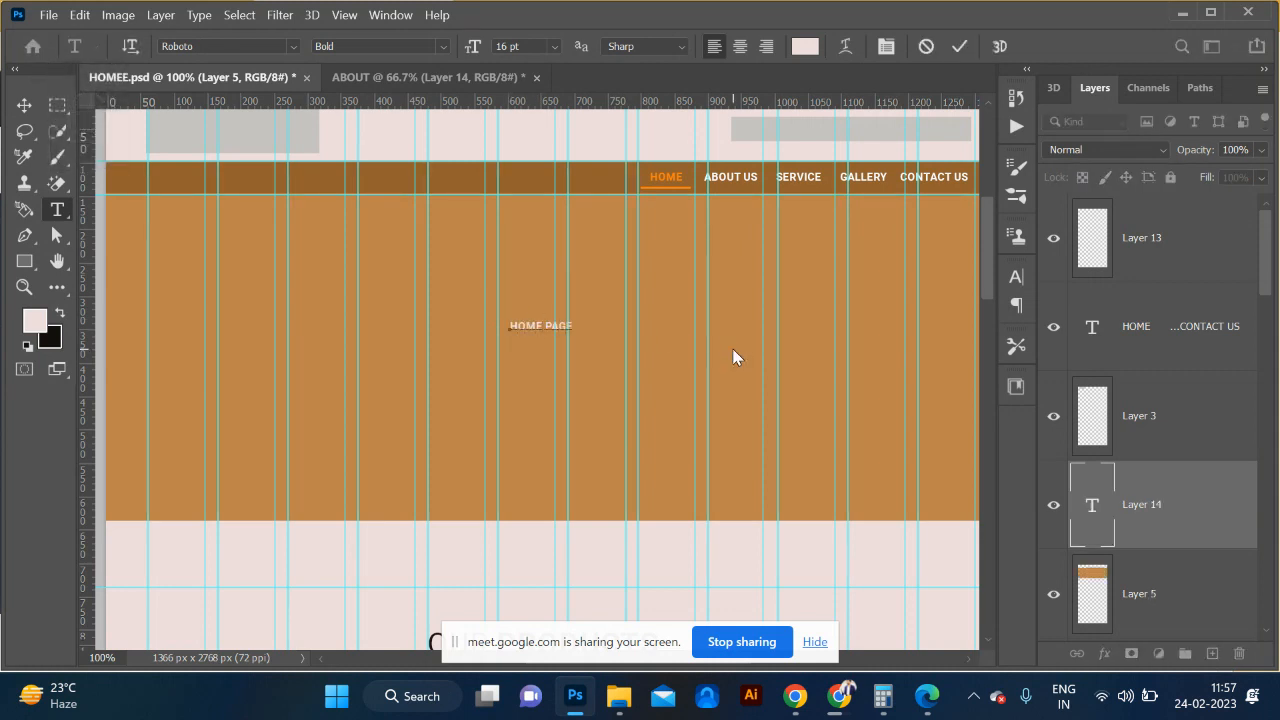
# Step: Enlarge the HOME PAGE banner text to 40 pt and commit the edit
pyautogui.hotkey('ctrl', 'a')
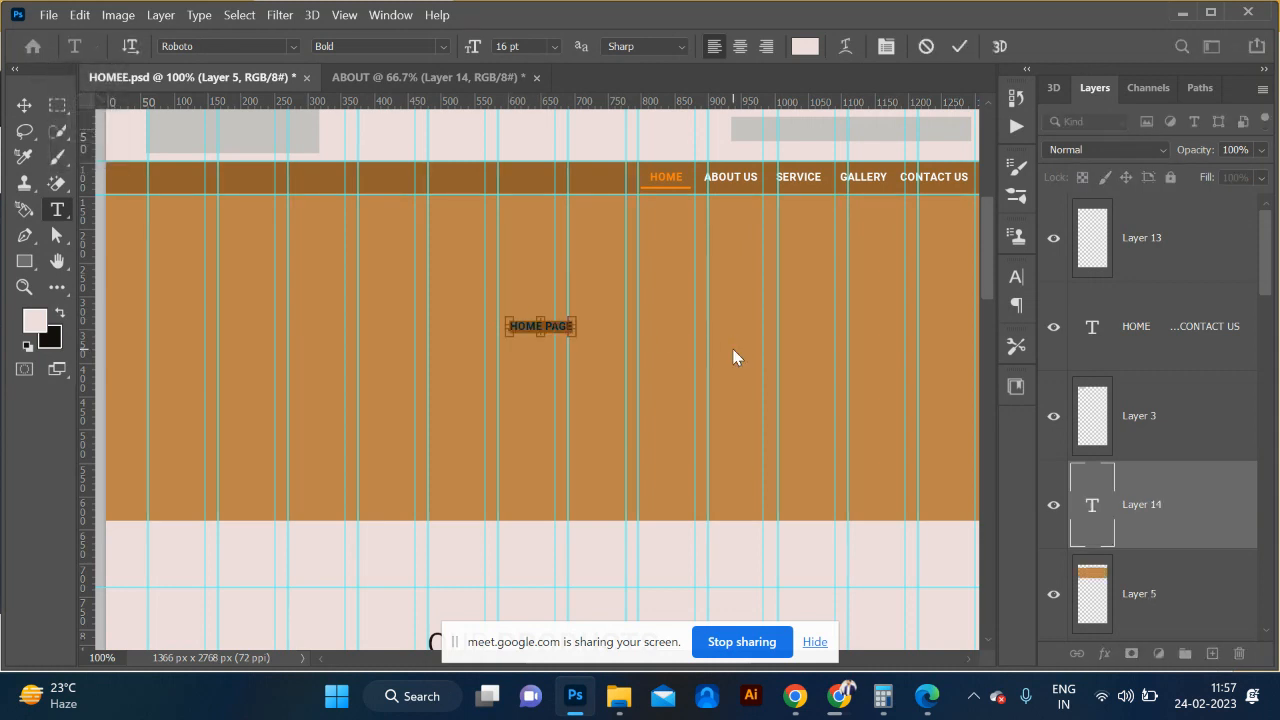
pyautogui.hotkey('ctrl', 'shift', '.')
pyautogui.hotkey('ctrl', 'shift', '.')
pyautogui.hotkey('ctrl', 'shift', '.')
pyautogui.hotkey('ctrl', 'shift', '.')
pyautogui.hotkey('ctrl', 'shift', '.')
pyautogui.hotkey('ctrl', 'shift', '.')
pyautogui.hotkey('ctrl', 'shift', '.')
pyautogui.hotkey('ctrl', 'shift', '.')
pyautogui.hotkey('ctrl', 'shift', '.')
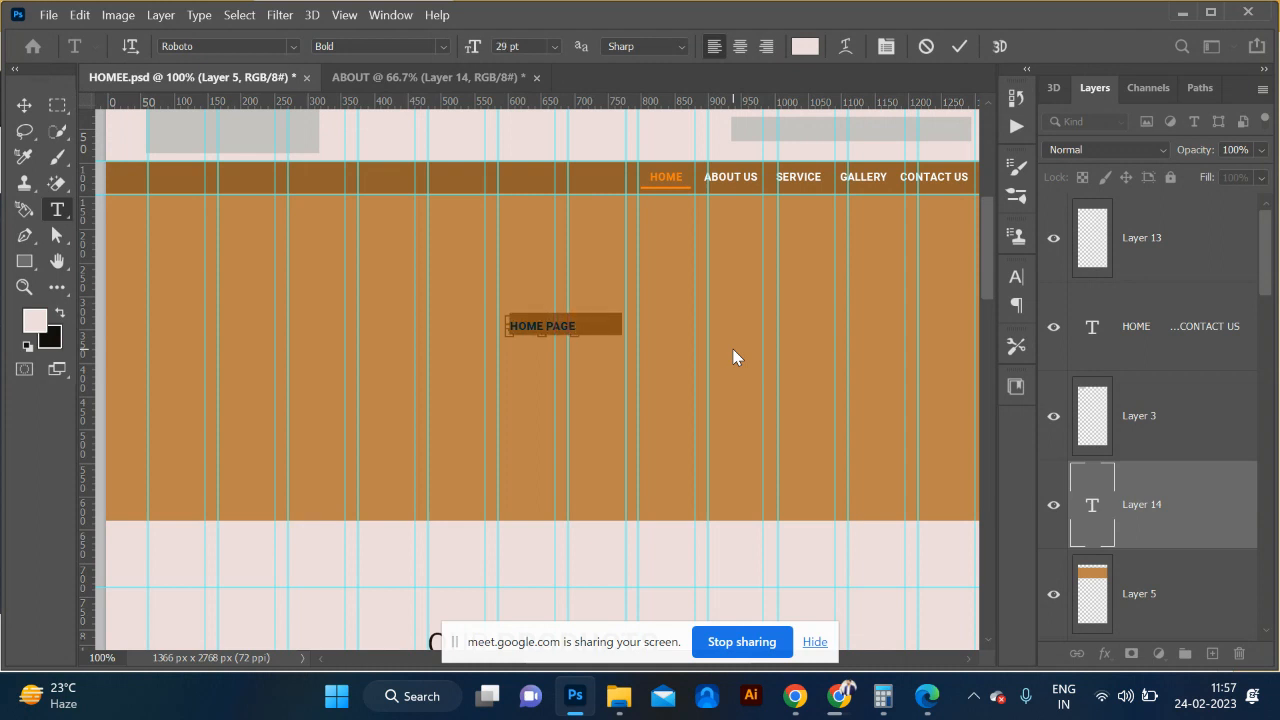
pyautogui.hotkey('ctrl', 'shift', '.')
pyautogui.hotkey('ctrl', 'shift', '.')
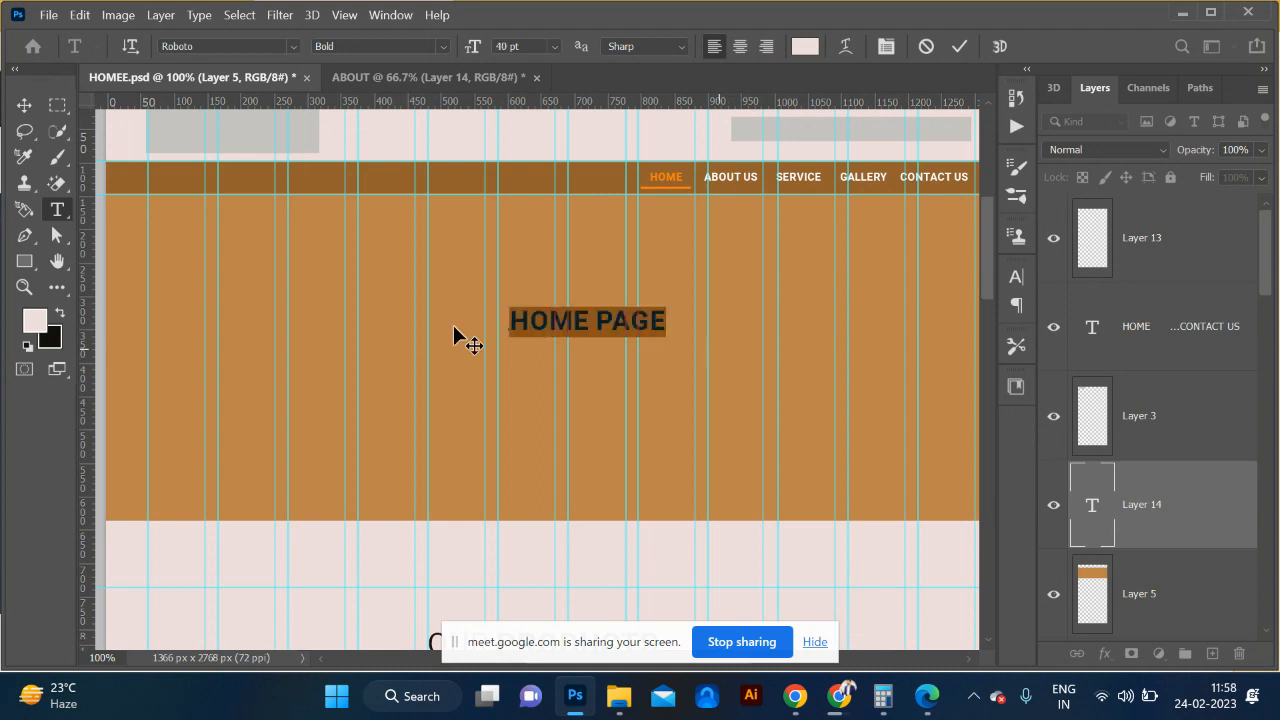
pyautogui.click(23, 107)
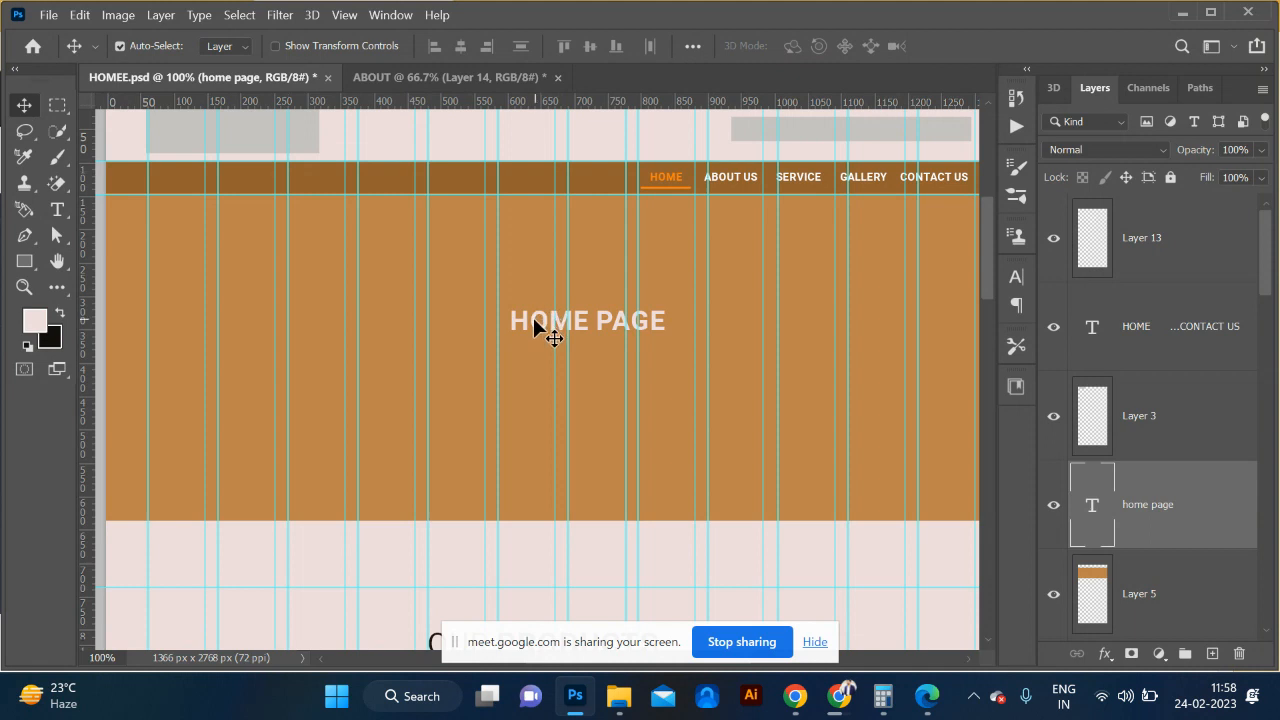
# Step: Copy the HOME PAGE text layer into the ABOUT document's banner and bring it to the front of the layer stack
pyautogui.click(391, 78)
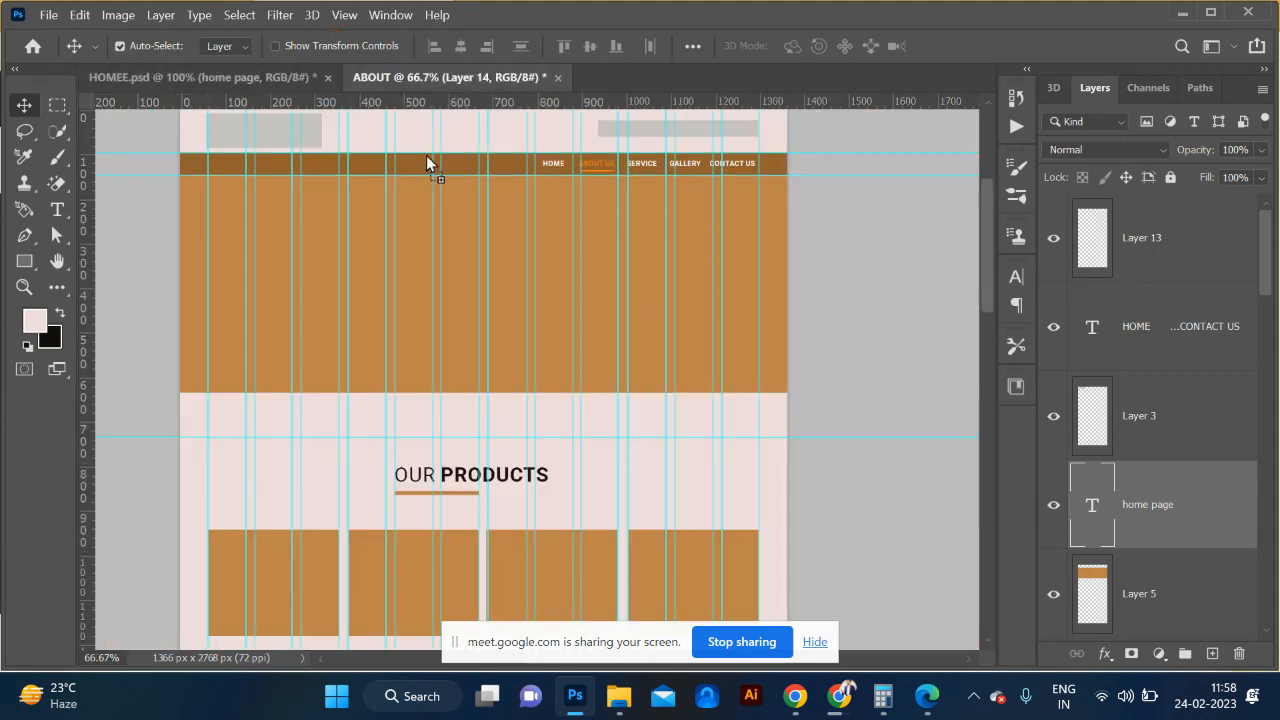
pyautogui.hotkey('ctrl', '[')
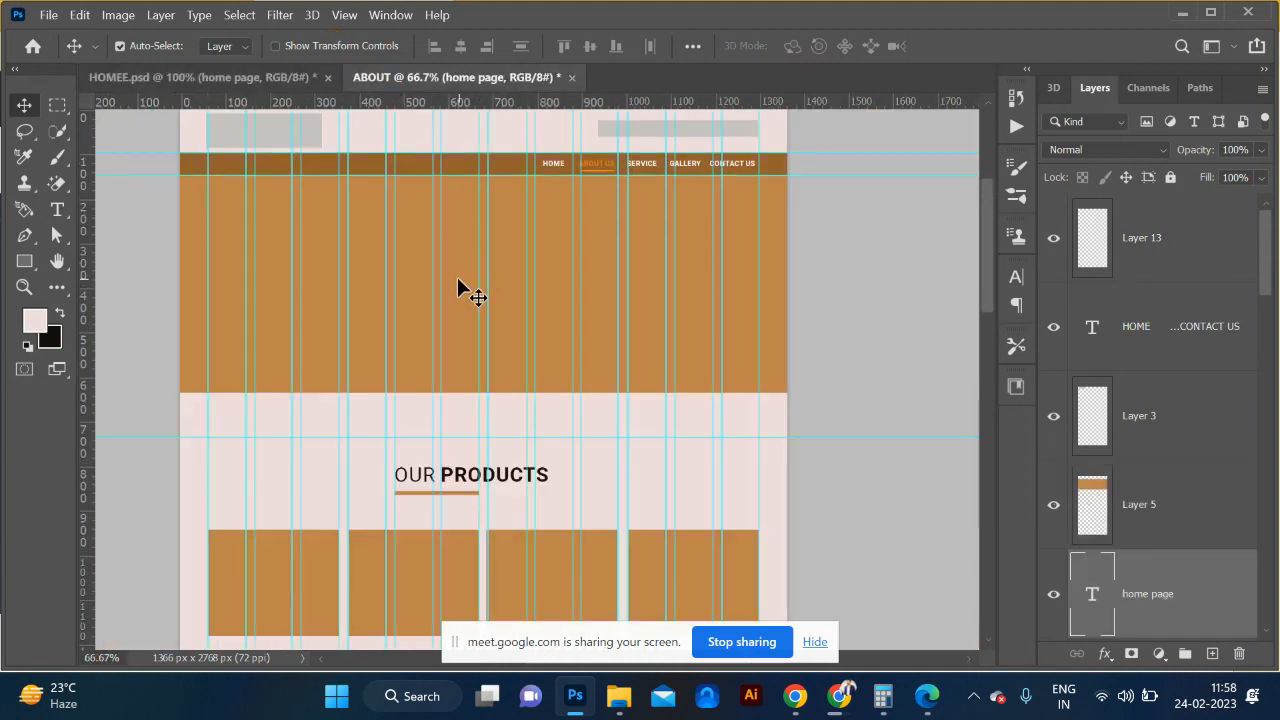
pyautogui.hotkey('ctrl', 'shift', ']')
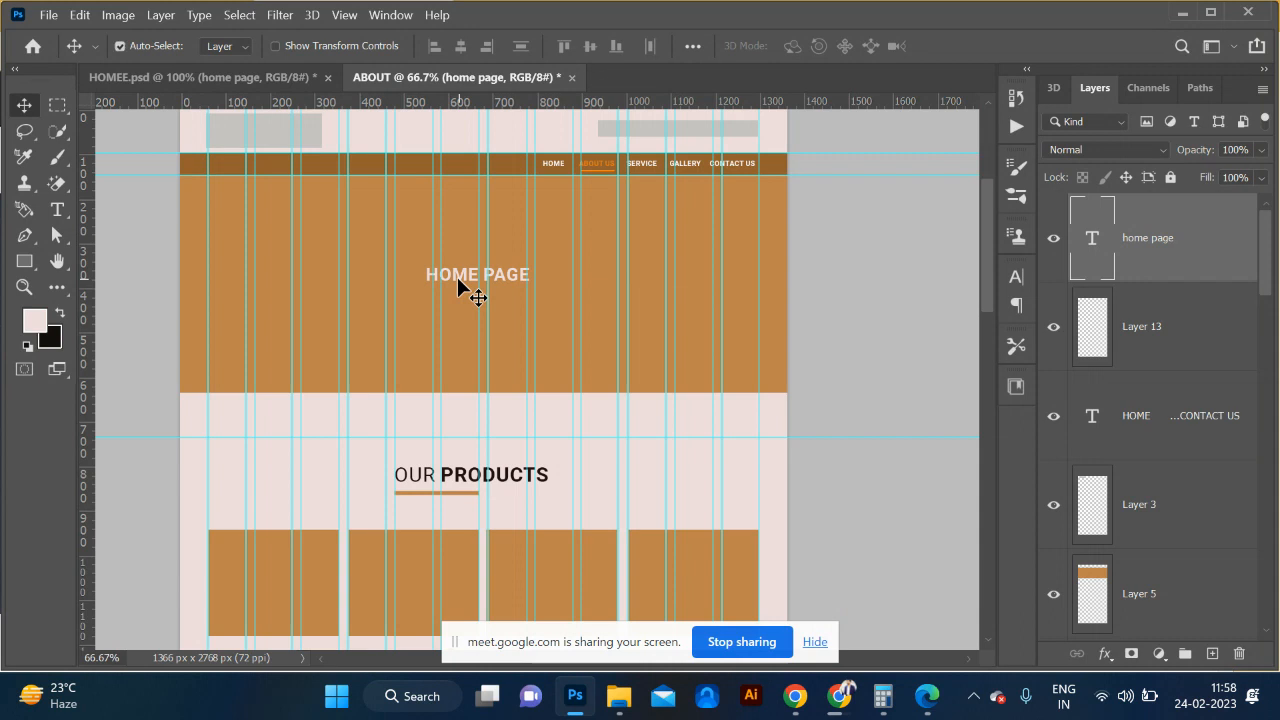
# Step: Change the copied banner text in the ABOUT document to read ABOUT PAGE
pyautogui.doubleClick(1097, 237)
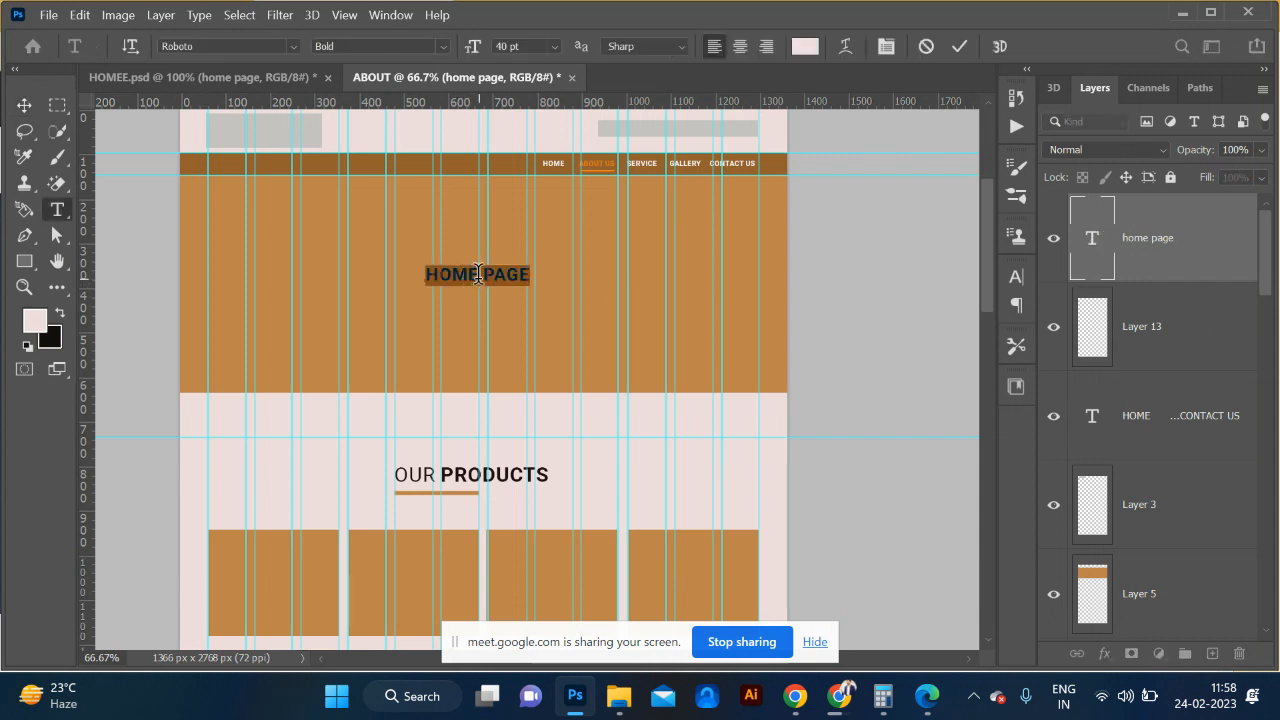
pyautogui.moveTo(481, 275); pyautogui.dragTo(383, 276)
pyautogui.write('ABOUT')
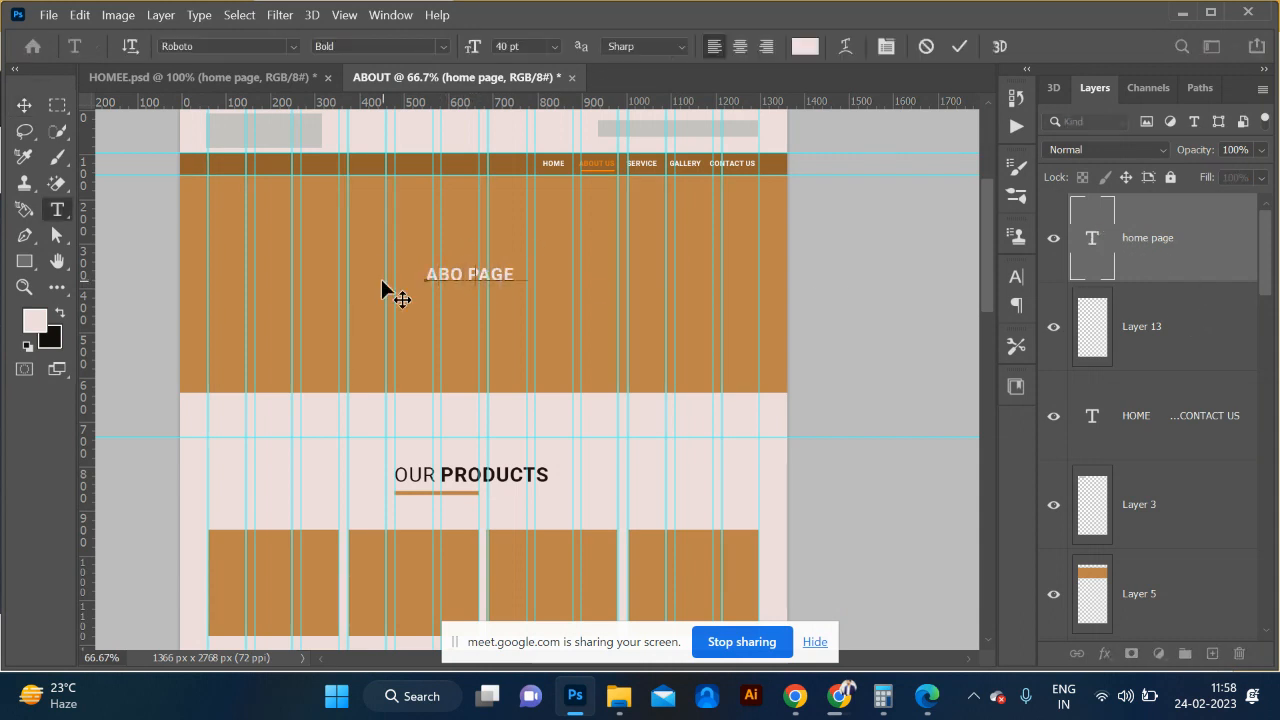
pyautogui.press('BackSpace')
pyautogui.click(24, 104)
# Step: Centre the ABOUT PAGE text horizontally on the brown banner layer, Layer 5, and deselect the layers
pyautogui.moveTo(458, 276)
pyautogui.mouseDown()
pyautogui.moveTo(515, 267)
pyautogui.moveTo(445, 279)
pyautogui.mouseUp()
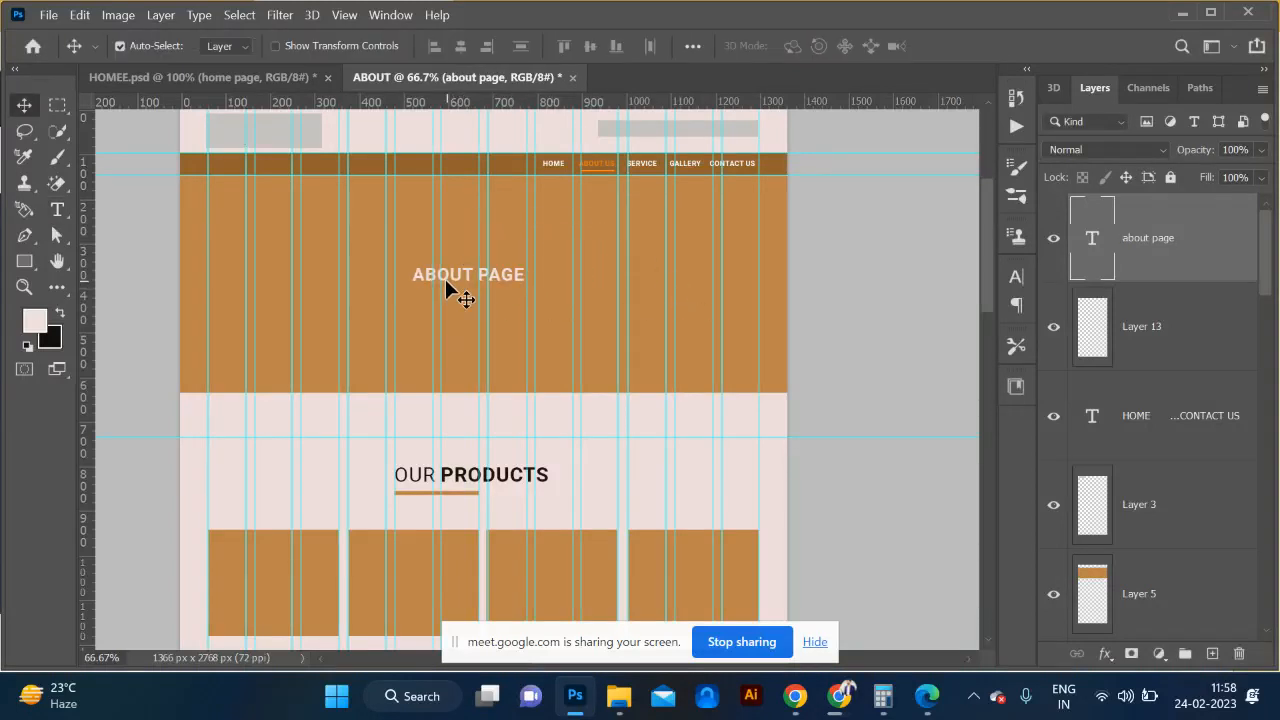
pyautogui.keyDown('ctrl'); pyautogui.click(1148, 593); pyautogui.keyUp('ctrl')
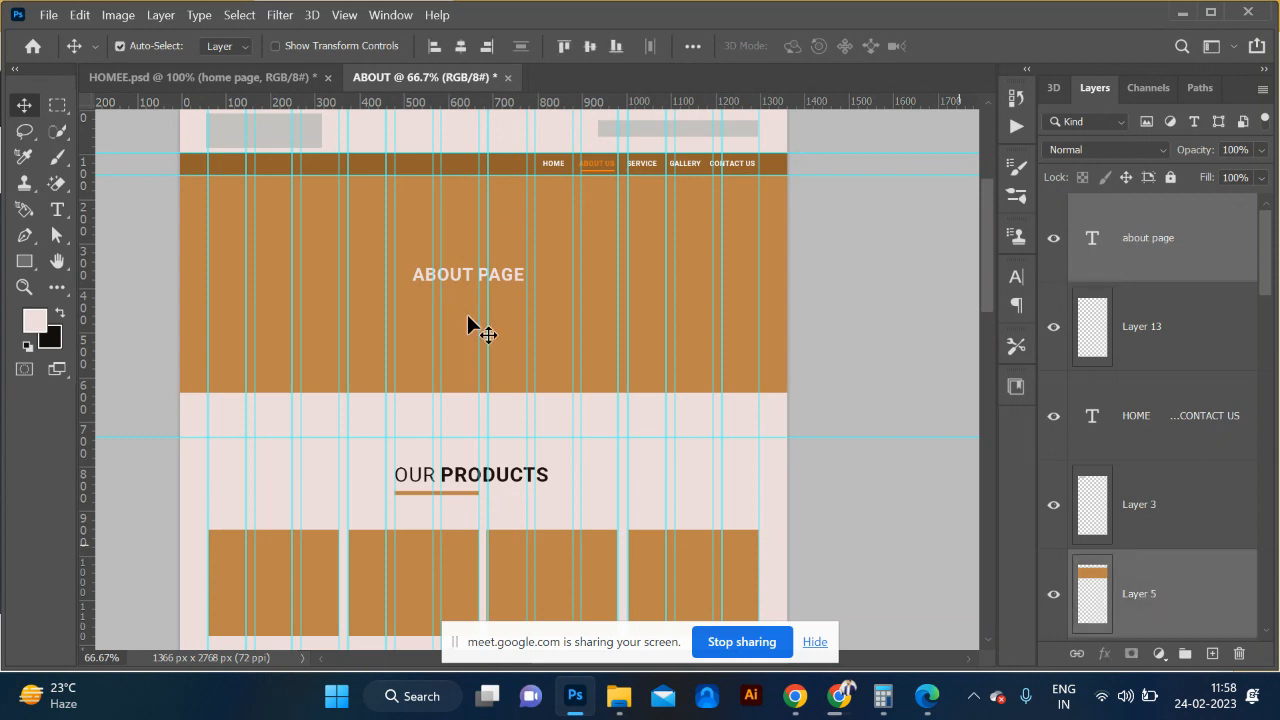
pyautogui.click(460, 46)
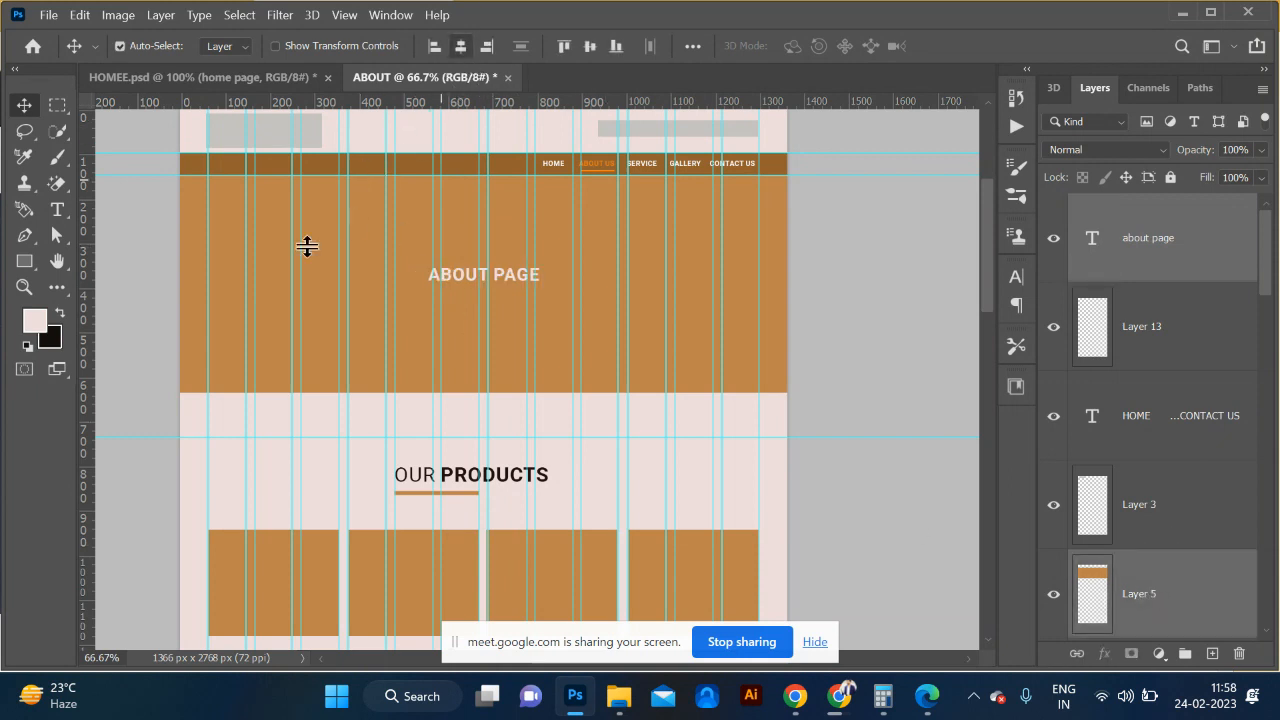
pyautogui.click(131, 284)
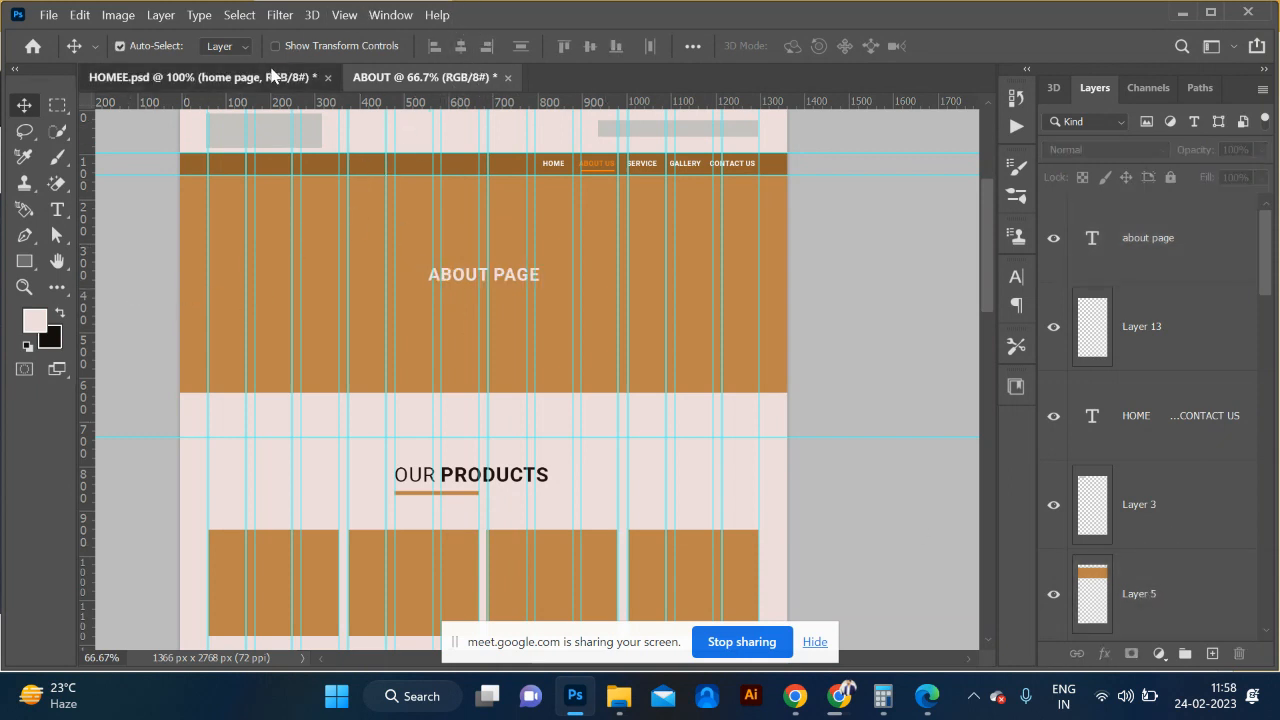
# Step: In the HOMEE document, centre the HOME PAGE text horizontally on its brown banner and compare it with the ABOUT page
pyautogui.click(270, 77)
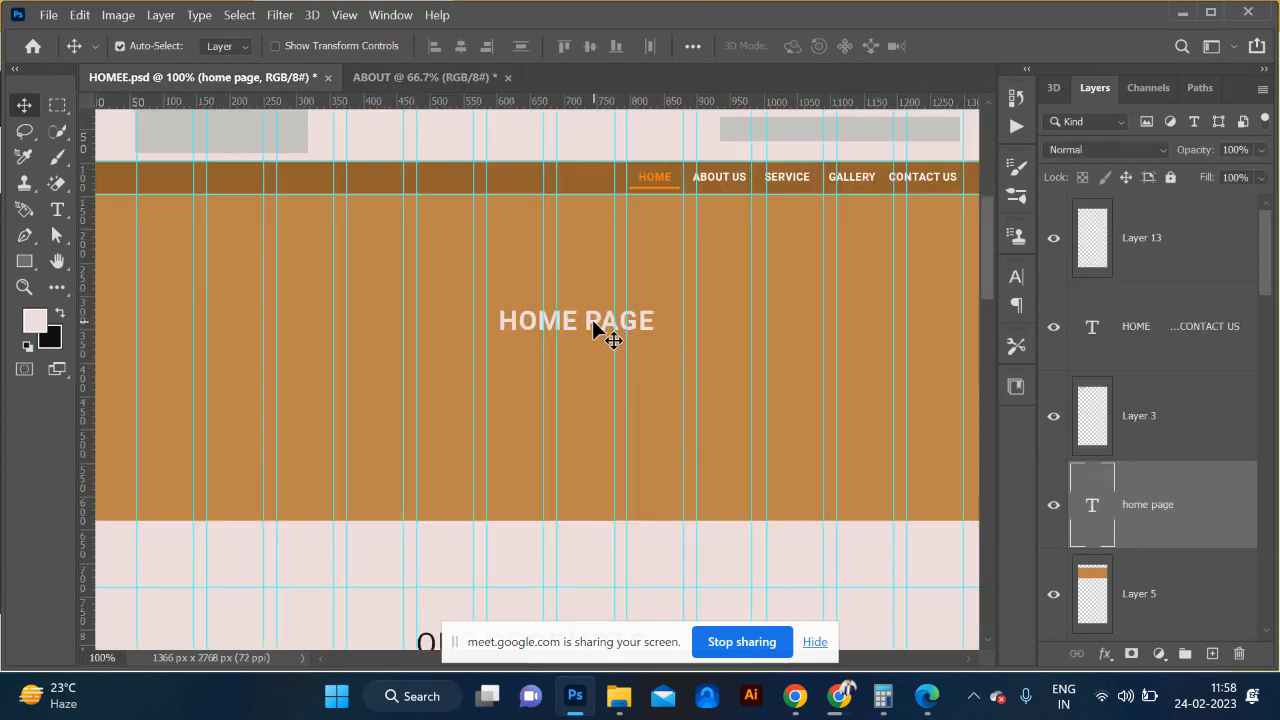
pyautogui.keyDown('ctrl'); pyautogui.click(1151, 603); pyautogui.keyUp('ctrl')
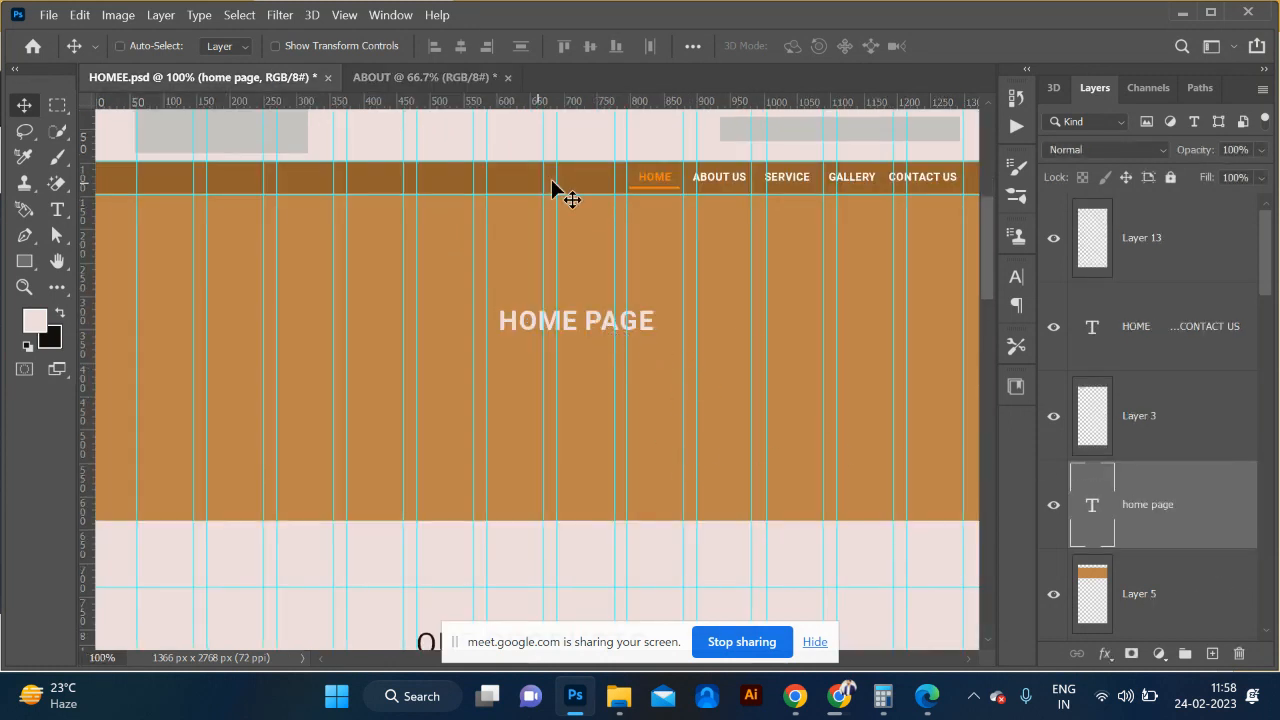
pyautogui.click(465, 52)
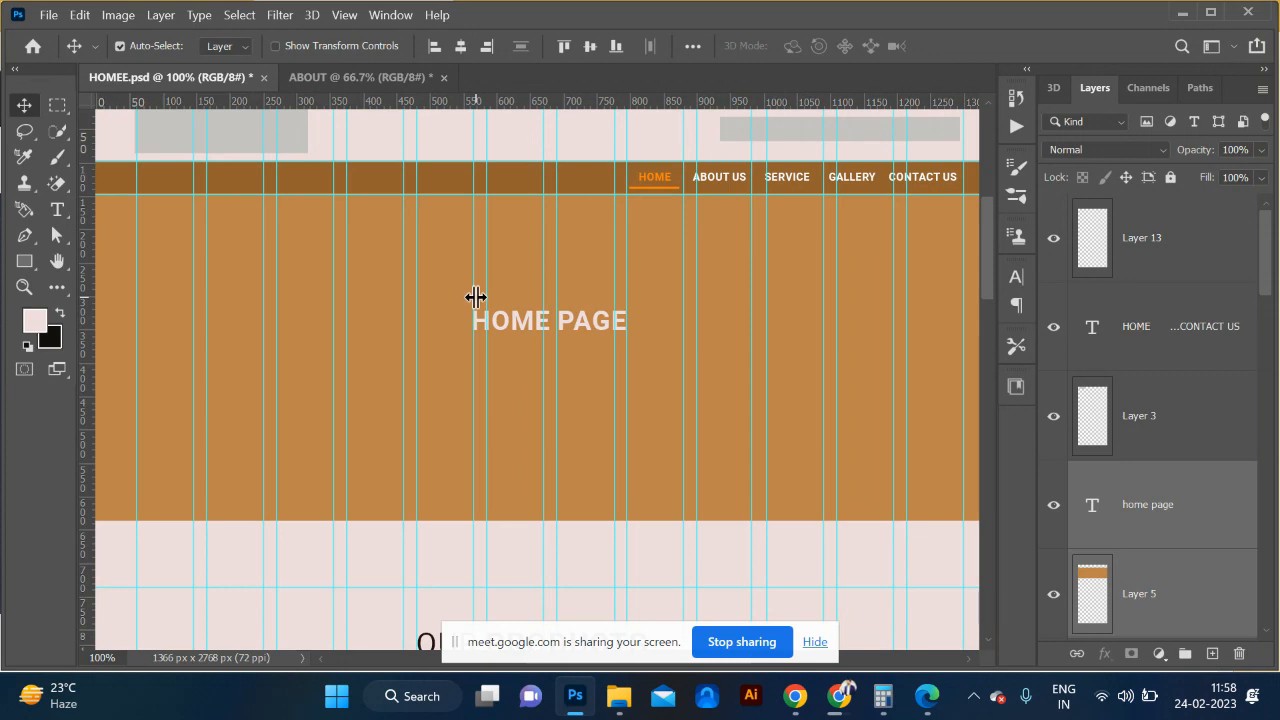
pyautogui.hotkey('ctrl', '-')
pyautogui.hotkey('ctrl', '-')
pyautogui.hotkey('ctrl', '-')
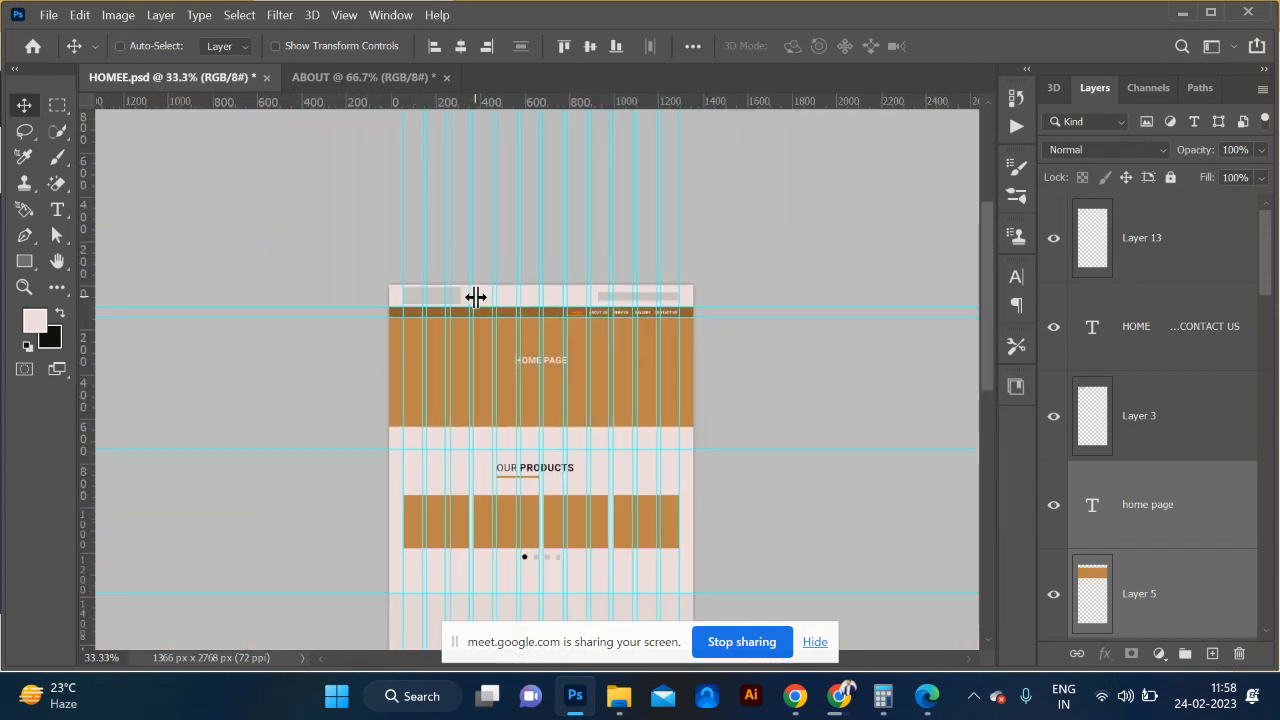
pyautogui.hotkey('ctrl', '+')
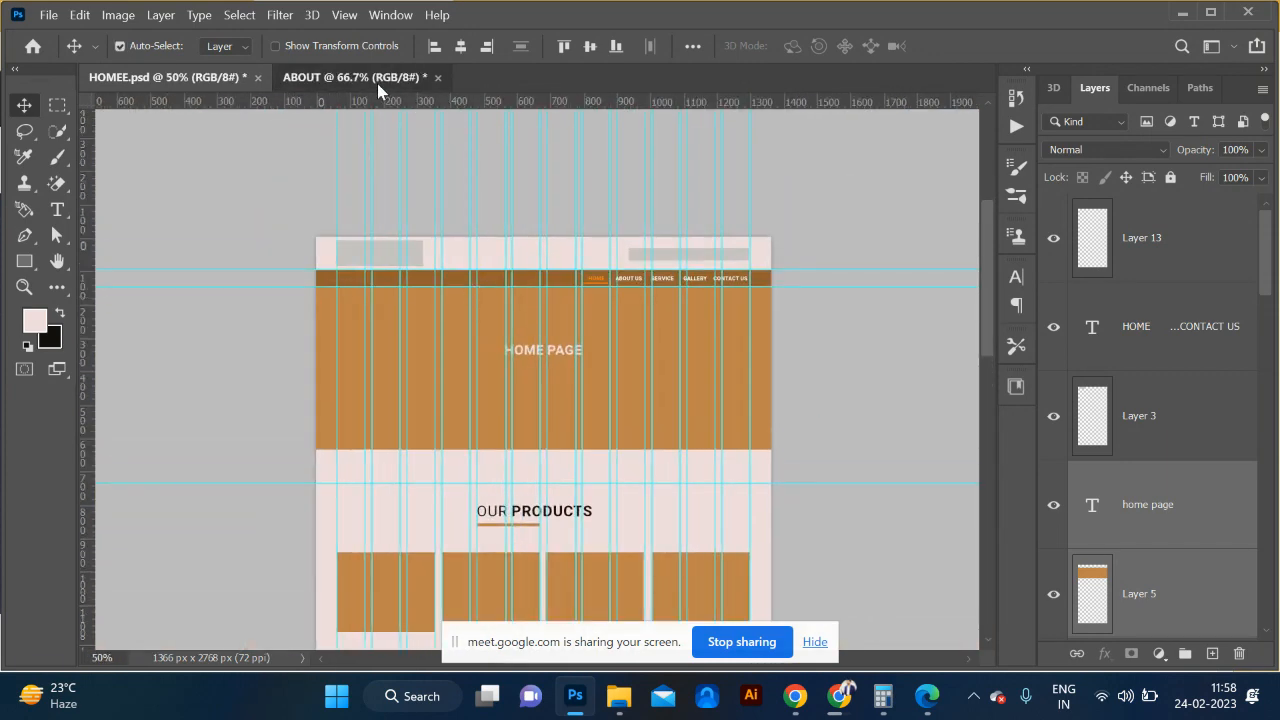
pyautogui.click(377, 83)
pyautogui.click(149, 84)
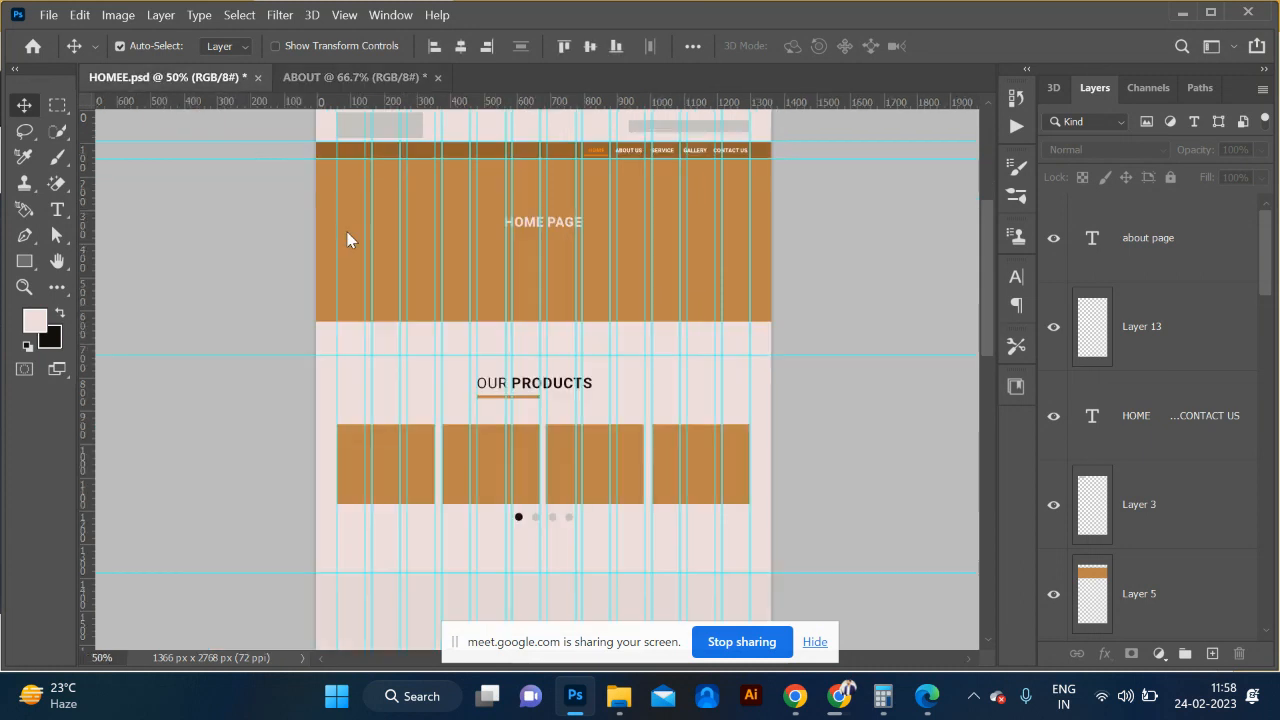
pyautogui.keyDown('ctrl'); pyautogui.click(340, 275); pyautogui.keyUp('ctrl')
pyautogui.hotkey('ctrl', 'alt', 'shift', 's')
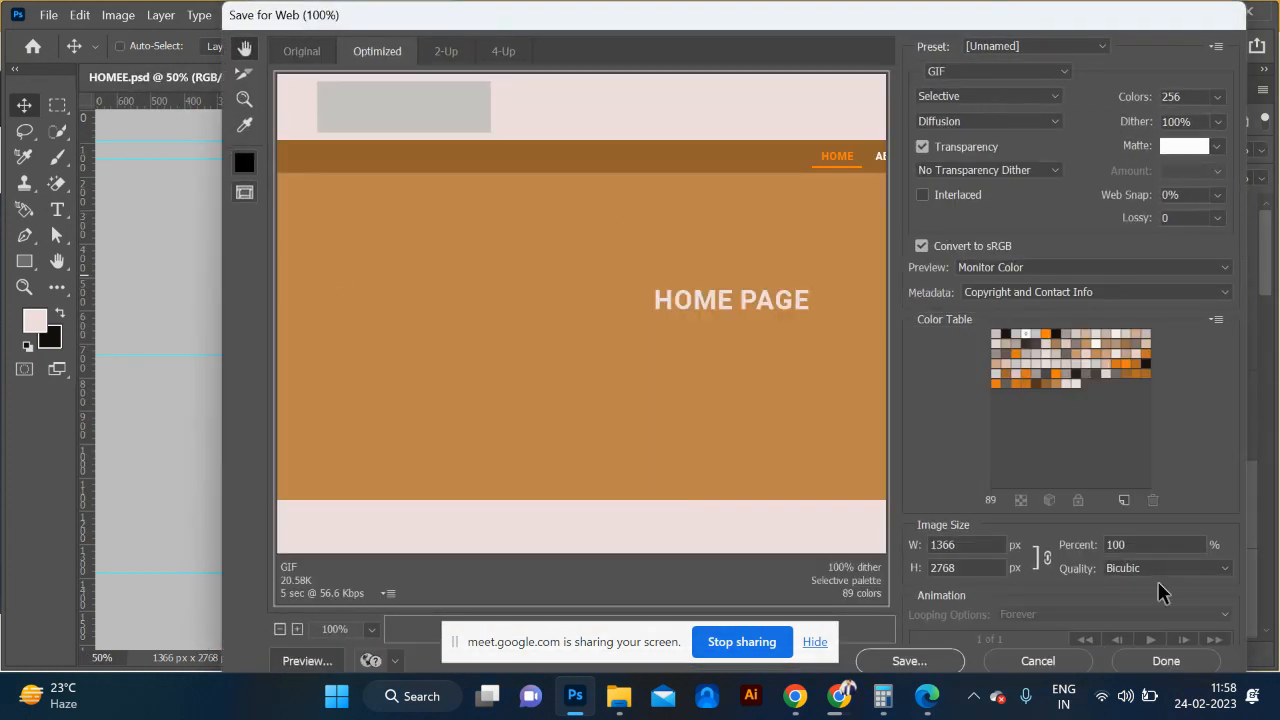
pyautogui.click(1052, 662)
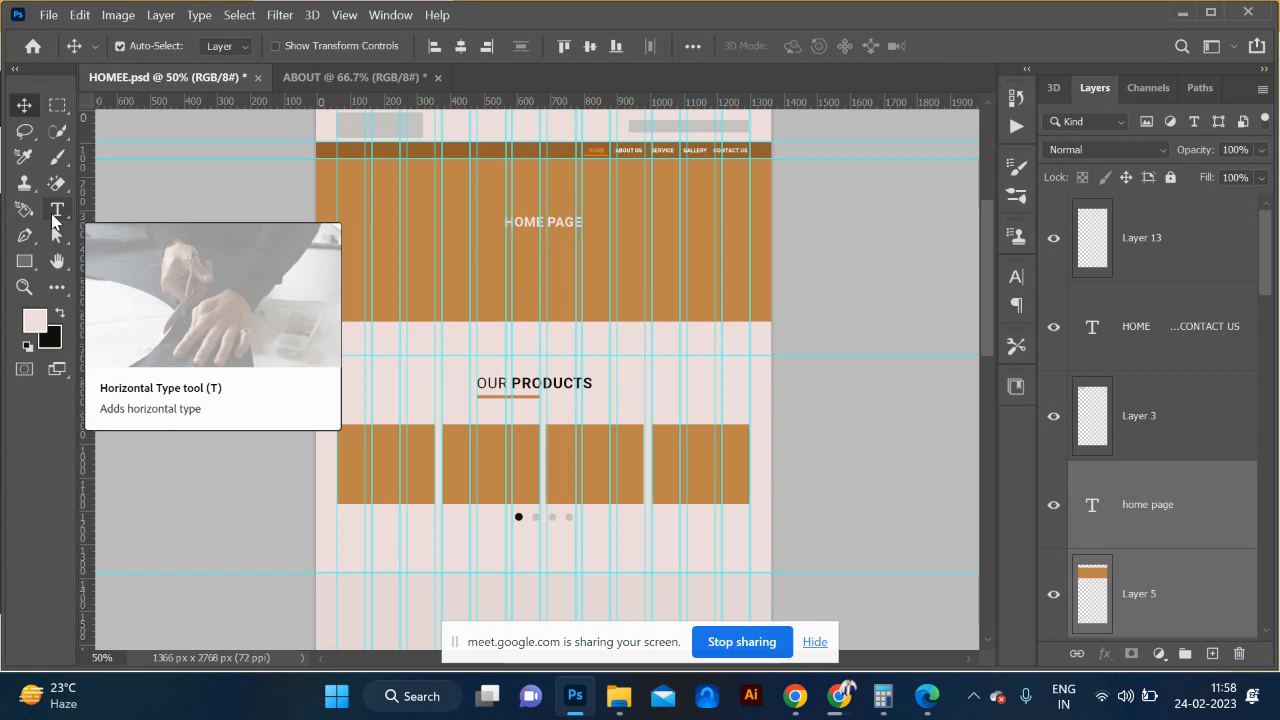
# Step: Draw a slice of about 90 × 50 px around the HOME item in the HOMEE menu bar with the Slice tool
pyautogui.press('c')
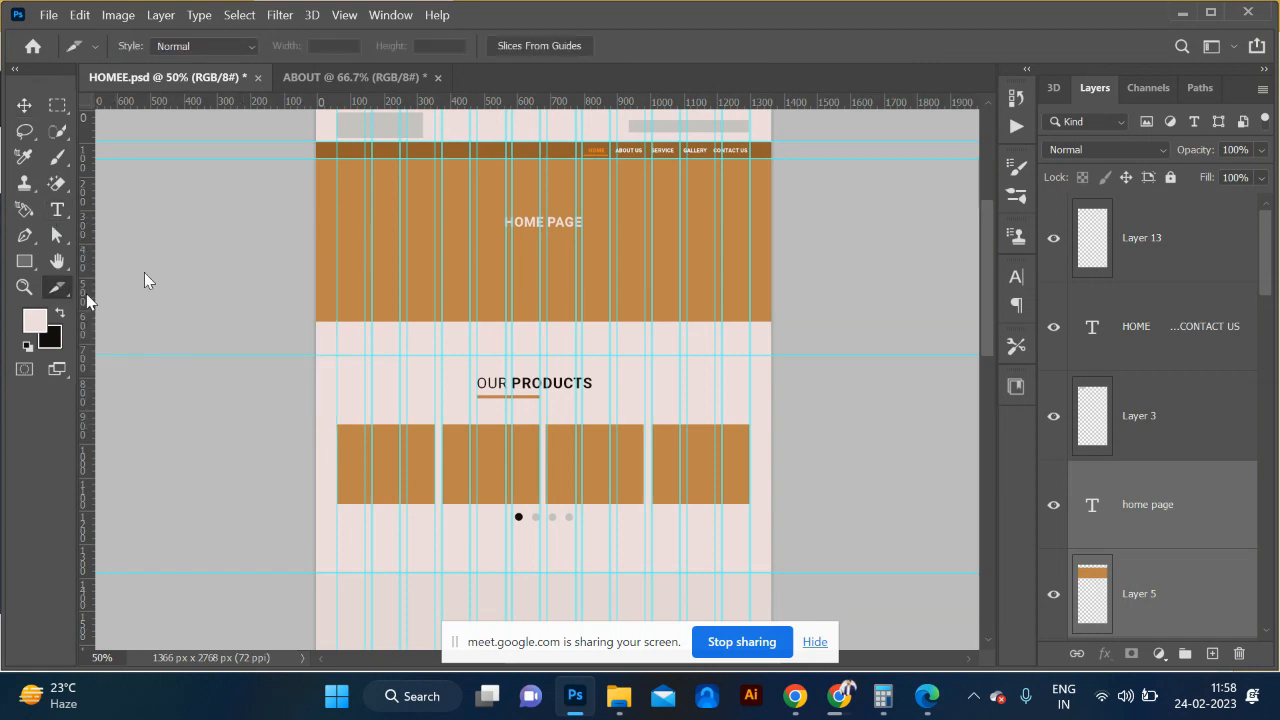
pyautogui.hotkey('ctrl', '+')
pyautogui.hotkey('ctrl', '+')
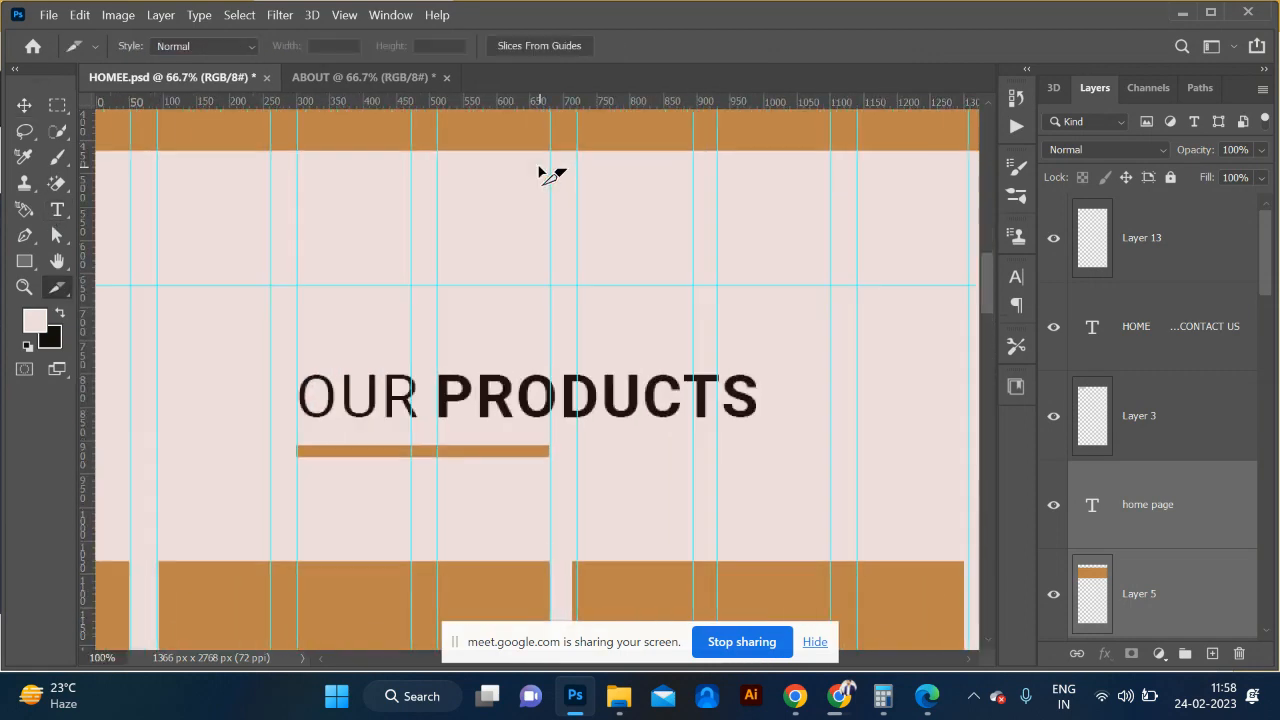
pyautogui.scroll(12, 539, 166)
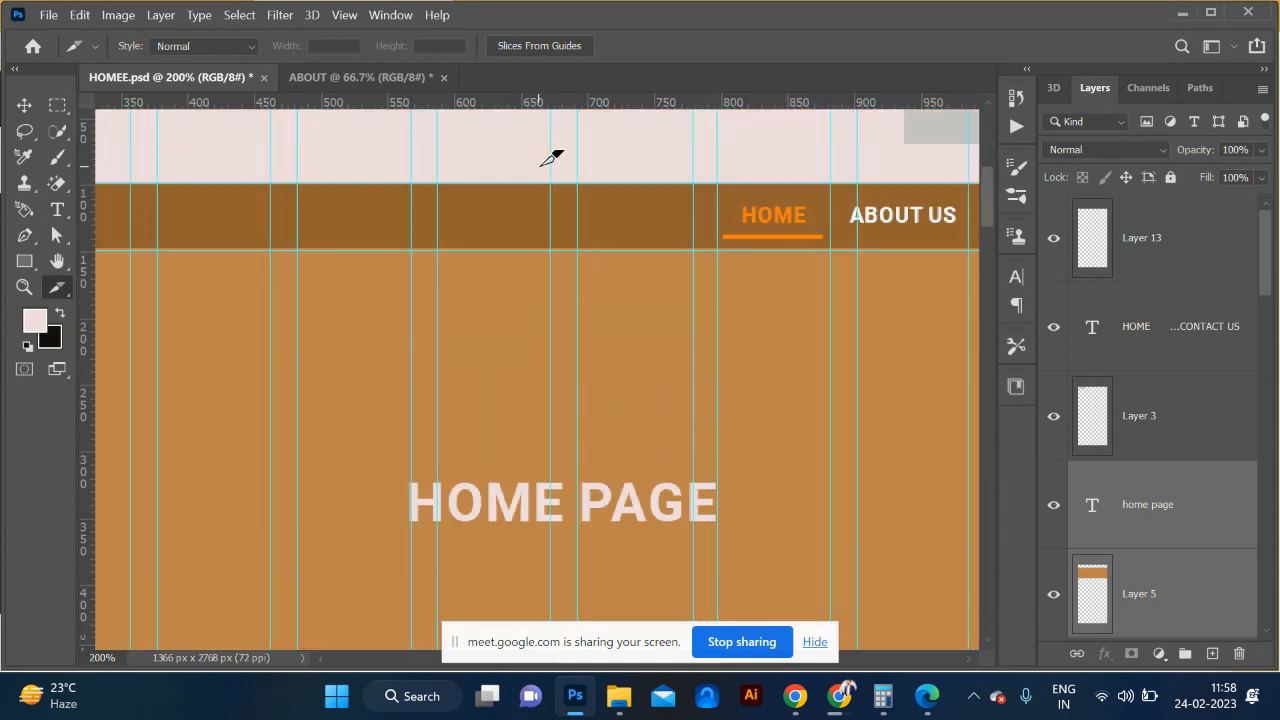
pyautogui.hscroll(-2, 551, 157)
pyautogui.hscroll(4, 551, 157)
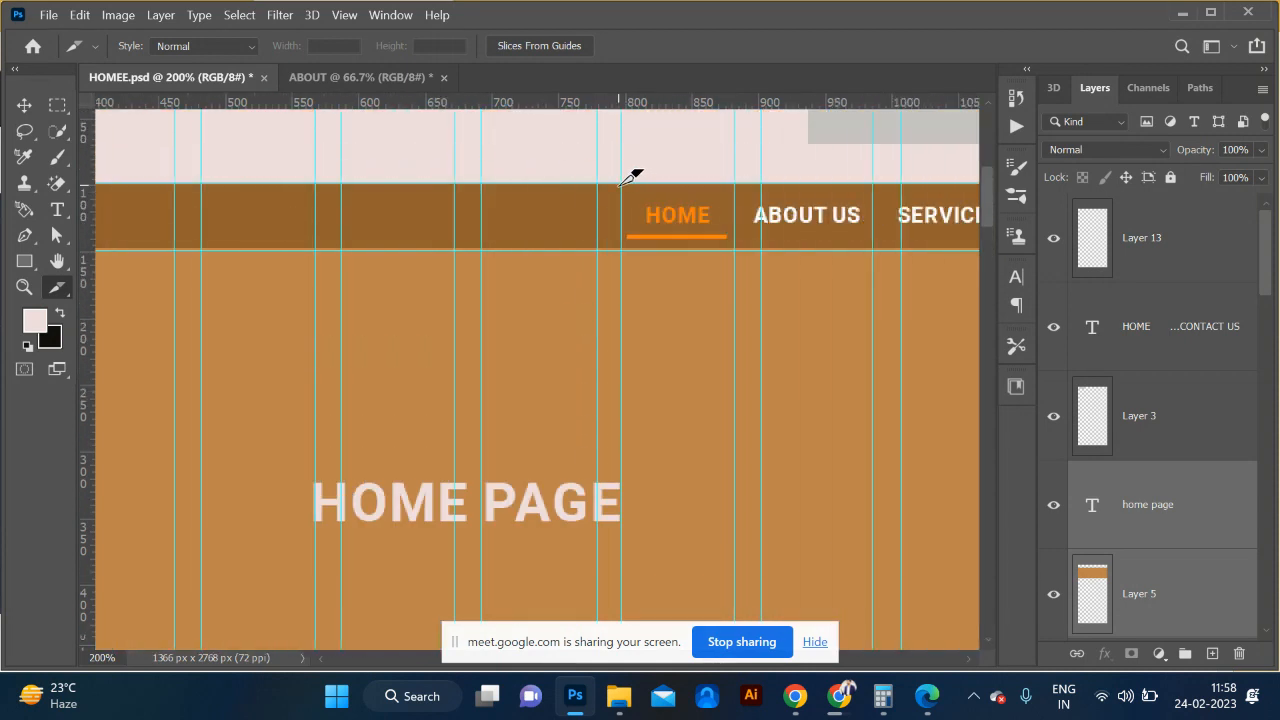
pyautogui.moveTo(621, 185); pyautogui.dragTo(751, 243)
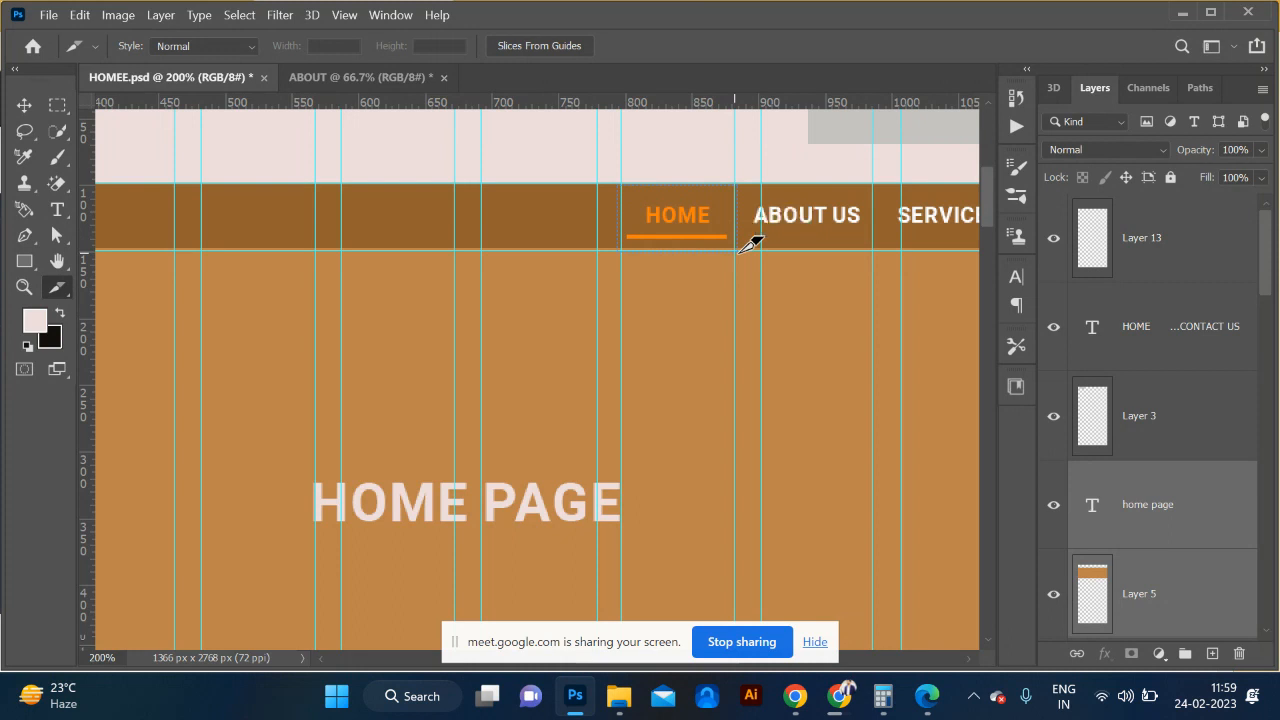
# Step: Set the URL of the HOME slice in the HOMEE document to home.html
pyautogui.rightClick(658, 208)
pyautogui.click(716, 232)
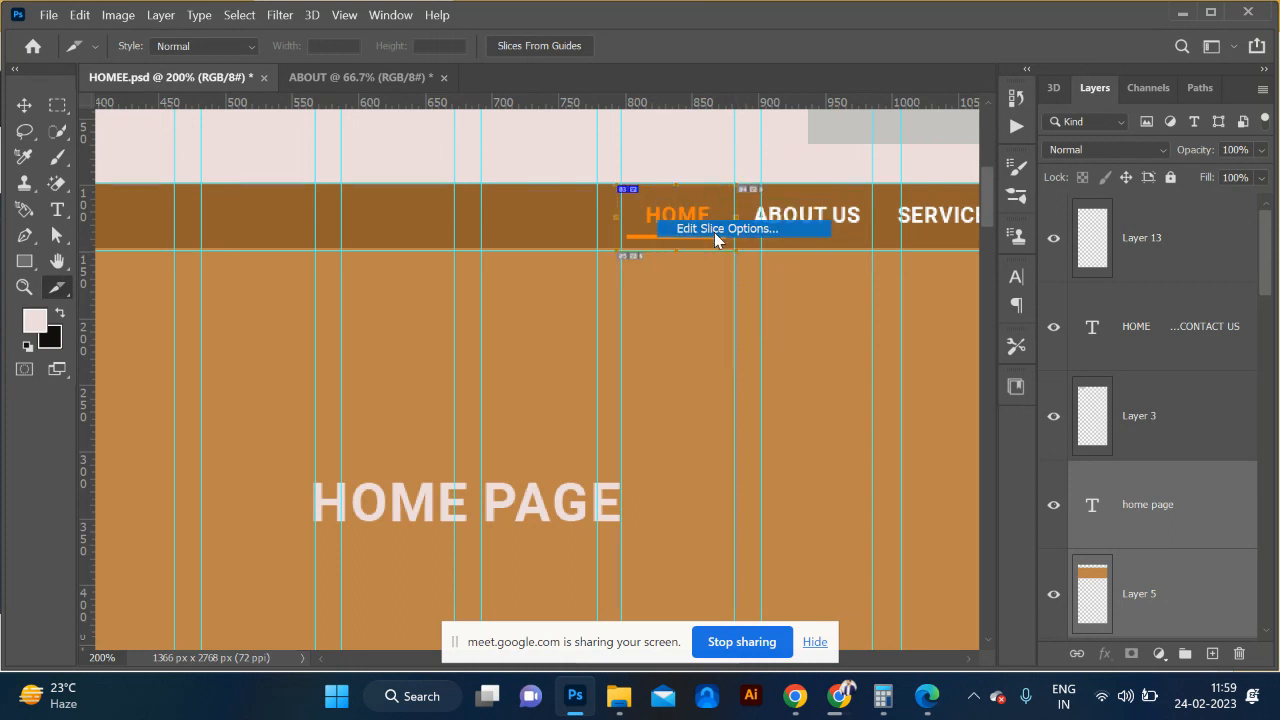
pyautogui.click(517, 178)
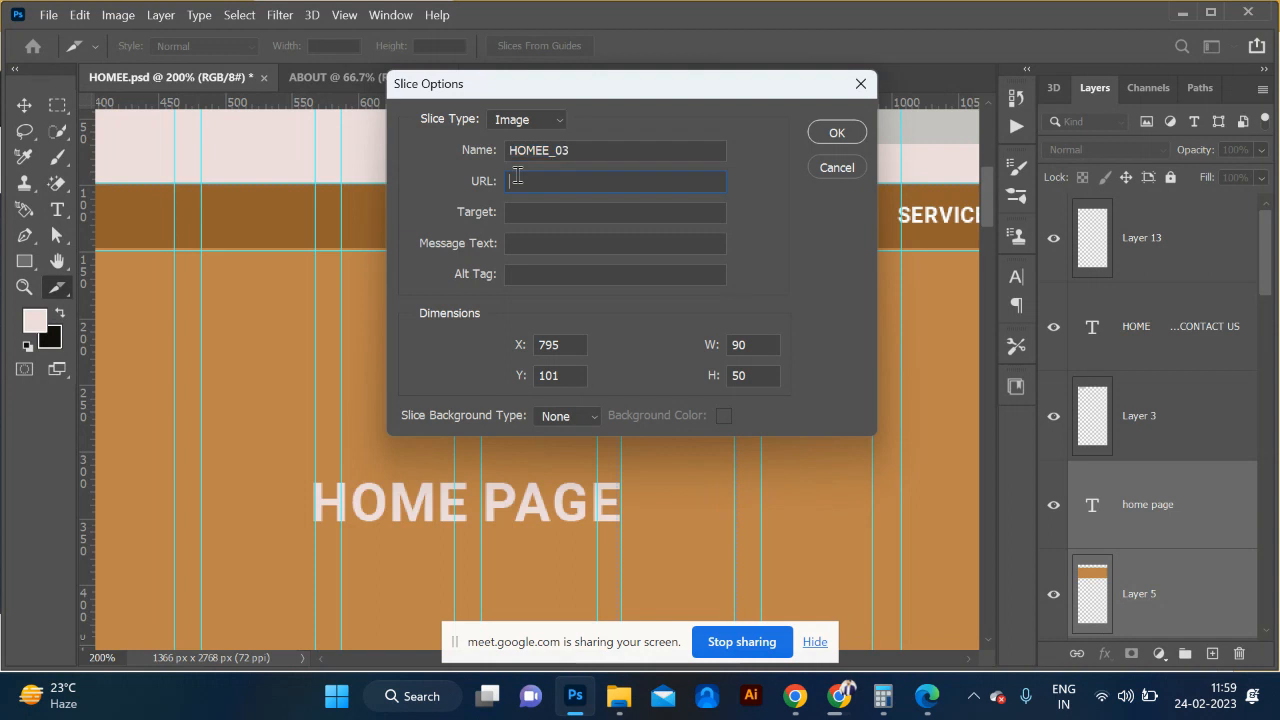
pyautogui.write('home.html')
pyautogui.press('Return')
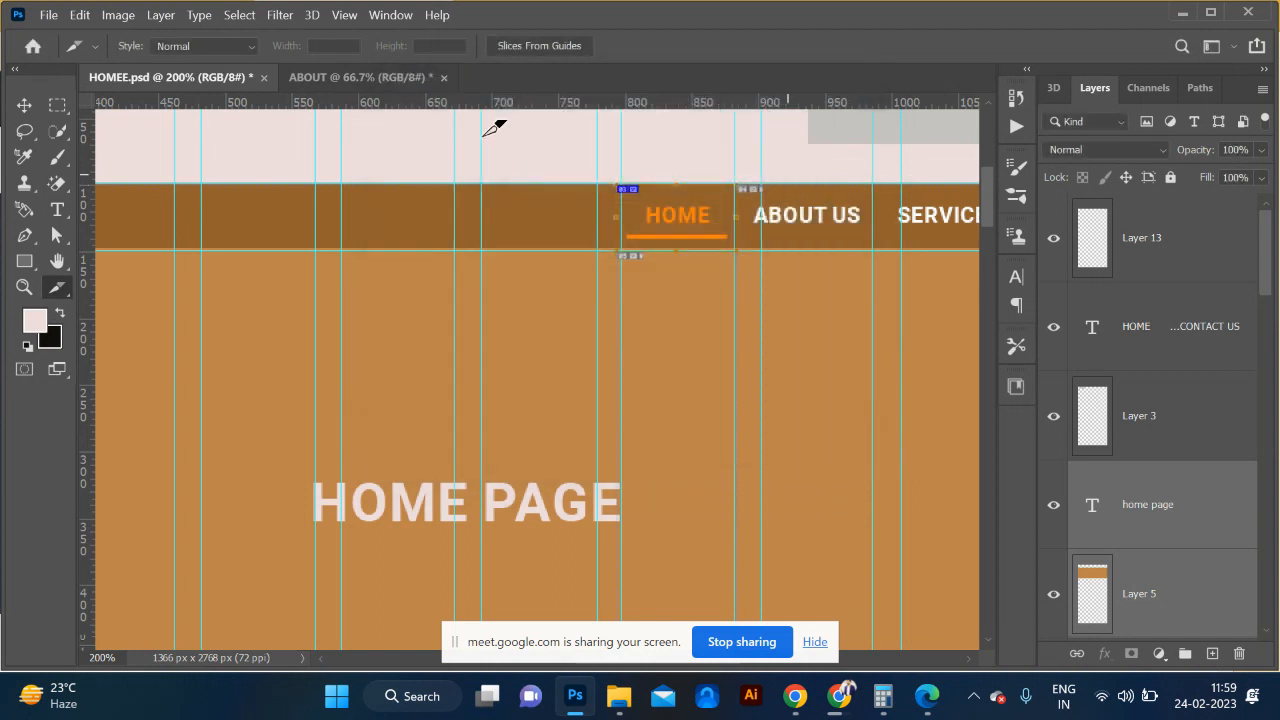
# Step: In the HOMEE document, draw a slice of about 94 × 50 px around ABOUT US and set its URL to about.html
pyautogui.click(348, 80)
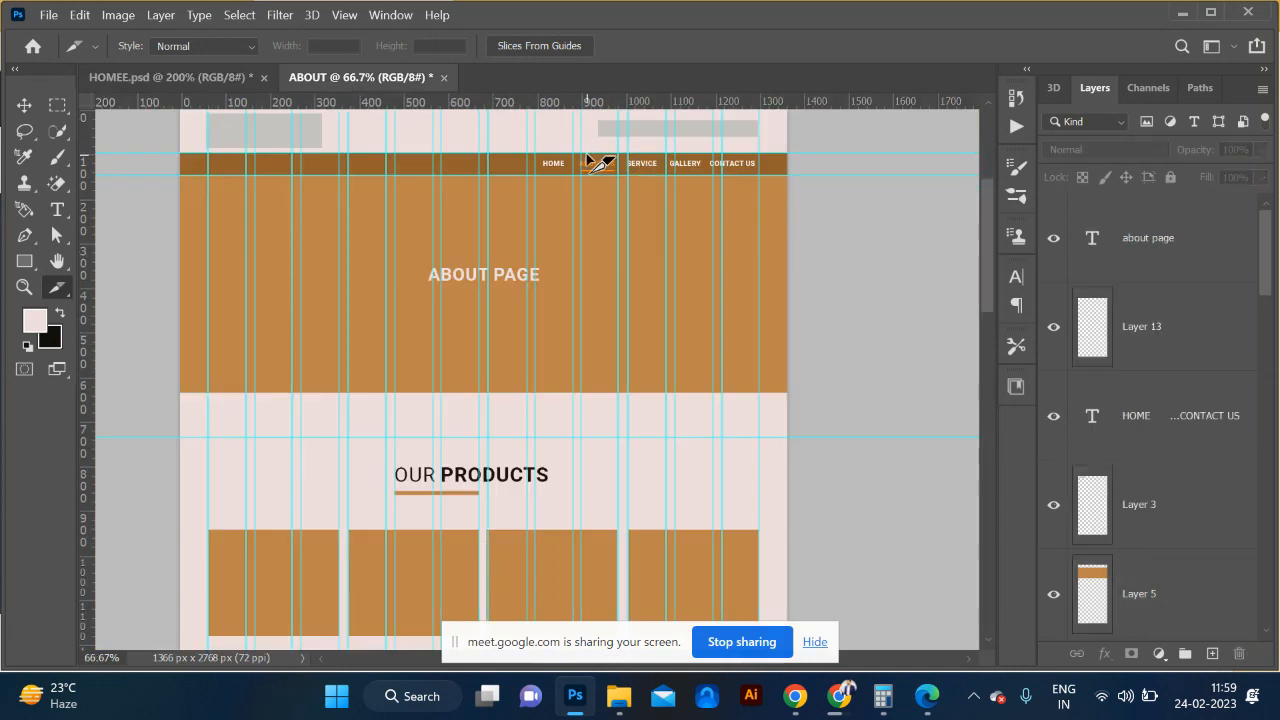
pyautogui.click(146, 80)
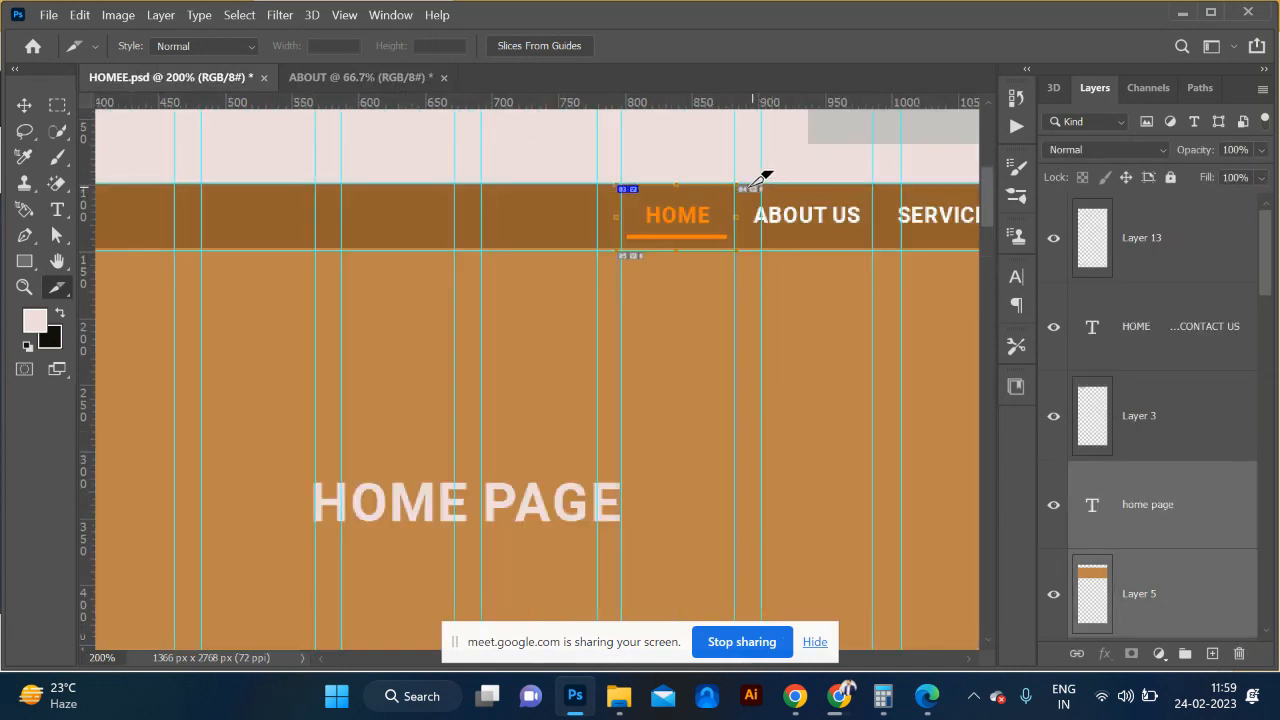
pyautogui.moveTo(745, 184); pyautogui.dragTo(877, 237)
pyautogui.rightClick(807, 218)
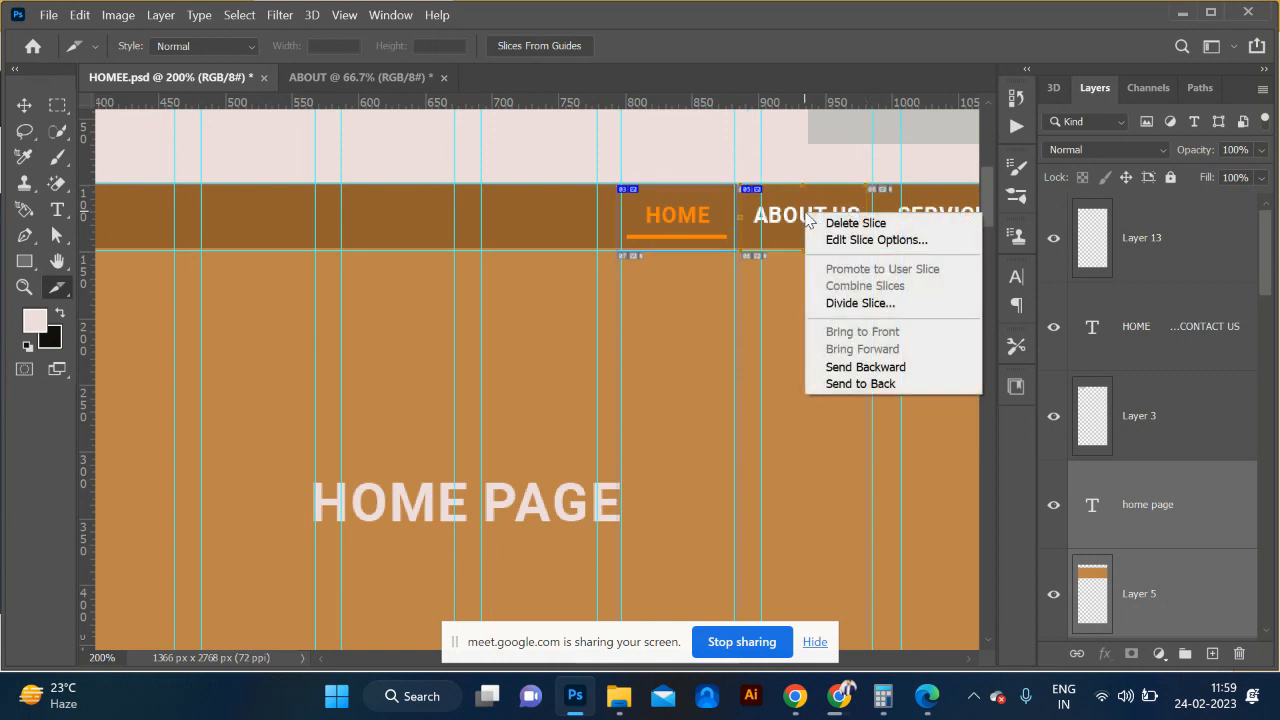
pyautogui.click(863, 241)
pyautogui.click(548, 182)
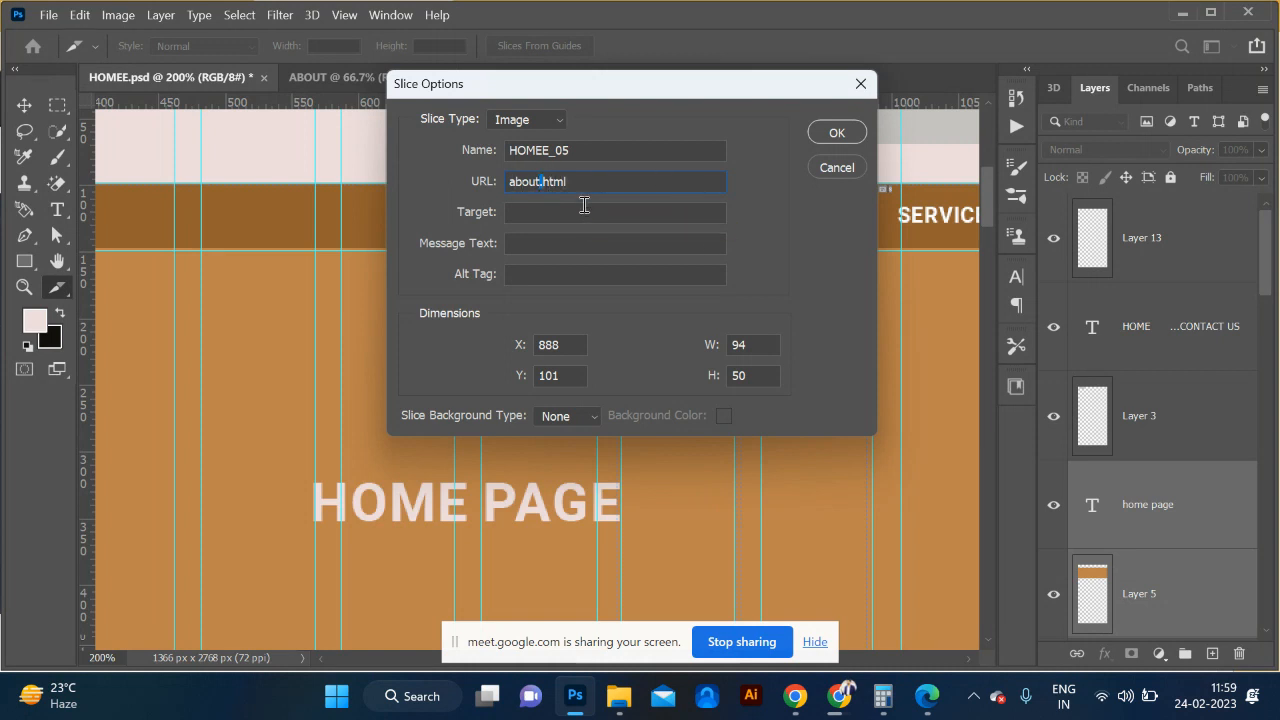
pyautogui.click(850, 132)
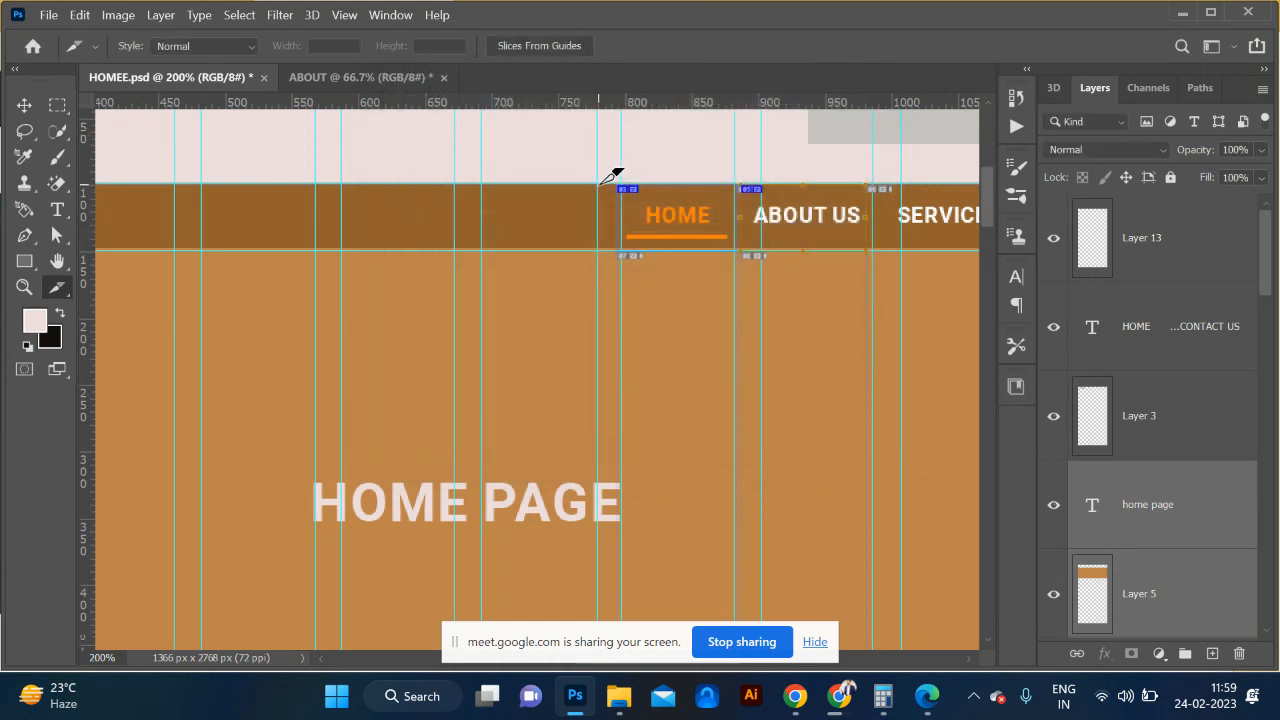
# Step: In the ABOUT document, draw a slice of about 82 × 45 px around the HOME menu item and set its URL to home.html
pyautogui.click(360, 77)
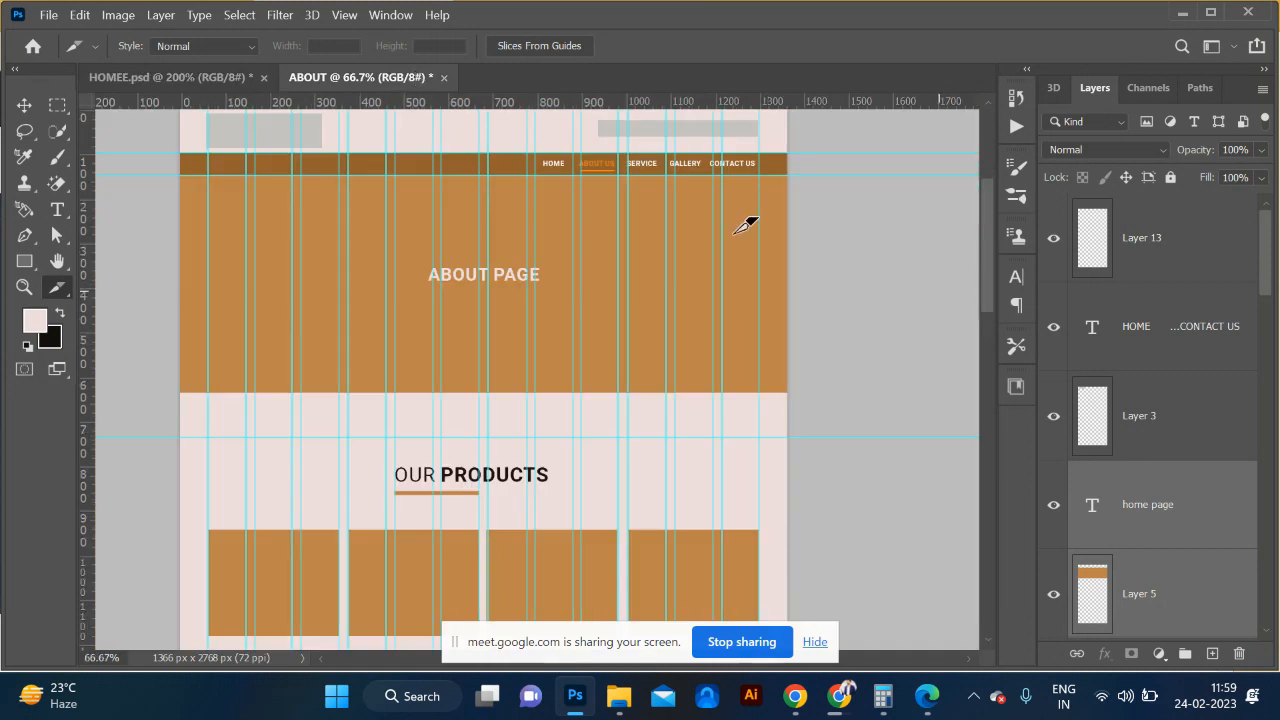
pyautogui.hotkey('ctrl', '+')
pyautogui.hotkey('ctrl', '+')
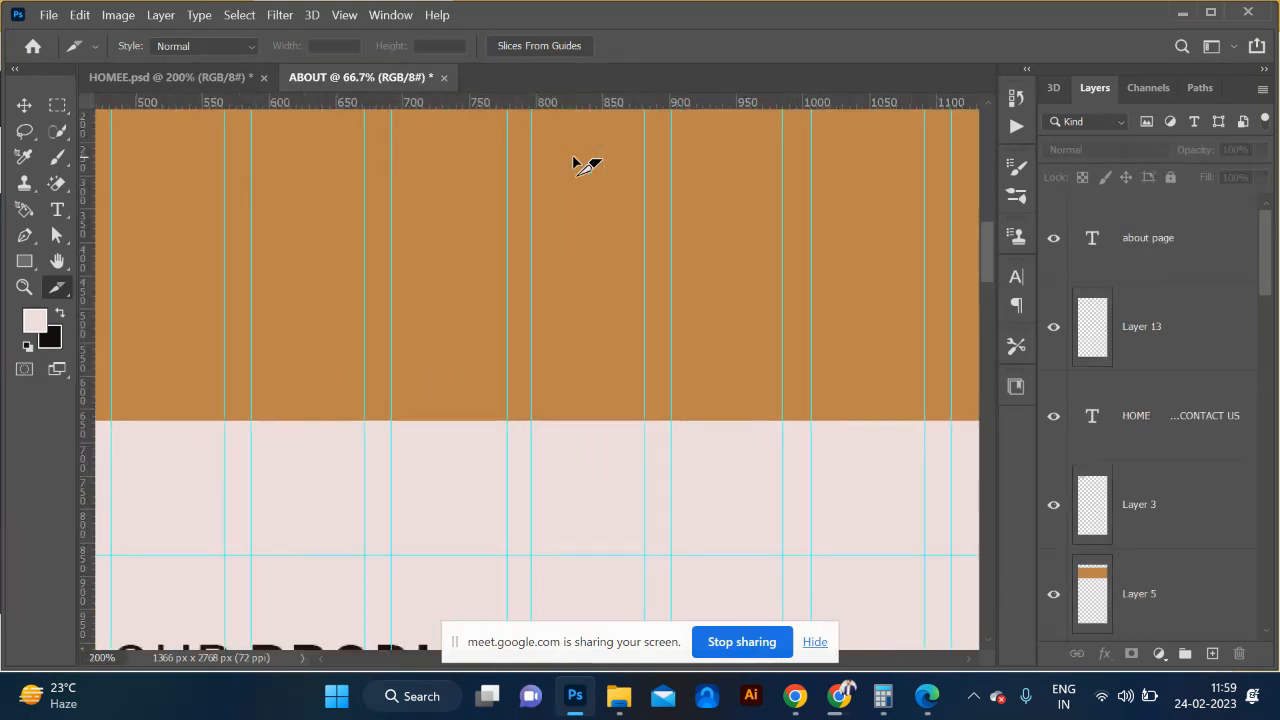
pyautogui.scroll(5, 585, 148)
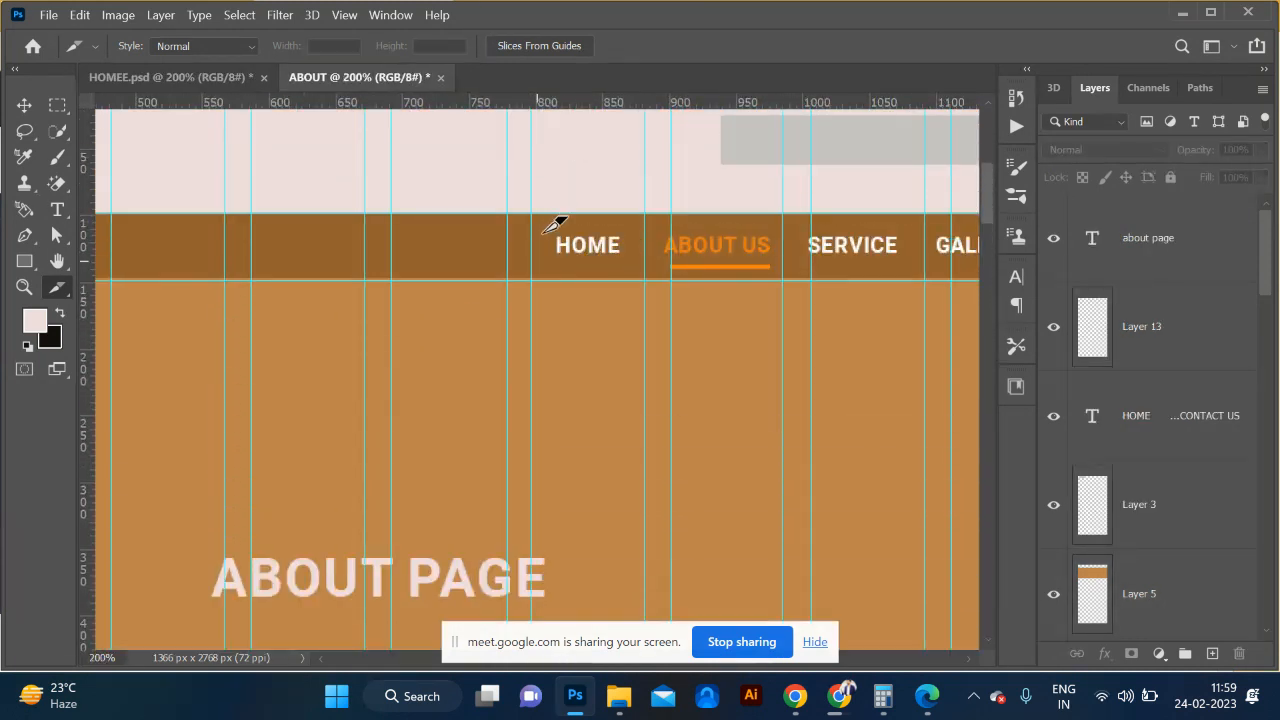
pyautogui.moveTo(538, 218)
pyautogui.mouseDown()
pyautogui.moveTo(666, 262)
pyautogui.moveTo(645, 280)
pyautogui.mouseUp()
pyautogui.rightClick(568, 230)
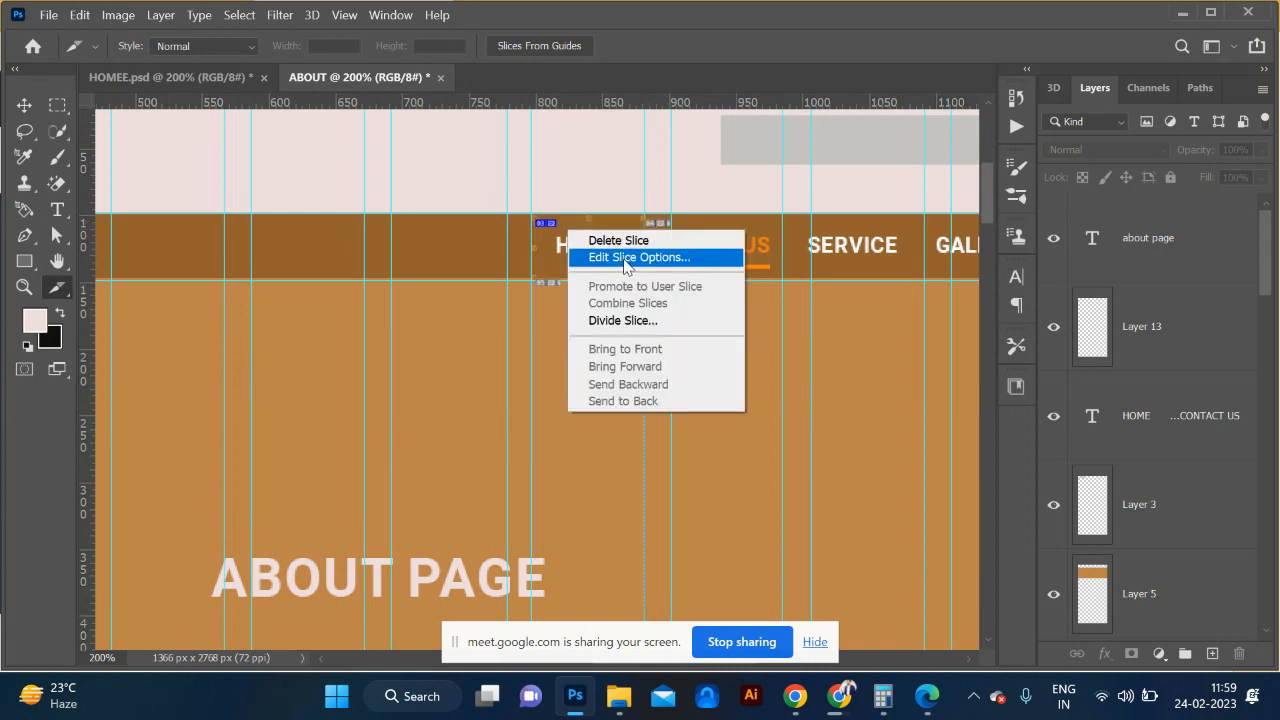
pyautogui.click(623, 258)
pyautogui.click(566, 182)
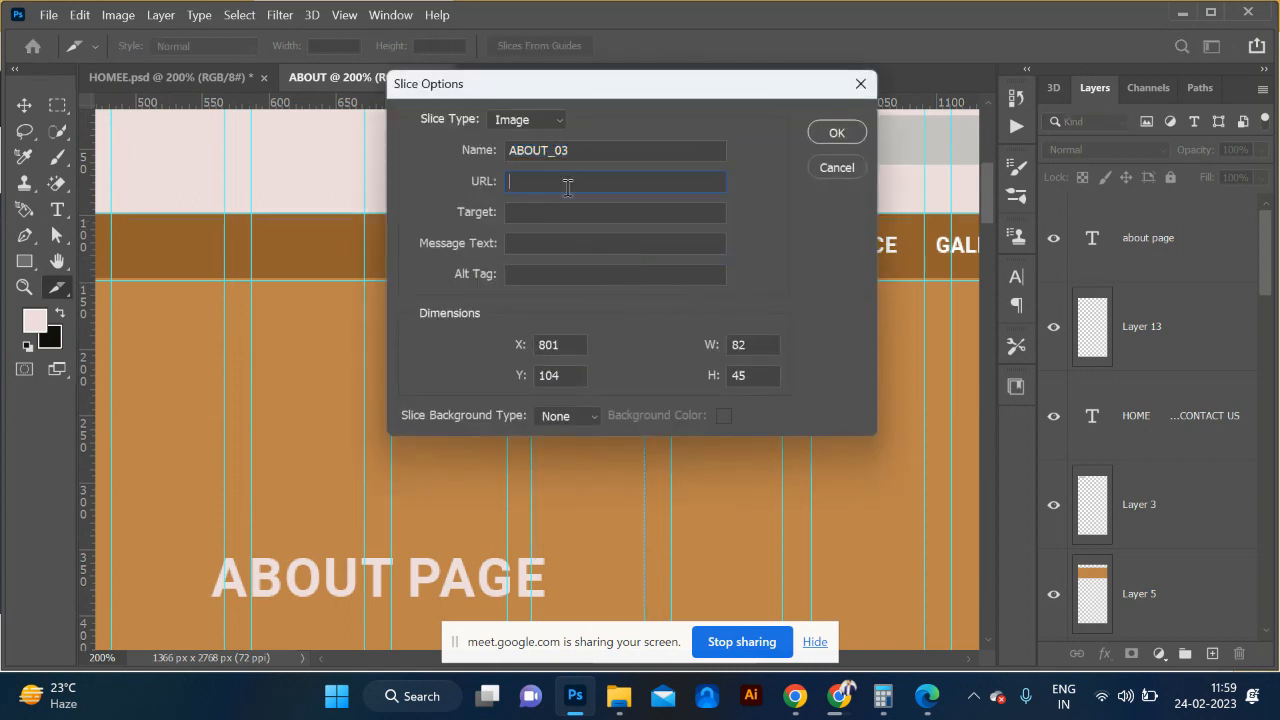
pyautogui.write('home.html')
pyautogui.press('Return')
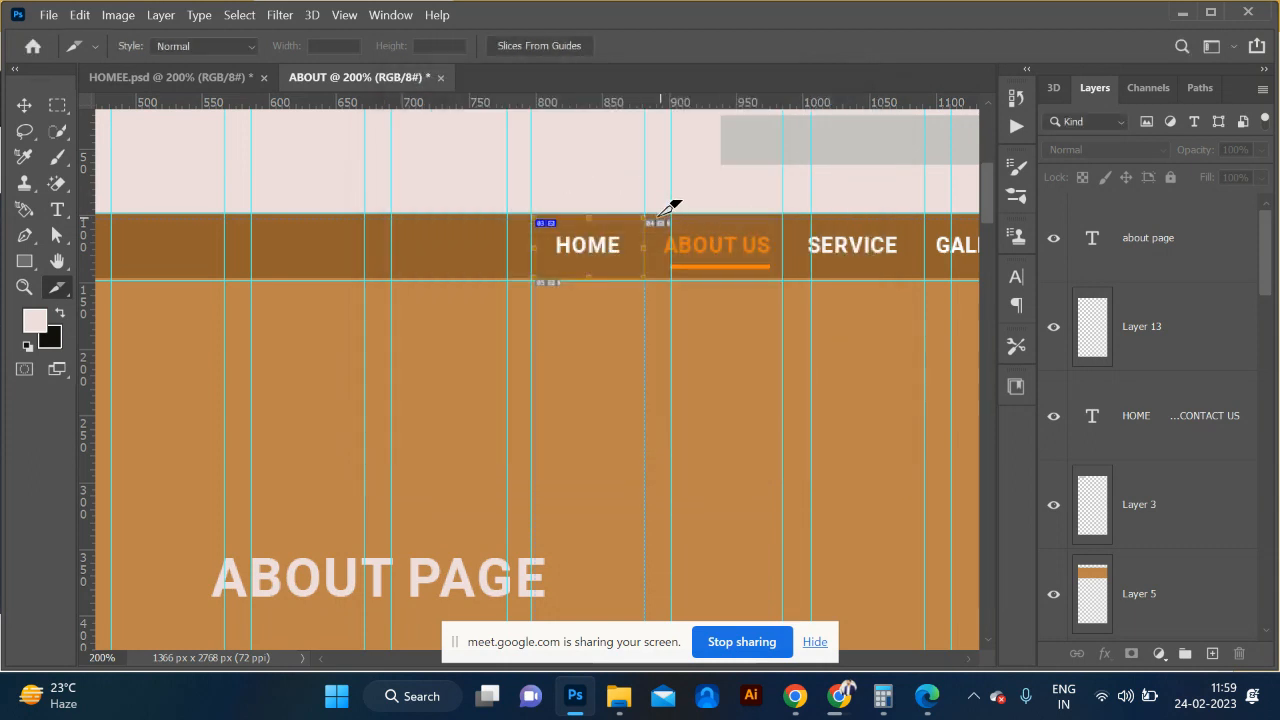
# Step: Slice the ABOUT US menu item in the ABOUT document at about 95 × 51 px and set the slice's URL to about.html
pyautogui.moveTo(657, 211); pyautogui.dragTo(783, 279)
pyautogui.rightClick(733, 245)
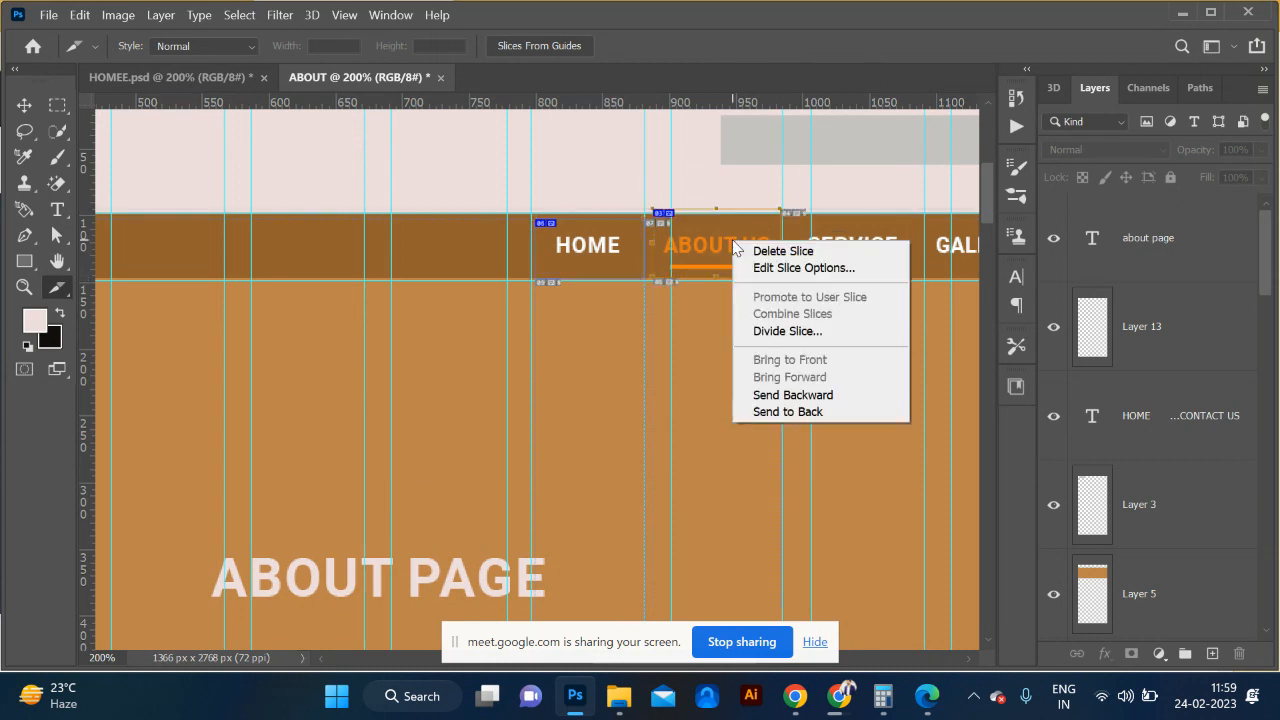
pyautogui.click(797, 268)
pyautogui.write('a')
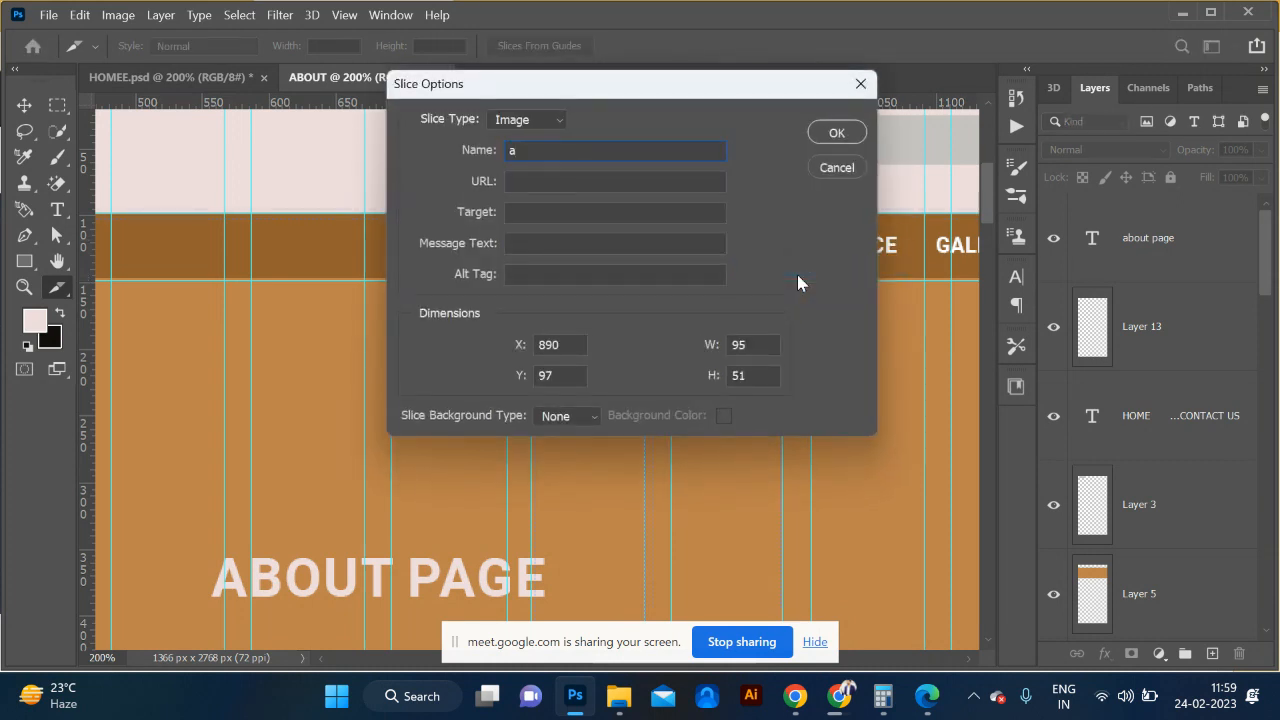
pyautogui.hotkey('ctrl', 'z')
pyautogui.press('capslock')
pyautogui.press('Tab')
pyautogui.press('BackSpace')
pyautogui.press('BackSpace')
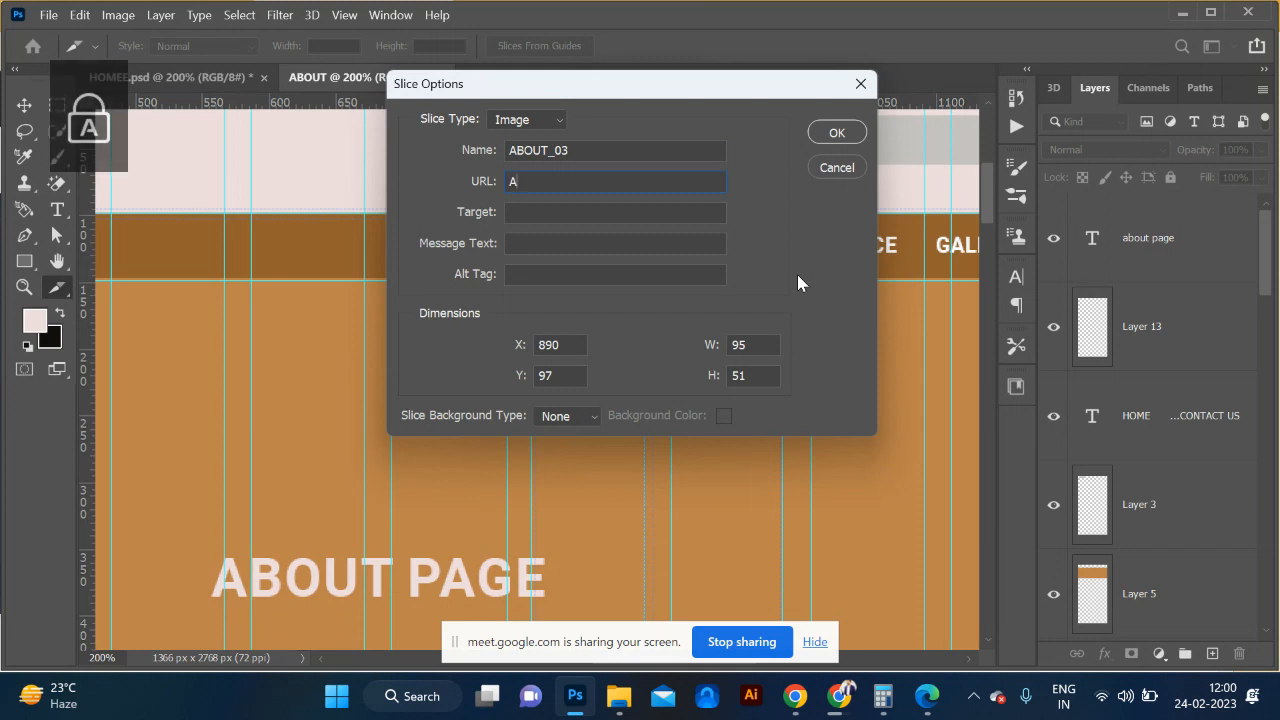
pyautogui.press('capslock')
pyautogui.write('about.html')
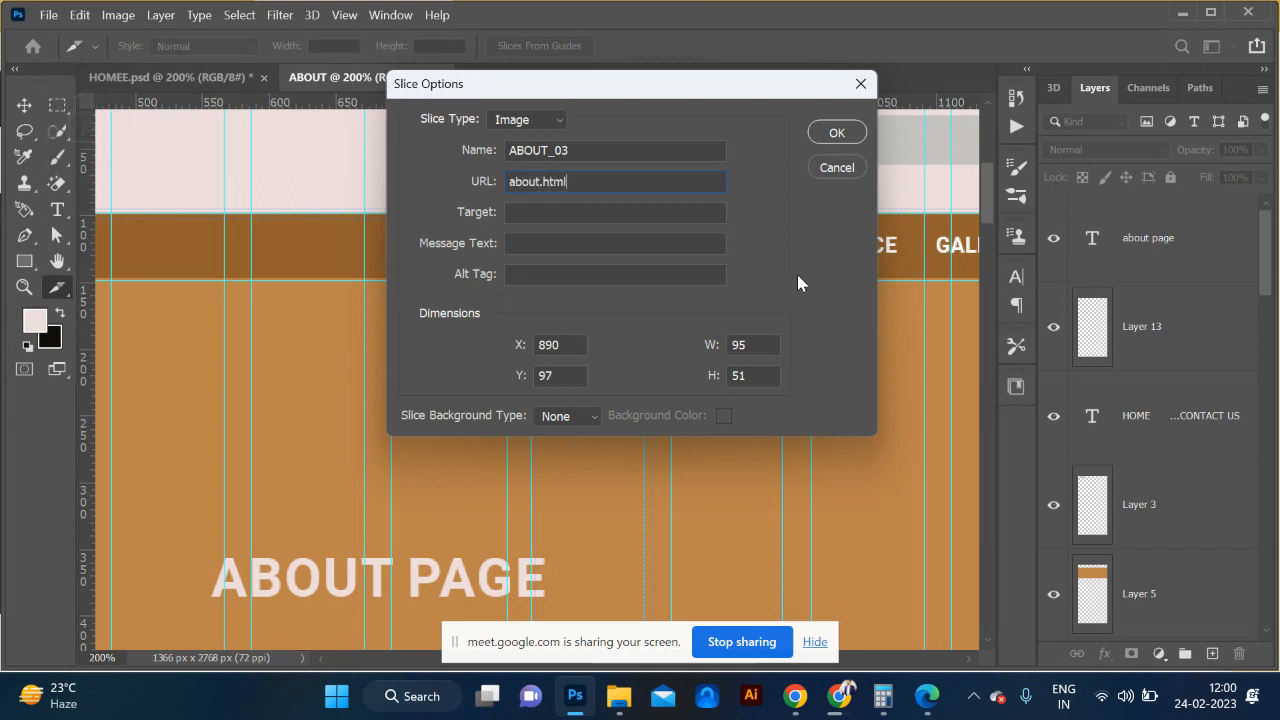
pyautogui.press('Return')
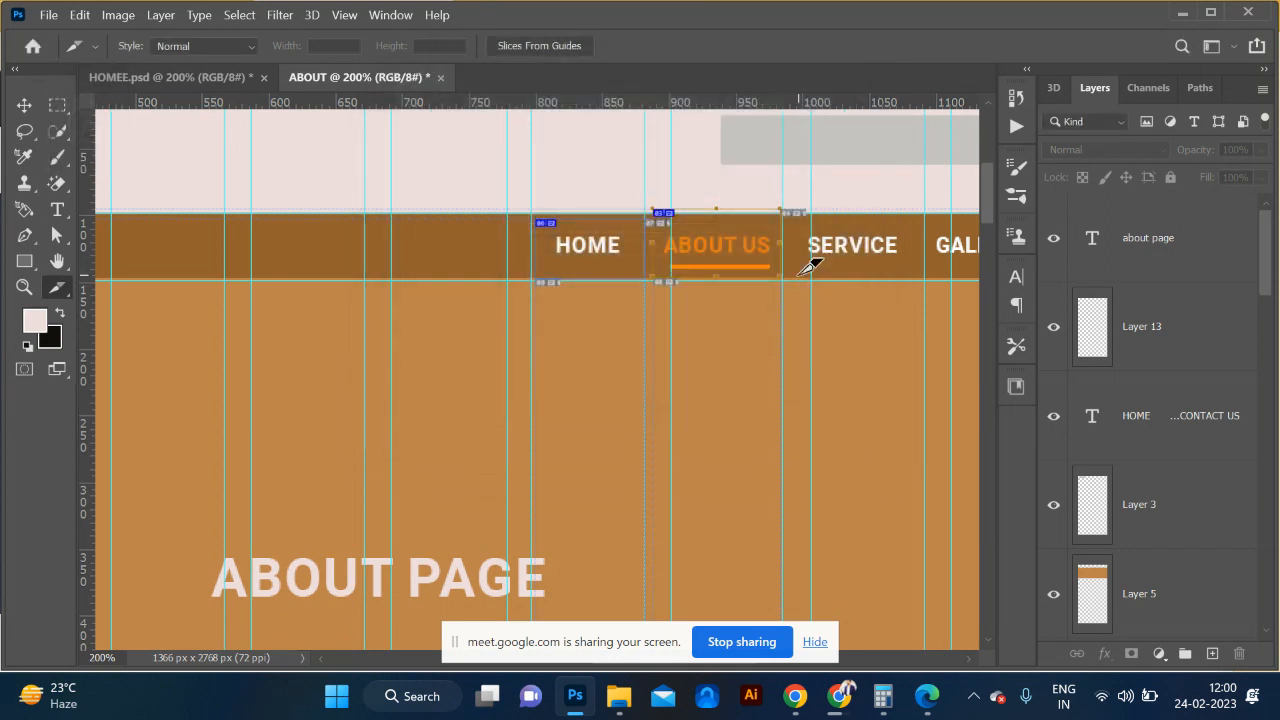
# Step: Start a Save for Web export of the ABOUT document and set the image format to PNG-24
pyautogui.hotkey('ctrl', 'alt', 'shift', 's')
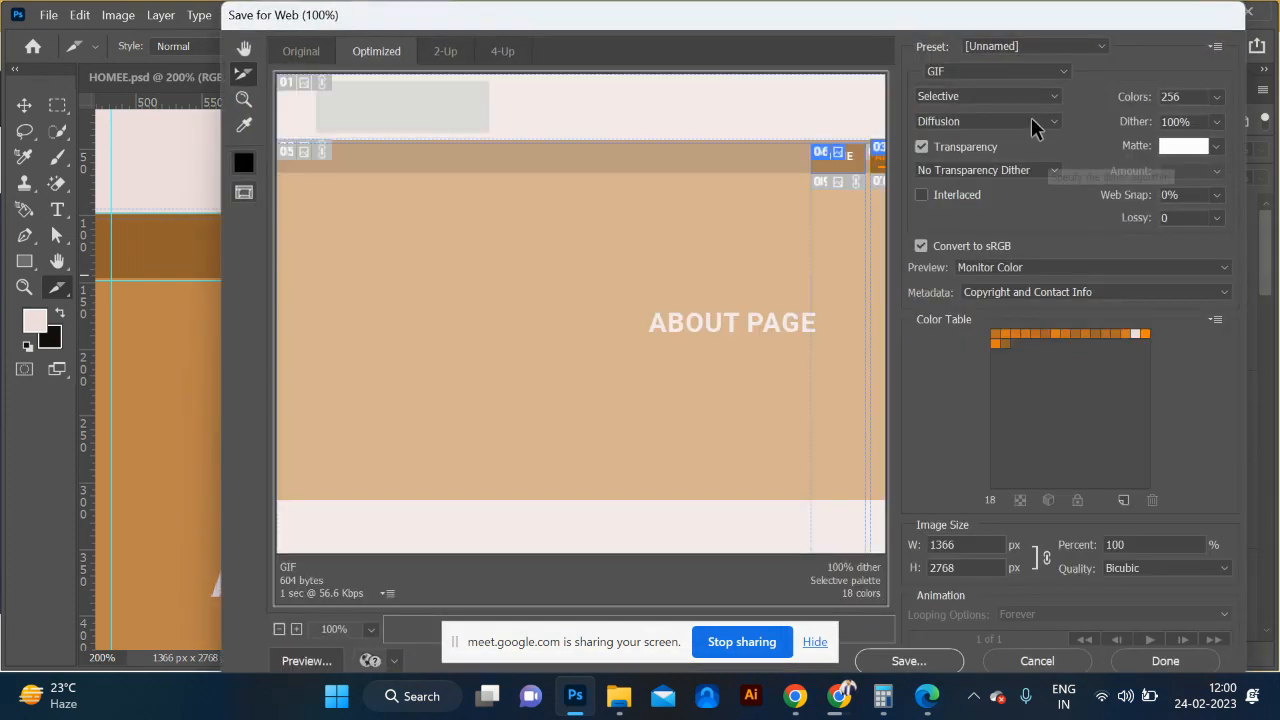
pyautogui.click(1006, 72)
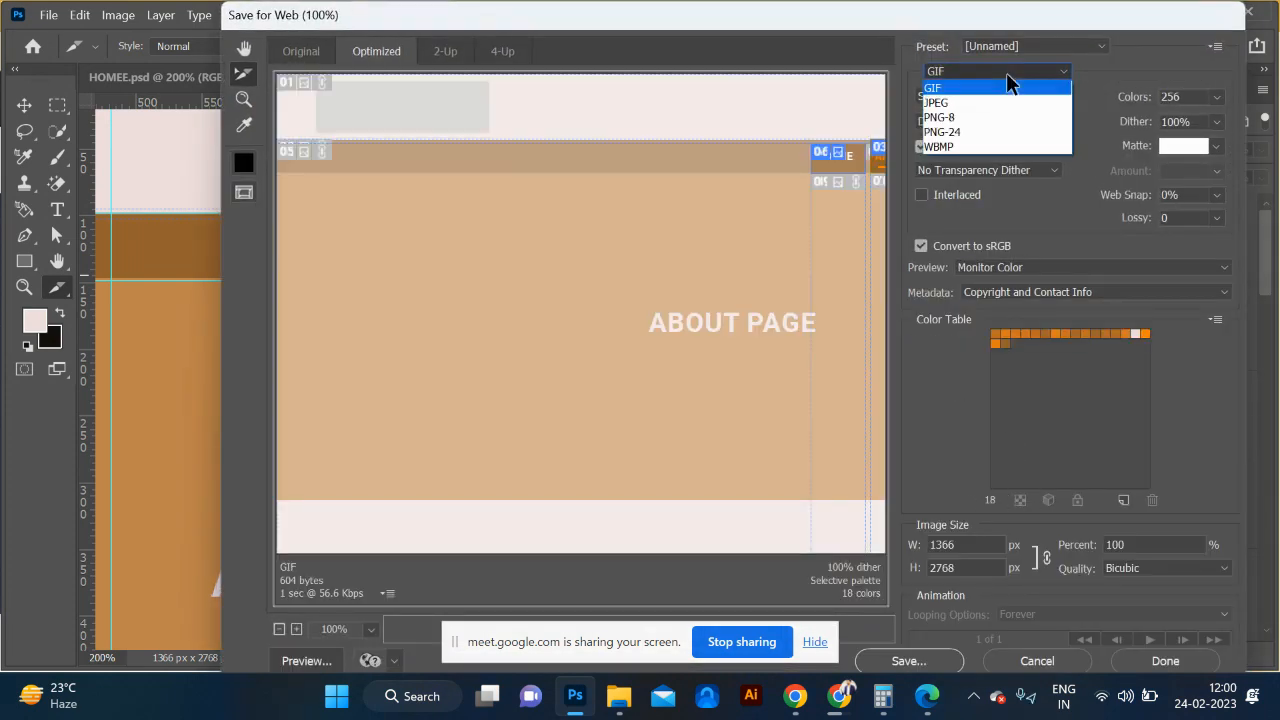
pyautogui.click(994, 132)
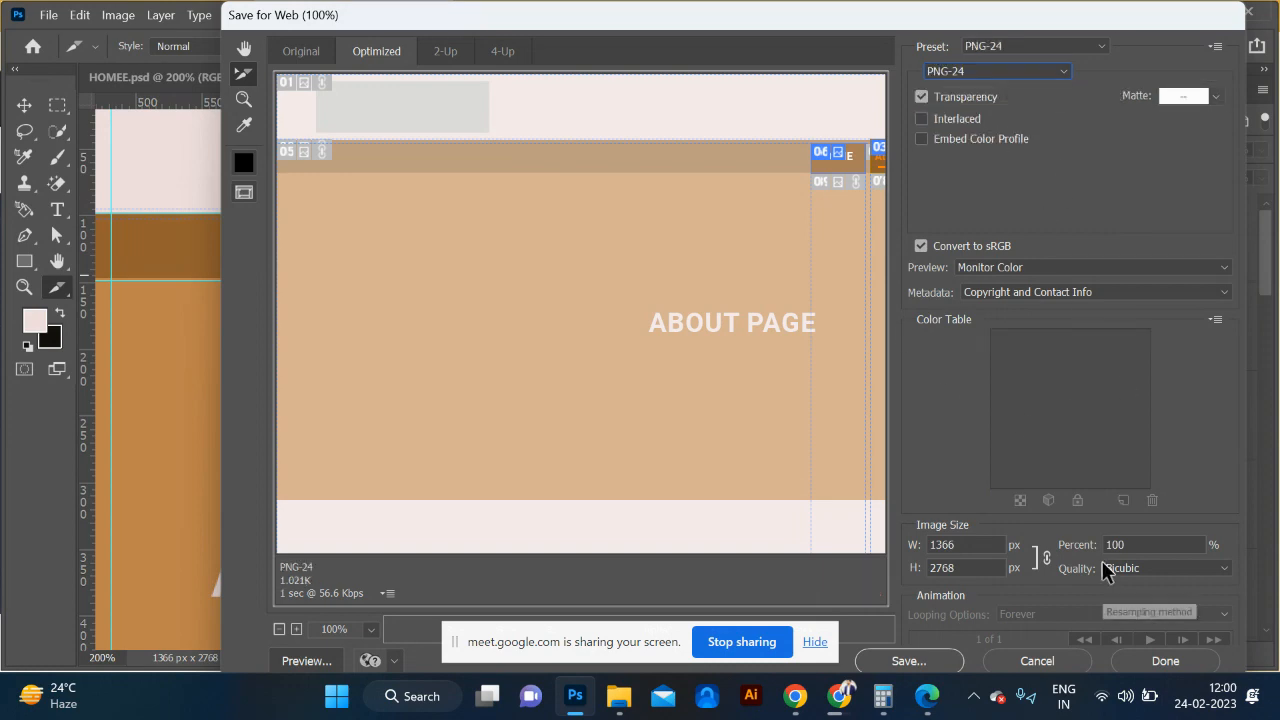
# Step: Choose the "after" folder in the Documents library as the save location for the optimized ABOUT export
pyautogui.click(910, 662)
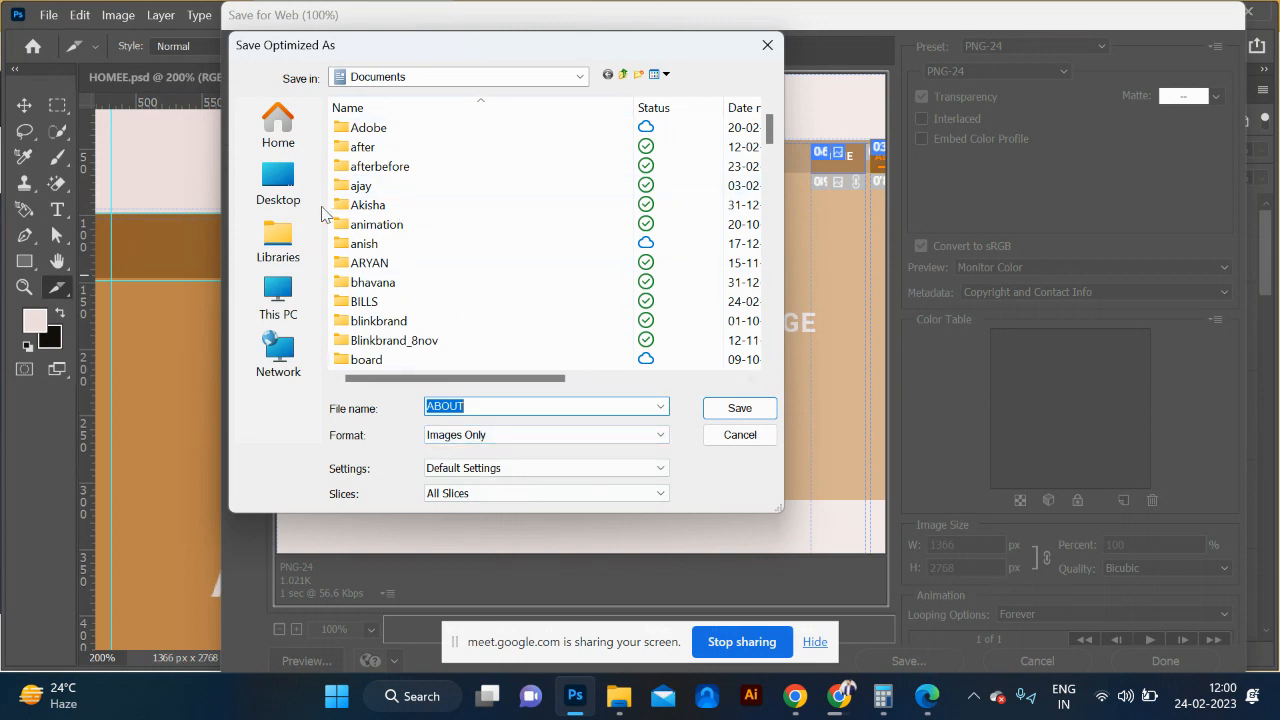
pyautogui.click(286, 240)
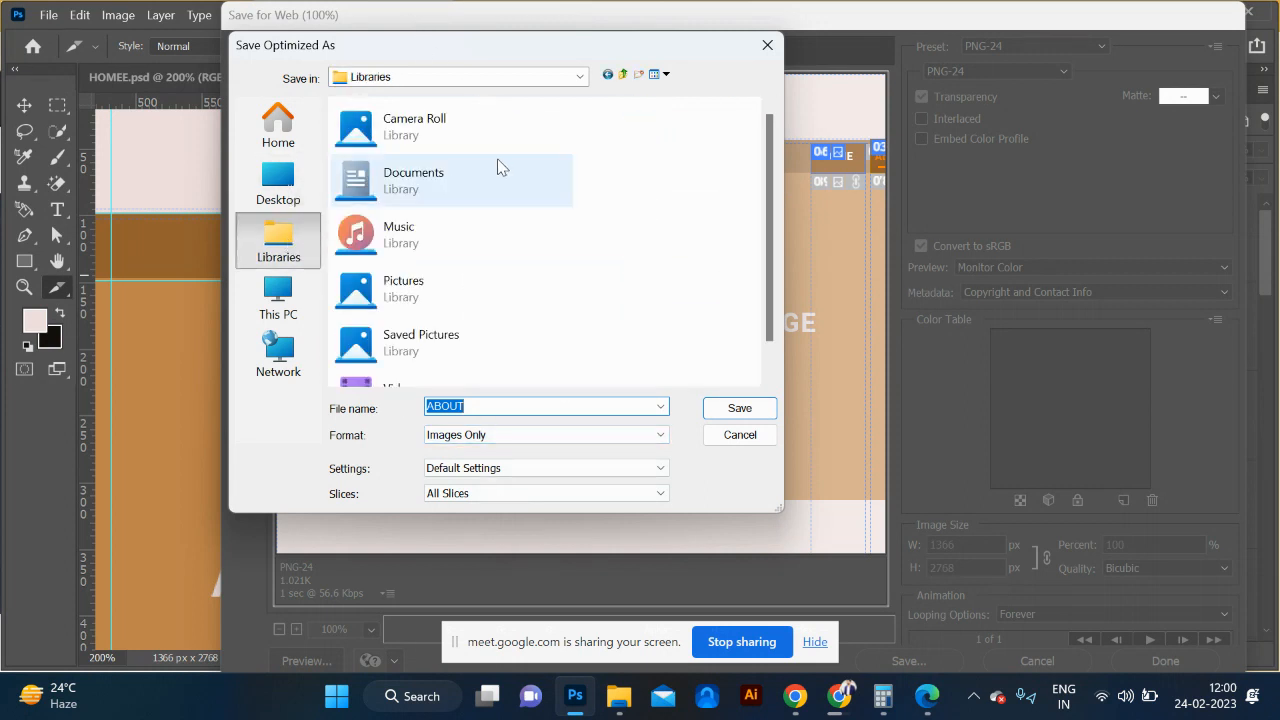
pyautogui.doubleClick(462, 195)
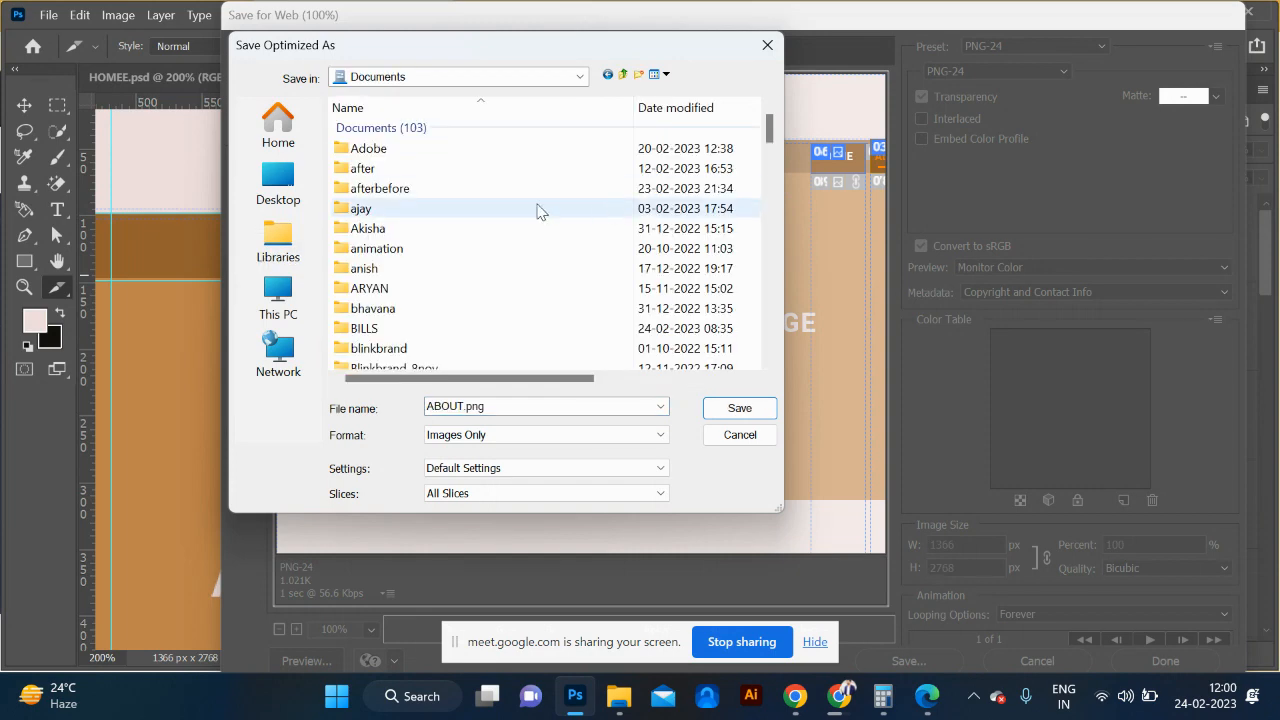
pyautogui.doubleClick(438, 168)
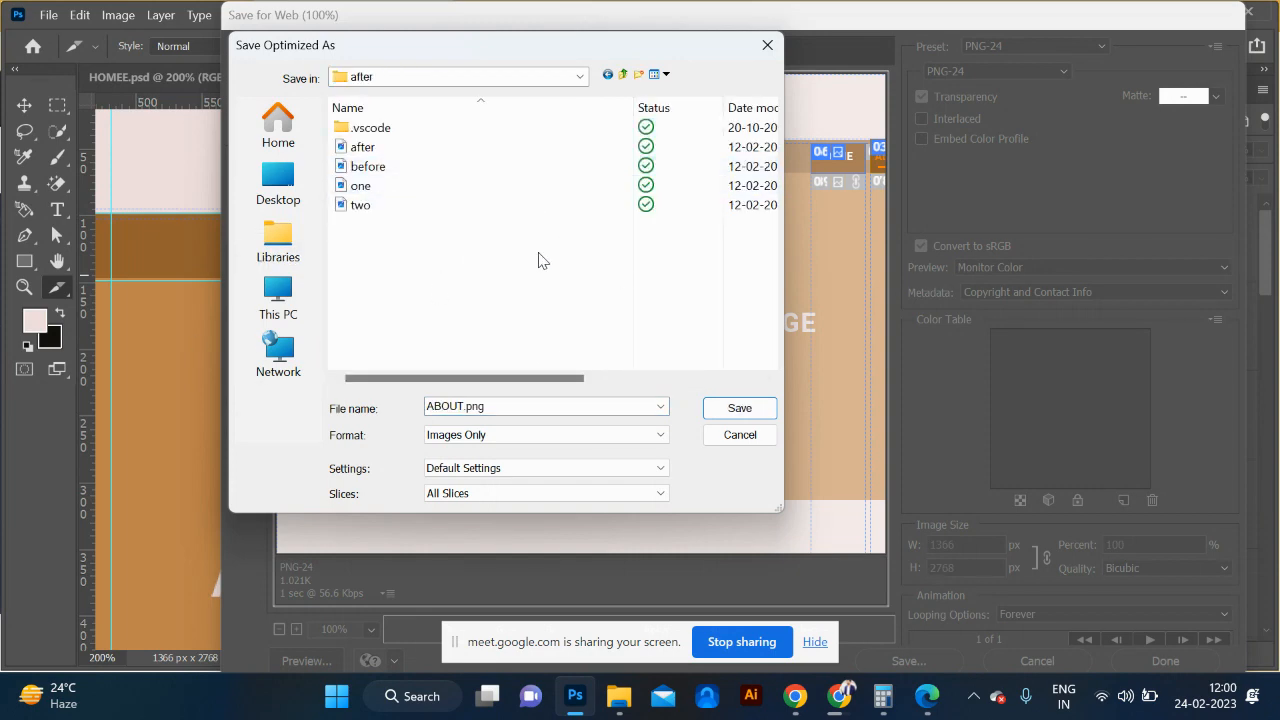
pyautogui.click(740, 418)
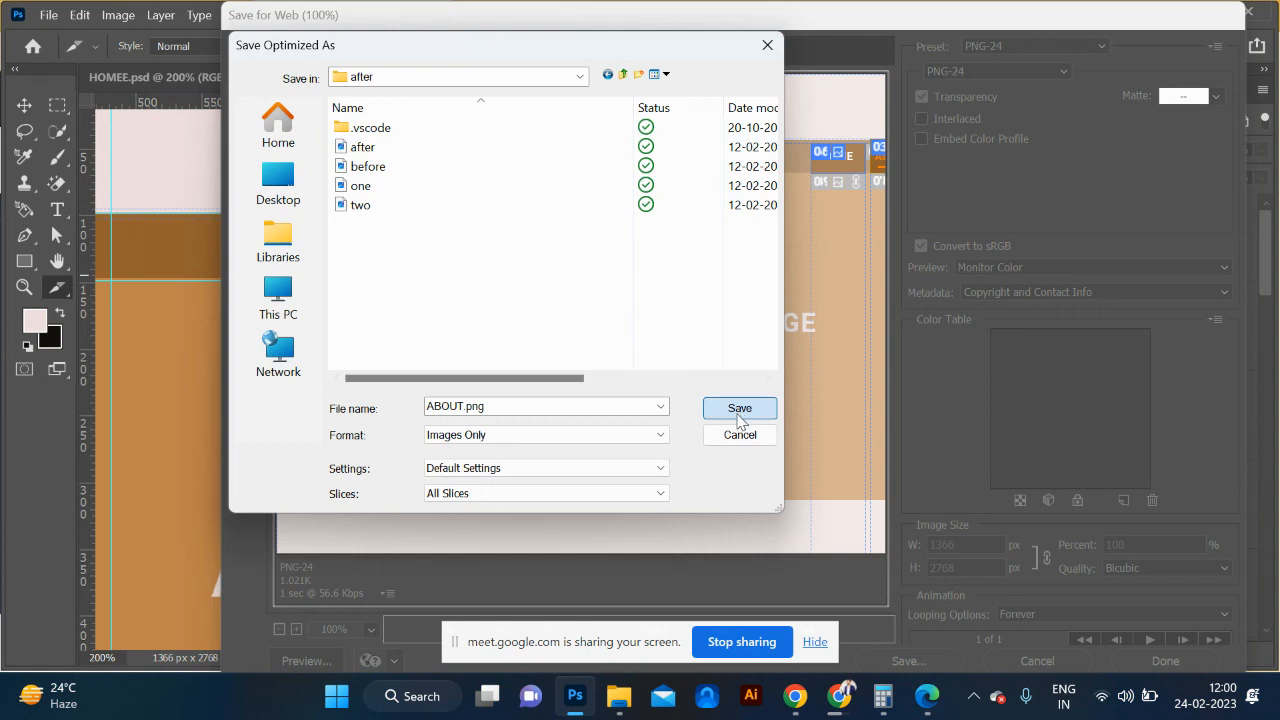
# Step: Set the export format to HTML and Images, name the file about.html, and save the ABOUT page
pyautogui.click(605, 416)
pyautogui.click(648, 438)
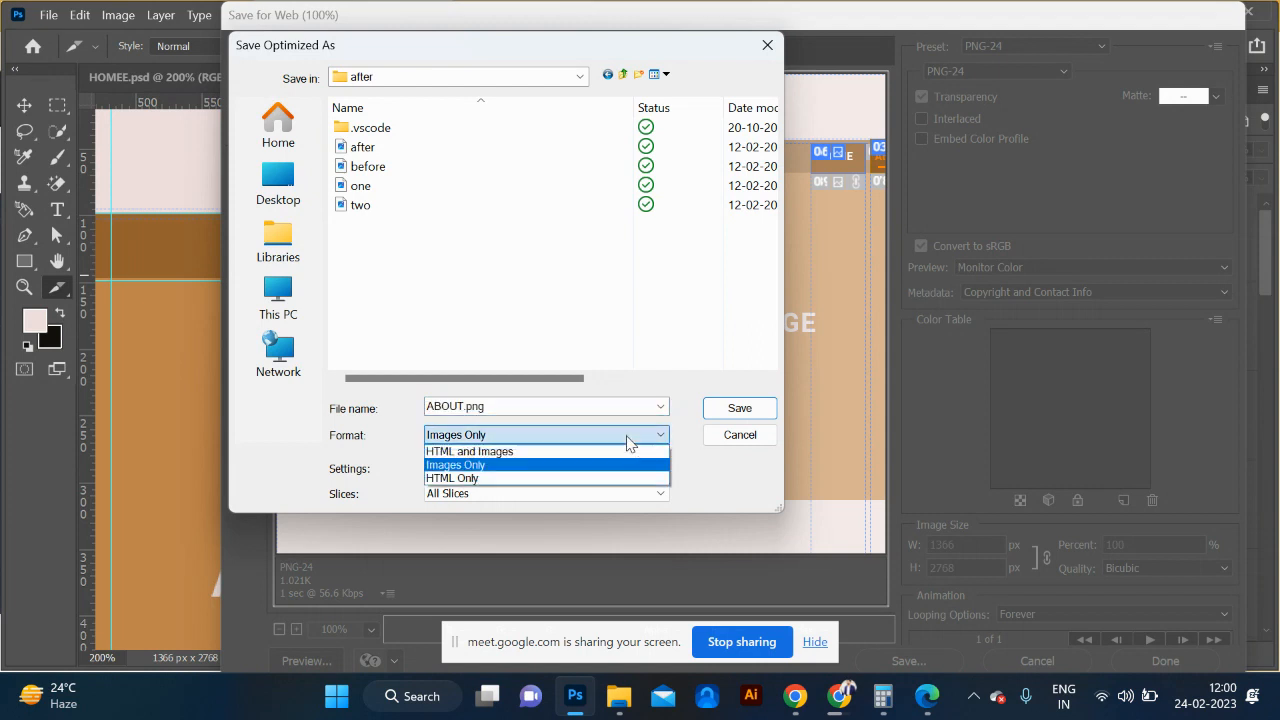
pyautogui.click(521, 452)
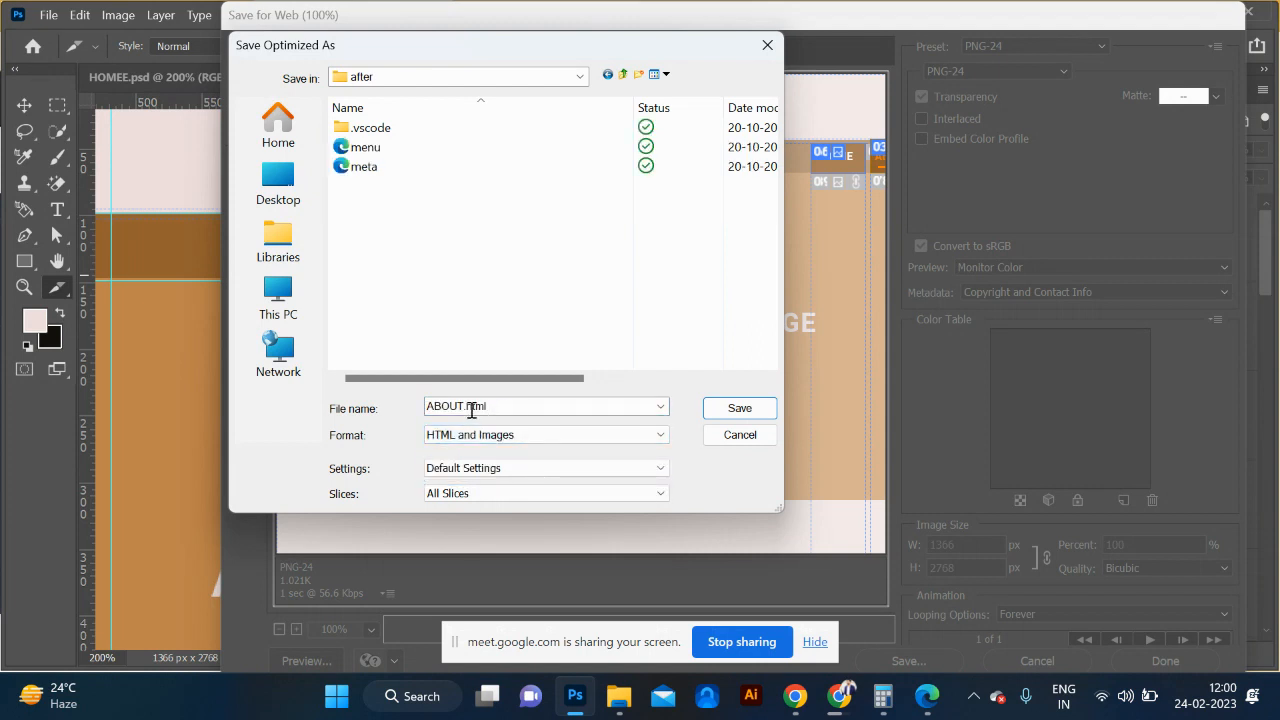
pyautogui.click(504, 403)
pyautogui.hotkey('ctrl', 'a')
pyautogui.write('ab')
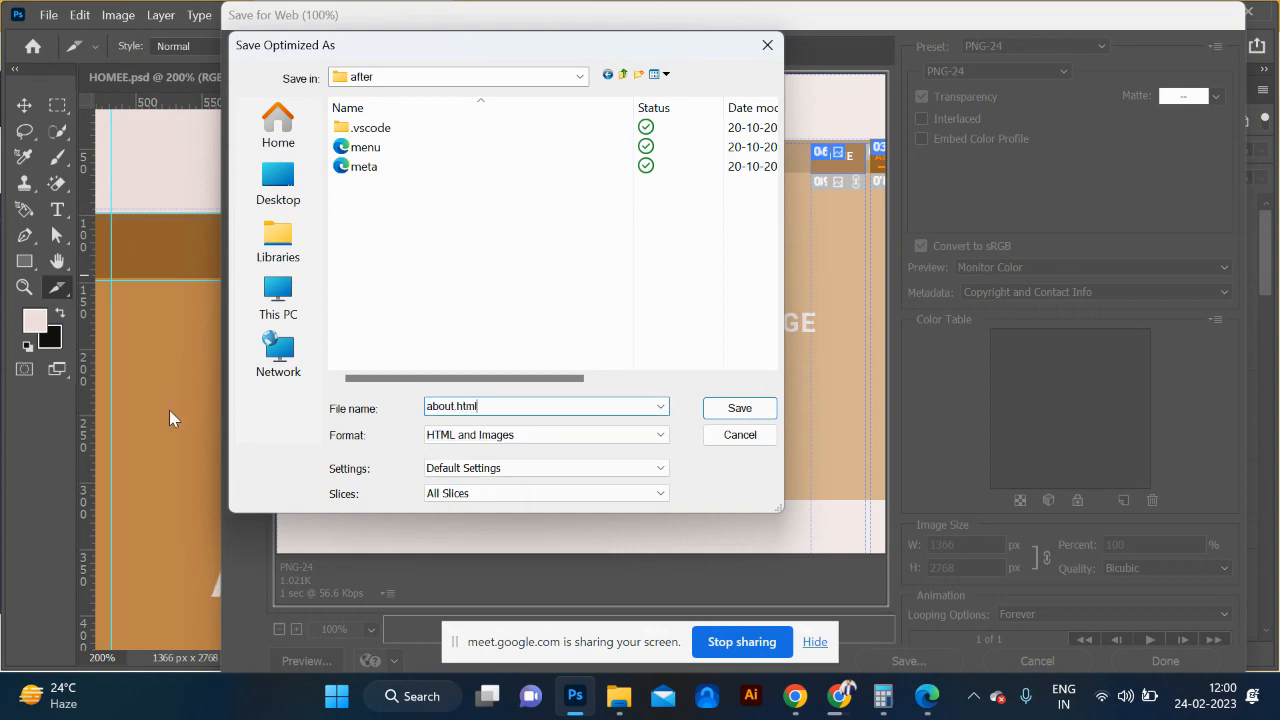
pyautogui.write('out.html')
pyautogui.press('Return')
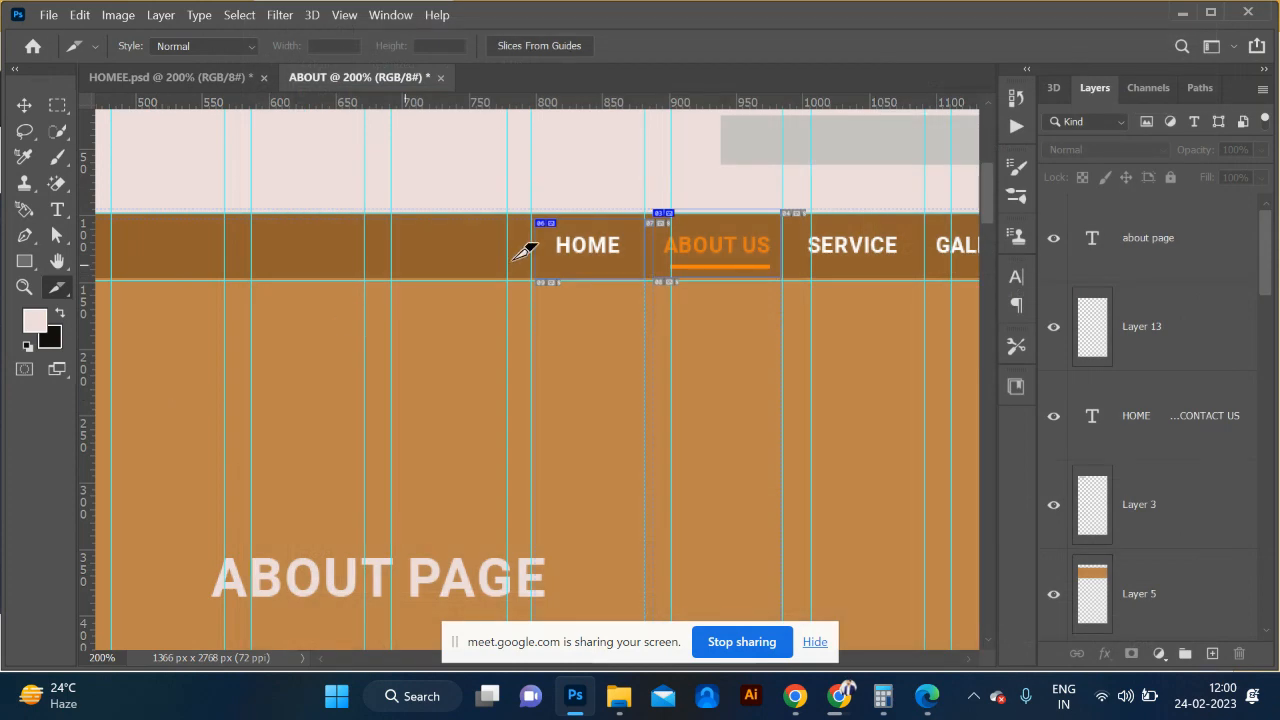
# Step: Export the HOMEE document for the web as PNG-24, saving it as home in HTML and Images format in the "after" folder
pyautogui.click(200, 78)
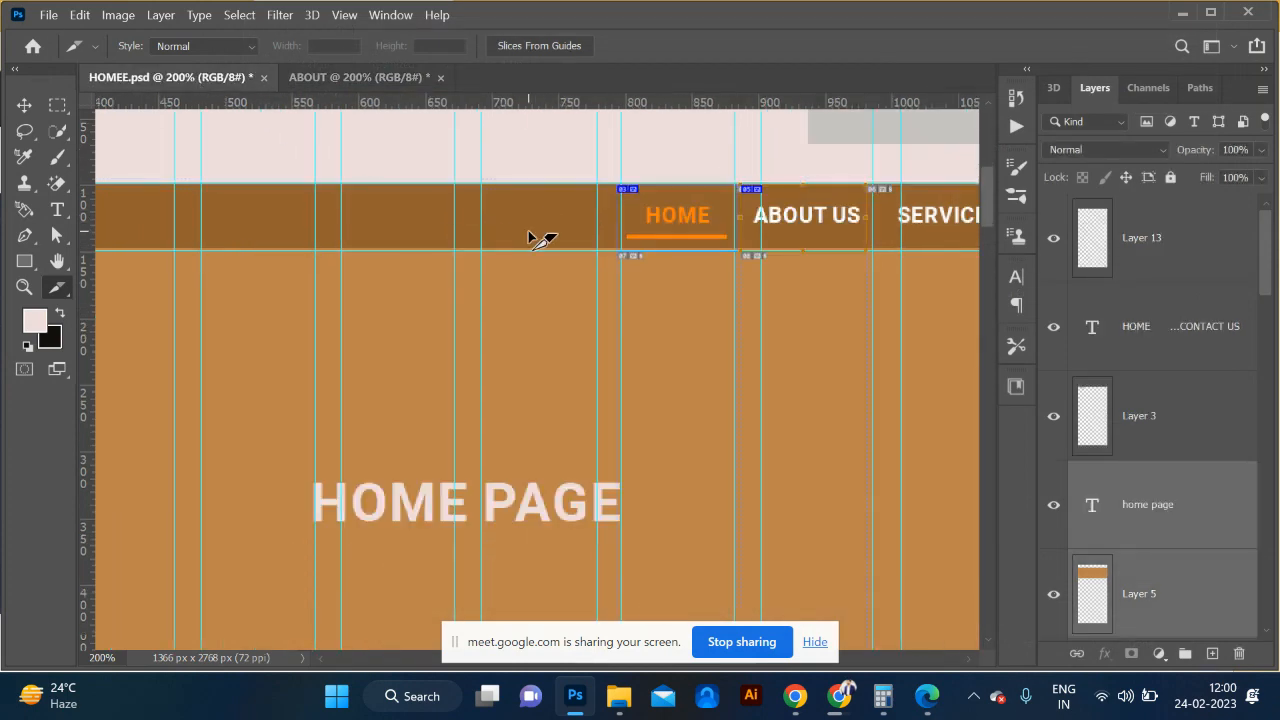
pyautogui.hotkey('ctrl', 'alt', 'shift', 's')
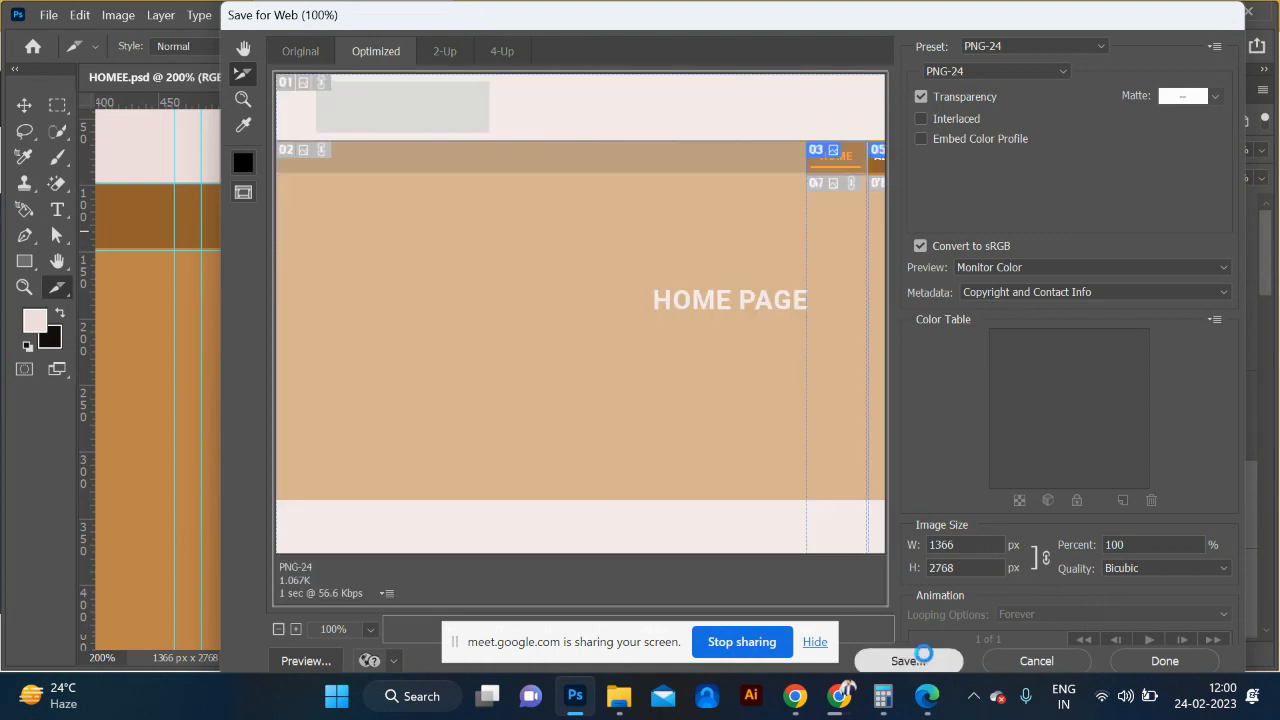
pyautogui.click(935, 655)
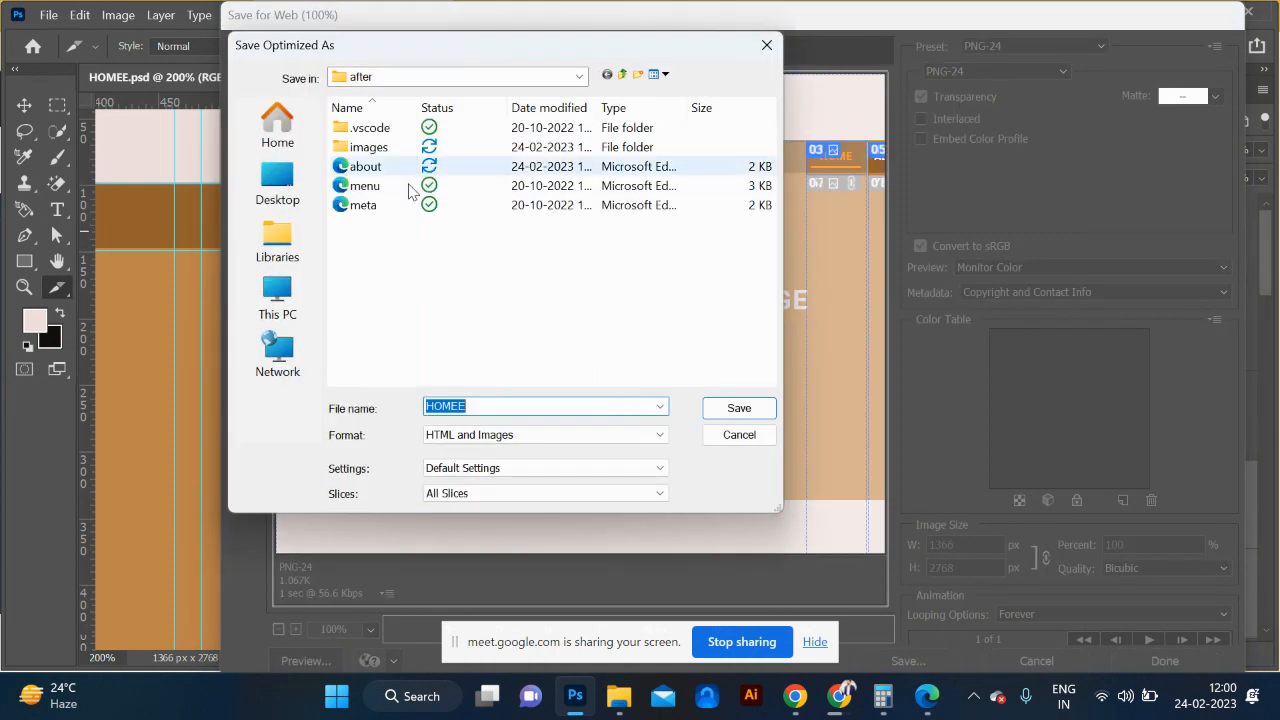
pyautogui.write('home')
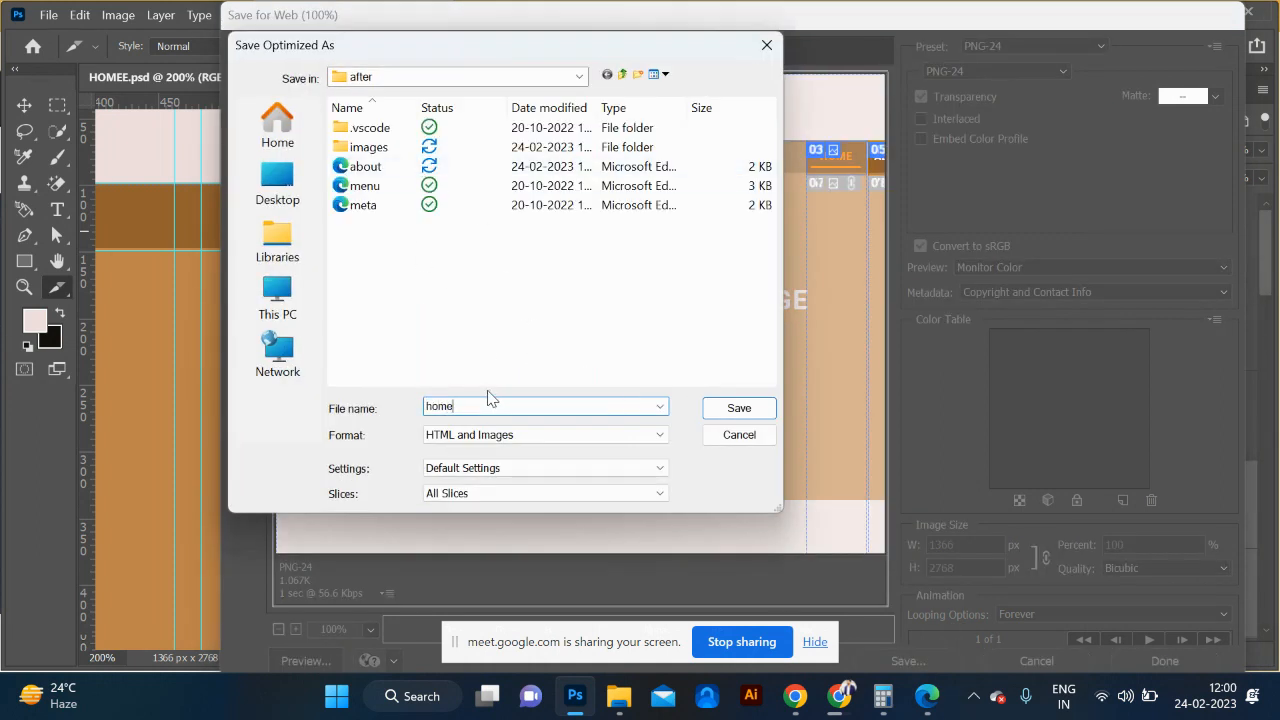
pyautogui.press('Return')
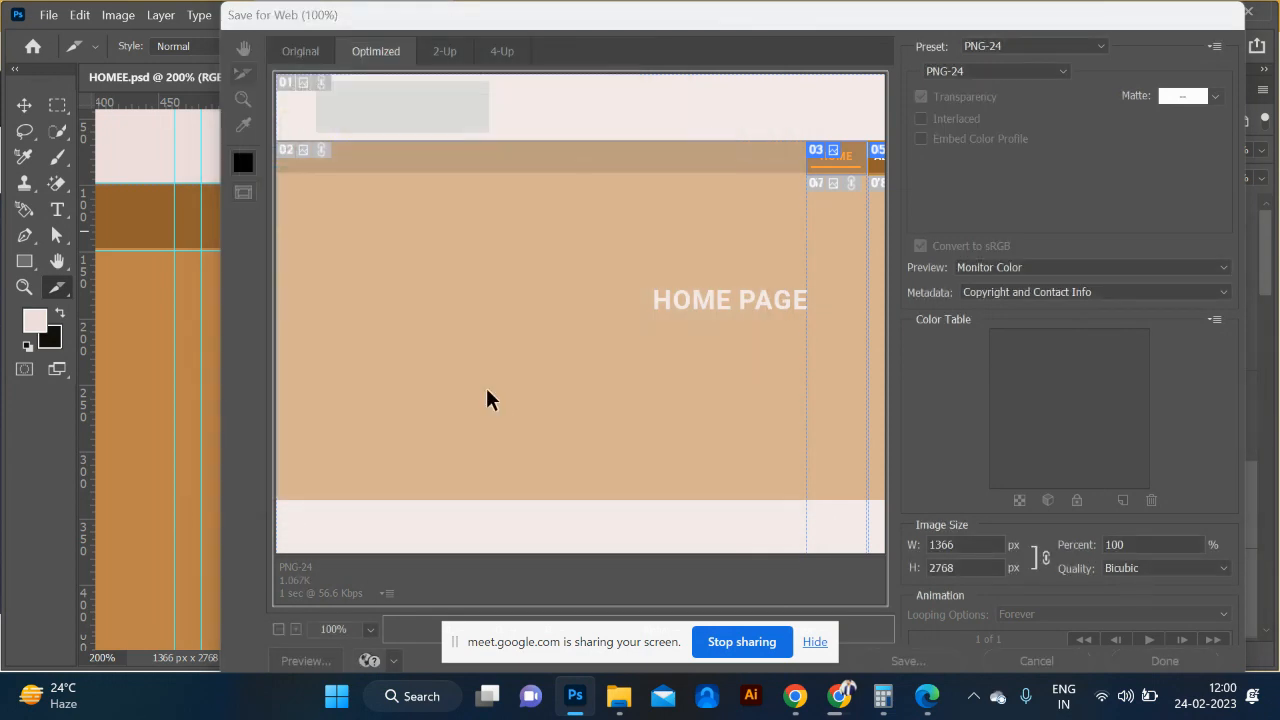
# Step: Switch to File Explorer and open the "after" folder inside Documents
pyautogui.hotkey('alt', 'Tab')
pyautogui.hotkey('alt', 'Tab')
pyautogui.hotkey('alt', 'Tab')
pyautogui.hotkey('alt', 'Tab')
pyautogui.hotkey('alt', 'Tab')
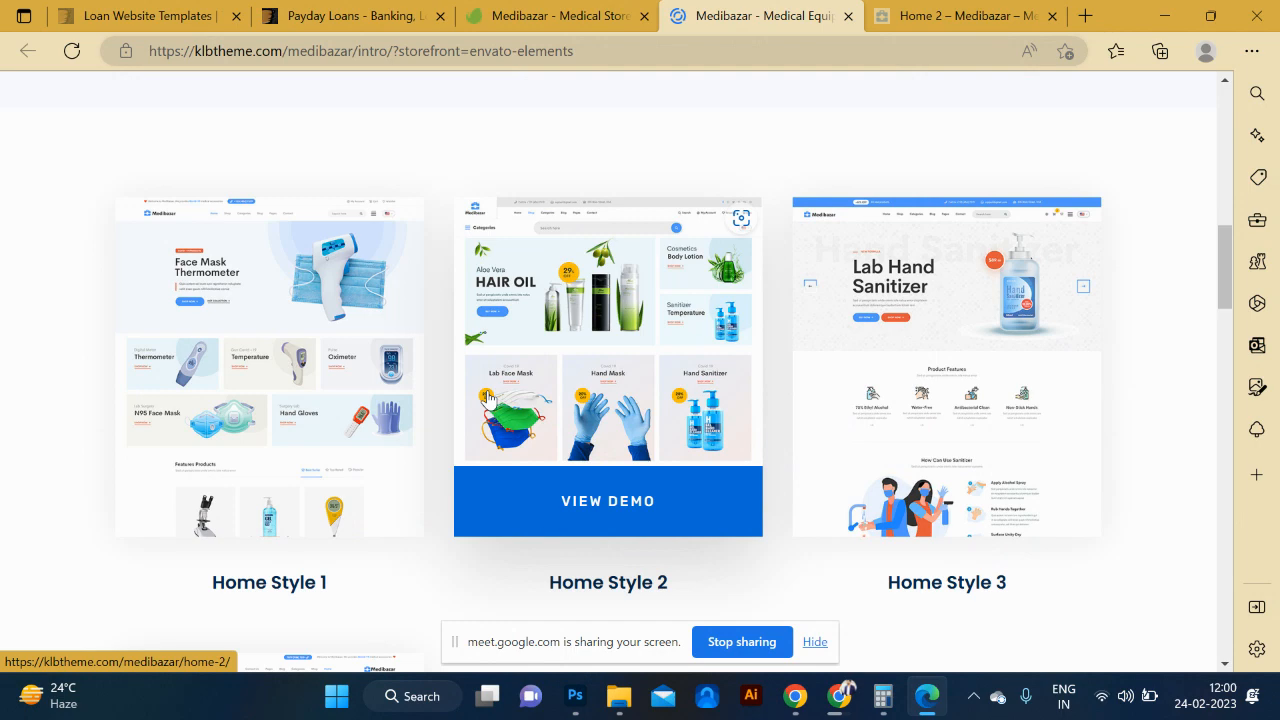
pyautogui.click(626, 703)
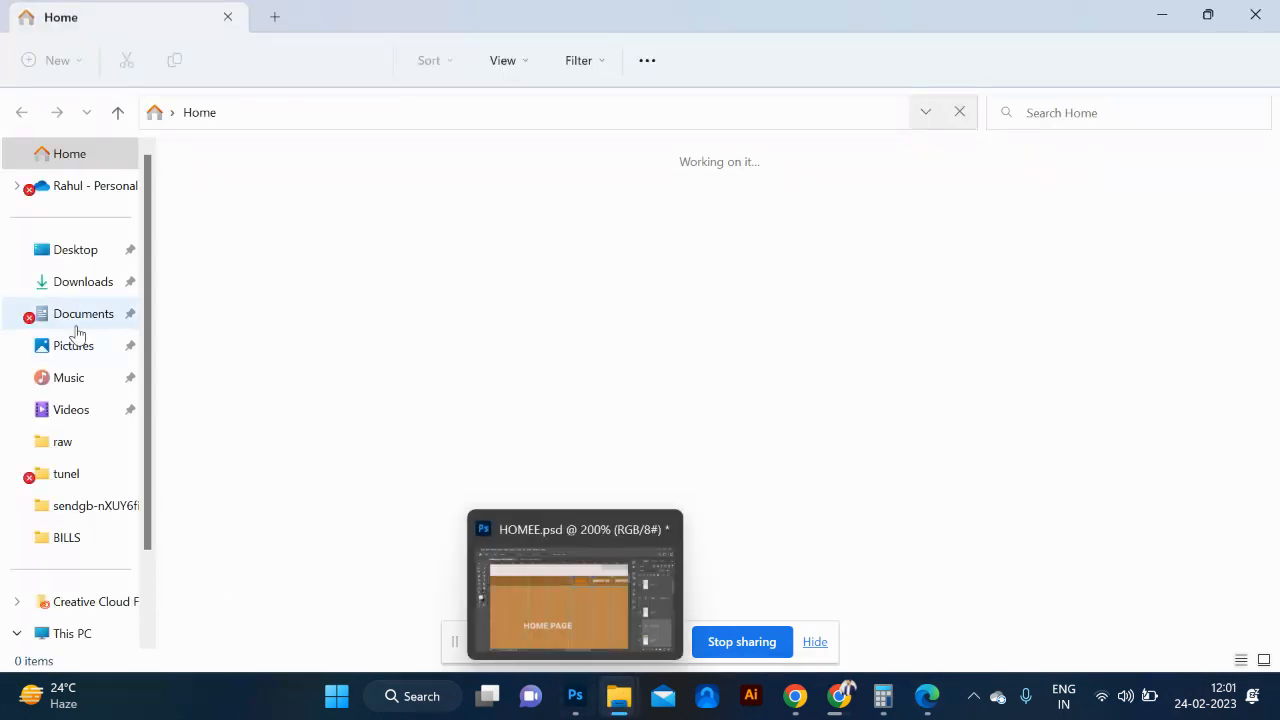
pyautogui.click(78, 315)
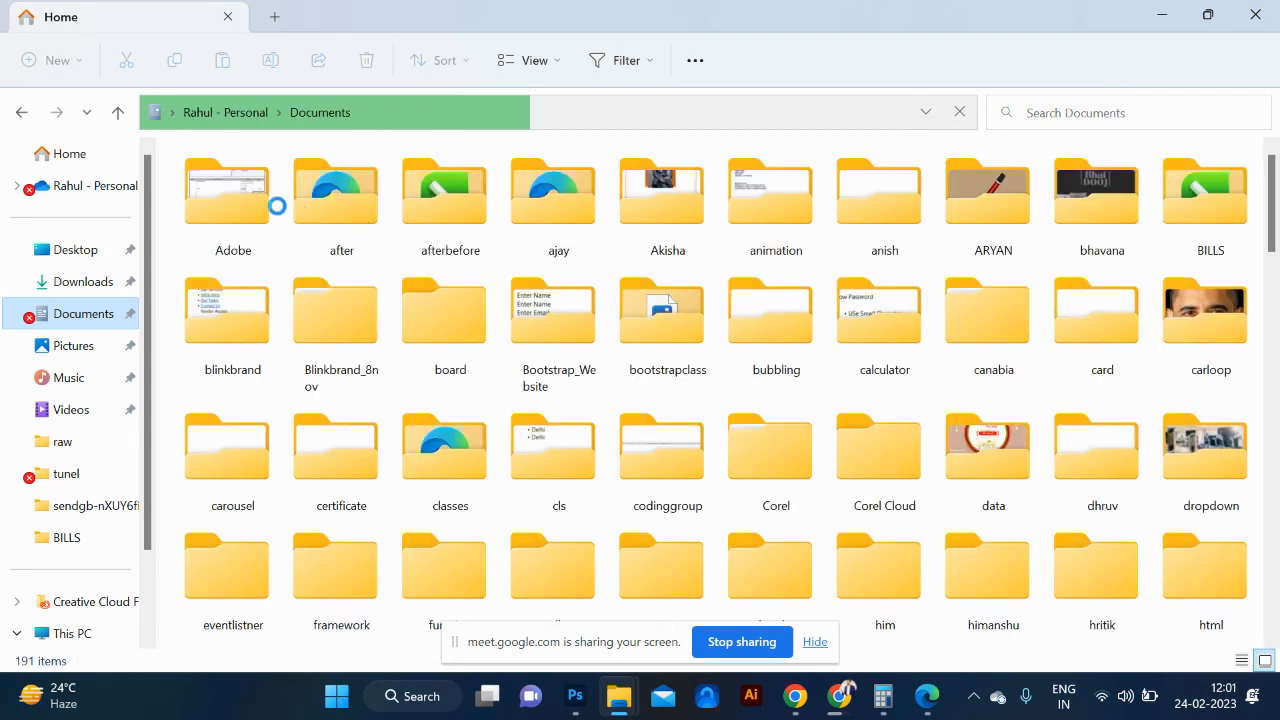
pyautogui.click(345, 208)
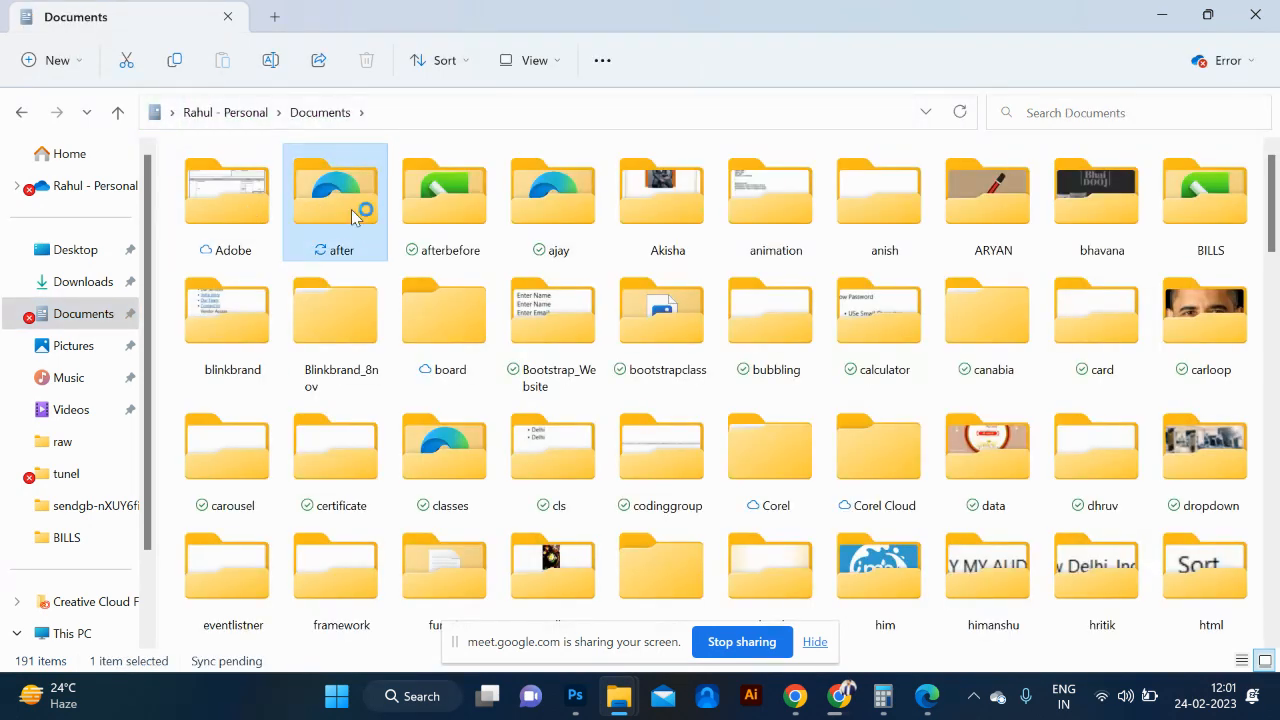
pyautogui.doubleClick(350, 209)
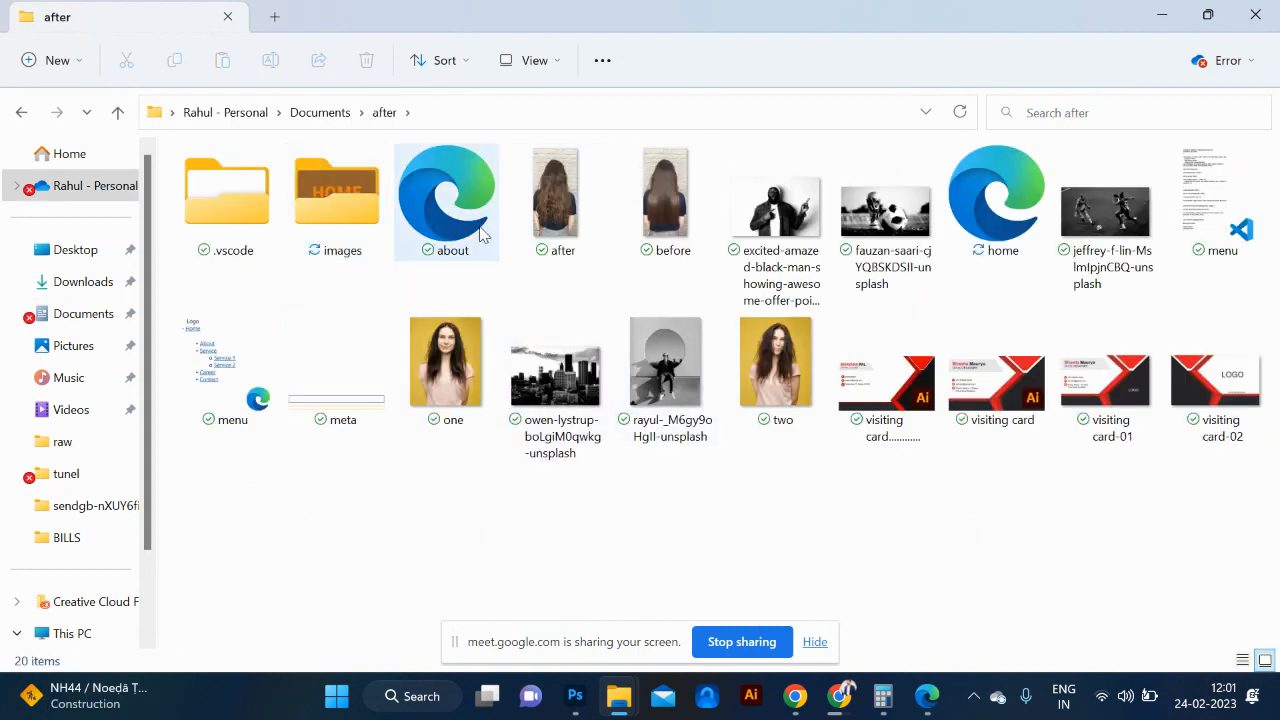
# Step: Open the exported home page file from the "after" folder in Chrome
pyautogui.click(976, 238)
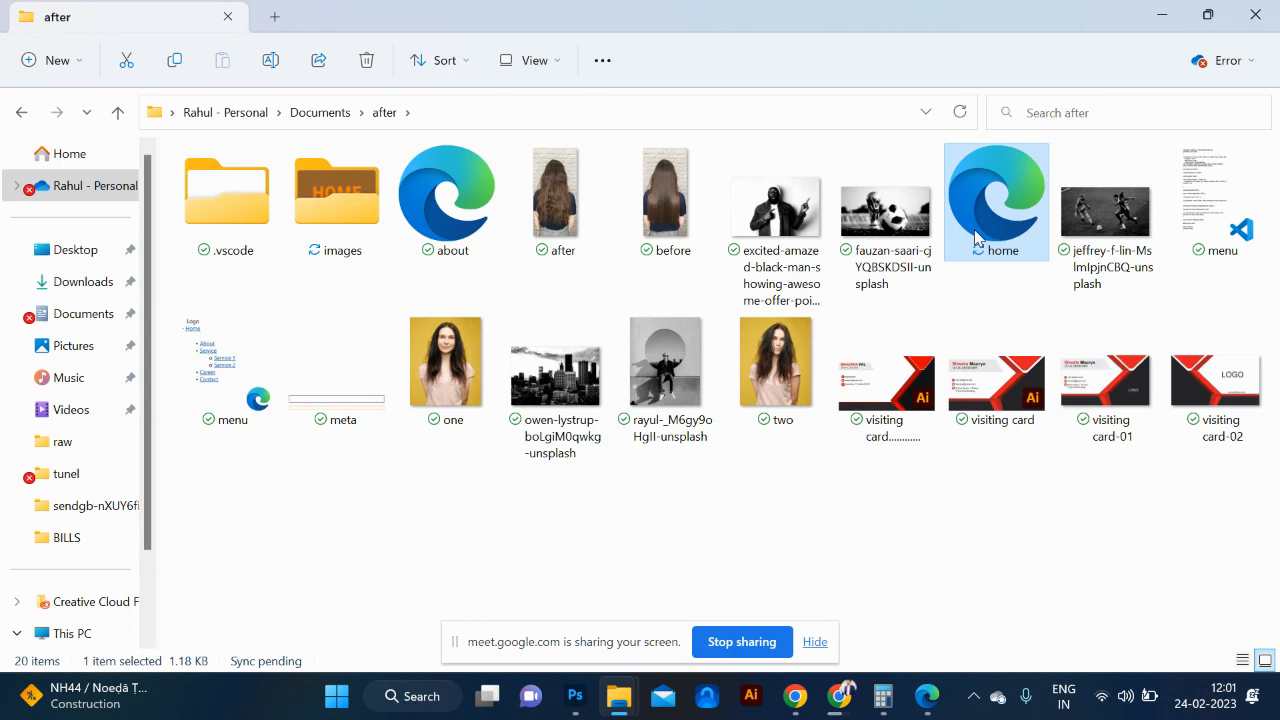
pyautogui.rightClick(976, 237)
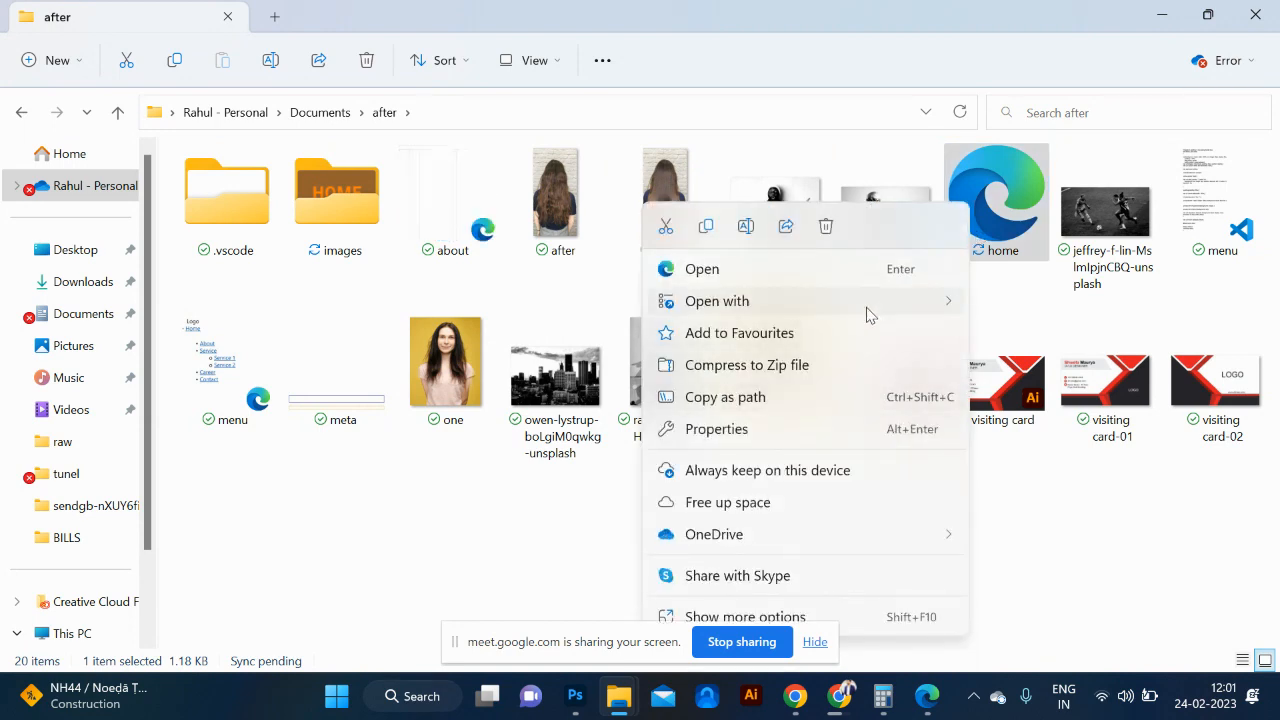
pyautogui.moveTo(886, 305)
pyautogui.click(1055, 304)
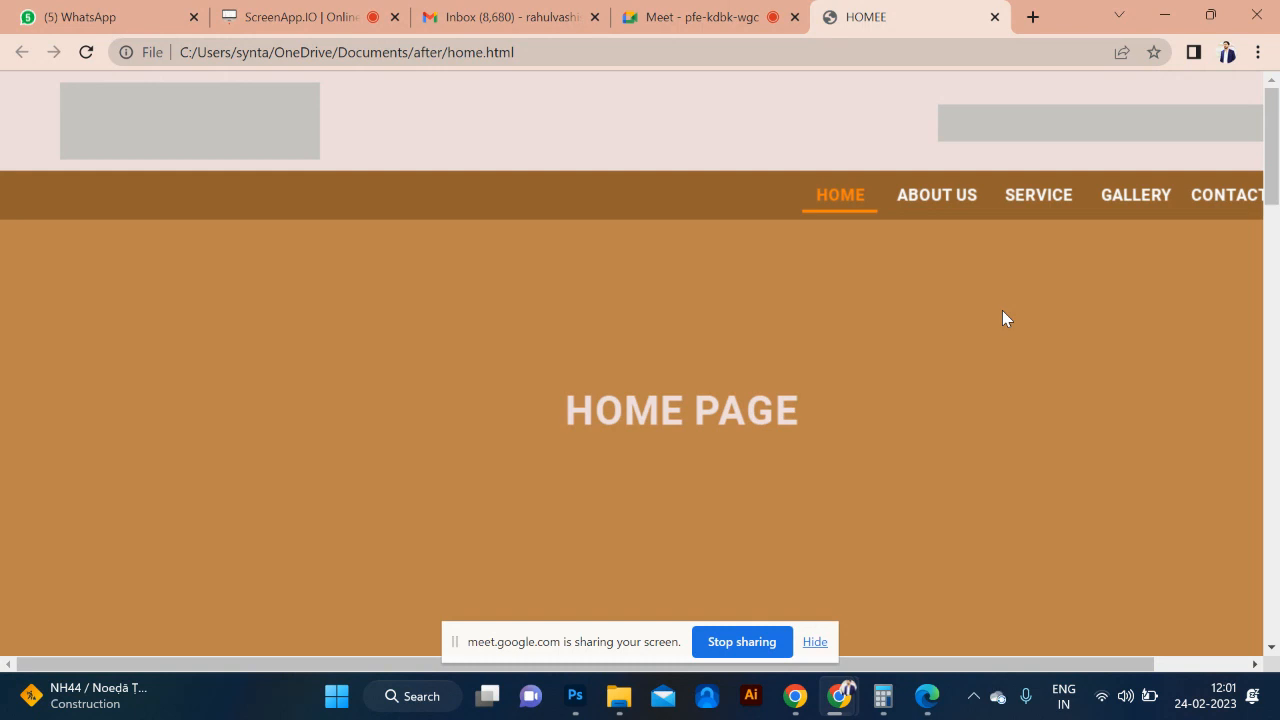
# Step: Test the ABOUT US and HOME menu links by going back and forth between the two exported pages, ending on the home page
pyautogui.click(937, 200)
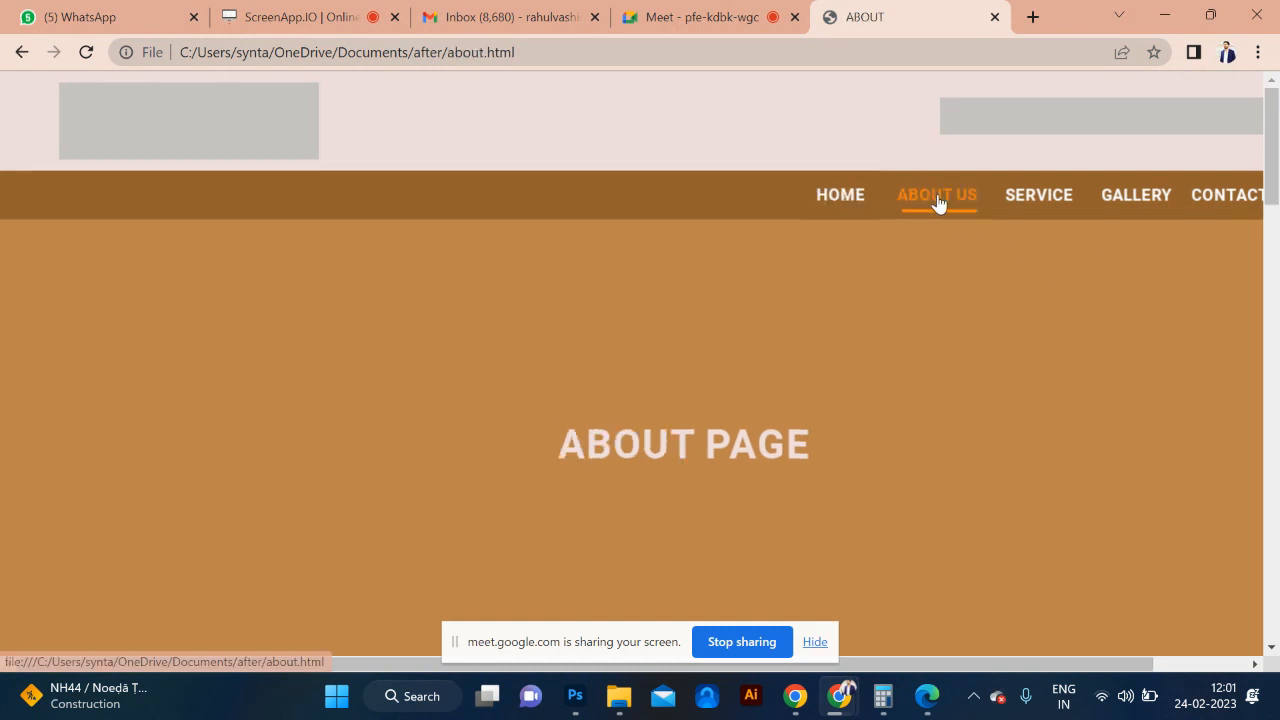
pyautogui.click(831, 205)
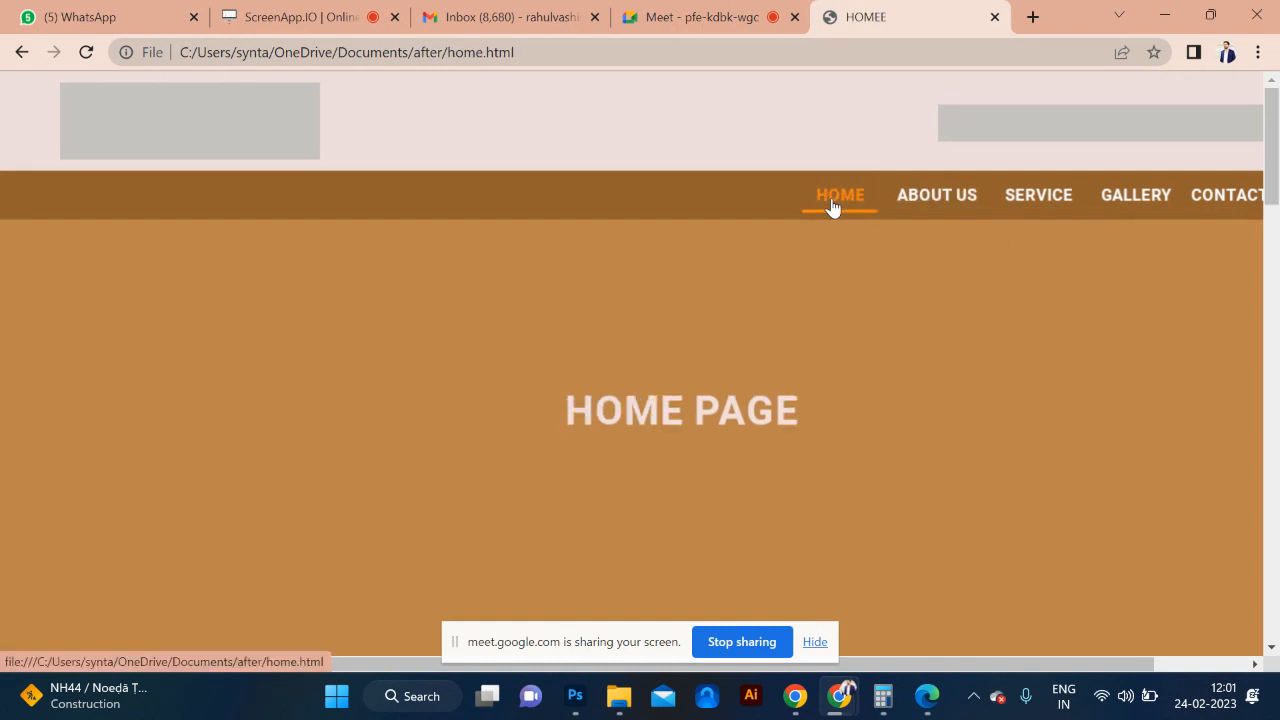
pyautogui.click(950, 198)
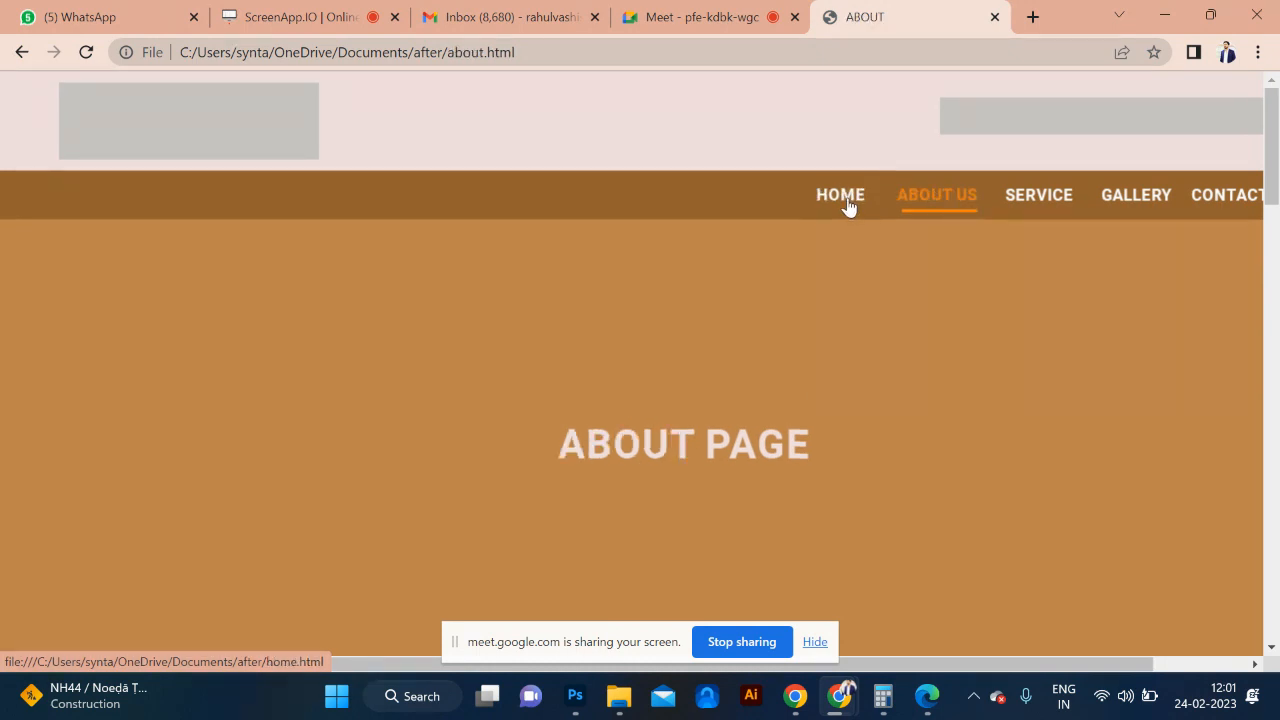
pyautogui.click(848, 206)
pyautogui.click(922, 204)
pyautogui.click(833, 210)
pyautogui.click(914, 203)
pyautogui.click(847, 206)
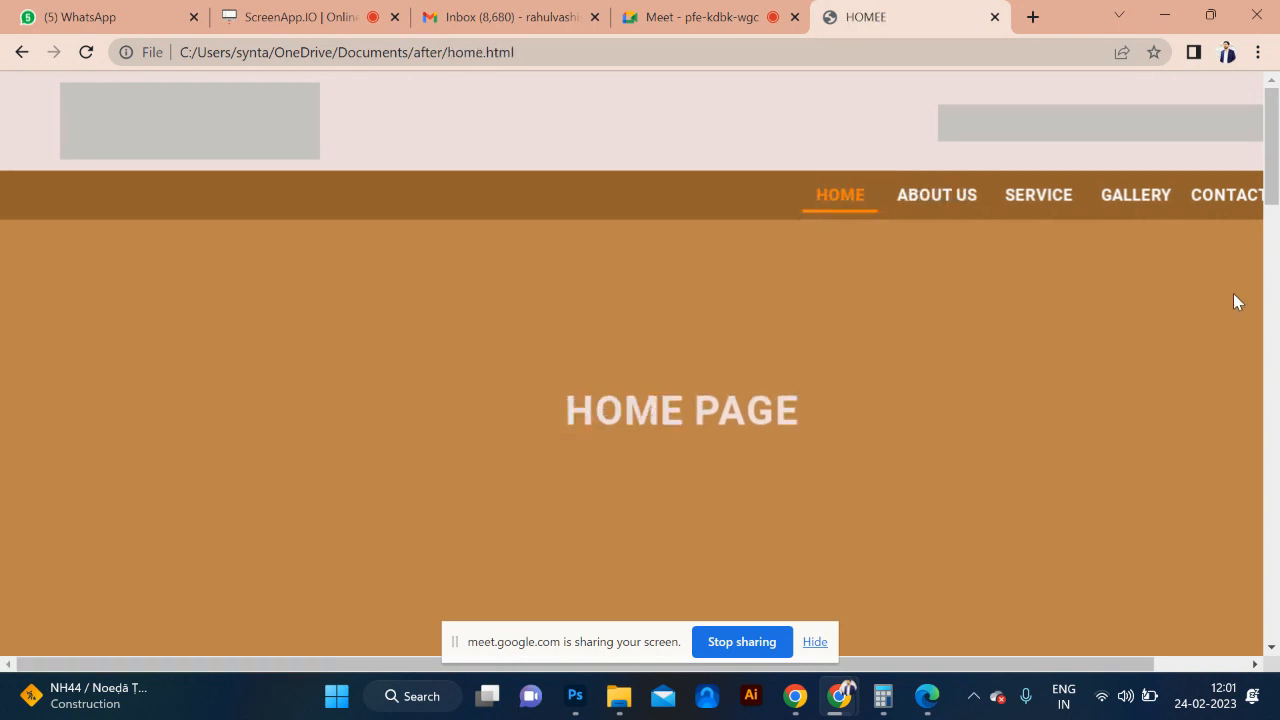
# Step: Examine the exported home page from header to footer, including its full navigation menu
pyautogui.scroll(-10, 885, 345)
pyautogui.scroll(-3, 888, 348)
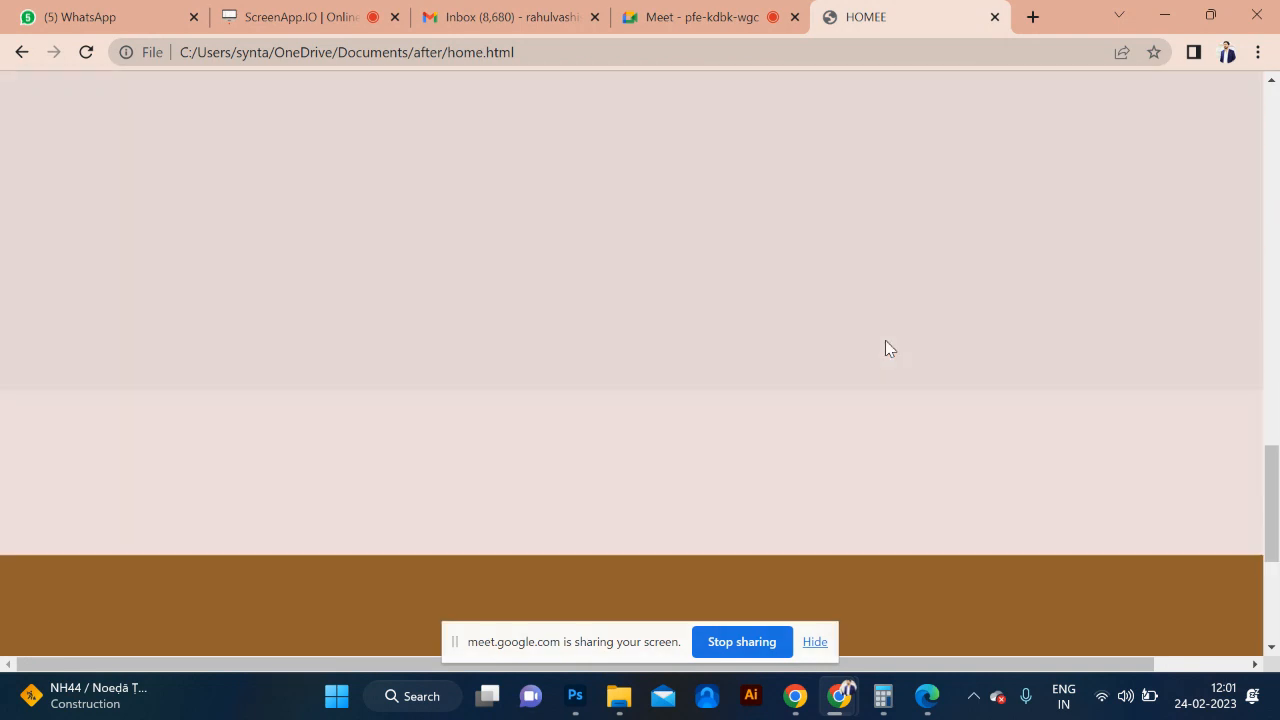
pyautogui.scroll(15, 888, 348)
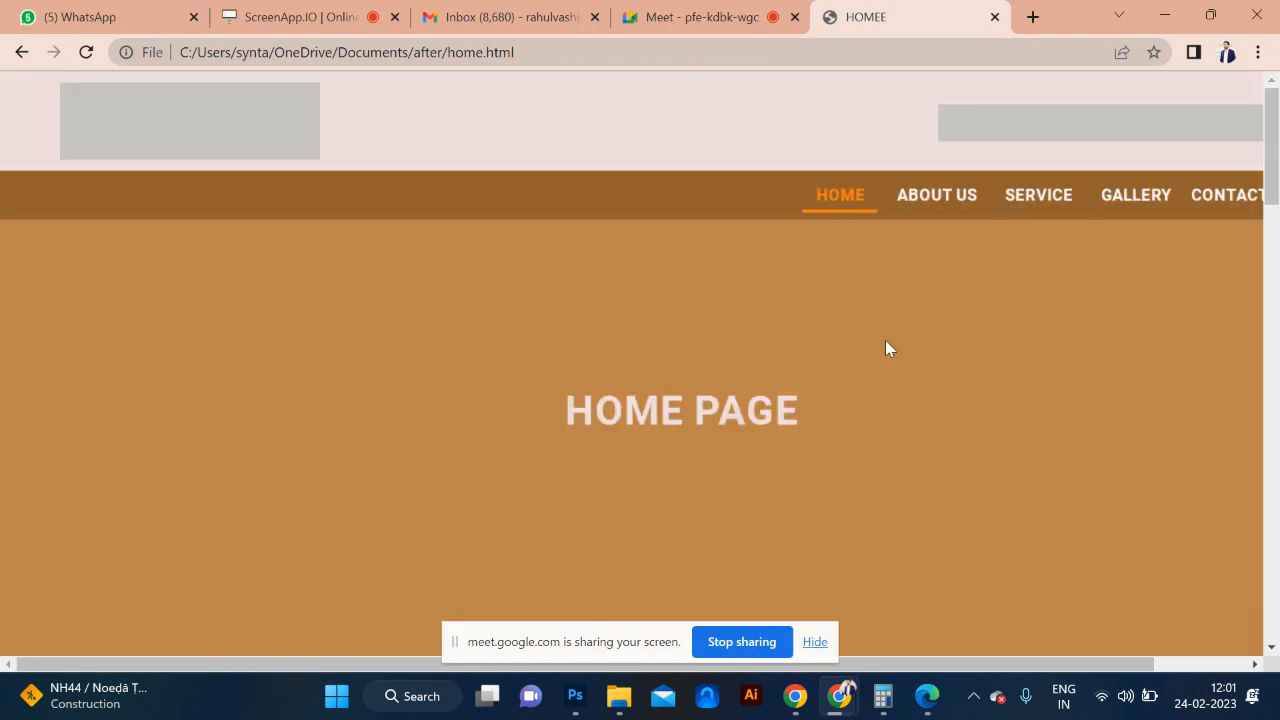
pyautogui.click(1210, 16)
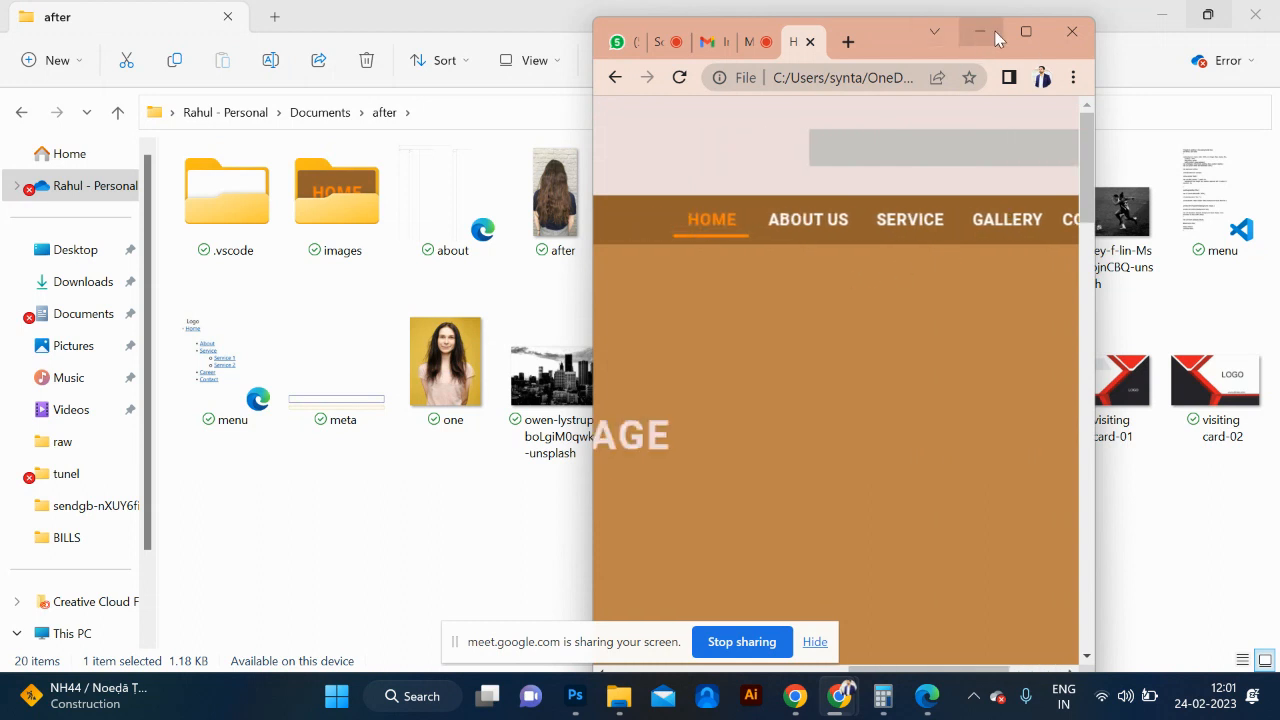
pyautogui.click(1025, 32)
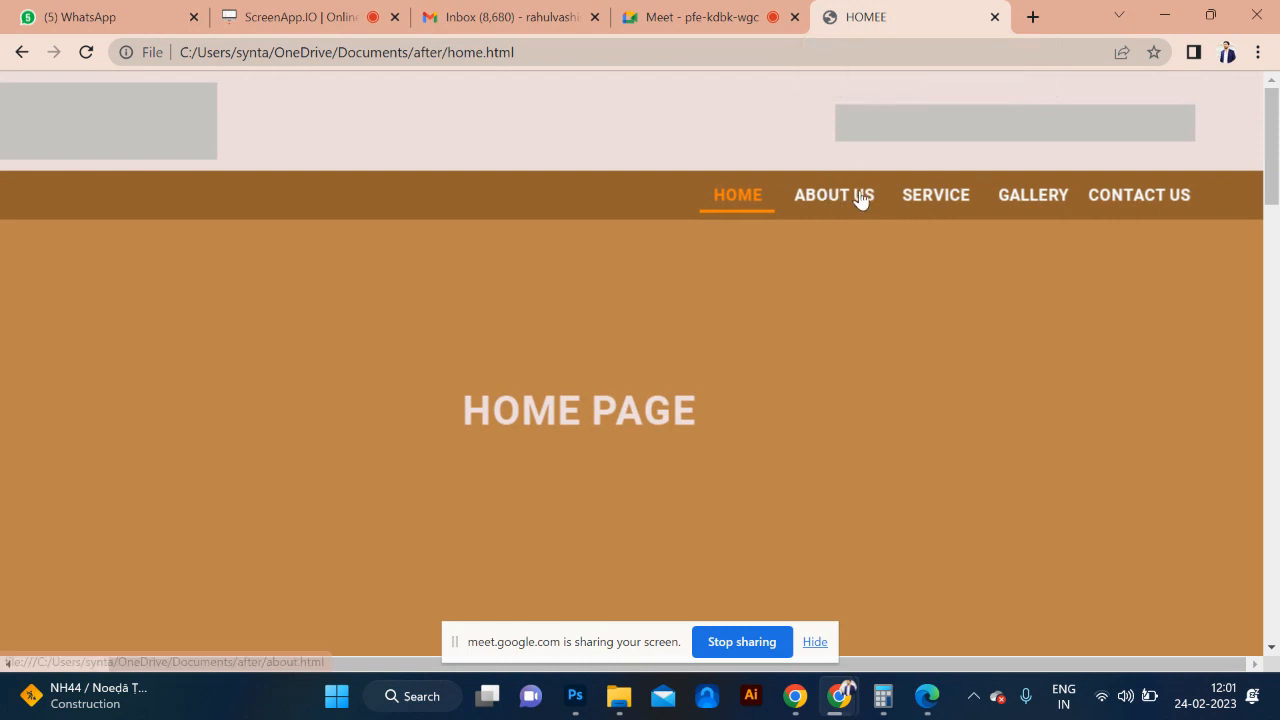
pyautogui.scroll(-3, 856, 197)
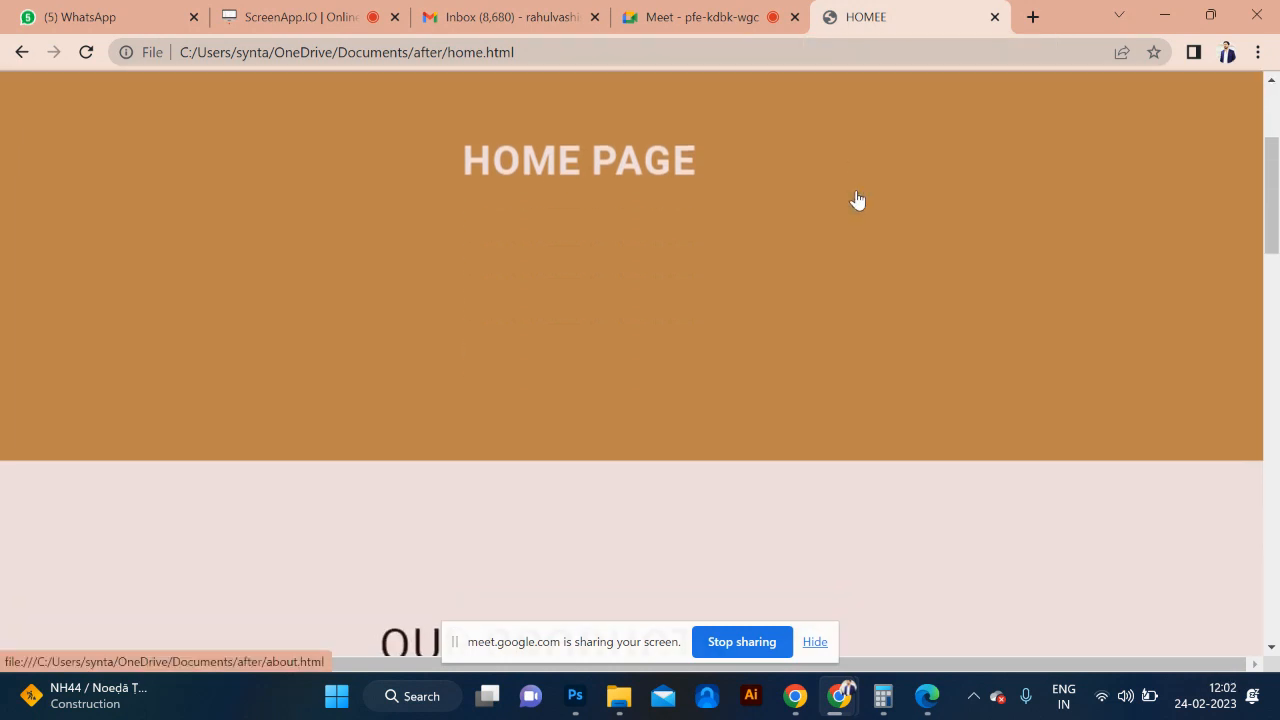
pyautogui.scroll(3, 856, 197)
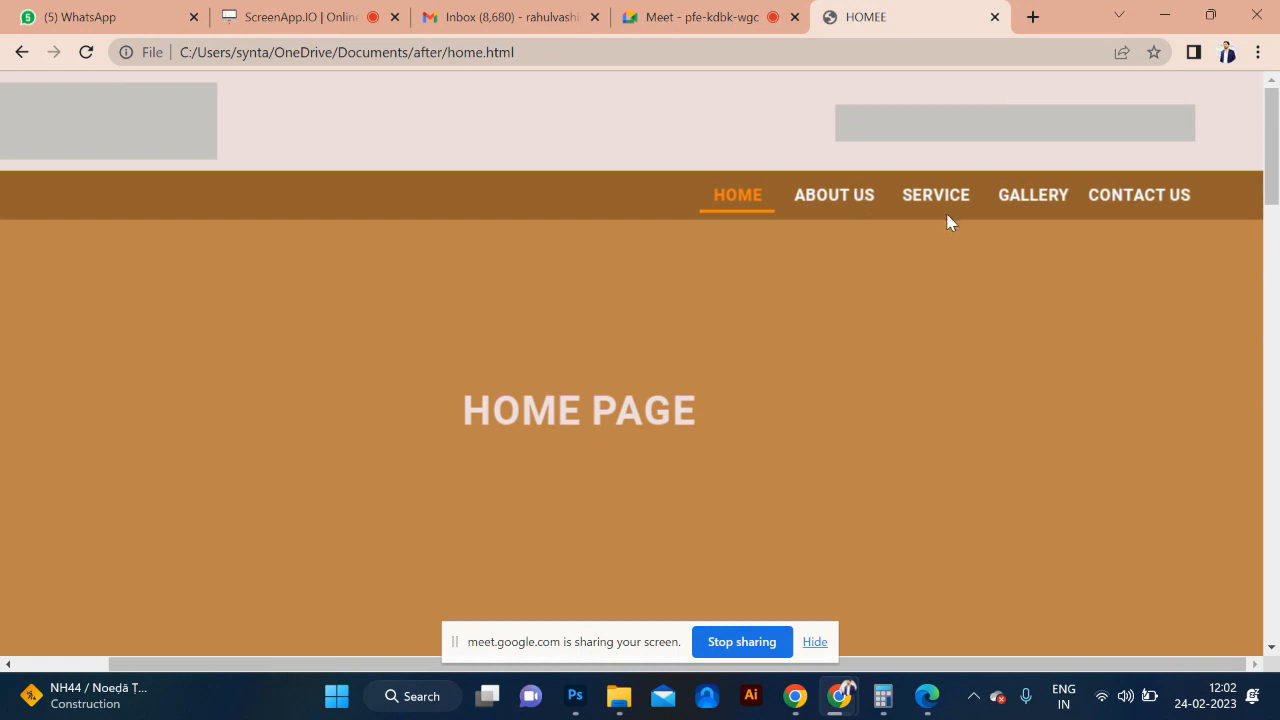
# Step: View the source of home.html and inspect the slice images home_01.png, home_02.png and HOMEE_03.png, then return to the rendered home page
pyautogui.hotkey('ctrl', 'u')
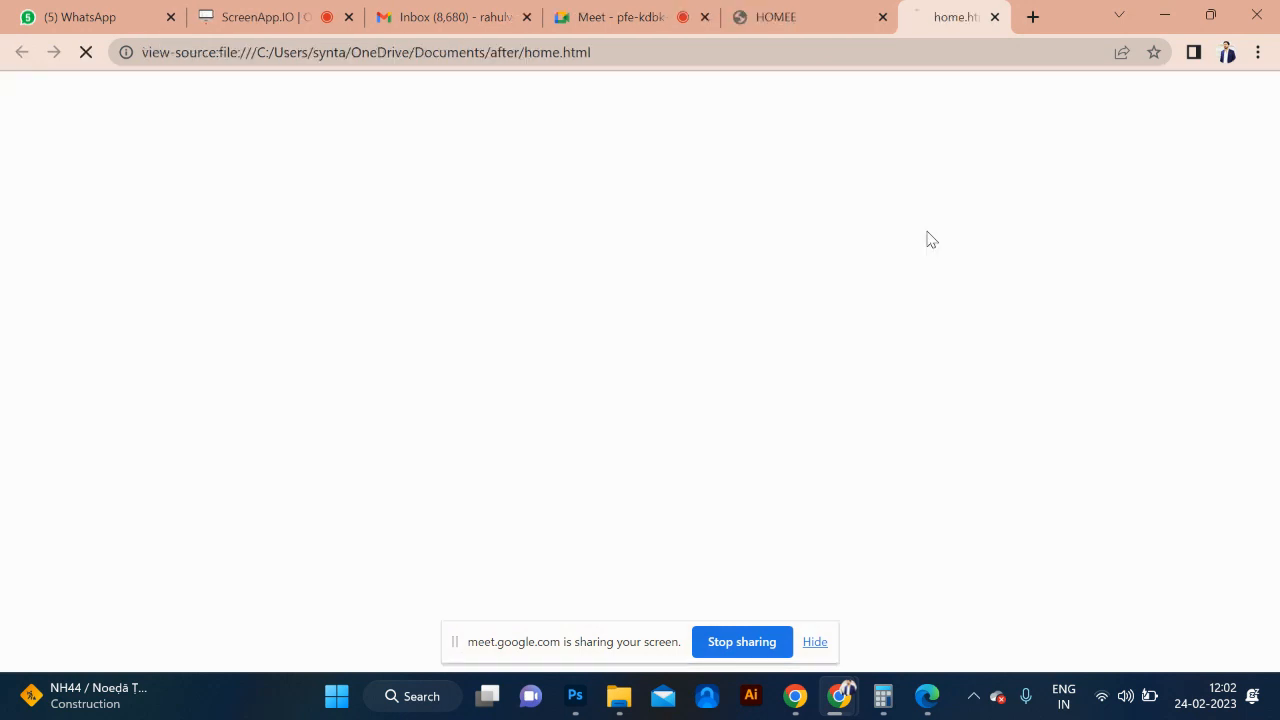
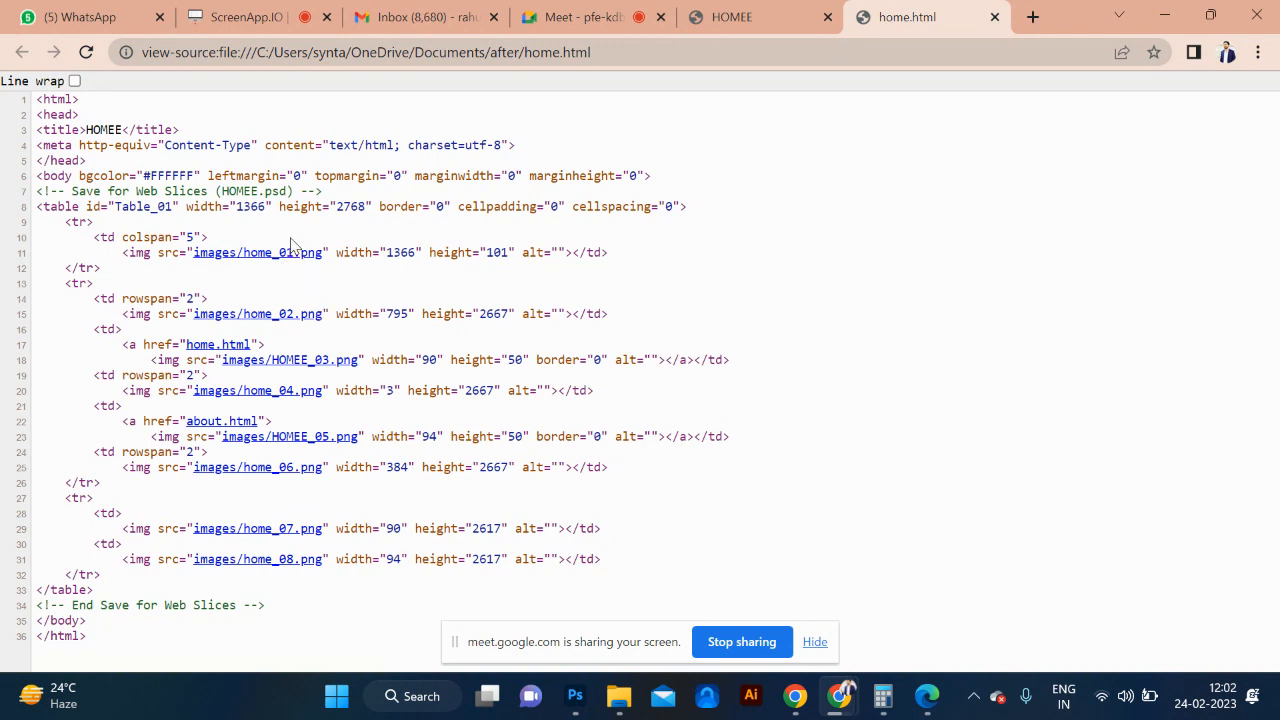
pyautogui.click(289, 257)
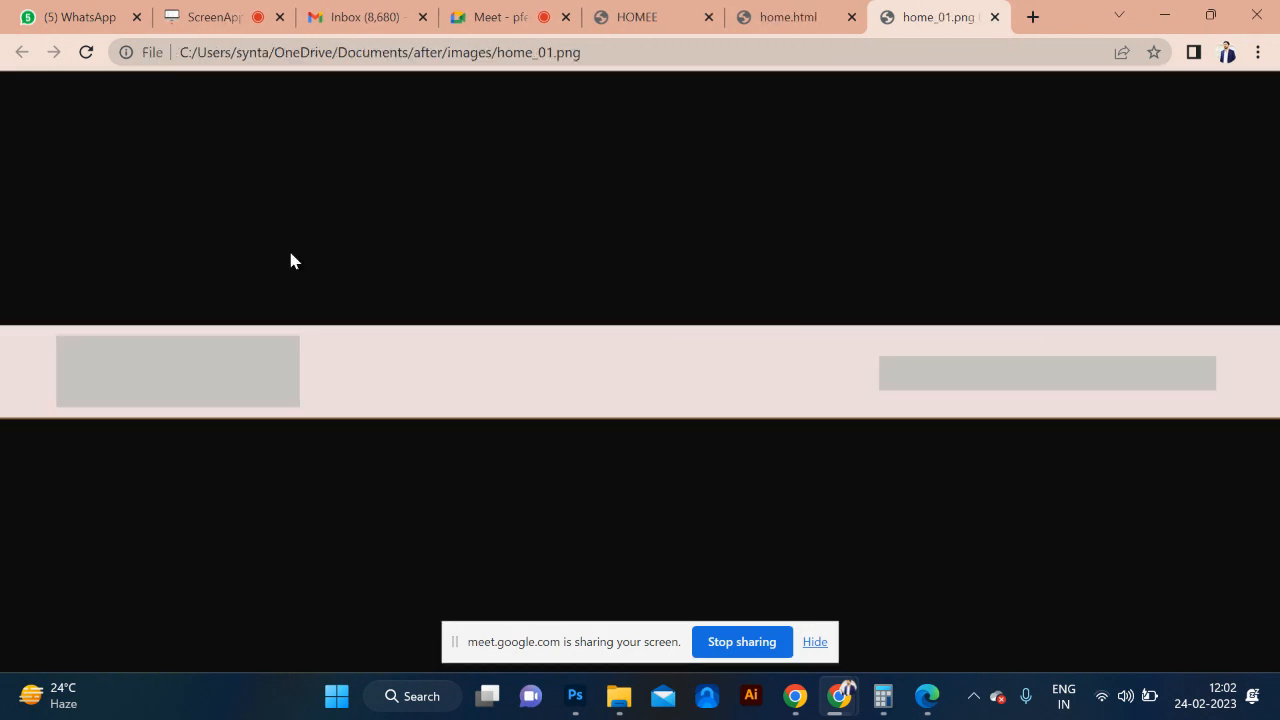
pyautogui.click(762, 24)
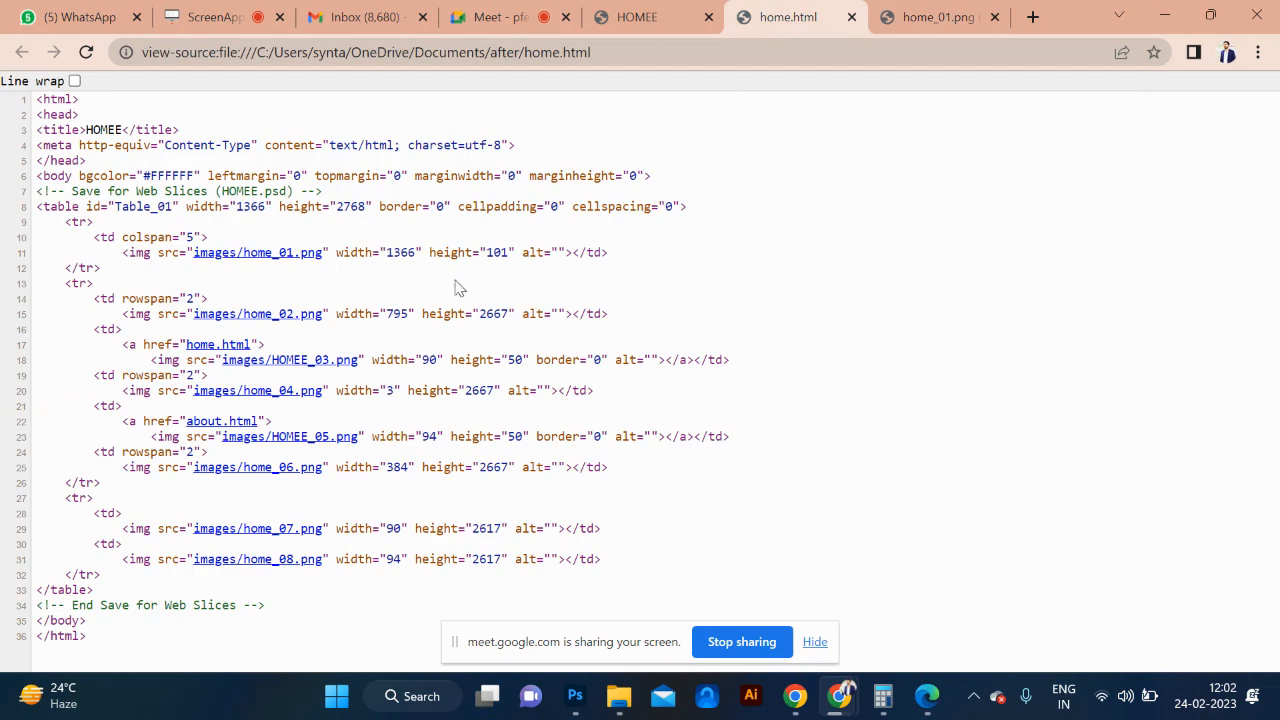
pyautogui.click(276, 316)
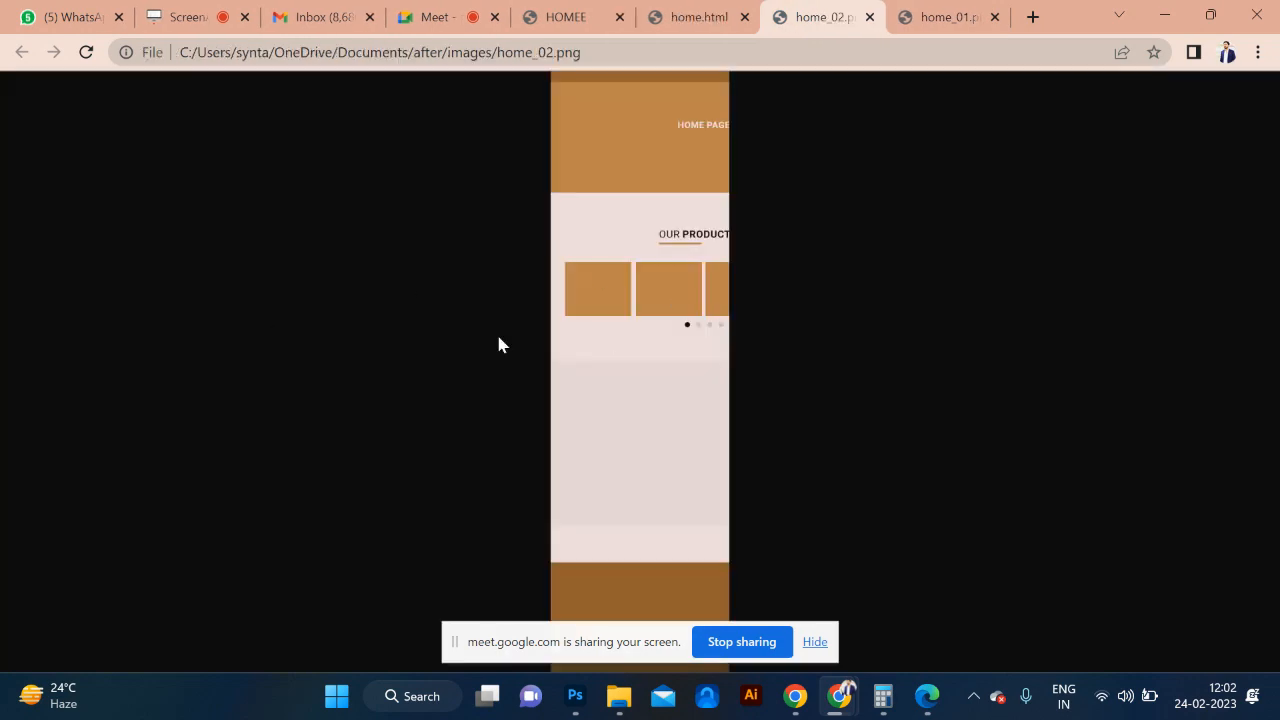
pyautogui.click(694, 17)
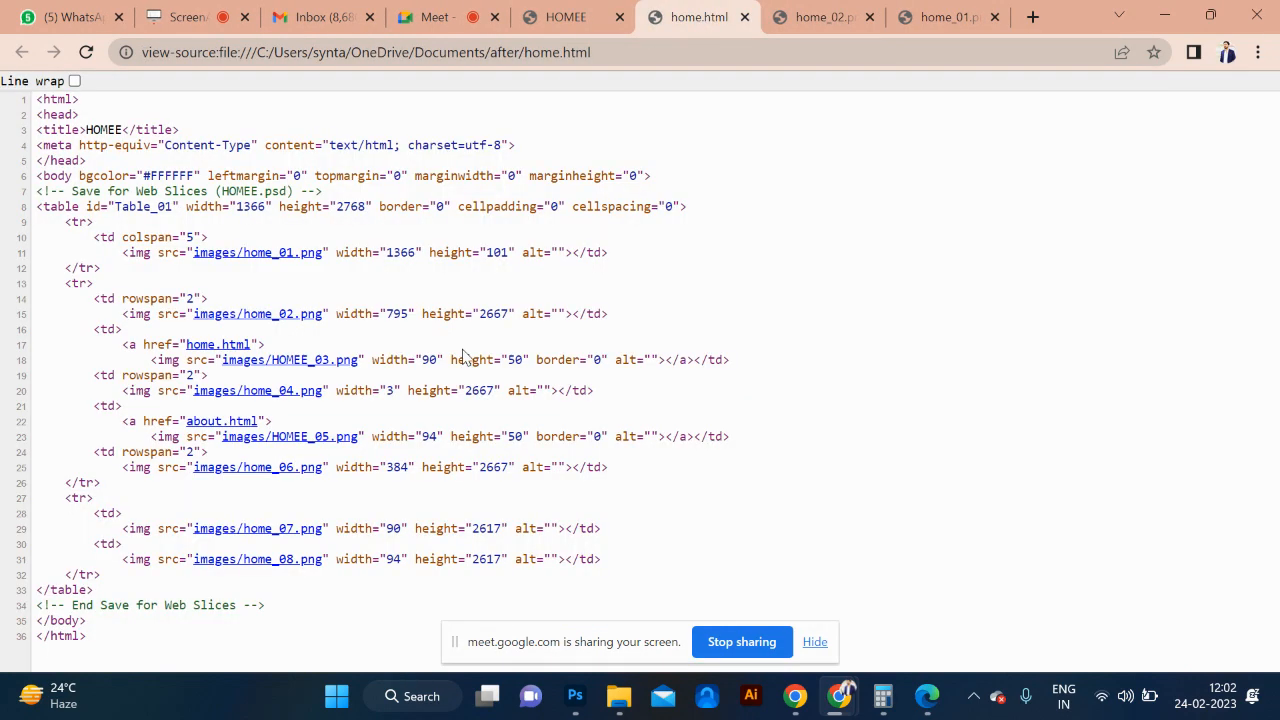
pyautogui.click(331, 368)
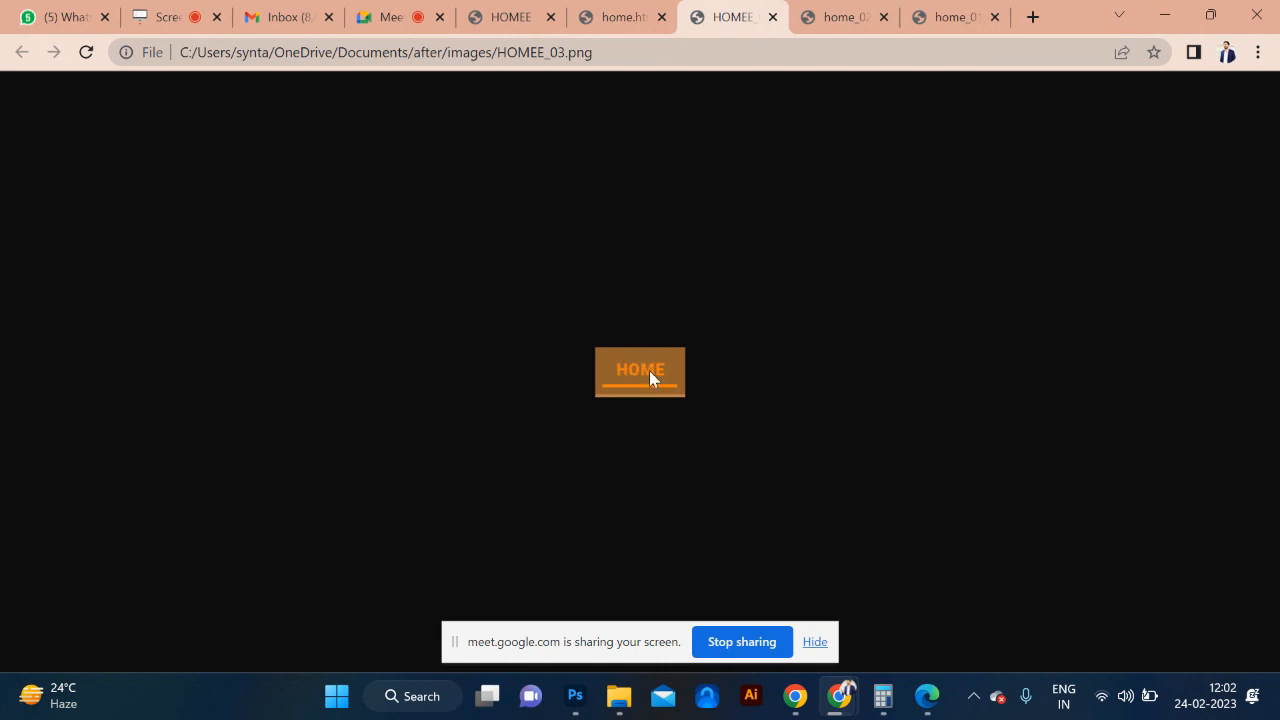
pyautogui.click(618, 20)
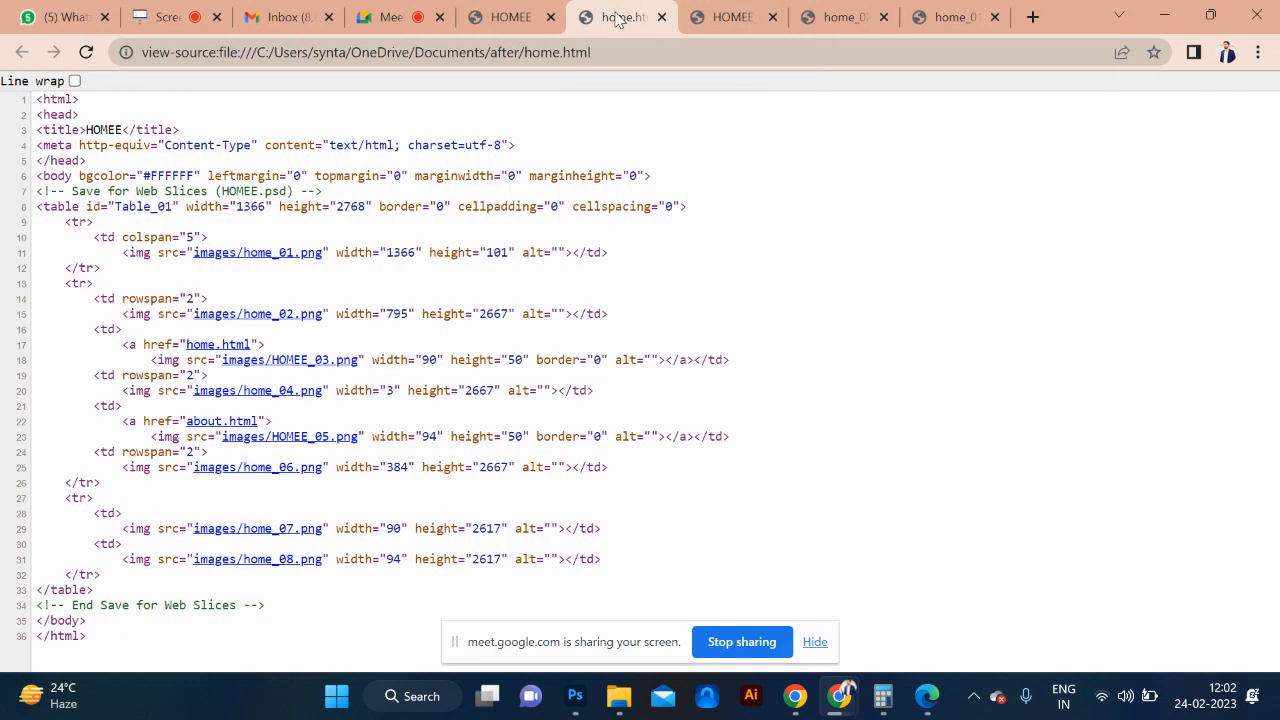
pyautogui.click(500, 20)
pyautogui.scroll(-5, 639, 281)
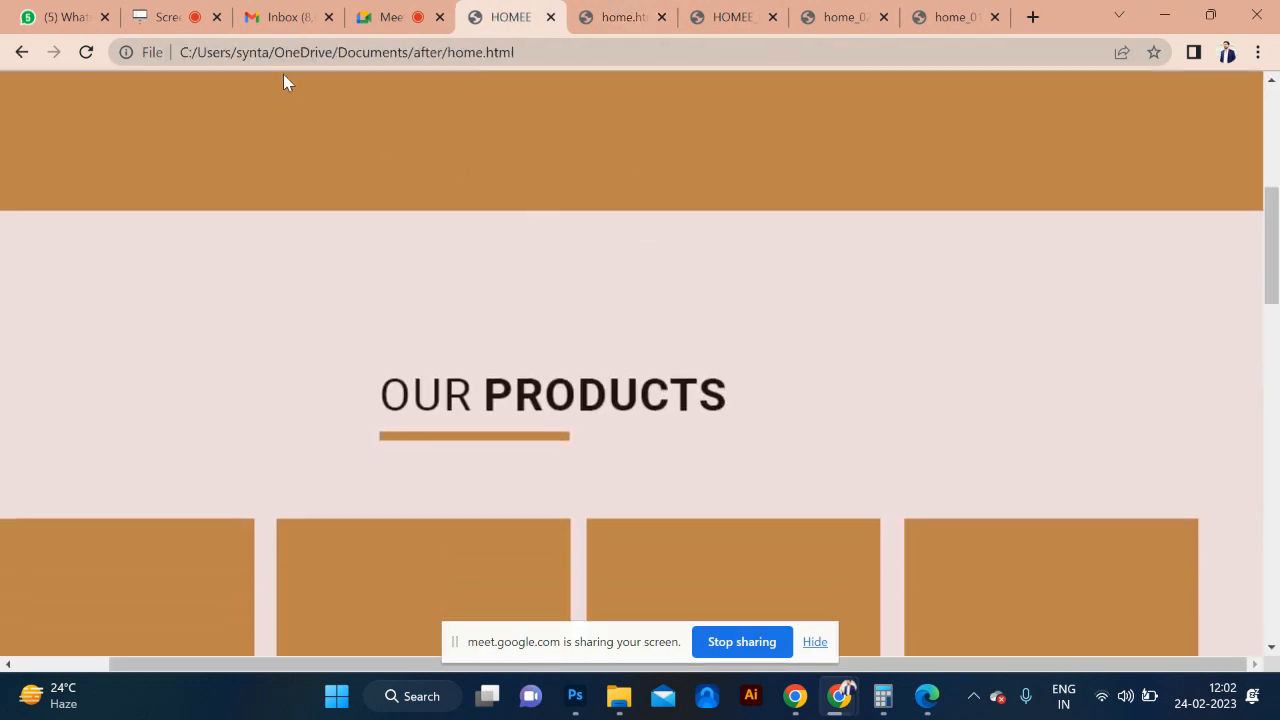
# Step: Switch to Gmail and open Flipkart's "Fan of the Seventies" email from the Promotions category
pyautogui.click(296, 17)
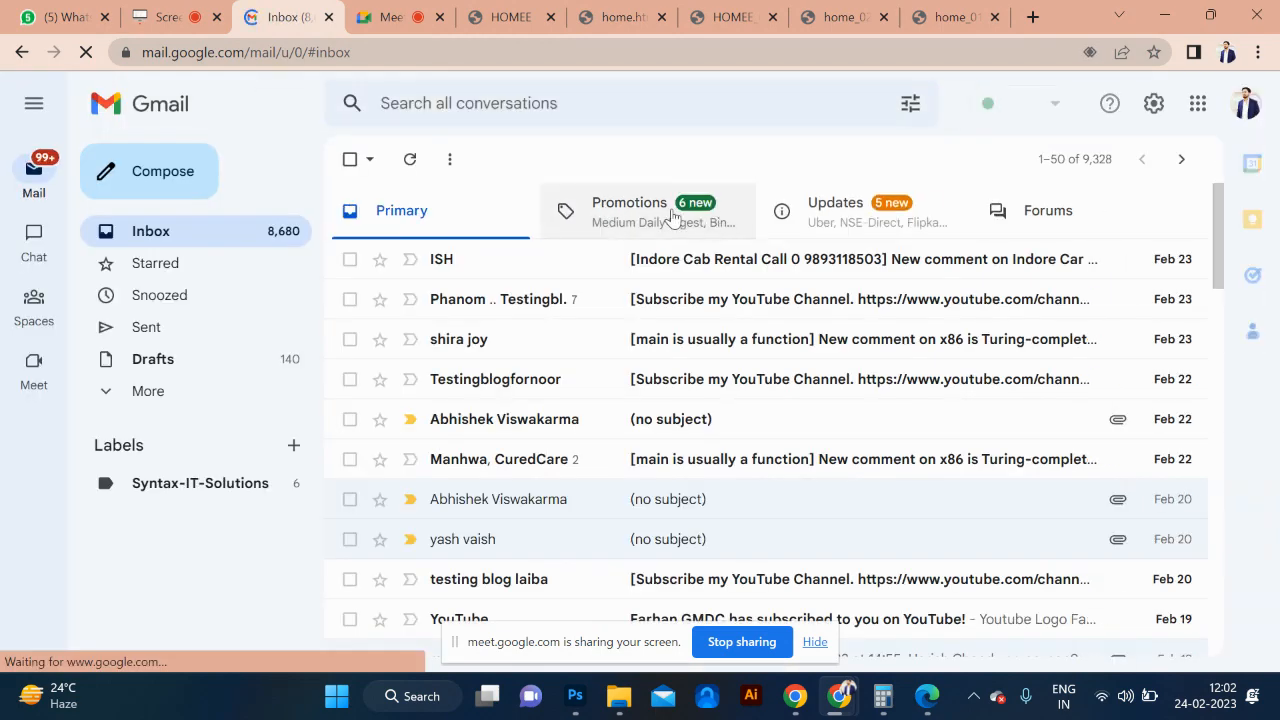
pyautogui.click(672, 214)
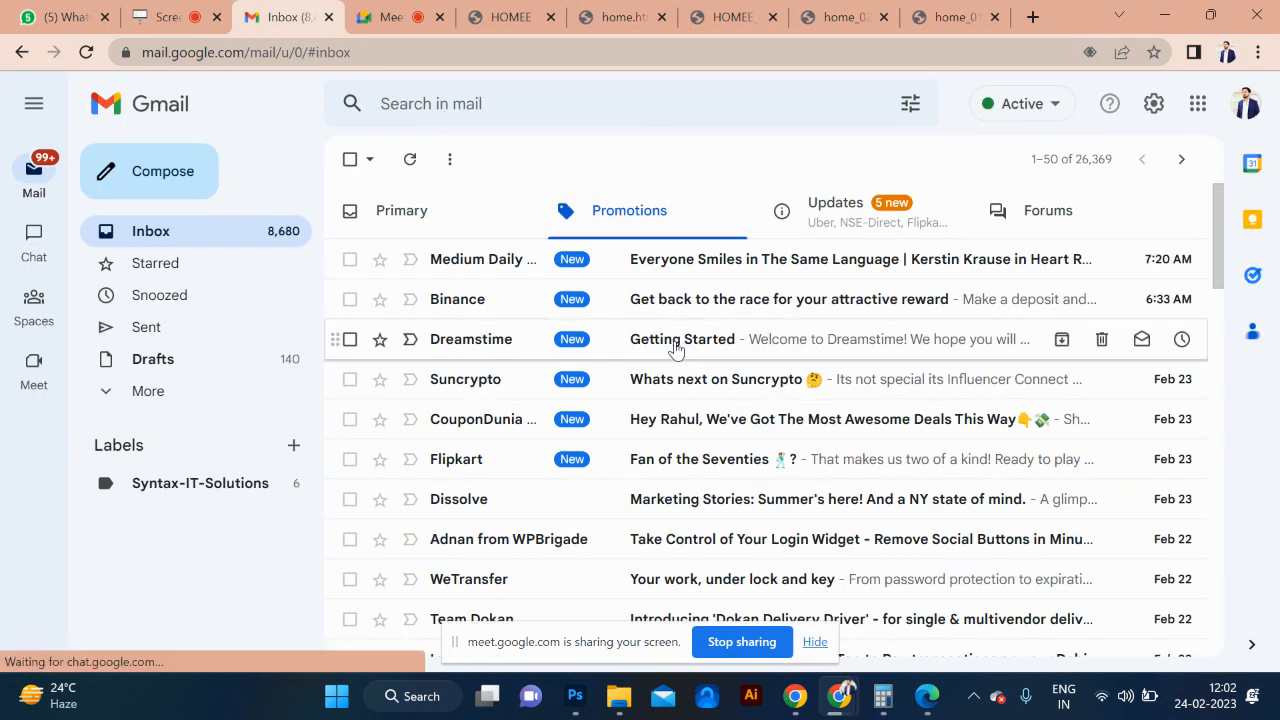
pyautogui.scroll(-1, 707, 385)
pyautogui.scroll(1, 707, 385)
pyautogui.scroll(-2, 707, 385)
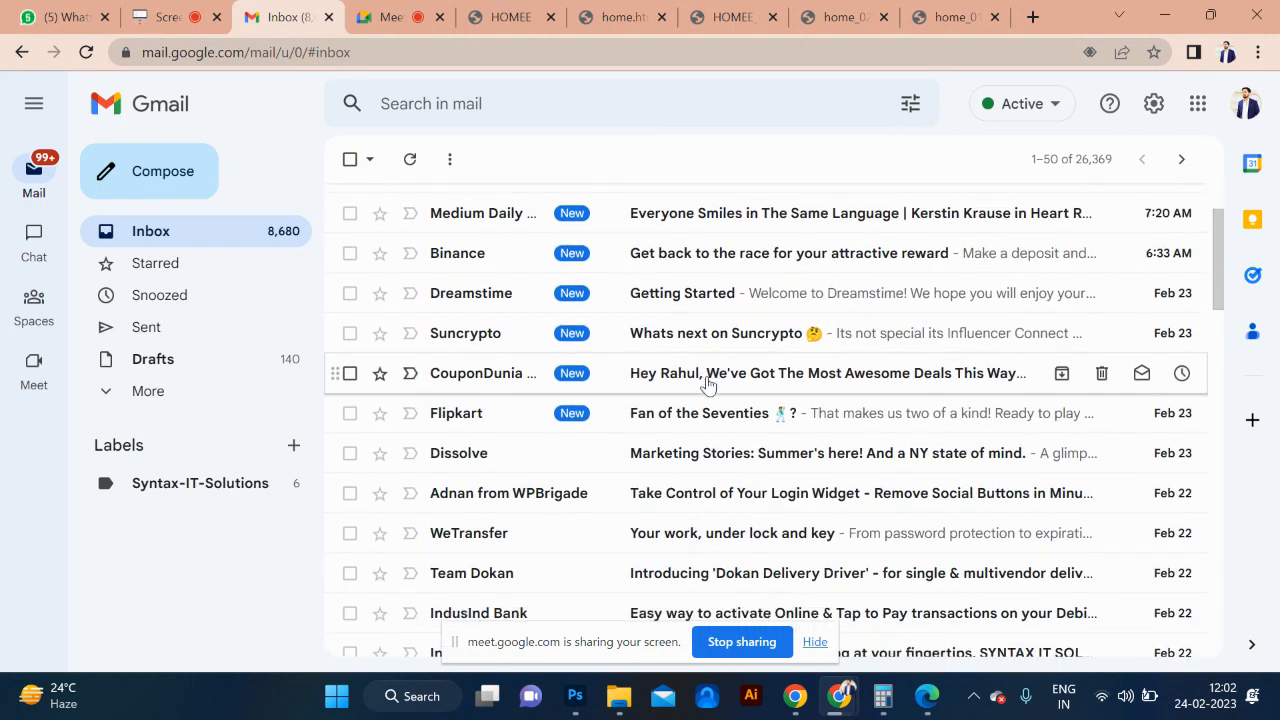
pyautogui.click(702, 316)
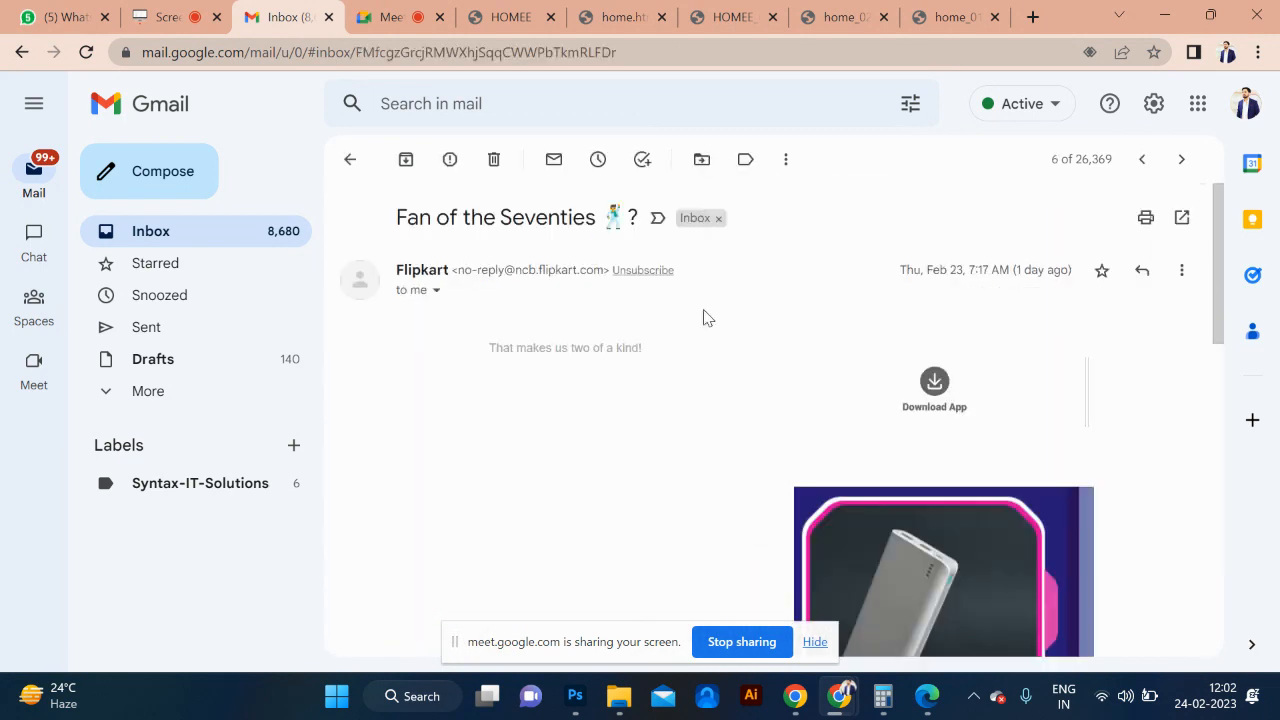
# Step: Test the Coolers & Fans link in the Flipkart email, close the store page it opens and return to the email
pyautogui.scroll(-3, 757, 432)
pyautogui.scroll(-5, 741, 480)
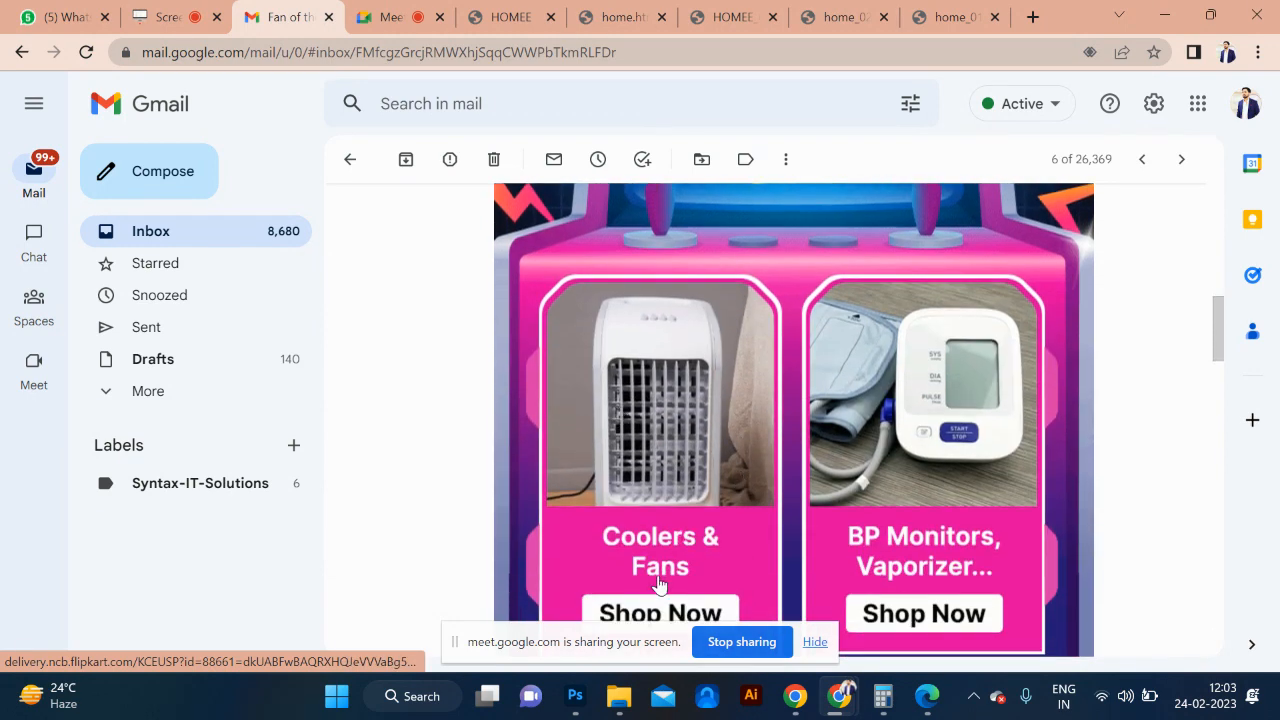
pyautogui.scroll(-1, 662, 508)
pyautogui.click(659, 474)
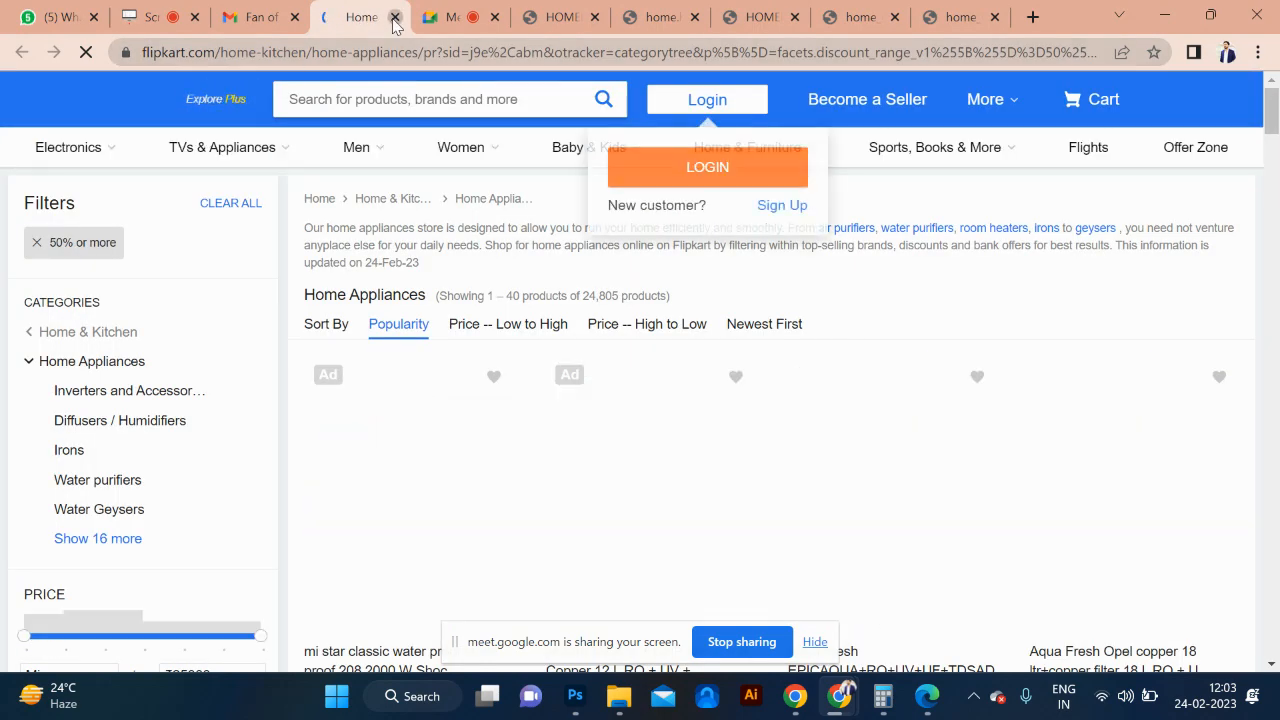
pyautogui.click(394, 18)
pyautogui.click(172, 17)
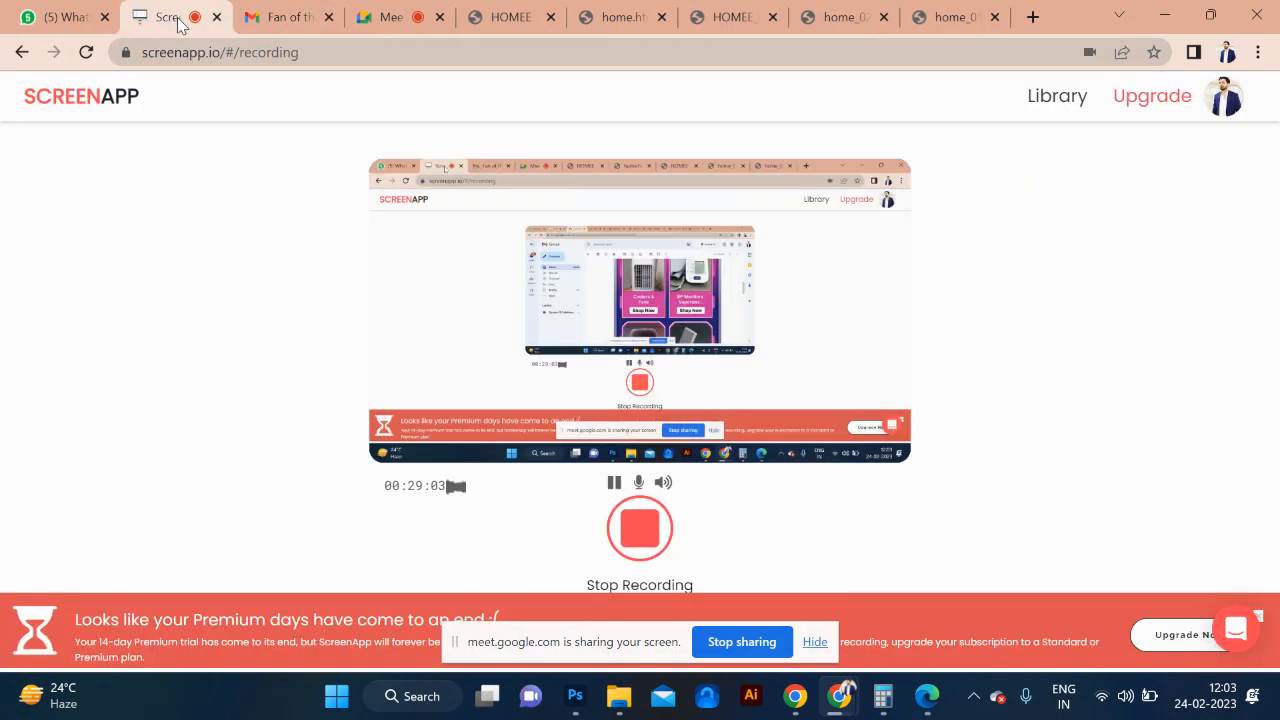
pyautogui.click(283, 22)
# Step: Test the Graphic Printed TShirts tile link near the end of the email and close the store page it opens
pyautogui.scroll(-10, 913, 355)
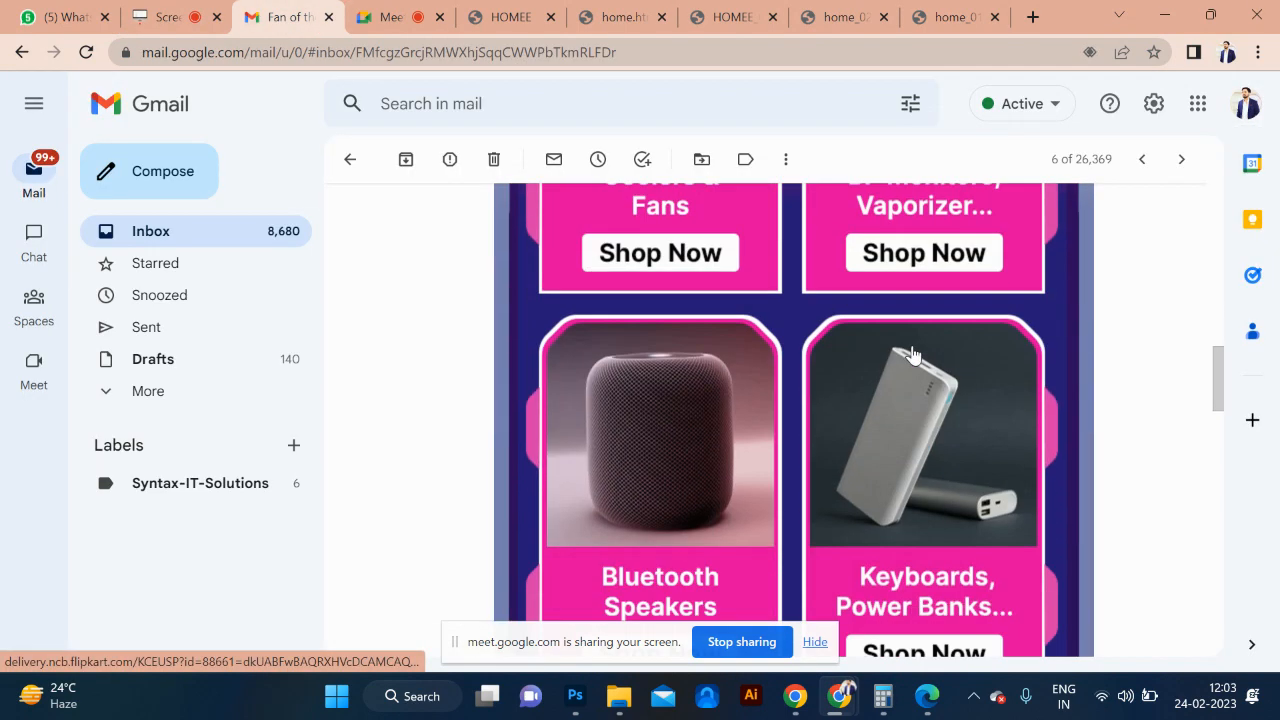
pyautogui.scroll(-10, 913, 355)
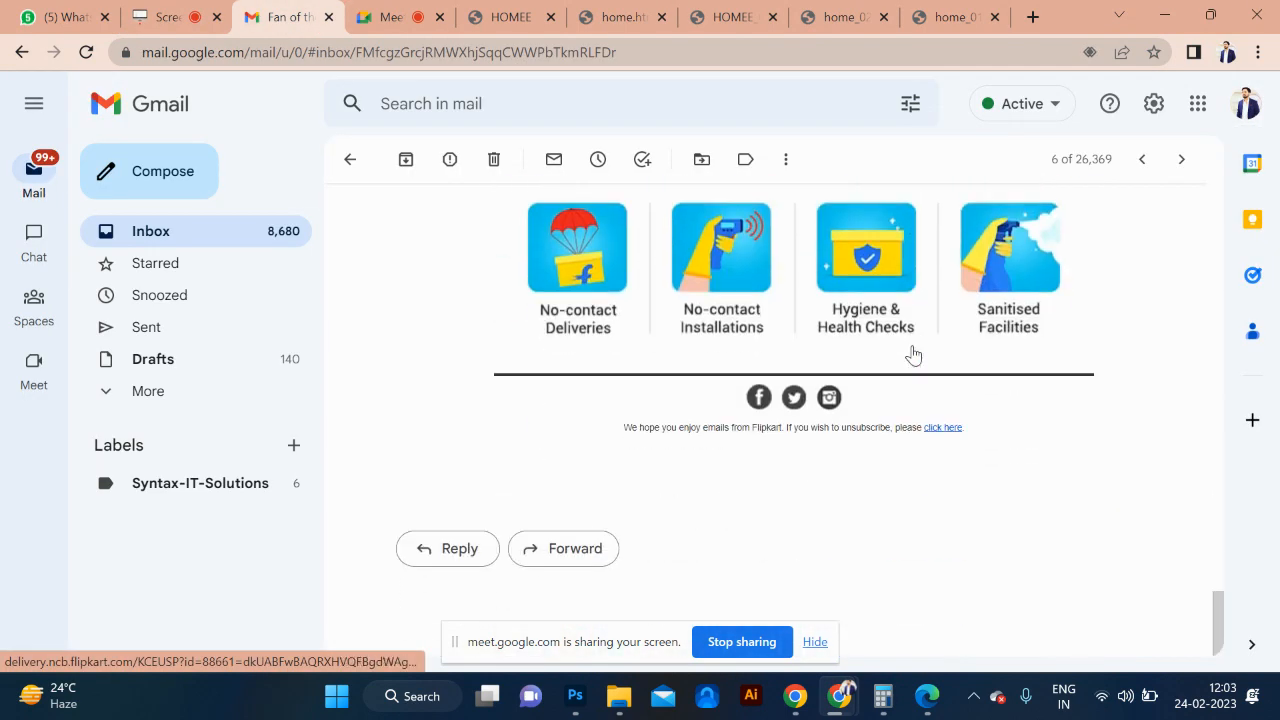
pyautogui.scroll(5, 718, 288)
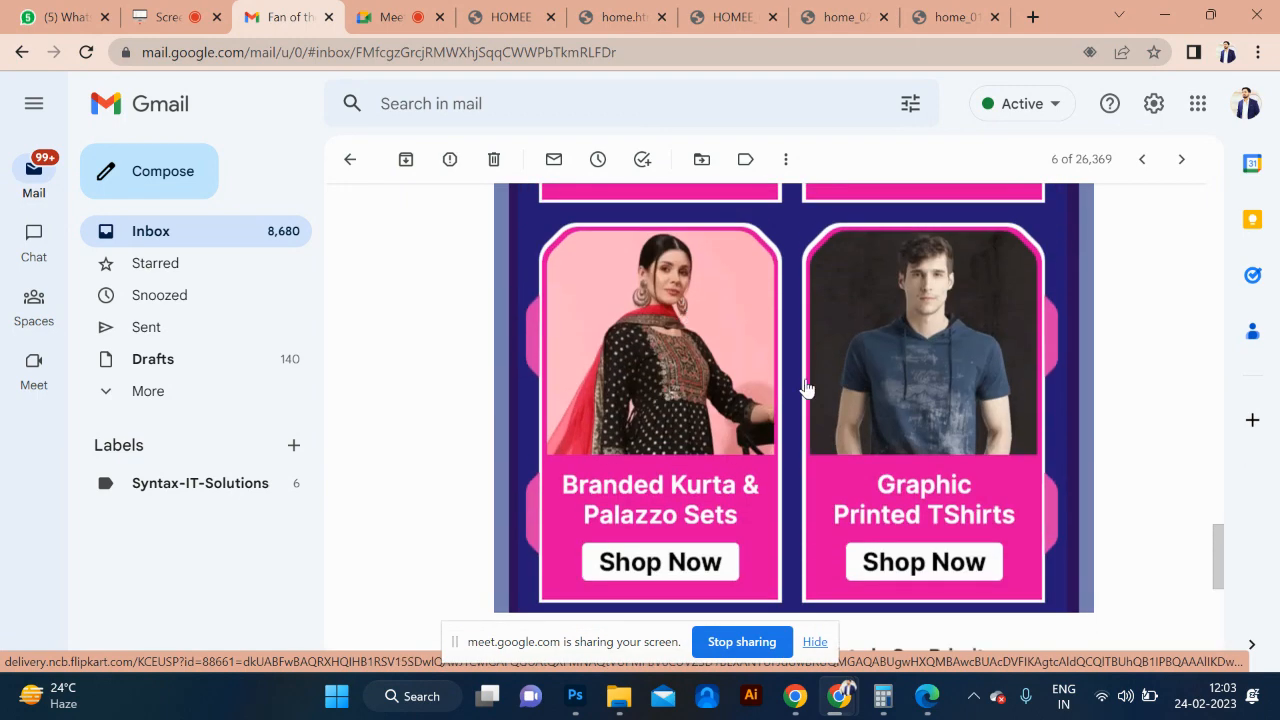
pyautogui.click(929, 436)
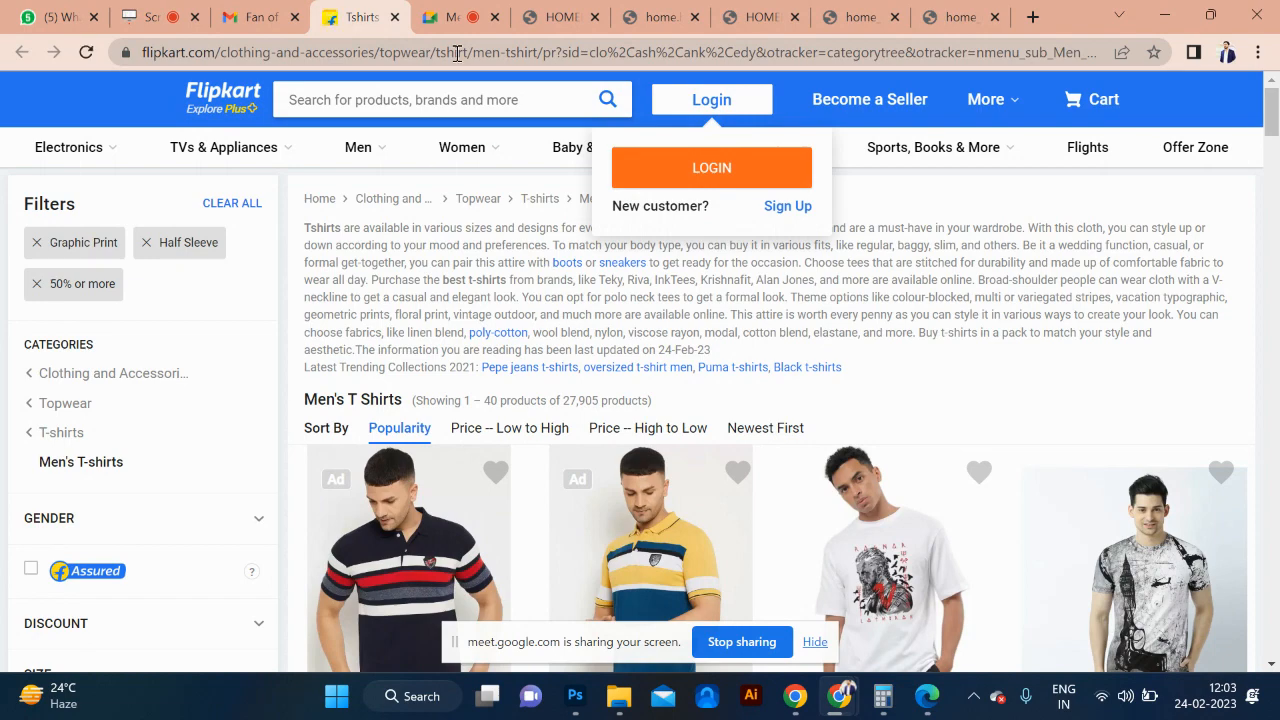
pyautogui.click(395, 17)
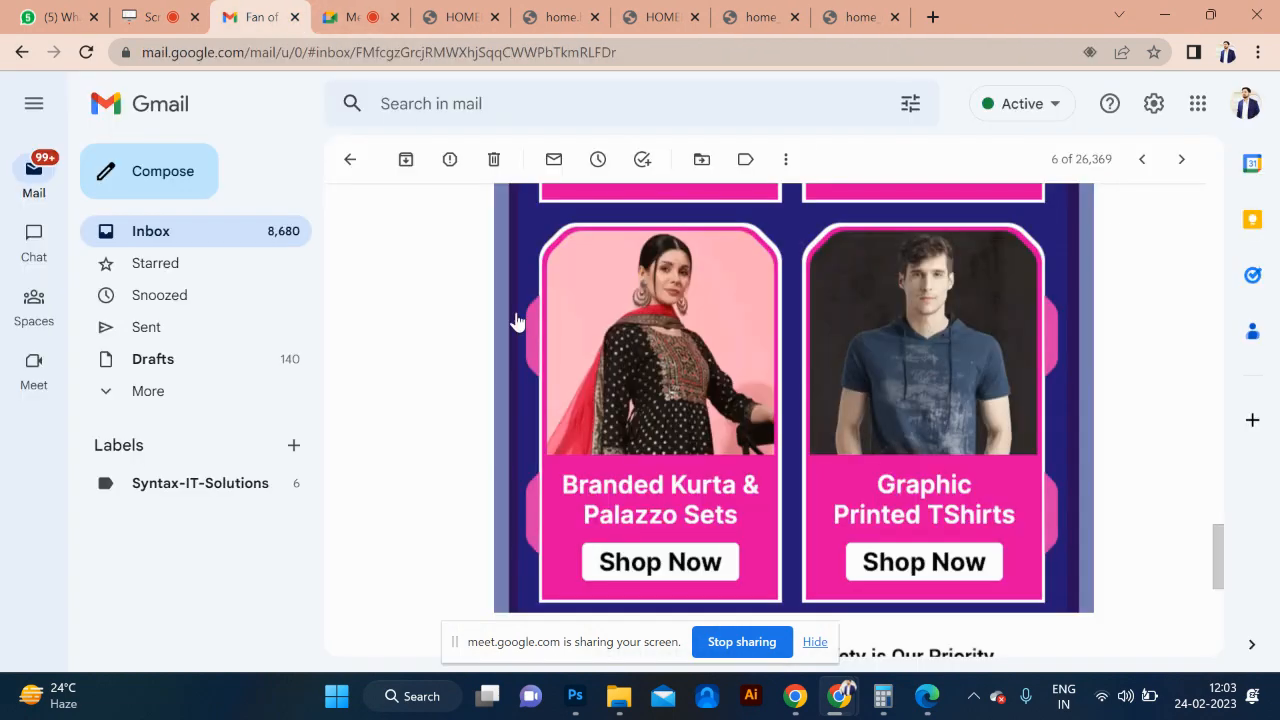
# Step: Examine the email's image sections from the discounts banner through the product tiles to the safety section
pyautogui.scroll(15, 716, 376)
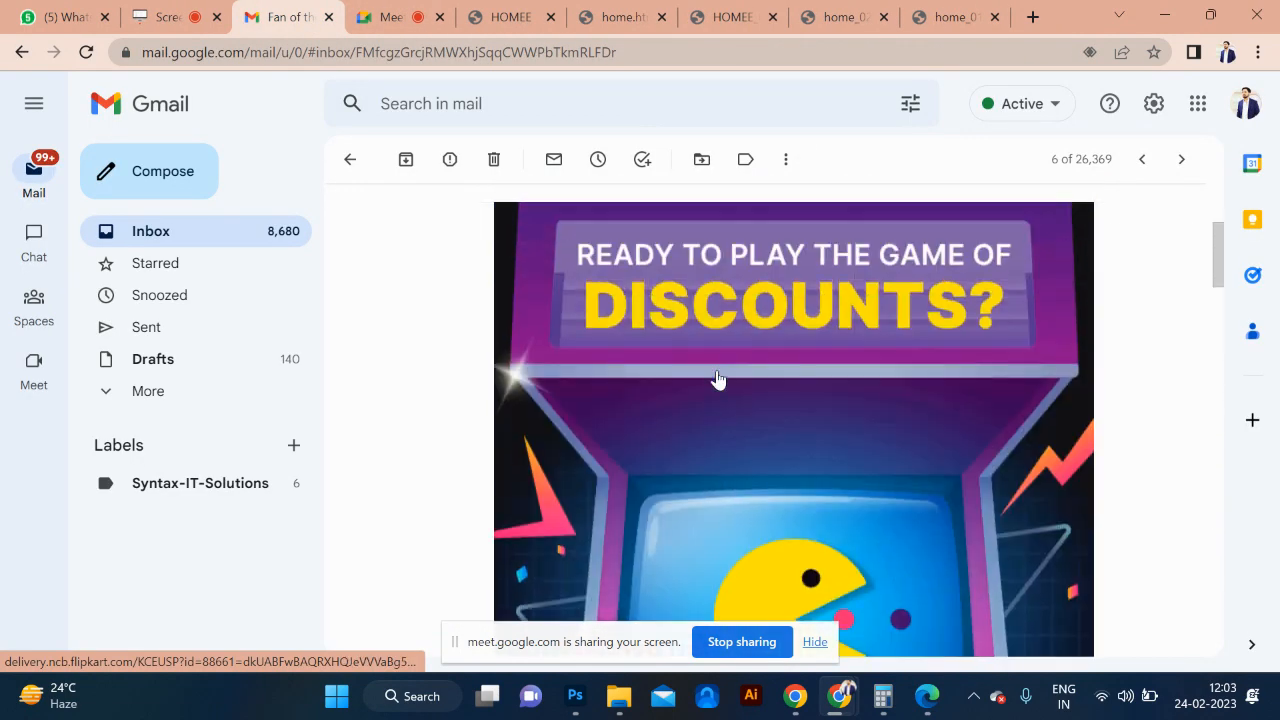
pyautogui.scroll(3, 716, 378)
pyautogui.scroll(-10, 718, 379)
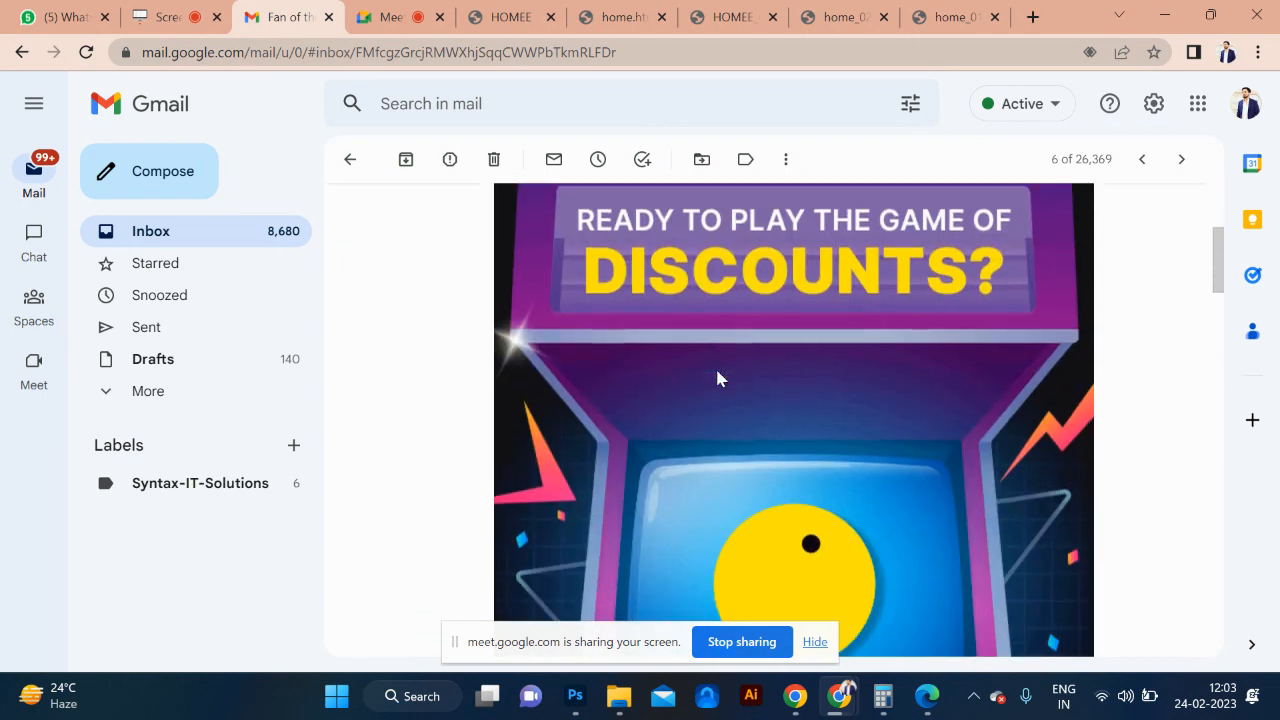
pyautogui.scroll(-2, 716, 378)
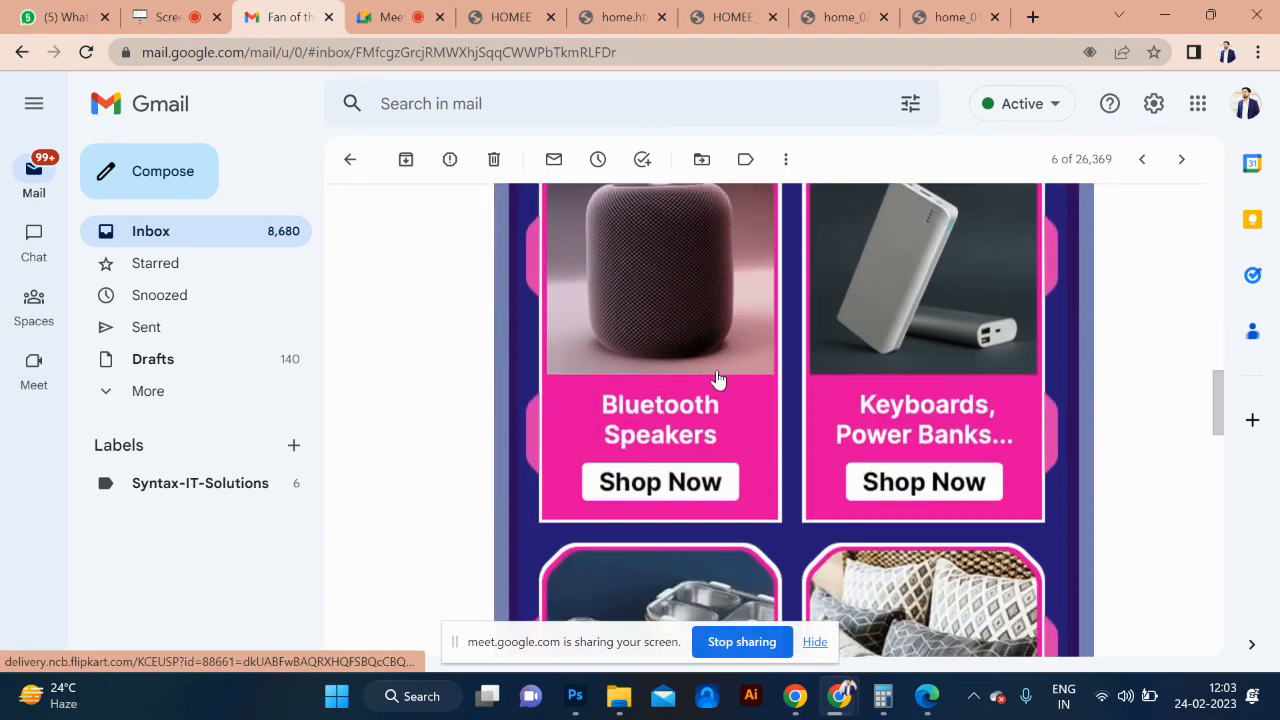
pyautogui.scroll(-2, 776, 404)
pyautogui.scroll(-3, 776, 404)
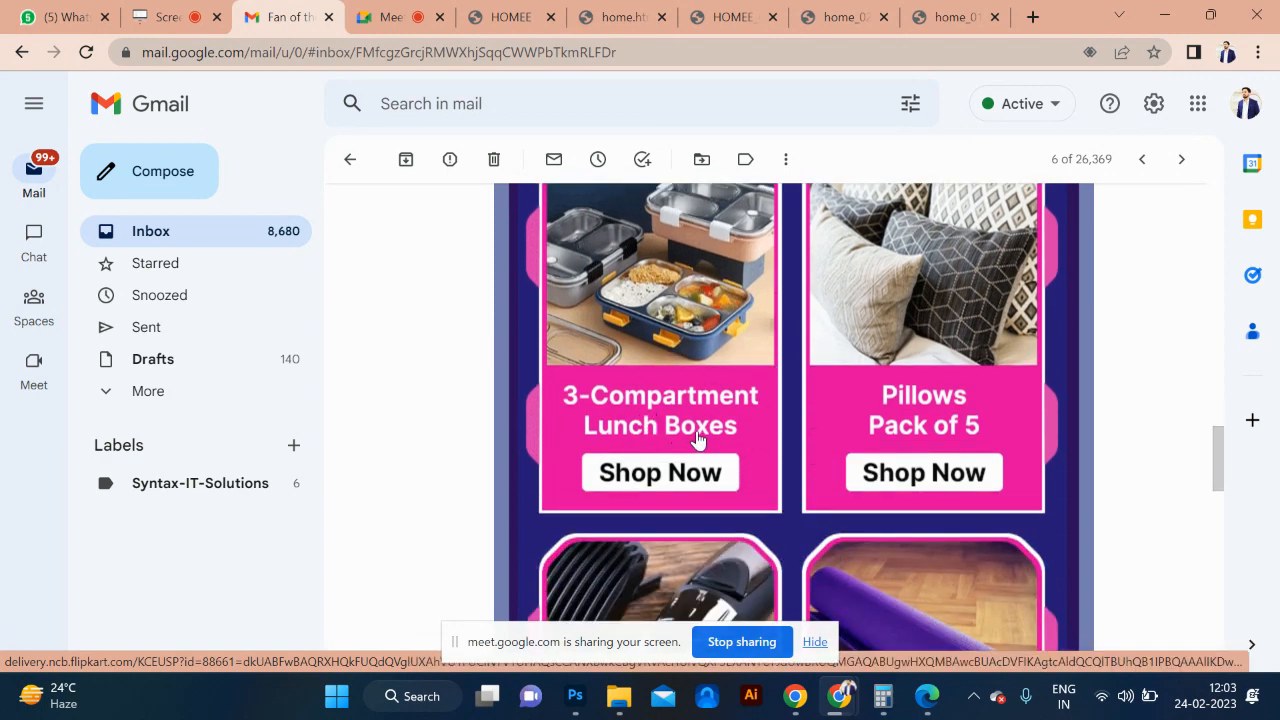
pyautogui.scroll(-1, 695, 442)
pyautogui.scroll(-6, 697, 440)
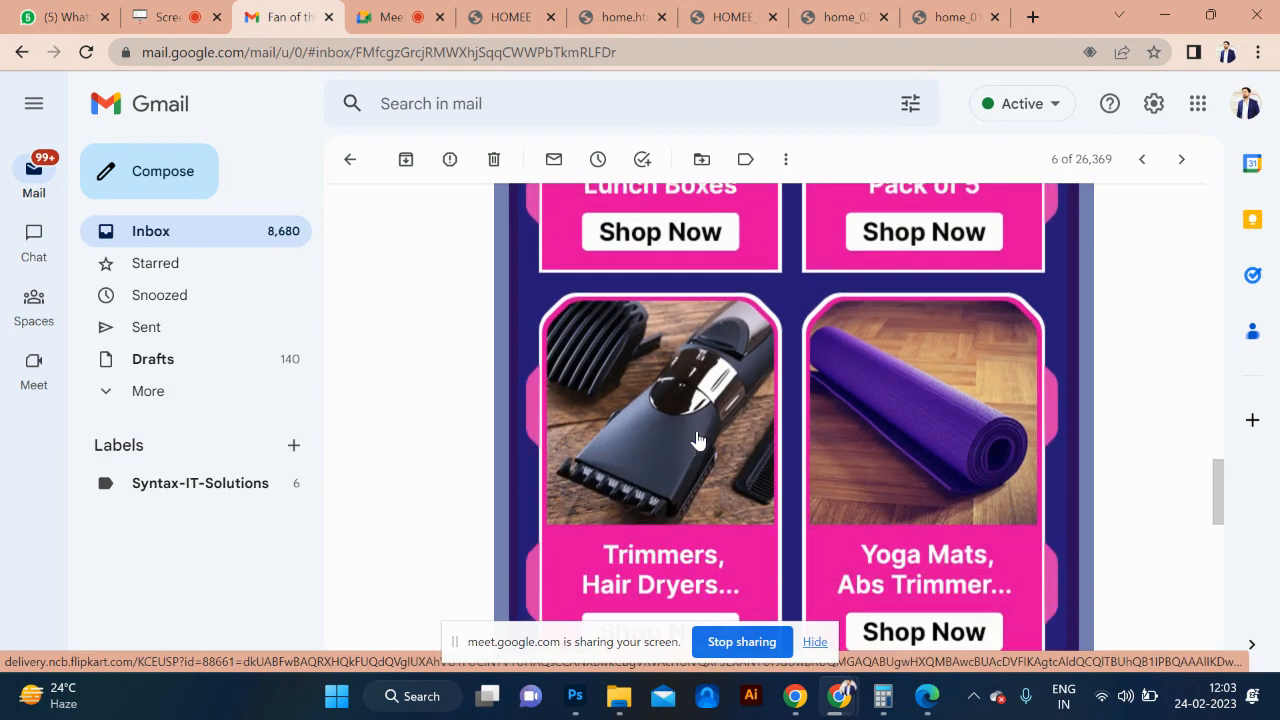
pyautogui.scroll(-1, 697, 440)
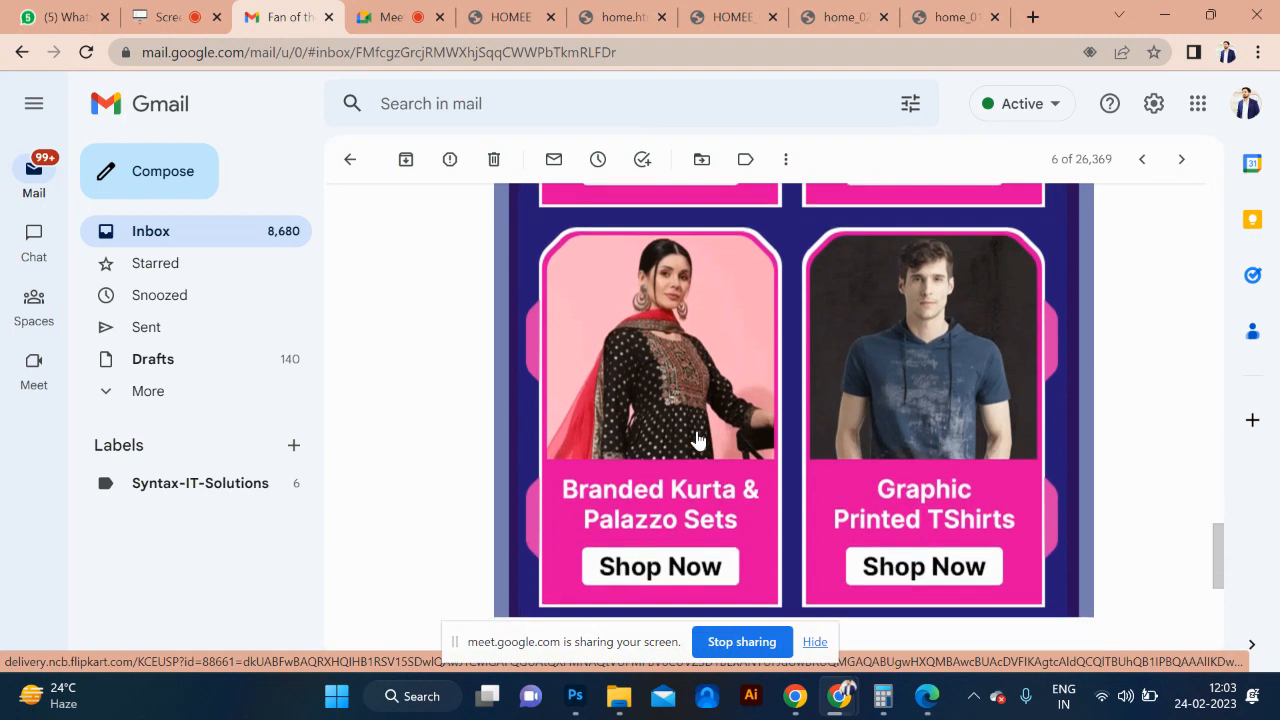
pyautogui.scroll(-1, 650, 523)
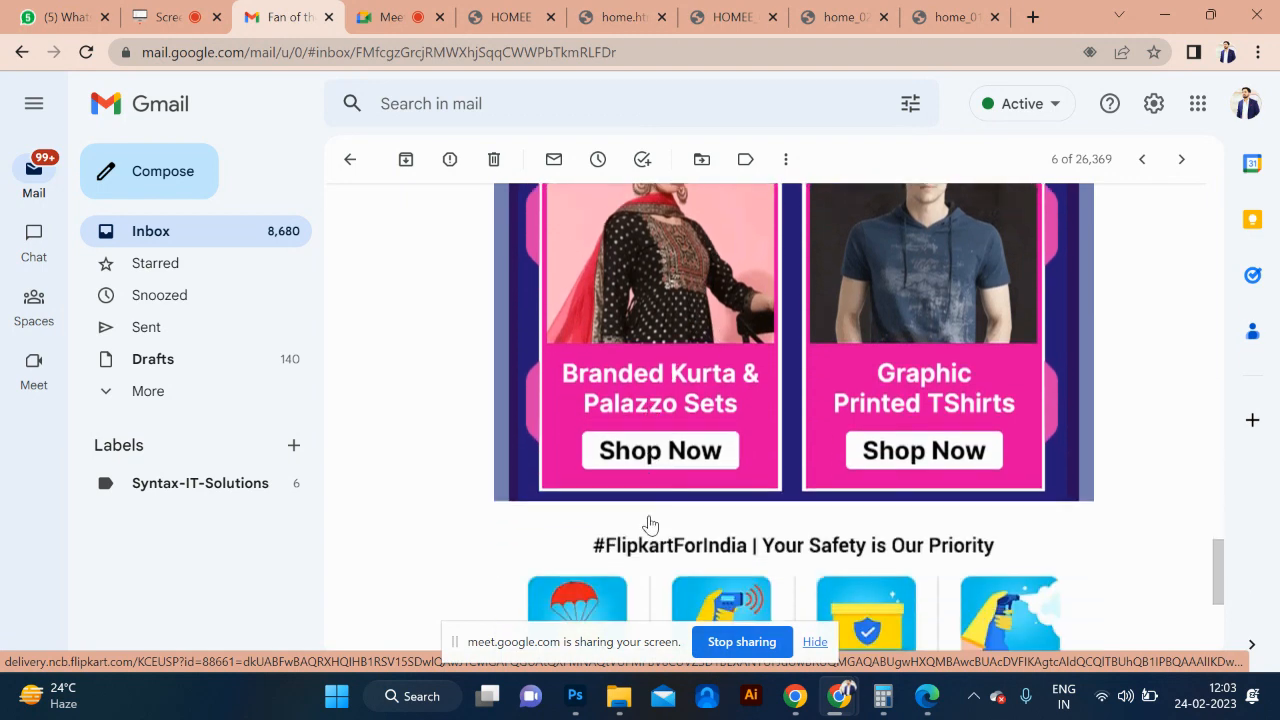
# Step: Test the Branded Kurta & Palazzo Sets tile's Shop Now link, then close the store page it opens
pyautogui.click(647, 455)
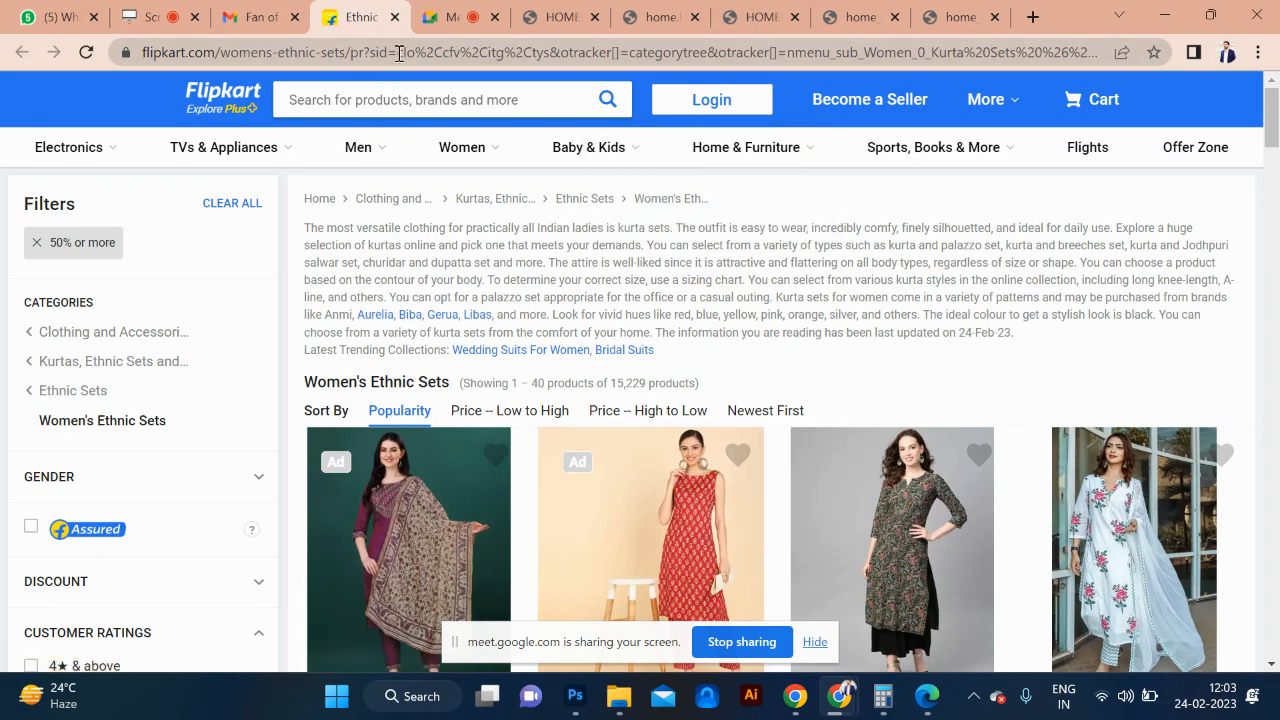
pyautogui.click(395, 17)
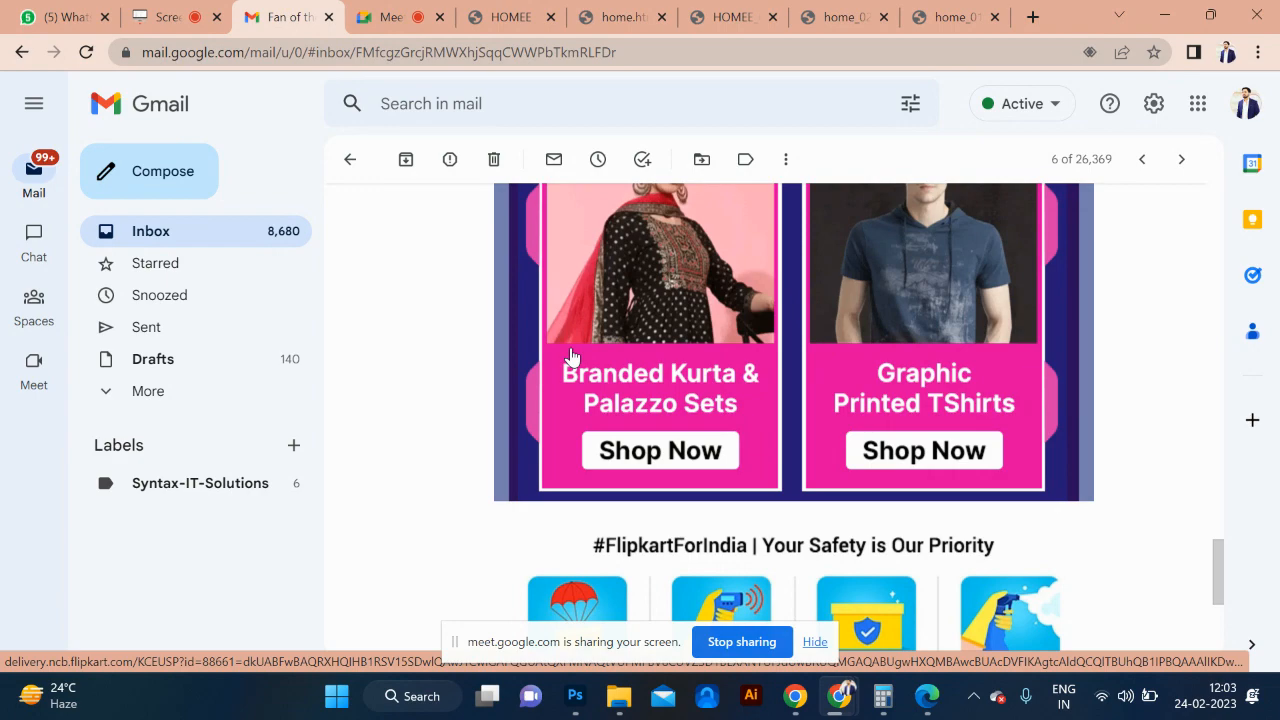
pyautogui.scroll(-5, 570, 355)
pyautogui.scroll(2, 570, 355)
# Step: Switch to Photoshop with the HOMEE.psd document
pyautogui.hotkey('alt', 'Tab')
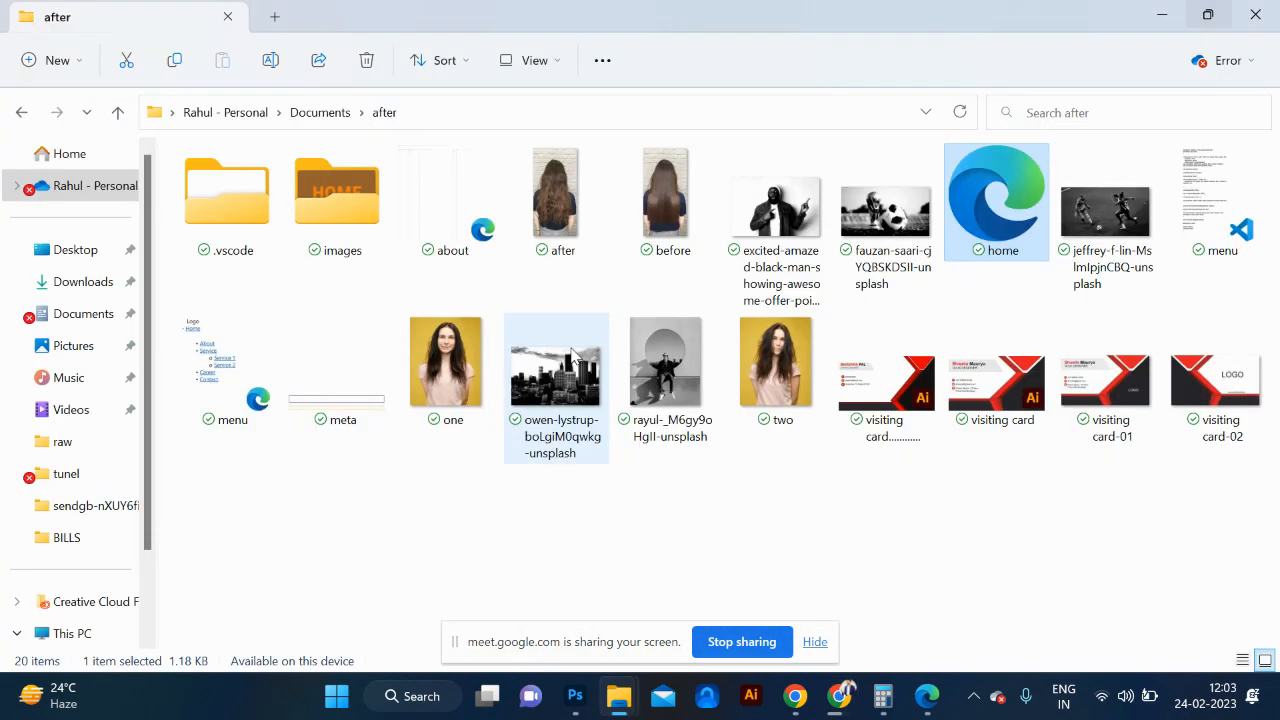
pyautogui.hotkey('alt', 'Tab')
pyautogui.hotkey('alt', 'Tab')
pyautogui.hotkey('alt', 'Tab')
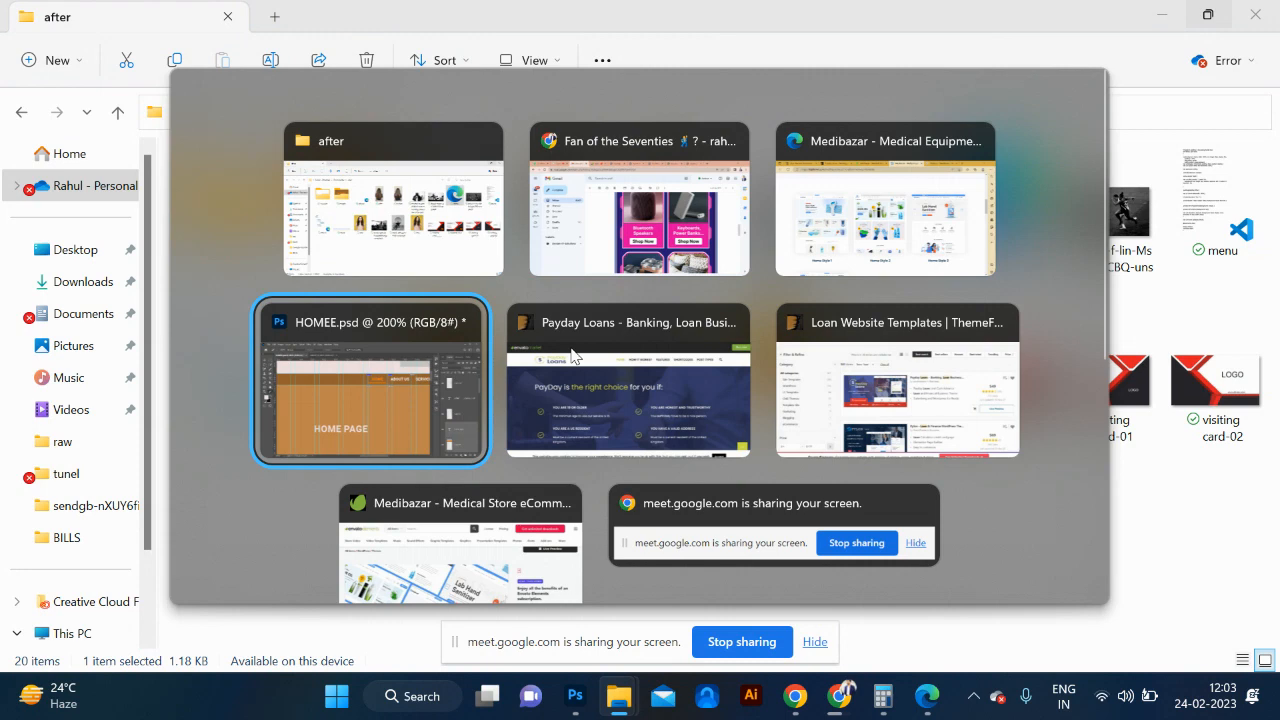
# Step: Examine the sliced homepage layout at 300% zoom, from the header and menu through the HOME PAGE banner to the OUR PRODUCTS section
pyautogui.hotkey('ctrl', '-')
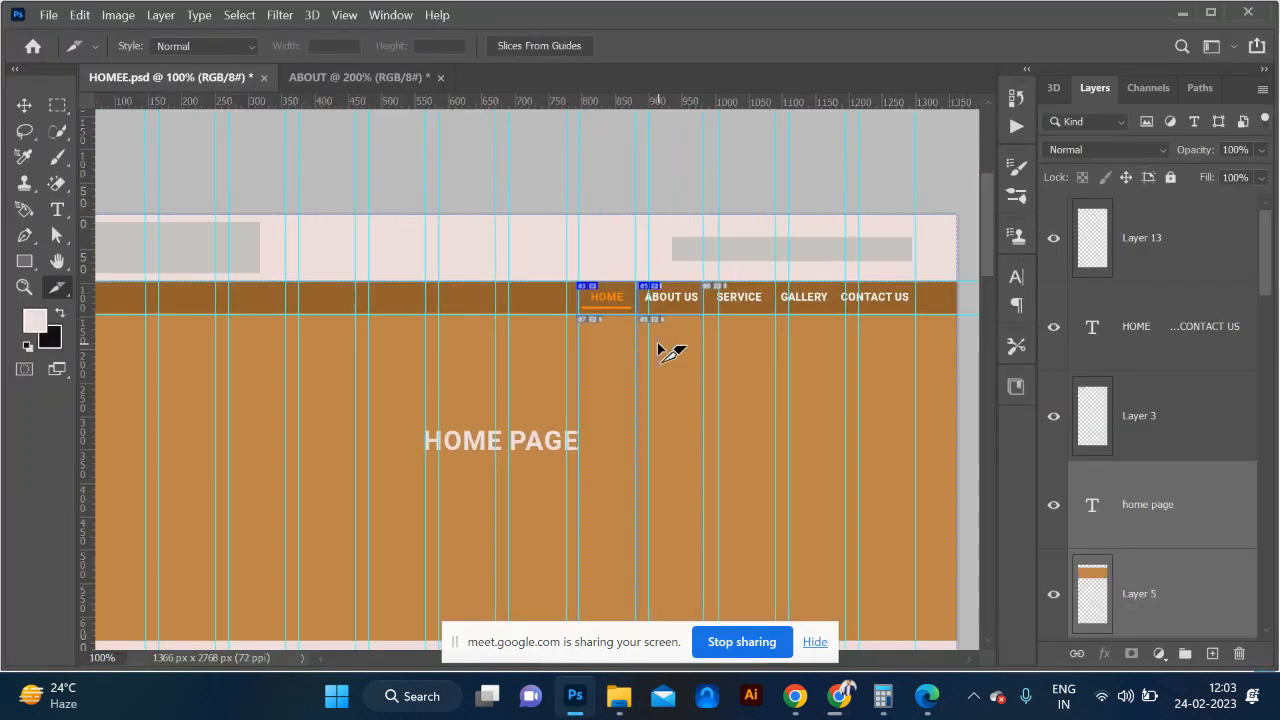
pyautogui.hotkey('ctrl', '-')
pyautogui.hotkey('ctrl', '-')
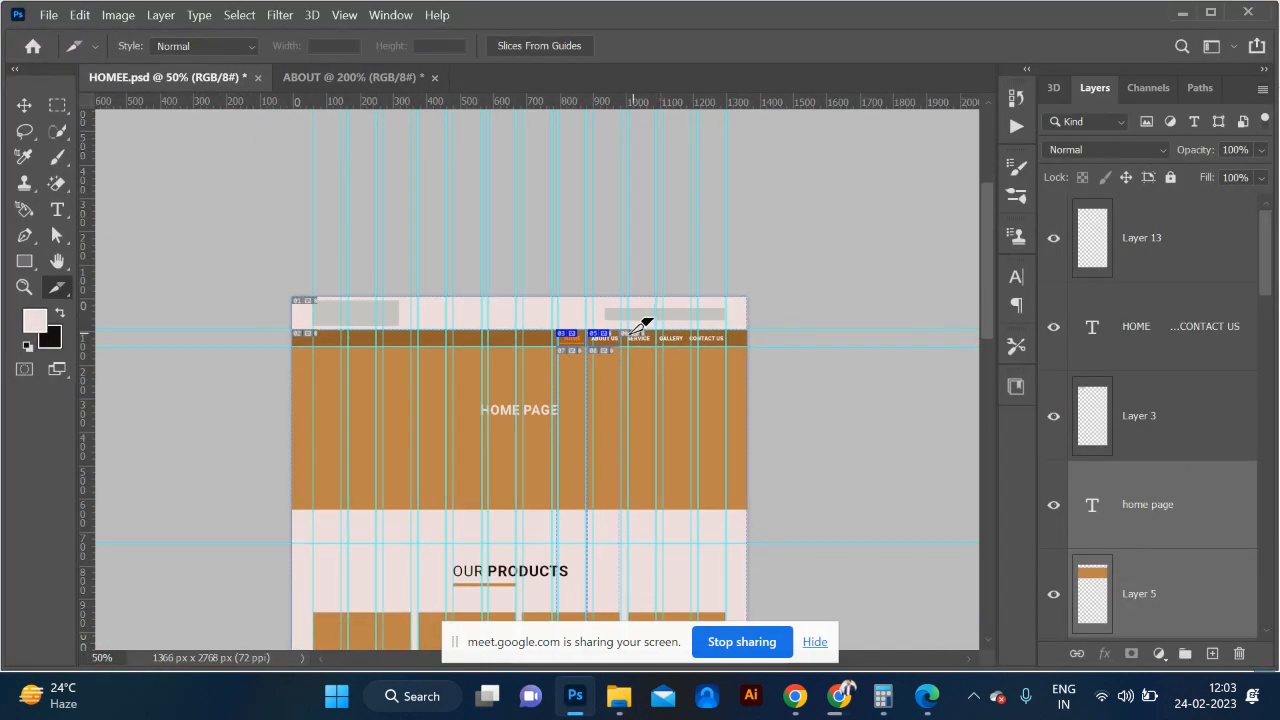
pyautogui.hotkey('ctrl', '+')
pyautogui.hotkey('ctrl', '+')
pyautogui.hotkey('ctrl', '+')
pyautogui.hotkey('ctrl', '+')
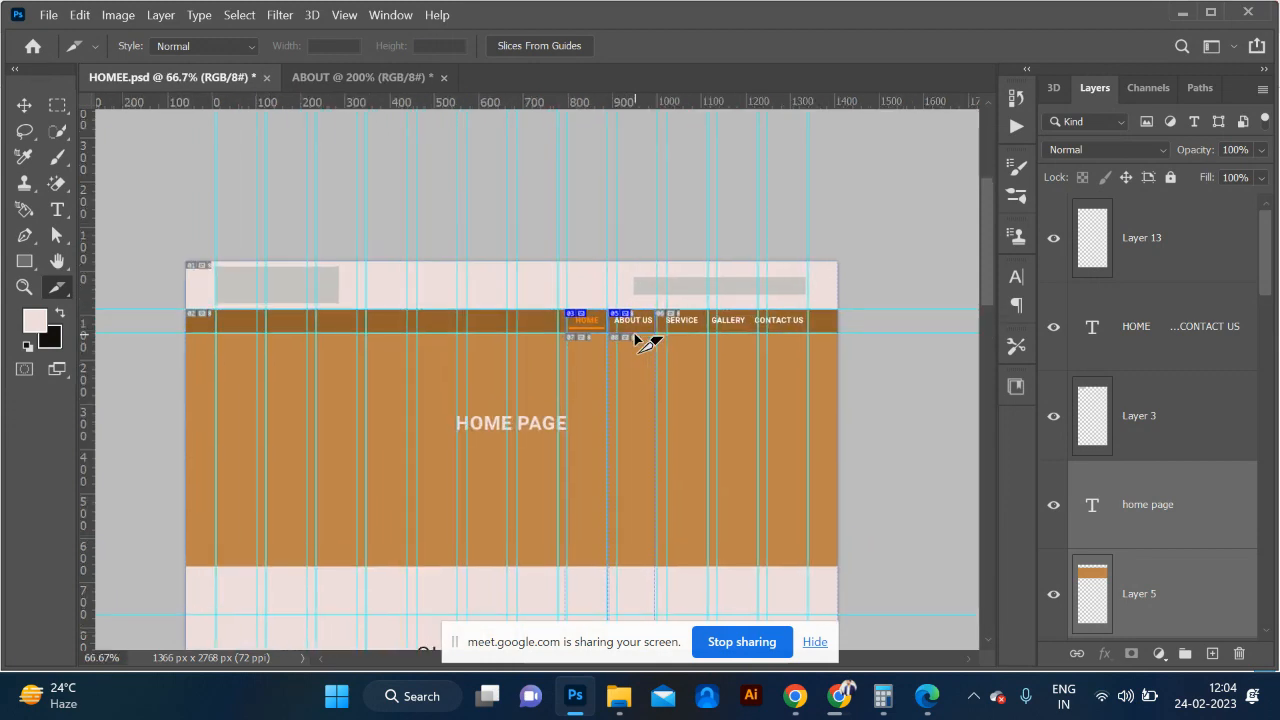
pyautogui.hscroll(-5, 637, 333)
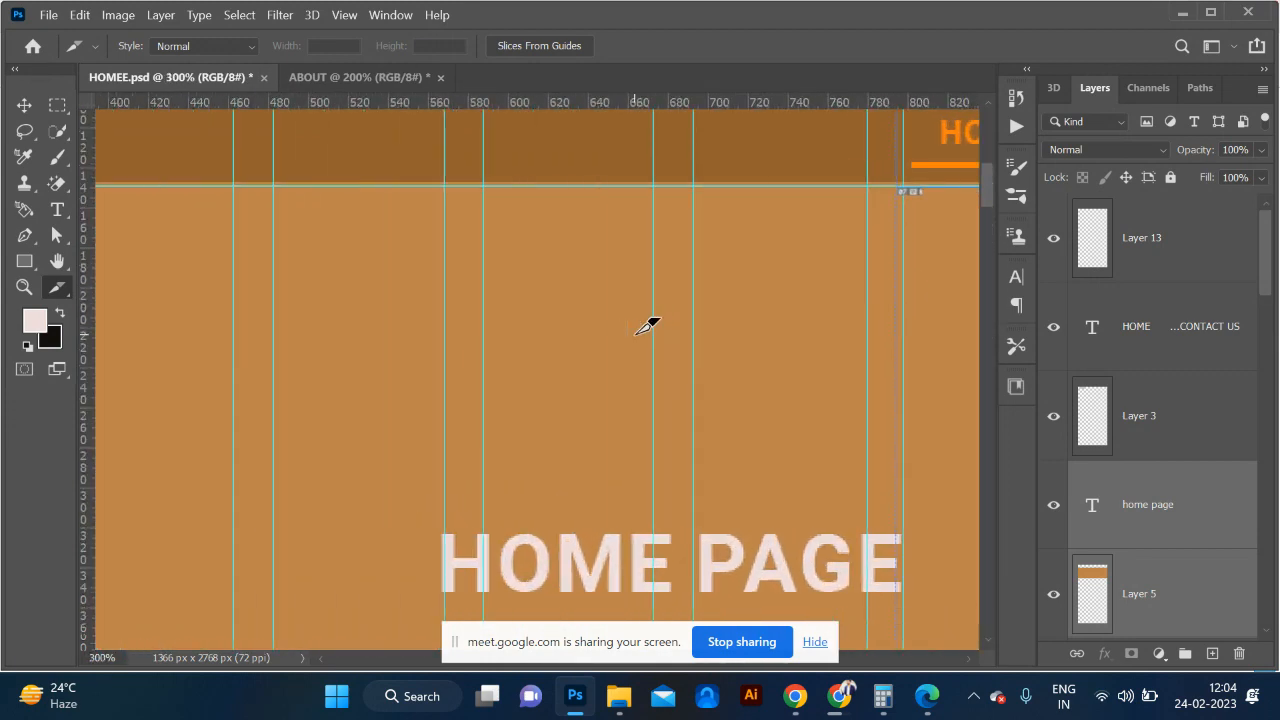
pyautogui.hscroll(4, 637, 333)
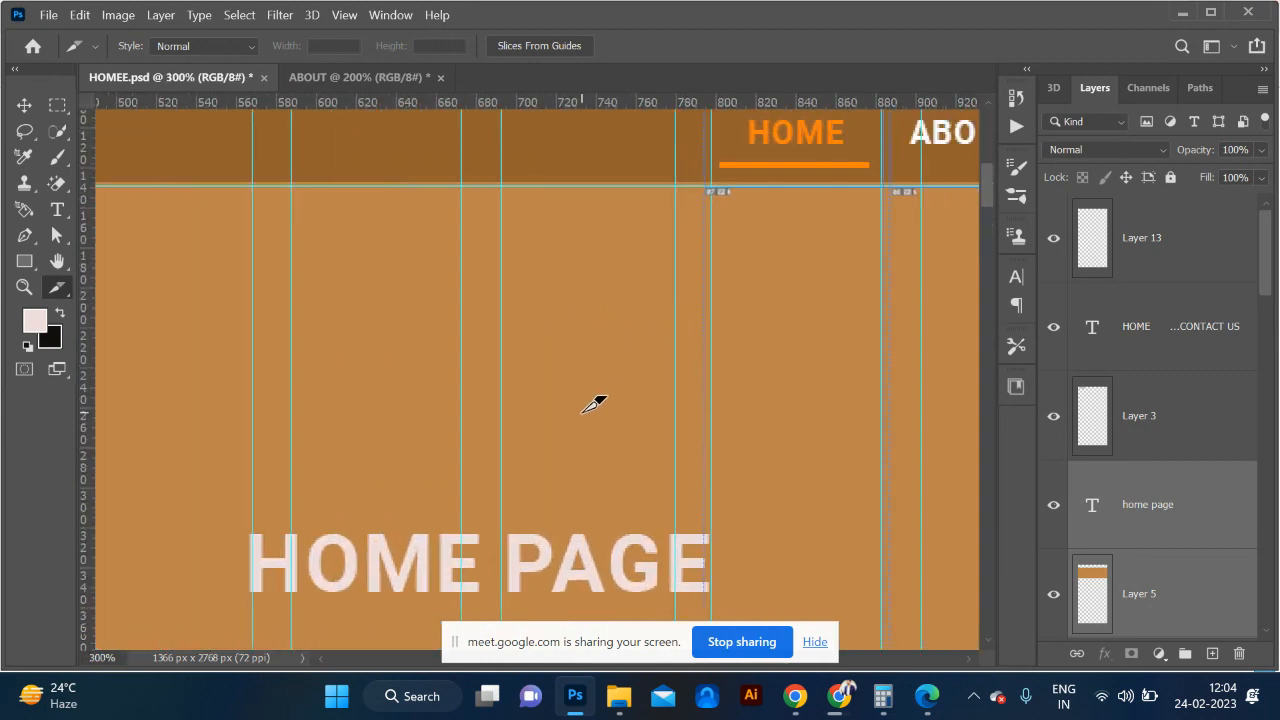
pyautogui.scroll(-2, 585, 409)
pyautogui.scroll(-12, 594, 403)
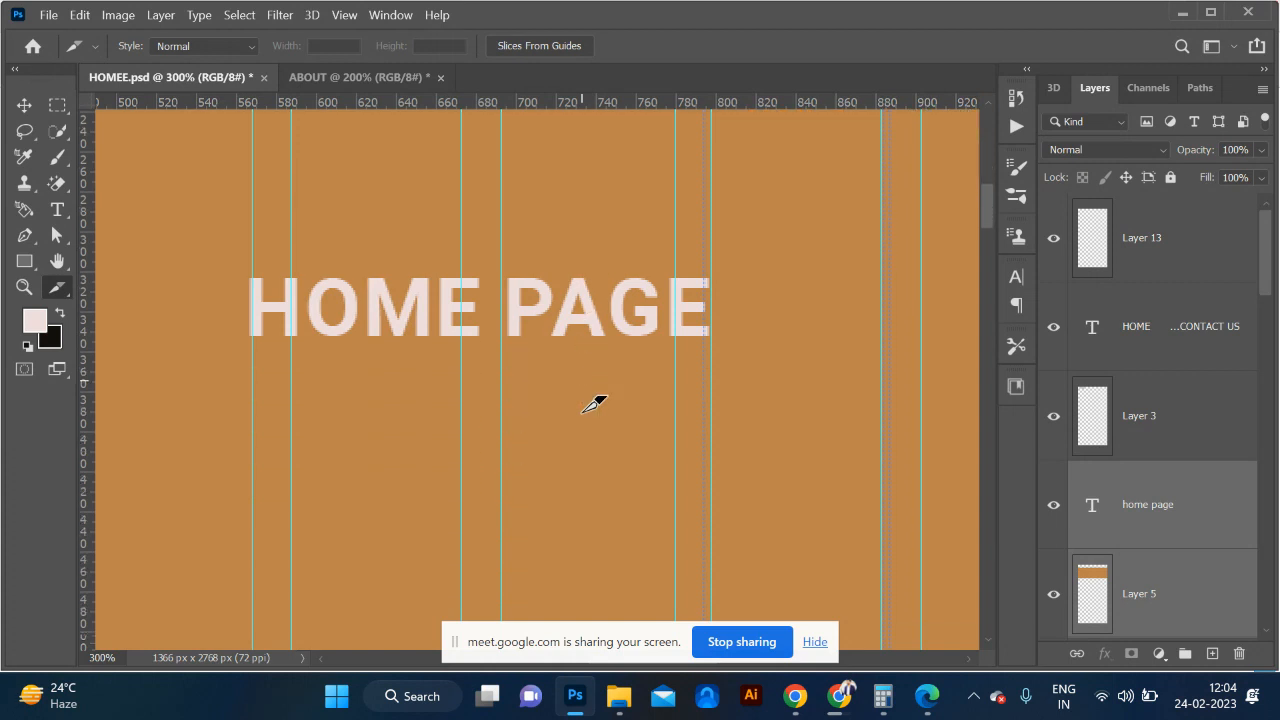
pyautogui.scroll(-8, 594, 403)
pyautogui.hscroll(5, 594, 403)
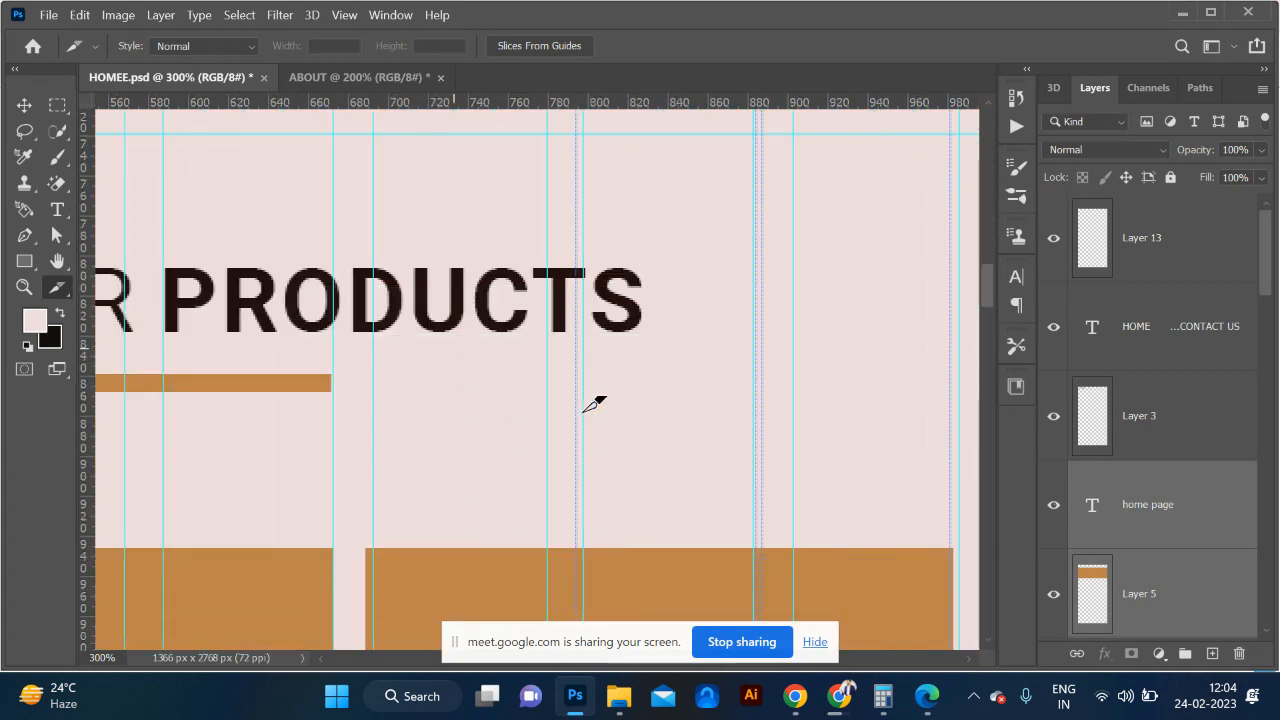
pyautogui.hscroll(-4, 594, 403)
pyautogui.scroll(-8, 594, 403)
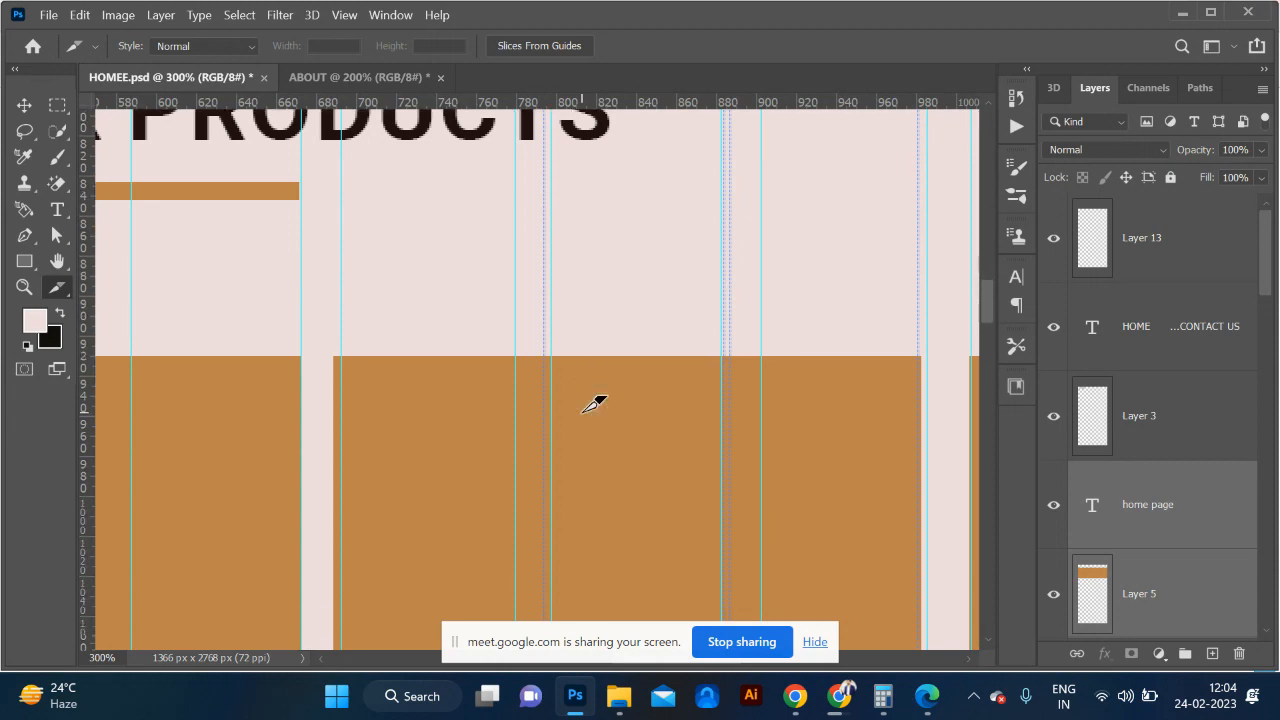
pyautogui.hscroll(3, 594, 403)
pyautogui.scroll(4, 594, 403)
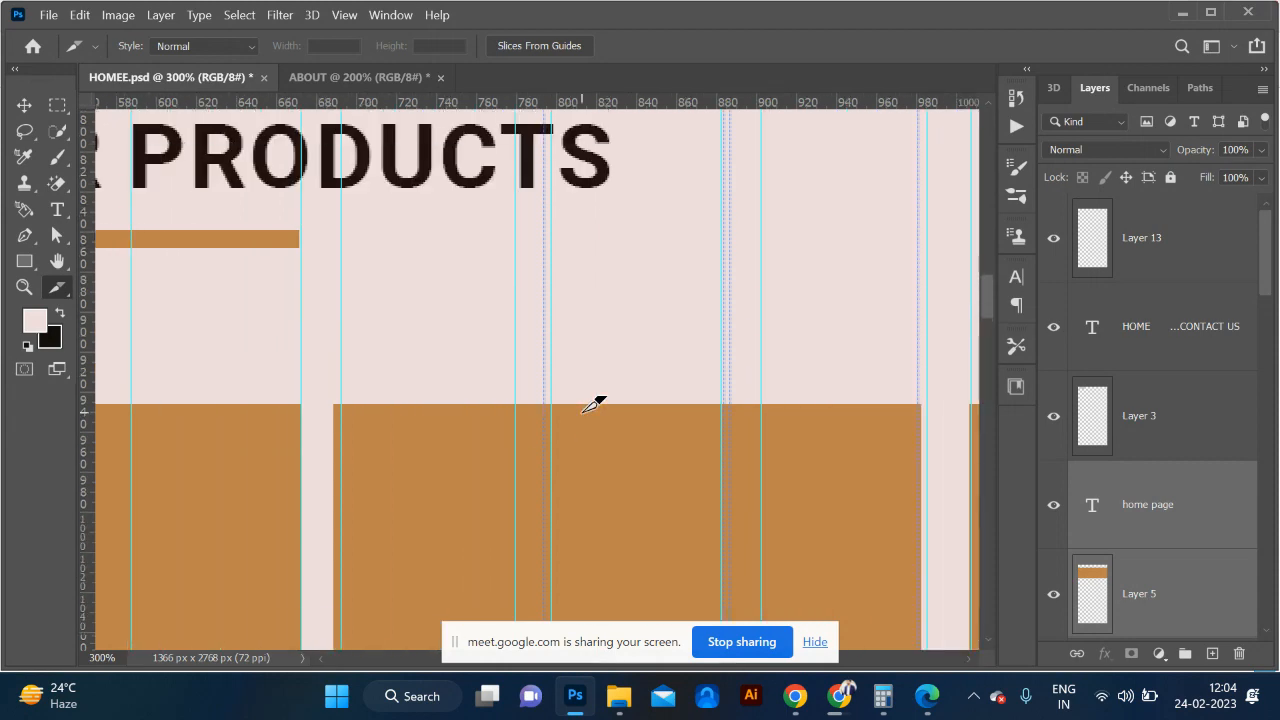
pyautogui.scroll(15, 594, 403)
pyautogui.hscroll(-4, 594, 403)
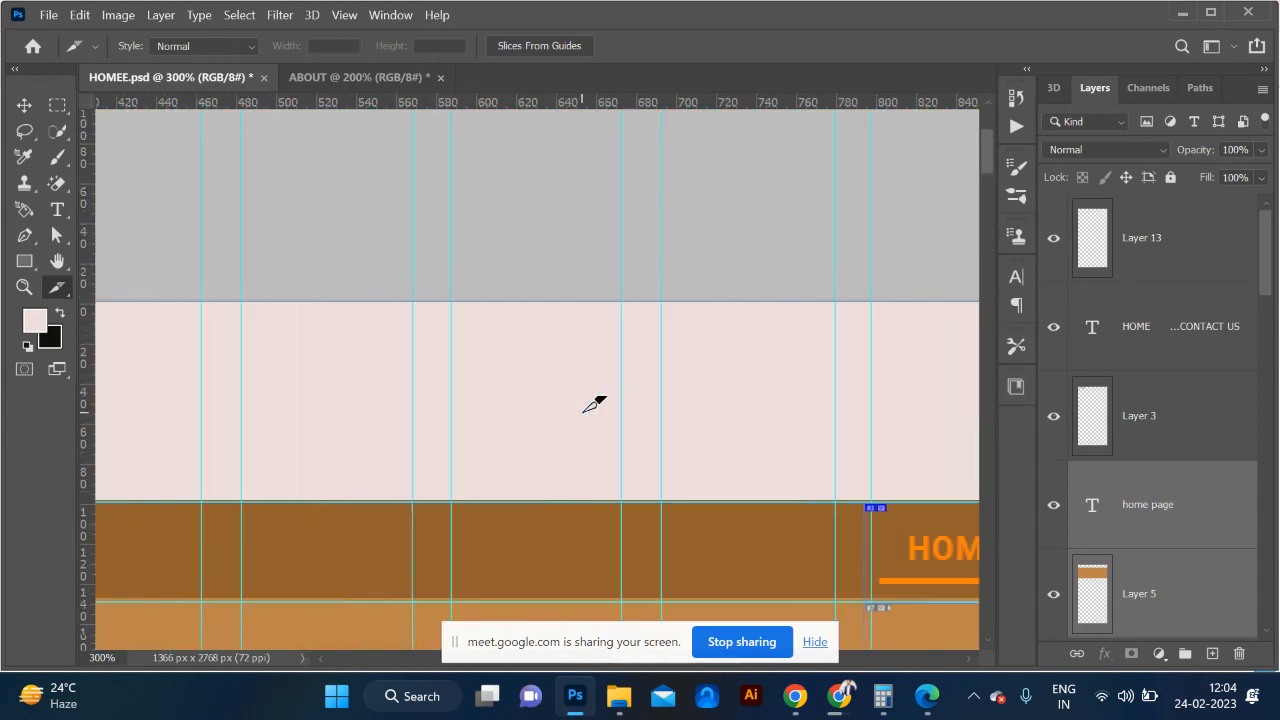
# Step: Draw a slice about 63 × 47 px over the end of the grey header bar, above the CONTACT US menu item
pyautogui.hscroll(20, 594, 403)
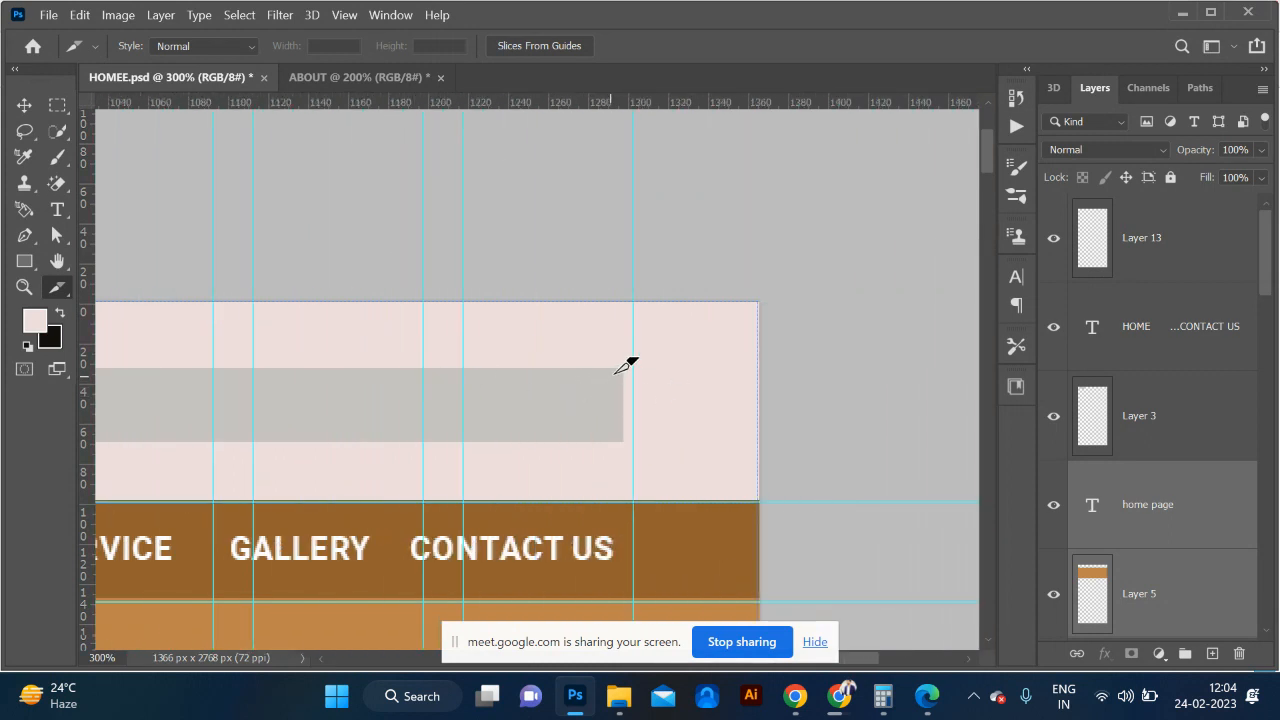
pyautogui.moveTo(617, 364); pyautogui.dragTo(490, 458)
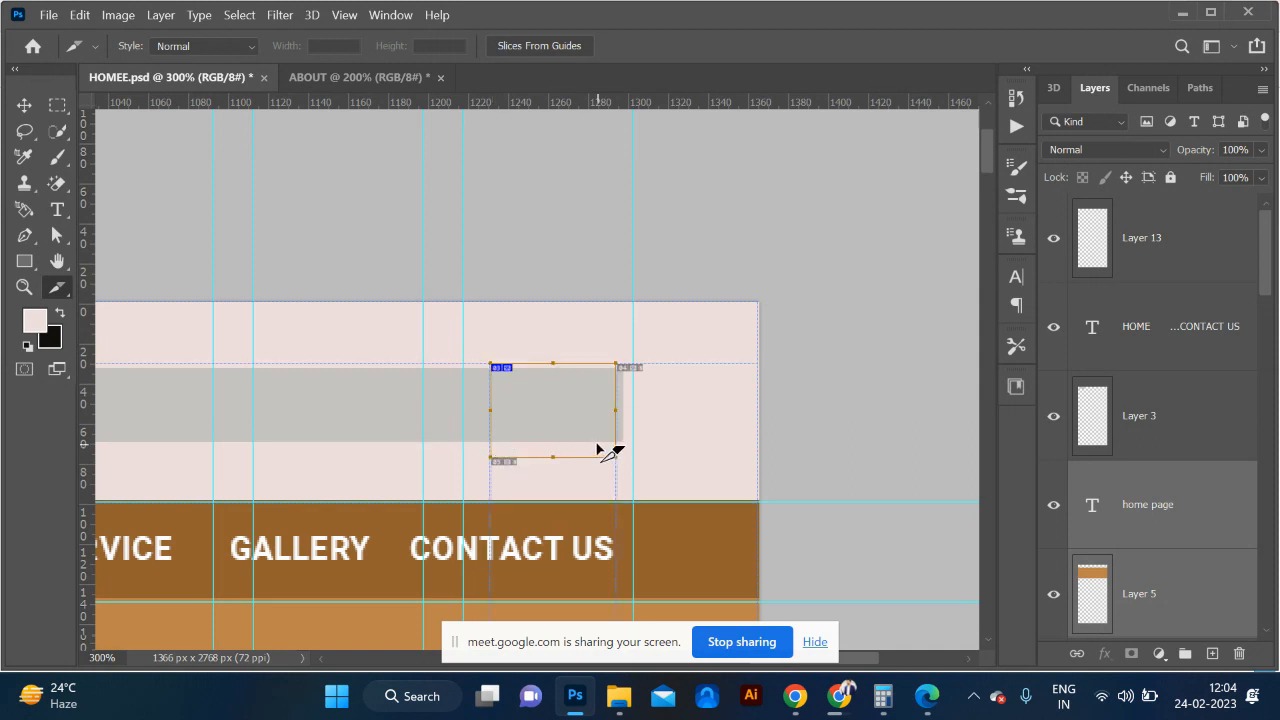
pyautogui.rightClick(563, 428)
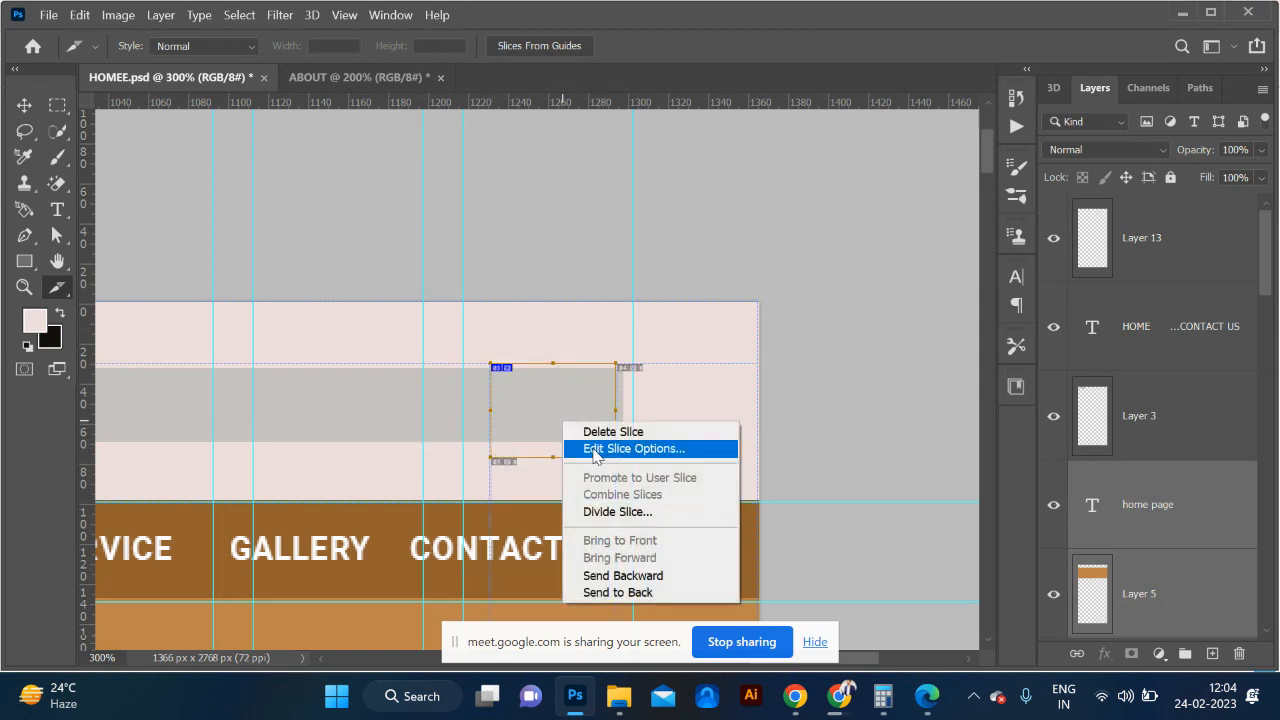
pyautogui.click(597, 450)
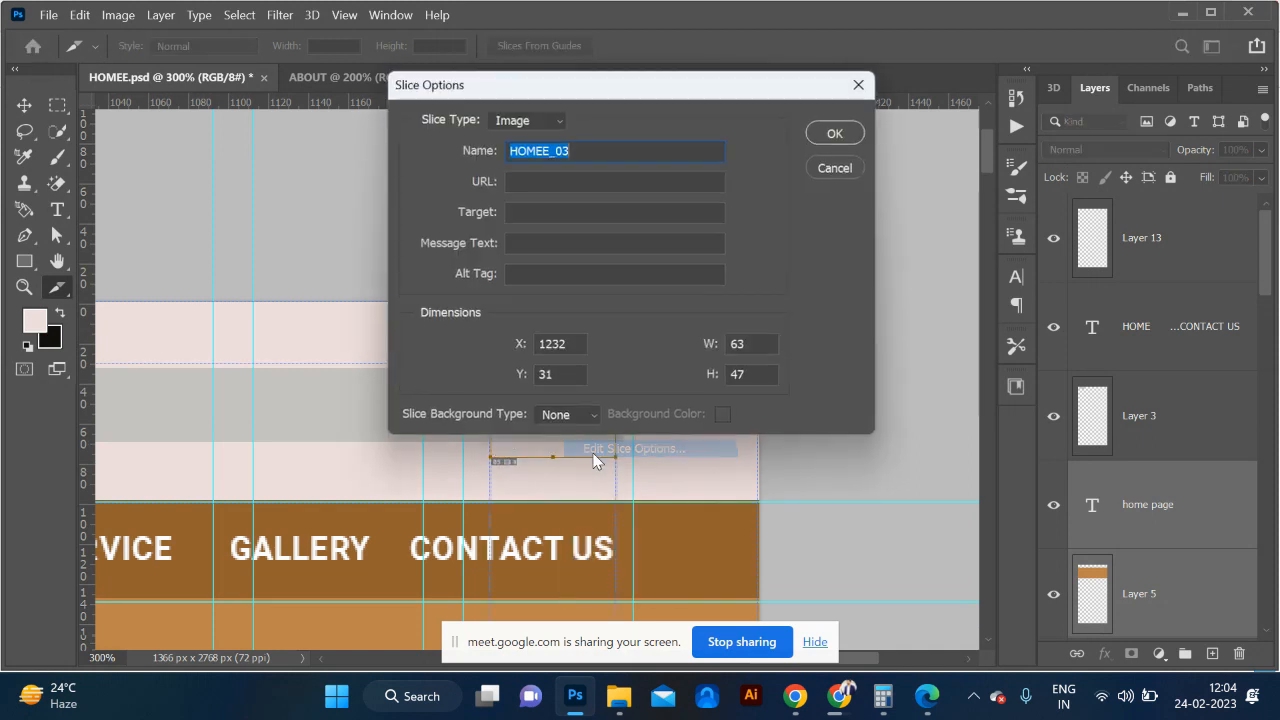
pyautogui.click(560, 181)
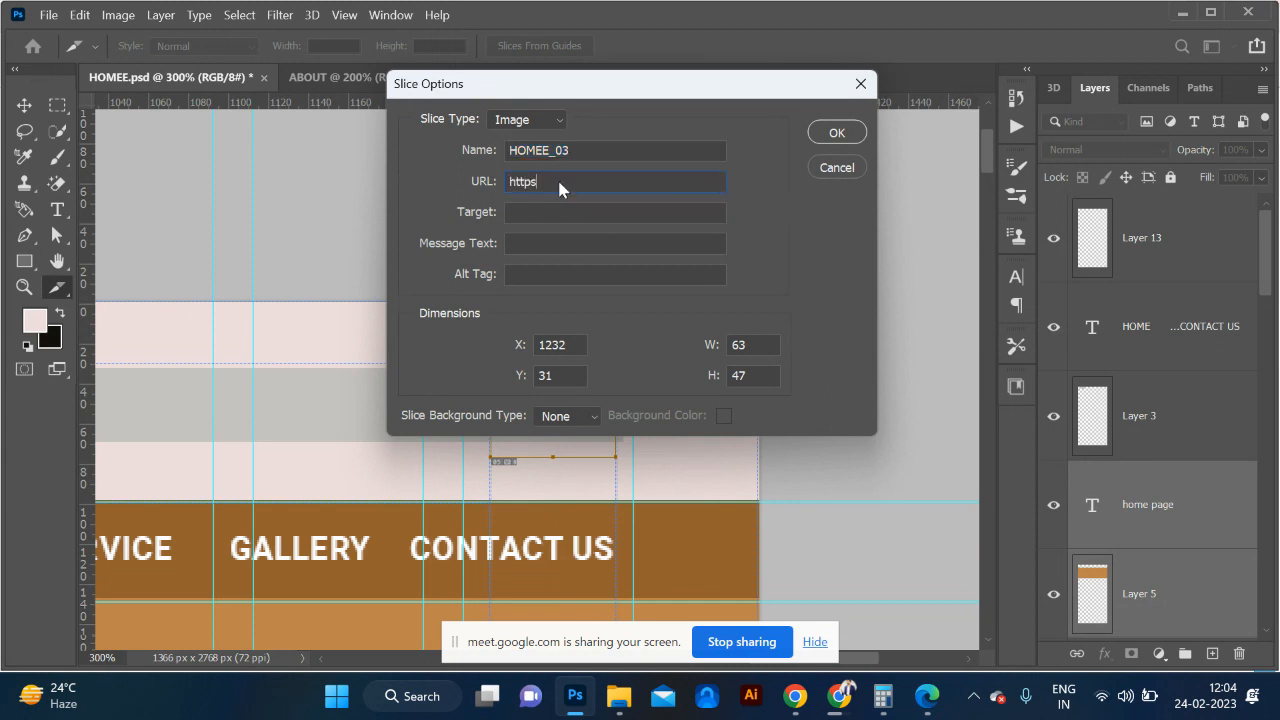
pyautogui.write('https:/')
pyautogui.write('/google')
pyautogui.write('_')
pyautogui.write('h')
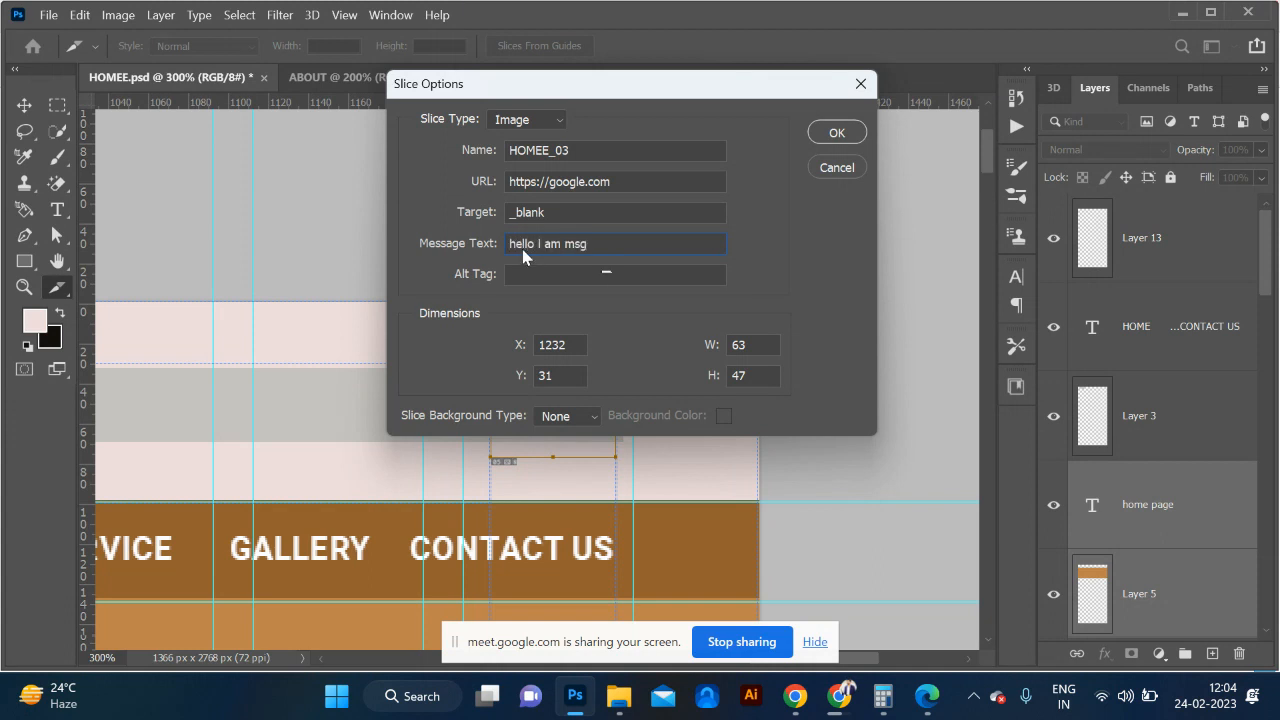
pyautogui.click(840, 132)
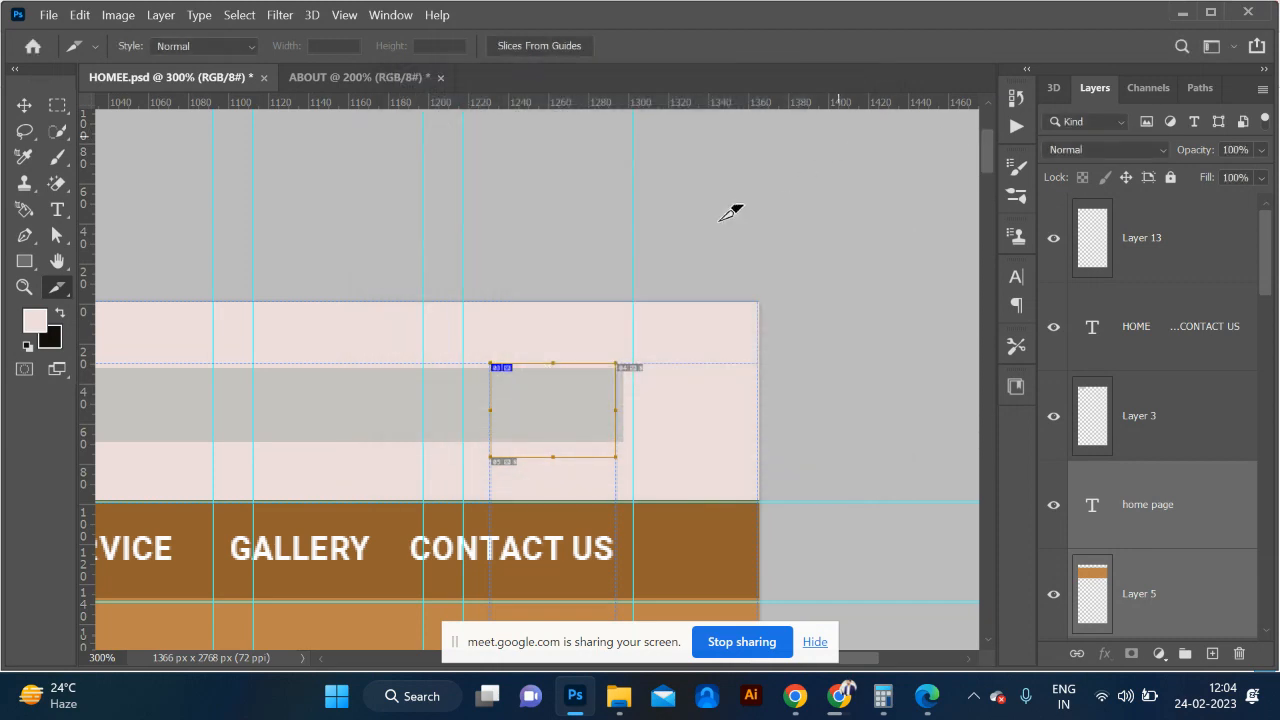
# Step: Export all slices for the web as HTML and images named HOME.html in the after folder, replacing the existing files
pyautogui.hotkey('ctrl', 'alt', 'shift', 's')
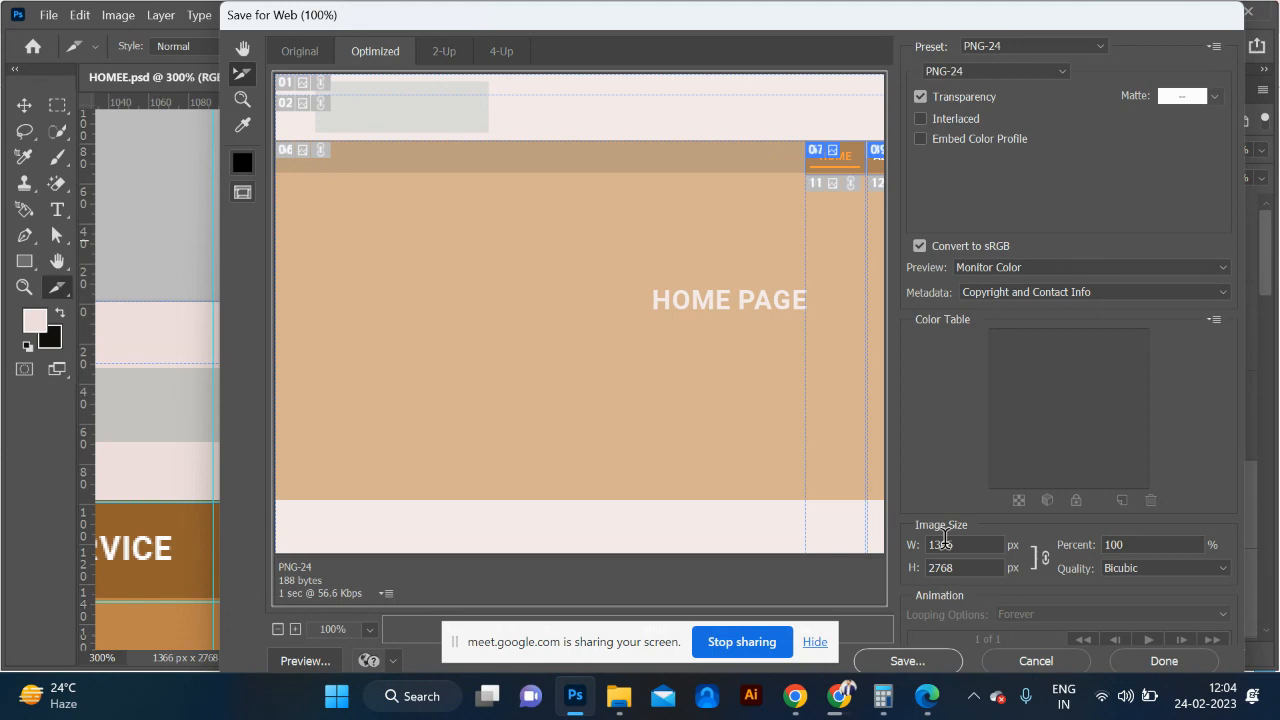
pyautogui.click(907, 661)
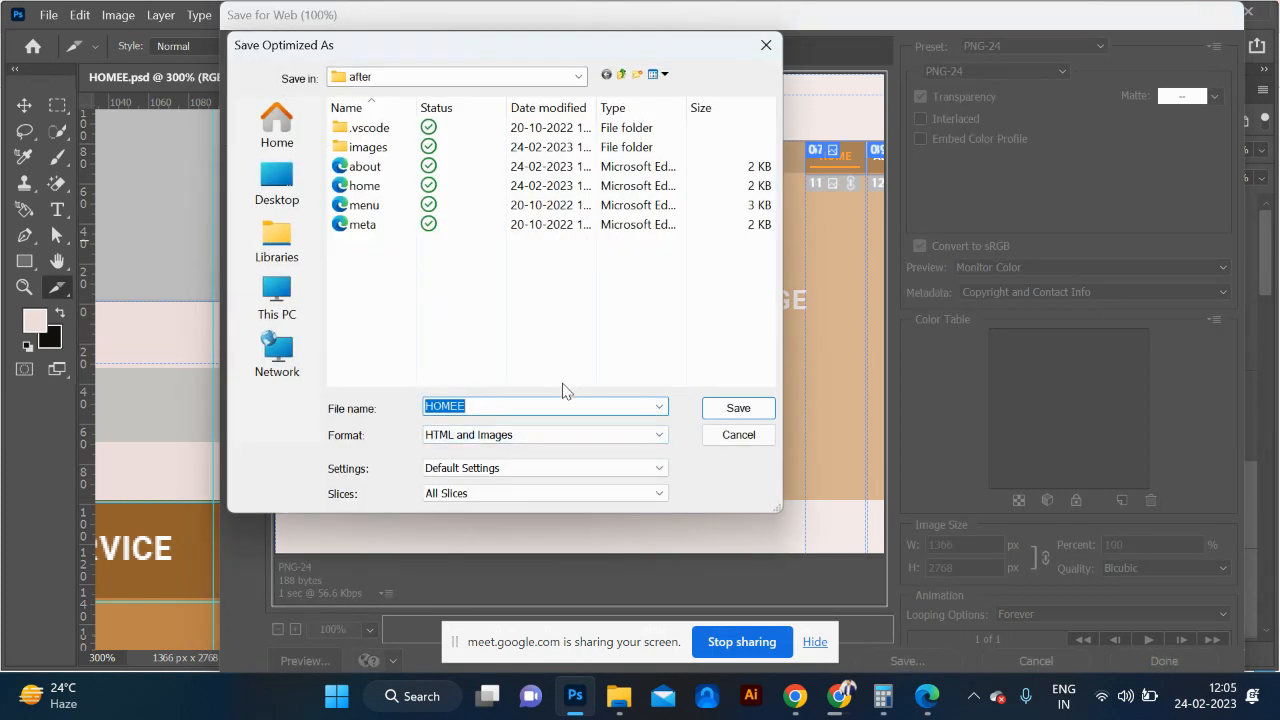
pyautogui.click(496, 409)
pyautogui.press('BackSpace')
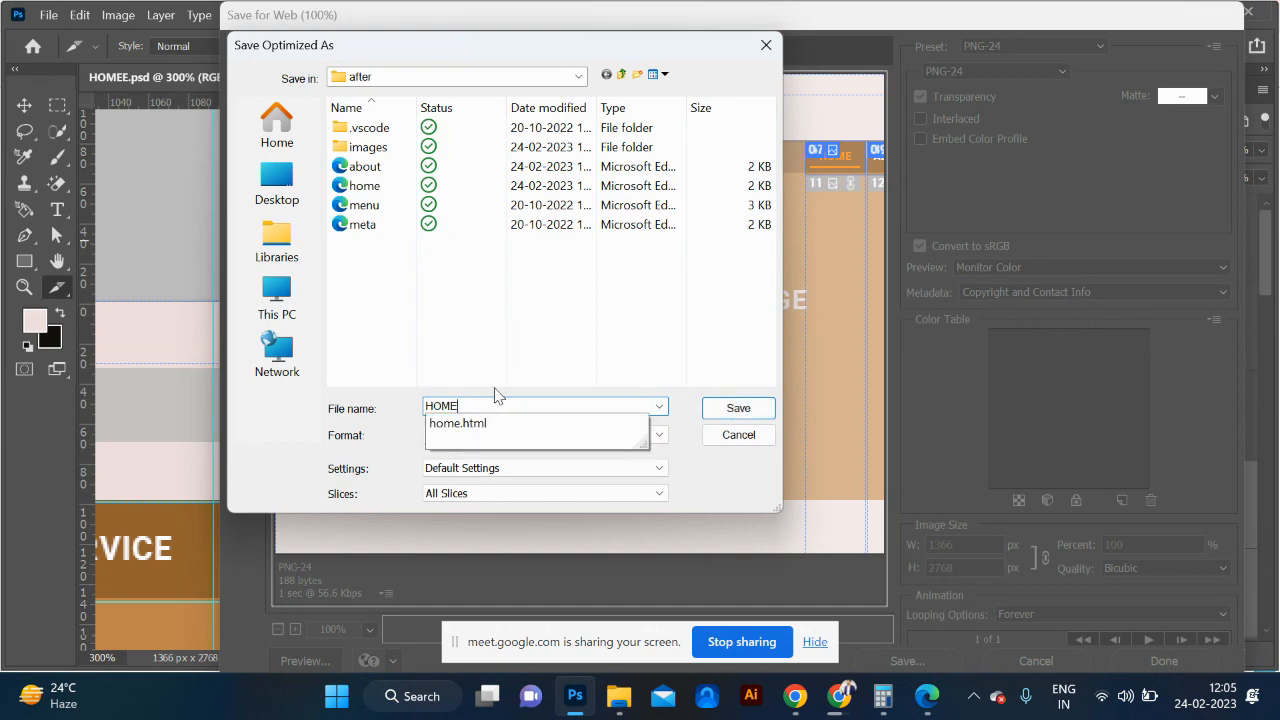
pyautogui.write('.html')
pyautogui.click(728, 416)
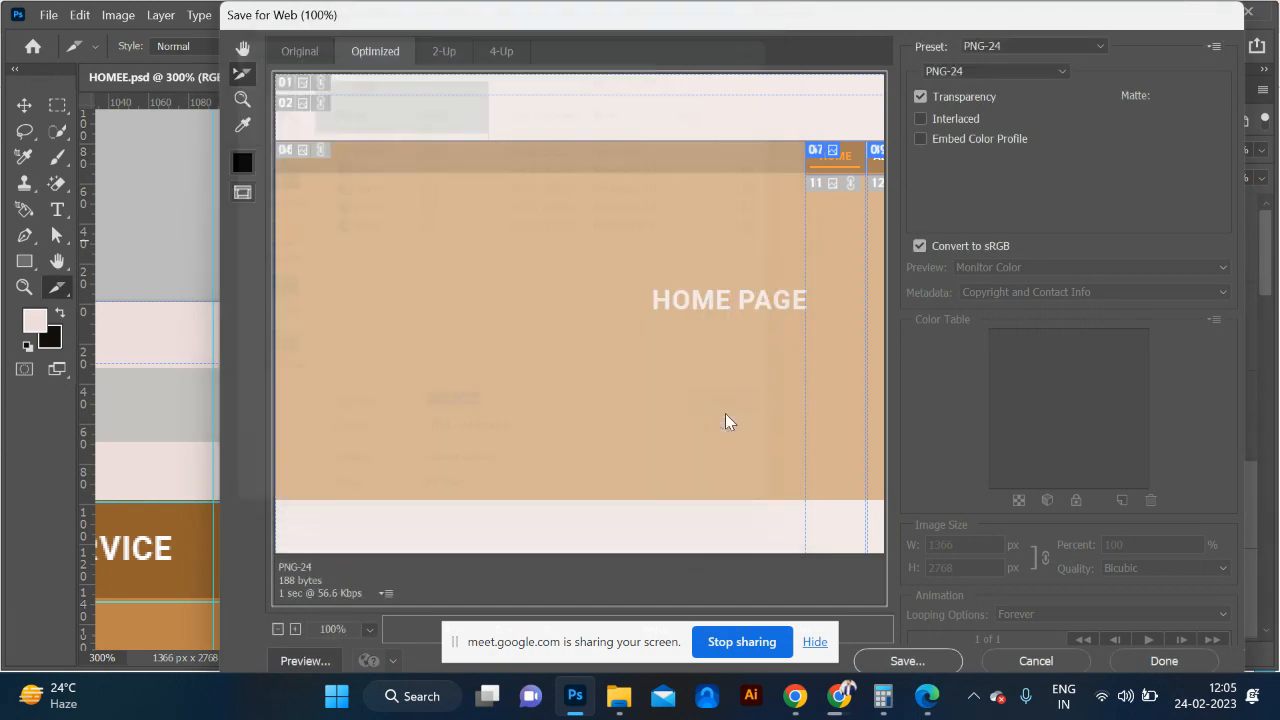
pyautogui.click(774, 393)
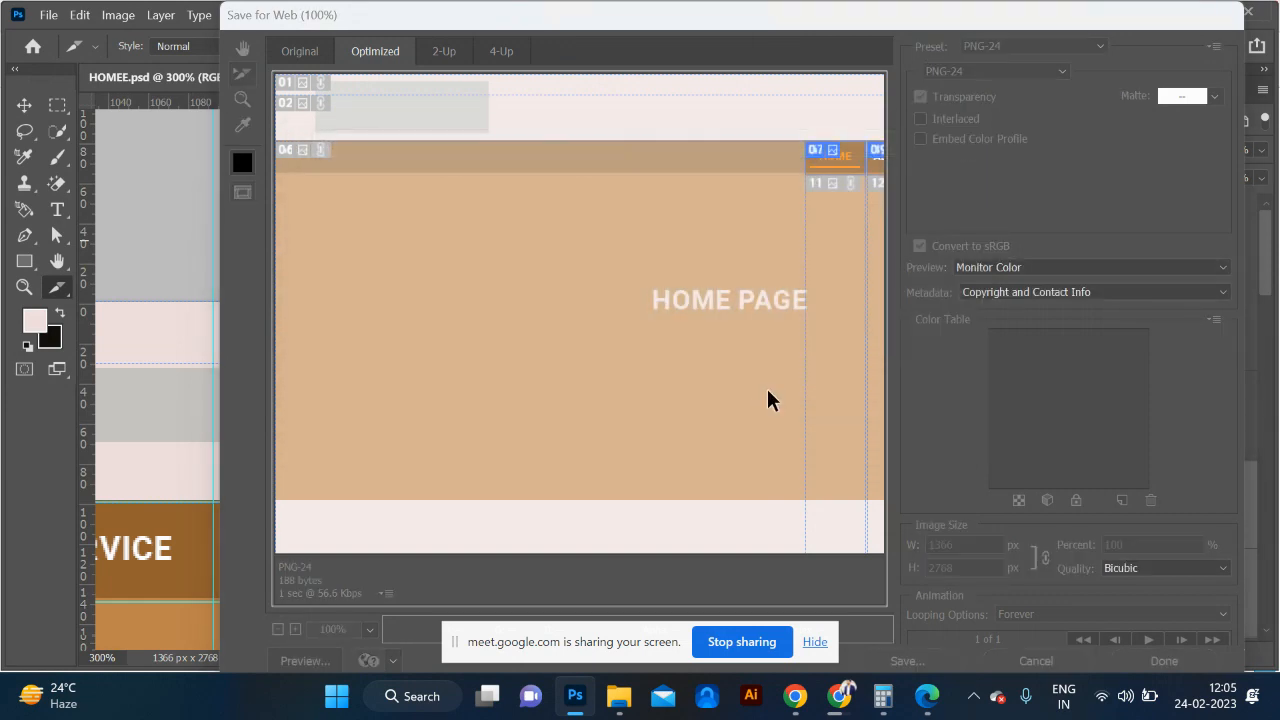
# Step: Open home.html from the after folder in Chrome and test the header bar slice's link, closing the page it opens
pyautogui.hotkey('alt', 'Tab')
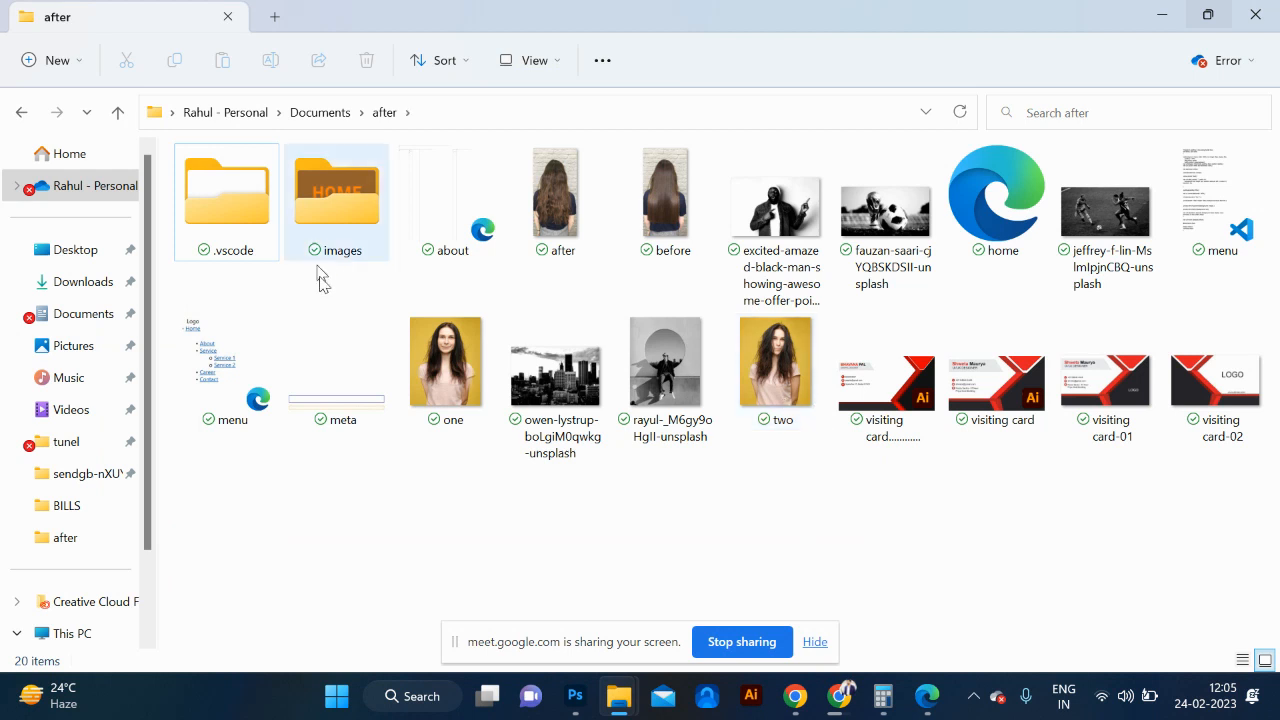
pyautogui.click(967, 246)
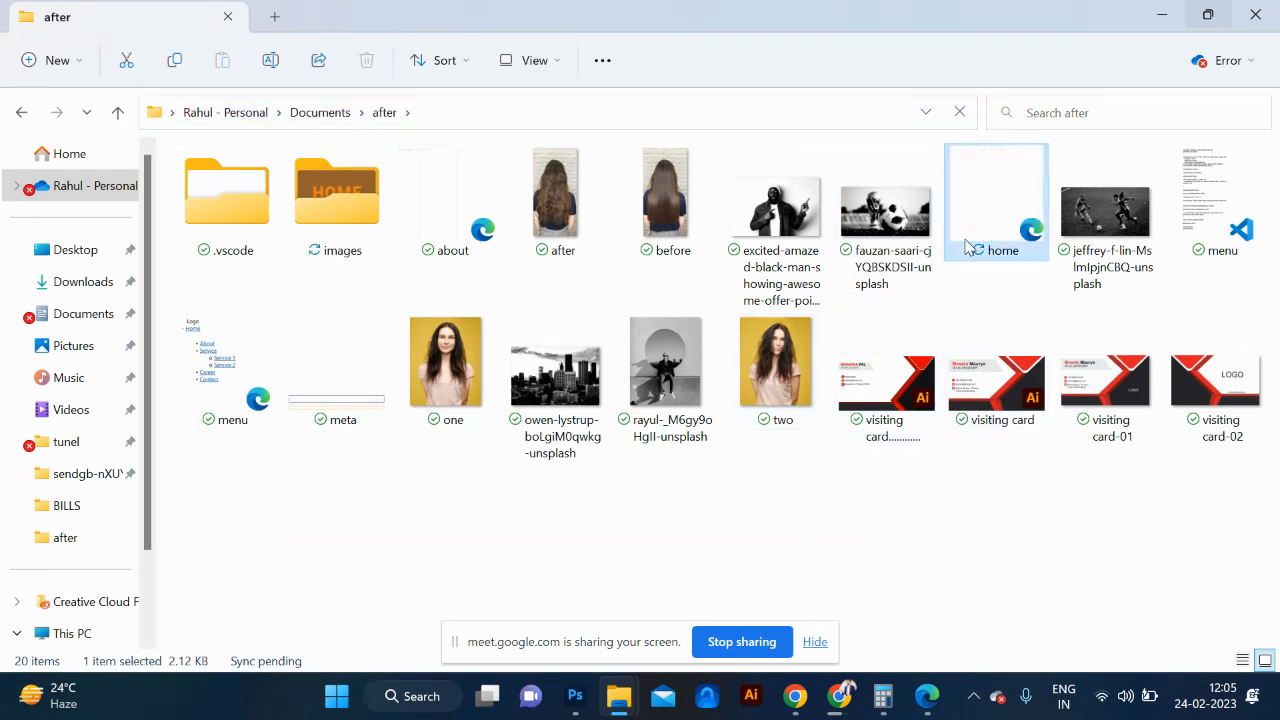
pyautogui.rightClick(986, 237)
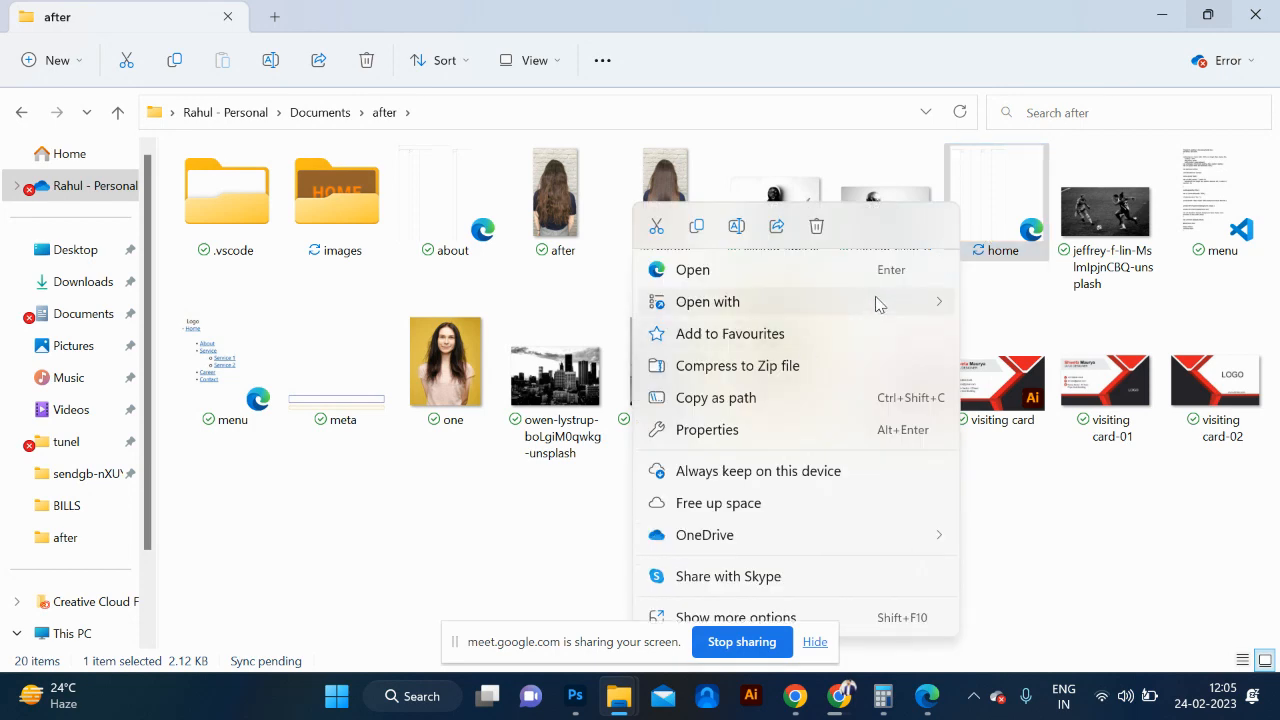
pyautogui.moveTo(879, 304)
pyautogui.click(1016, 306)
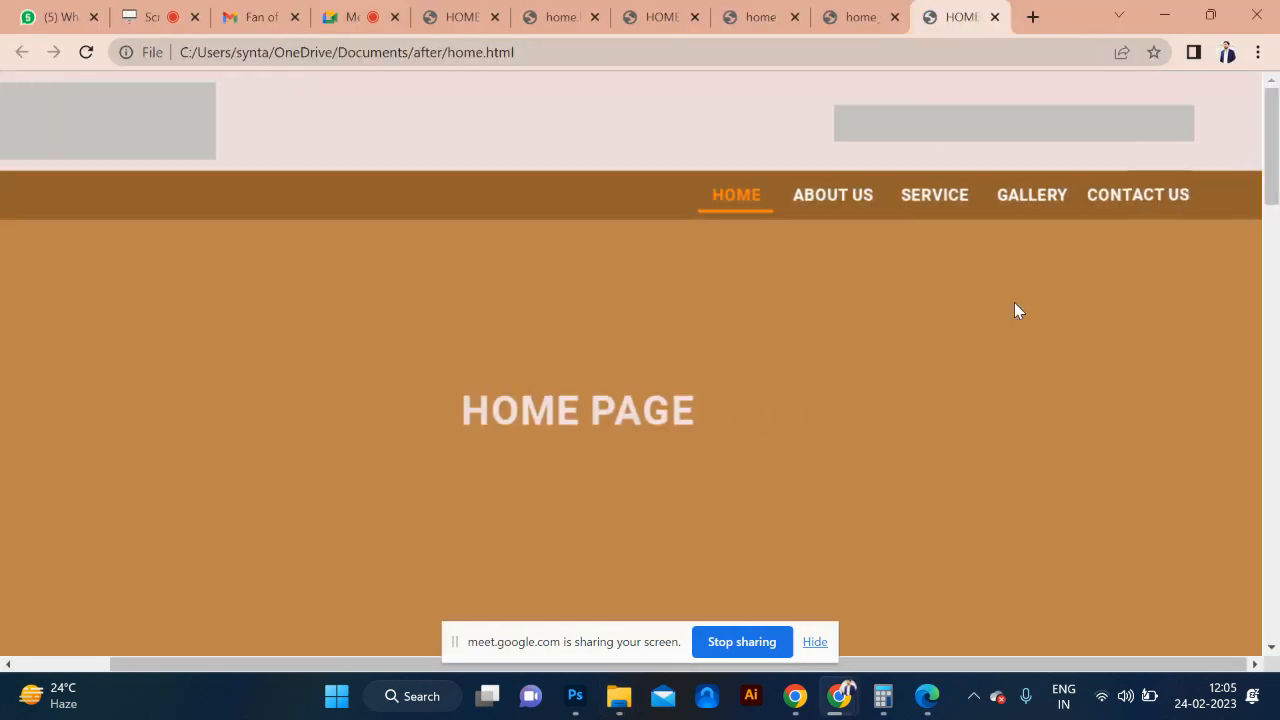
pyautogui.click(1178, 134)
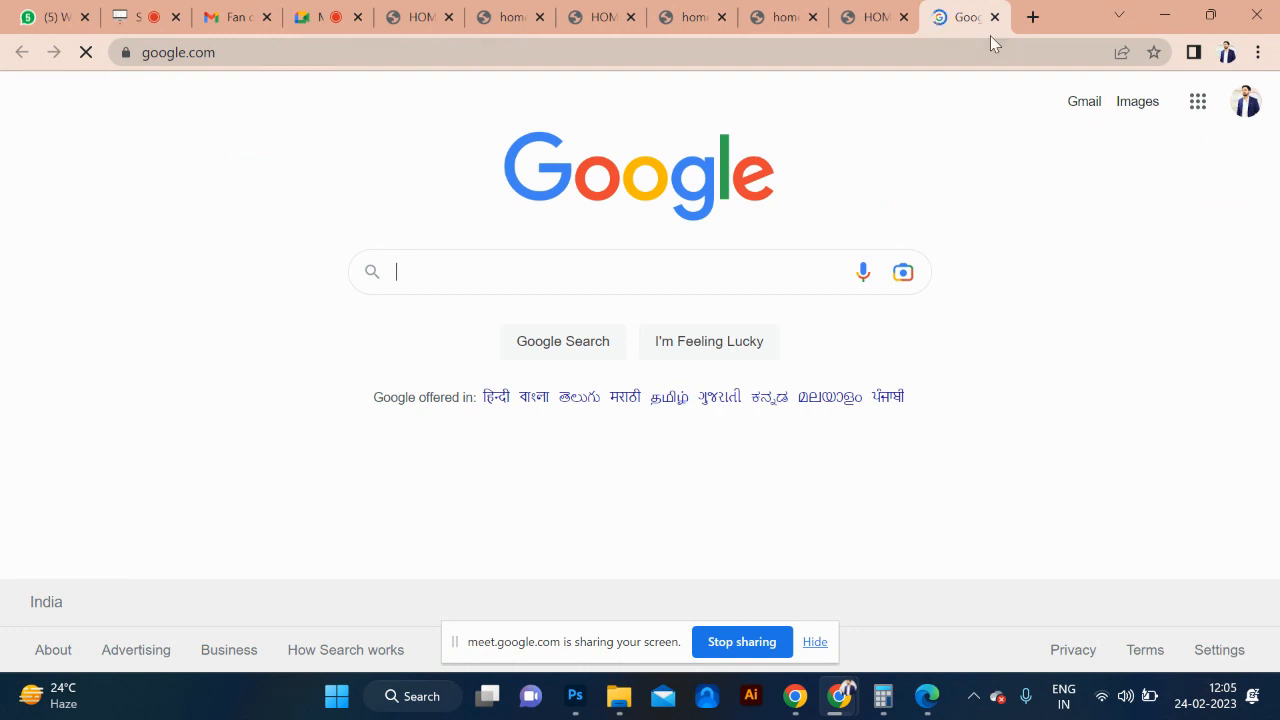
pyautogui.click(994, 17)
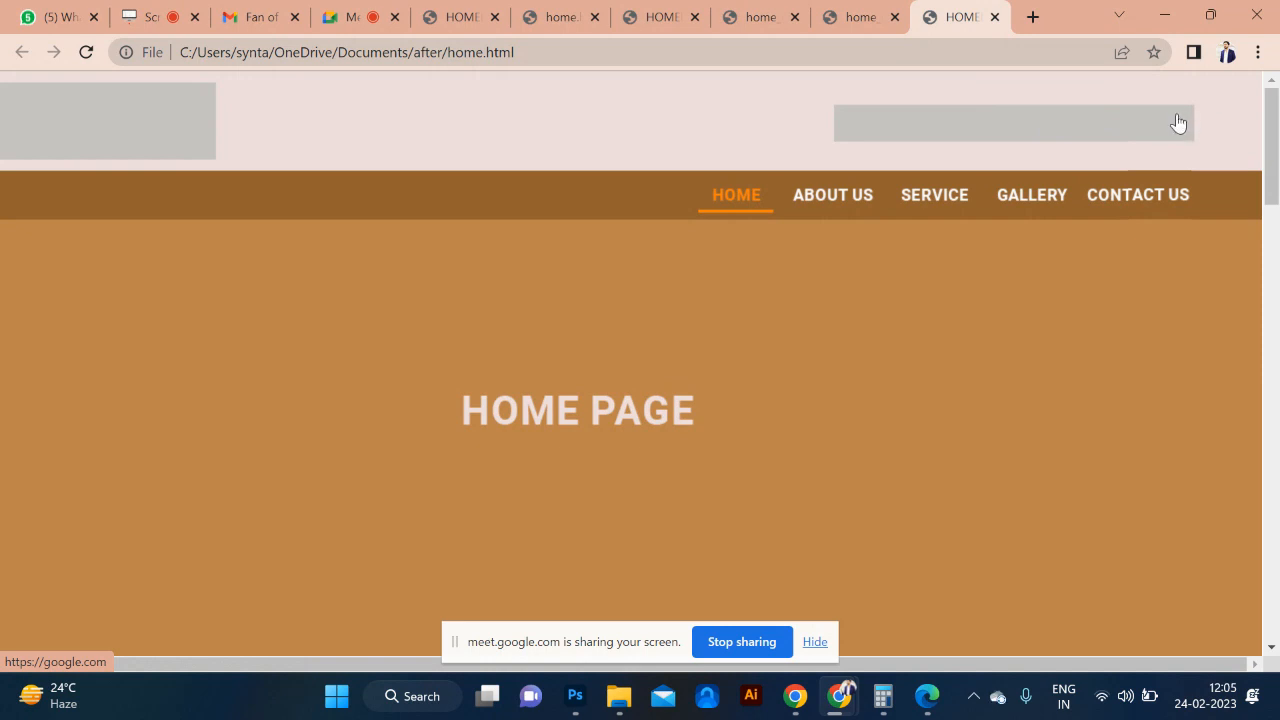
# Step: Switch to Photoshop and review the header bar slice's URL, target and message options without changing them
pyautogui.hotkey('alt', 'Tab')
pyautogui.hotkey('alt', 'Tab')
pyautogui.press('Tab')
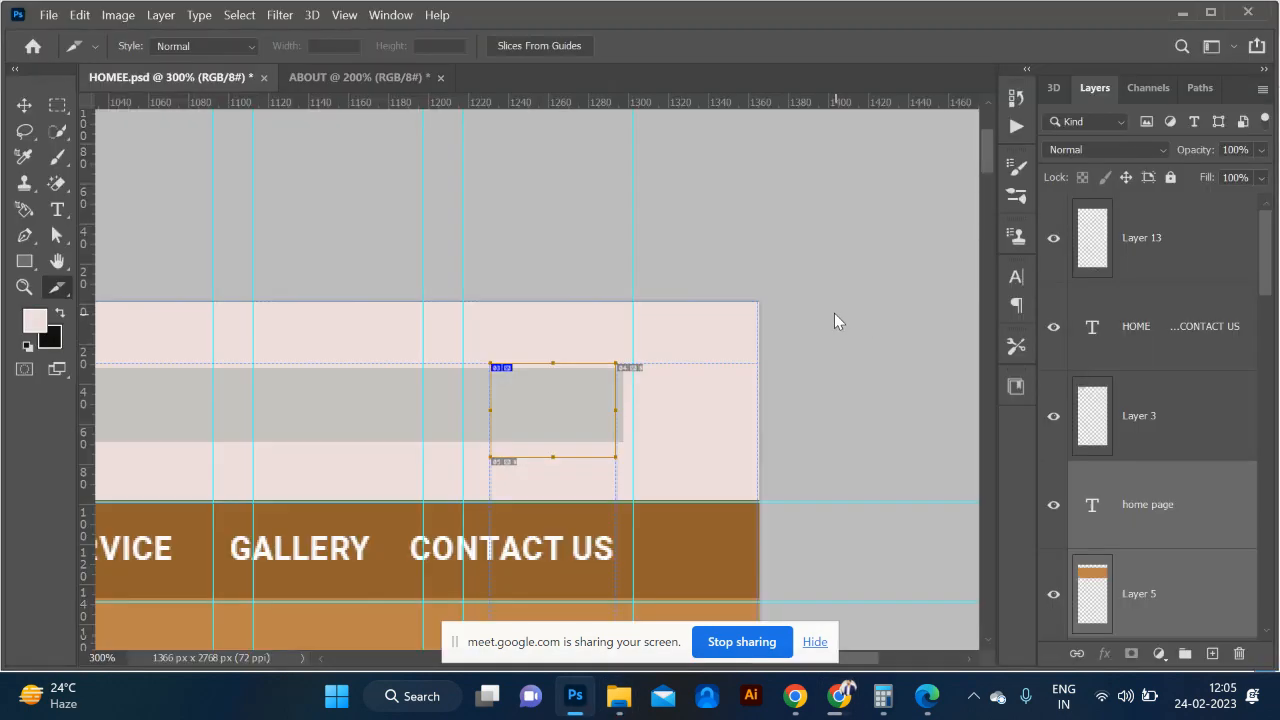
pyautogui.rightClick(593, 414)
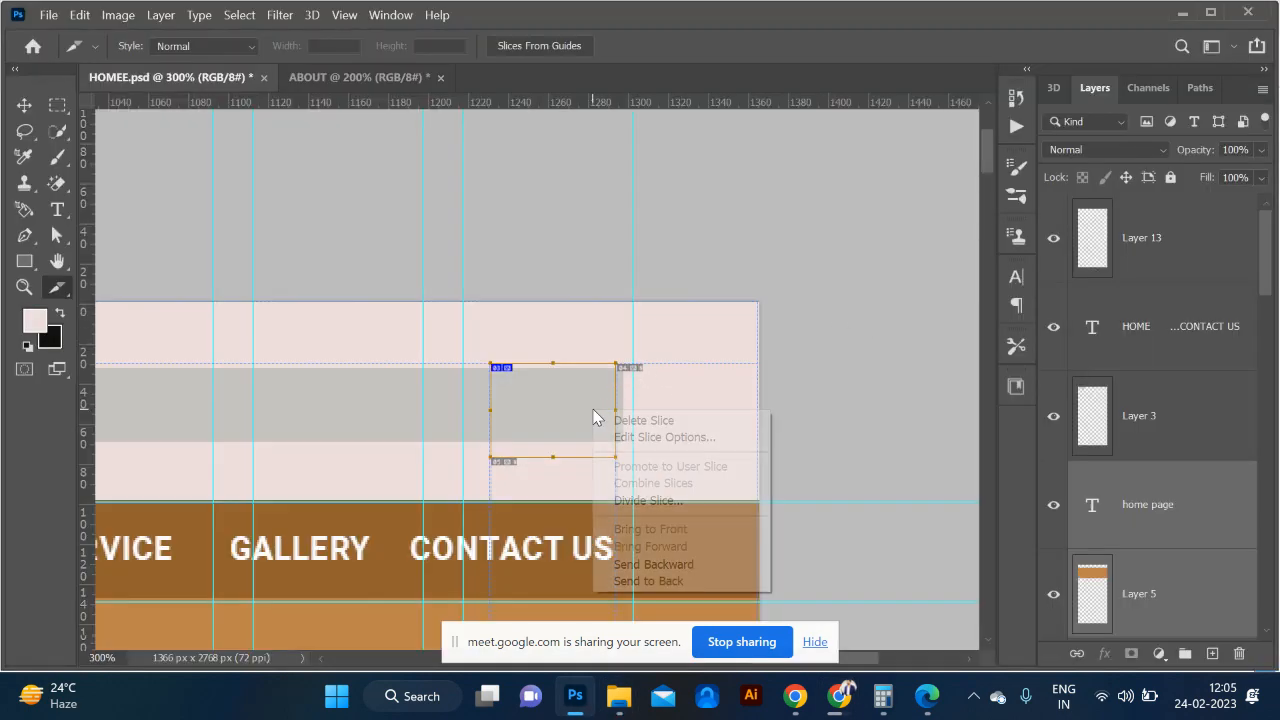
pyautogui.click(641, 440)
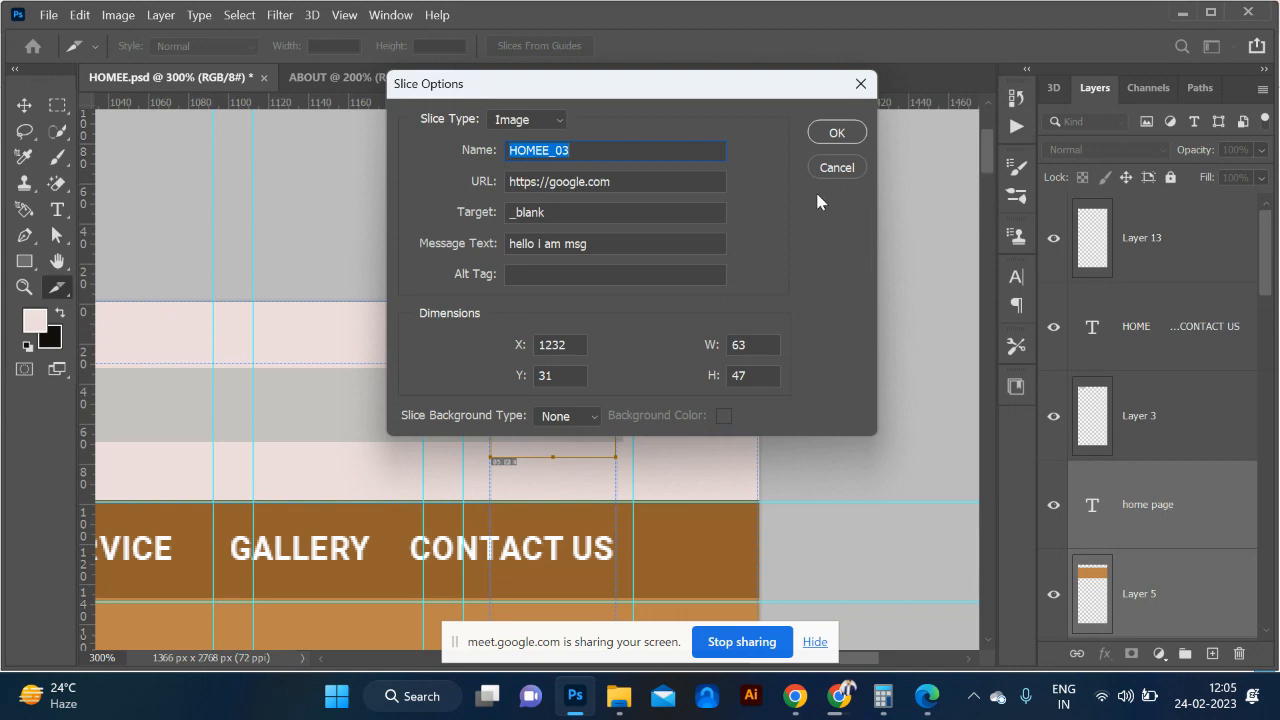
pyautogui.click(837, 167)
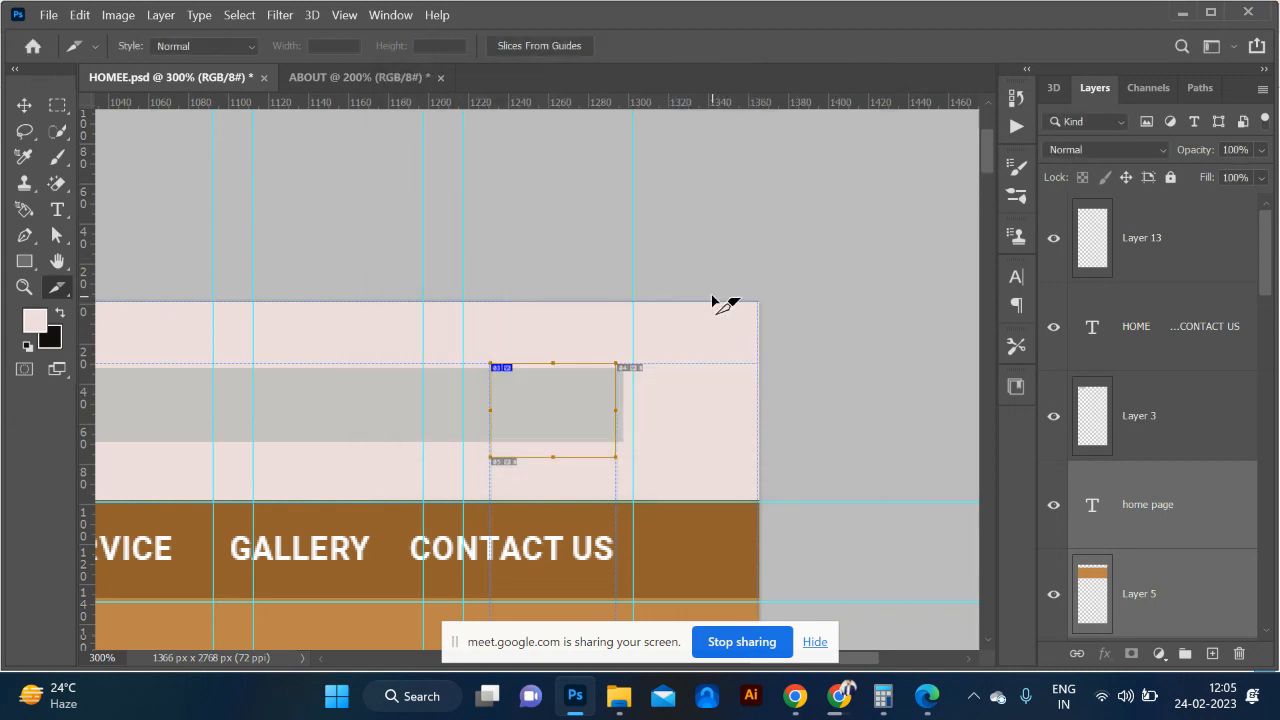
# Step: Save the HOMEE.psd document and switch to the exported homepage in Chrome
pyautogui.hotkey('ctrl', 's')
pyautogui.hotkey('alt', 'Tab')
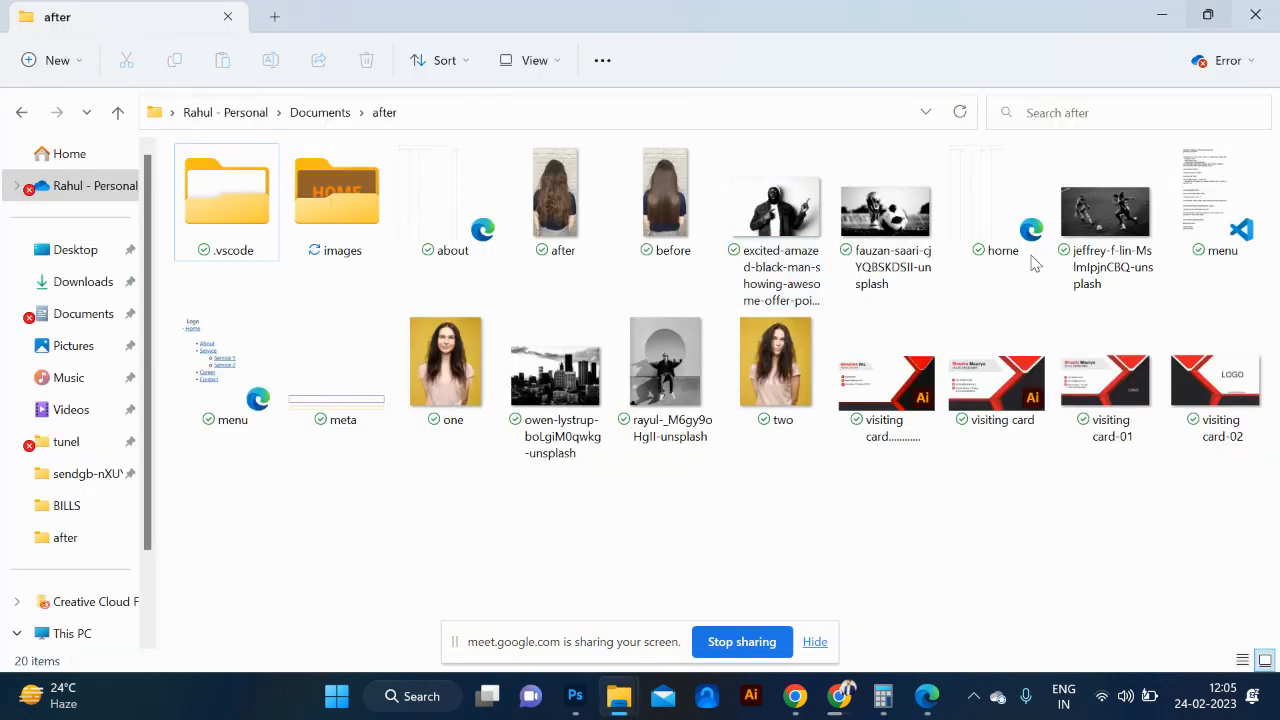
pyautogui.hotkey('alt', 'Tab')
pyautogui.hotkey('alt', 'Tab')
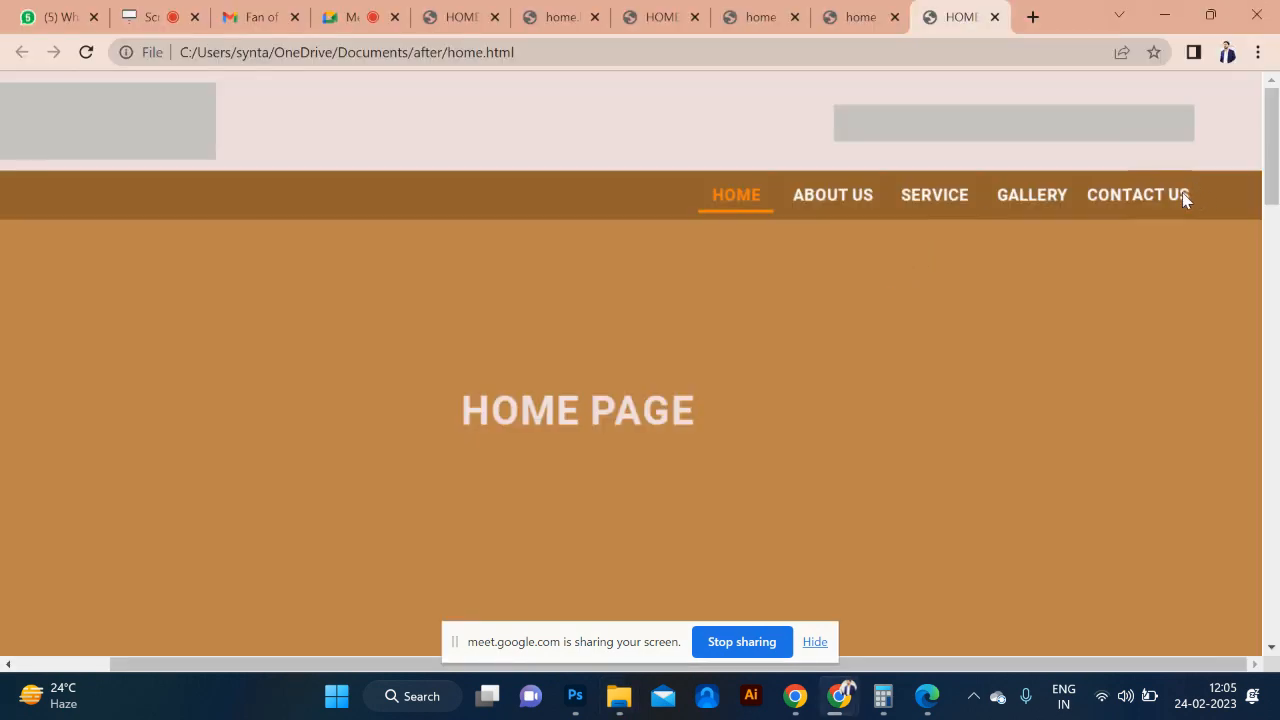
# Step: Return to Photoshop and re-export the saved document's slices as HTML and images named HOME.html, replacing the existing files
pyautogui.hotkey('alt', 'Tab')
pyautogui.hotkey('alt', 'Tab')
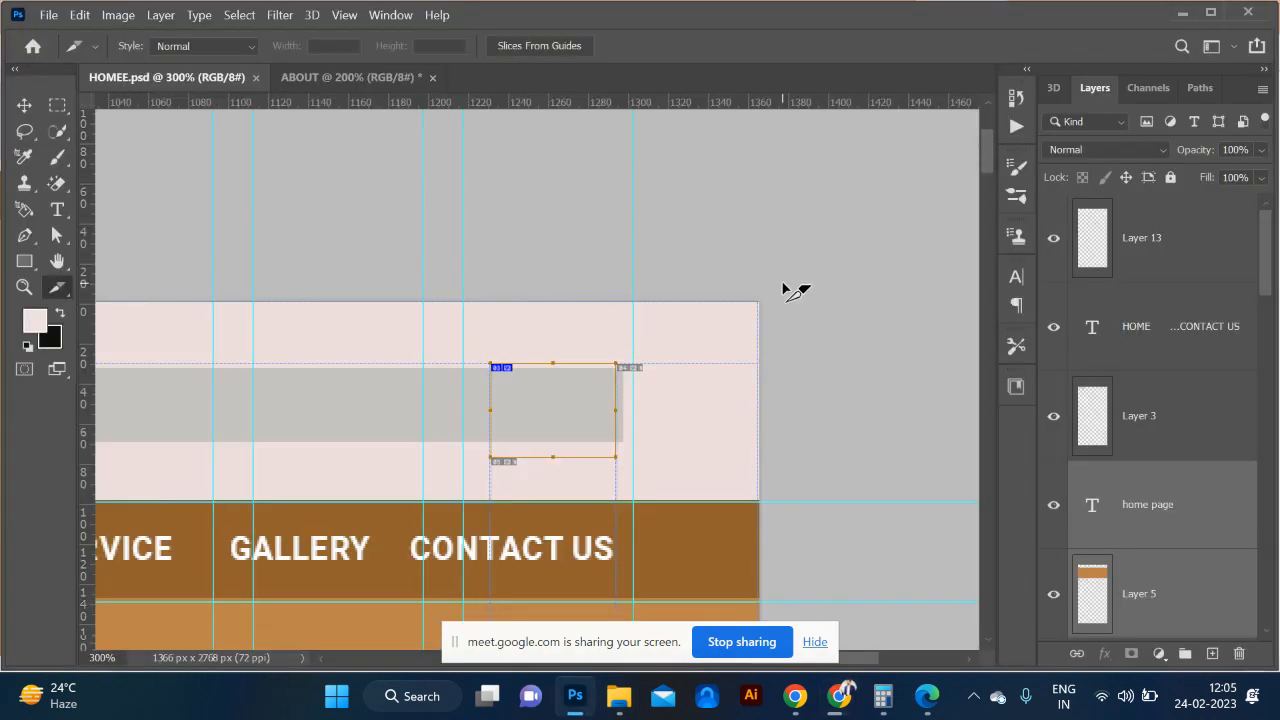
pyautogui.hotkey('ctrl', 'alt', 'shift', 's')
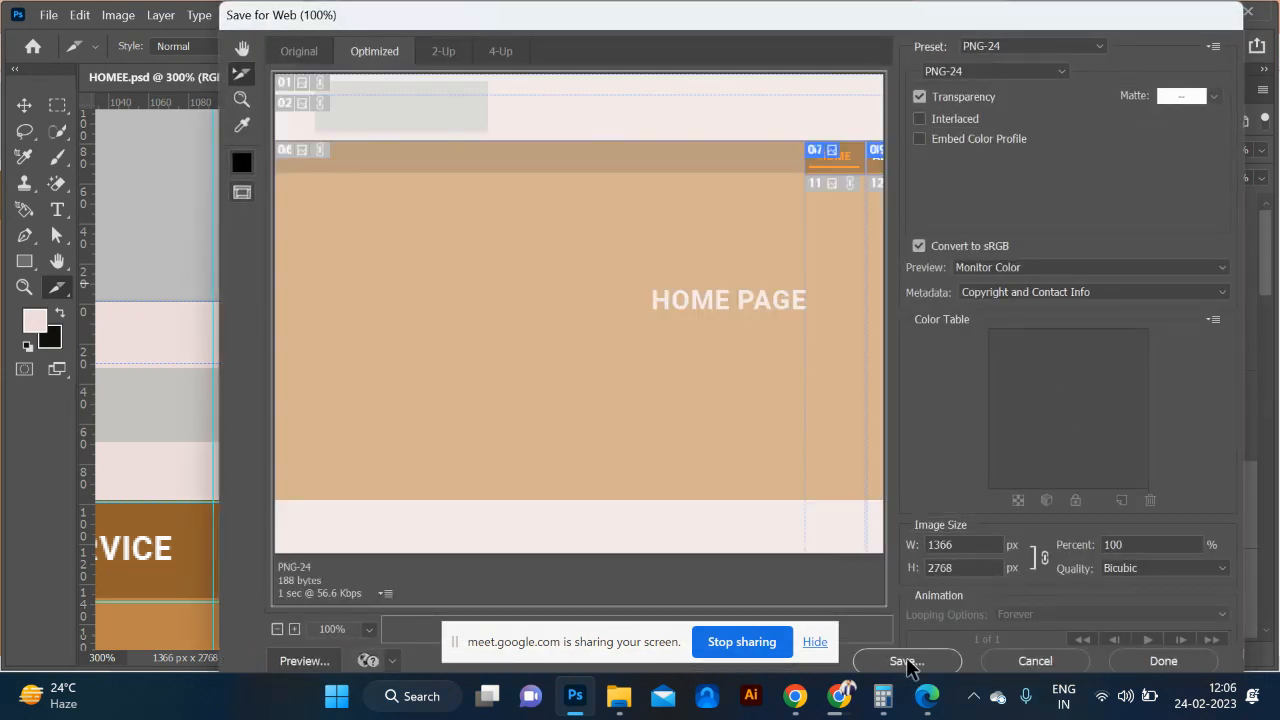
pyautogui.click(905, 662)
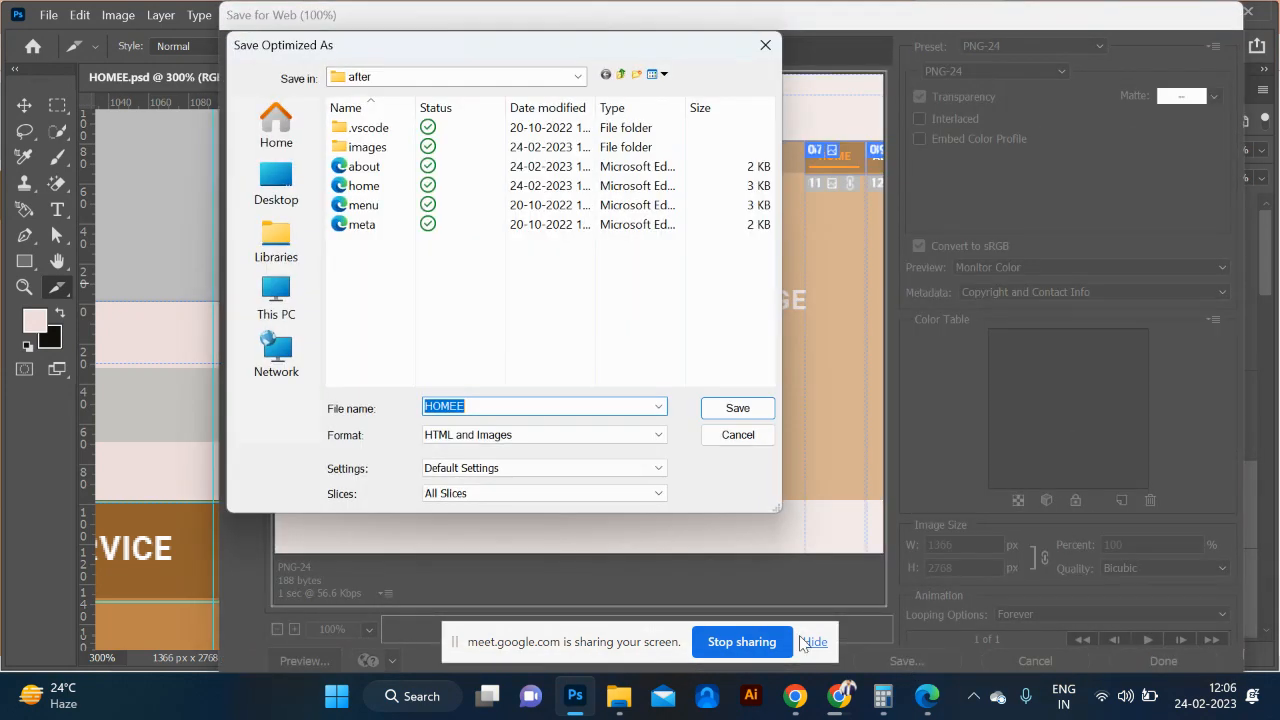
pyautogui.click(598, 401)
pyautogui.press('BackSpace')
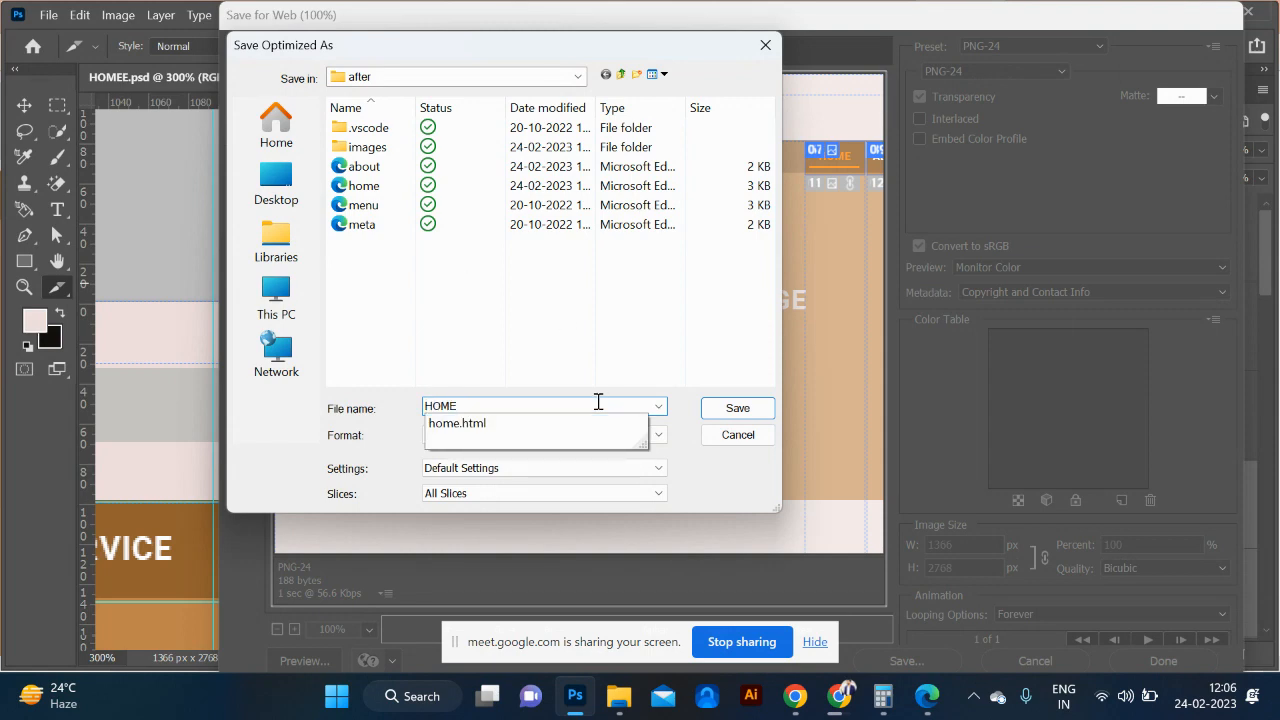
pyautogui.write('.html')
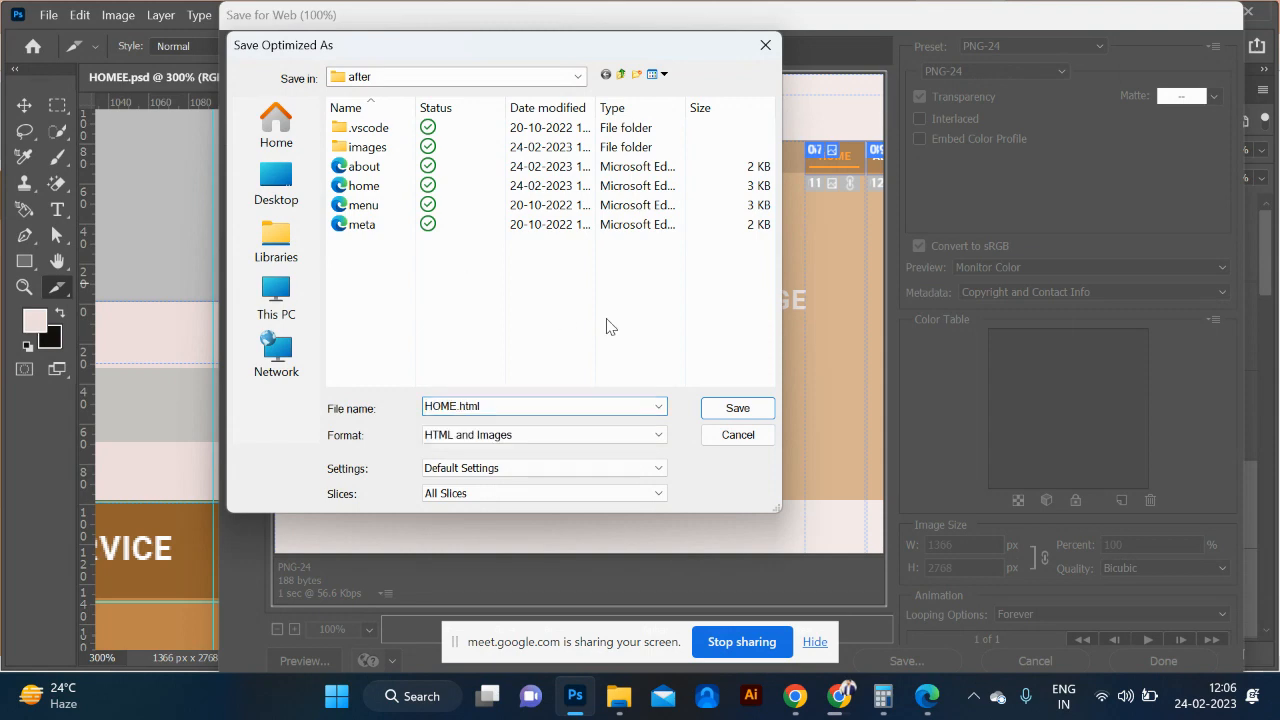
pyautogui.click(738, 410)
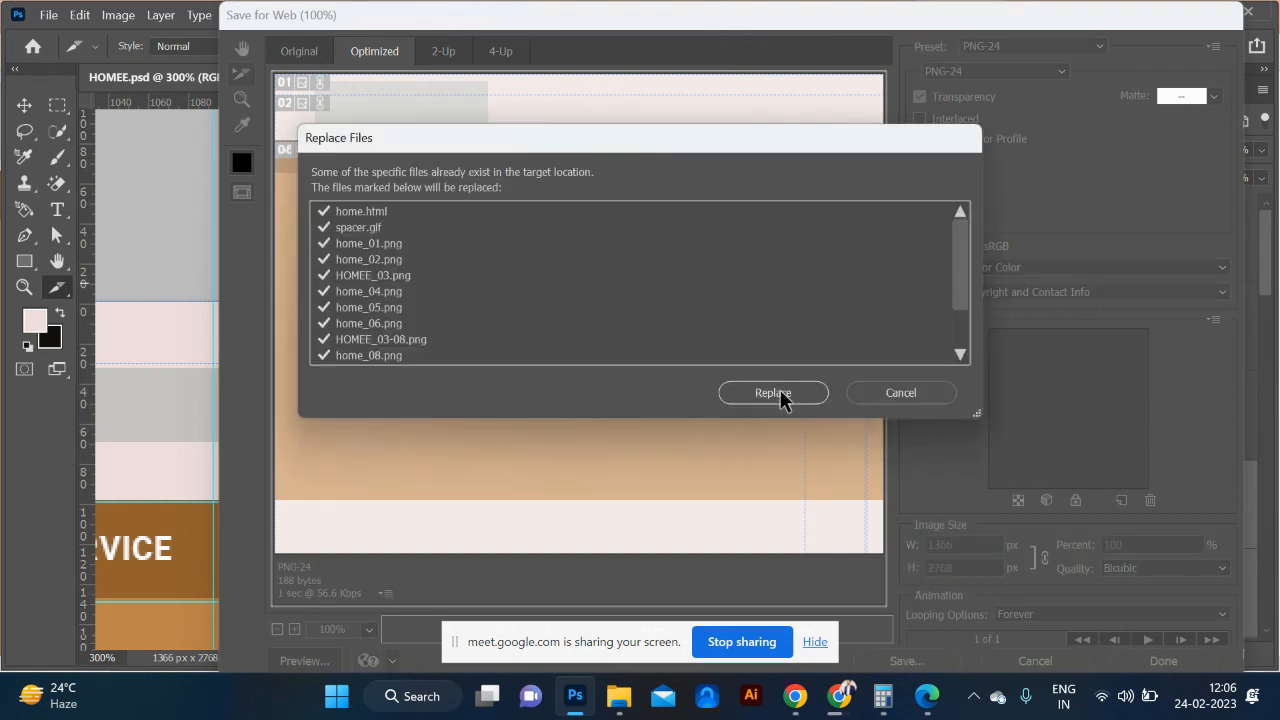
pyautogui.click(778, 393)
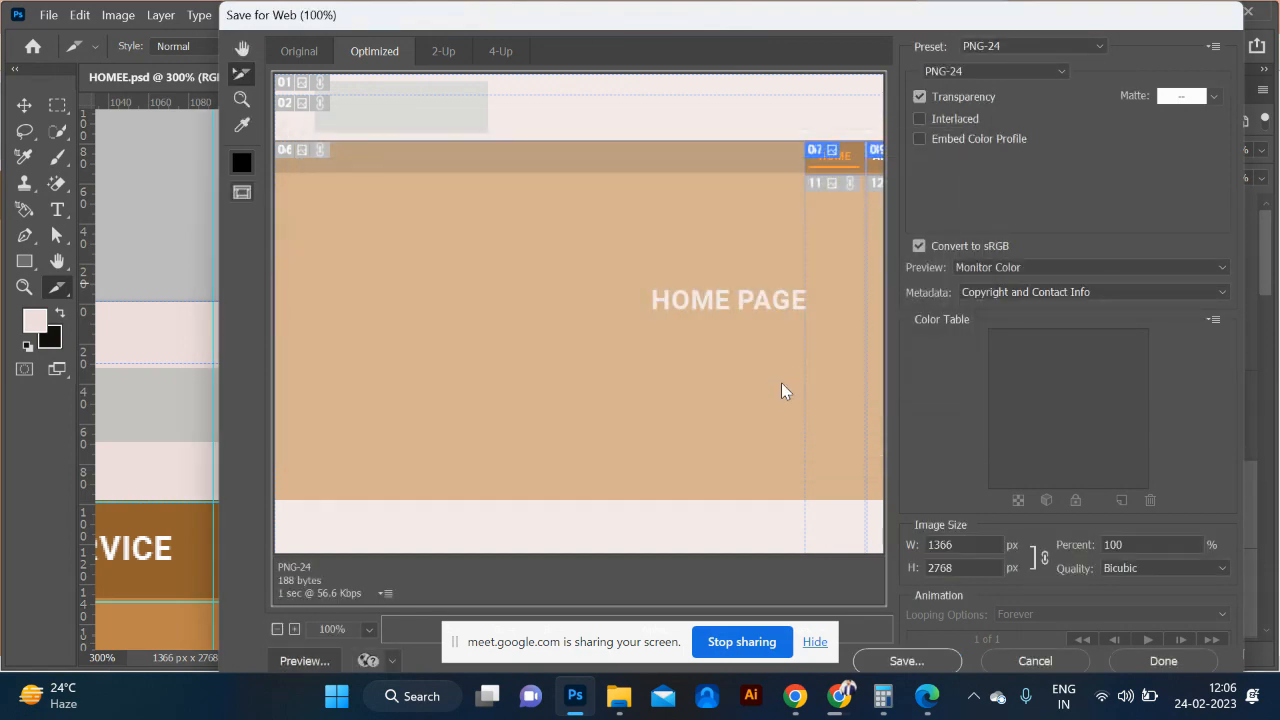
# Step: Switch to Chrome and reload the exported home.html page
pyautogui.hotkey('alt', 'Tab')
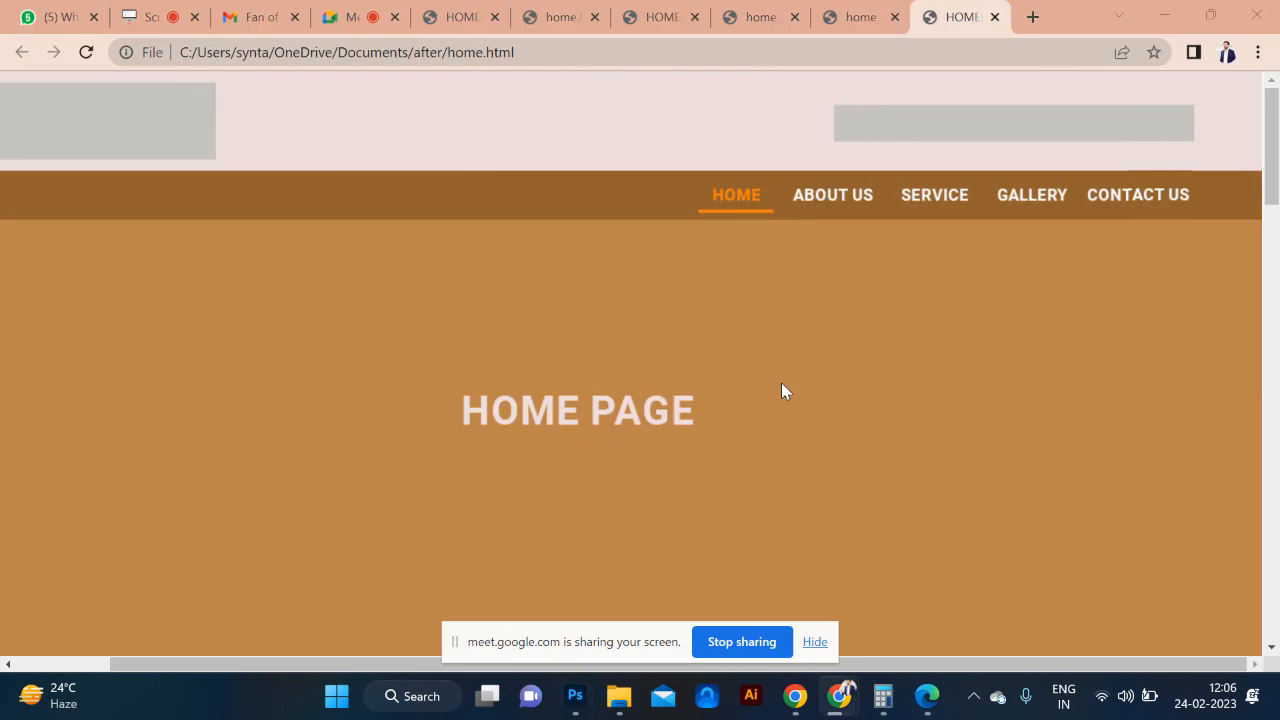
pyautogui.hotkey('alt', 'Tab')
pyautogui.hotkey('alt', 'Tab')
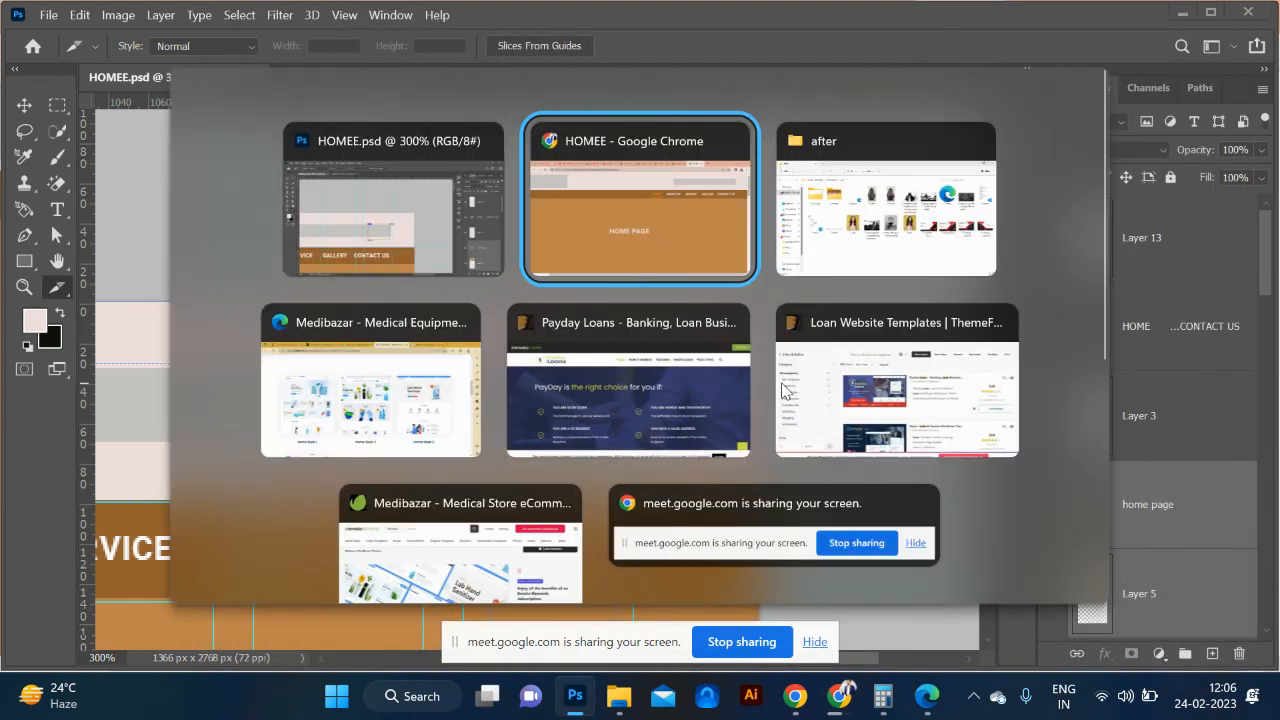
pyautogui.press('F5')
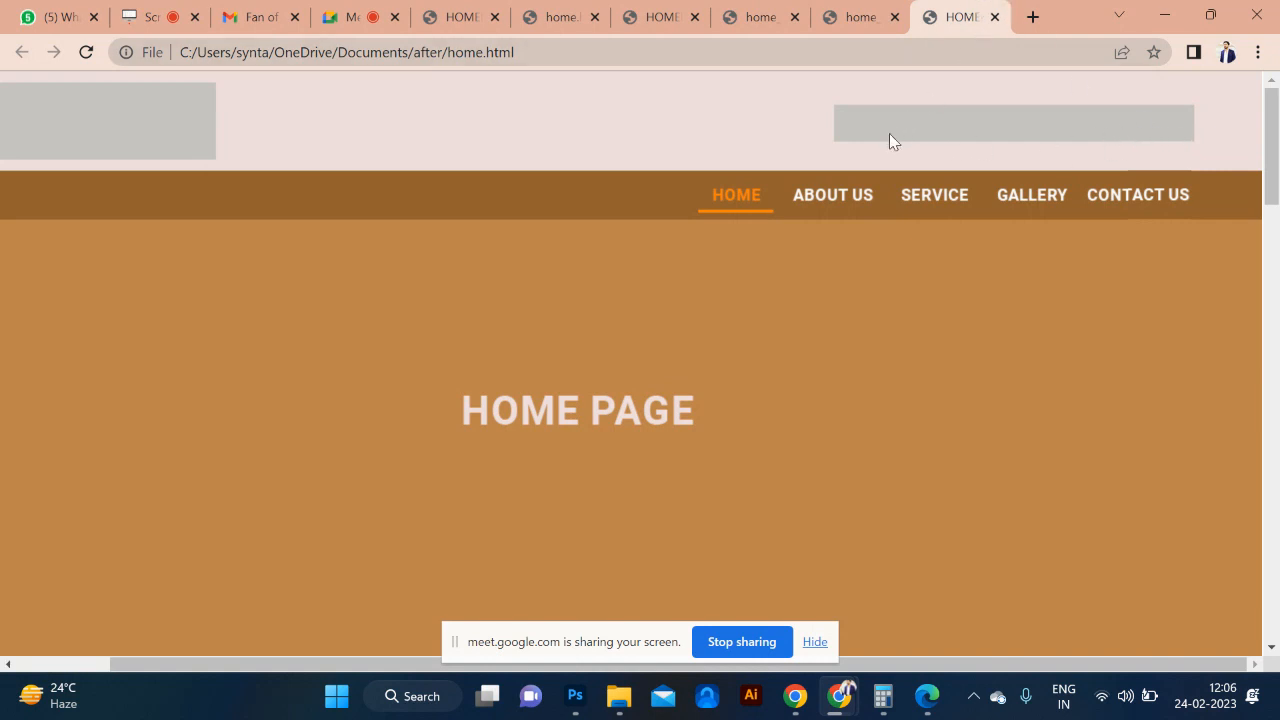
# Step: Open the page source of home.html and examine the table, image and link markup generated for the slices
pyautogui.hotkey('ctrl', 'u')
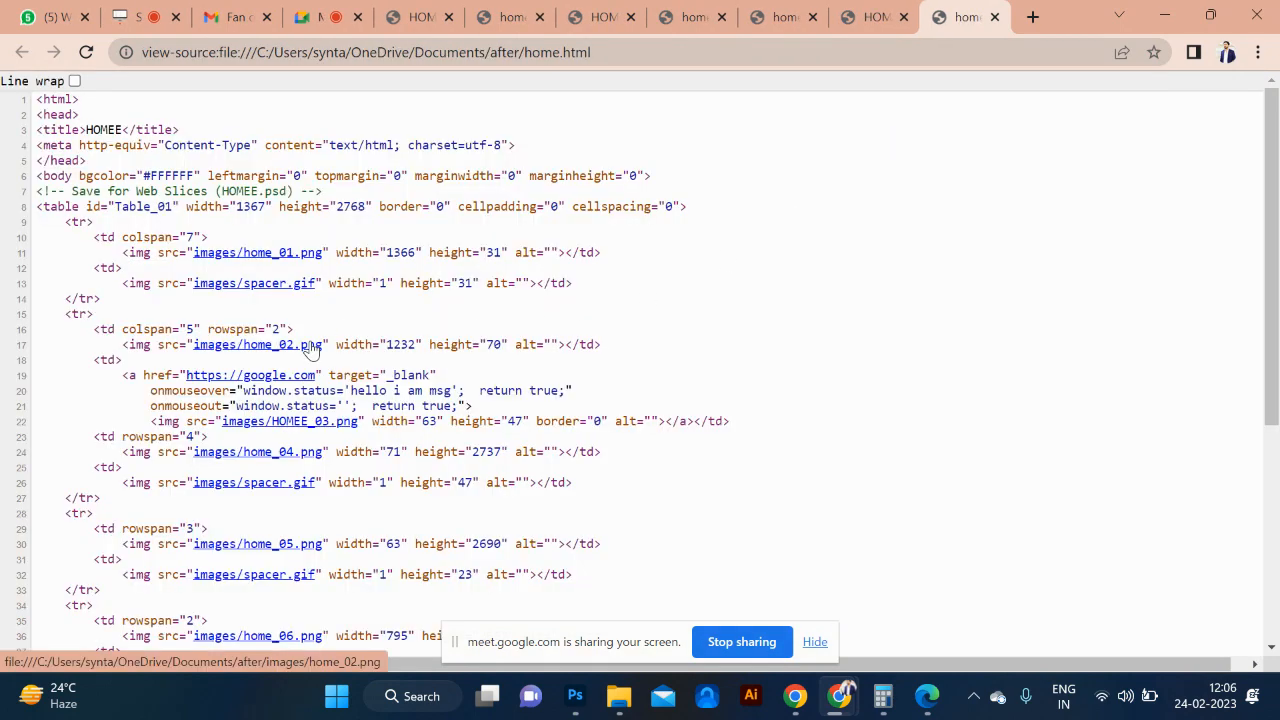
pyautogui.scroll(-4, 369, 400)
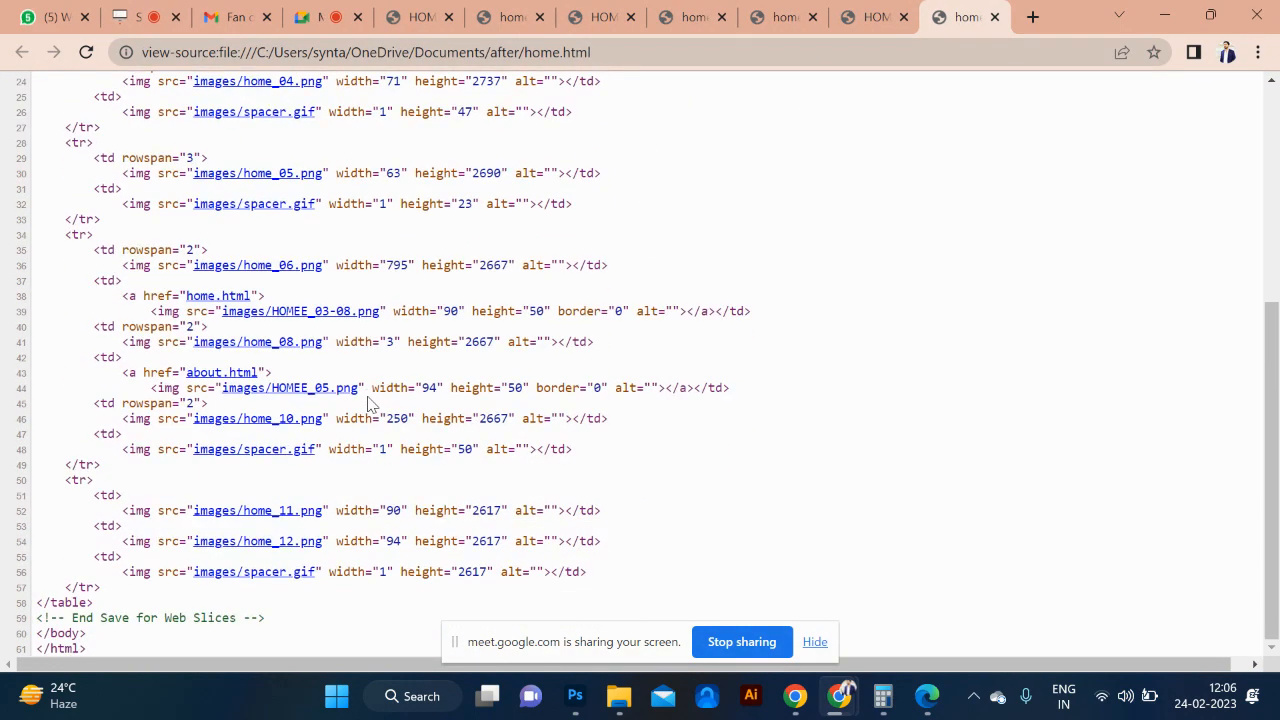
pyautogui.scroll(4, 369, 400)
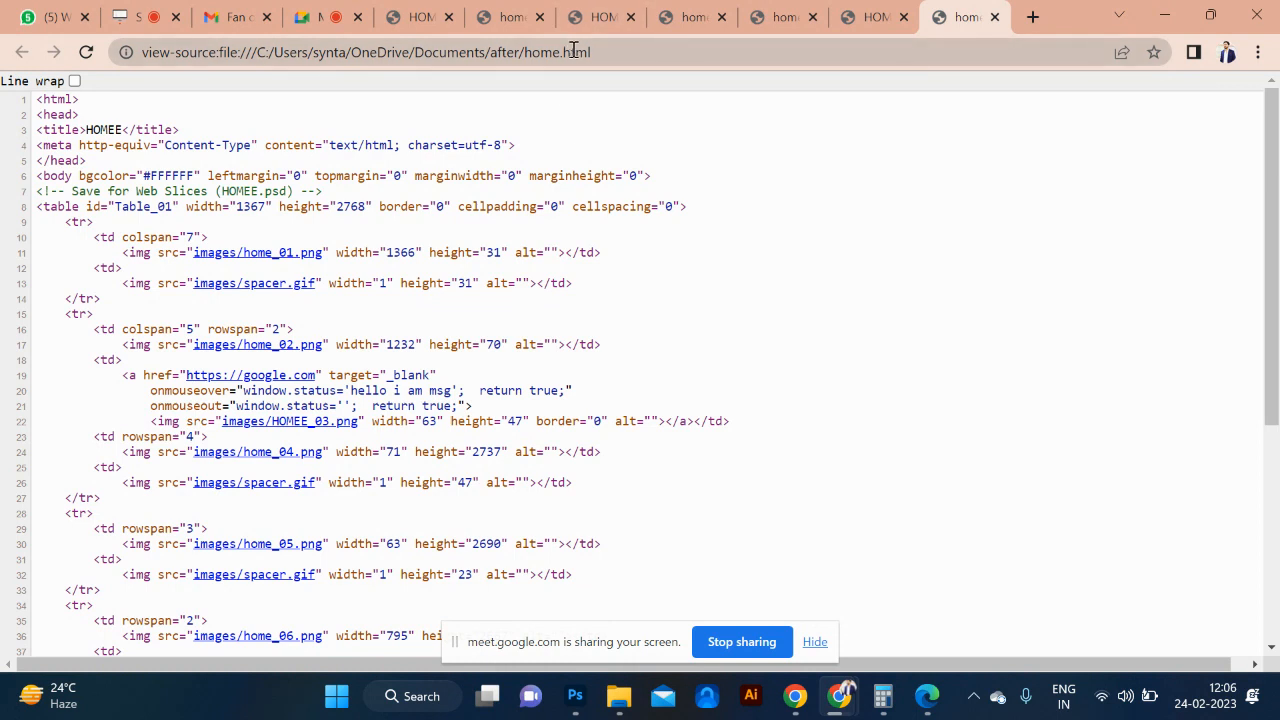
# Step: Copy the local file address of the exported home.html page and load it in the incognito Chrome window
pyautogui.click(845, 14)
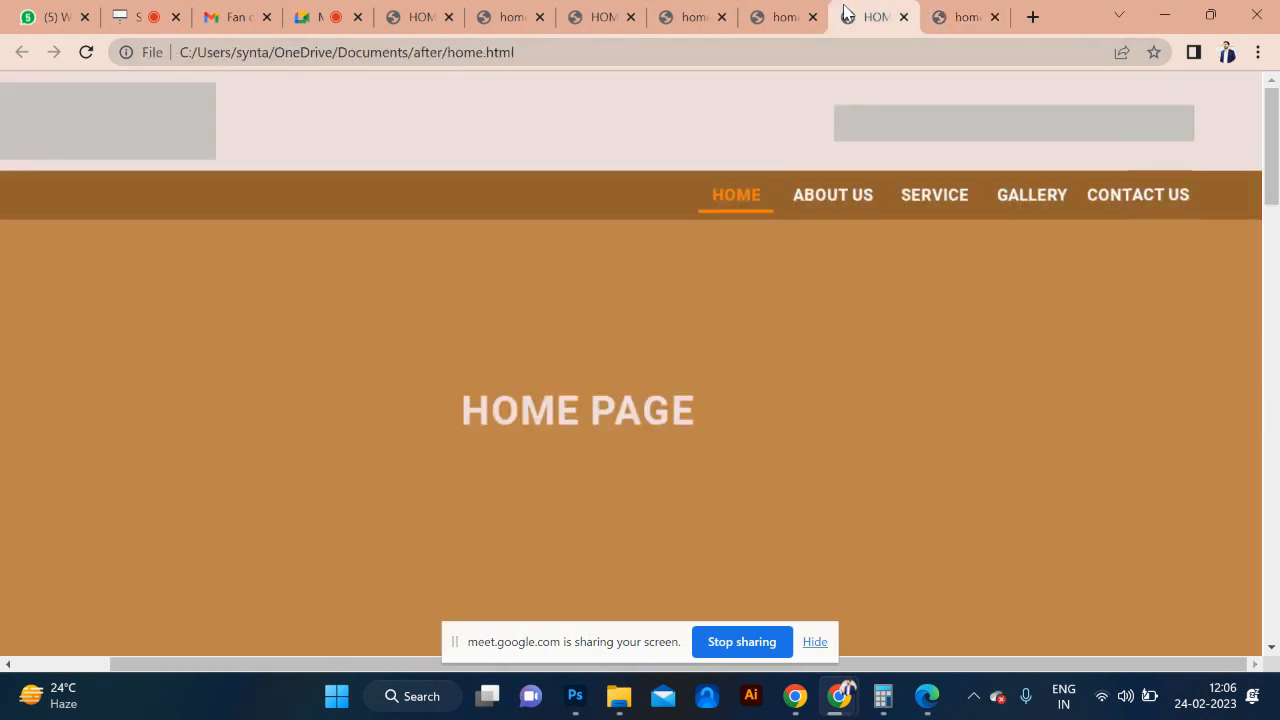
pyautogui.click(616, 60)
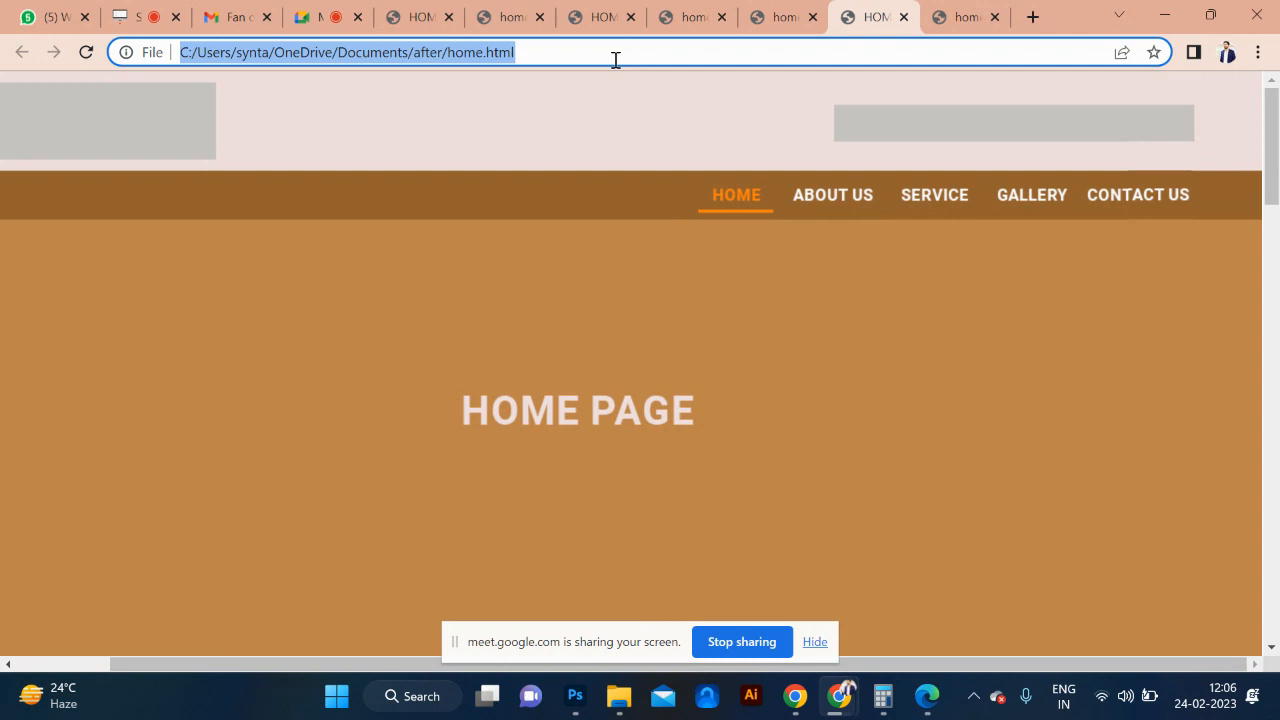
pyautogui.click(807, 712)
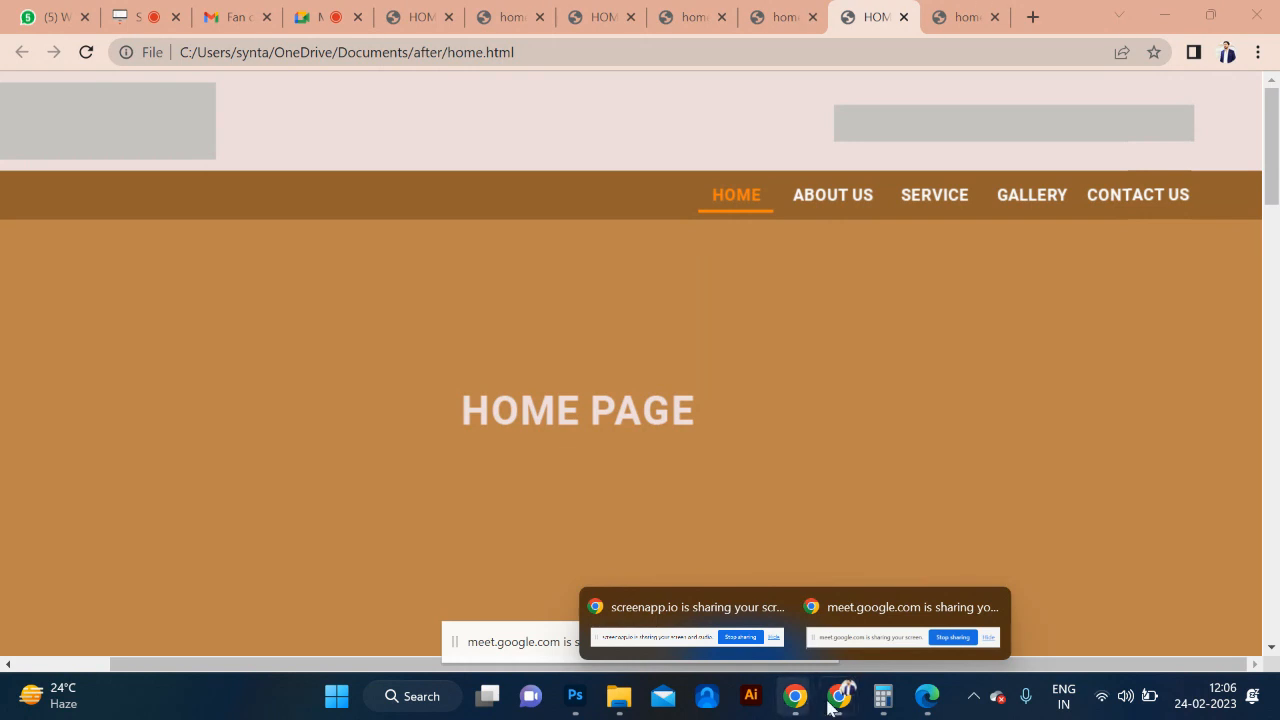
pyautogui.moveTo(838, 700)
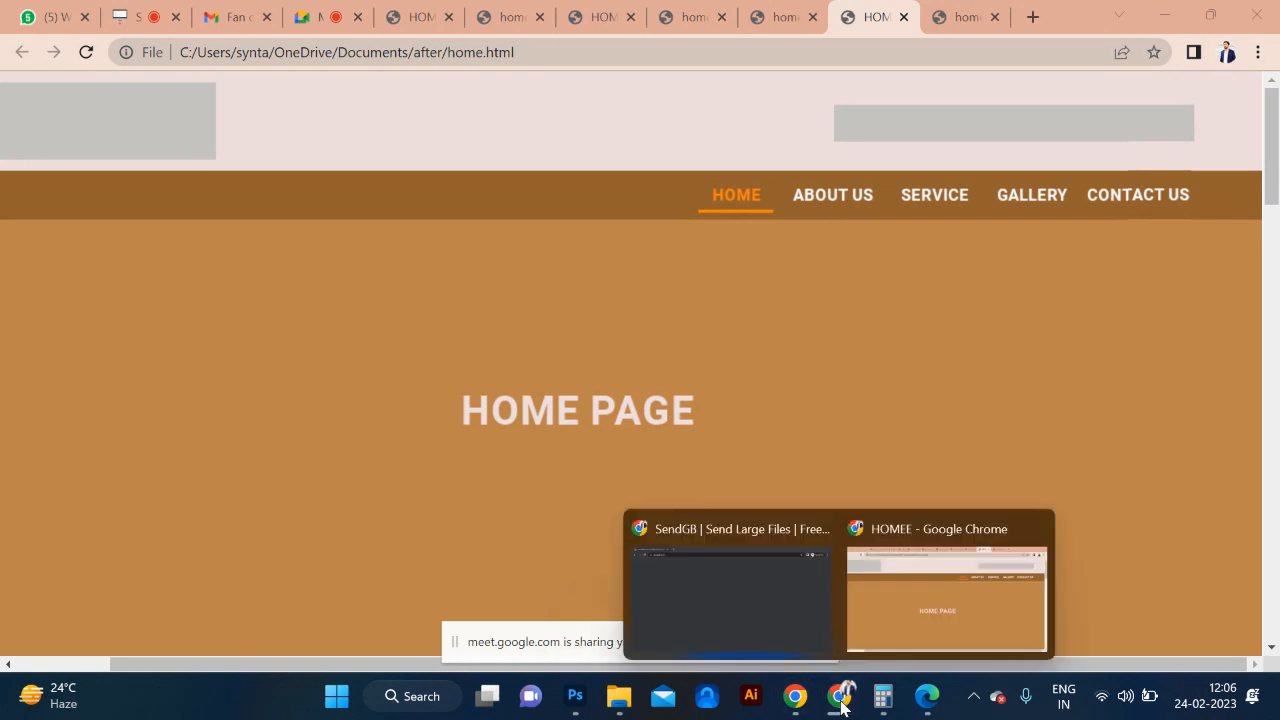
pyautogui.click(806, 601)
pyautogui.click(491, 49)
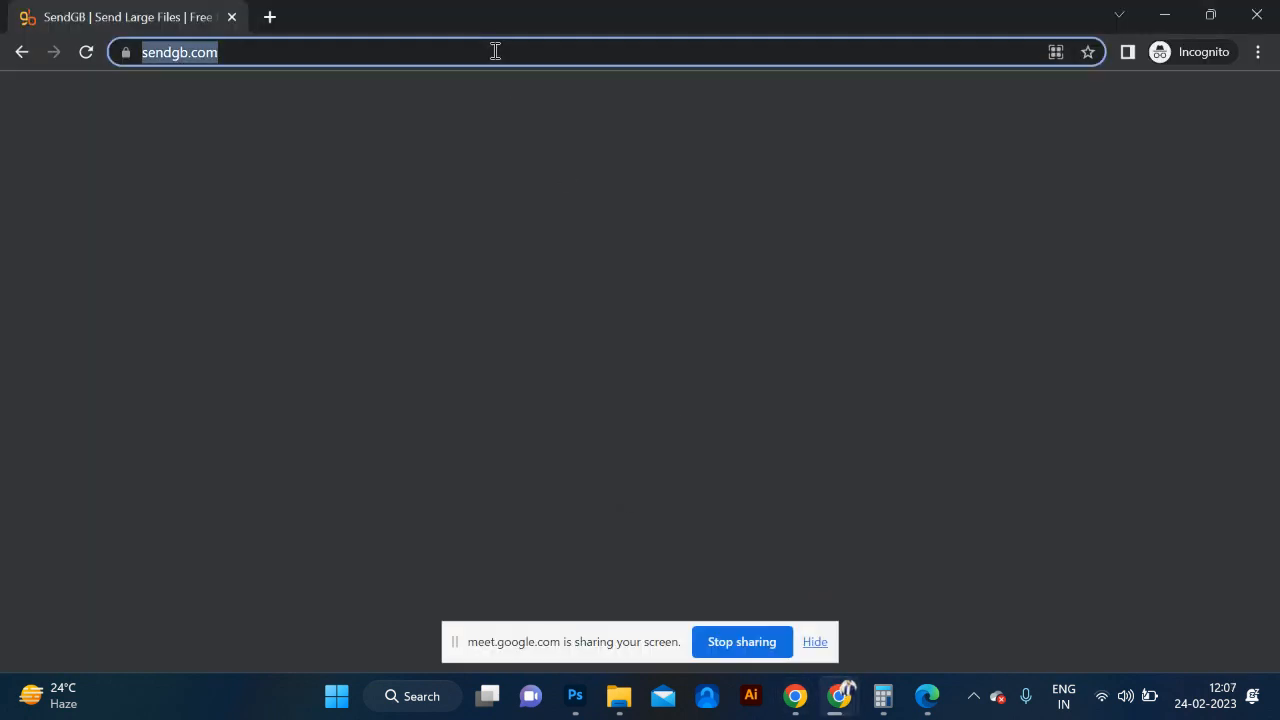
pyautogui.write('file:///C:/Users/synta/OneDrive/Documents/after/home.html')
pyautogui.press('Return')
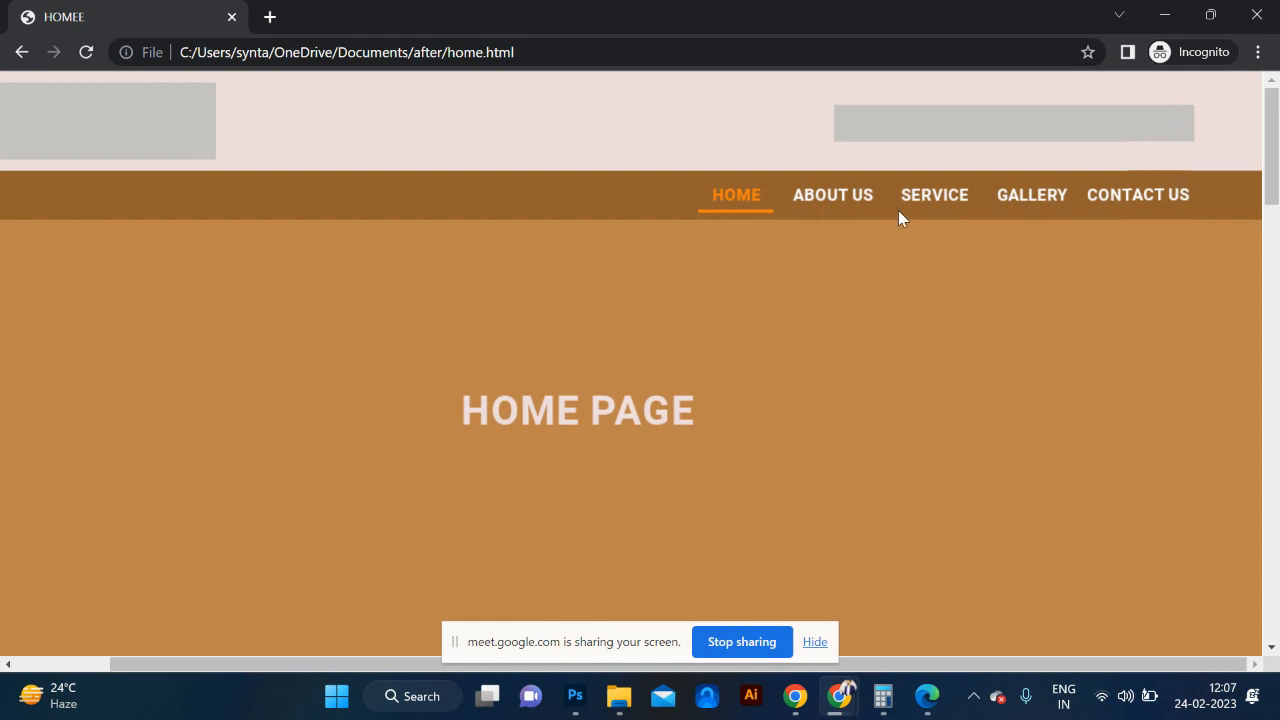
# Step: Look through the full length of the home.html page in the incognito window, from header to footer
pyautogui.scroll(-5, 898, 212)
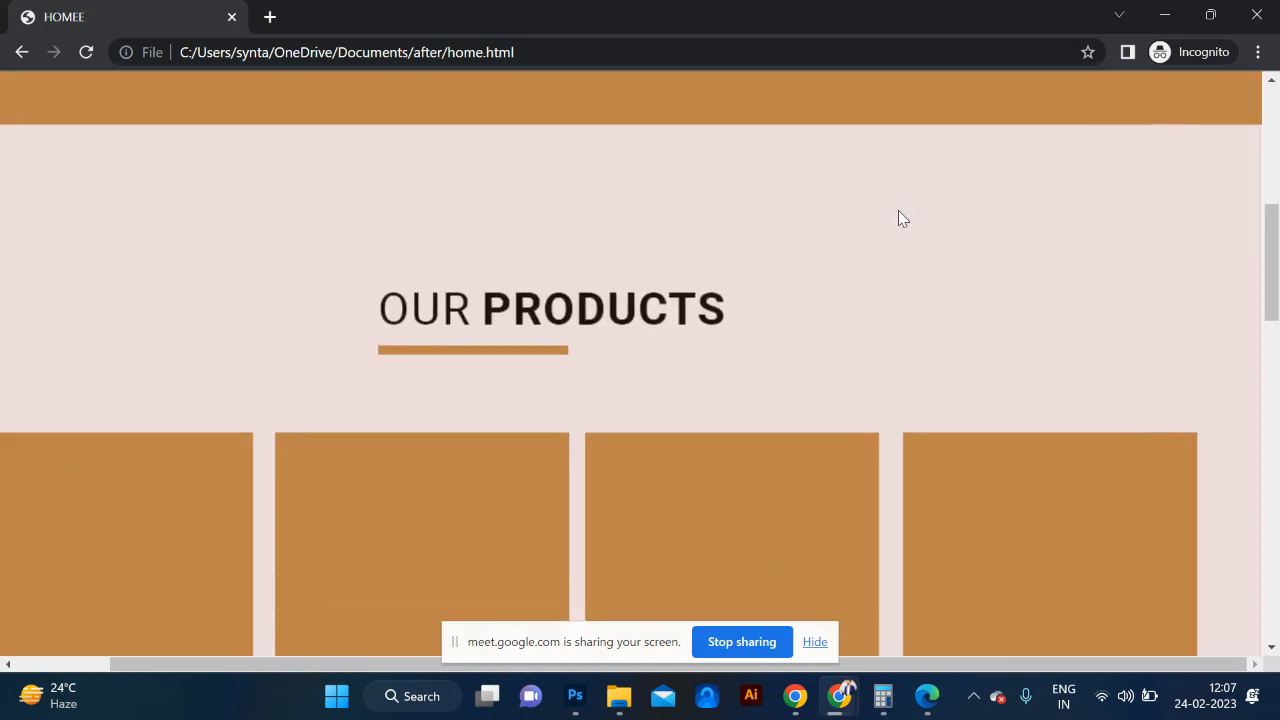
pyautogui.scroll(4, 898, 218)
pyautogui.scroll(-7, 898, 218)
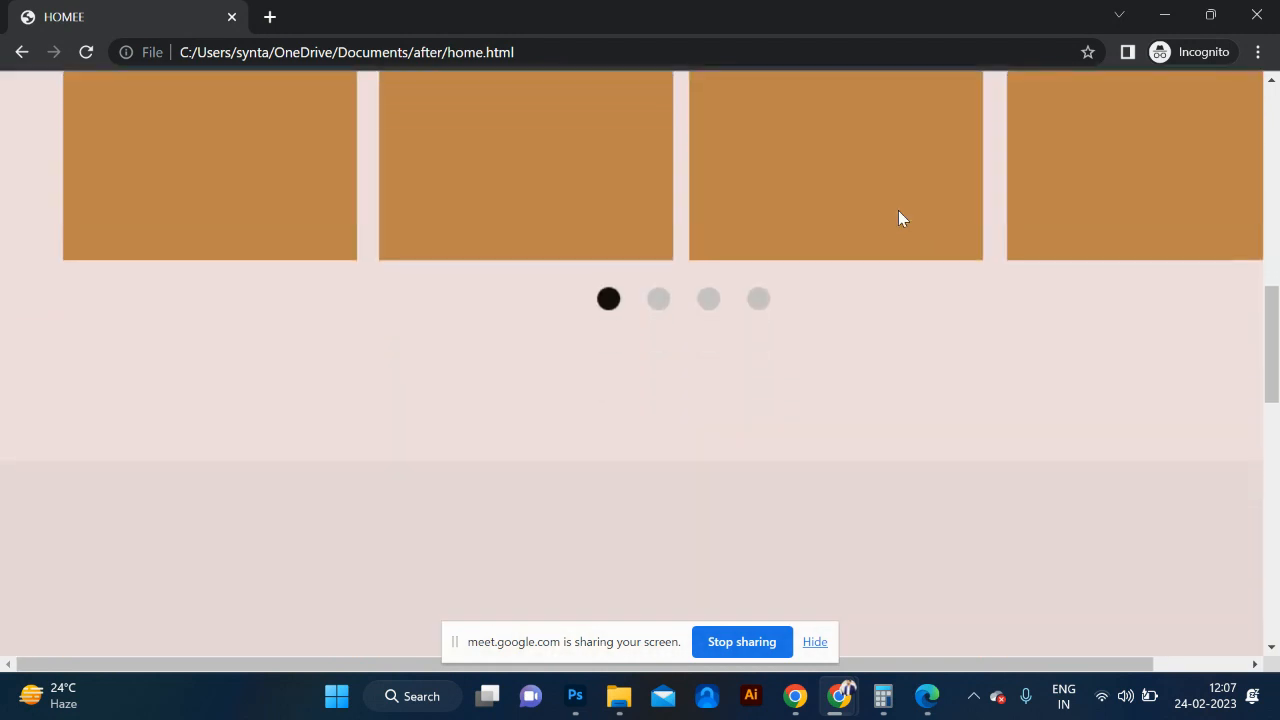
pyautogui.scroll(-5, 898, 218)
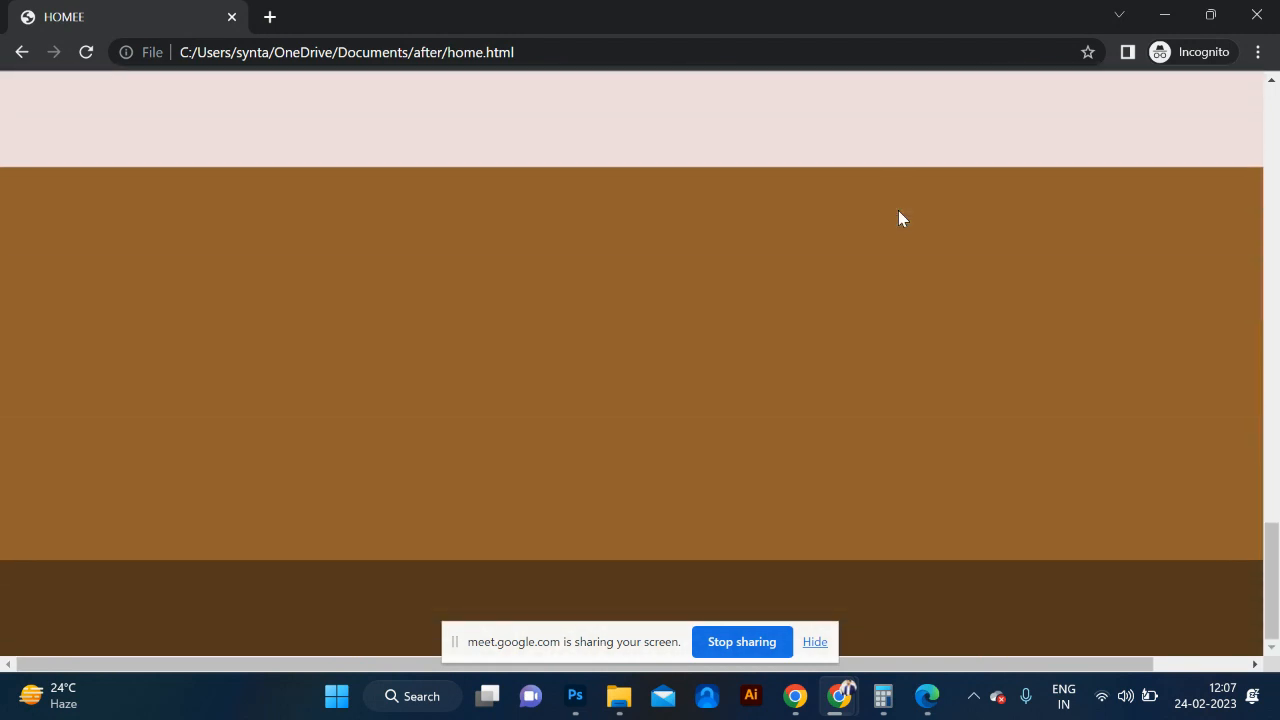
pyautogui.scroll(13, 898, 218)
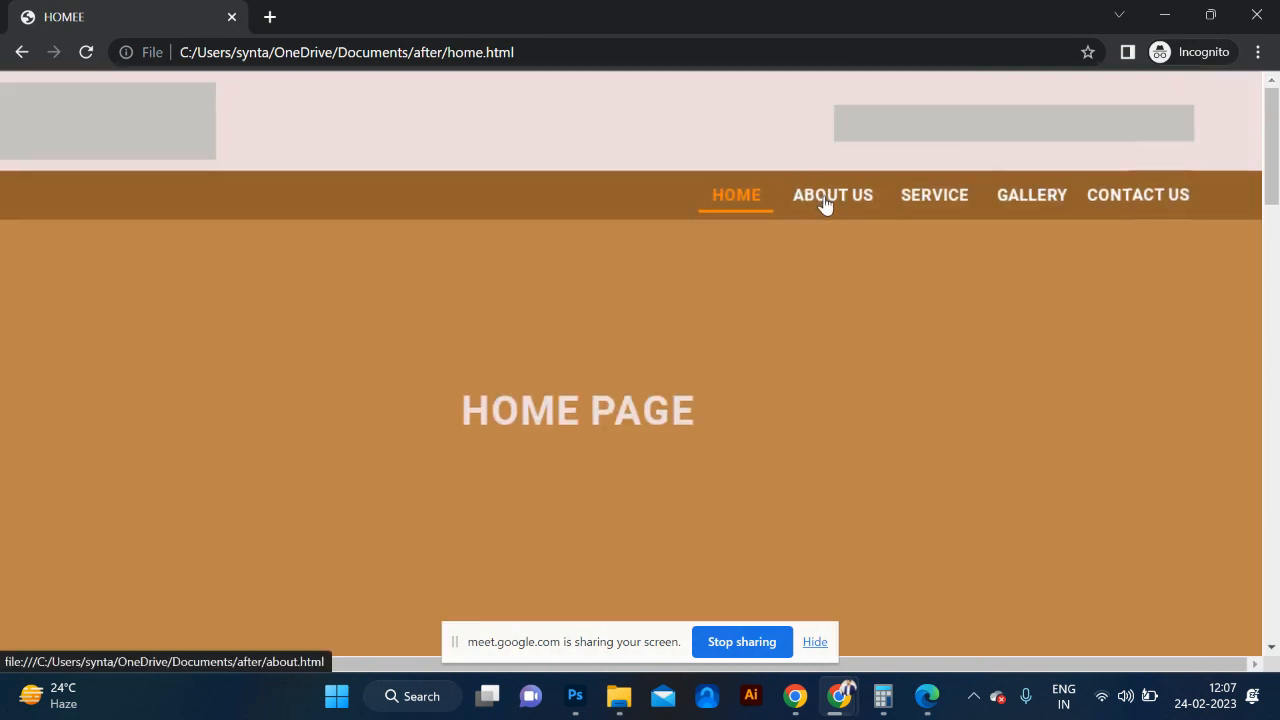
# Step: Test the ABOUT US and HOME navigation links by going back and forth between the two exported pages
pyautogui.click(824, 204)
pyautogui.click(829, 206)
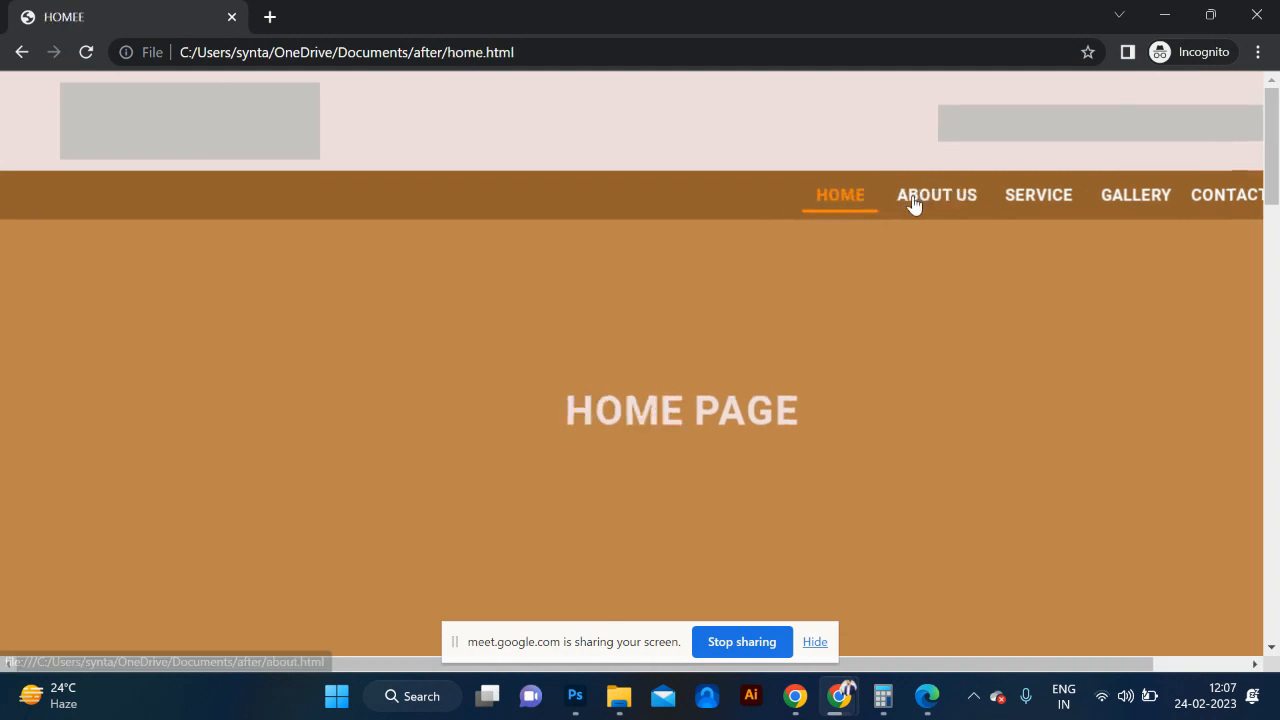
pyautogui.click(910, 204)
pyautogui.click(866, 206)
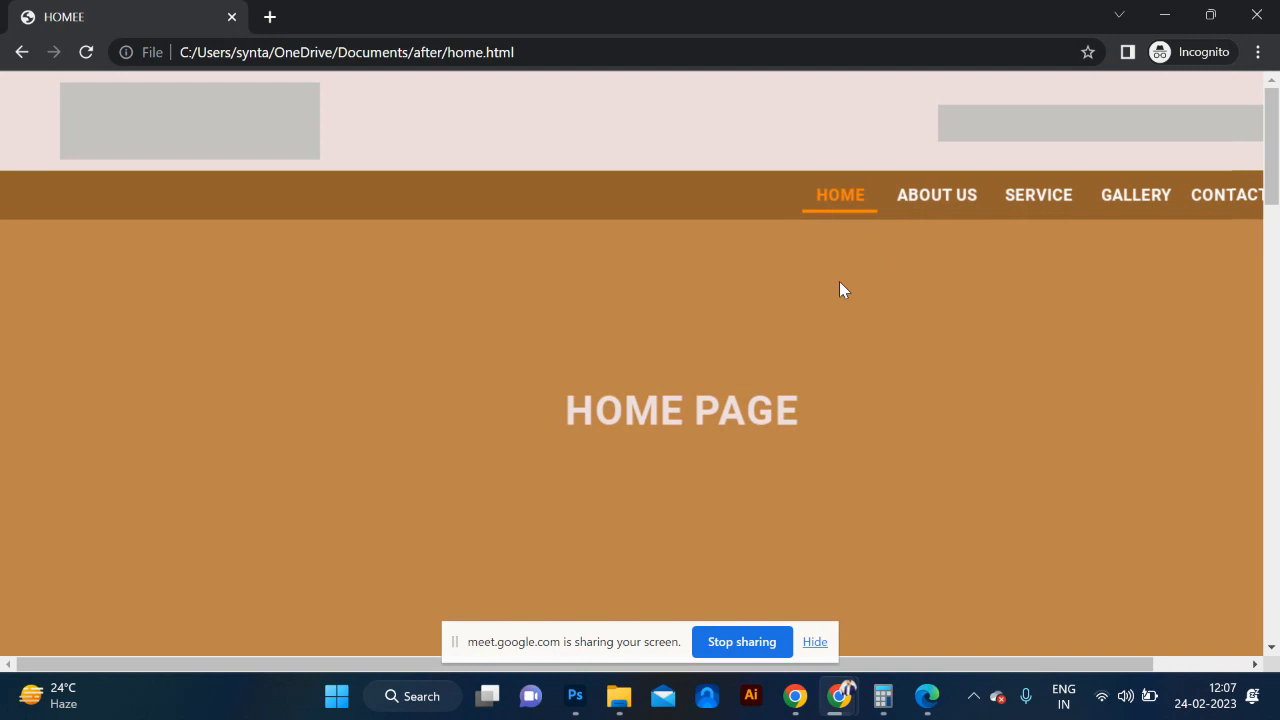
pyautogui.hscroll(2, 760, 296)
pyautogui.scroll(-1, 760, 296)
pyautogui.hscroll(-1, 760, 296)
pyautogui.hscroll(1, 760, 296)
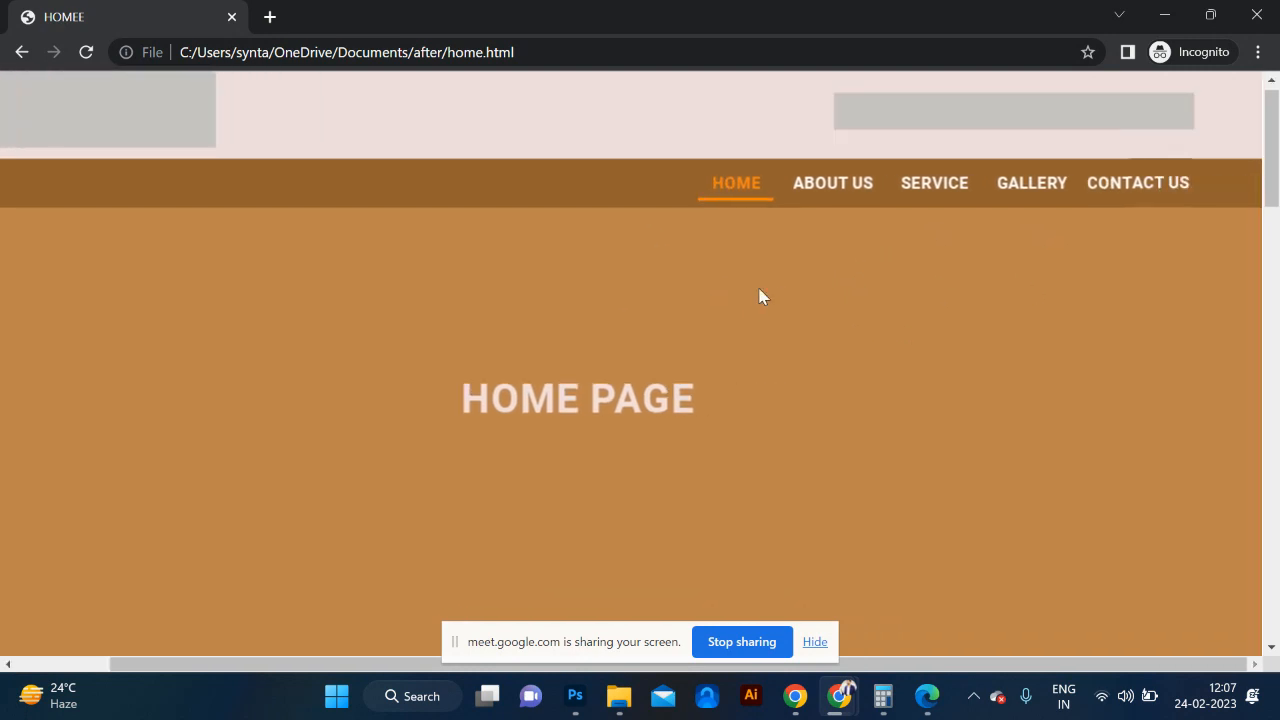
pyautogui.hscroll(-1, 760, 296)
pyautogui.hscroll(1, 760, 296)
pyautogui.hscroll(-1, 760, 296)
pyautogui.hscroll(-1, 760, 296)
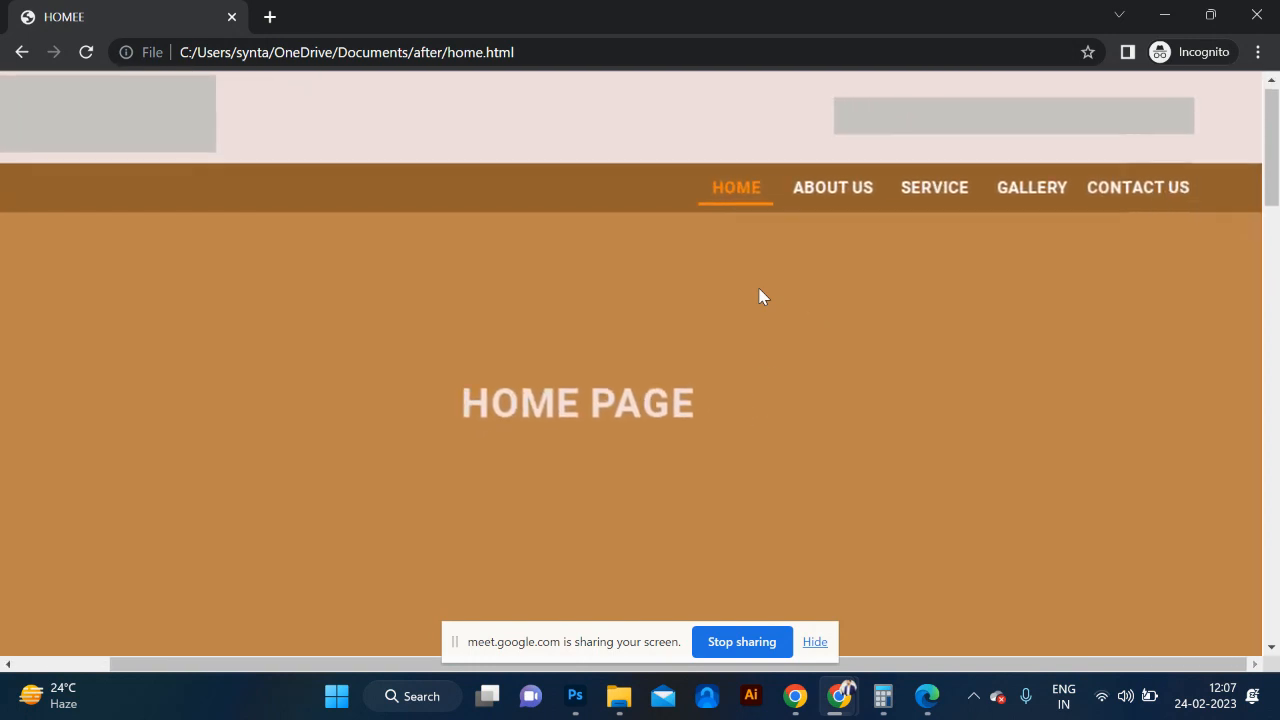
pyautogui.scroll(1, 760, 296)
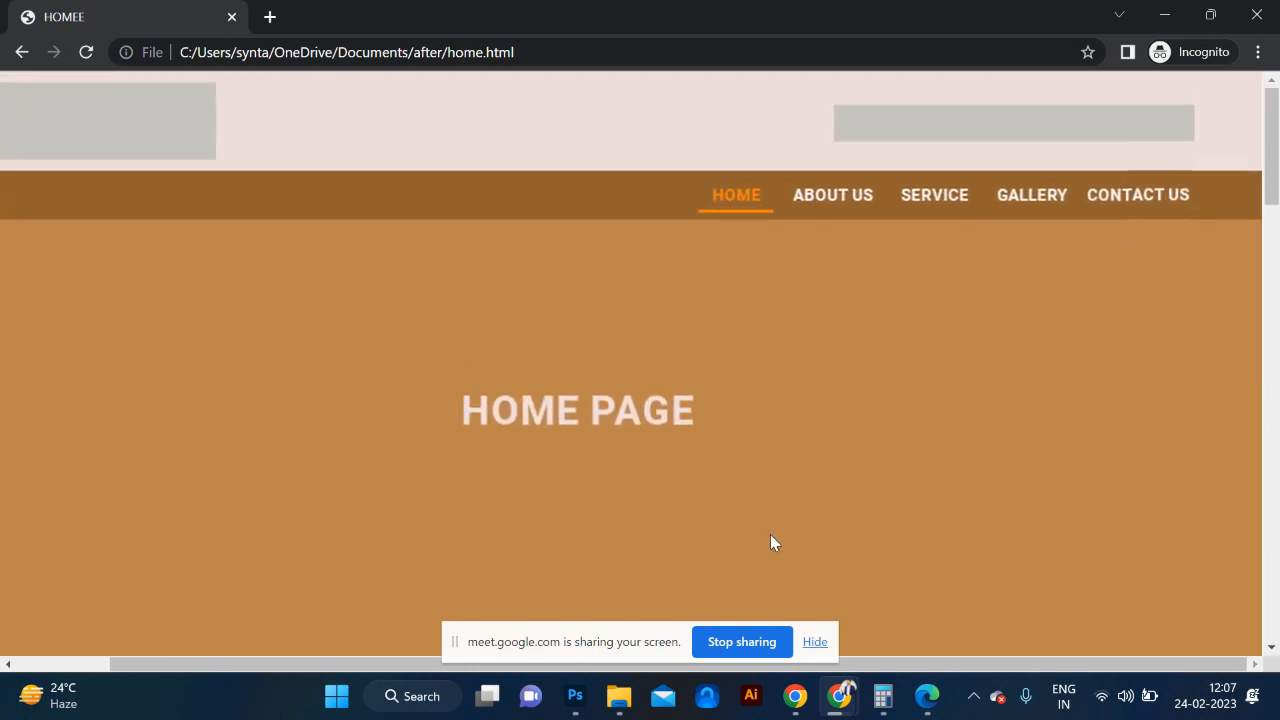
# Step: Stop the Google Meet screen sharing and switch to the HOMEE.psd document in Photoshop
pyautogui.click(723, 646)
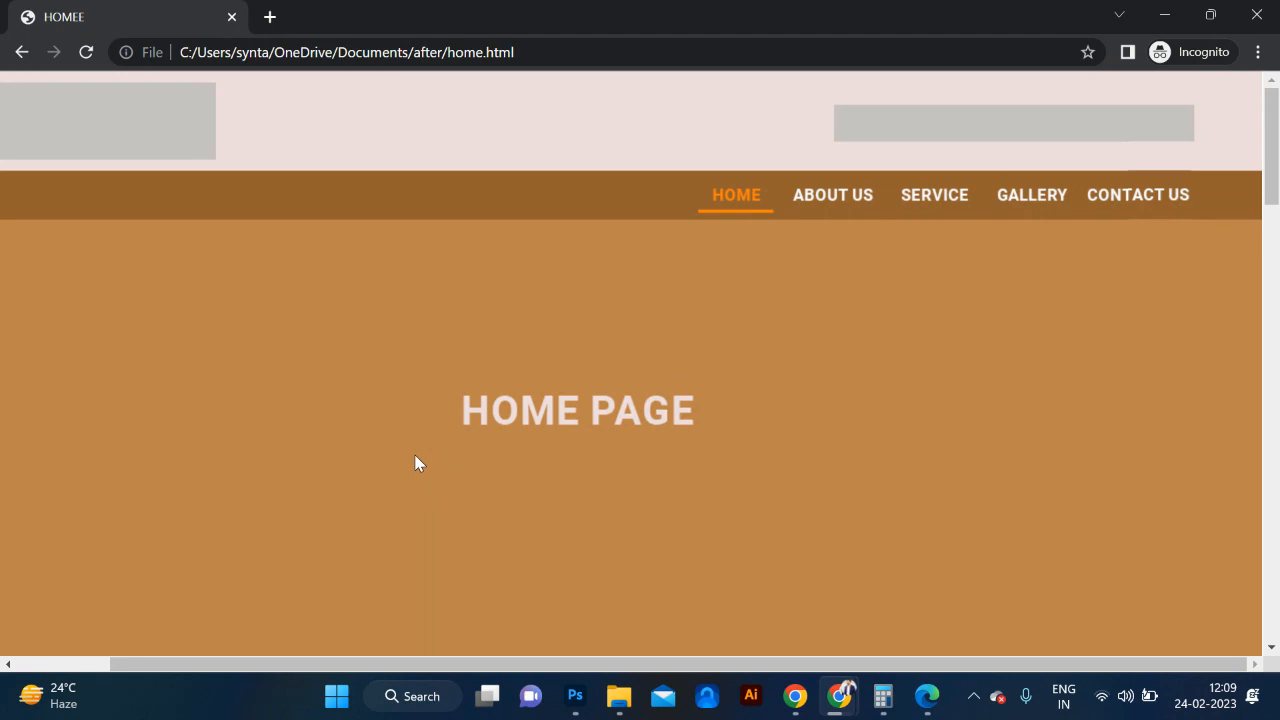
pyautogui.hotkey('alt', 'Tab')
pyautogui.hotkey('alt', 'Tab')
pyautogui.hotkey('alt', 'Tab')
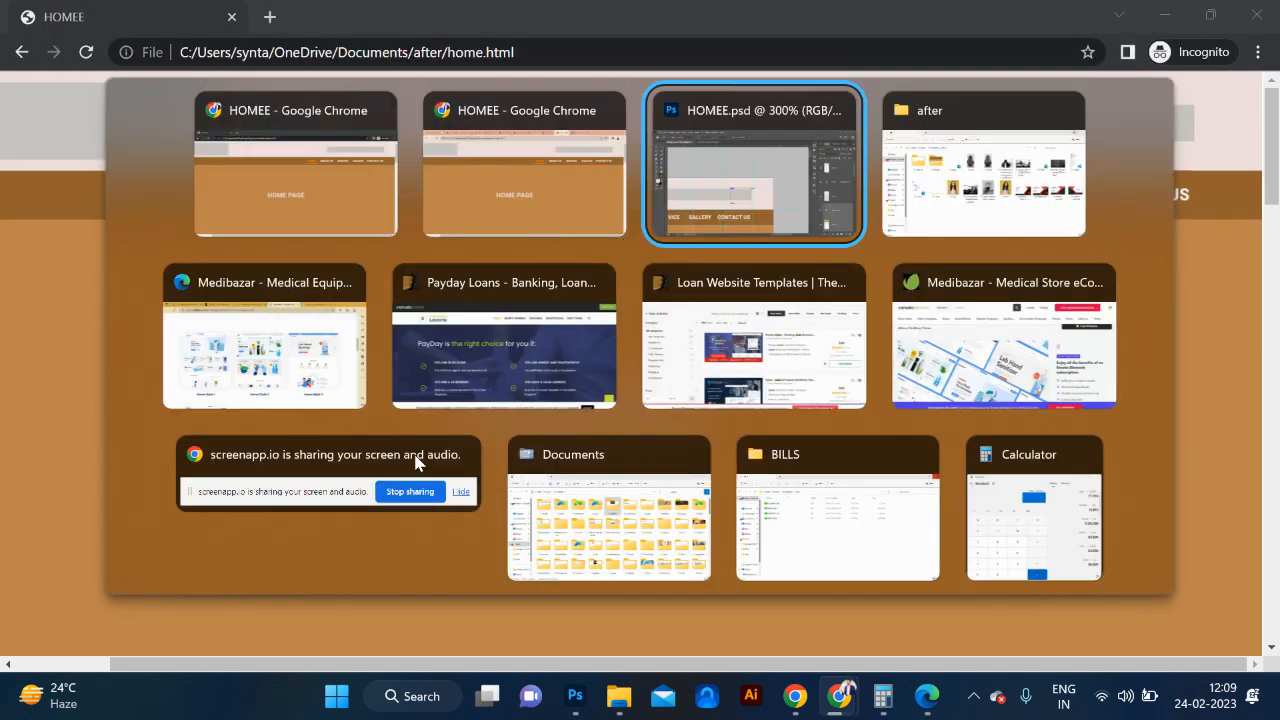